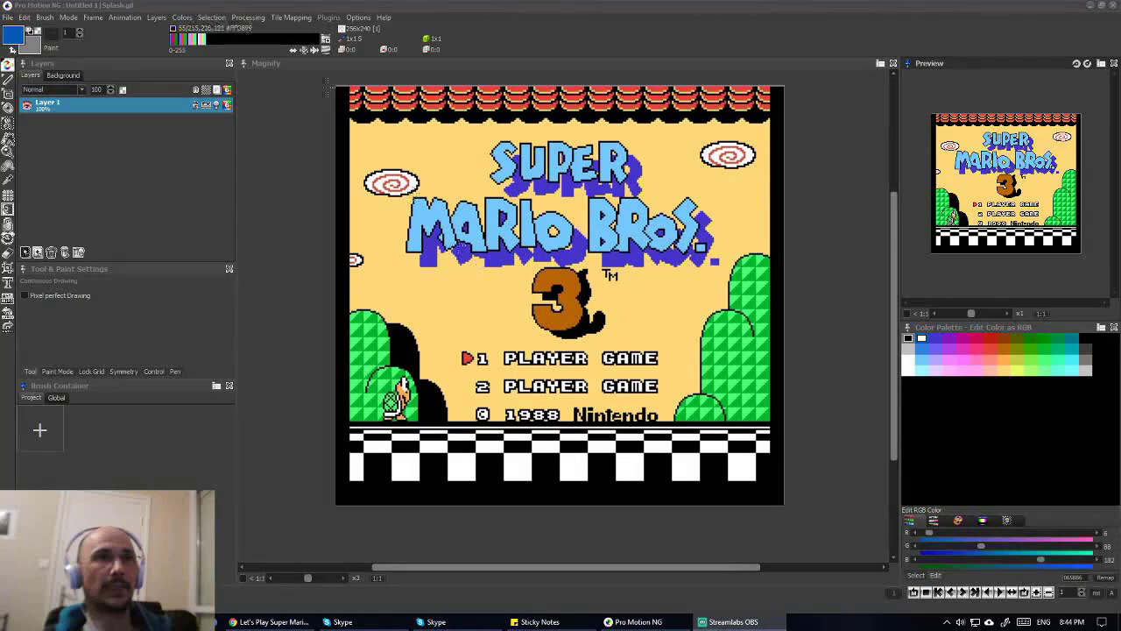
- Start a new project with File > New Project > Create and open the Project Presets list
{"action": "left_click", "coordinate": [7, 17]}
{"action": "mouse_move", "coordinate": [25, 31]}
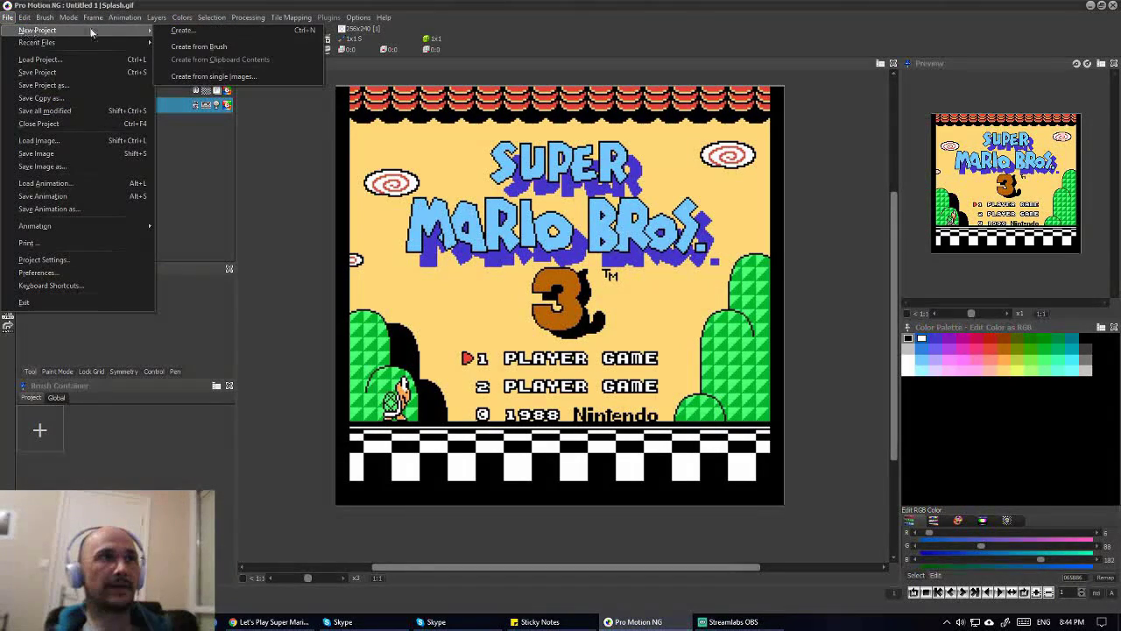
{"action": "left_click", "coordinate": [191, 39]}
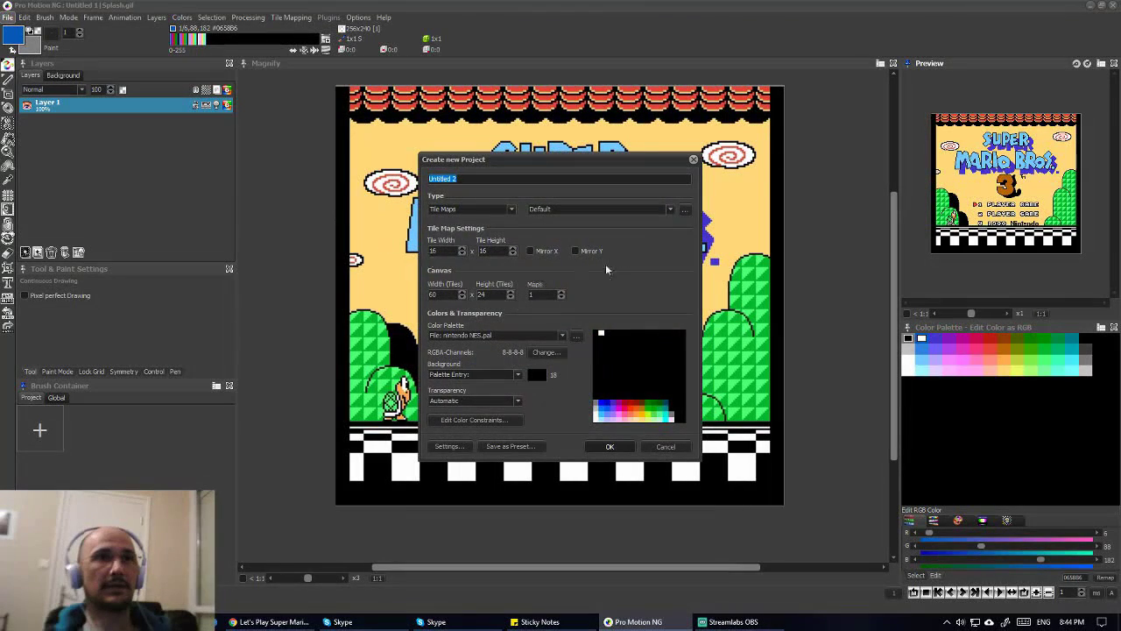
{"action": "left_click", "coordinate": [685, 216]}
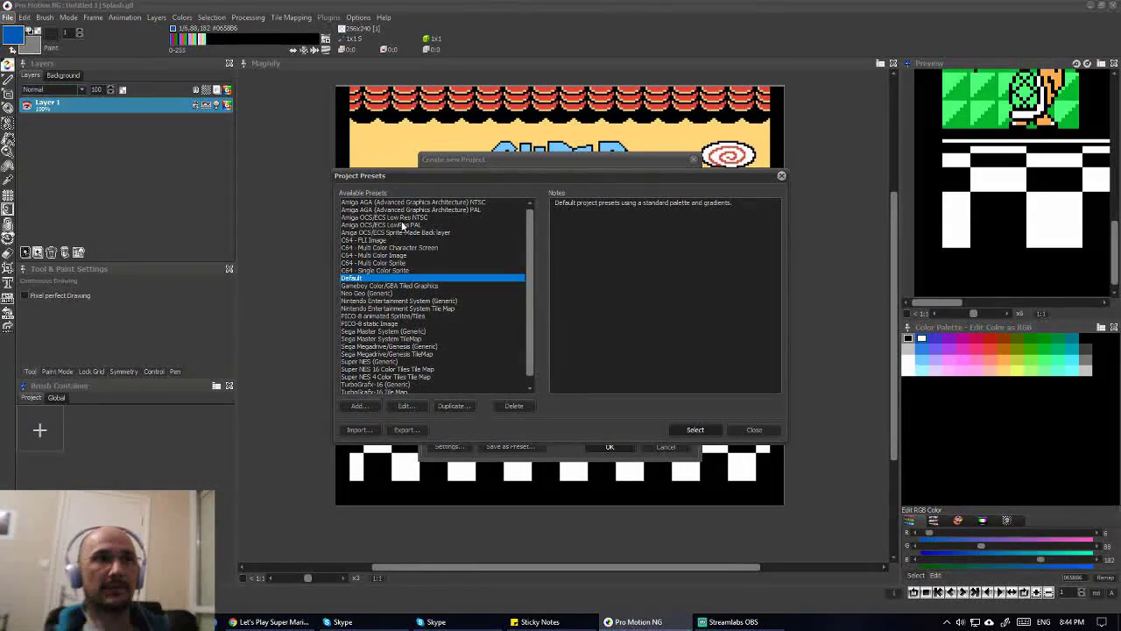
- Select the Nintendo Entertainment System (Generic) preset and read its notes on 256x240 resolution and 54-color palette
{"action": "left_click_drag", "start_coordinate": [529, 241], "coordinate": [541, 285]}
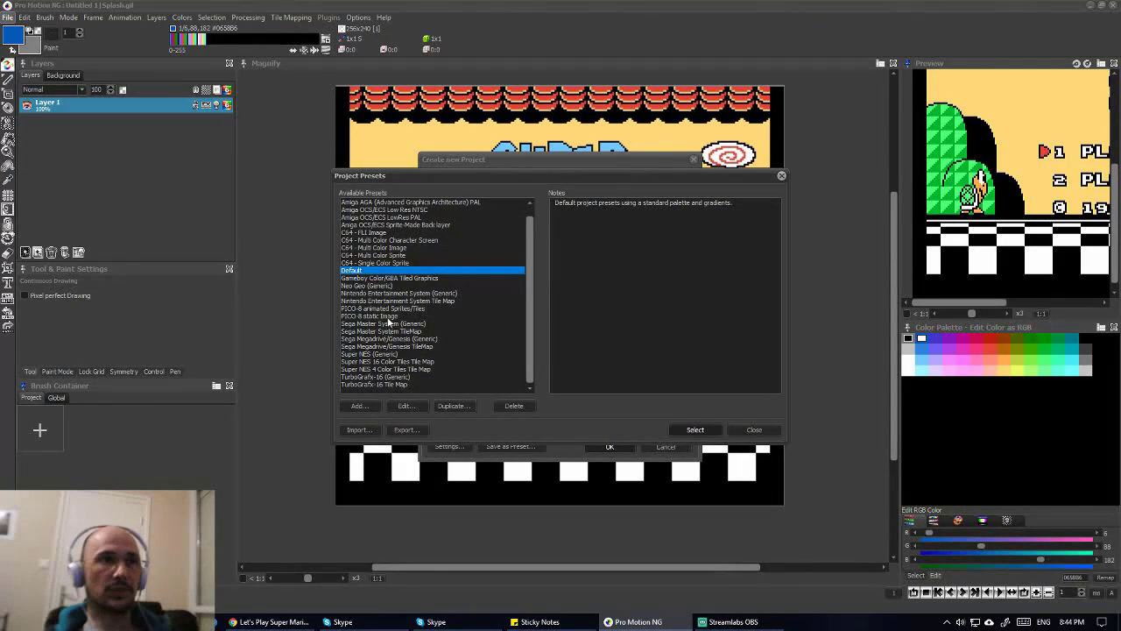
{"action": "left_click", "coordinate": [417, 294]}
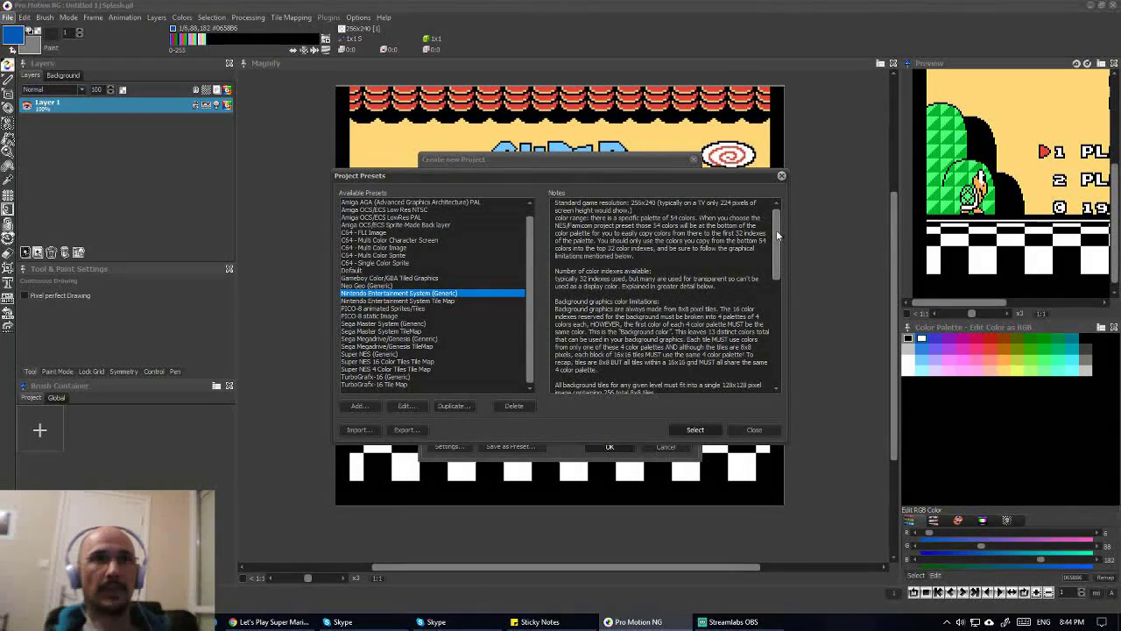
{"action": "mouse_move", "coordinate": [776, 230]}
{"action": "left_mouse_down"}
{"action": "mouse_move", "coordinate": [786, 333]}
{"action": "mouse_move", "coordinate": [777, 229]}
{"action": "left_mouse_up"}
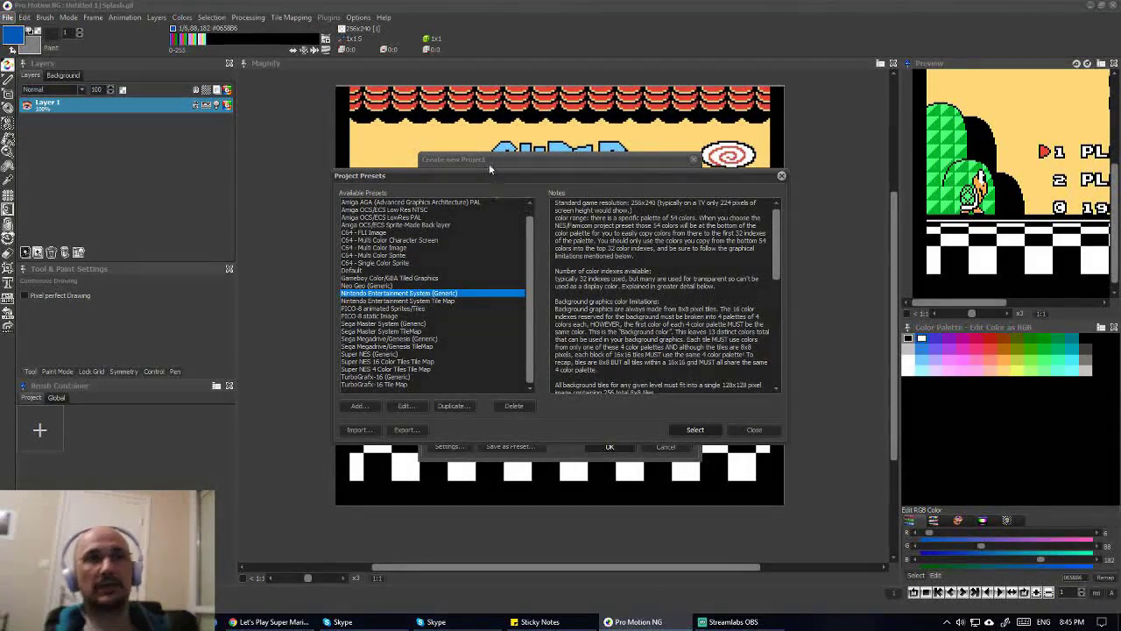
{"action": "mouse_move", "coordinate": [776, 221]}
{"action": "left_mouse_down"}
{"action": "mouse_move", "coordinate": [777, 247]}
{"action": "mouse_move", "coordinate": [778, 220]}
{"action": "left_mouse_up"}
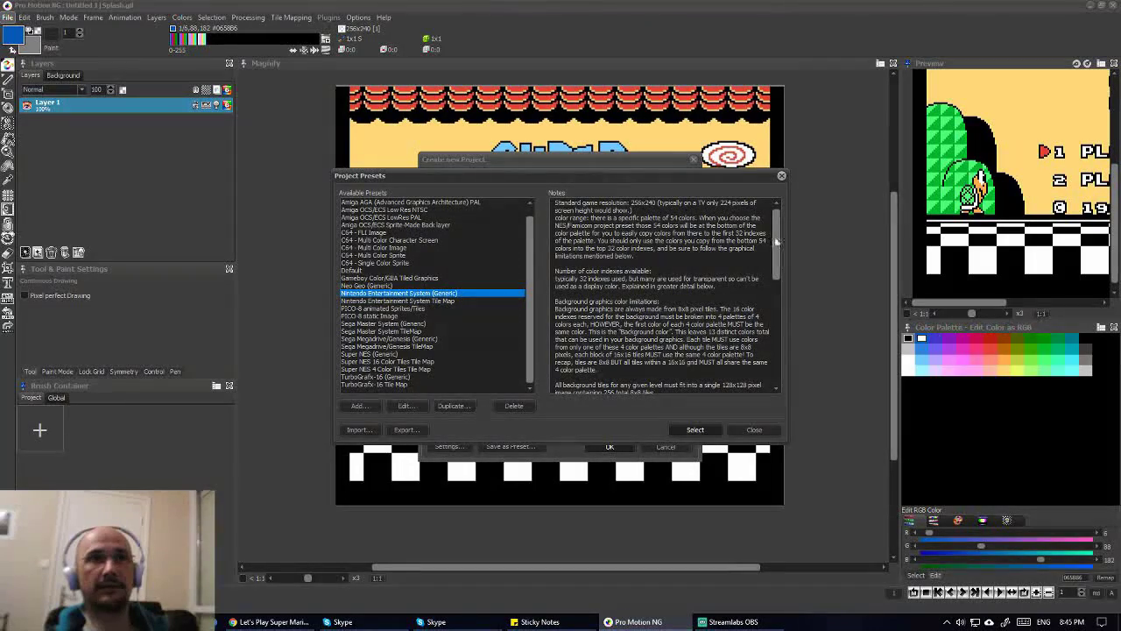
{"action": "left_click_drag", "start_coordinate": [777, 237], "coordinate": [777, 348]}
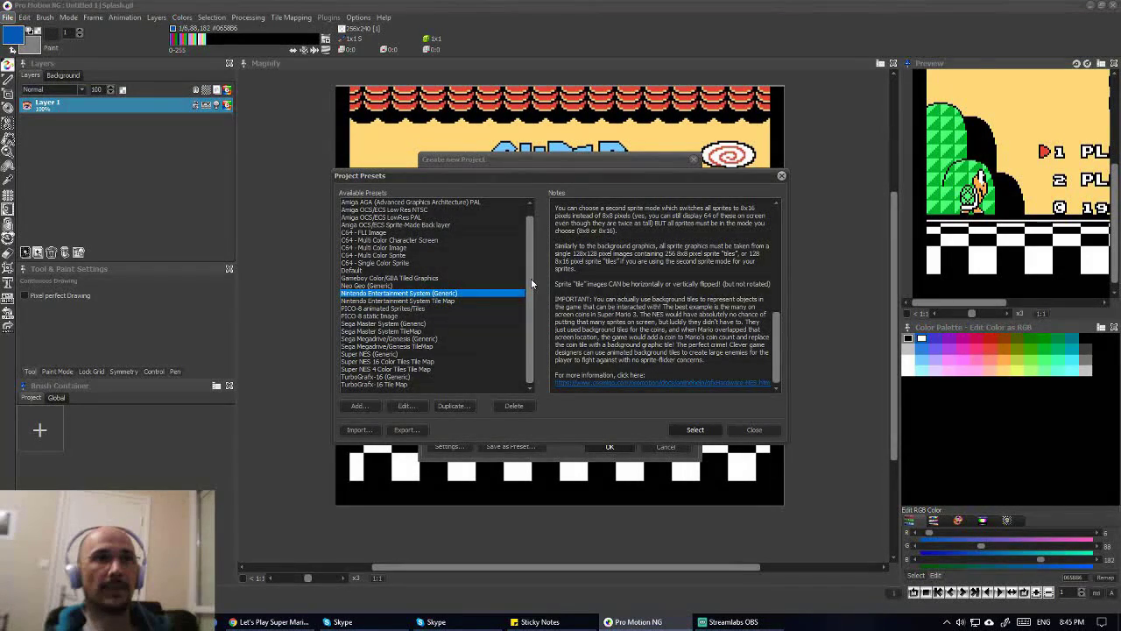
{"action": "scroll", "coordinate": [529, 280], "scroll_direction": "up", "scroll_amount": 1}
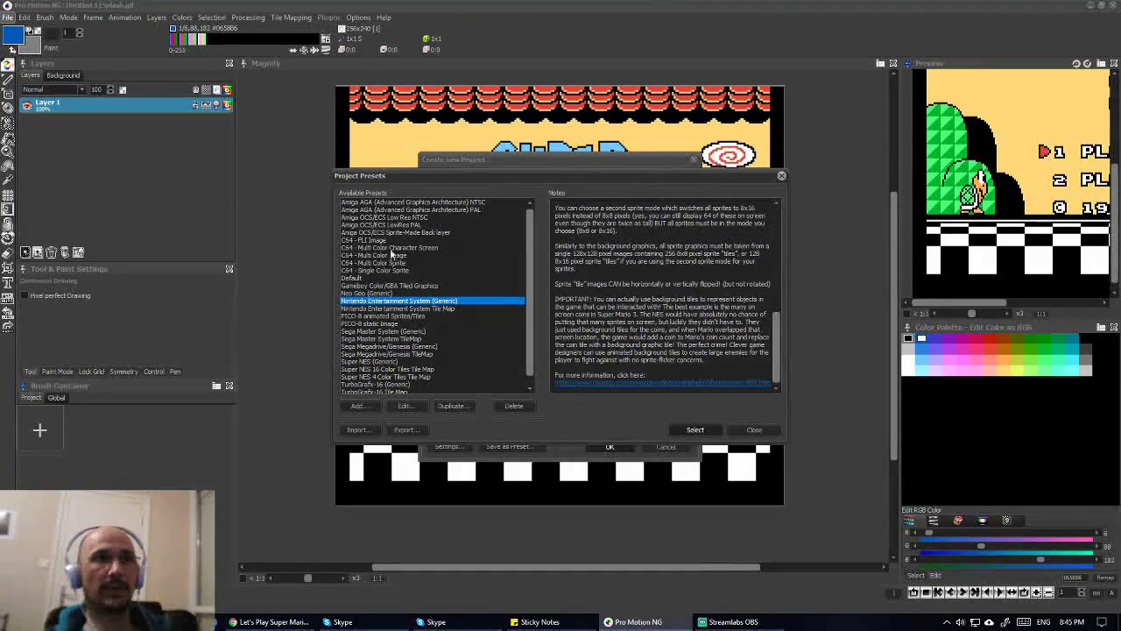
{"action": "left_click", "coordinate": [388, 301]}
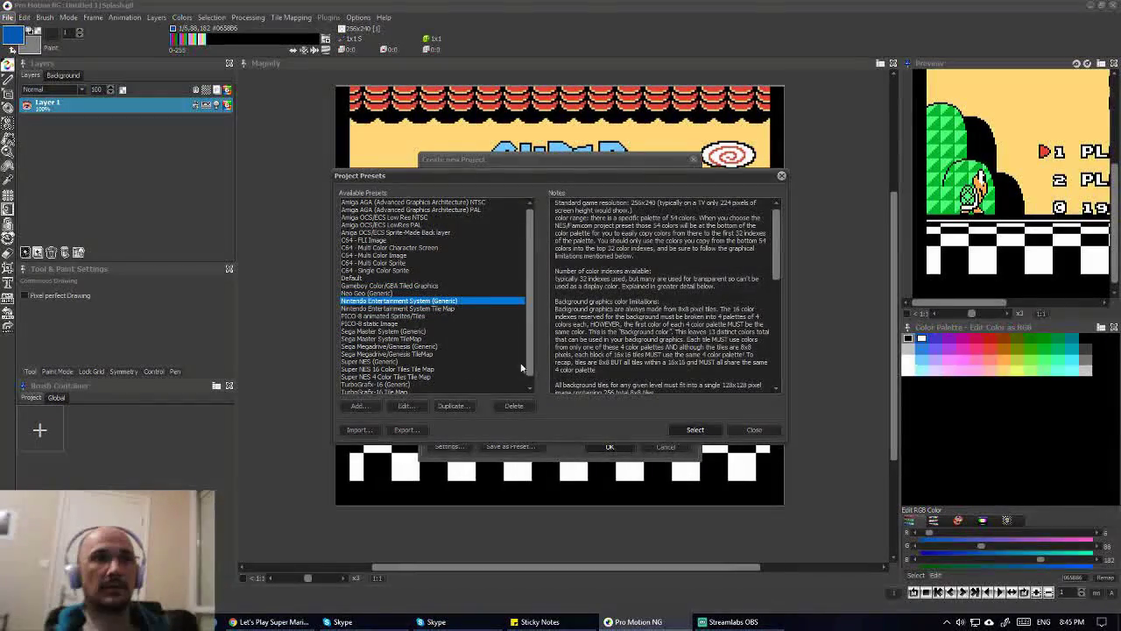
- Close Project Presets, set the project type to the Nintendo Entertainment System preset, then cancel the new project
{"action": "left_click", "coordinate": [765, 432]}
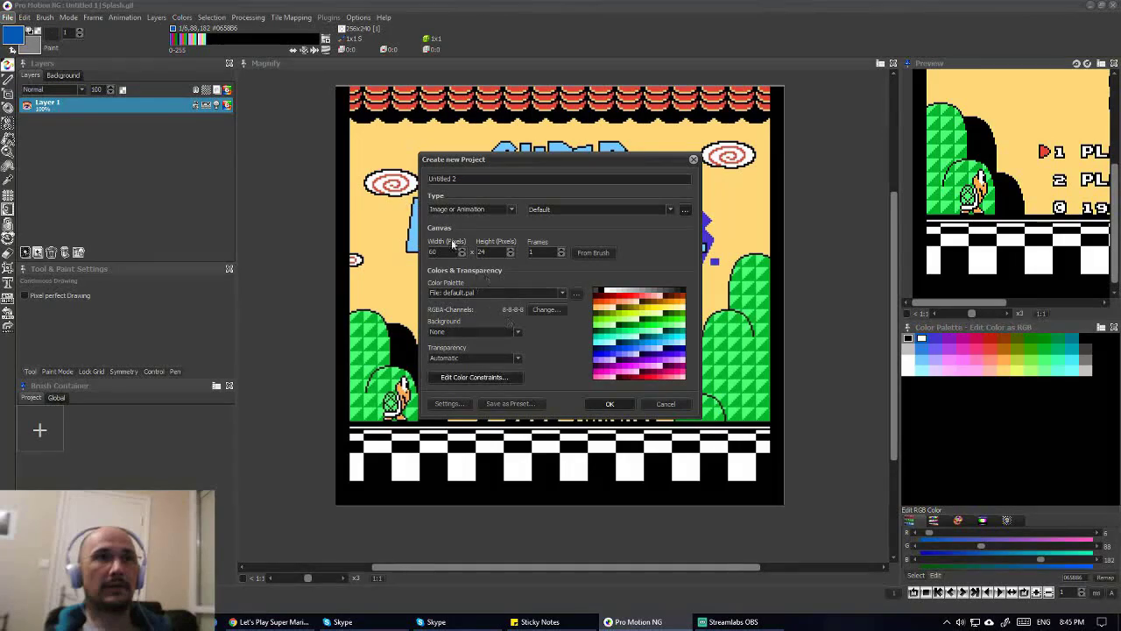
{"action": "left_click", "coordinate": [658, 213]}
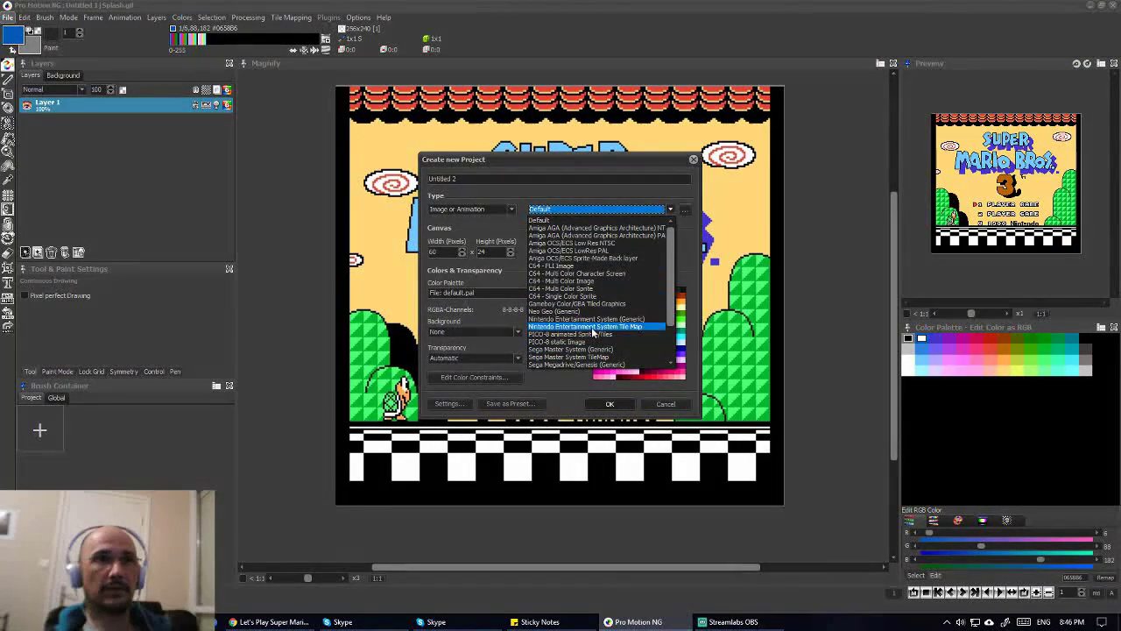
{"action": "left_click", "coordinate": [594, 320]}
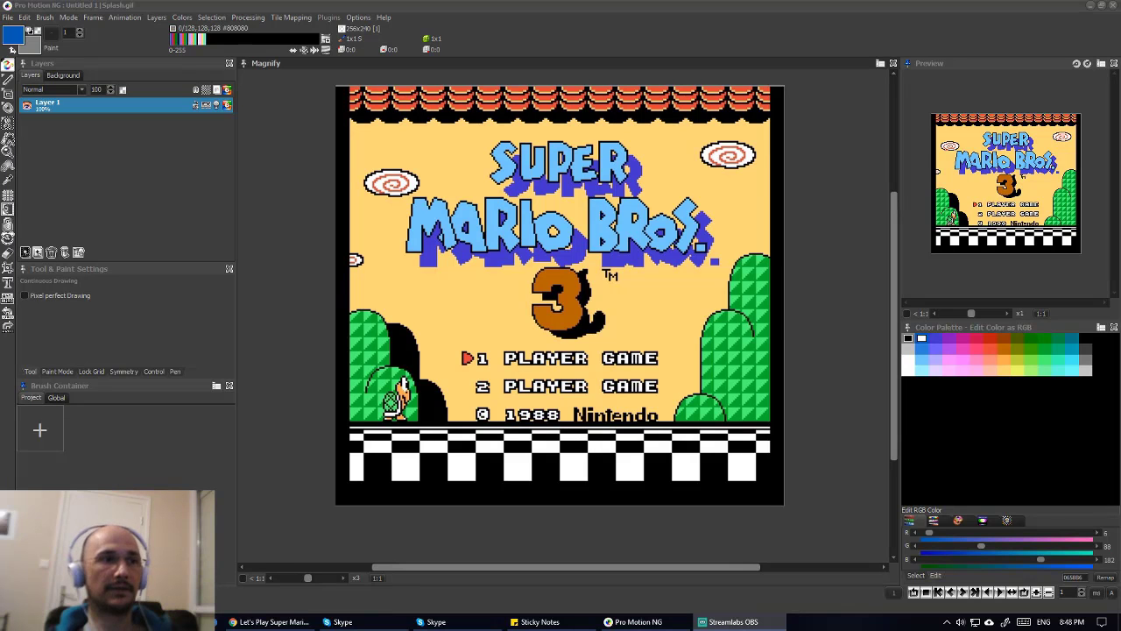
- Switch to File Explorer and browse the SMB3 screens folder thumbnails
{"action": "key", "text": "alt+Tab"}
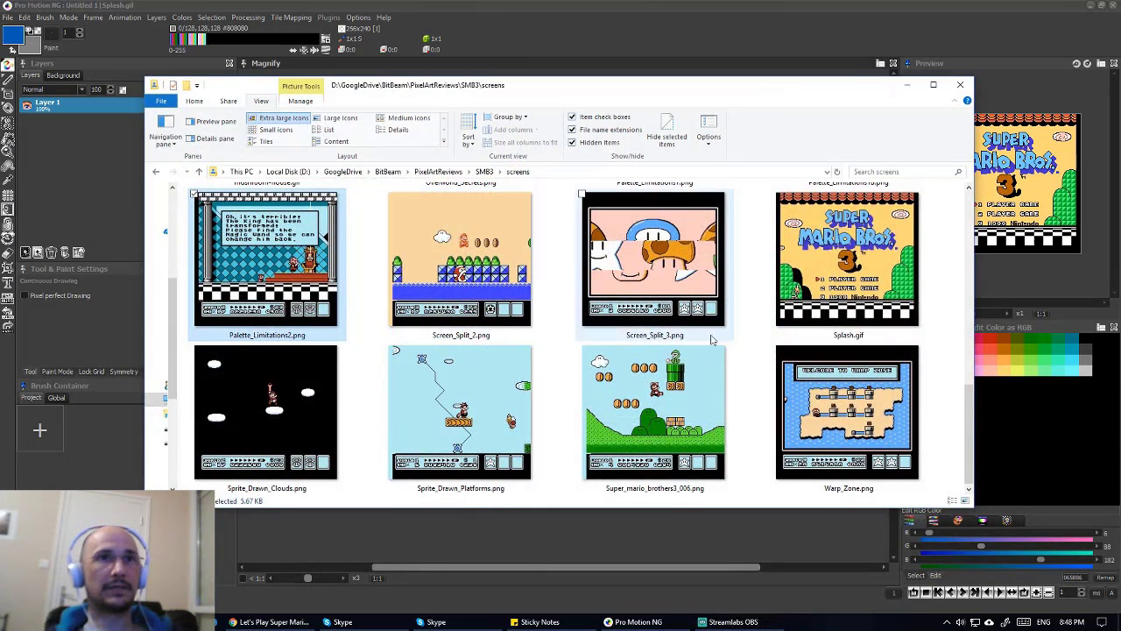
{"action": "mouse_move", "coordinate": [972, 405]}
{"action": "left_mouse_down"}
{"action": "mouse_move", "coordinate": [971, 250]}
{"action": "mouse_move", "coordinate": [971, 404]}
{"action": "left_mouse_up"}
{"action": "scroll", "coordinate": [543, 368], "scroll_direction": "up", "scroll_amount": 10}
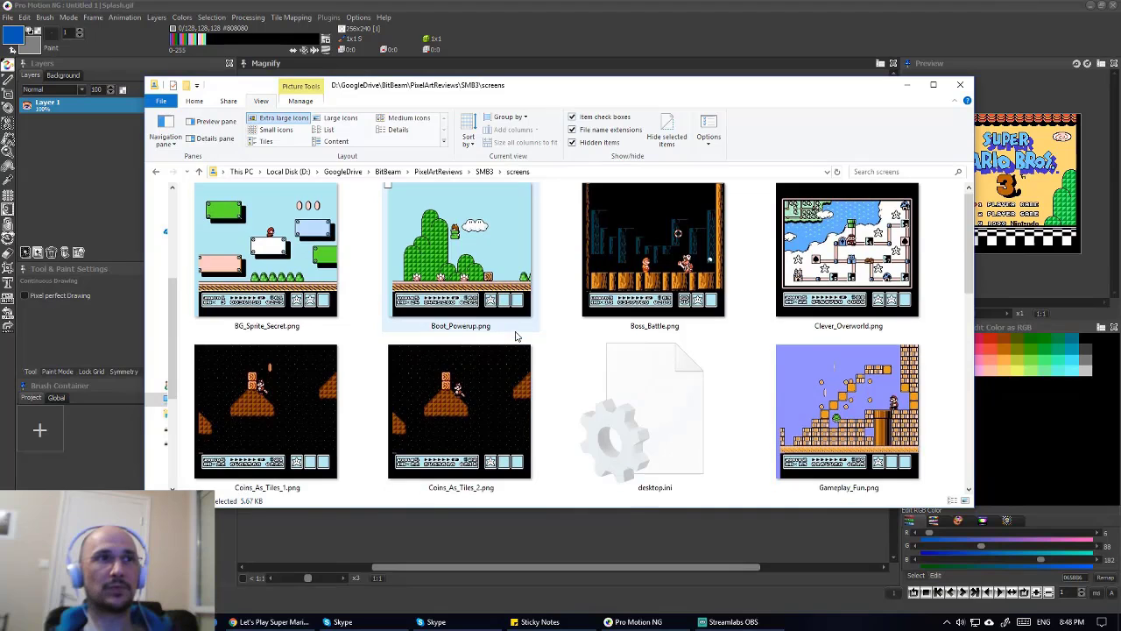
{"action": "scroll", "coordinate": [516, 335], "scroll_direction": "down", "scroll_amount": 2}
{"action": "scroll", "coordinate": [516, 336], "scroll_direction": "down", "scroll_amount": 2}
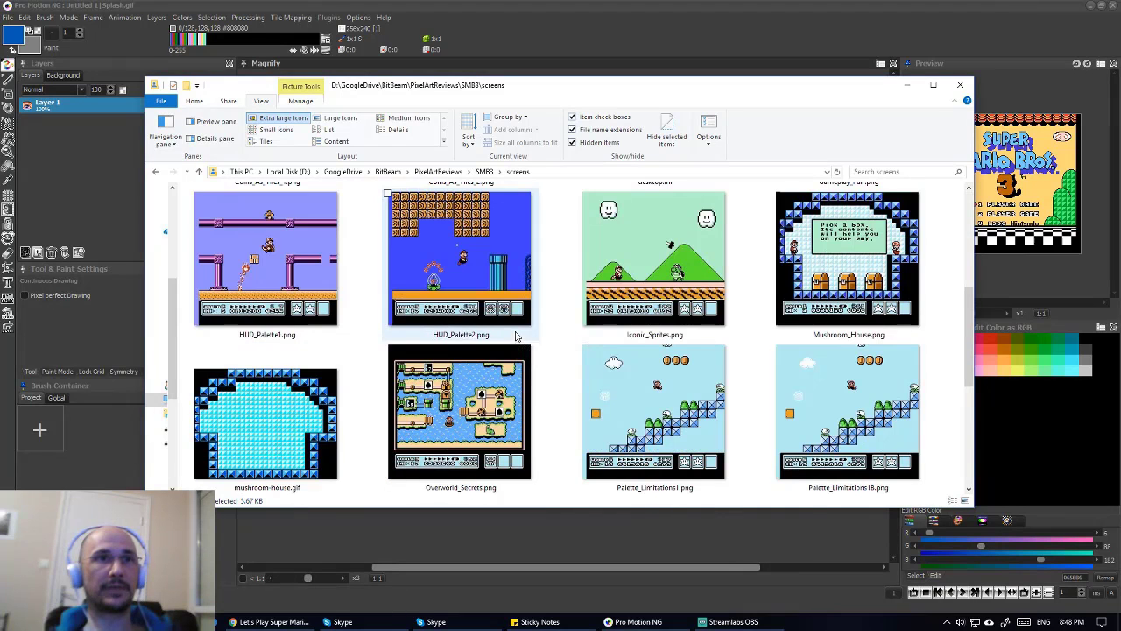
{"action": "scroll", "coordinate": [516, 335], "scroll_direction": "down", "scroll_amount": 4}
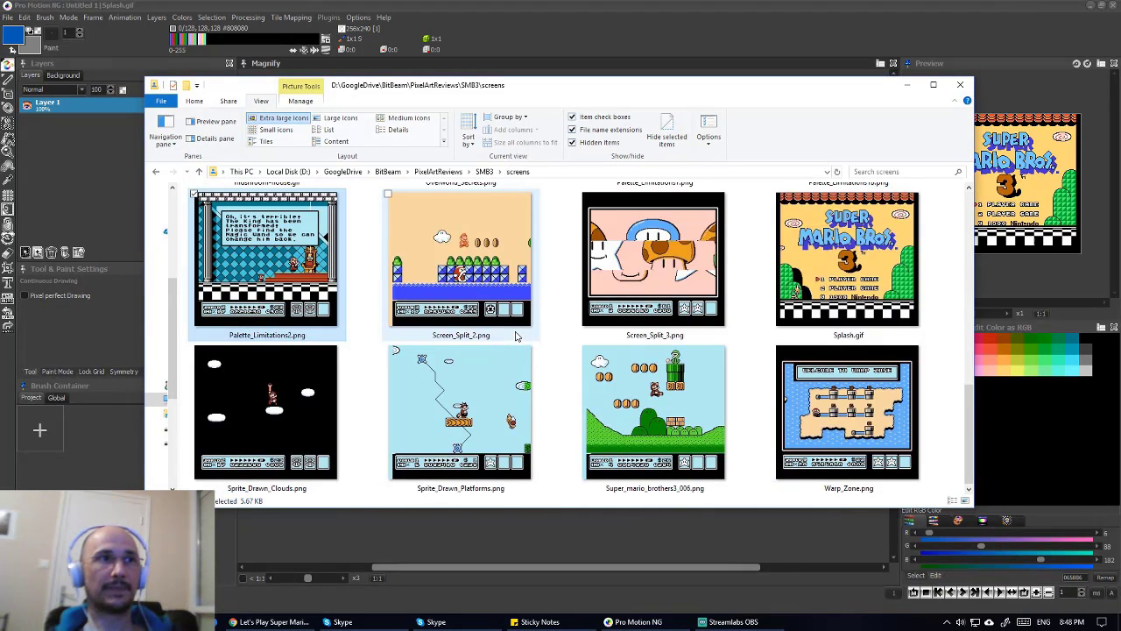
{"action": "scroll", "coordinate": [512, 335], "scroll_direction": "up", "scroll_amount": 8}
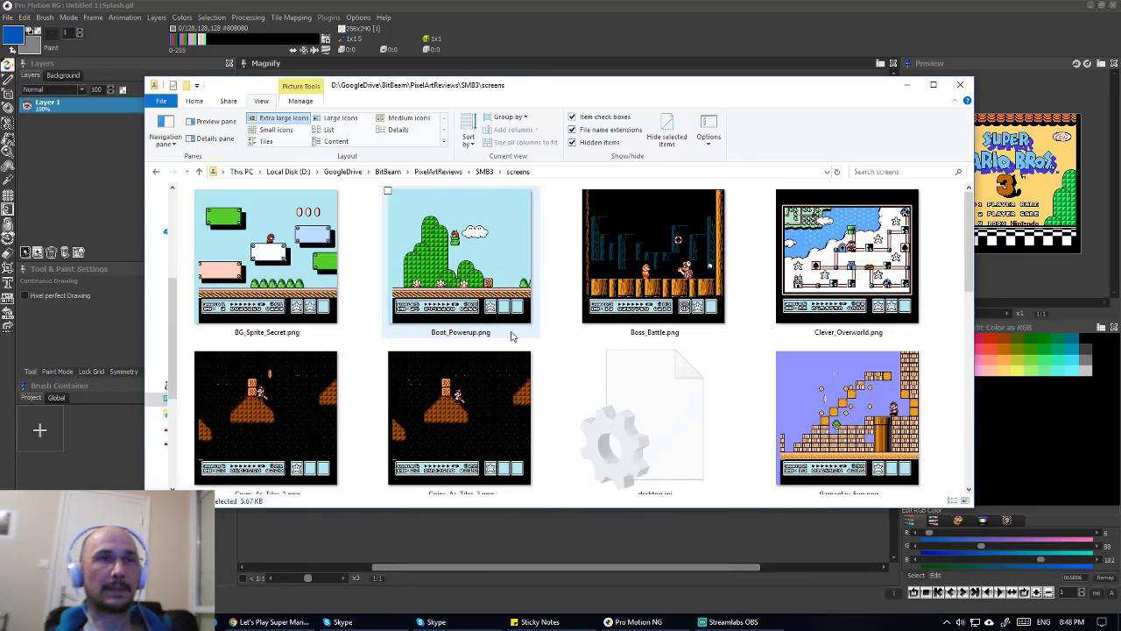
{"action": "scroll", "coordinate": [513, 335], "scroll_direction": "down", "scroll_amount": 4}
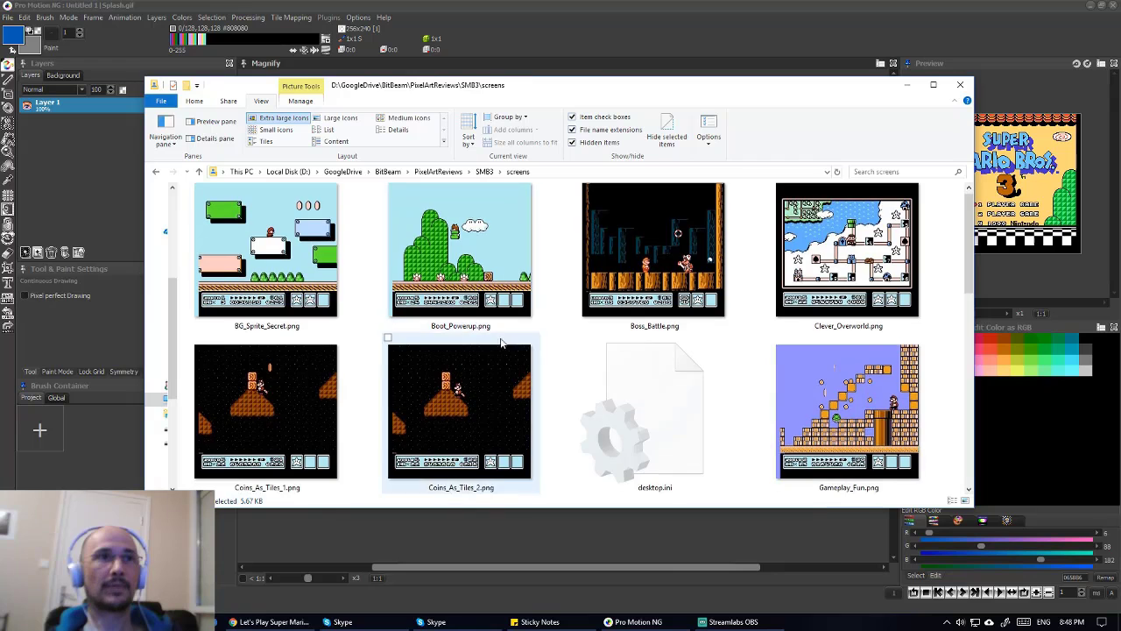
{"action": "scroll", "coordinate": [429, 327], "scroll_direction": "down", "scroll_amount": 4}
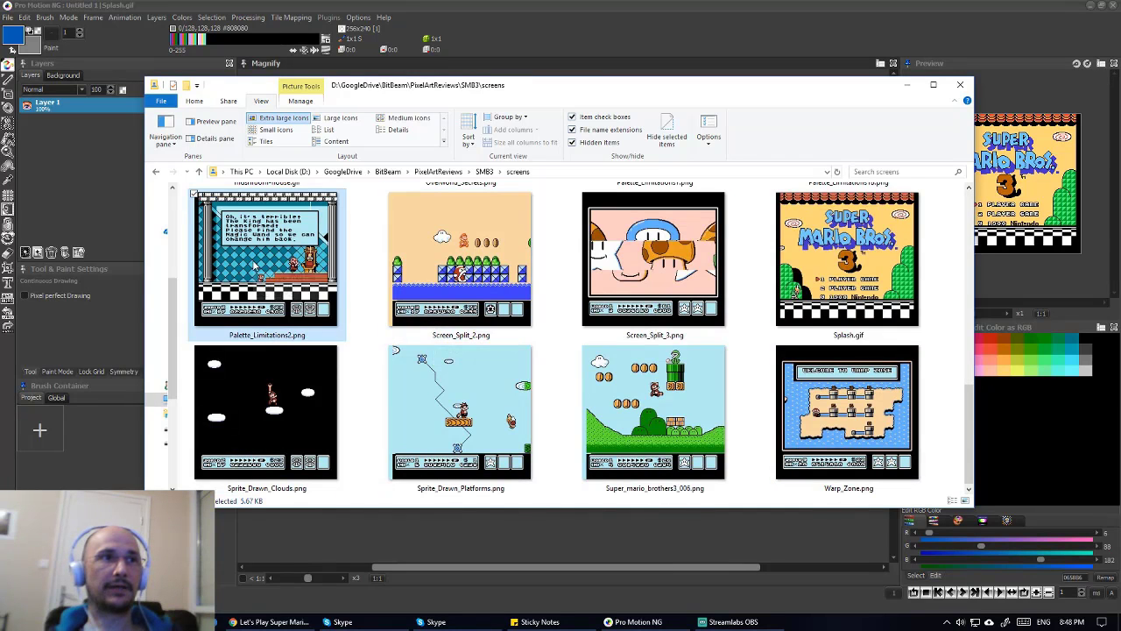
- Drop Palette_Limitations2.png into Pro Motion NG, accept Quantize Colors, and zoom and pan around the throne room
{"action": "left_click_drag", "start_coordinate": [504, 546], "coordinate": [506, 545]}
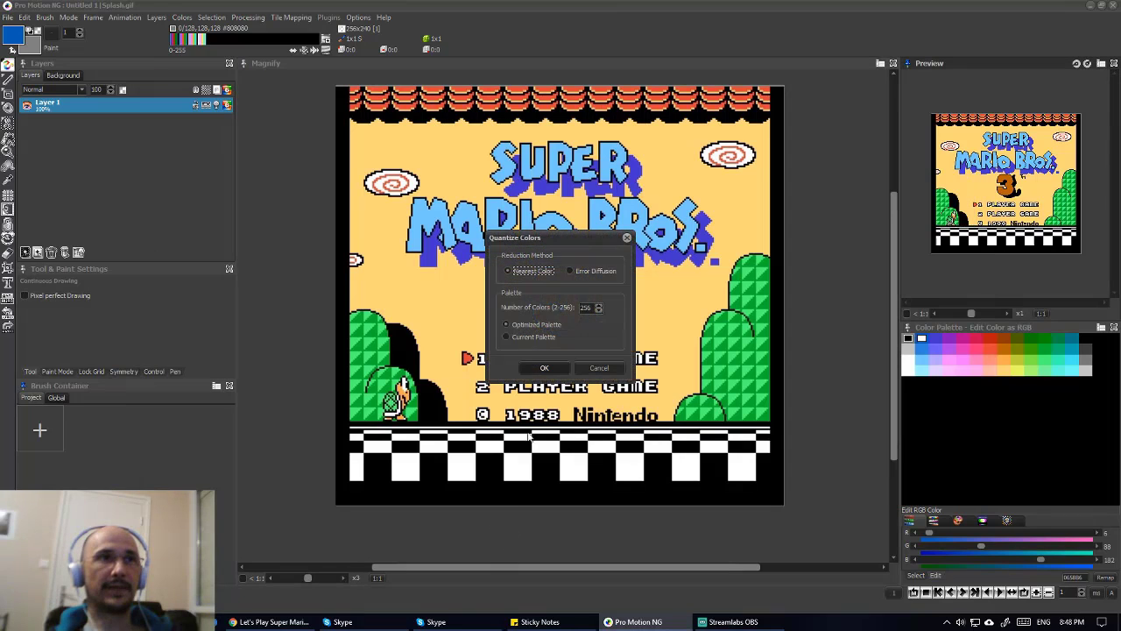
{"action": "left_click", "coordinate": [544, 367]}
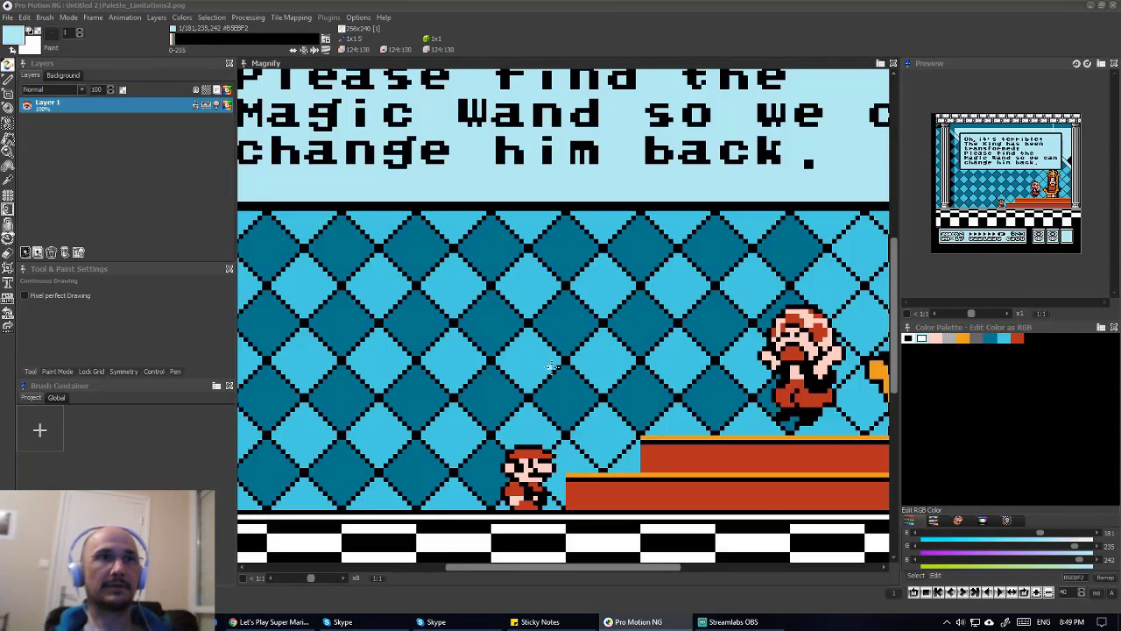
{"action": "scroll", "coordinate": [576, 344], "scroll_direction": "down", "scroll_amount": 2}
{"action": "scroll", "coordinate": [573, 342], "scroll_direction": "down", "scroll_amount": 1}
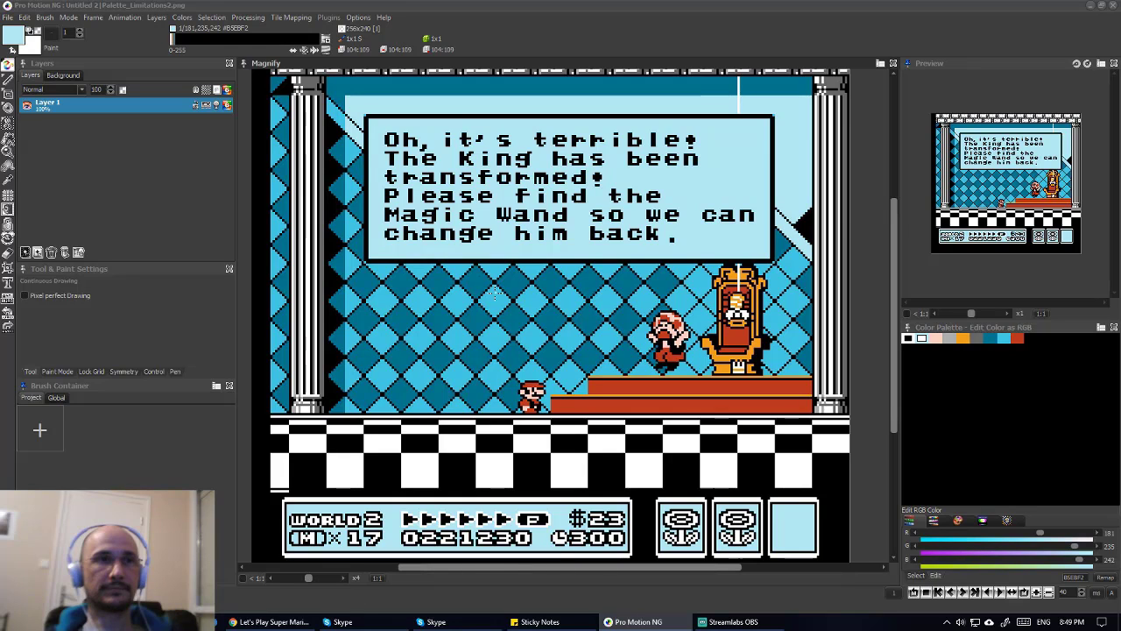
{"action": "scroll", "coordinate": [493, 293], "scroll_direction": "left", "scroll_amount": 3}
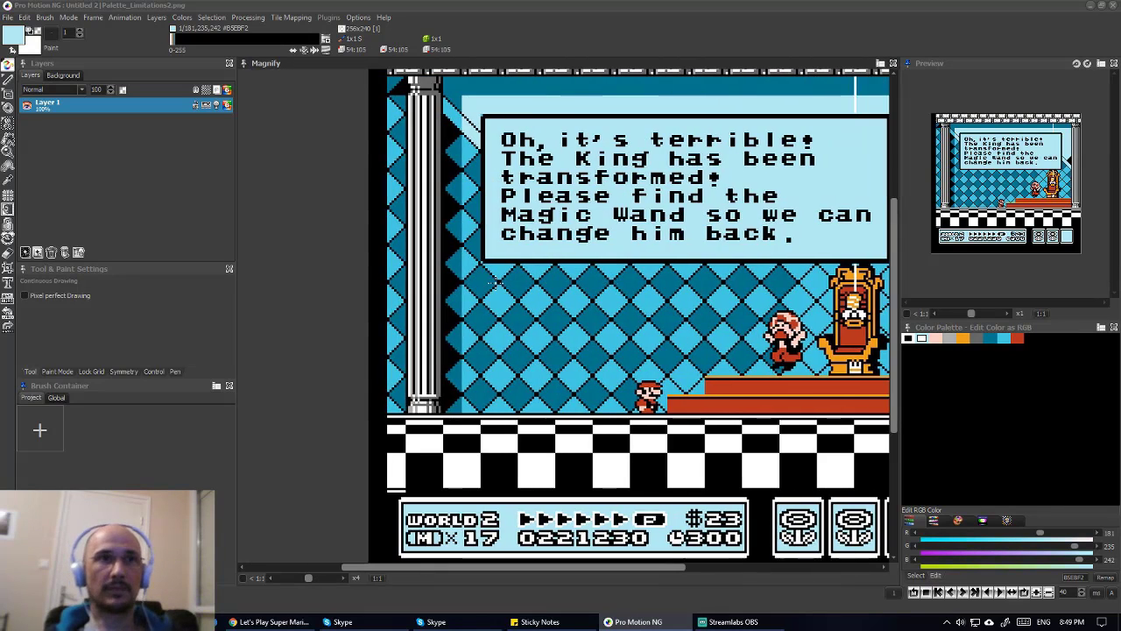
{"action": "scroll", "coordinate": [492, 282], "scroll_direction": "up", "scroll_amount": 2}
{"action": "scroll", "coordinate": [493, 282], "scroll_direction": "right", "scroll_amount": 3}
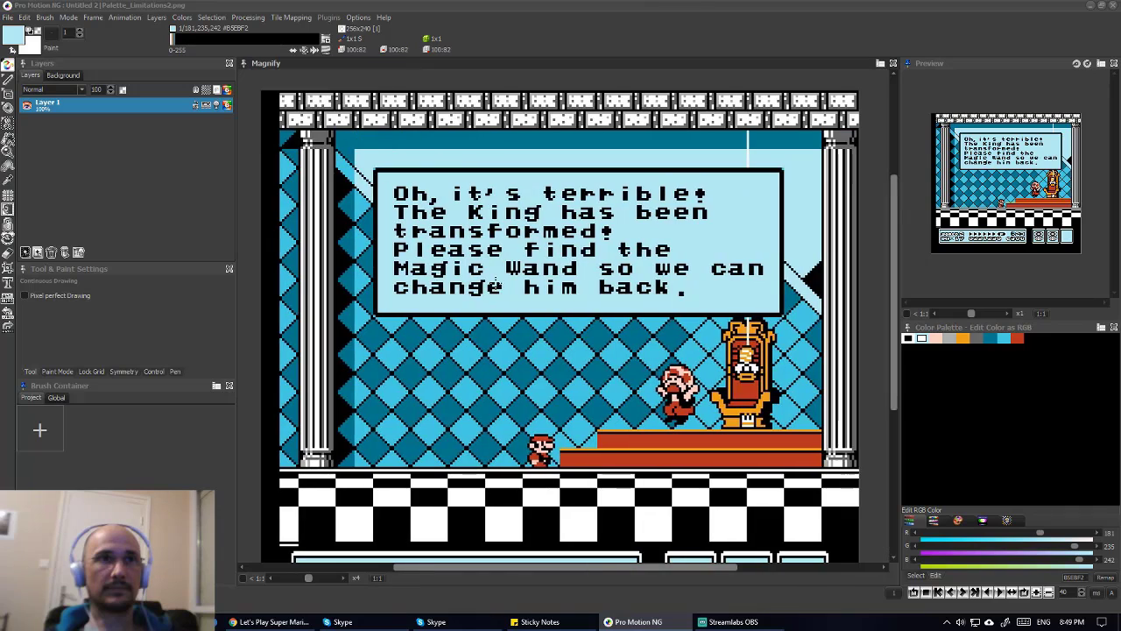
{"action": "scroll", "coordinate": [495, 282], "scroll_direction": "down", "scroll_amount": 2}
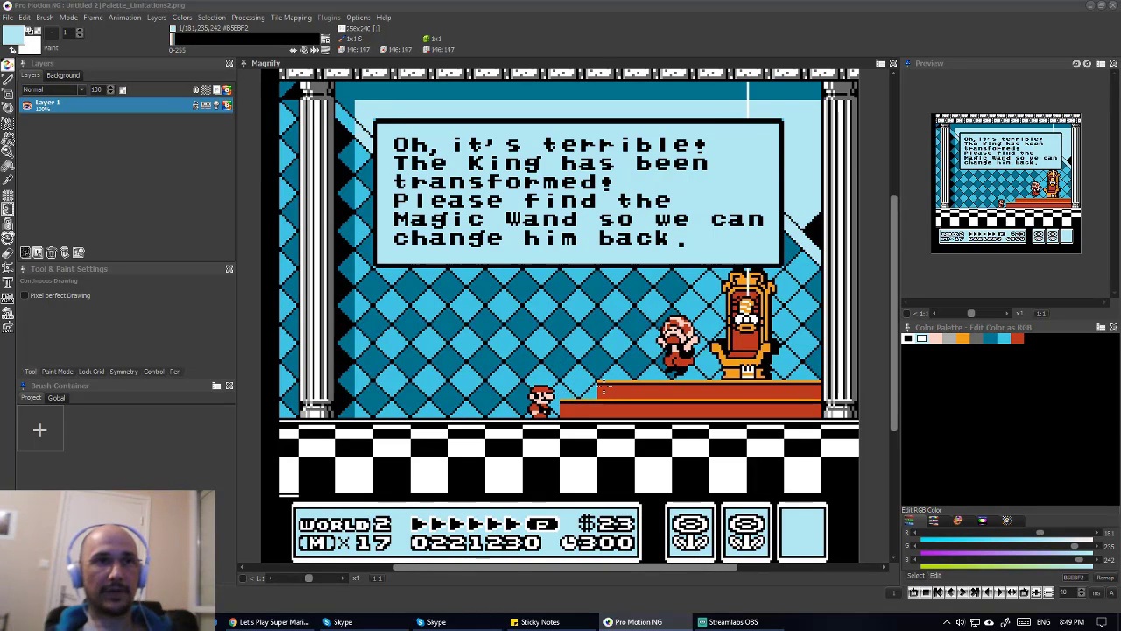
- Sample the dark teal wall colour with the Color Picker, then switch to Brush Pickup
{"action": "key", "text": "k"}
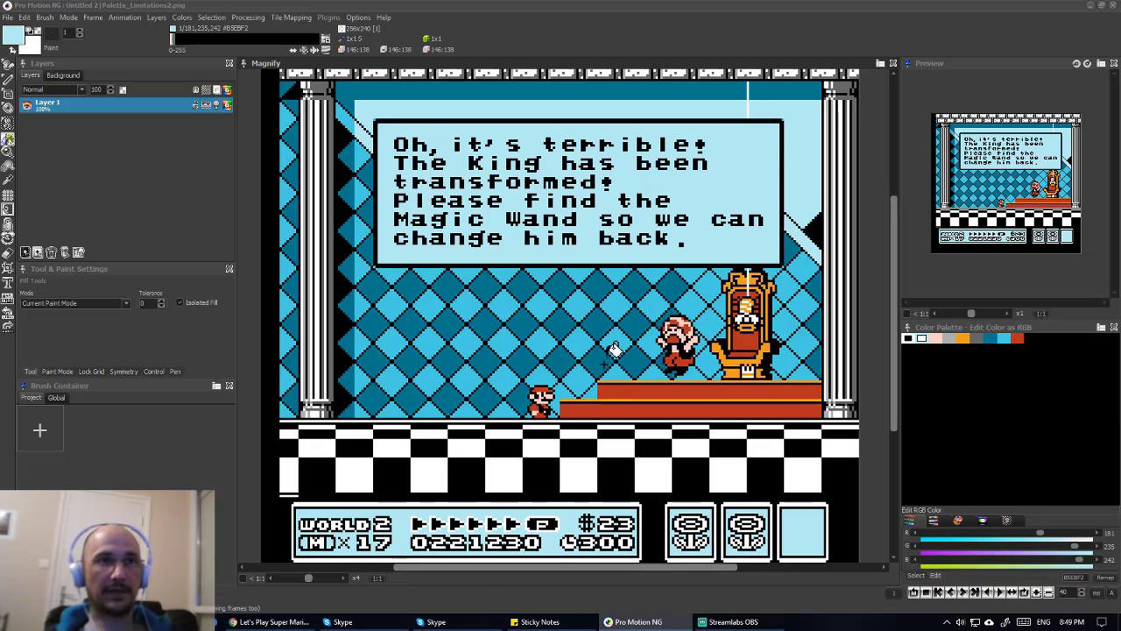
{"action": "left_click", "coordinate": [601, 358]}
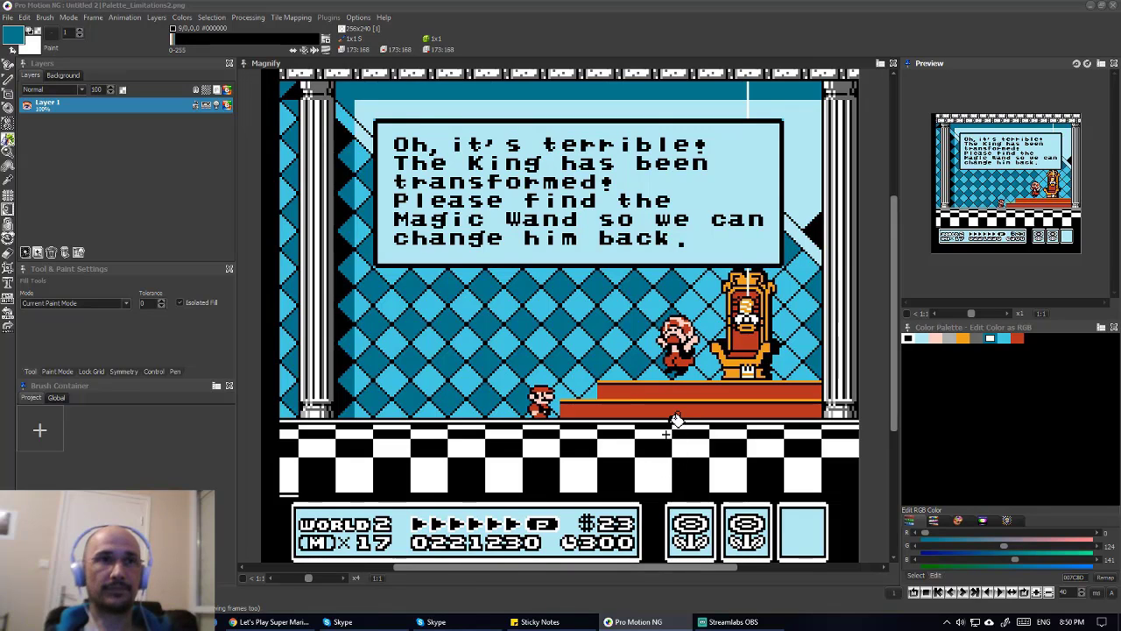
{"action": "key", "text": "b"}
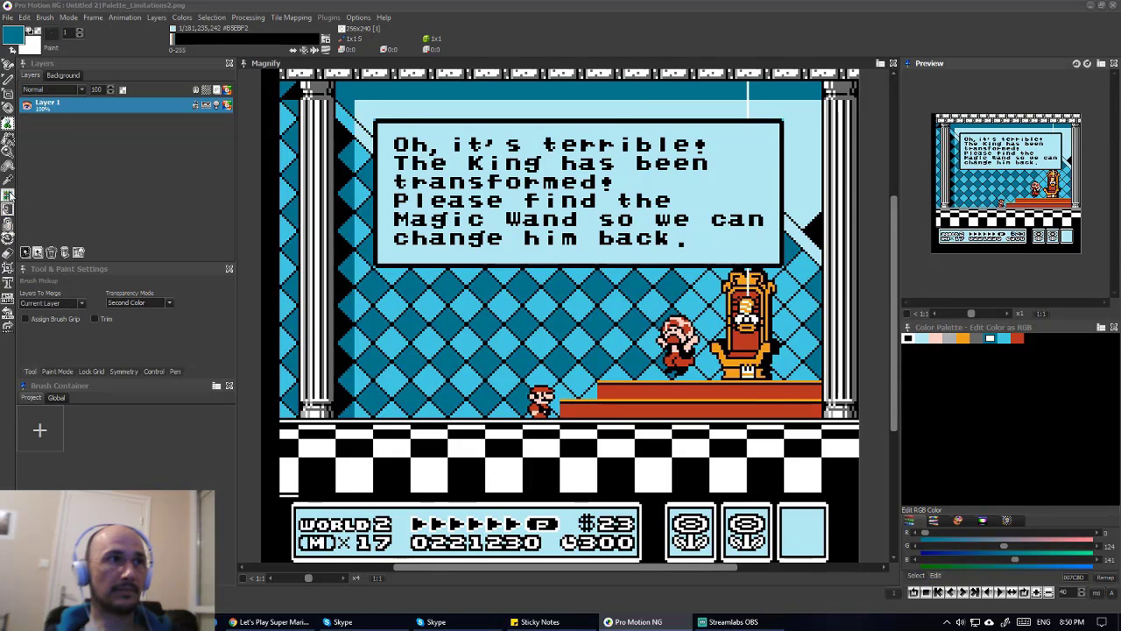
- Set the grid size to 8 by 8 and show it over the screenshot
{"action": "left_click", "coordinate": [100, 372]}
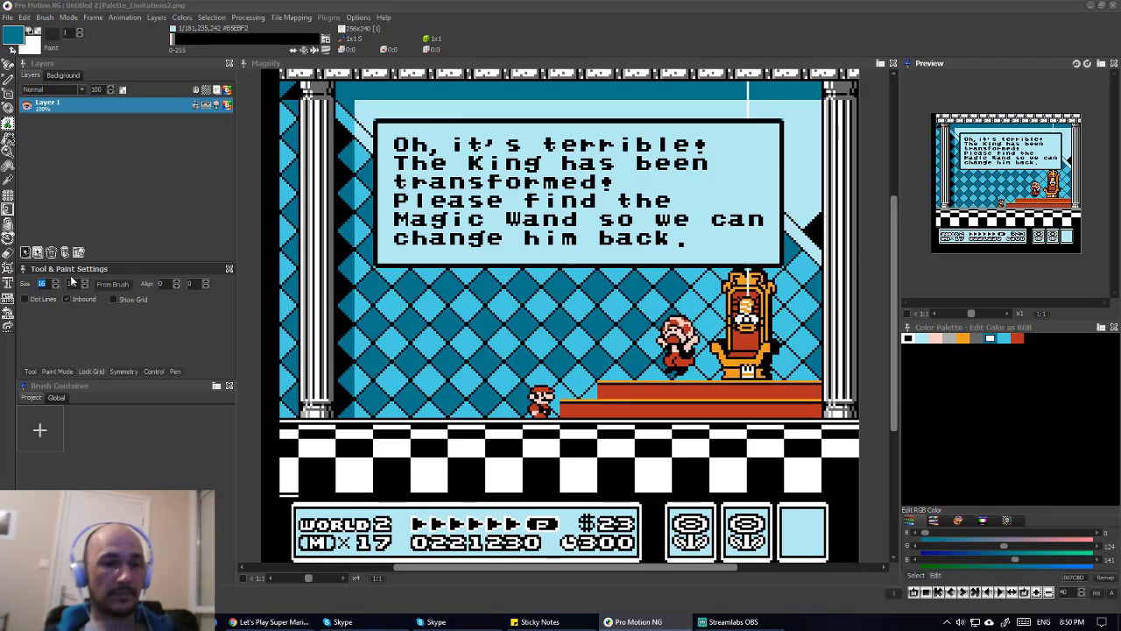
{"action": "type", "text": "8"}
{"action": "key", "text": "Tab"}
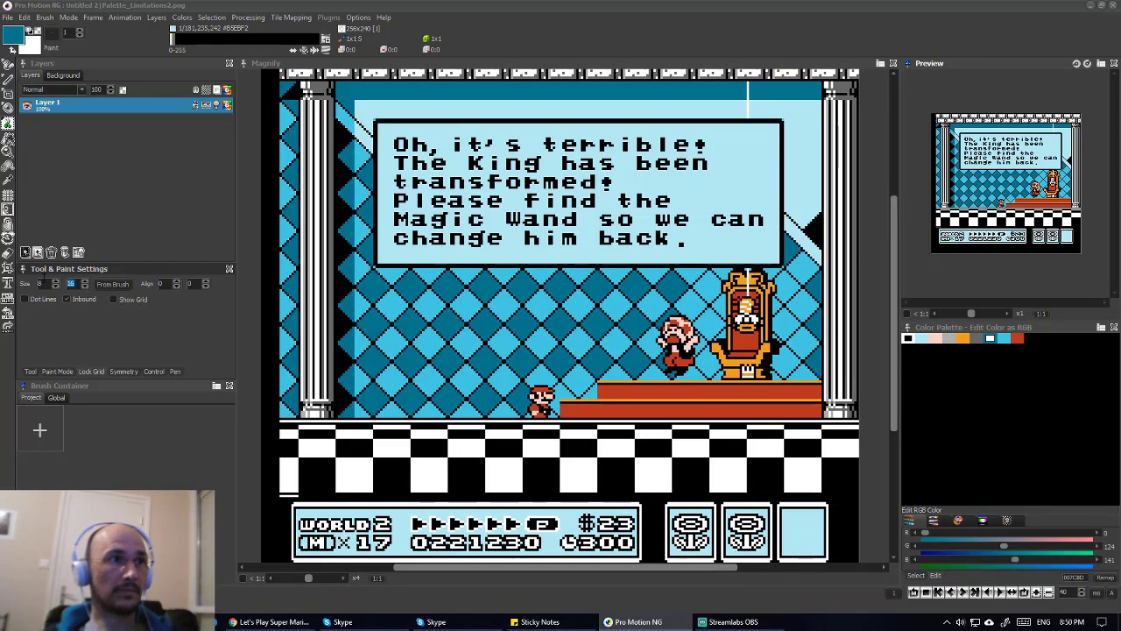
{"action": "type", "text": "8"}
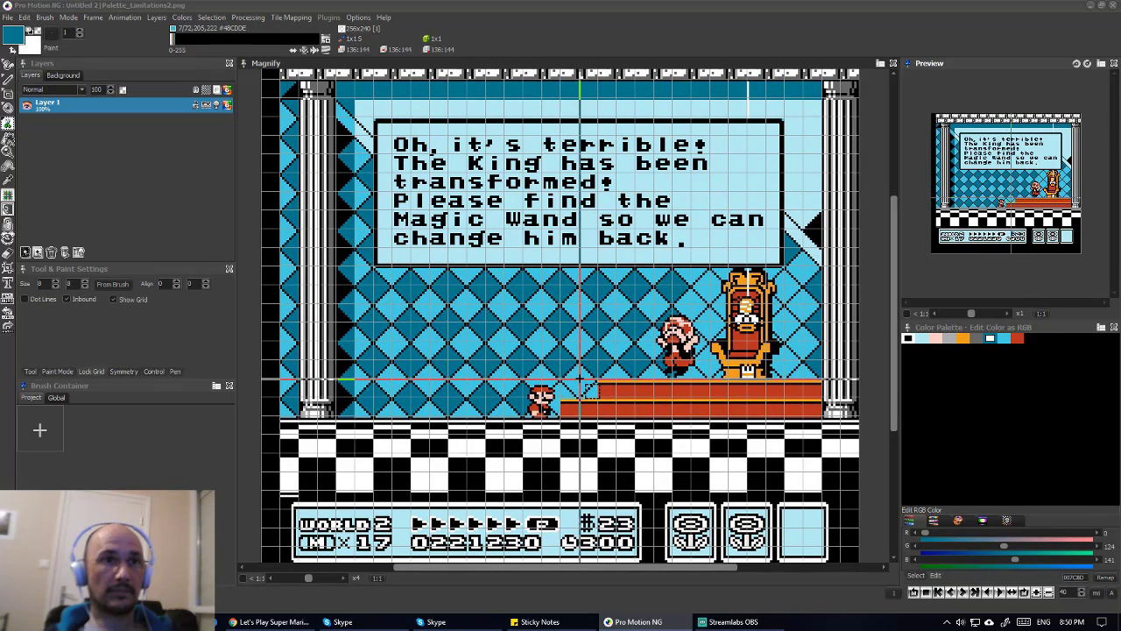
- Test-grab an 8×8 floor patch, set the grid's vertical align to 1, and check tile alignment
{"action": "left_click_drag", "start_coordinate": [587, 389], "coordinate": [592, 401]}
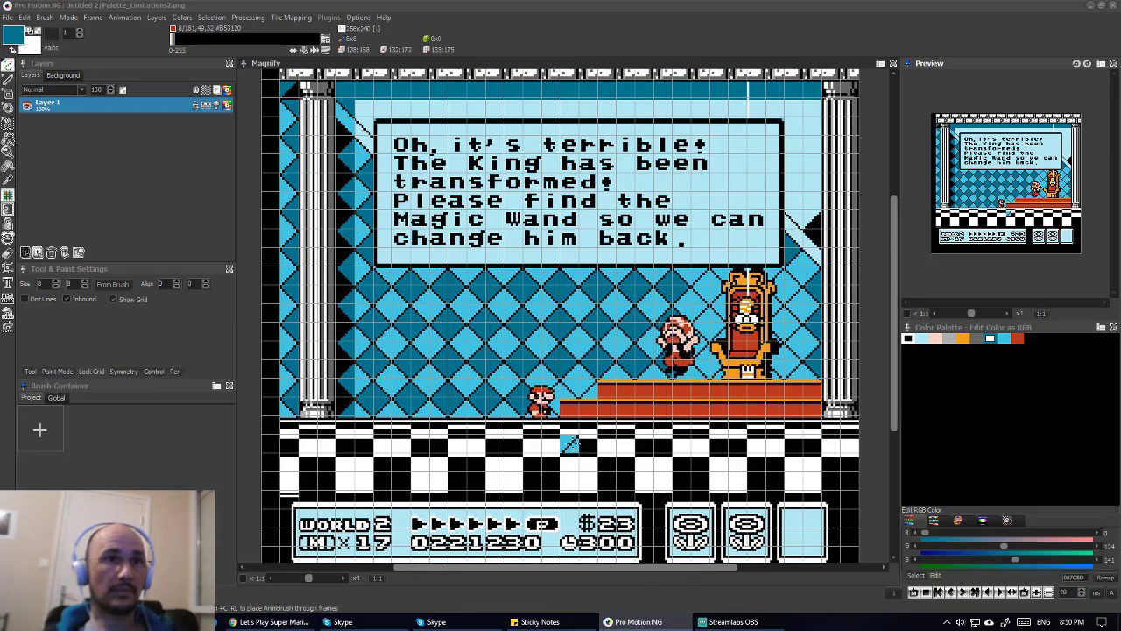
{"action": "key", "text": "b"}
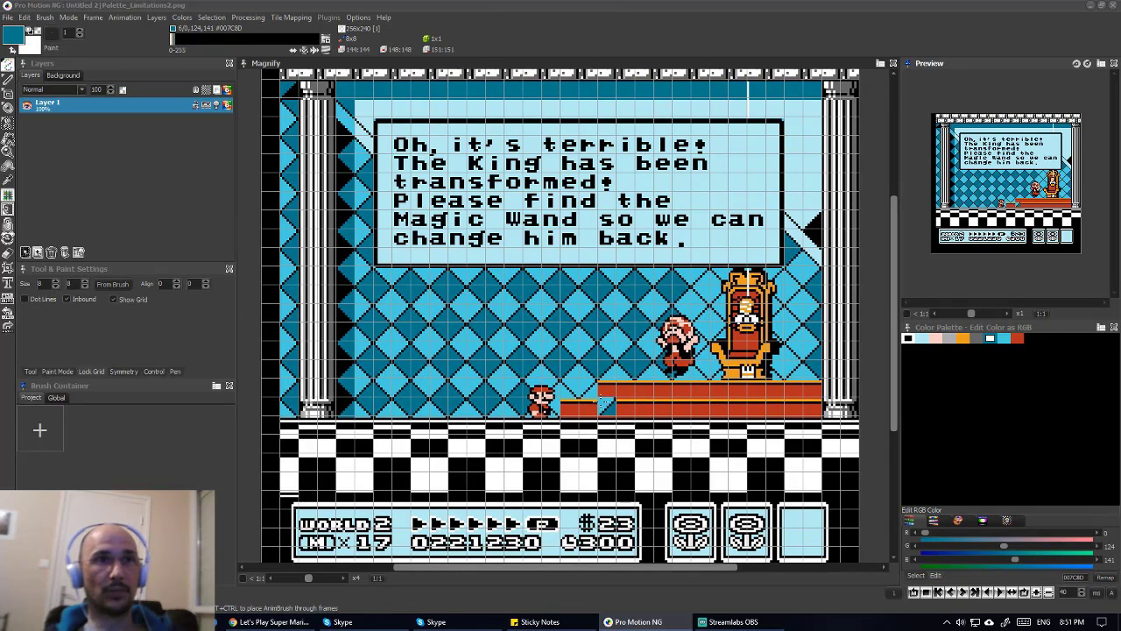
{"action": "left_click", "coordinate": [207, 282]}
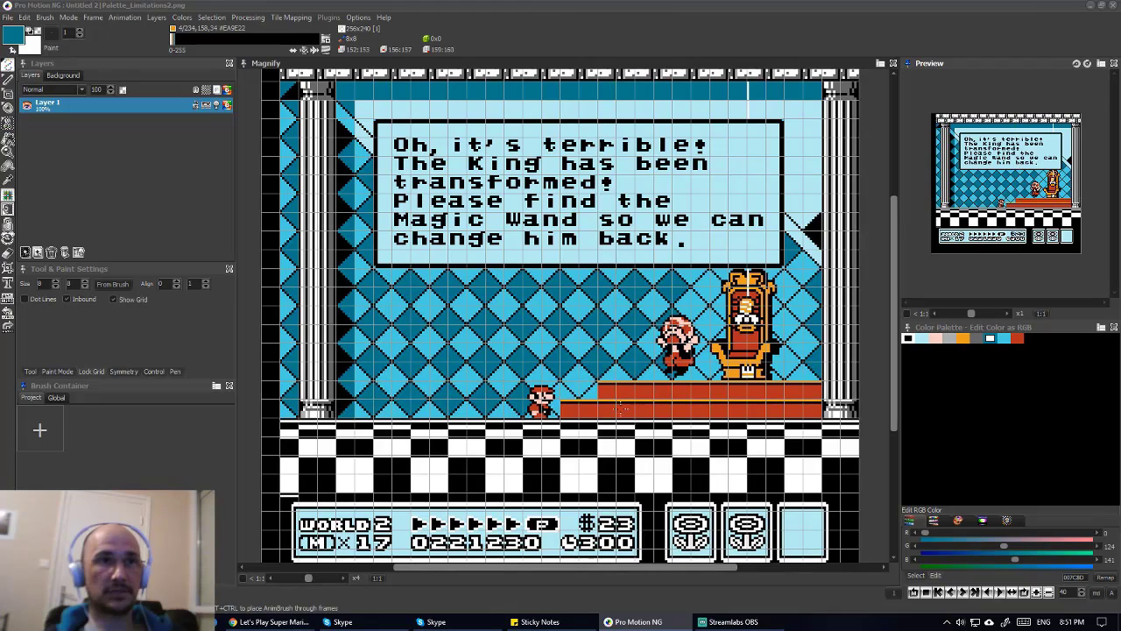
{"action": "scroll", "coordinate": [471, 256], "scroll_direction": "up", "scroll_amount": 4}
{"action": "scroll", "coordinate": [465, 262], "scroll_direction": "left", "scroll_amount": 3}
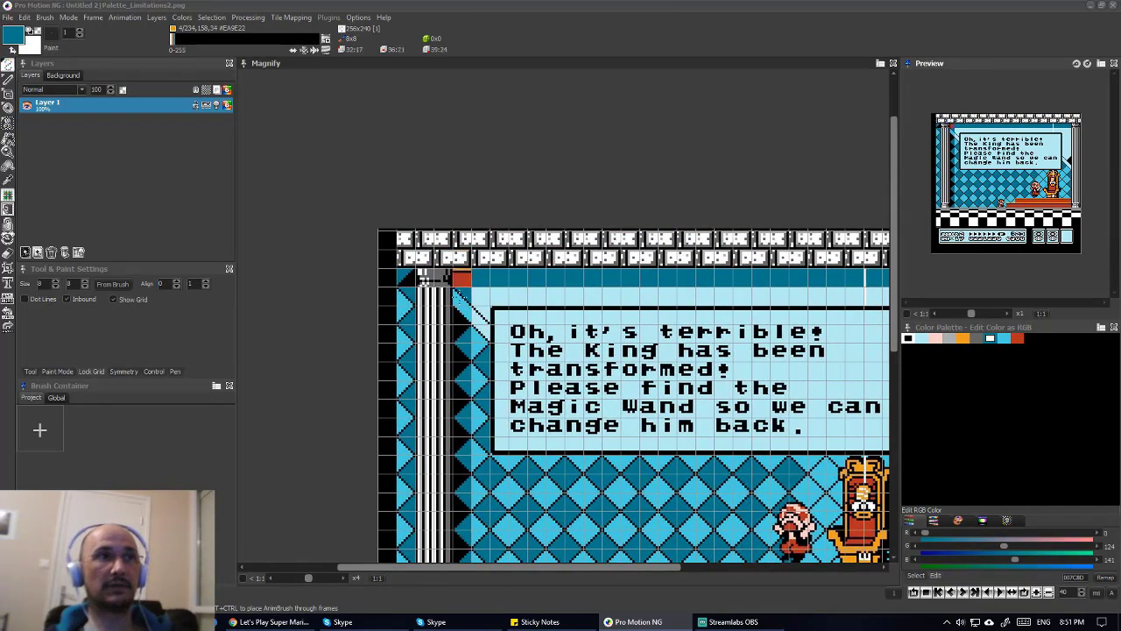
{"action": "scroll", "coordinate": [554, 390], "scroll_direction": "down", "scroll_amount": 2}
{"action": "scroll", "coordinate": [555, 390], "scroll_direction": "down", "scroll_amount": 4}
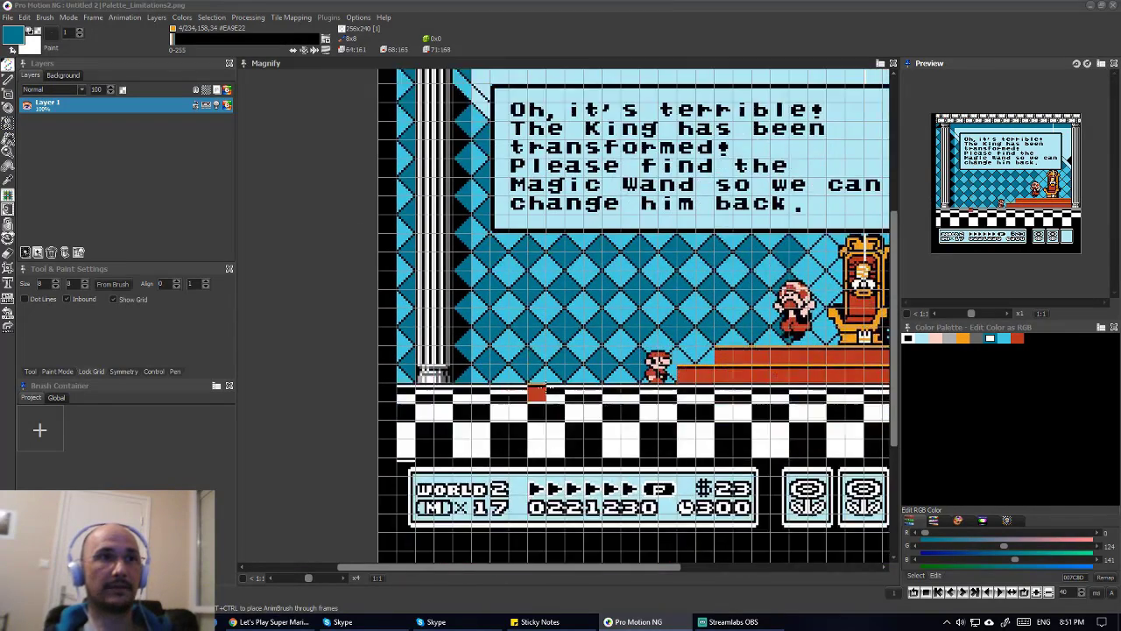
{"action": "scroll", "coordinate": [553, 379], "scroll_direction": "right", "scroll_amount": 3}
{"action": "scroll", "coordinate": [526, 370], "scroll_direction": "up", "scroll_amount": 3}
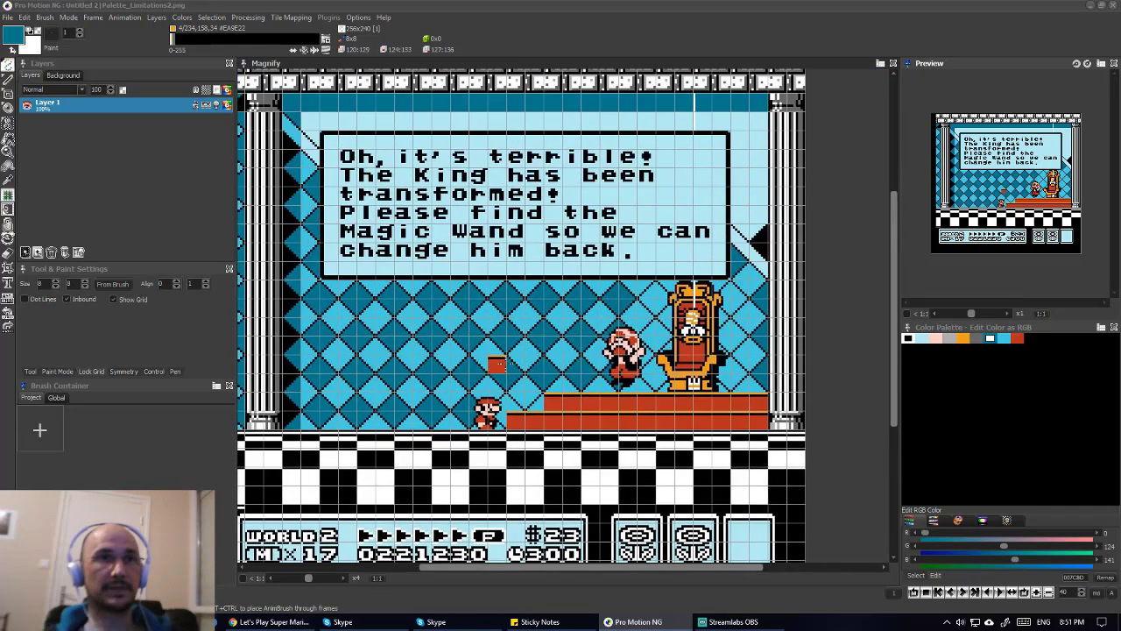
{"action": "scroll", "coordinate": [494, 368], "scroll_direction": "left", "scroll_amount": 2}
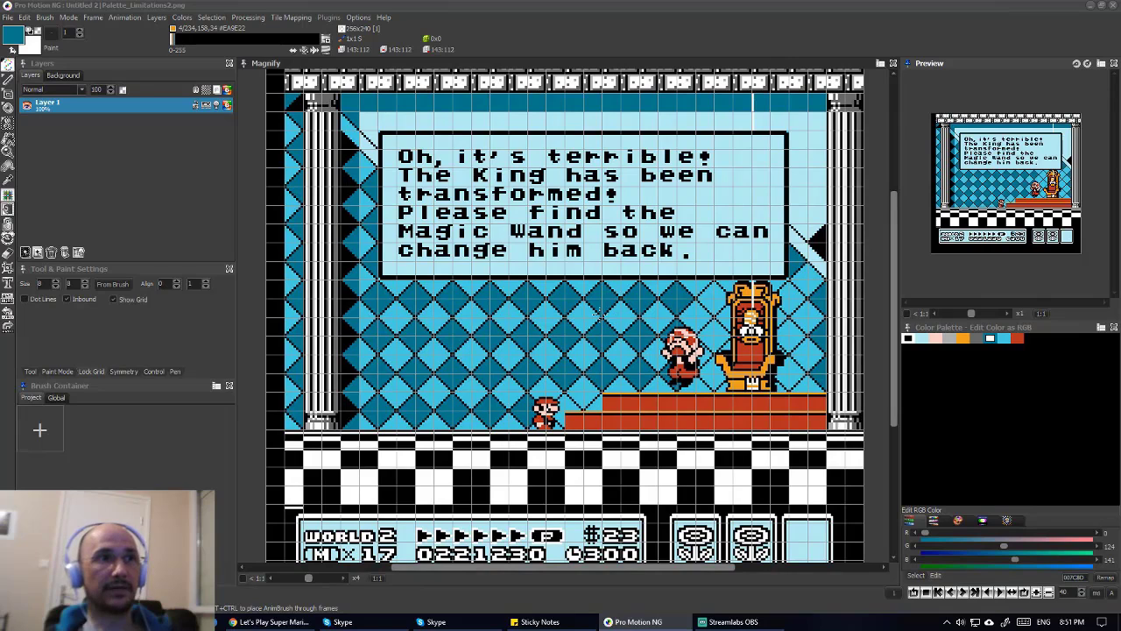
{"action": "scroll", "coordinate": [605, 310], "scroll_direction": "right", "scroll_amount": 2}
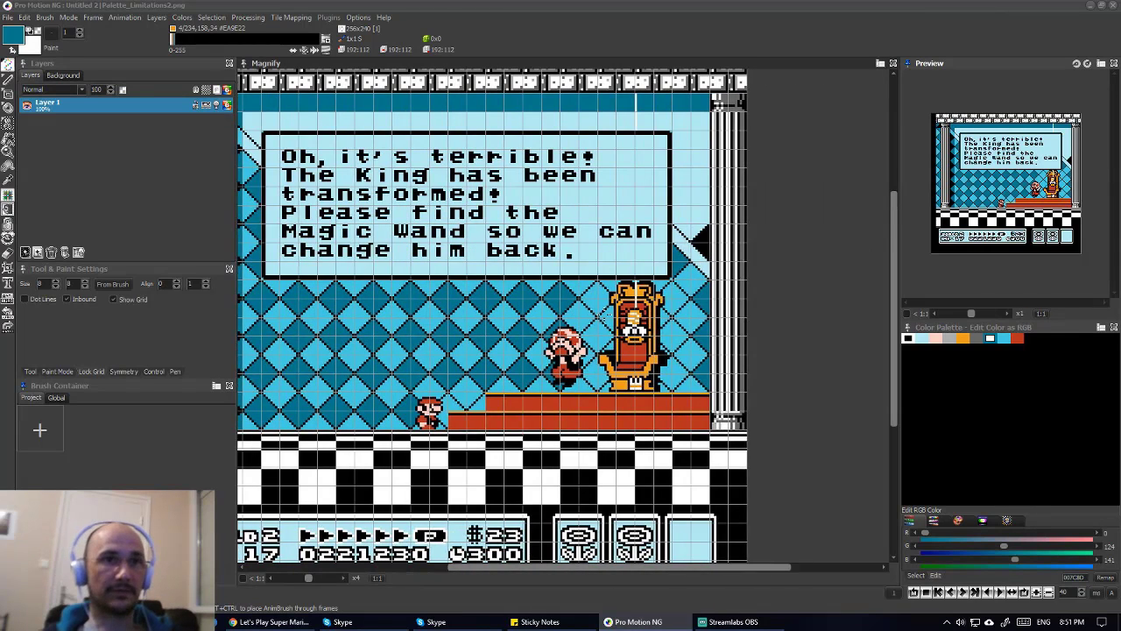
{"action": "scroll", "coordinate": [601, 311], "scroll_direction": "left", "scroll_amount": 2}
{"action": "scroll", "coordinate": [602, 311], "scroll_direction": "right", "scroll_amount": 2}
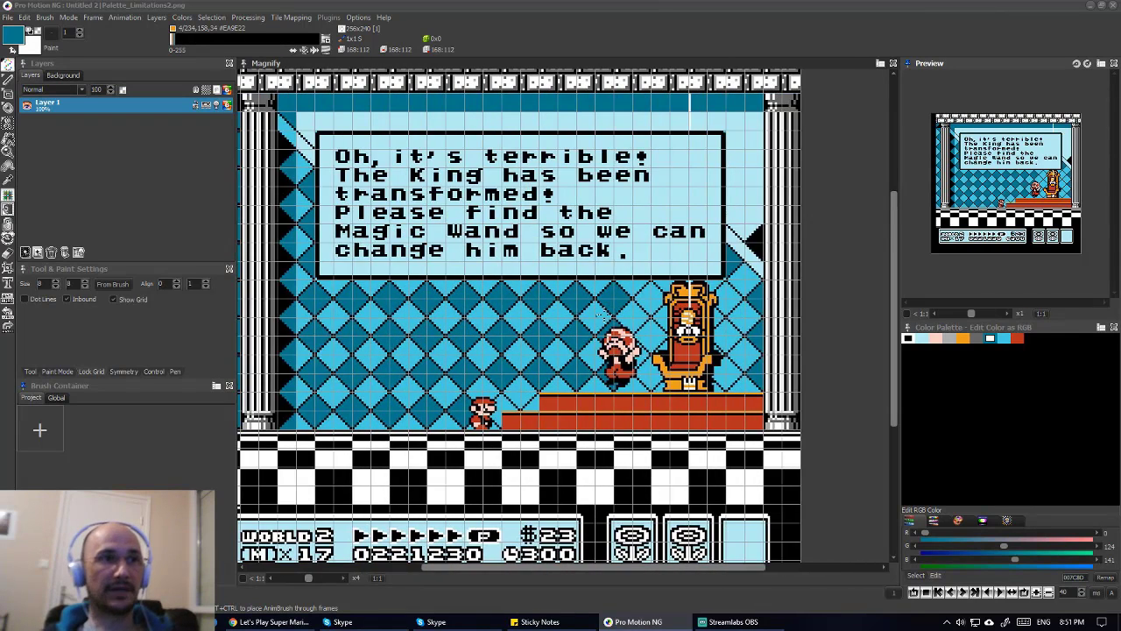
{"action": "scroll", "coordinate": [605, 312], "scroll_direction": "left", "scroll_amount": 2}
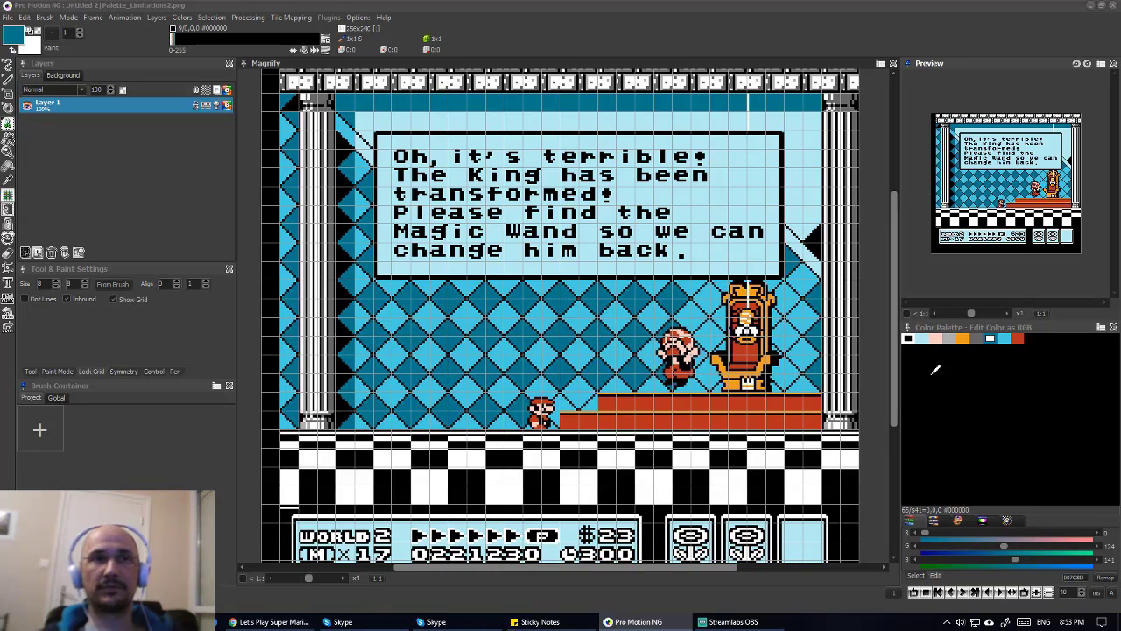
{"action": "scroll", "coordinate": [529, 360], "scroll_direction": "up", "scroll_amount": 3}
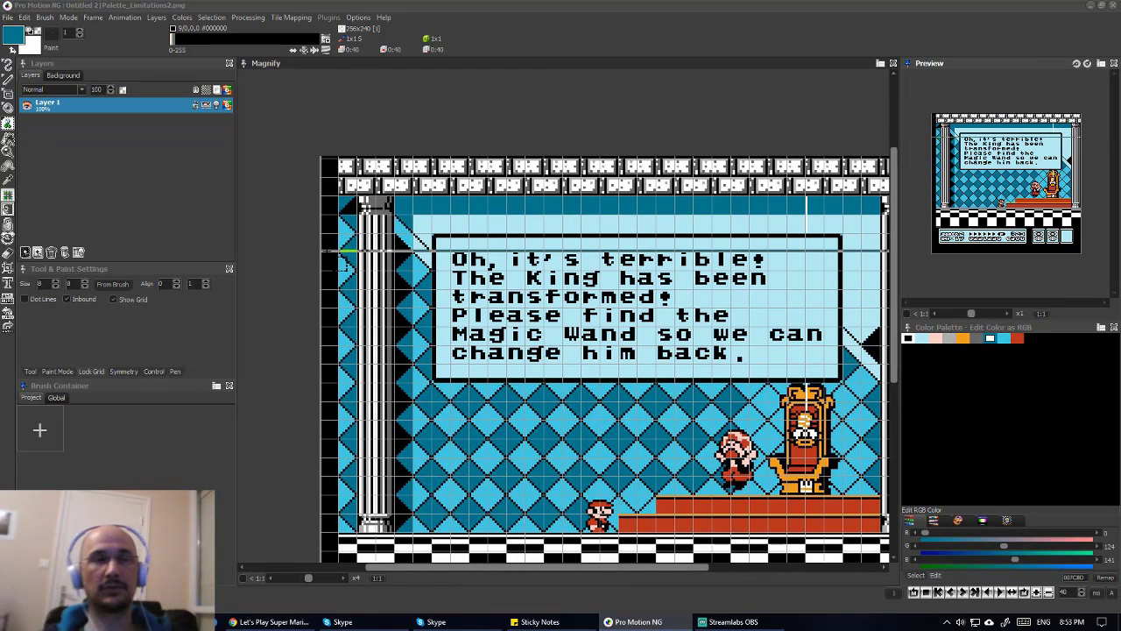
{"action": "scroll", "coordinate": [346, 252], "scroll_direction": "down", "scroll_amount": 3}
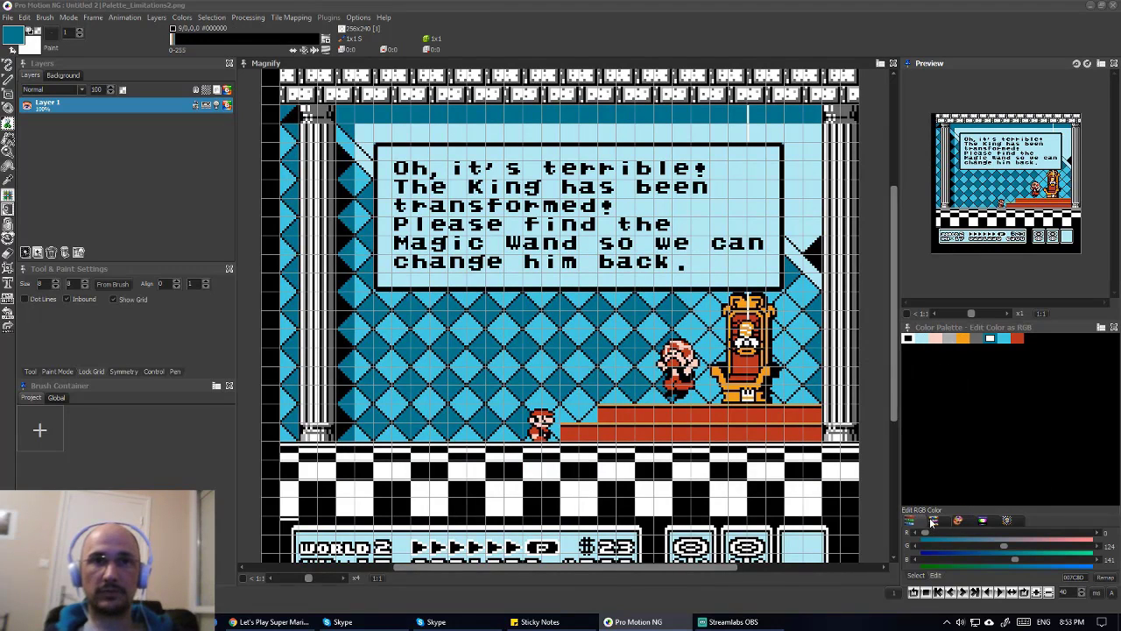
- Reorder the palette swatches, moving black to the end, remap the image, and return to RGB editing
{"action": "left_click", "coordinate": [964, 520]}
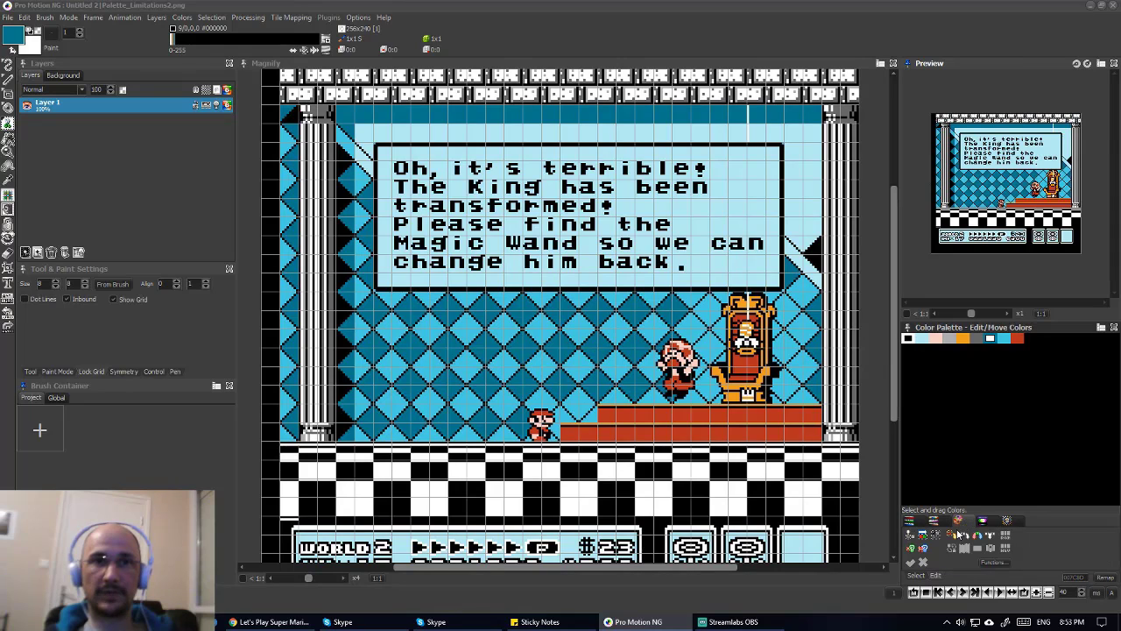
{"action": "left_click_drag", "start_coordinate": [907, 338], "coordinate": [1034, 338]}
{"action": "left_click_drag", "start_coordinate": [943, 357], "coordinate": [927, 470]}
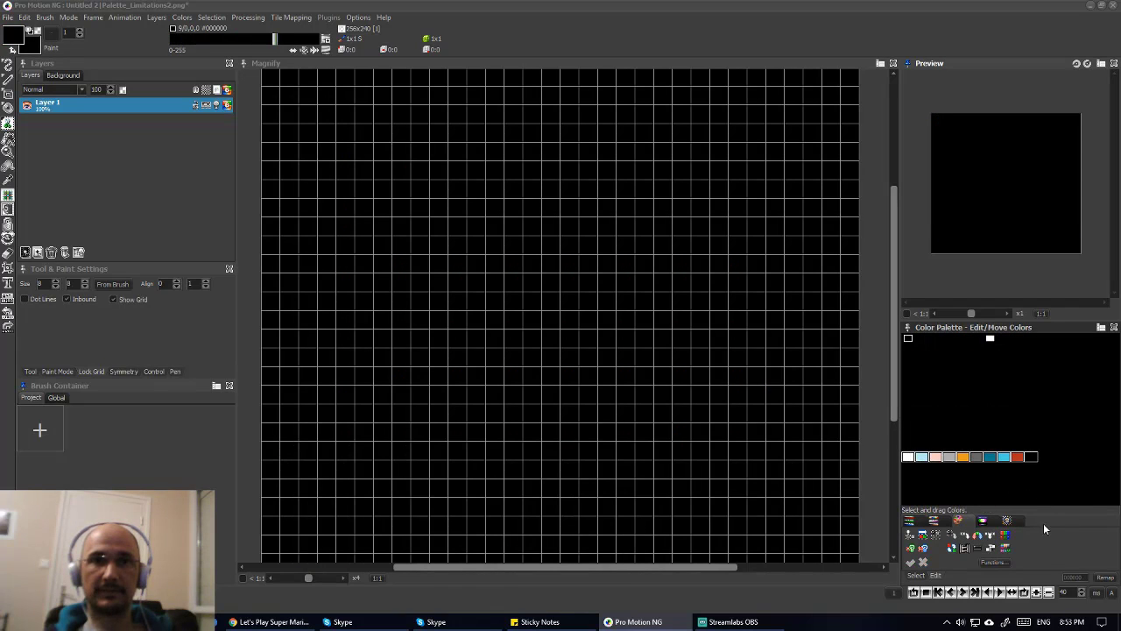
{"action": "left_click", "coordinate": [1105, 578]}
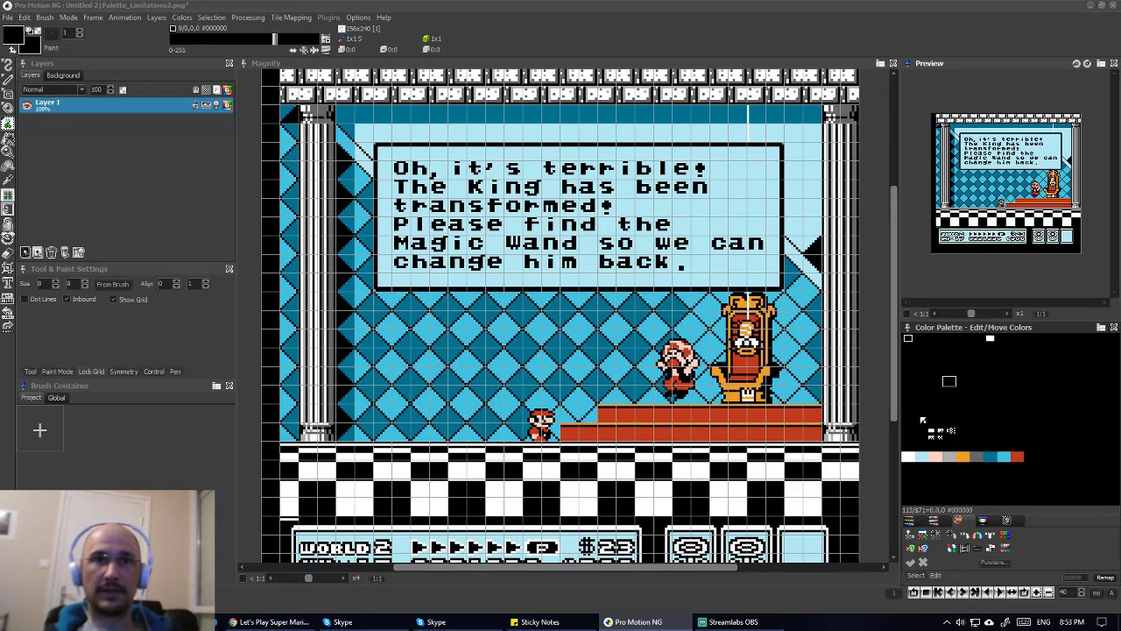
{"action": "left_click", "coordinate": [913, 523]}
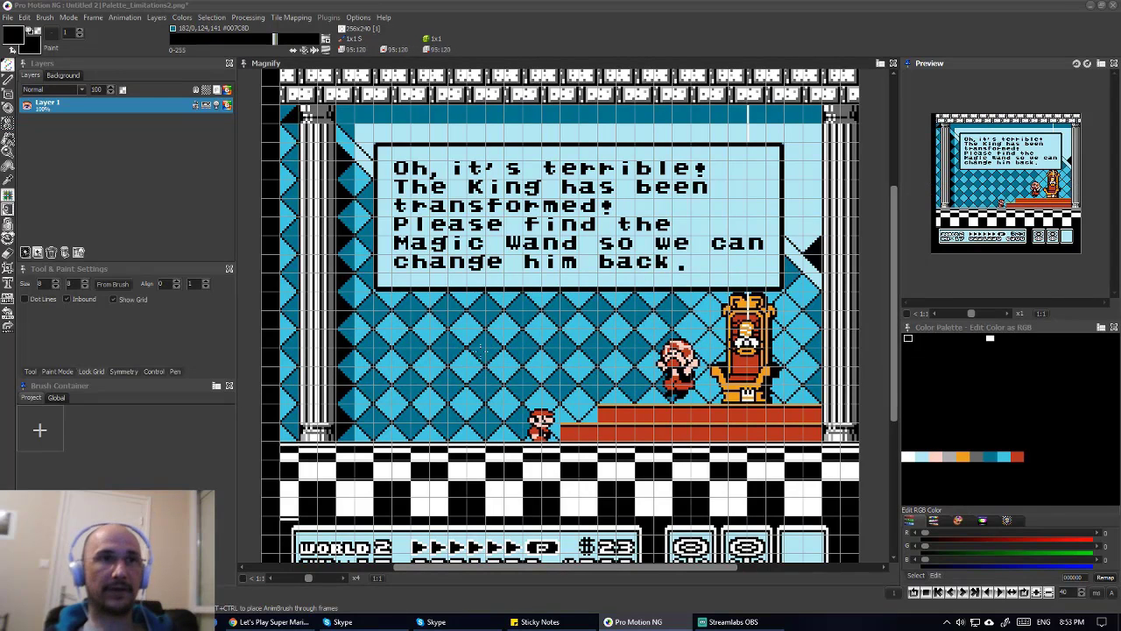
{"action": "left_click", "coordinate": [919, 325]}
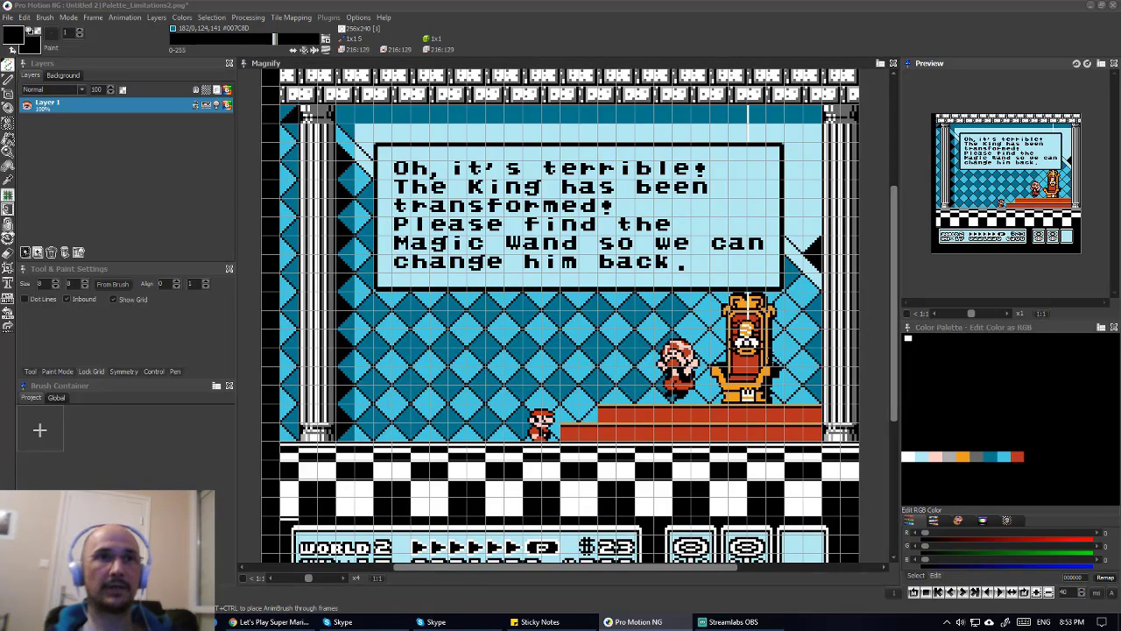
- Sample the throne red, light cyan and black from the image as drawing colours
{"action": "scroll", "coordinate": [747, 337], "scroll_direction": "up", "scroll_amount": 3}
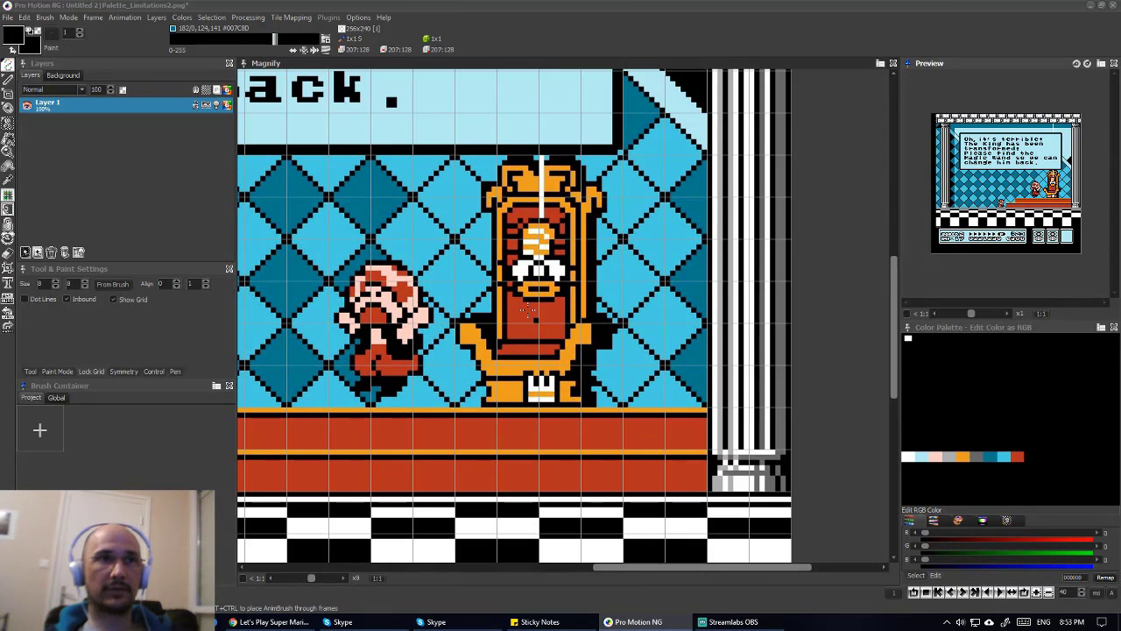
{"action": "left_click", "coordinate": [526, 313], "text": "alt"}
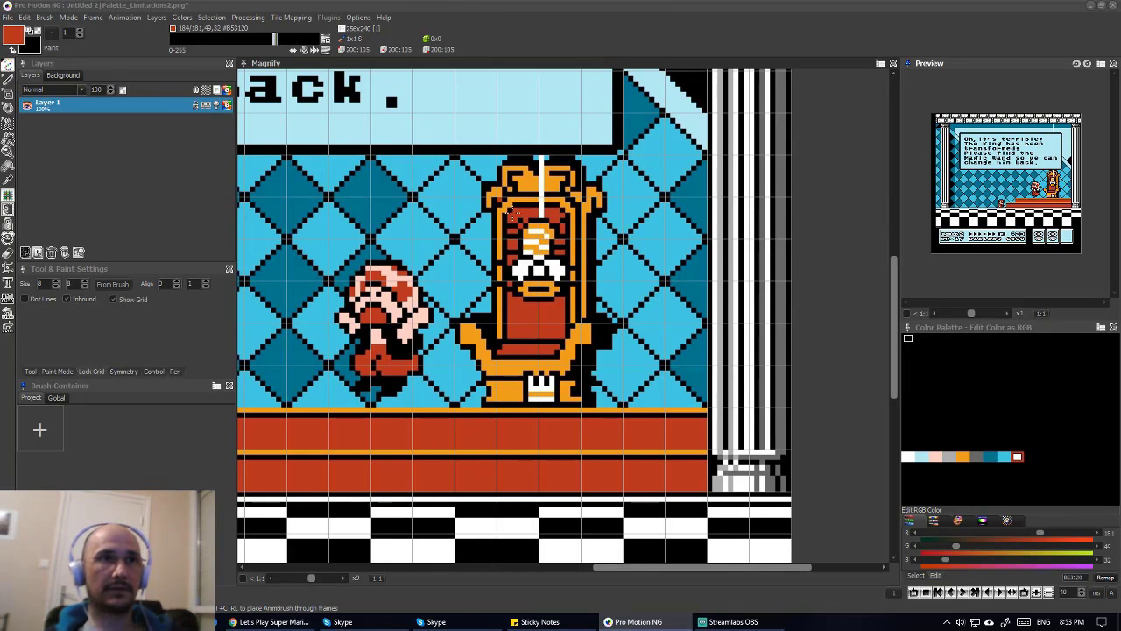
{"action": "left_click", "coordinate": [496, 234], "text": "alt"}
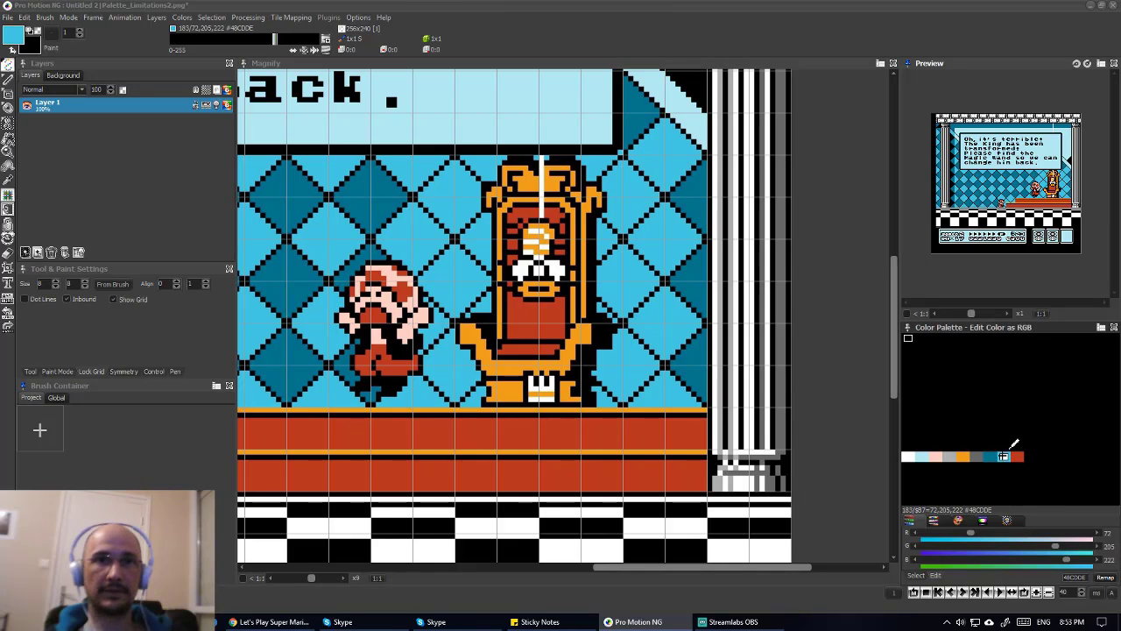
{"action": "left_click", "coordinate": [922, 337]}
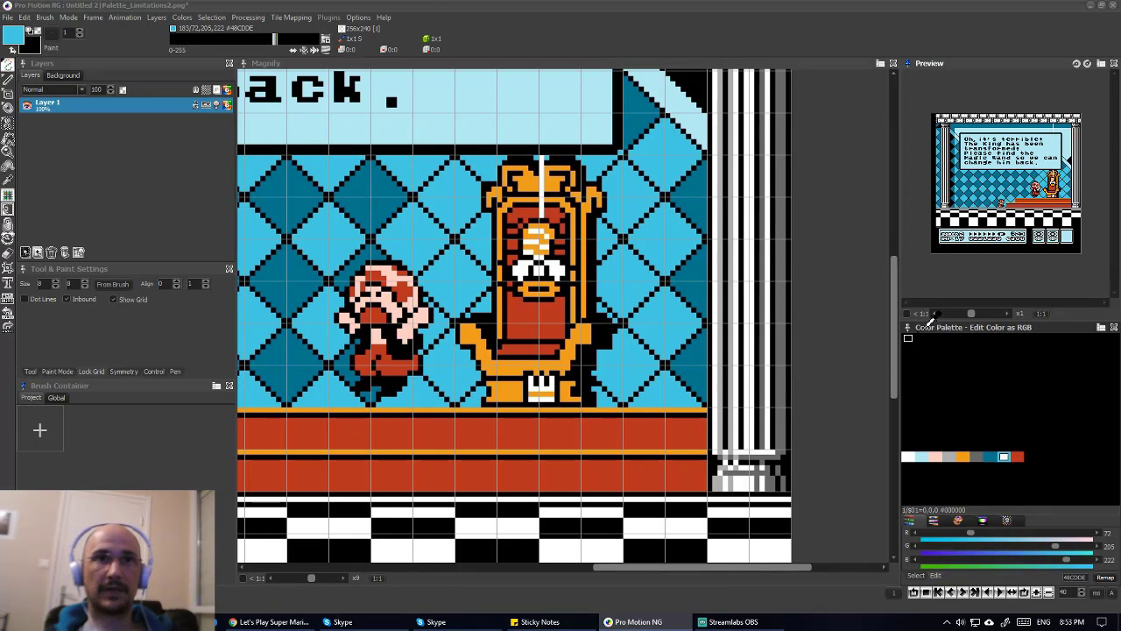
{"action": "left_click", "coordinate": [1006, 456]}
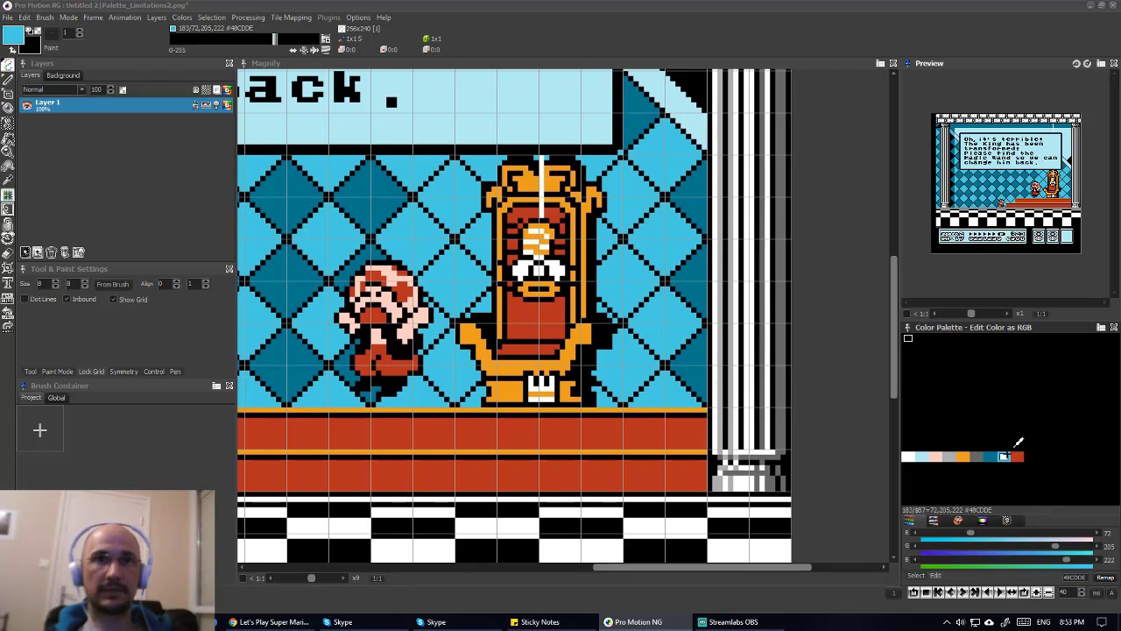
- Move light cyan to the first slot and red into the top row, remapping each, then orange beside red
{"action": "left_click", "coordinate": [960, 520]}
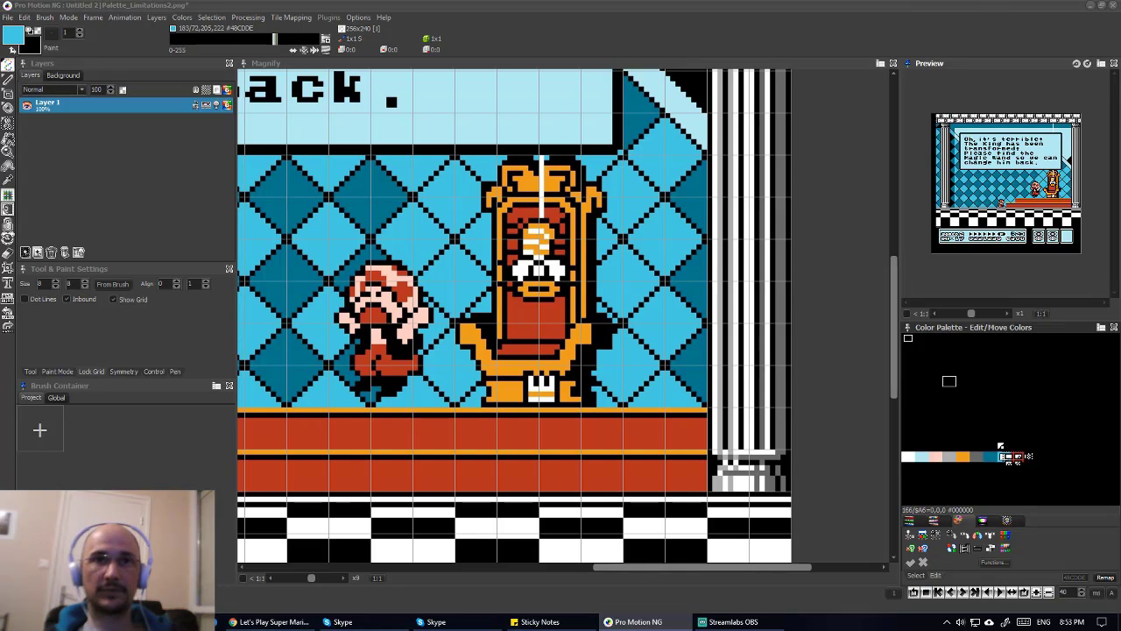
{"action": "left_click_drag", "start_coordinate": [1014, 472], "coordinate": [929, 348]}
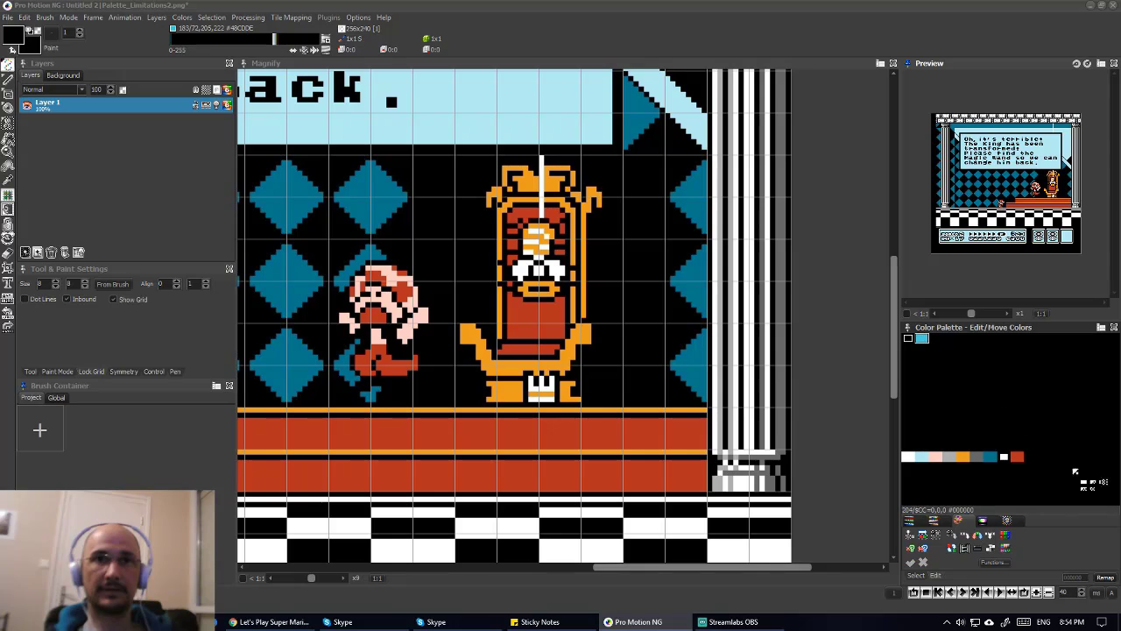
{"action": "left_click", "coordinate": [1106, 577]}
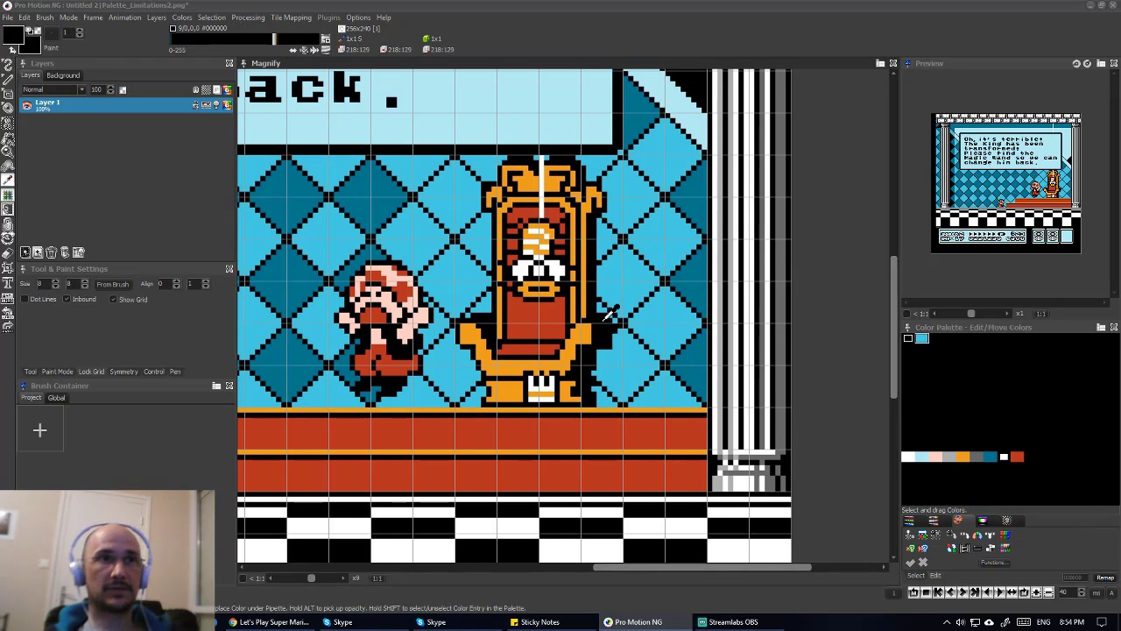
{"action": "key", "text": "]"}
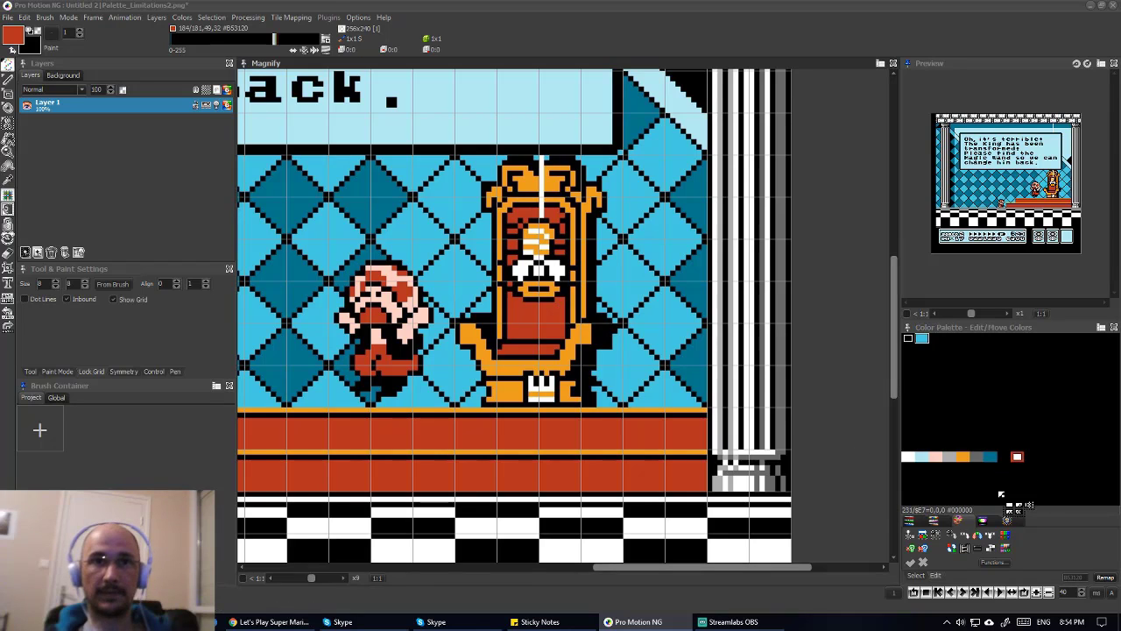
{"action": "left_click_drag", "start_coordinate": [1032, 469], "coordinate": [951, 353]}
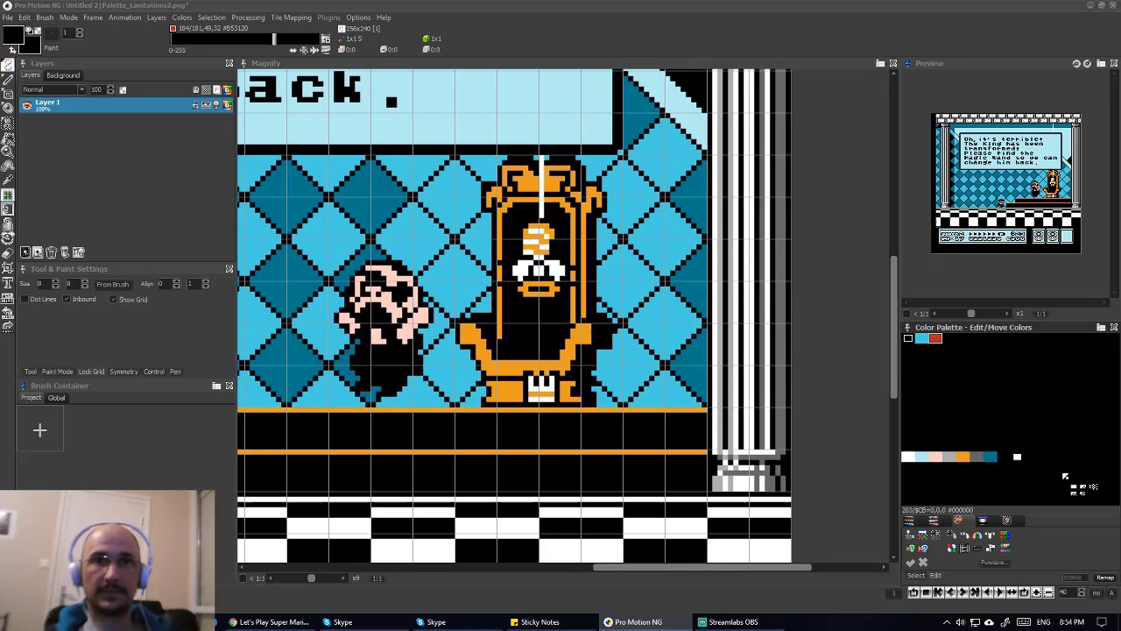
{"action": "left_click", "coordinate": [1106, 577]}
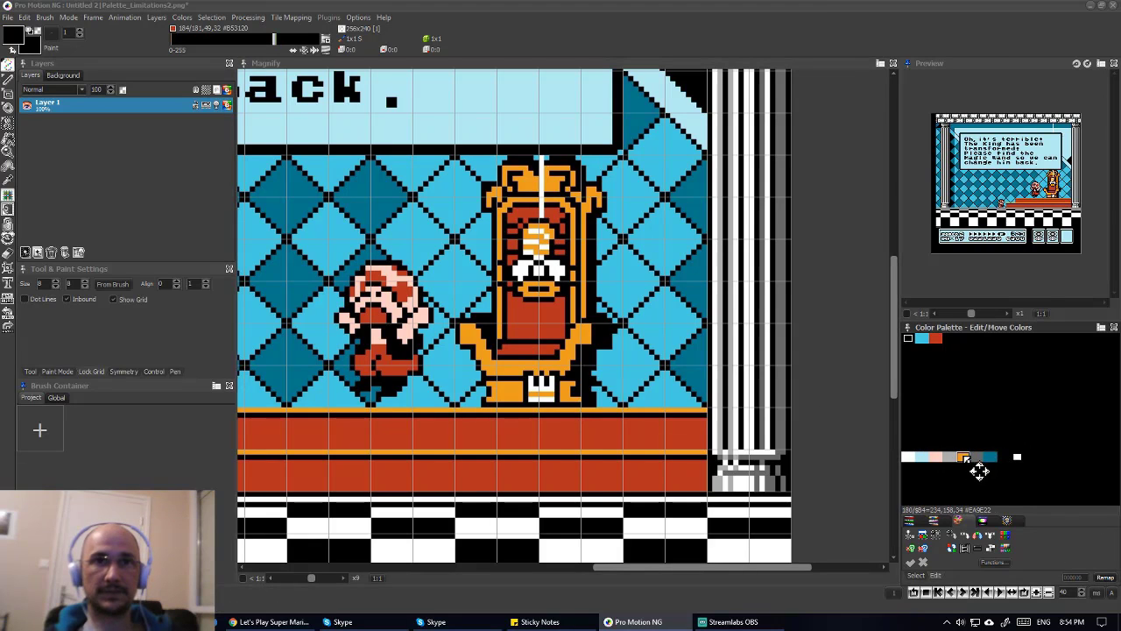
{"action": "left_click_drag", "start_coordinate": [968, 460], "coordinate": [953, 343]}
- Remap the screenshot so the orange throne reappears, then sample the wall's dark teal
{"action": "left_click", "coordinate": [1109, 577]}
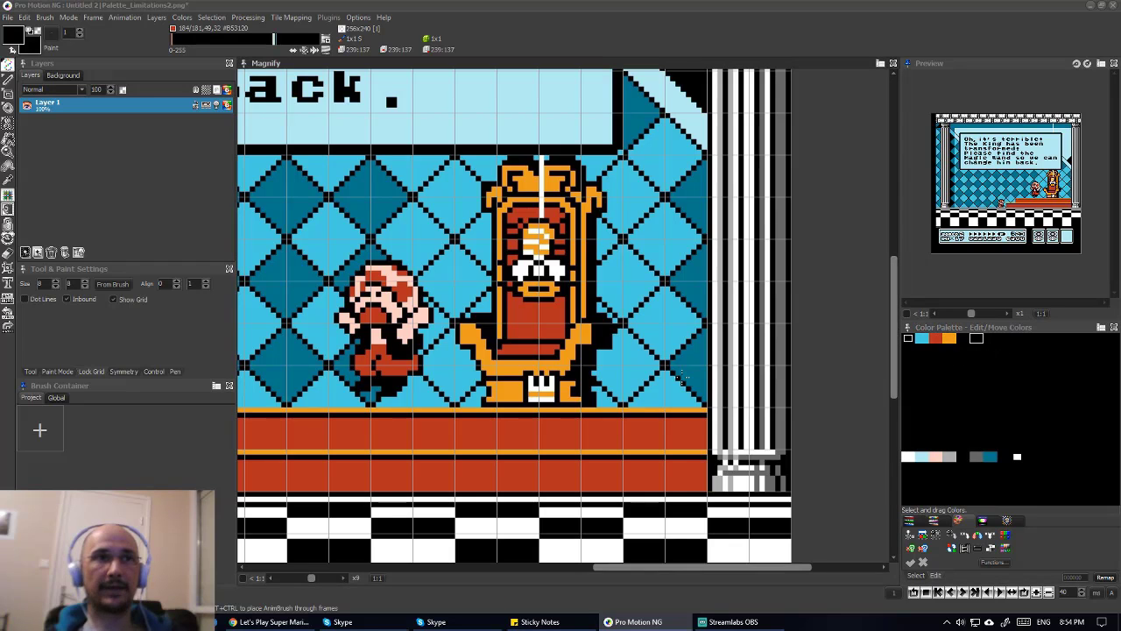
{"action": "scroll", "coordinate": [400, 295], "scroll_direction": "left", "scroll_amount": 5}
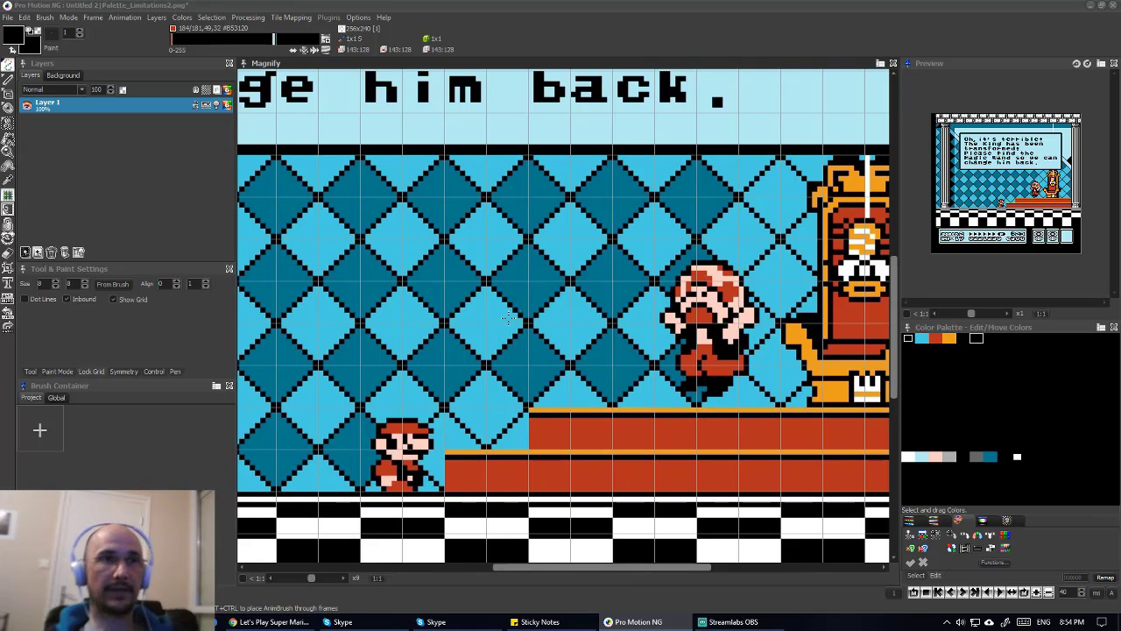
{"action": "middle_click", "coordinate": [531, 263]}
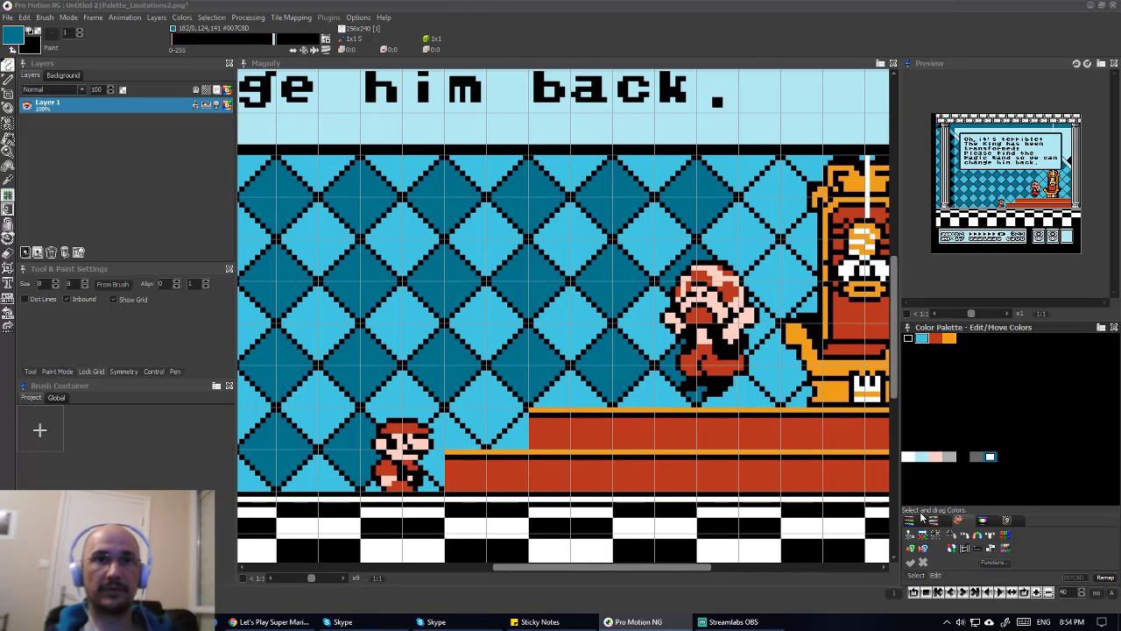
- Add a light-cyan 72/205/222 copy into slot 5 of the top palette row
{"action": "left_click", "coordinate": [958, 519]}
{"action": "left_click", "coordinate": [923, 338]}
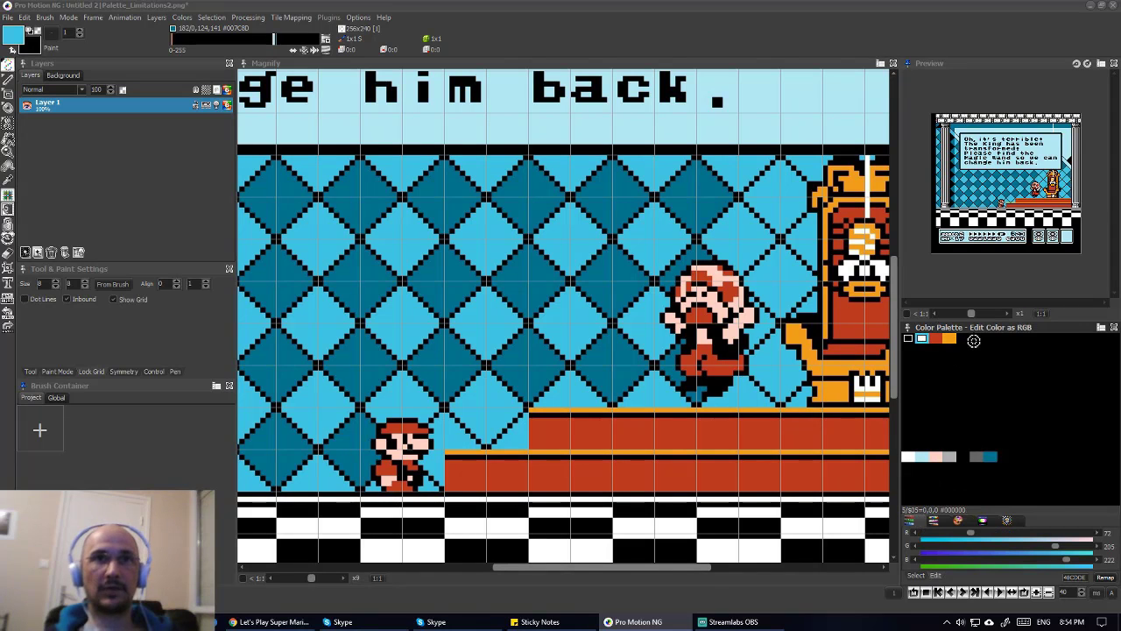
{"action": "left_click", "coordinate": [977, 338]}
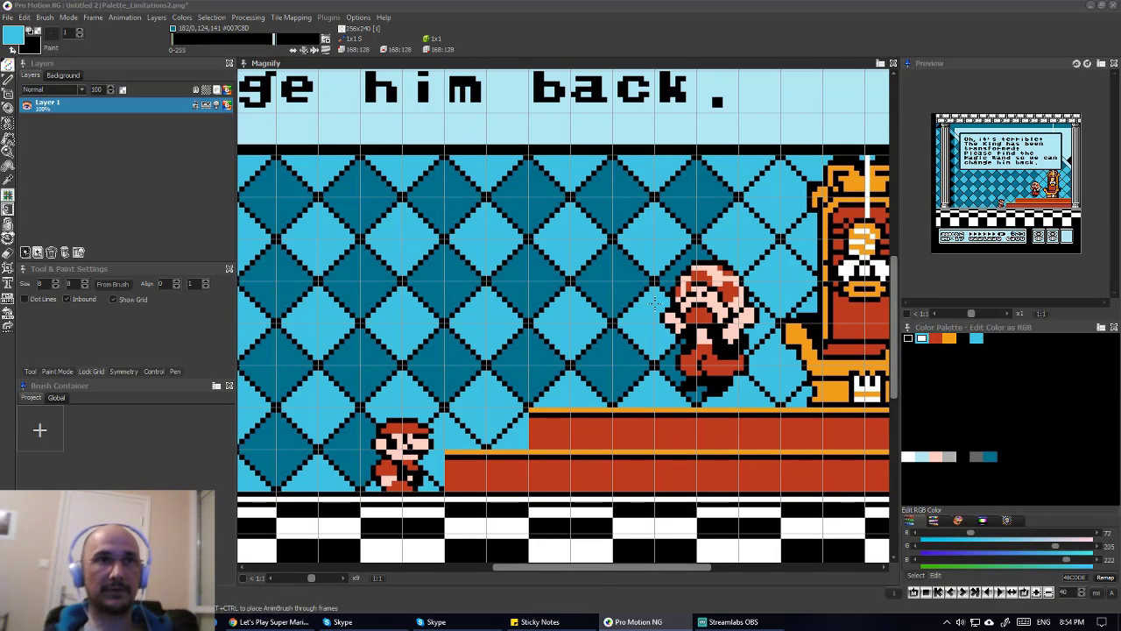
- Move the wall's dark teal into the top palette row and remap so the teal diamonds return
{"action": "right_click", "coordinate": [624, 208]}
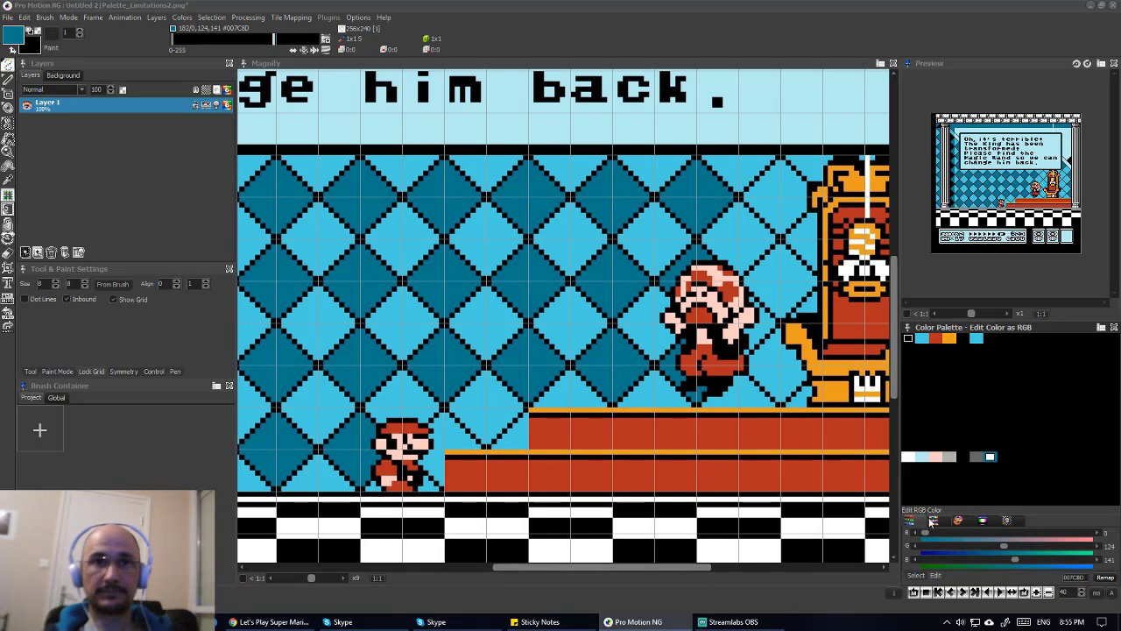
{"action": "left_click", "coordinate": [958, 520]}
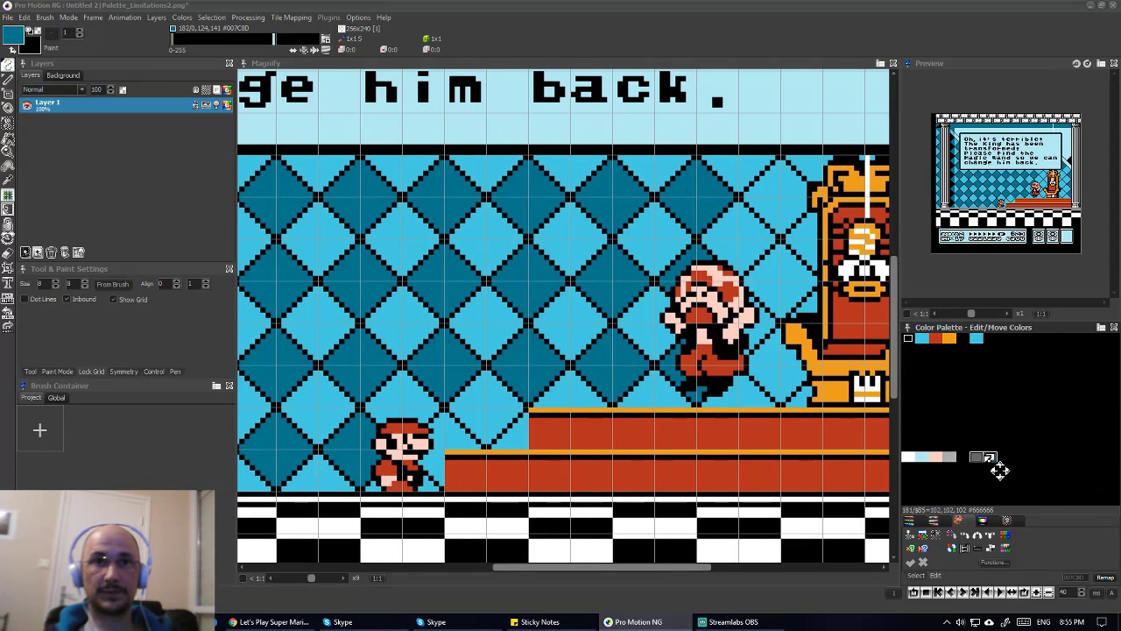
{"action": "left_click_drag", "start_coordinate": [996, 455], "coordinate": [1009, 340]}
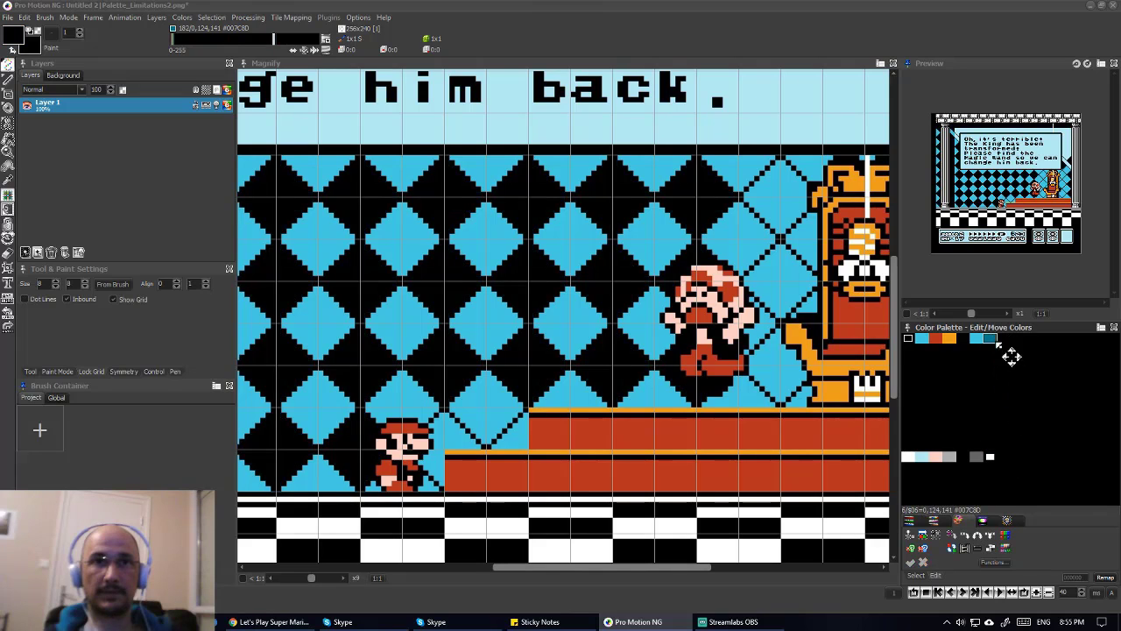
{"action": "left_click", "coordinate": [1104, 578]}
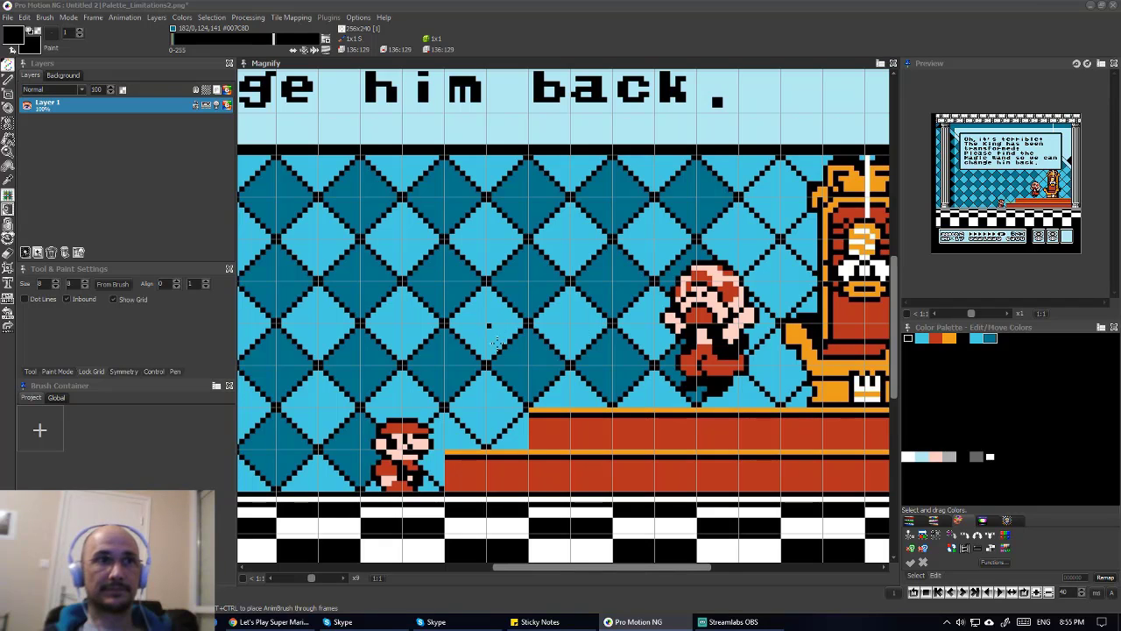
{"action": "scroll", "coordinate": [489, 326], "scroll_direction": "left", "scroll_amount": 10}
{"action": "scroll", "coordinate": [517, 361], "scroll_direction": "up", "scroll_amount": 2}
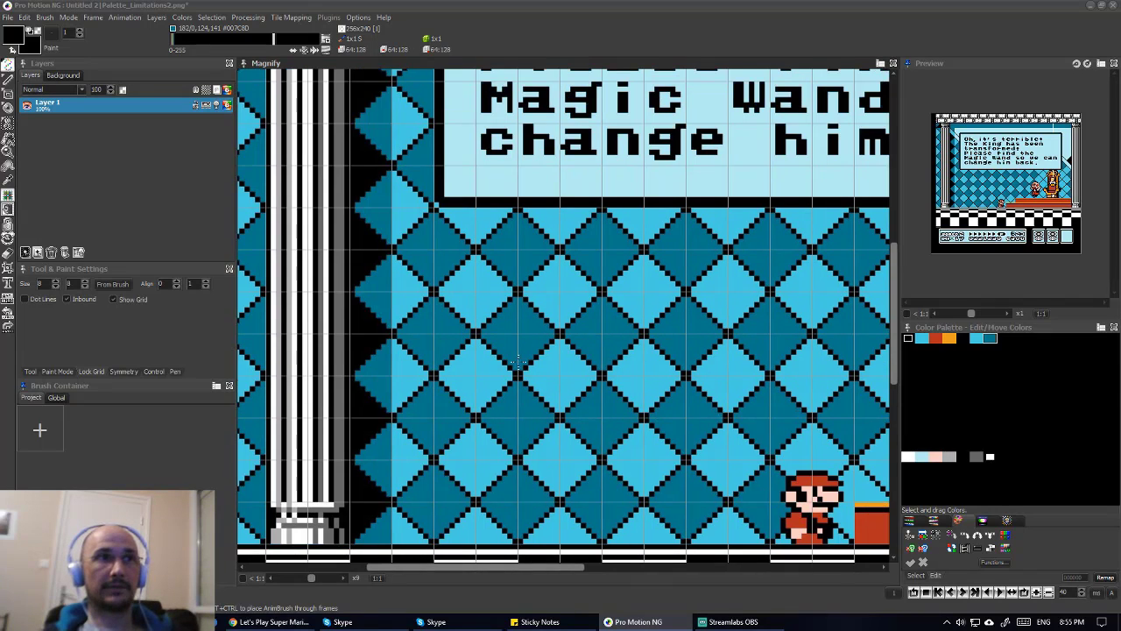
{"action": "scroll", "coordinate": [518, 361], "scroll_direction": "up", "scroll_amount": 5}
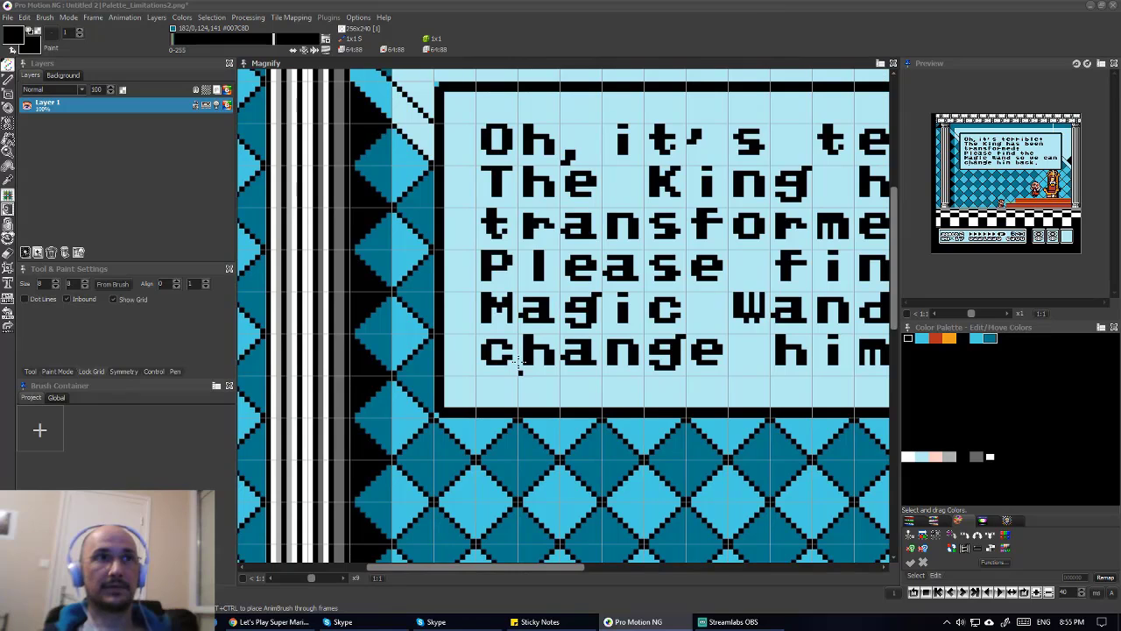
- Pick the dialogue box's pale blue background, 181/235/242, as the drawing colour
{"action": "scroll", "coordinate": [396, 278], "scroll_direction": "up", "scroll_amount": 1}
{"action": "scroll", "coordinate": [396, 278], "scroll_direction": "up", "scroll_amount": 1}
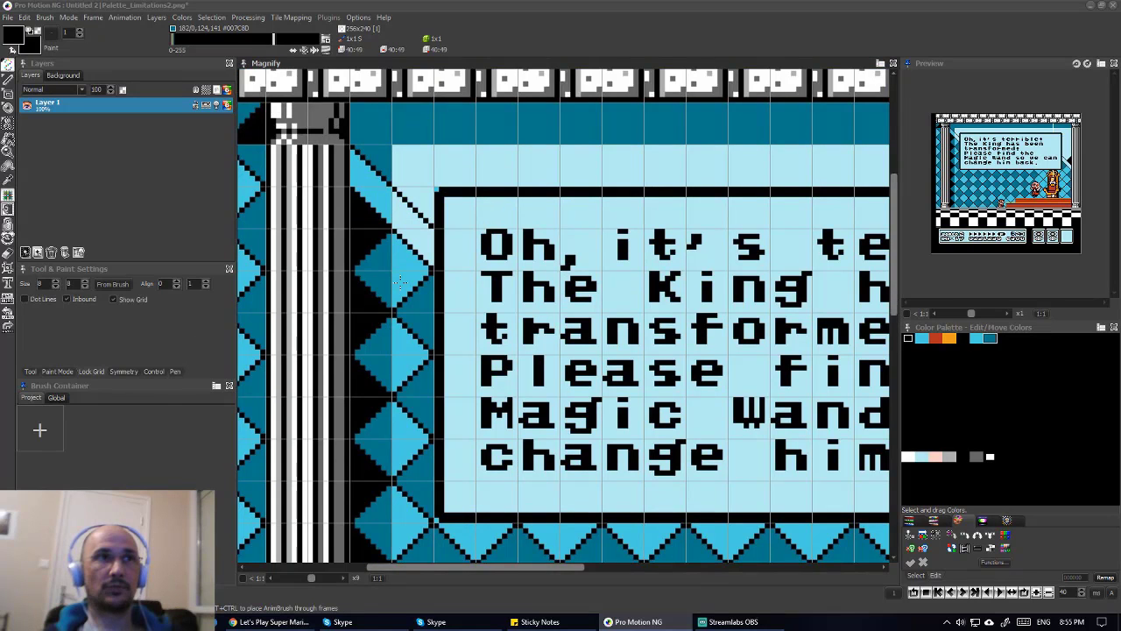
{"action": "scroll", "coordinate": [768, 381], "scroll_direction": "down", "scroll_amount": 5}
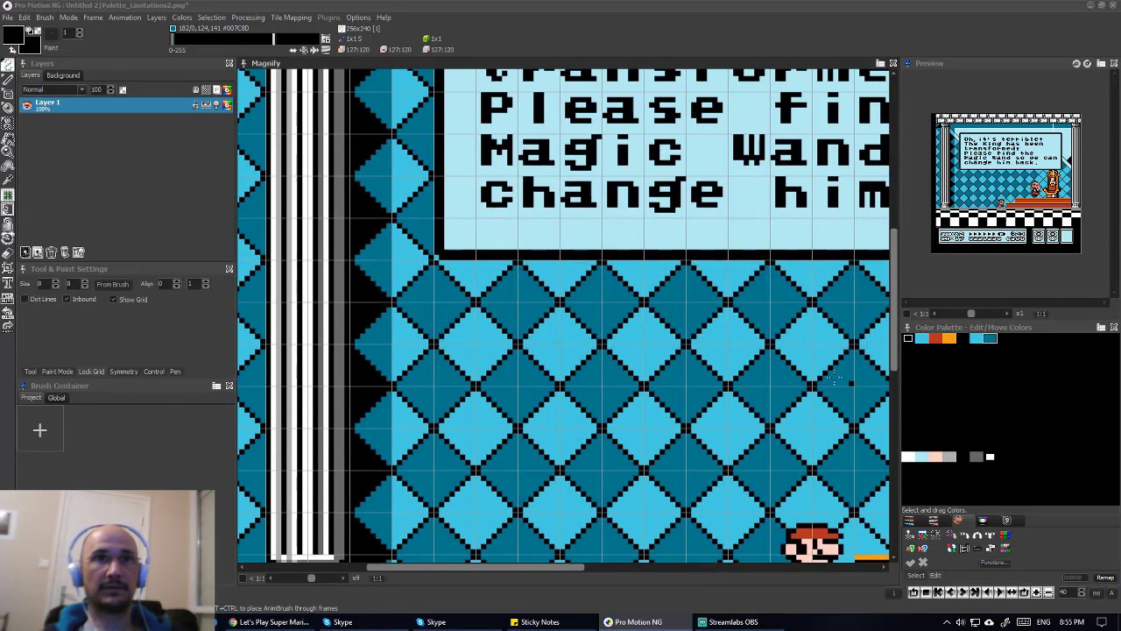
{"action": "scroll", "coordinate": [657, 320], "scroll_direction": "right", "scroll_amount": 1}
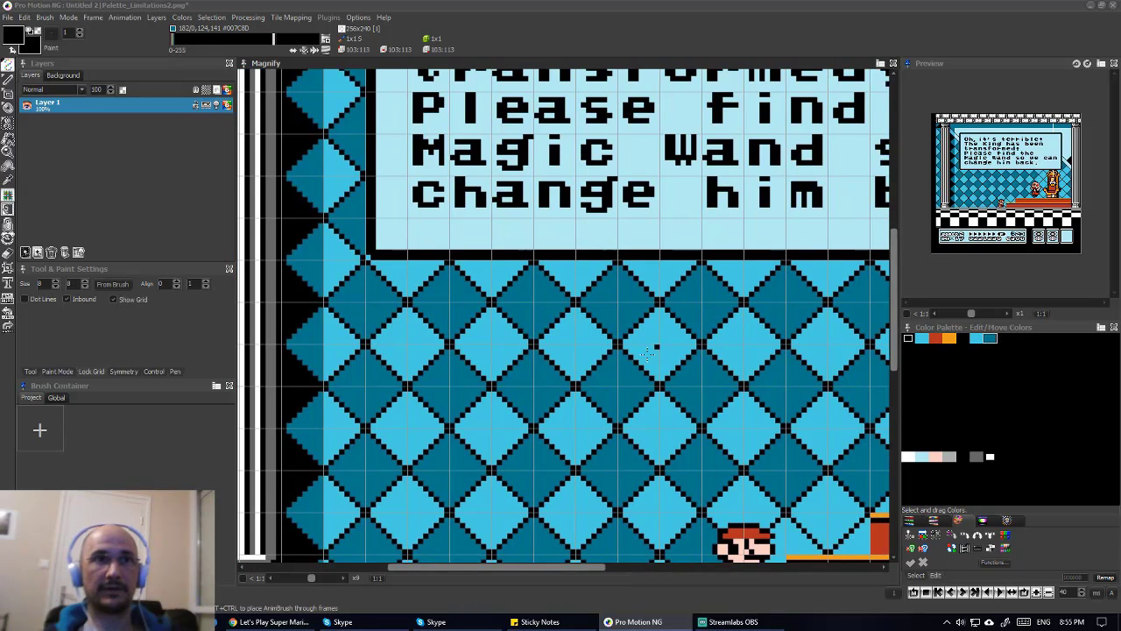
{"action": "scroll", "coordinate": [657, 321], "scroll_direction": "down", "scroll_amount": 4}
{"action": "scroll", "coordinate": [620, 347], "scroll_direction": "right", "scroll_amount": 6}
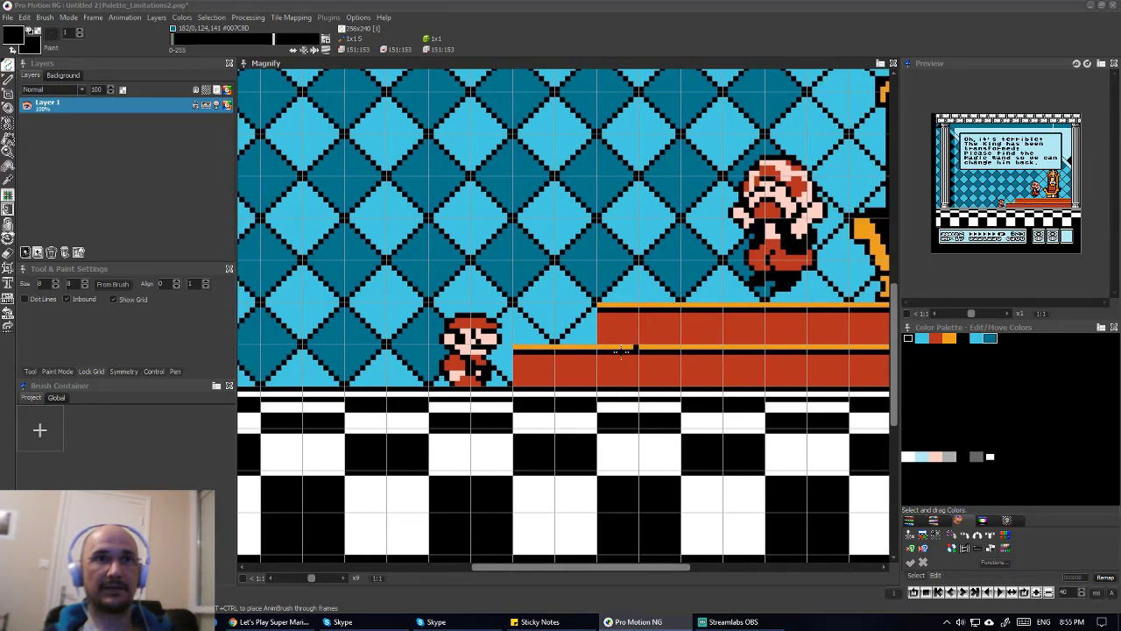
{"action": "scroll", "coordinate": [621, 347], "scroll_direction": "right", "scroll_amount": 1}
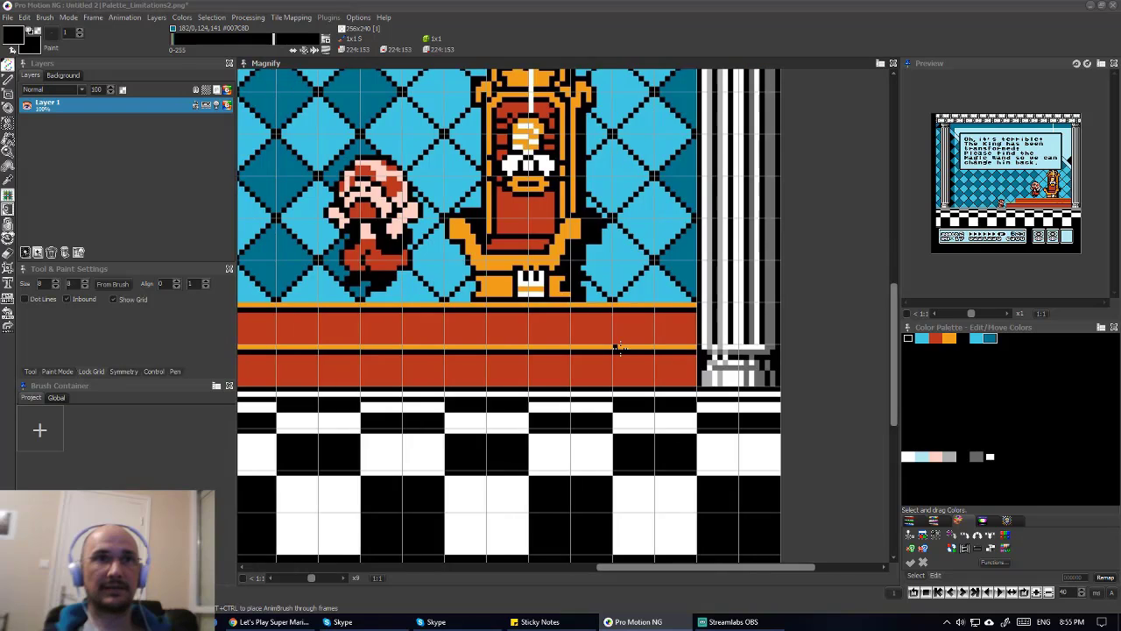
{"action": "scroll", "coordinate": [618, 349], "scroll_direction": "up", "scroll_amount": 4}
{"action": "scroll", "coordinate": [618, 349], "scroll_direction": "up", "scroll_amount": 2}
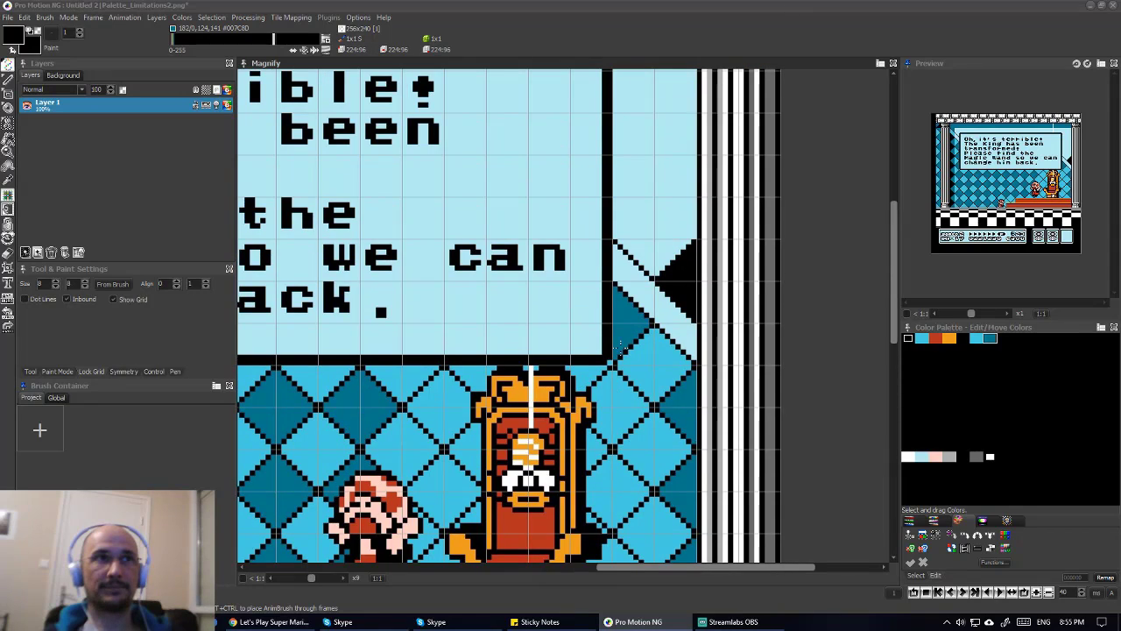
{"action": "scroll", "coordinate": [619, 348], "scroll_direction": "left", "scroll_amount": 5}
{"action": "scroll", "coordinate": [618, 348], "scroll_direction": "up", "scroll_amount": 2}
{"action": "scroll", "coordinate": [618, 348], "scroll_direction": "up", "scroll_amount": 3}
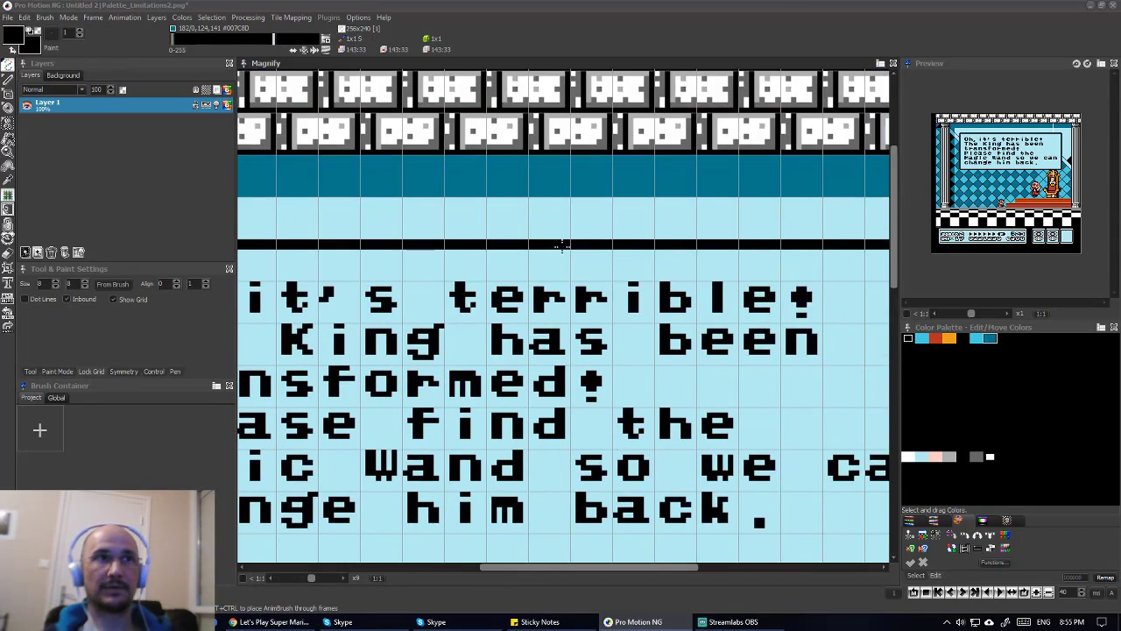
{"action": "scroll", "coordinate": [619, 348], "scroll_direction": "left", "scroll_amount": 5}
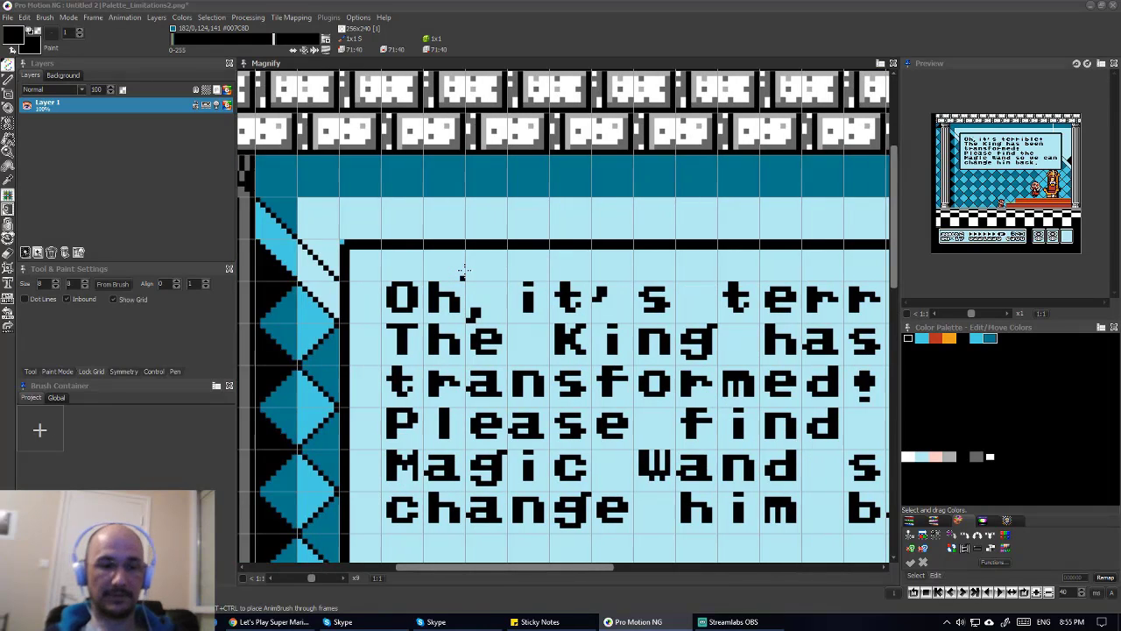
{"action": "key", "text": "comma"}
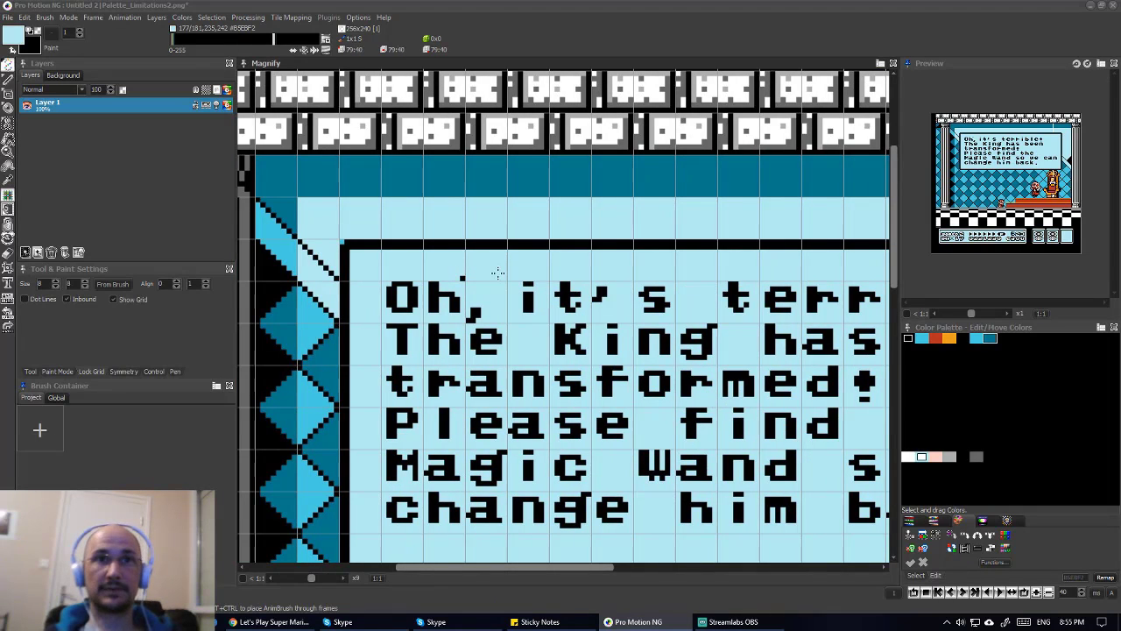
{"action": "key", "text": "p"}
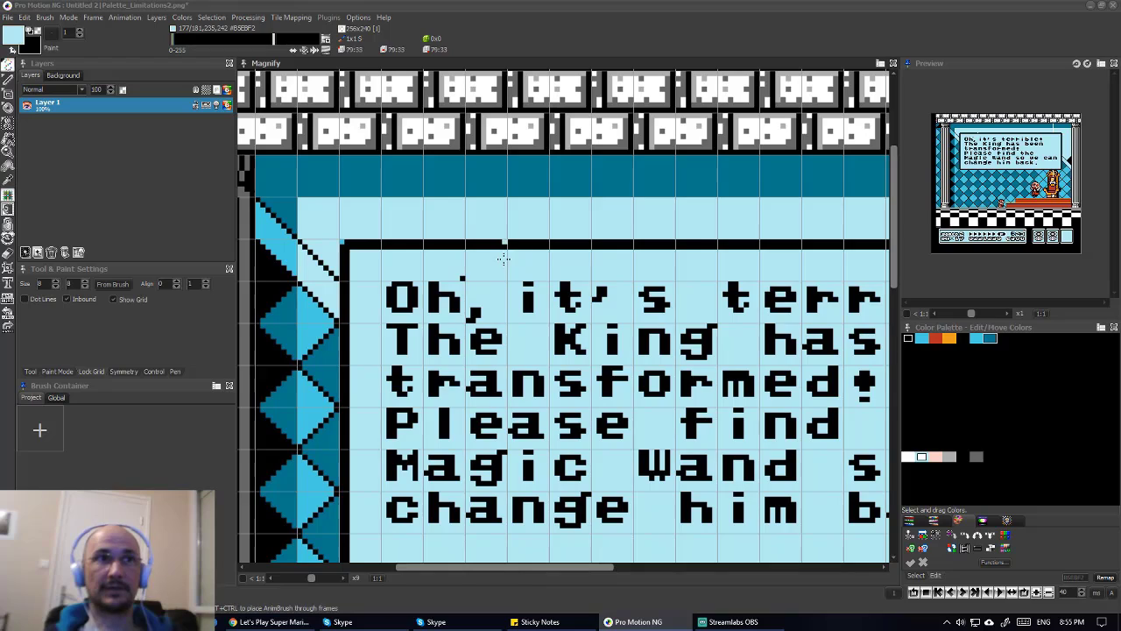
{"action": "scroll", "coordinate": [629, 358], "scroll_direction": "down", "scroll_amount": 2}
{"action": "scroll", "coordinate": [628, 357], "scroll_direction": "down", "scroll_amount": 2}
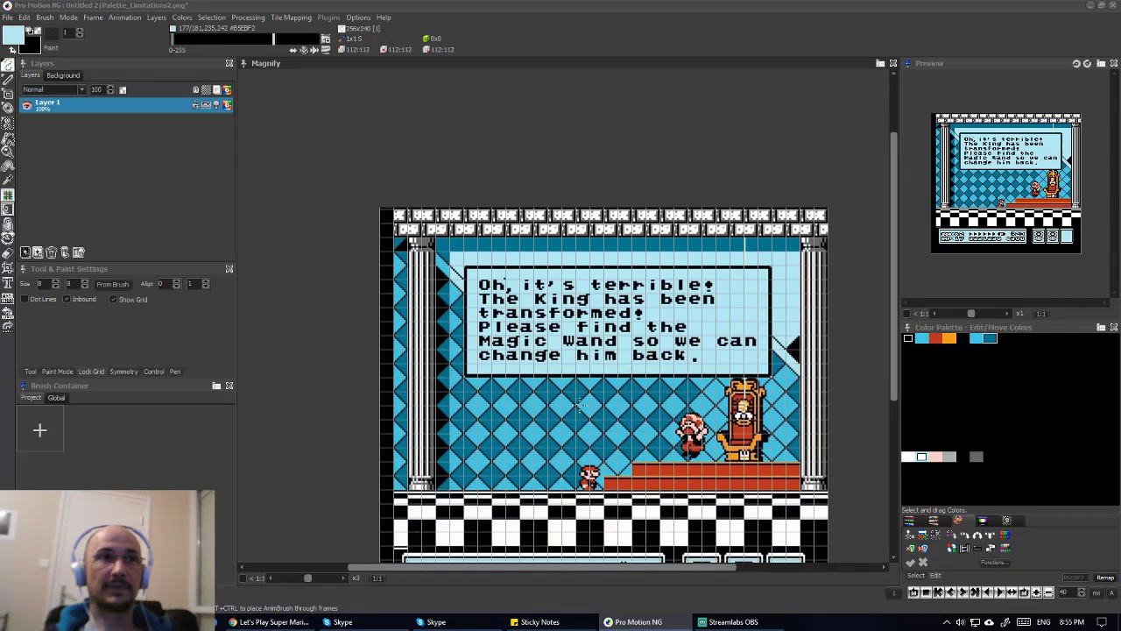
{"action": "scroll", "coordinate": [666, 328], "scroll_direction": "up", "scroll_amount": 2}
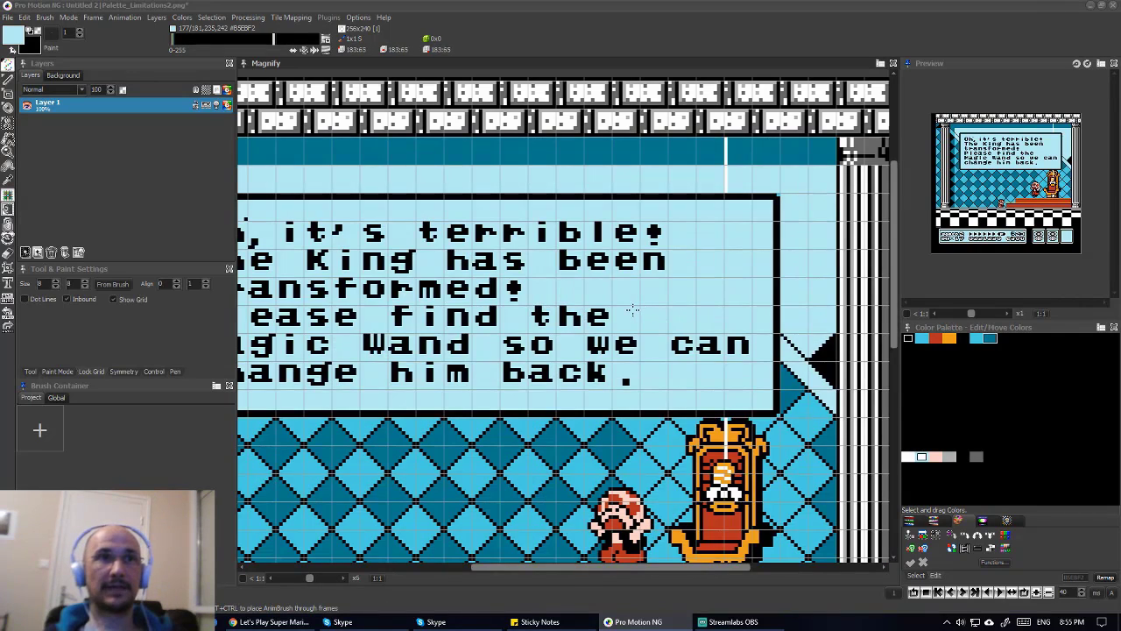
- Rearrange the pinkish colours, move pale blue into the top row, and remap to restore the text box
{"action": "left_click_drag", "start_coordinate": [932, 436], "coordinate": [942, 454]}
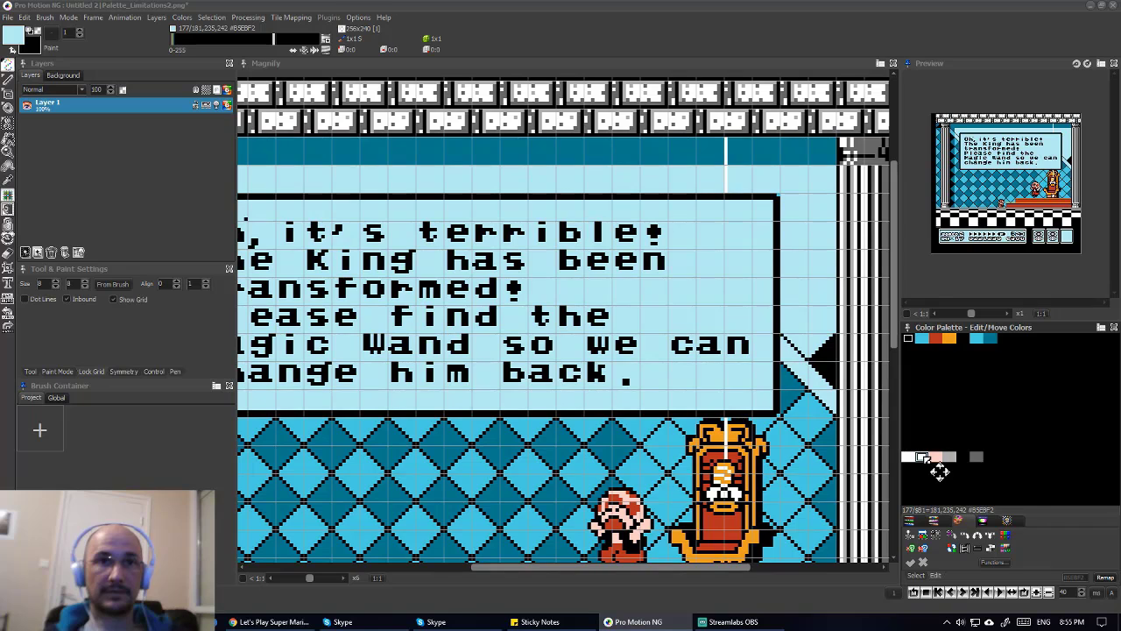
{"action": "left_click_drag", "start_coordinate": [938, 458], "coordinate": [1006, 340]}
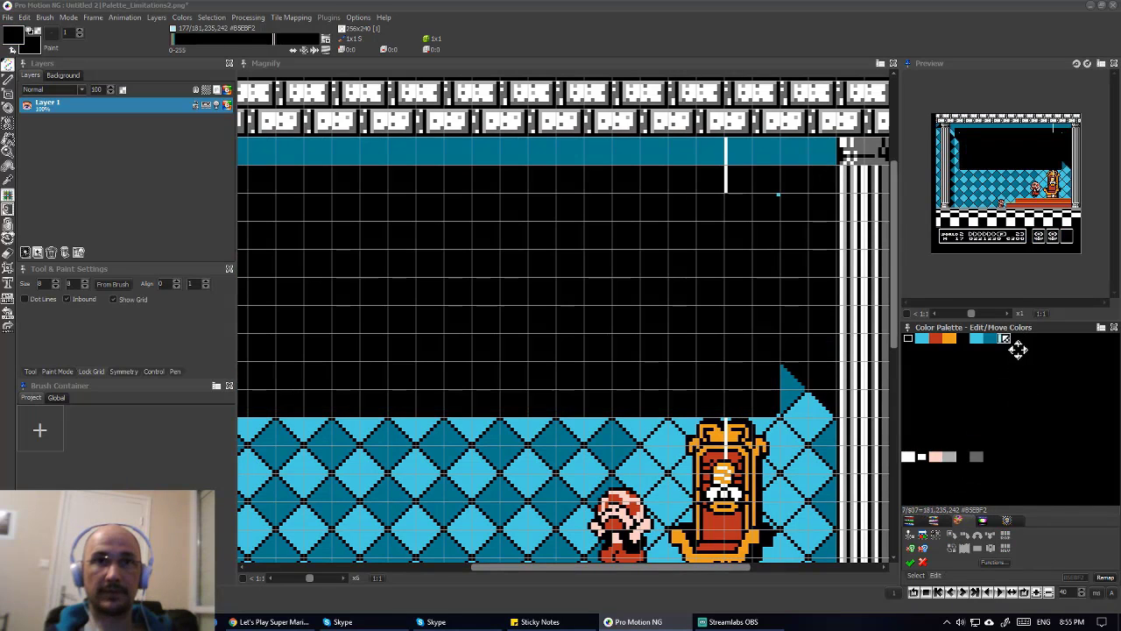
{"action": "left_click", "coordinate": [1106, 578]}
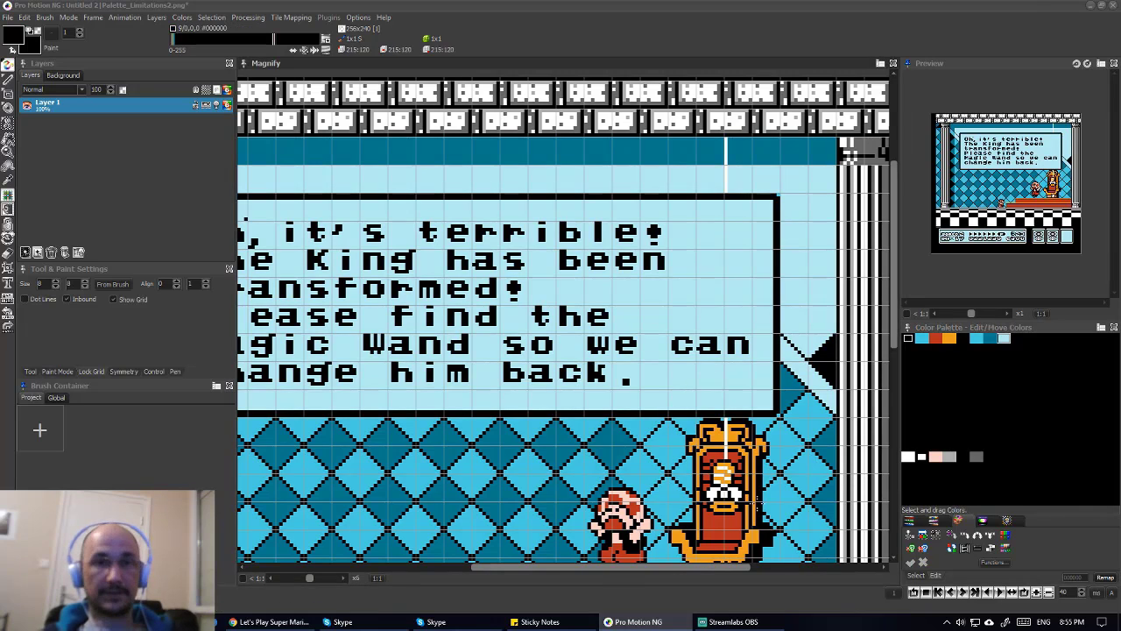
- Switch the palette to RGB editing, making light cyan 72/205/222 the drawing colour
{"action": "left_click", "coordinate": [911, 520]}
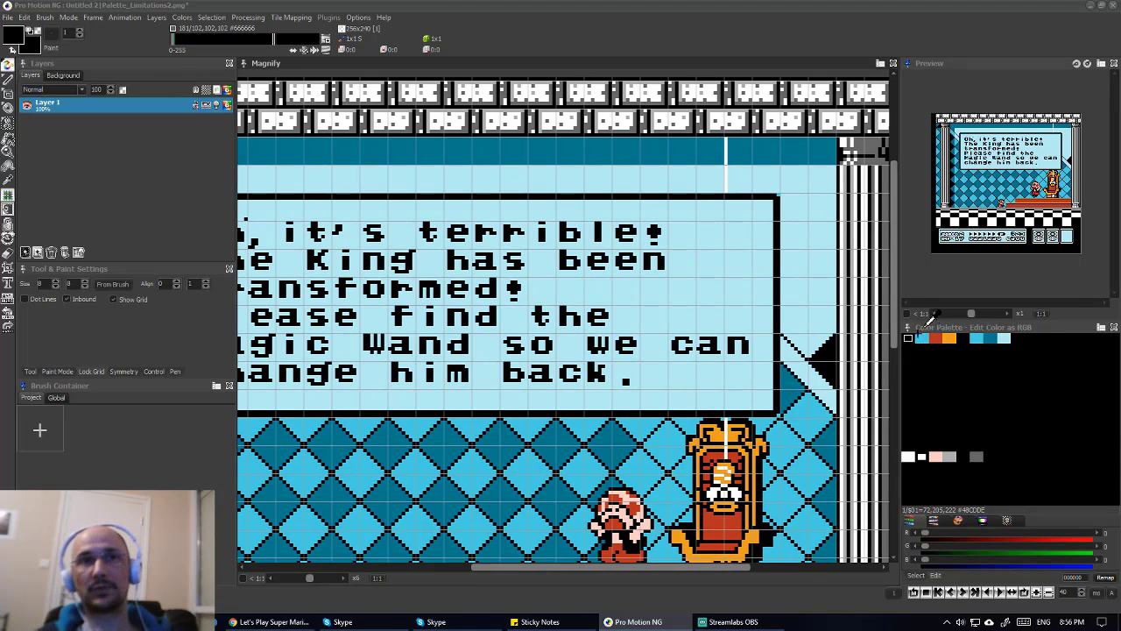
- Switch from the throne-room screenshot to the Splash.gif title screen
{"action": "scroll", "coordinate": [782, 372], "scroll_direction": "left", "scroll_amount": 3}
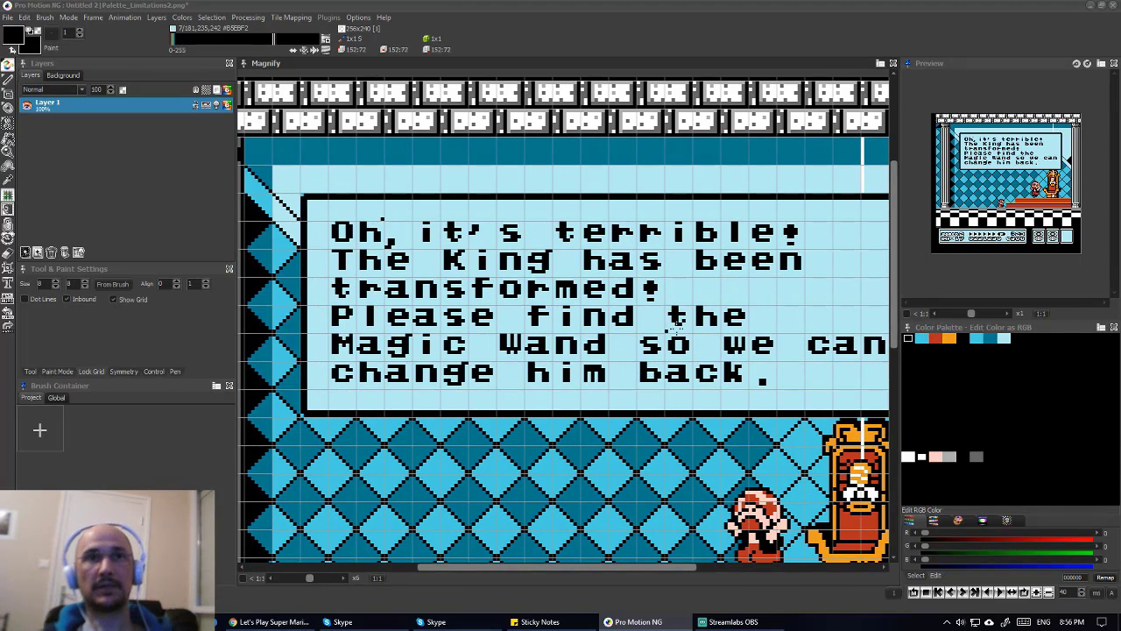
{"action": "key", "text": "ctrl+Tab"}
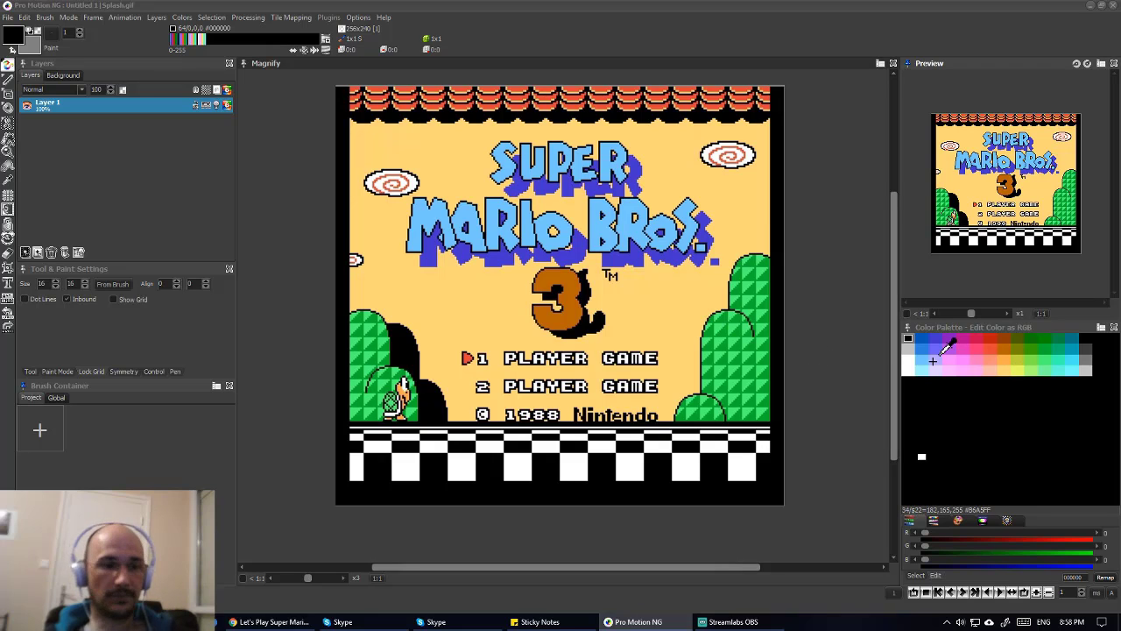
- Shift the block of Splash.gif palette colours about seven rows down
{"action": "left_click", "coordinate": [961, 522]}
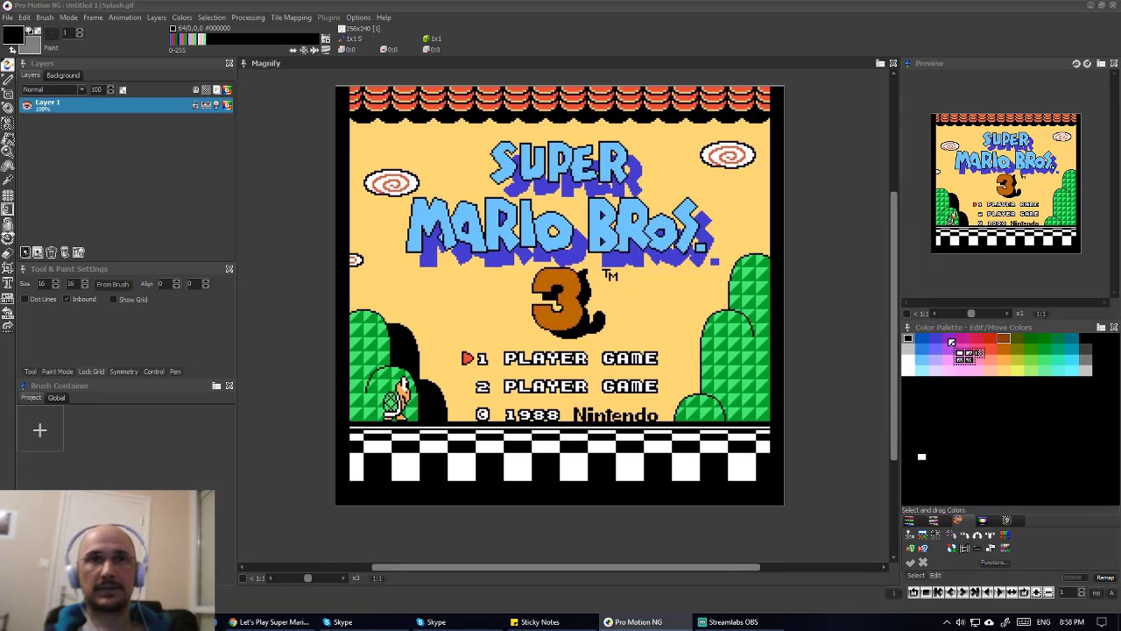
{"action": "left_click", "coordinate": [911, 342]}
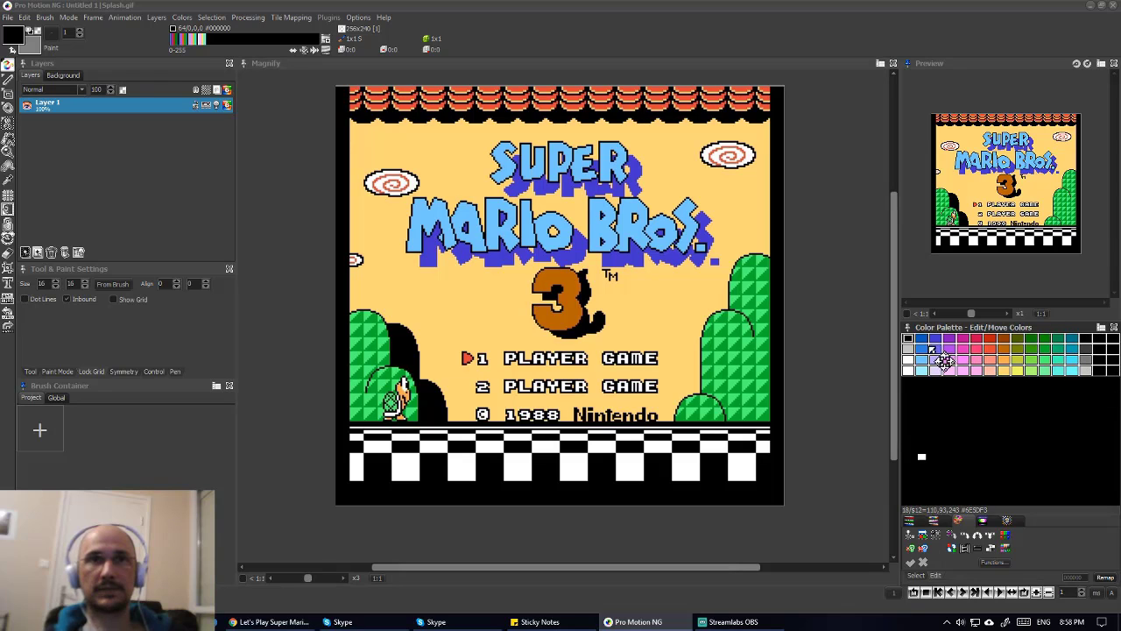
{"action": "left_click_drag", "start_coordinate": [926, 352], "coordinate": [931, 473]}
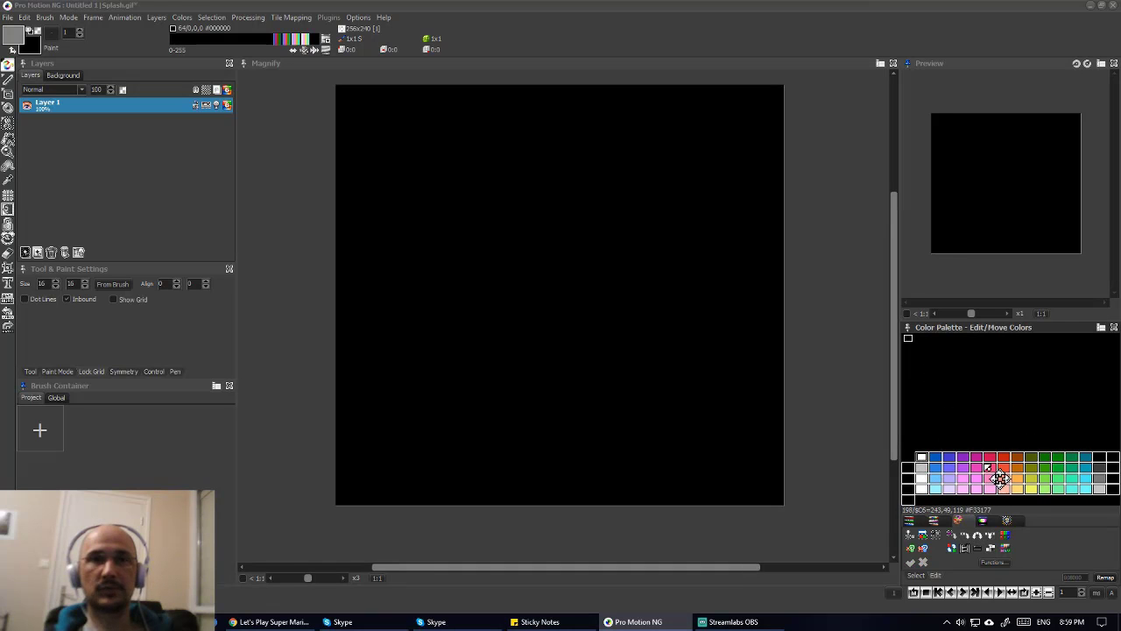
- Remap the title screen to the shifted palette and rearrange a red swatch within it
{"action": "left_click", "coordinate": [1106, 577]}
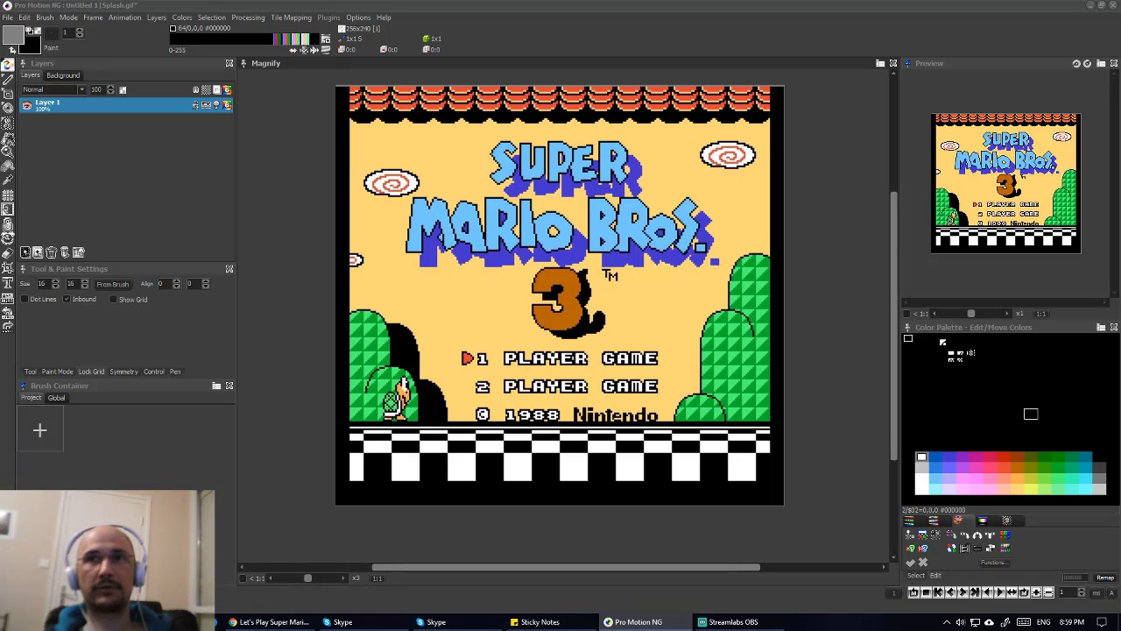
{"action": "left_click", "coordinate": [1006, 457]}
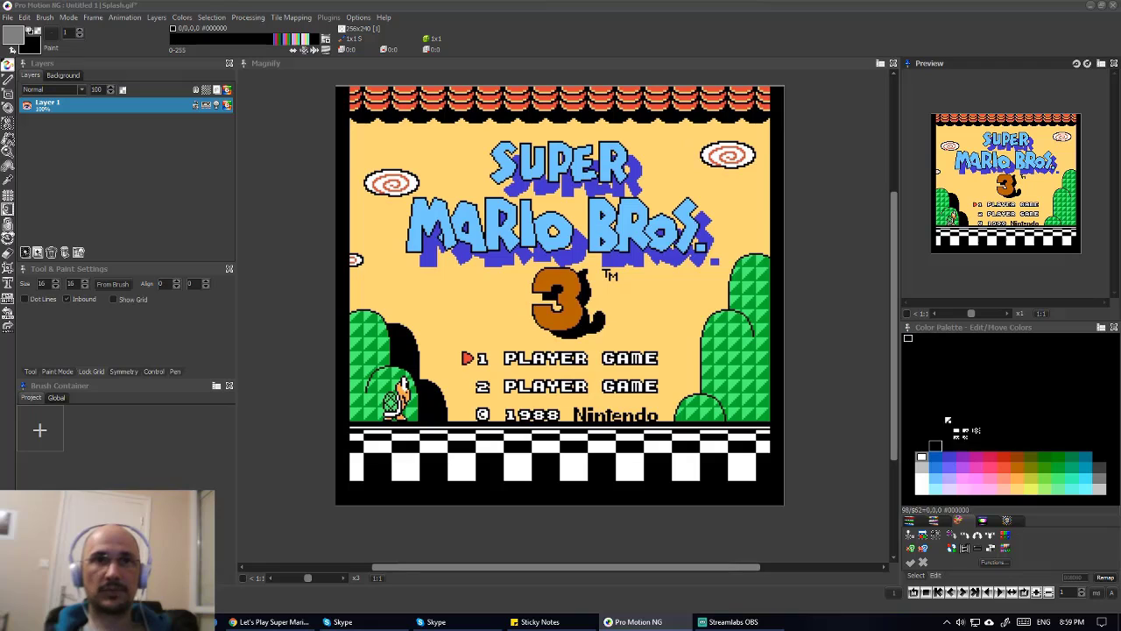
{"action": "left_click_drag", "start_coordinate": [946, 468], "coordinate": [955, 498]}
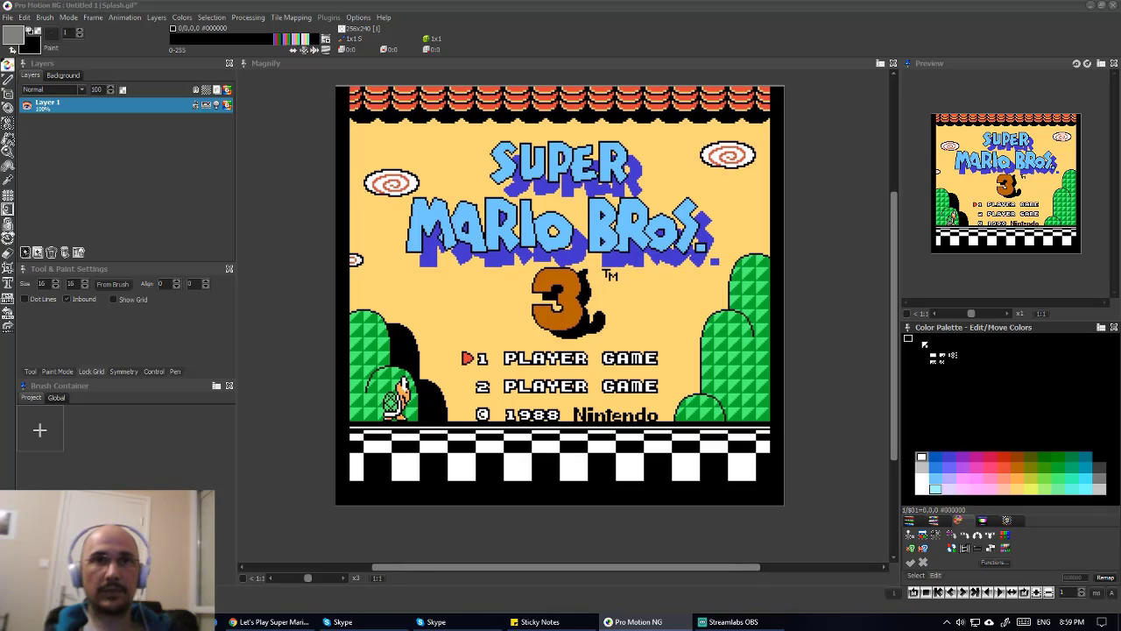
- Place light blue 162/244/255, white and blue 119/200/255 in the first top-row slots
{"action": "left_click", "coordinate": [919, 537]}
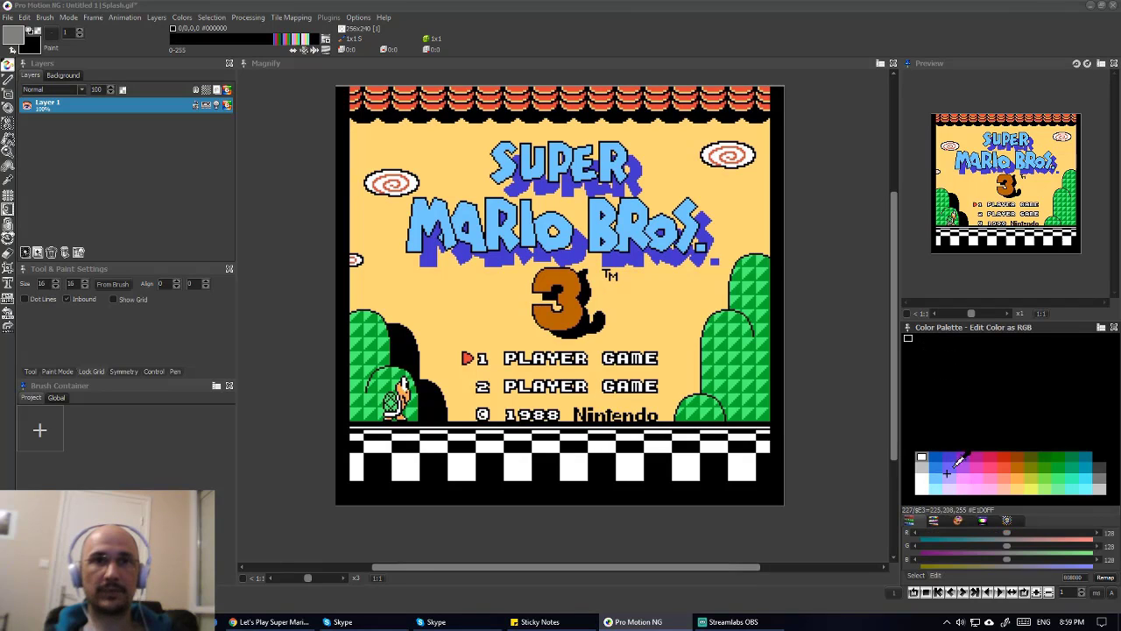
{"action": "left_click", "coordinate": [921, 338]}
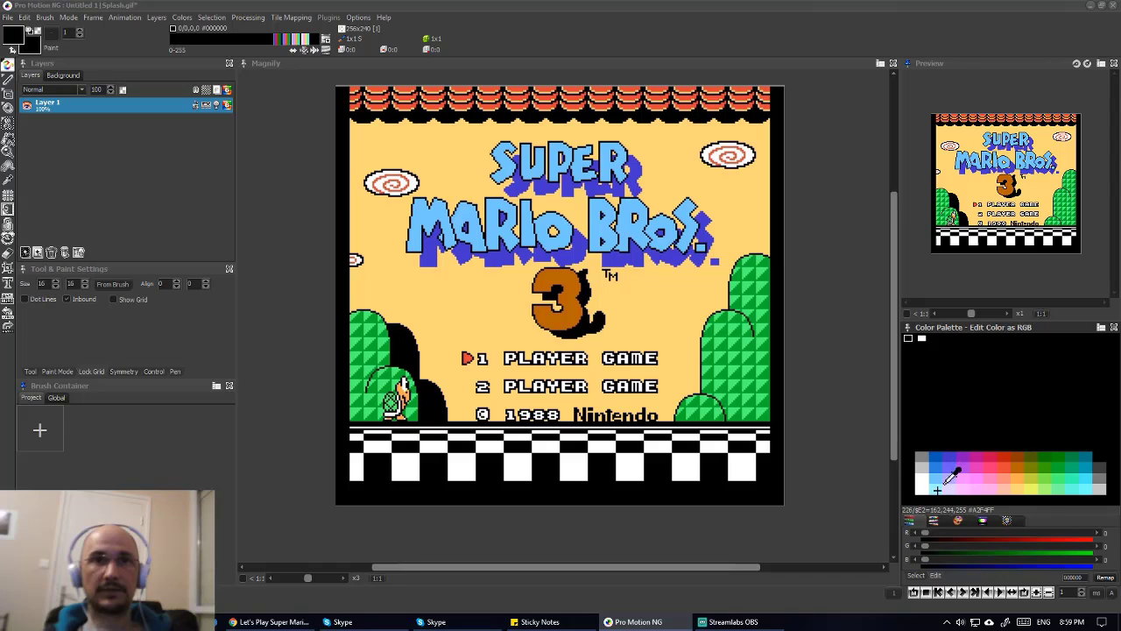
{"action": "left_click", "coordinate": [938, 490]}
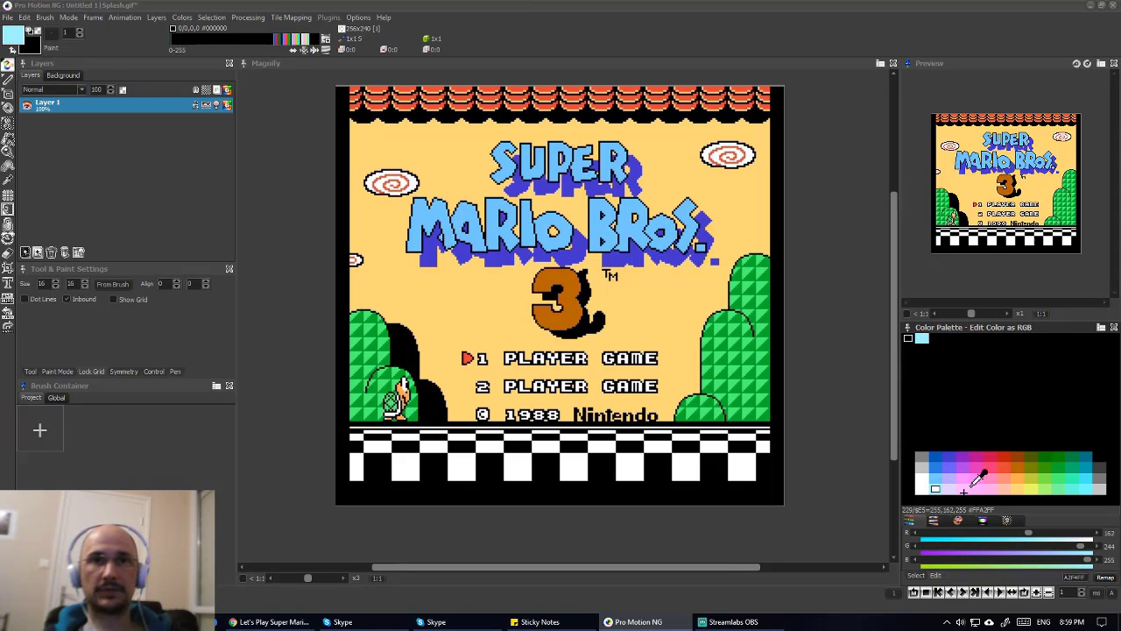
{"action": "left_click", "coordinate": [922, 487]}
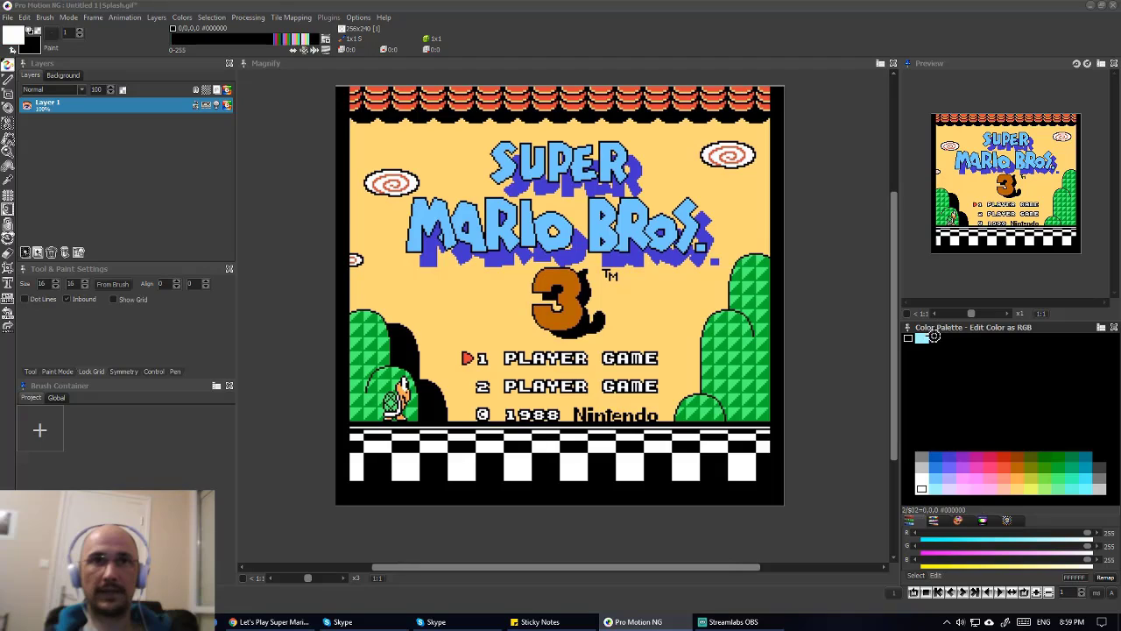
{"action": "left_click", "coordinate": [934, 337]}
{"action": "left_click", "coordinate": [936, 477]}
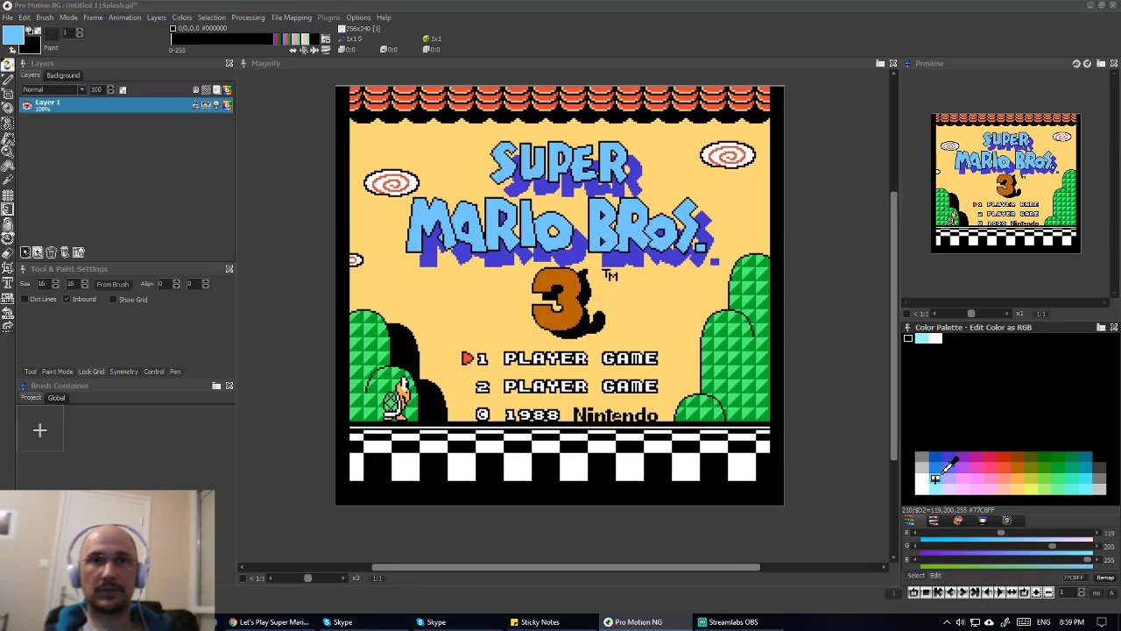
{"action": "left_click", "coordinate": [952, 337]}
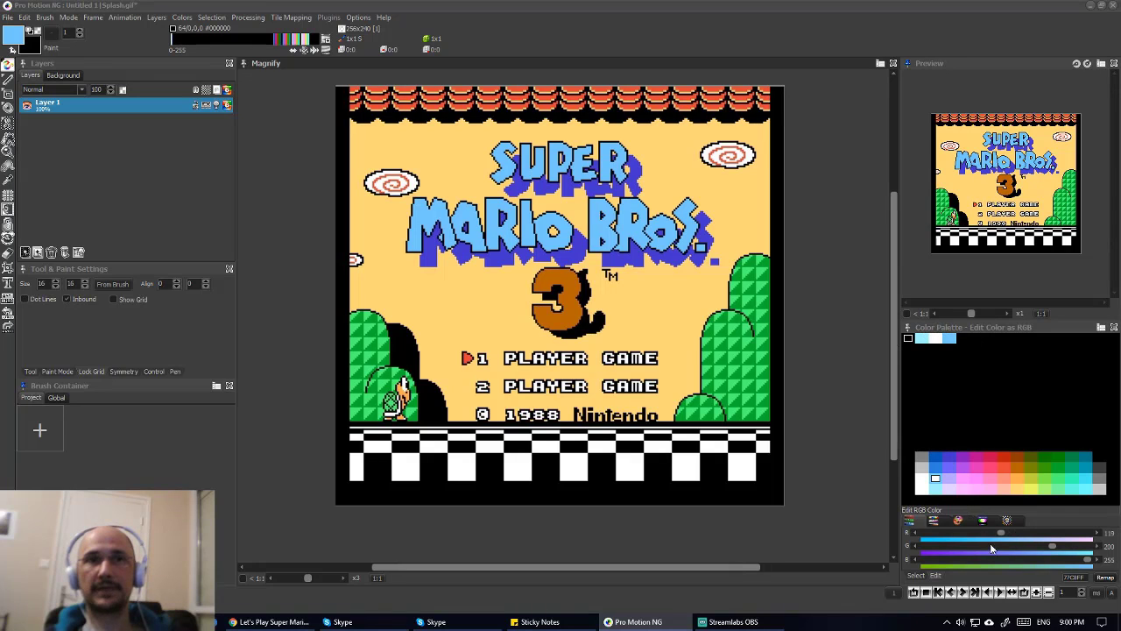
- Eyedrop white, peach 254/172/78 and red 228/58/55, then set the drawing colour to black
{"action": "left_click", "coordinate": [922, 488]}
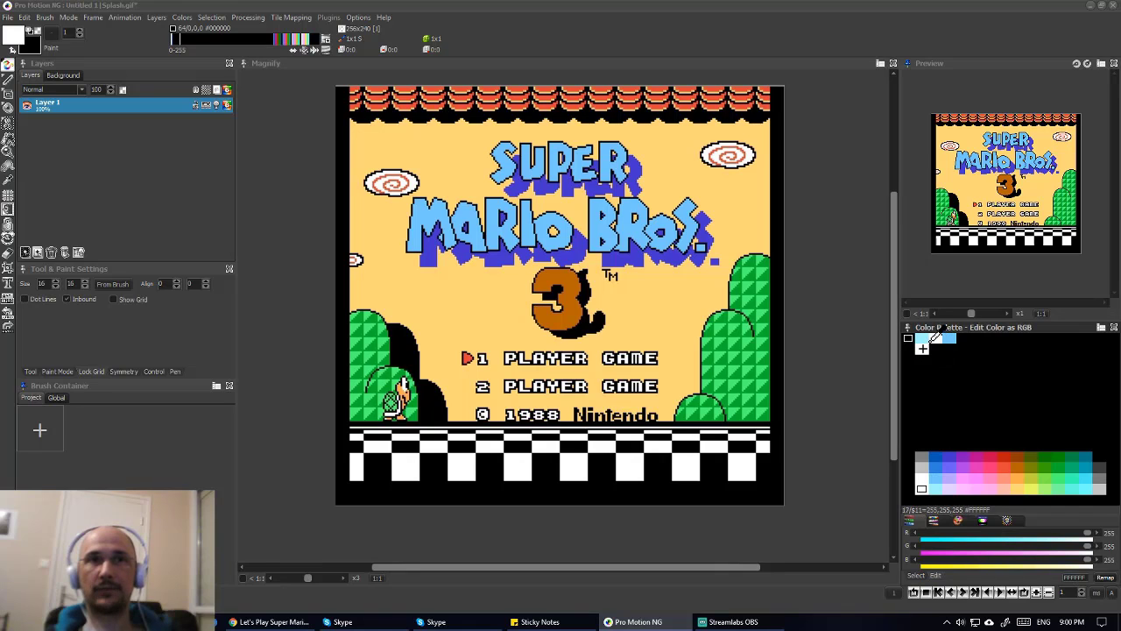
{"action": "left_click", "coordinate": [1017, 477]}
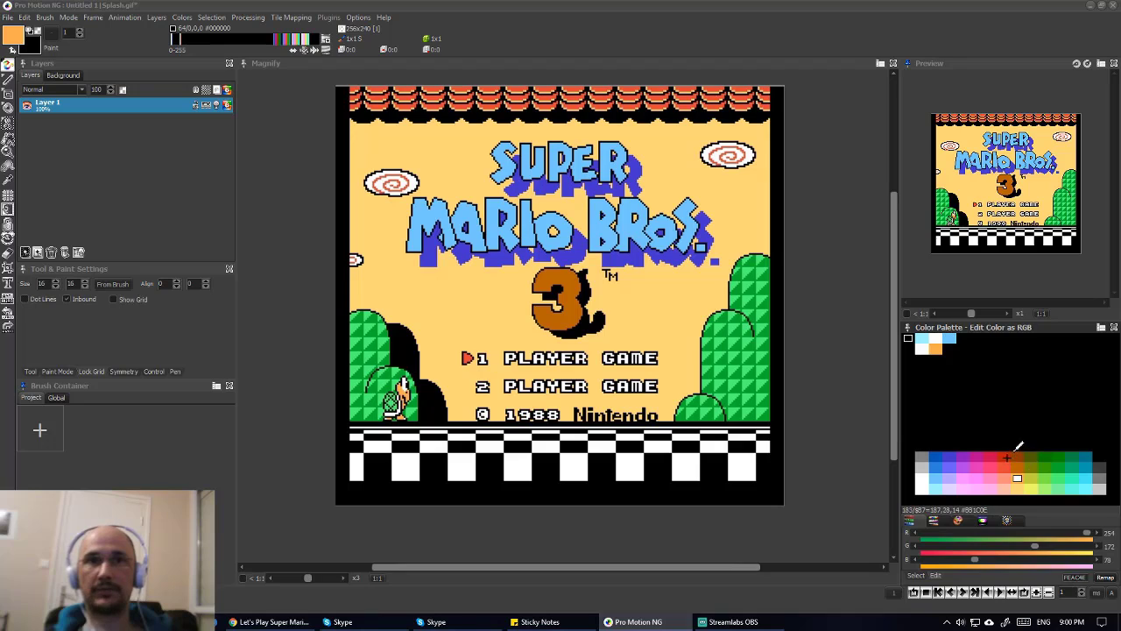
{"action": "left_click", "coordinate": [1004, 467]}
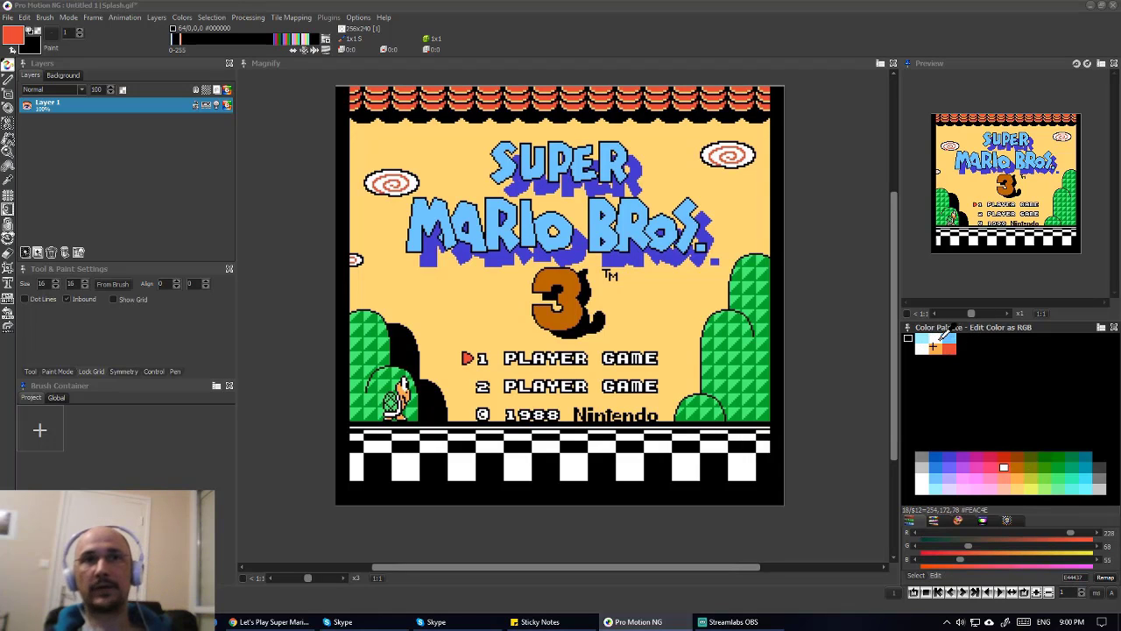
{"action": "left_click", "coordinate": [919, 338]}
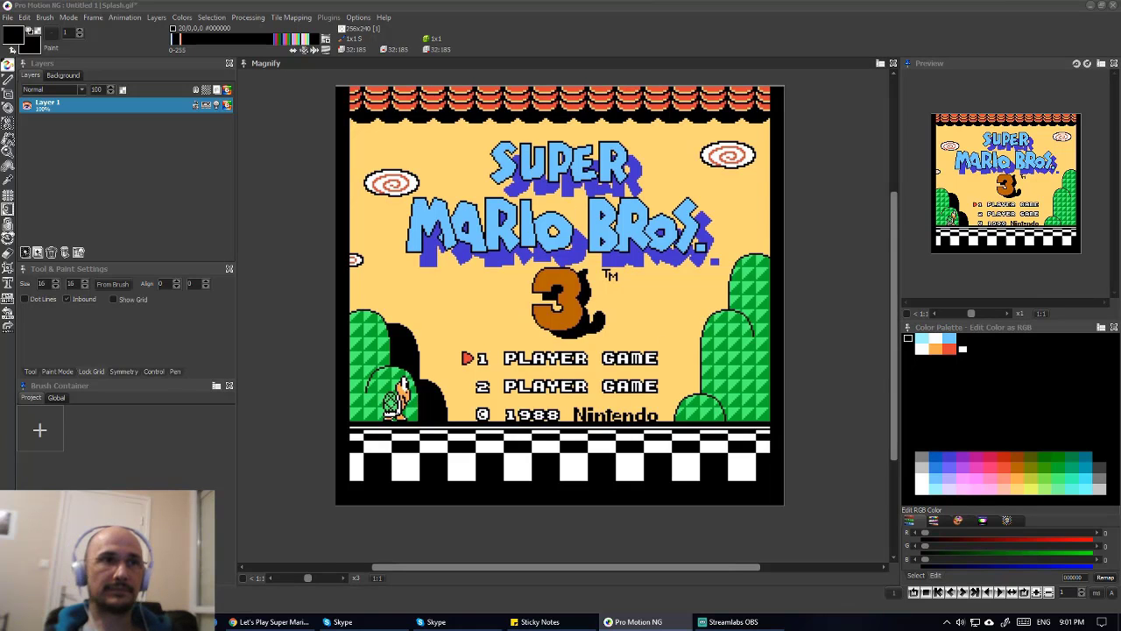
- Zoom onto the Koopa, take its orange as the drawing colour, and show the 16x16 grid
{"action": "scroll", "coordinate": [381, 396], "scroll_direction": "up", "scroll_amount": 4}
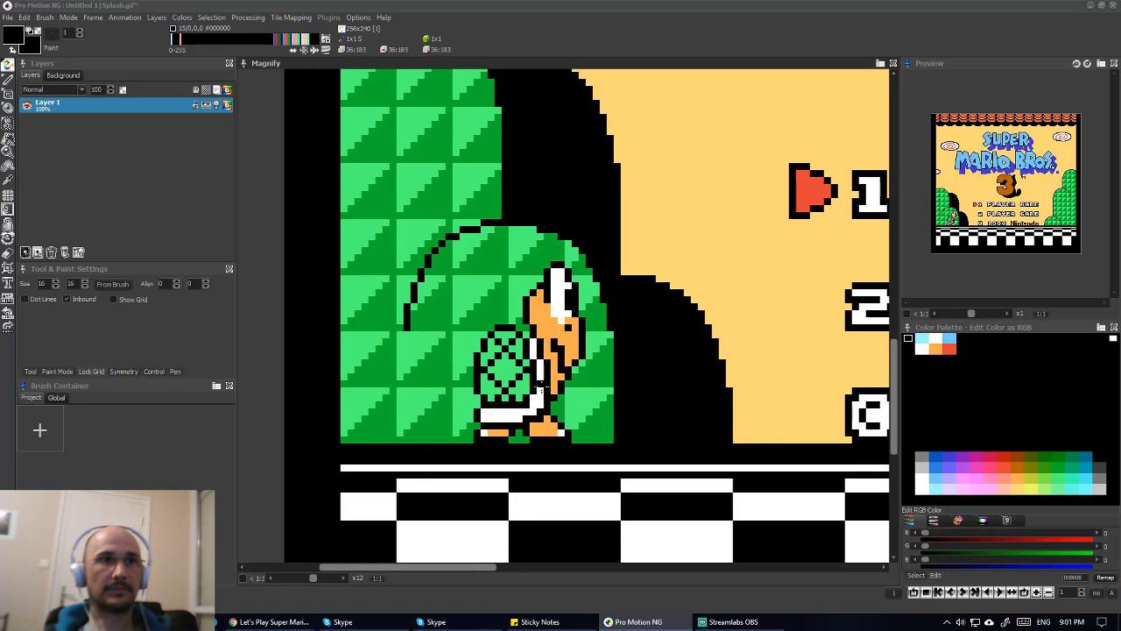
{"action": "left_click", "coordinate": [550, 326]}
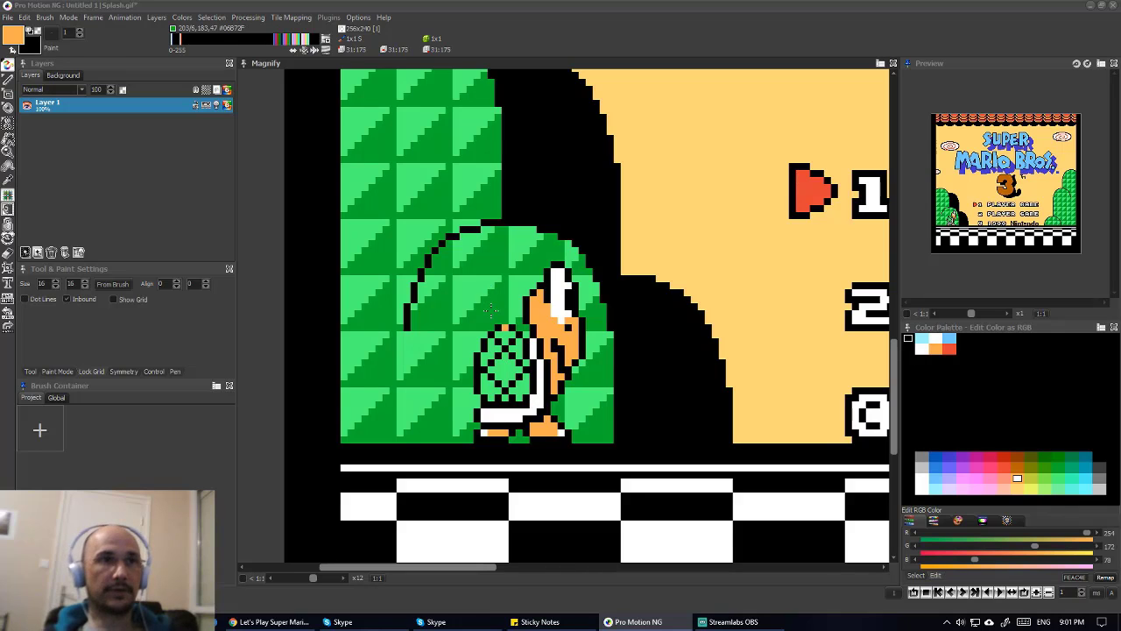
{"action": "left_click", "coordinate": [115, 298]}
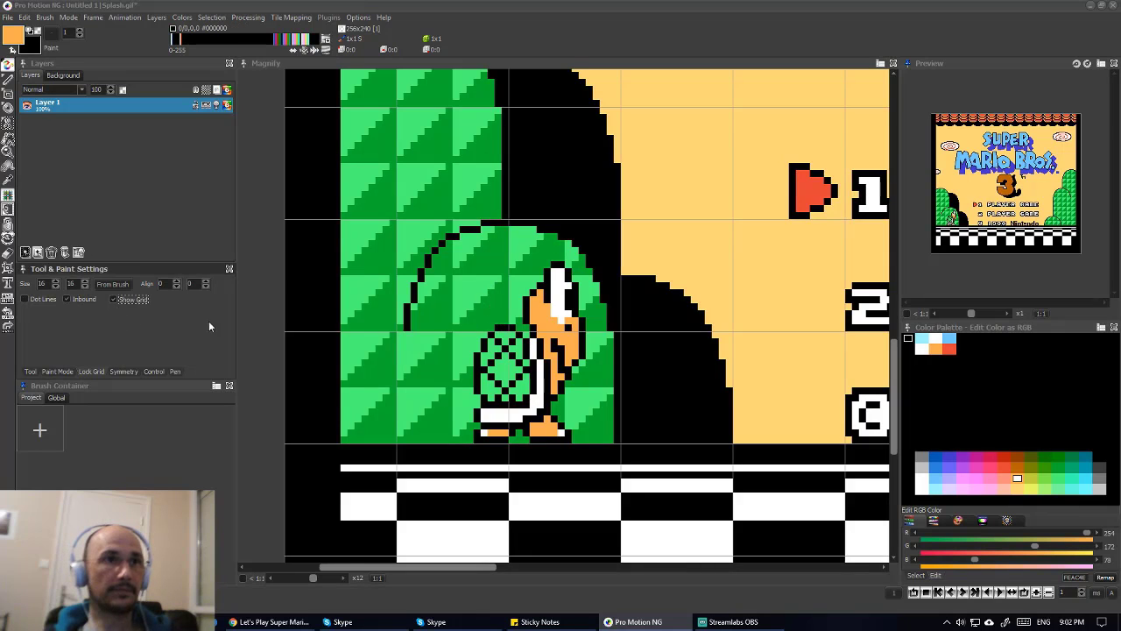
- Shift the grid's horizontal offset left to -5 and resize the grid to 8x8
{"action": "left_click", "coordinate": [177, 283]}
{"action": "left_click", "coordinate": [178, 286]}
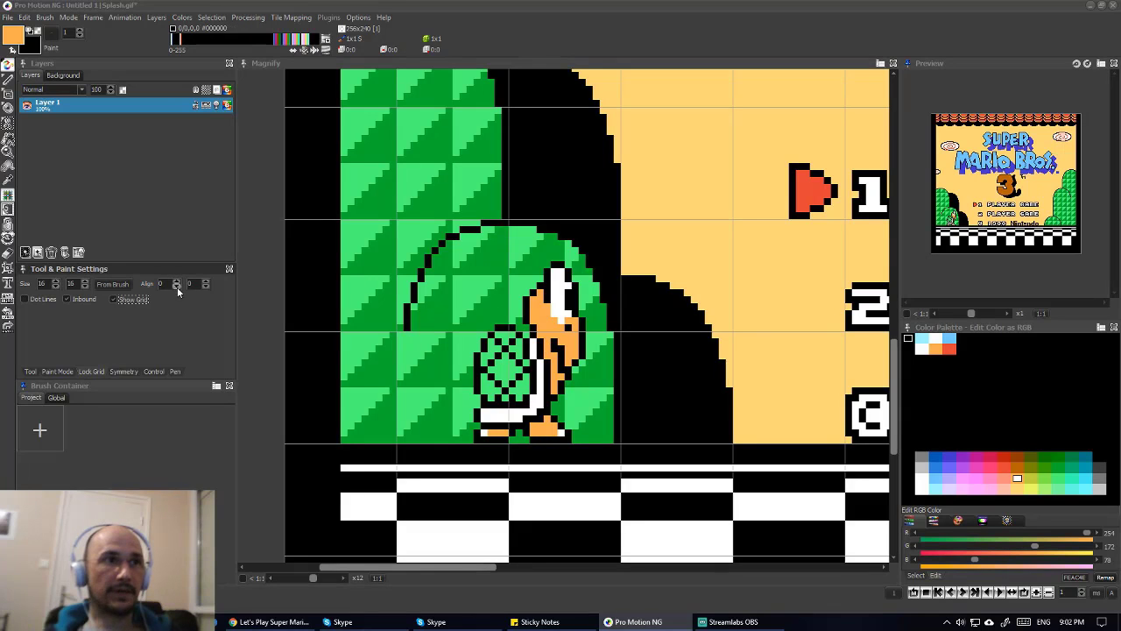
{"action": "left_click", "coordinate": [178, 286]}
{"action": "left_click", "coordinate": [178, 287]}
{"action": "left_click", "coordinate": [178, 287]}
{"action": "left_click", "coordinate": [178, 287]}
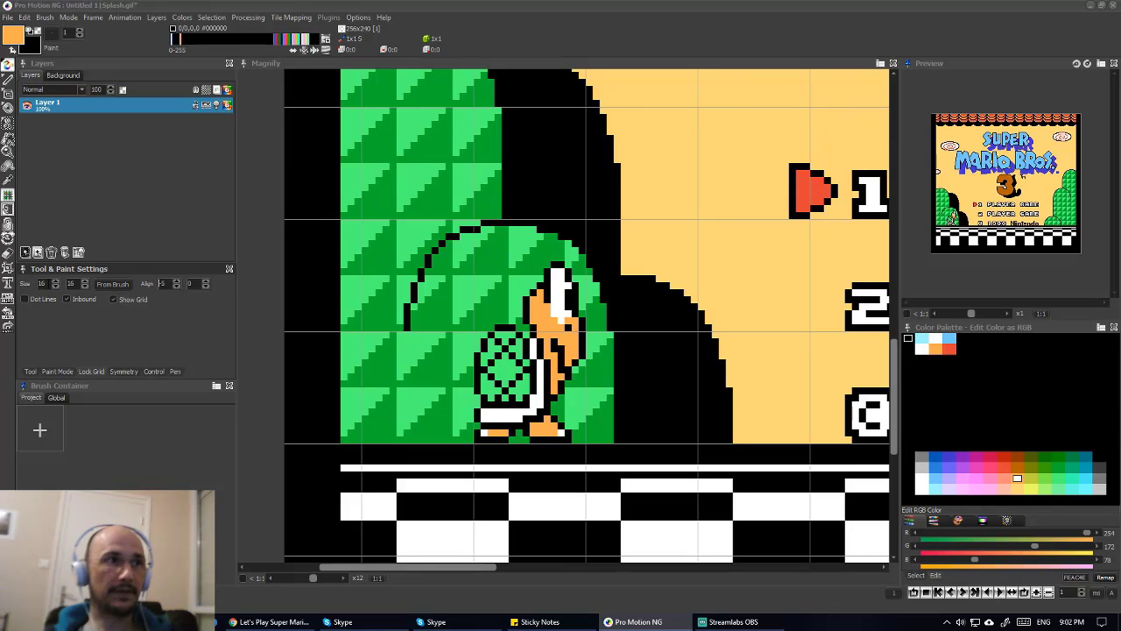
{"action": "left_click", "coordinate": [37, 285]}
{"action": "type", "text": "8"}
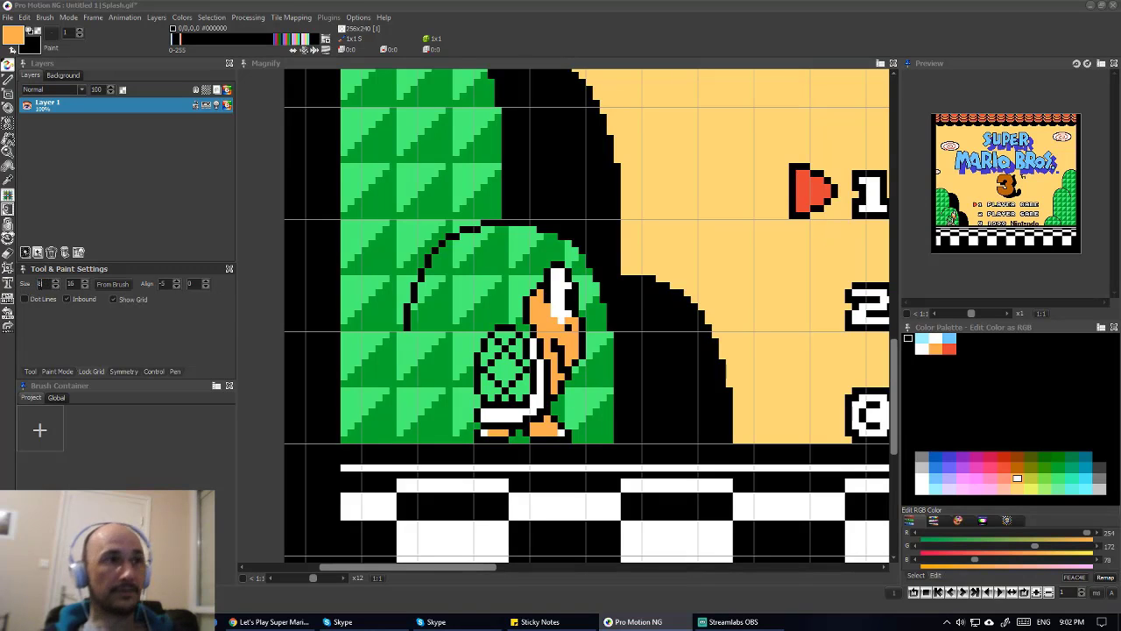
{"action": "key", "text": "Tab"}
{"action": "type", "text": "8"}
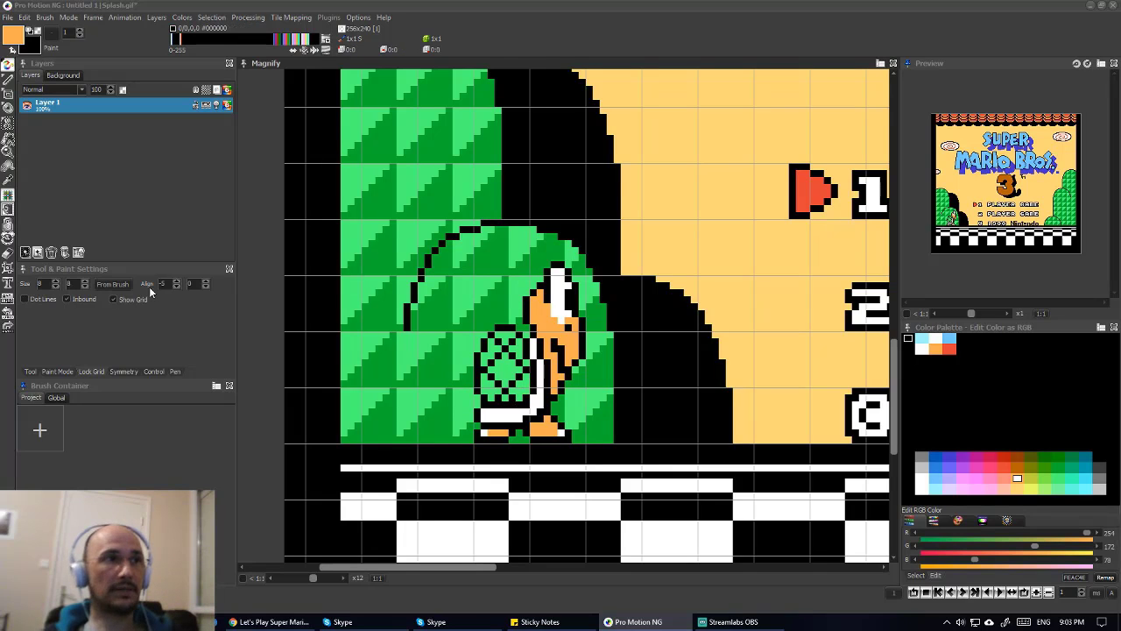
- Step the grid's vertical alignment down to -4, then back to -3
{"action": "left_click", "coordinate": [206, 286]}
{"action": "left_click", "coordinate": [206, 287]}
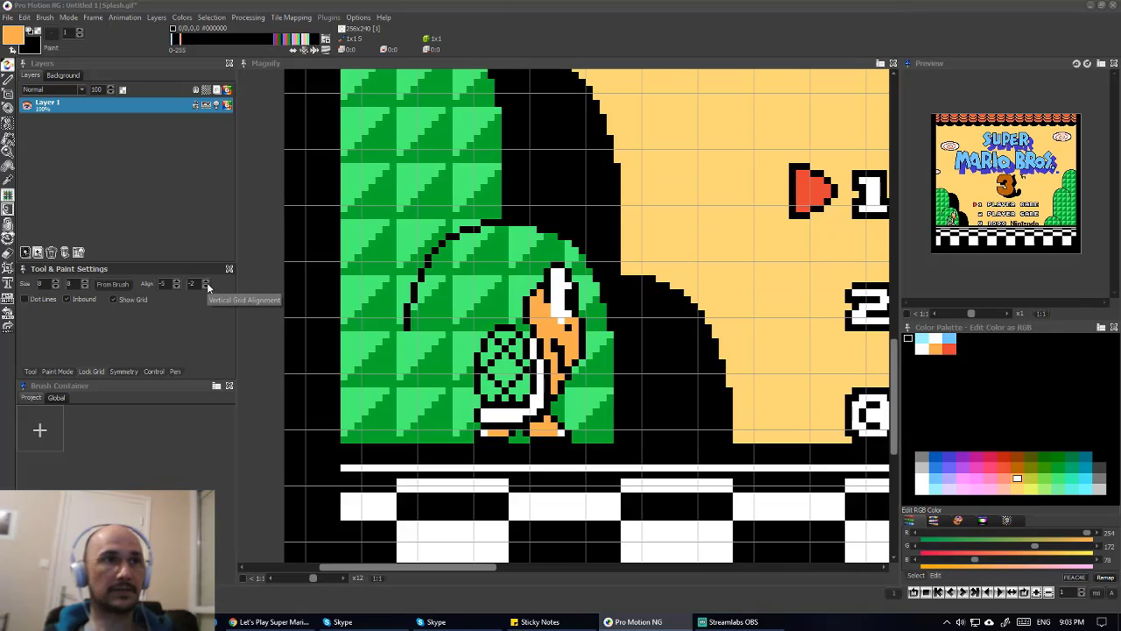
{"action": "left_click", "coordinate": [207, 287]}
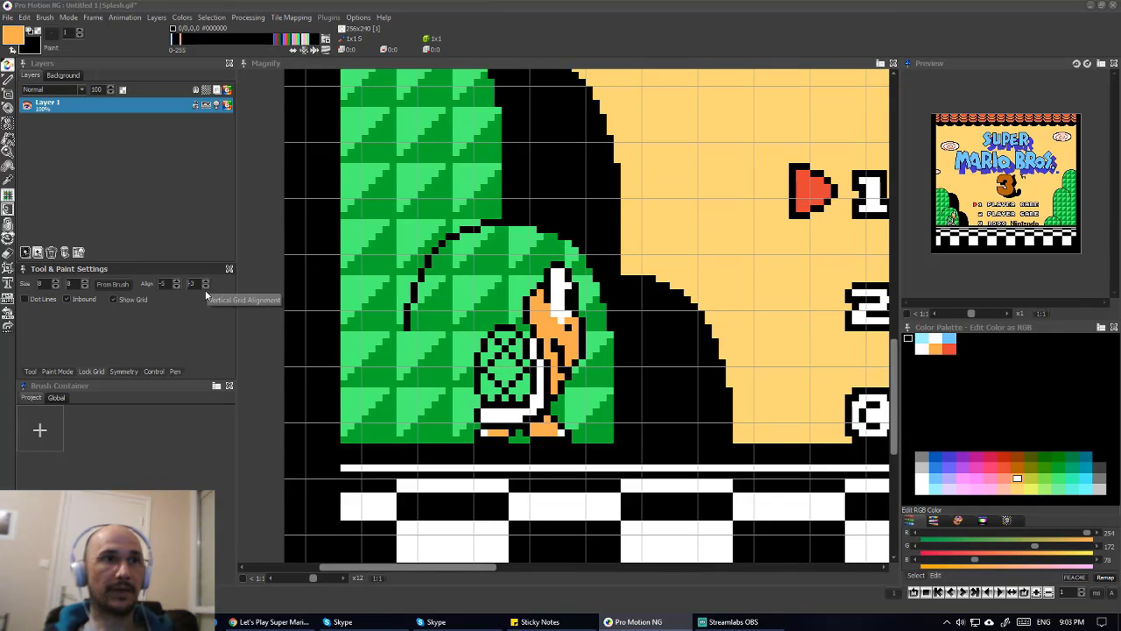
{"action": "left_click", "coordinate": [206, 287]}
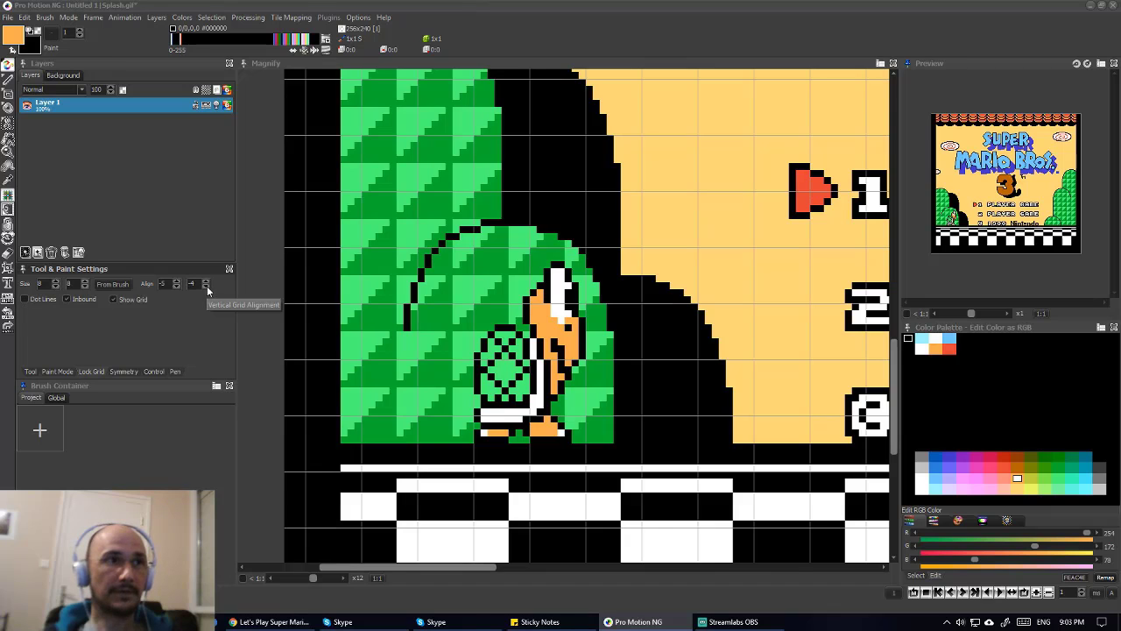
{"action": "left_click", "coordinate": [207, 282]}
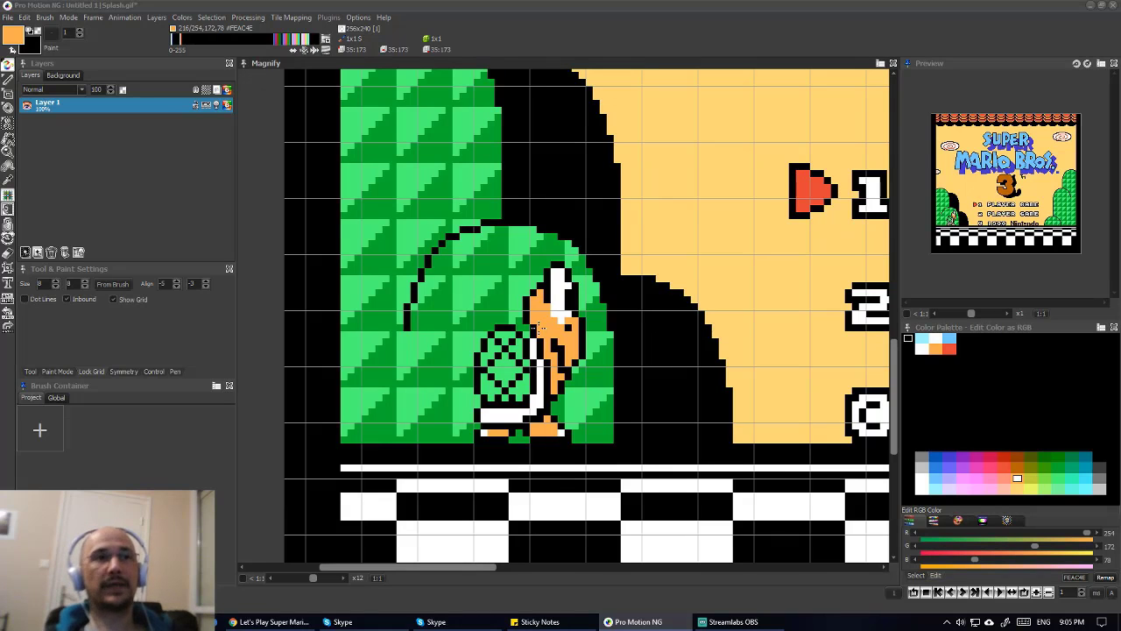
- Look around Splash.gif, then close it without saving
{"action": "scroll", "coordinate": [528, 357], "scroll_direction": "right", "scroll_amount": 2}
{"action": "scroll", "coordinate": [528, 357], "scroll_direction": "right", "scroll_amount": 2}
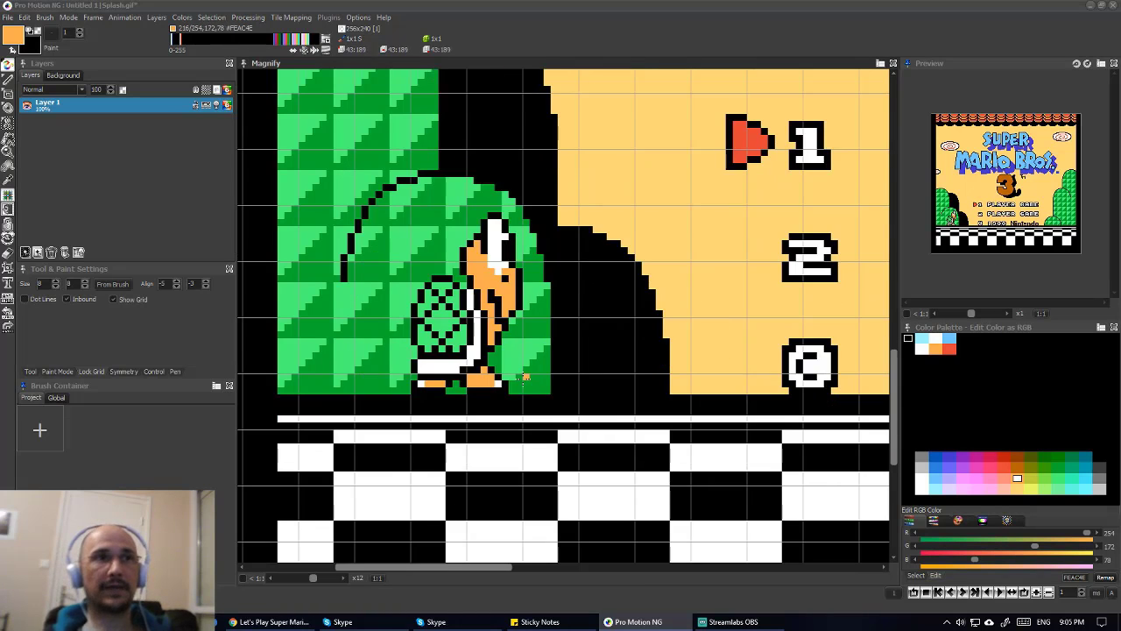
{"action": "scroll", "coordinate": [522, 377], "scroll_direction": "left", "scroll_amount": 4}
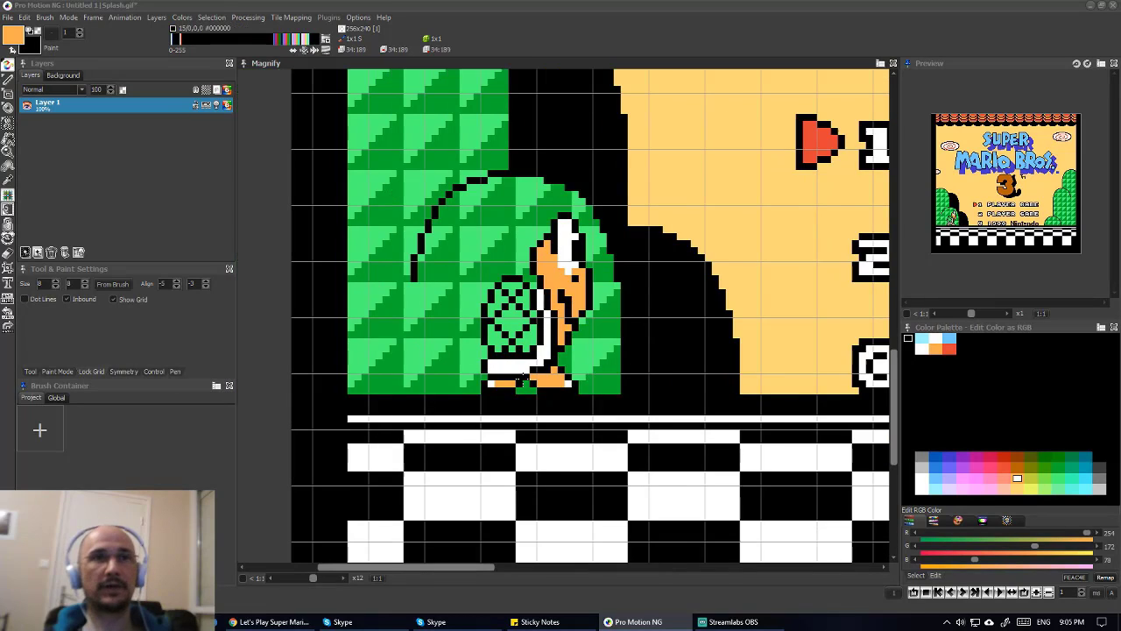
{"action": "scroll", "coordinate": [522, 377], "scroll_direction": "up", "scroll_amount": 2}
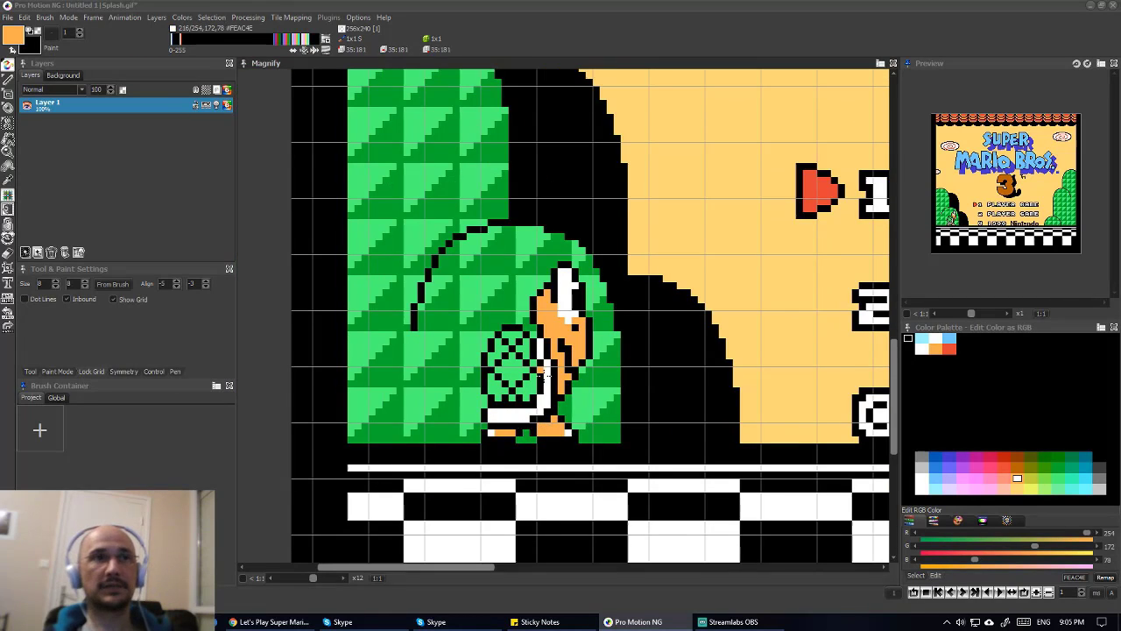
{"action": "scroll", "coordinate": [525, 360], "scroll_direction": "down", "scroll_amount": 2}
{"action": "scroll", "coordinate": [531, 333], "scroll_direction": "right", "scroll_amount": 2}
{"action": "scroll", "coordinate": [531, 334], "scroll_direction": "up", "scroll_amount": 1}
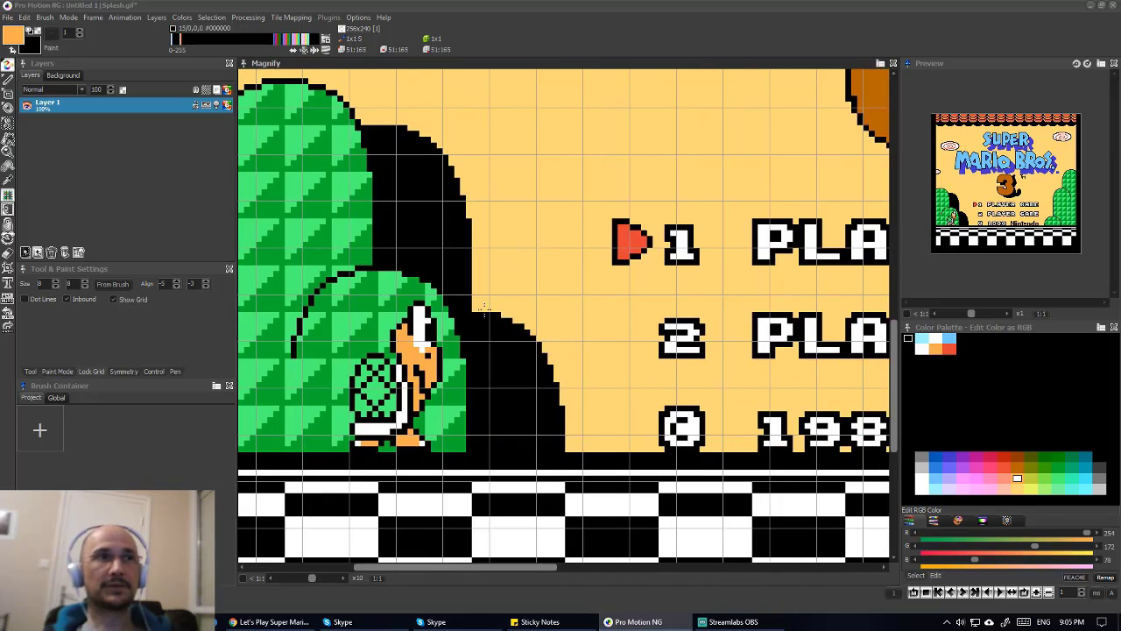
{"action": "scroll", "coordinate": [582, 292], "scroll_direction": "down", "scroll_amount": 1}
{"action": "scroll", "coordinate": [583, 292], "scroll_direction": "down", "scroll_amount": 4}
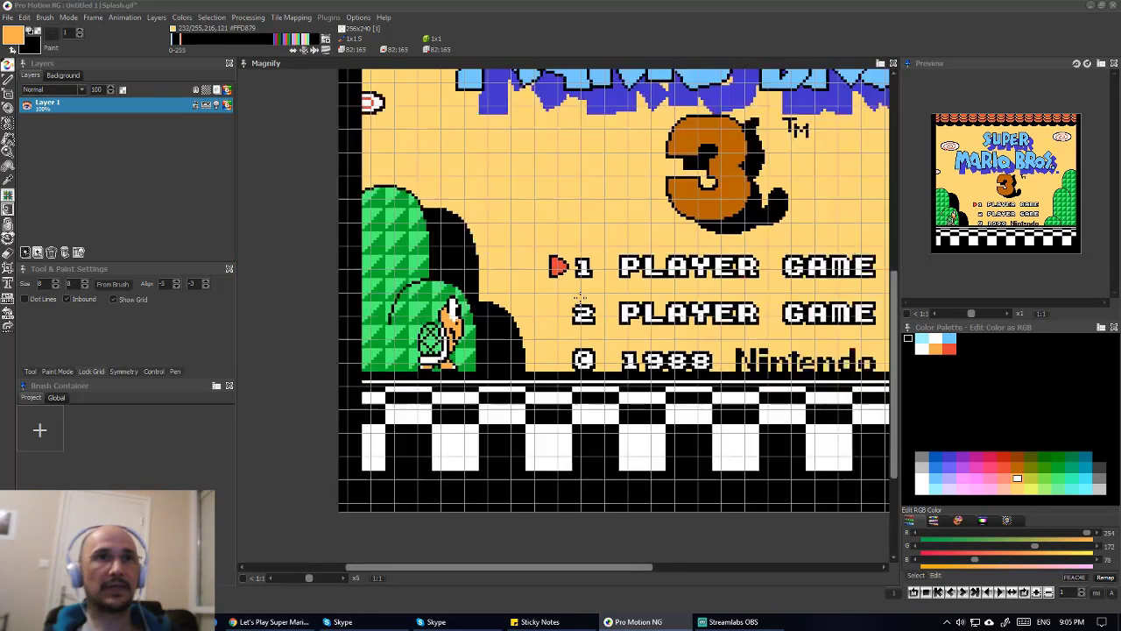
{"action": "scroll", "coordinate": [579, 296], "scroll_direction": "up", "scroll_amount": 2}
{"action": "scroll", "coordinate": [578, 296], "scroll_direction": "left", "scroll_amount": 2}
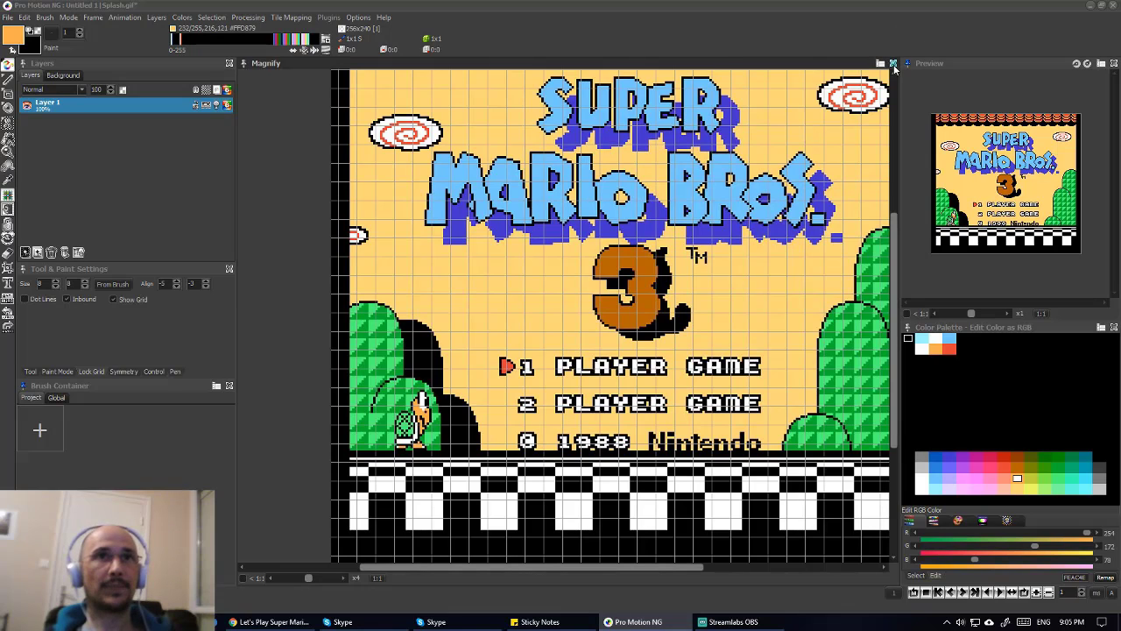
{"action": "left_click", "coordinate": [893, 63]}
{"action": "left_click", "coordinate": [560, 326]}
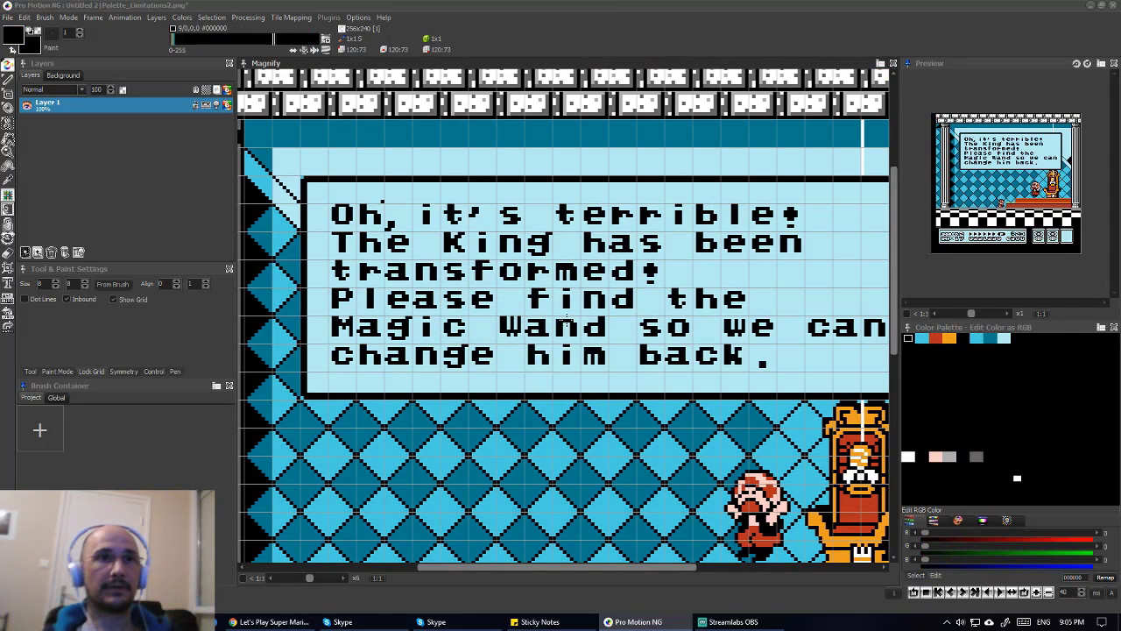
- Zoom out on Palette_Limitations2.png, close it without saving, and return to the SMB3 screens folder
{"action": "key", "text": "minus"}
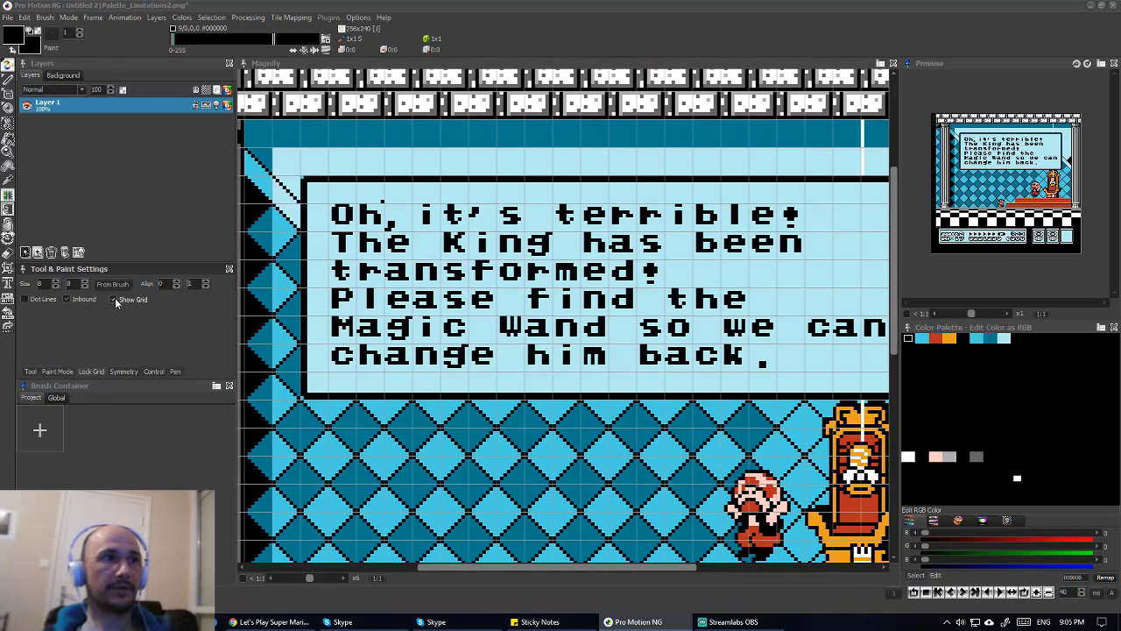
{"action": "key", "text": "minus"}
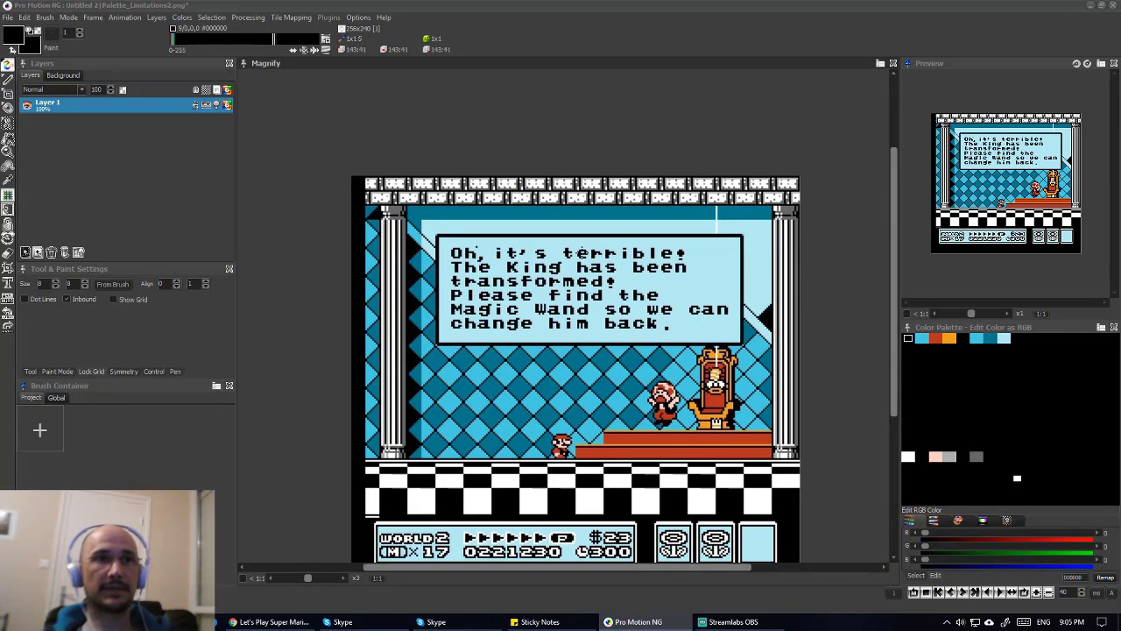
{"action": "left_click", "coordinate": [893, 65]}
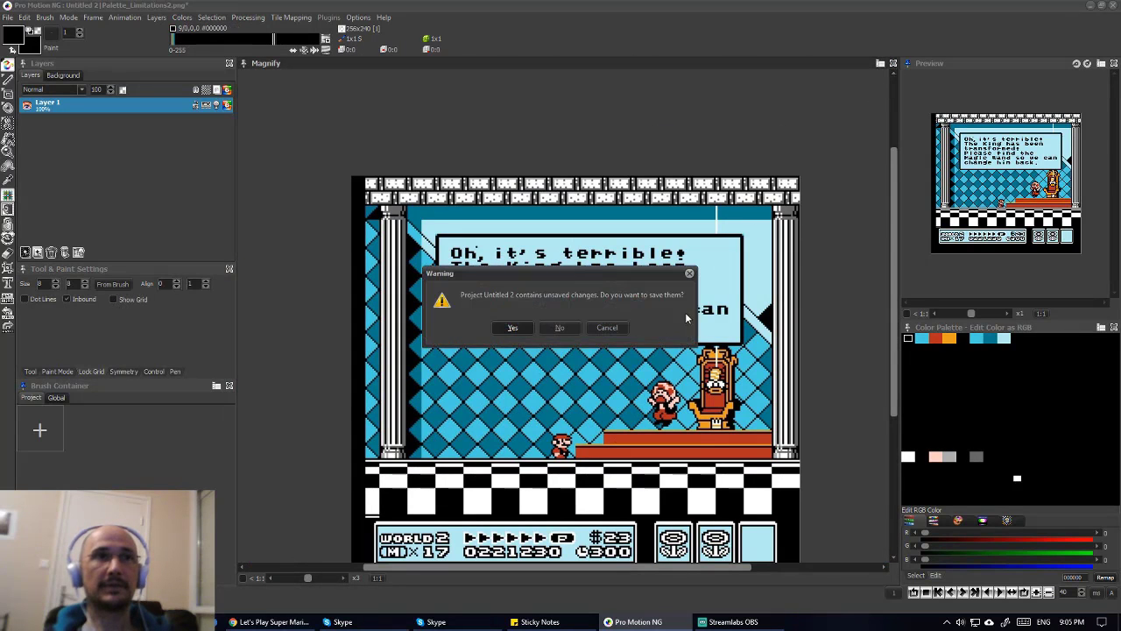
{"action": "left_click", "coordinate": [561, 327]}
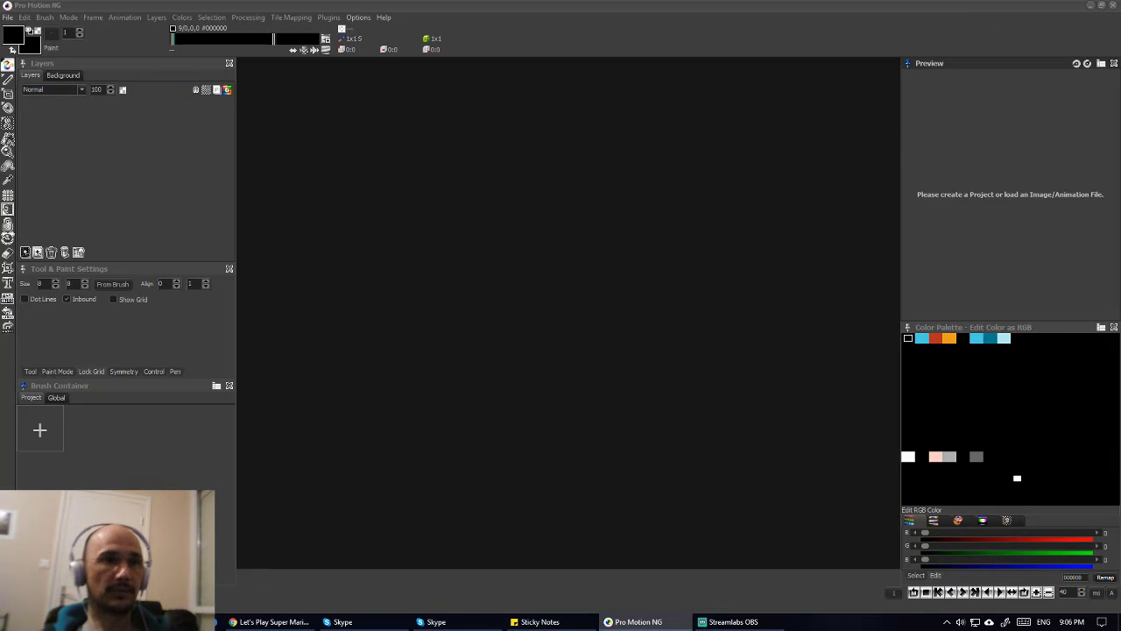
{"action": "key", "text": "alt+Tab"}
- Select Coins_As_Tiles_1.png and Coins_As_Tiles_2.png in Explorer and send them to Pro Motion NG
{"action": "scroll", "coordinate": [533, 378], "scroll_direction": "up", "scroll_amount": 3}
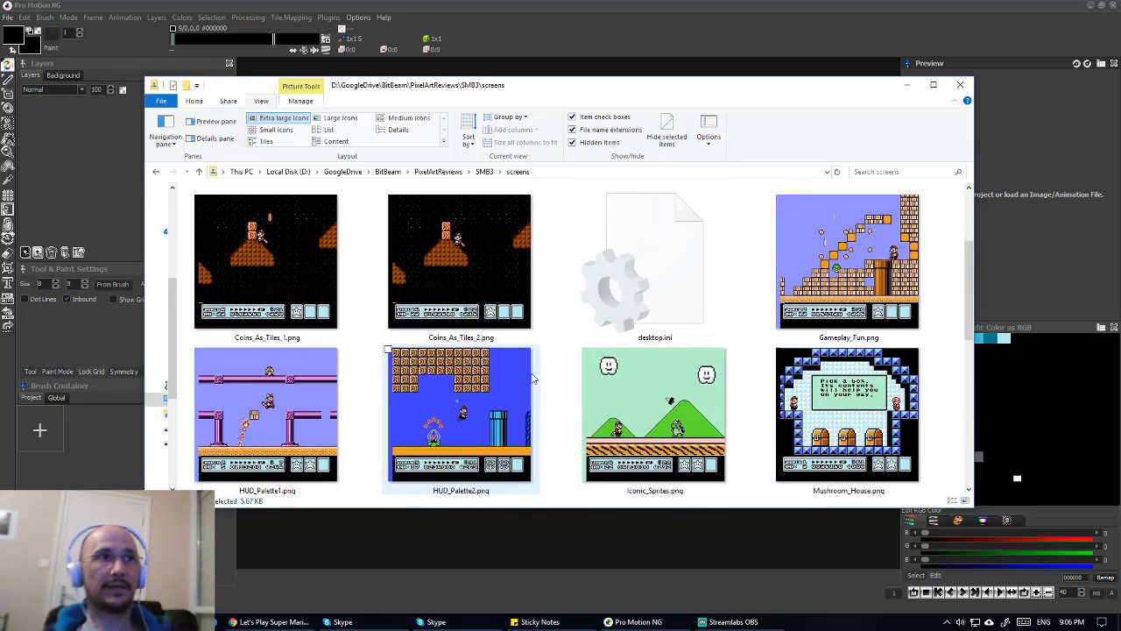
{"action": "scroll", "coordinate": [534, 379], "scroll_direction": "up", "scroll_amount": 2}
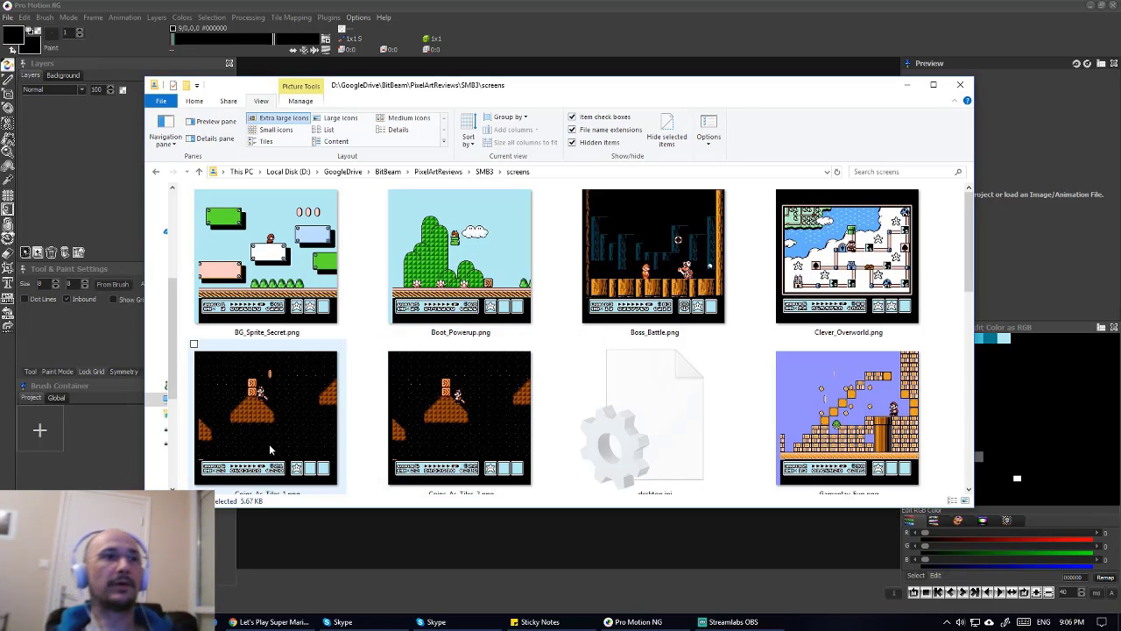
{"action": "left_click", "coordinate": [264, 413]}
{"action": "key", "text": "shift+Right"}
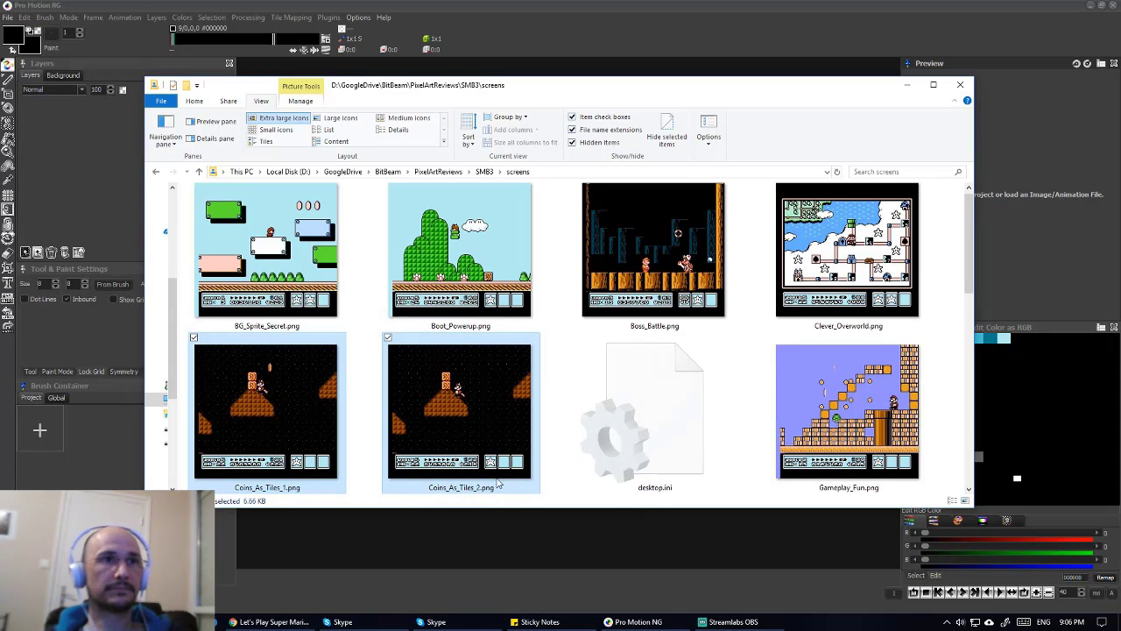
{"action": "left_click", "coordinate": [909, 85]}
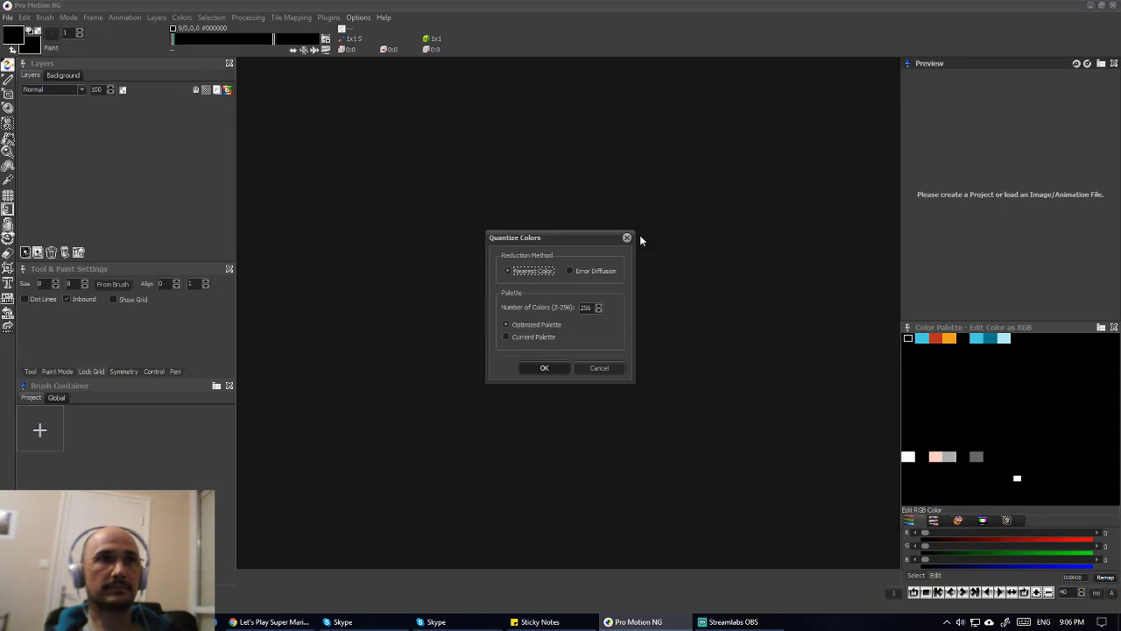
- Accept 256-colour quantizing for both coin screenshots, show Coins_As_Tiles_1, then return to YouTube
{"action": "left_click", "coordinate": [541, 368]}
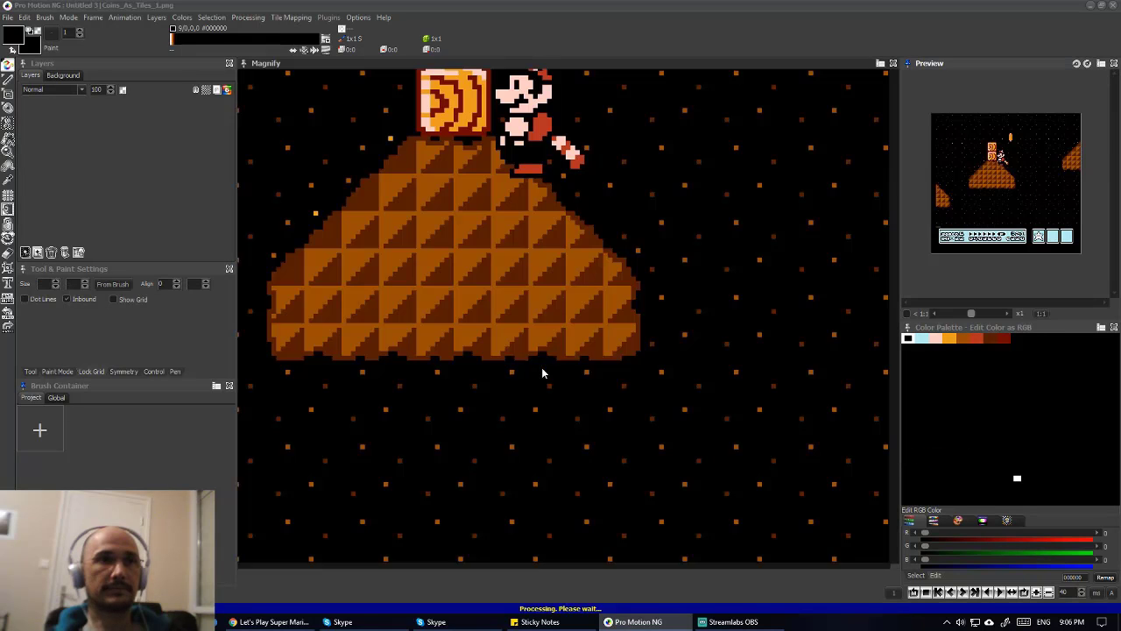
{"action": "left_click", "coordinate": [542, 368]}
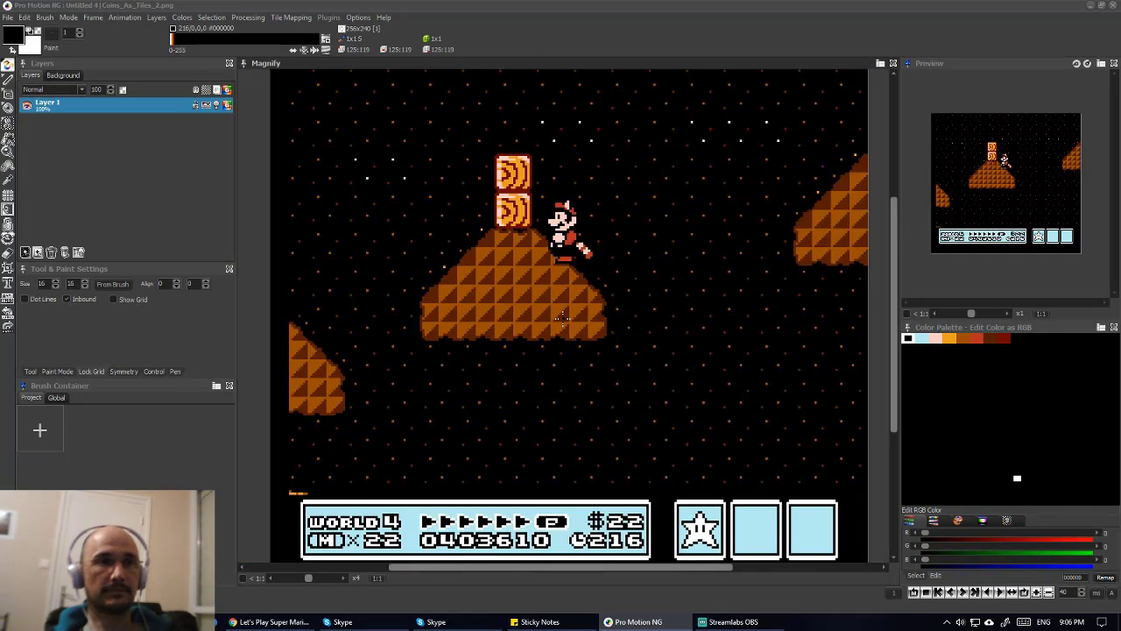
{"action": "key", "text": "ctrl+Tab"}
{"action": "key", "text": "ctrl+Tab"}
{"action": "key", "text": "ctrl+Tab"}
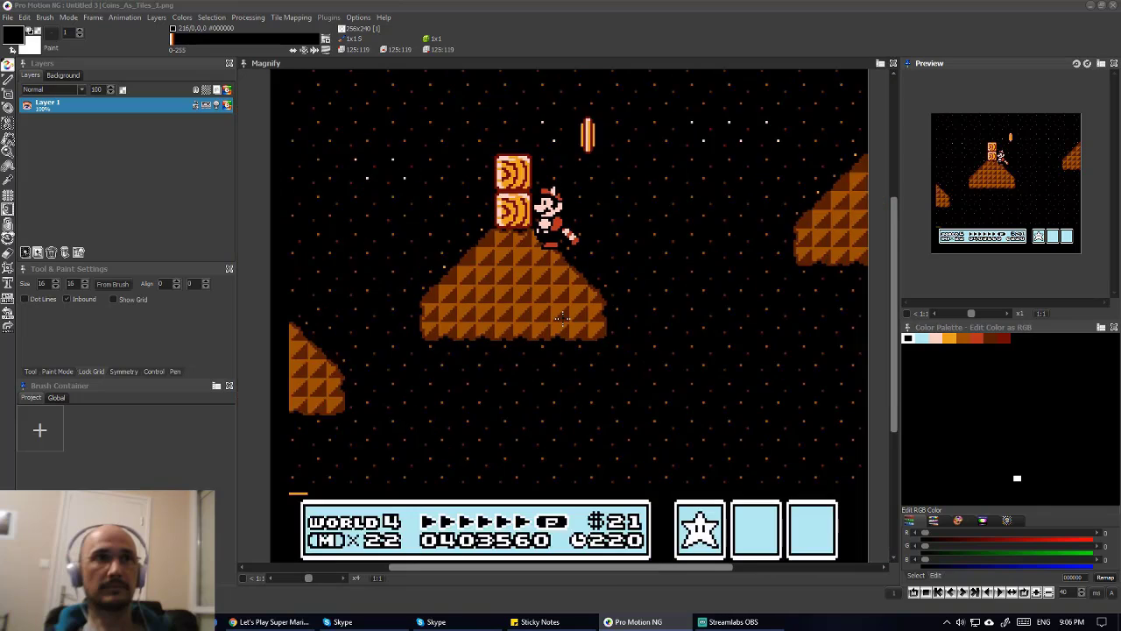
{"action": "scroll", "coordinate": [564, 318], "scroll_direction": "up", "scroll_amount": 1}
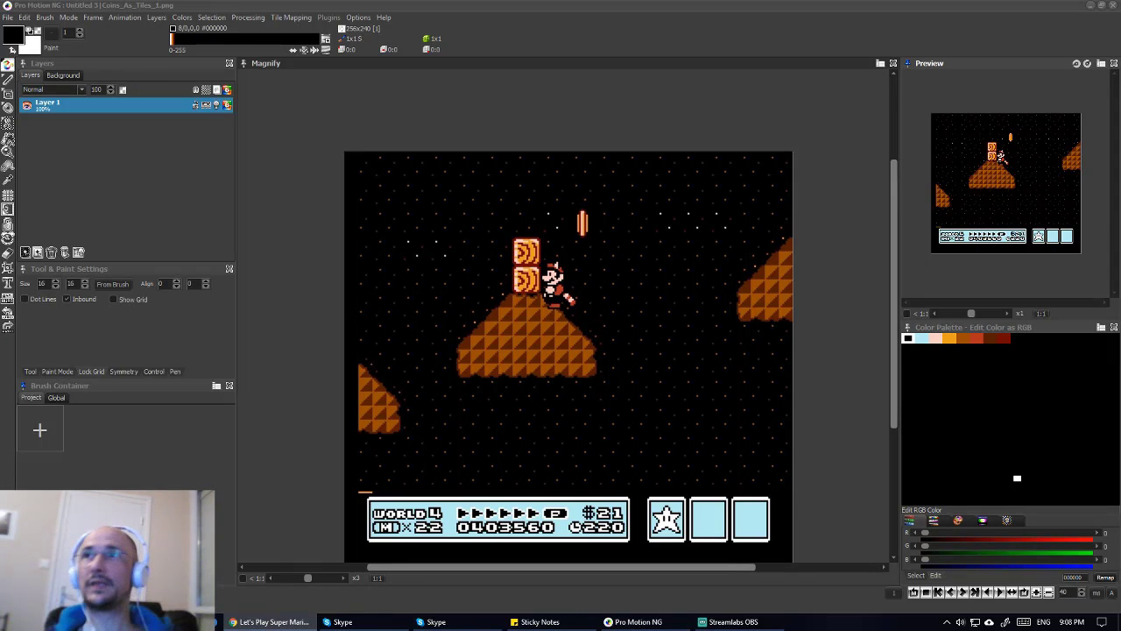
{"action": "left_click", "coordinate": [272, 621]}
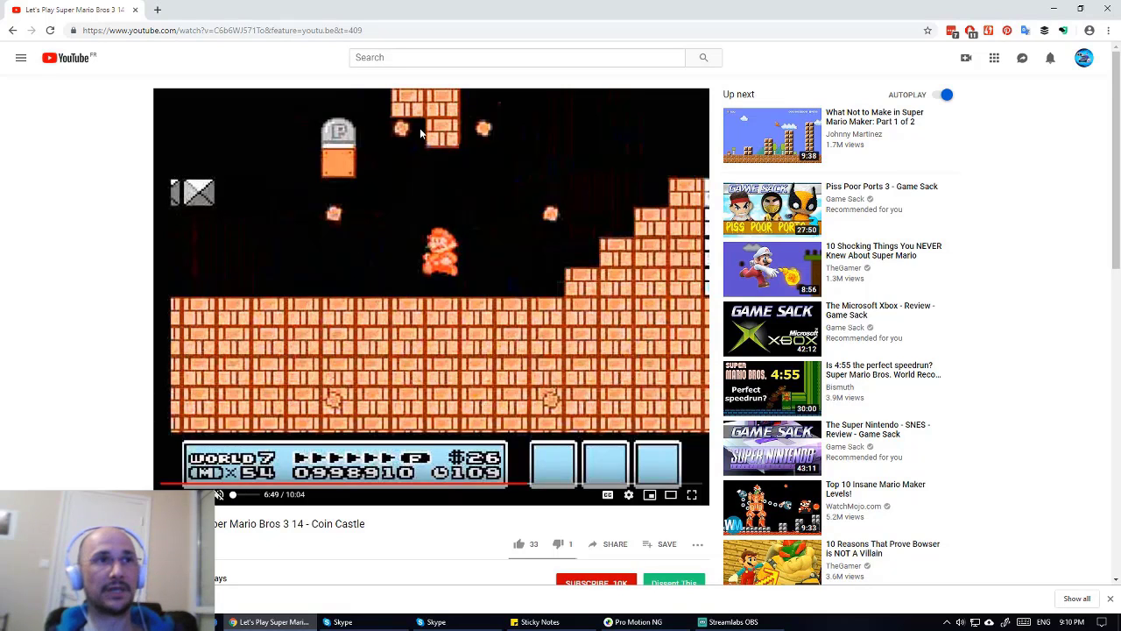
- Play the Coin Castle video forward and pause it at 7:08
{"action": "left_click", "coordinate": [391, 394]}
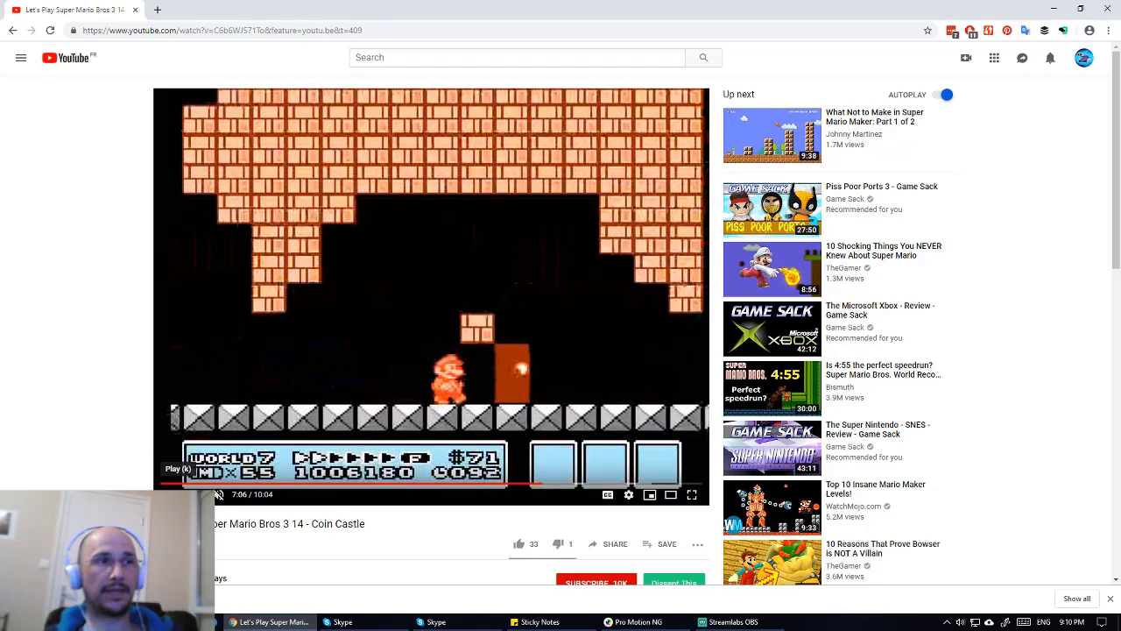
{"action": "left_click", "coordinate": [168, 466]}
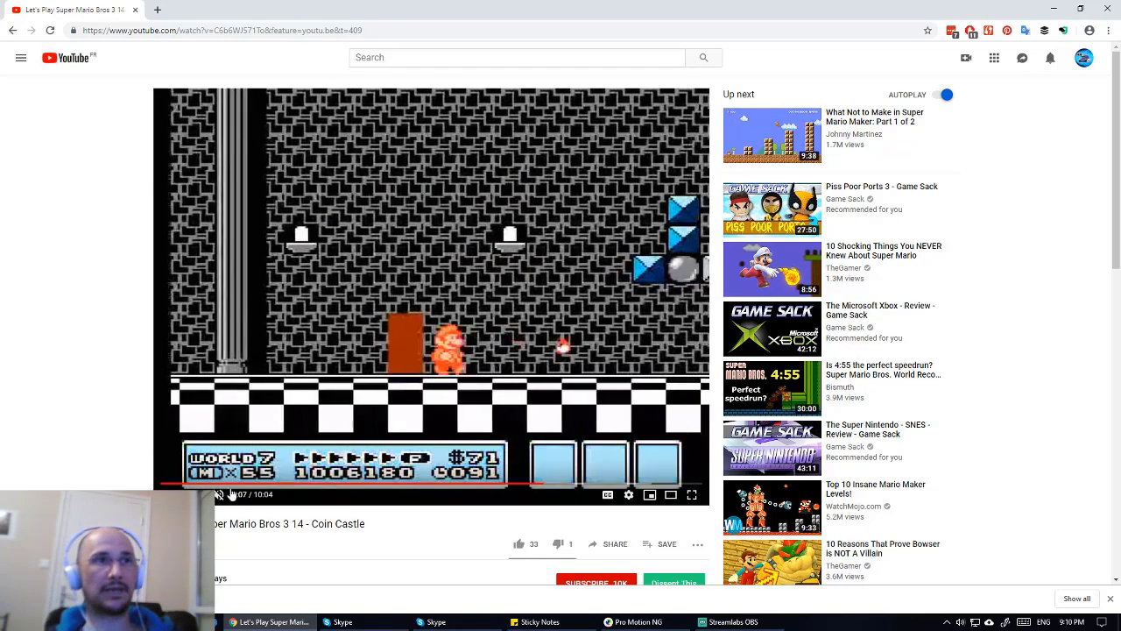
{"action": "left_click", "coordinate": [186, 484]}
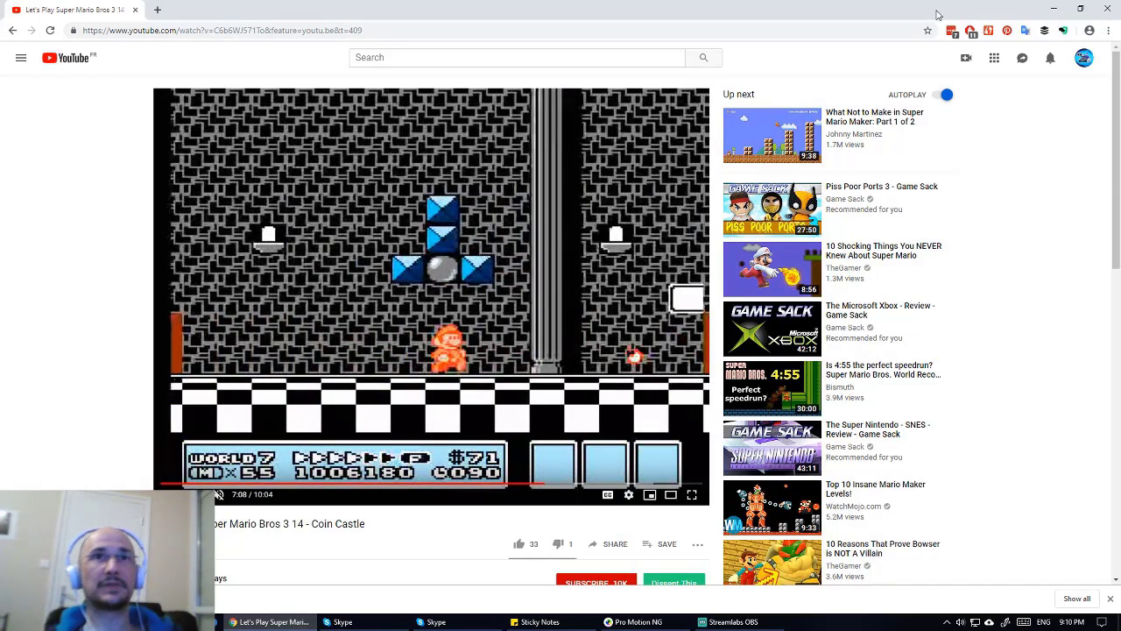
- Close the Chrome playthrough and flip between the two coin frames, ending on Coins_As_Tiles_1
{"action": "left_click", "coordinate": [1108, 12]}
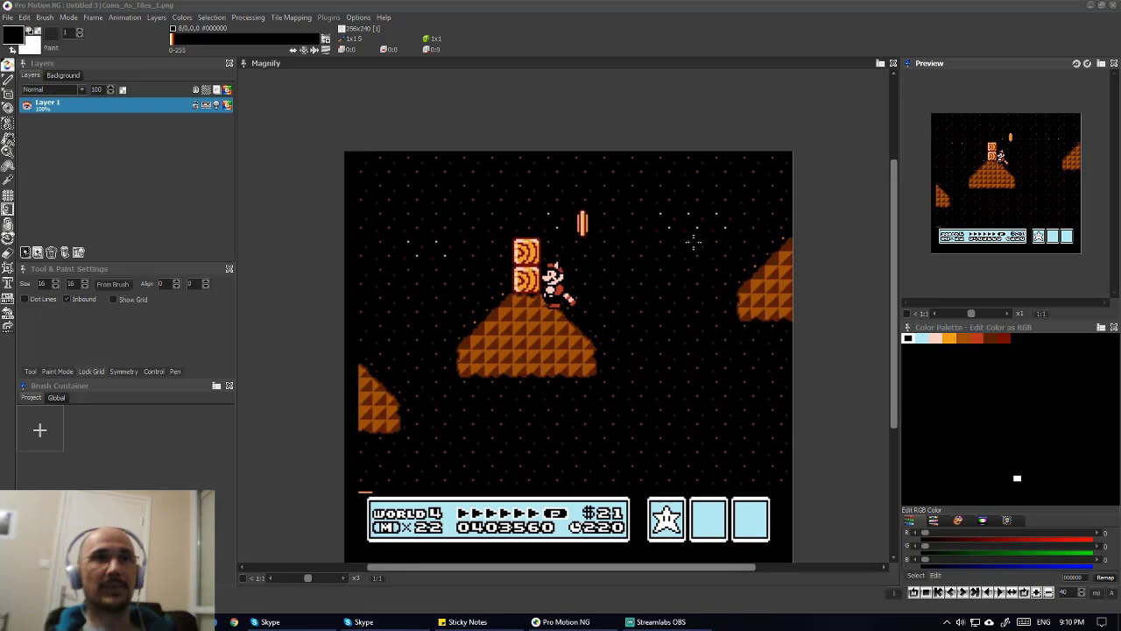
{"action": "scroll", "coordinate": [652, 193], "scroll_direction": "down", "scroll_amount": 1}
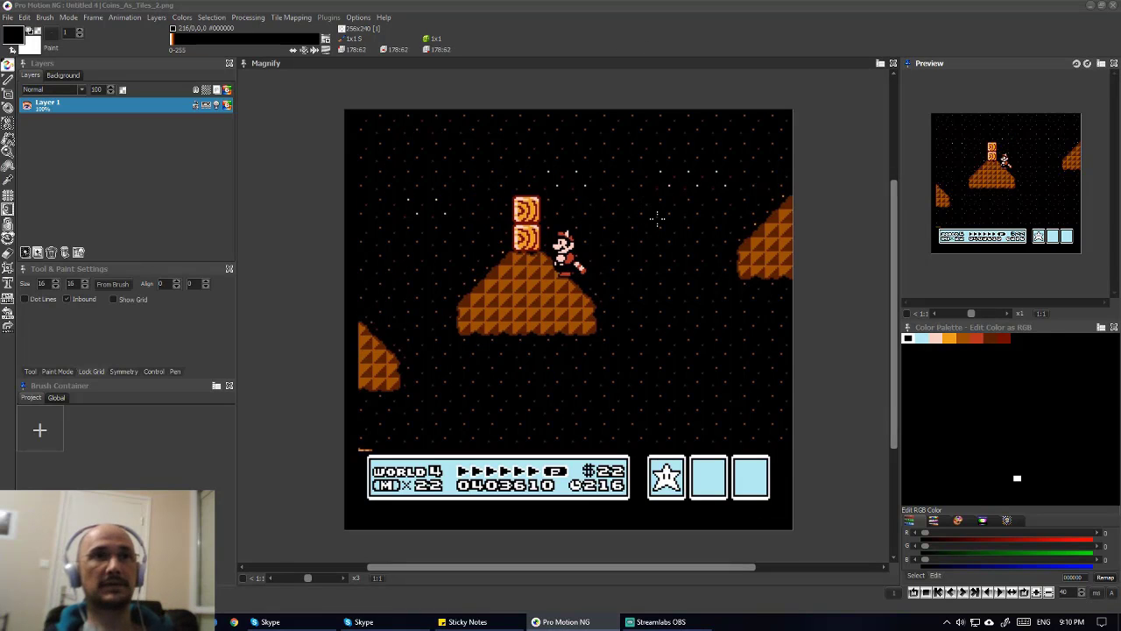
{"action": "scroll", "coordinate": [657, 215], "scroll_direction": "up", "scroll_amount": 1}
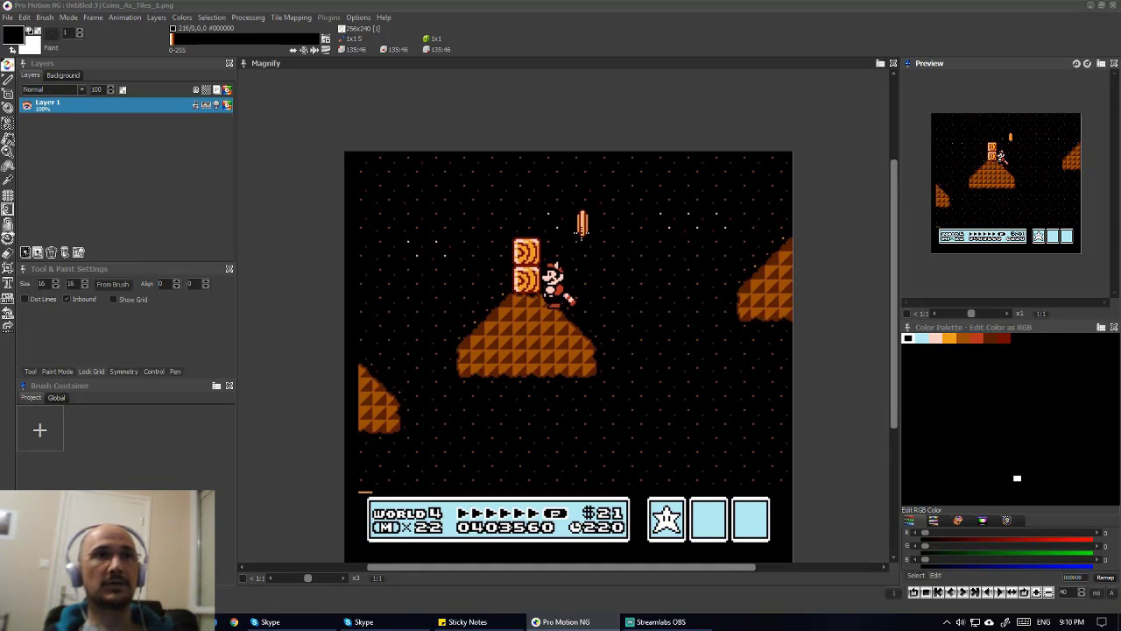
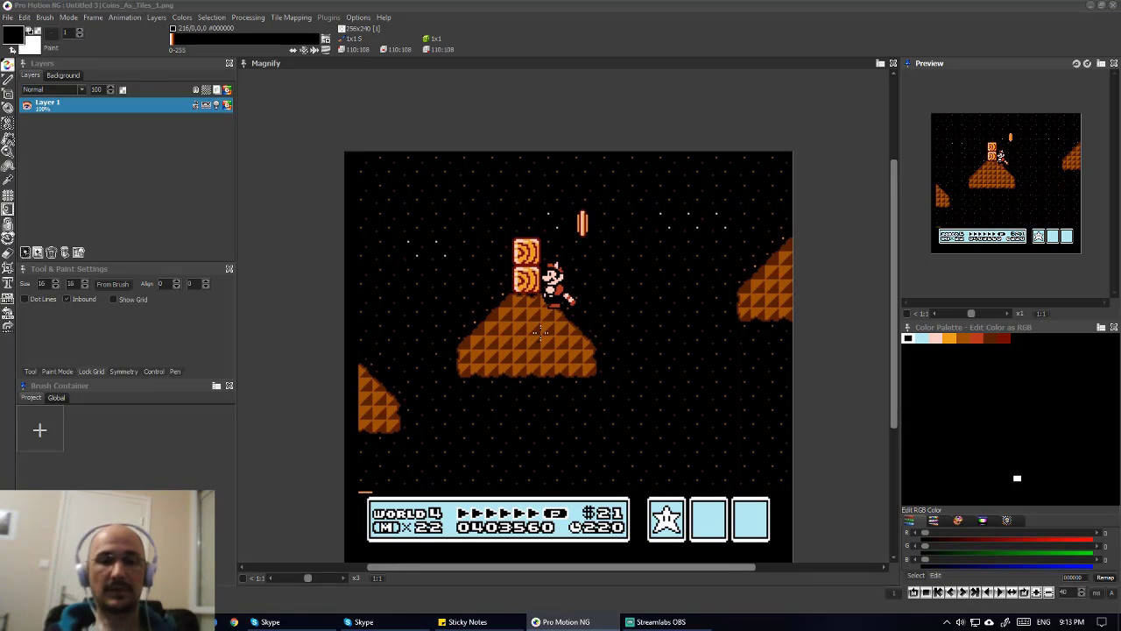
- Close both coin screenshots in Pro Motion NG and minimize it to the desktop
{"action": "scroll", "coordinate": [628, 265], "scroll_direction": "down", "scroll_amount": 2}
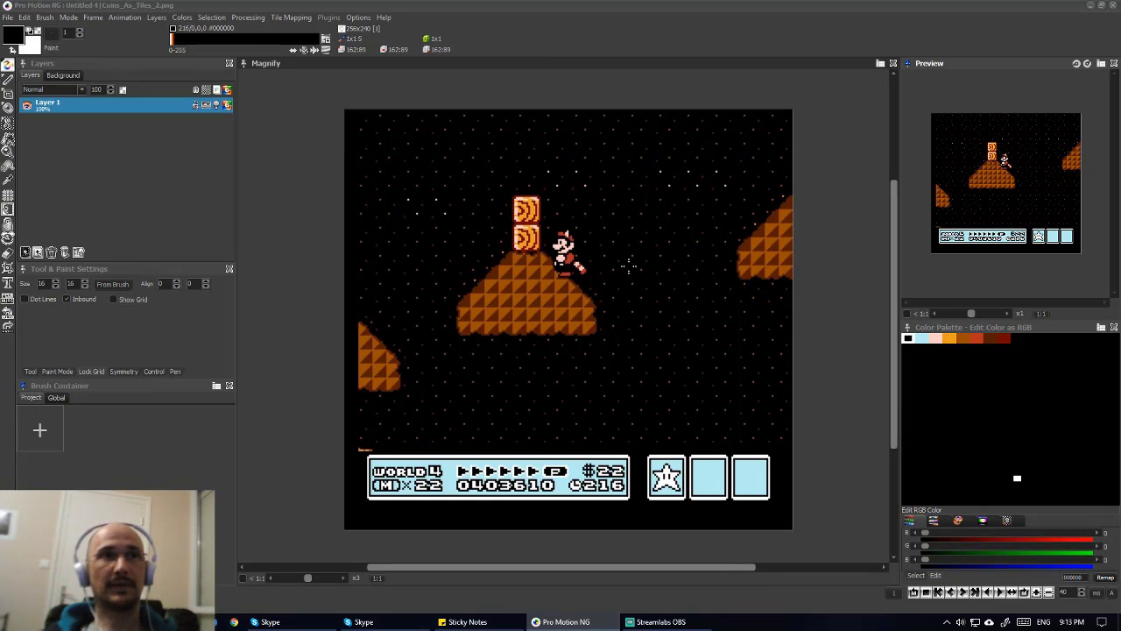
{"action": "scroll", "coordinate": [628, 266], "scroll_direction": "up", "scroll_amount": 2}
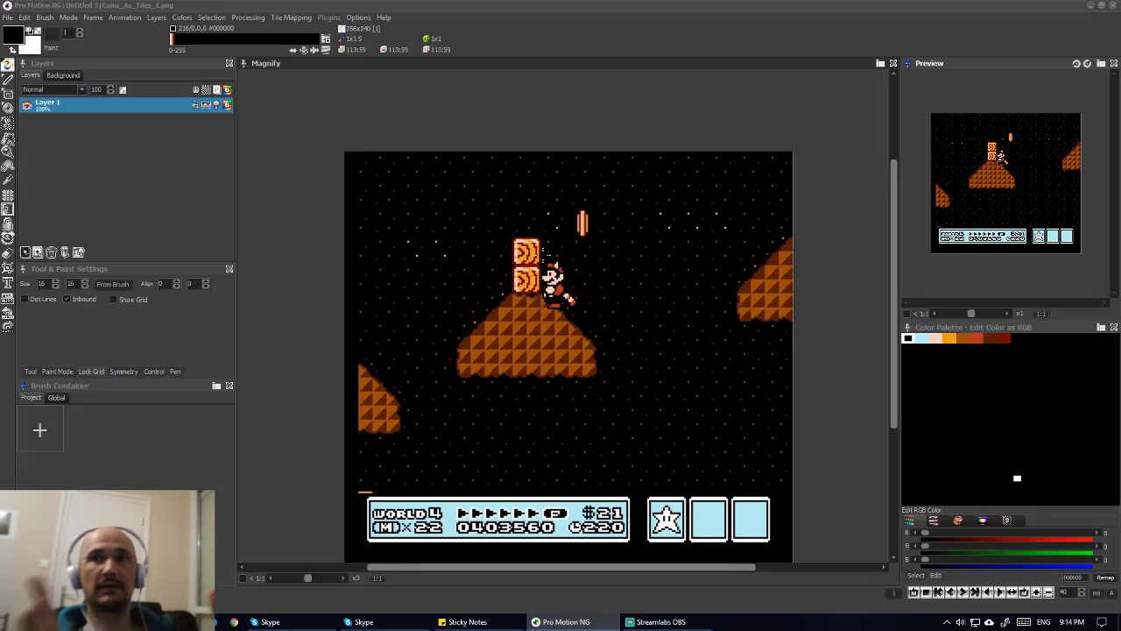
{"action": "left_click", "coordinate": [893, 64]}
{"action": "left_click", "coordinate": [893, 64]}
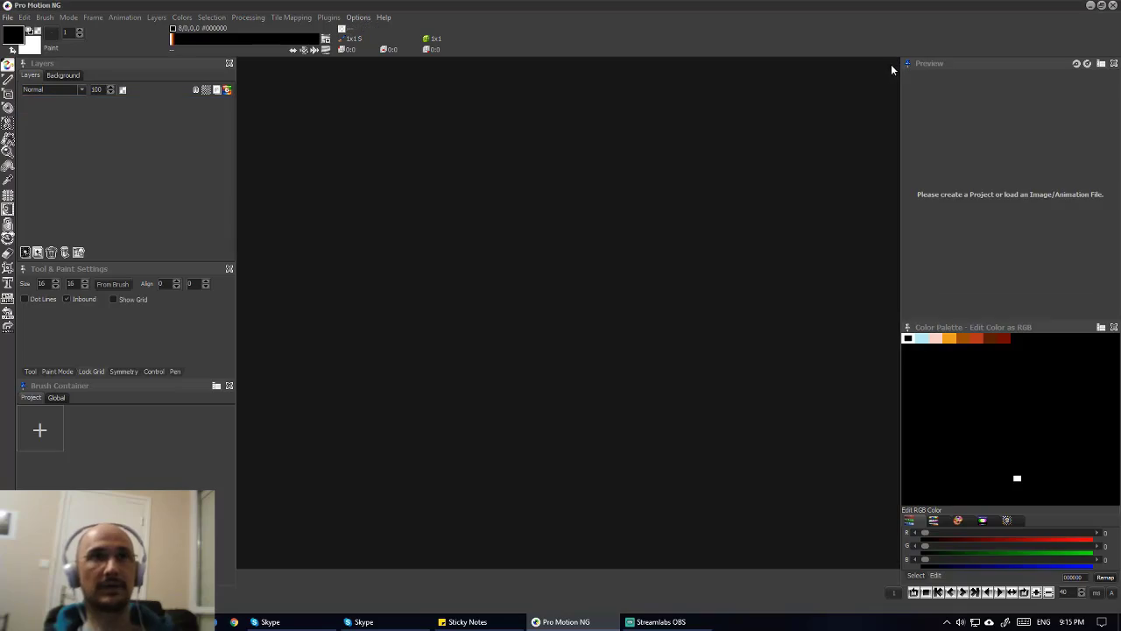
{"action": "left_click", "coordinate": [1090, 5]}
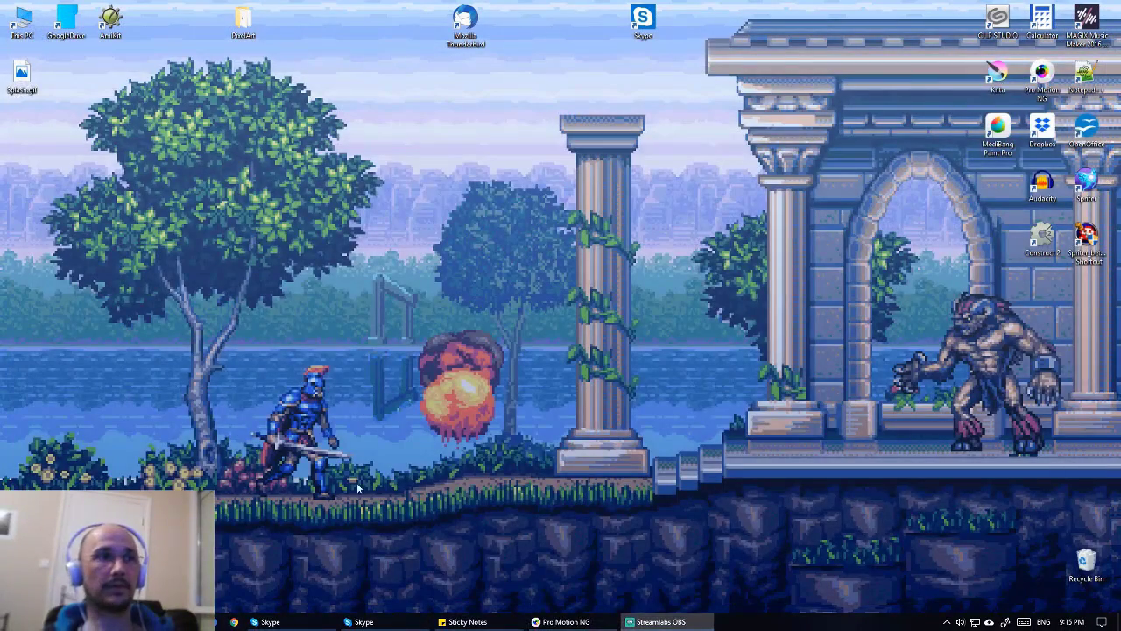
- From the SMB3 screens folder, drag Palette_Limitations1 and Palette_Limitations1B into Pro Motion NG
{"action": "left_click", "coordinate": [219, 621]}
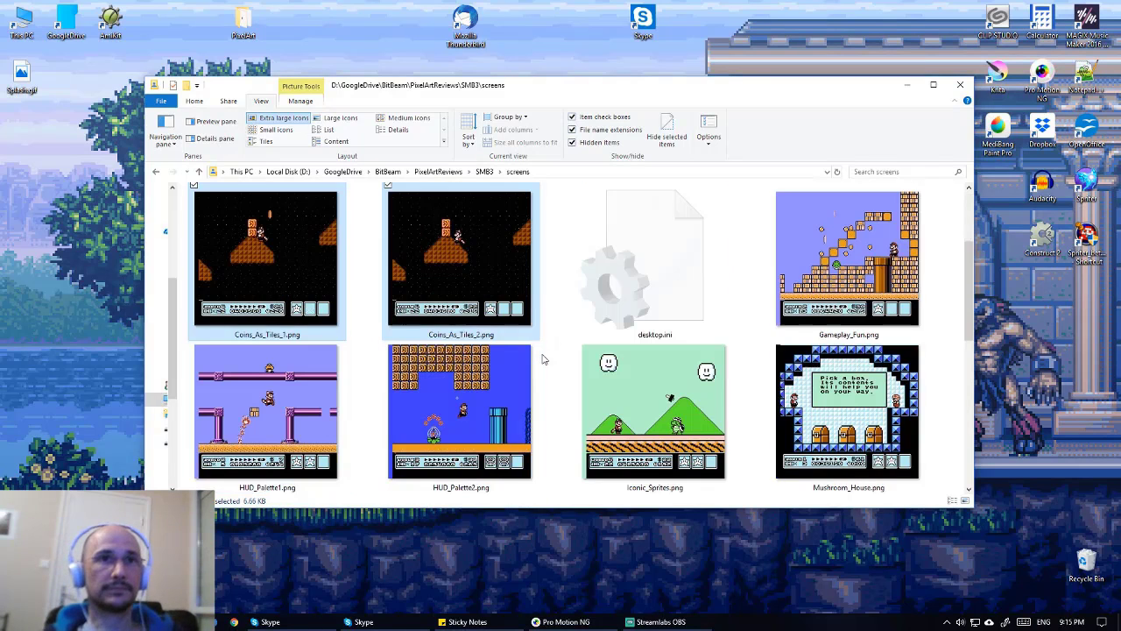
{"action": "scroll", "coordinate": [542, 357], "scroll_direction": "down", "scroll_amount": 1}
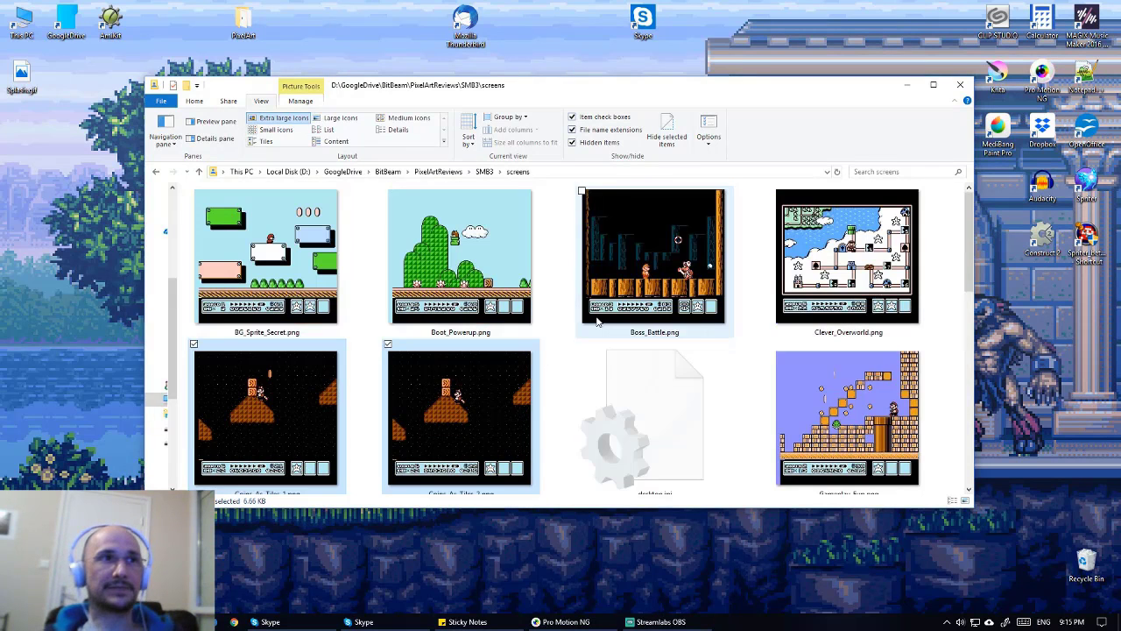
{"action": "scroll", "coordinate": [599, 322], "scroll_direction": "up", "scroll_amount": 1}
{"action": "scroll", "coordinate": [598, 323], "scroll_direction": "down", "scroll_amount": 4}
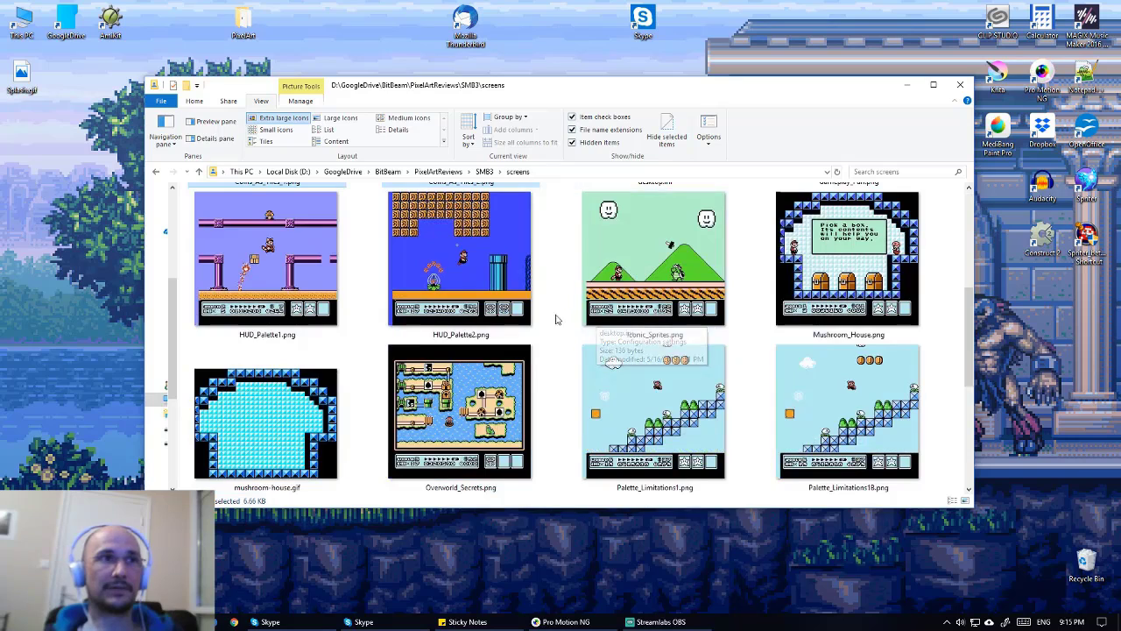
{"action": "scroll", "coordinate": [477, 319], "scroll_direction": "up", "scroll_amount": 1}
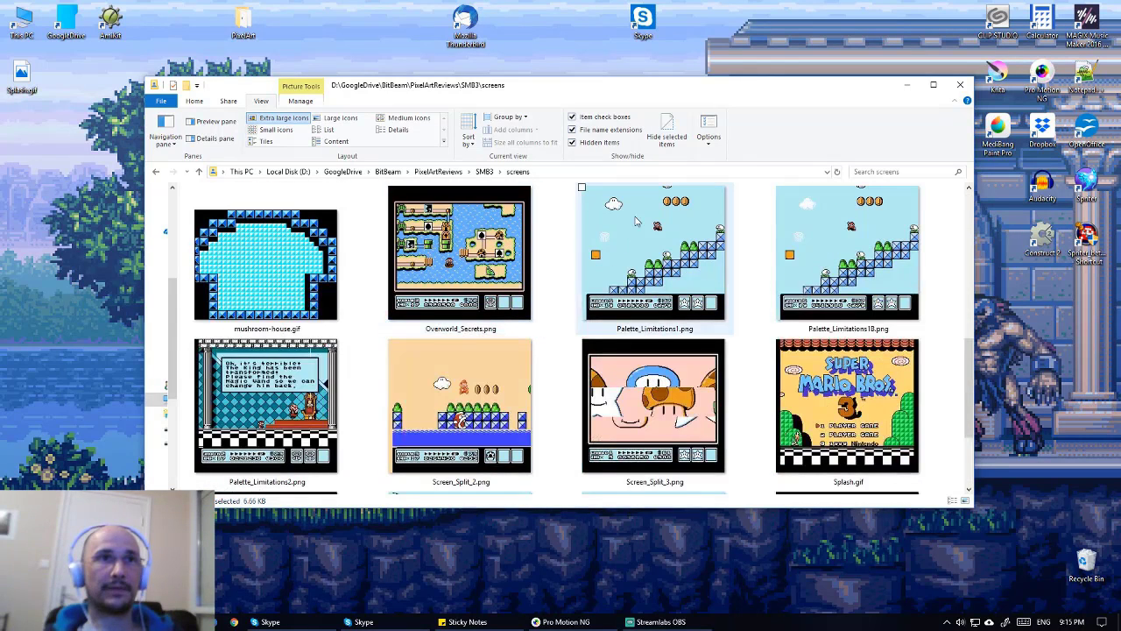
{"action": "left_click", "coordinate": [640, 288]}
{"action": "left_click", "coordinate": [846, 254], "text": "ctrl"}
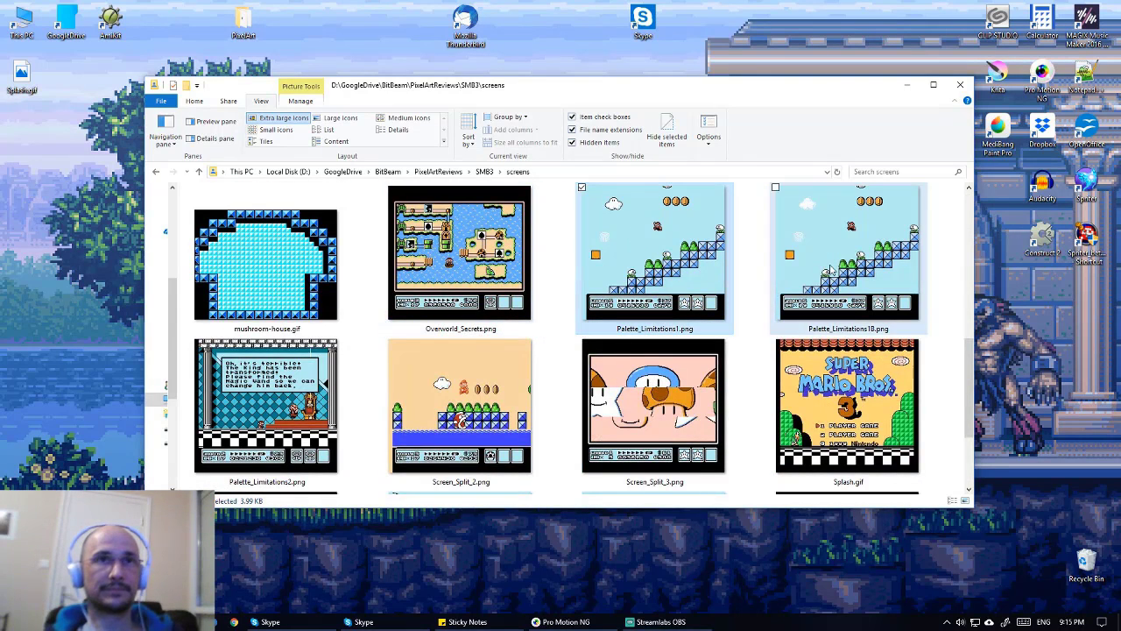
{"action": "left_click_drag", "start_coordinate": [690, 268], "coordinate": [508, 319]}
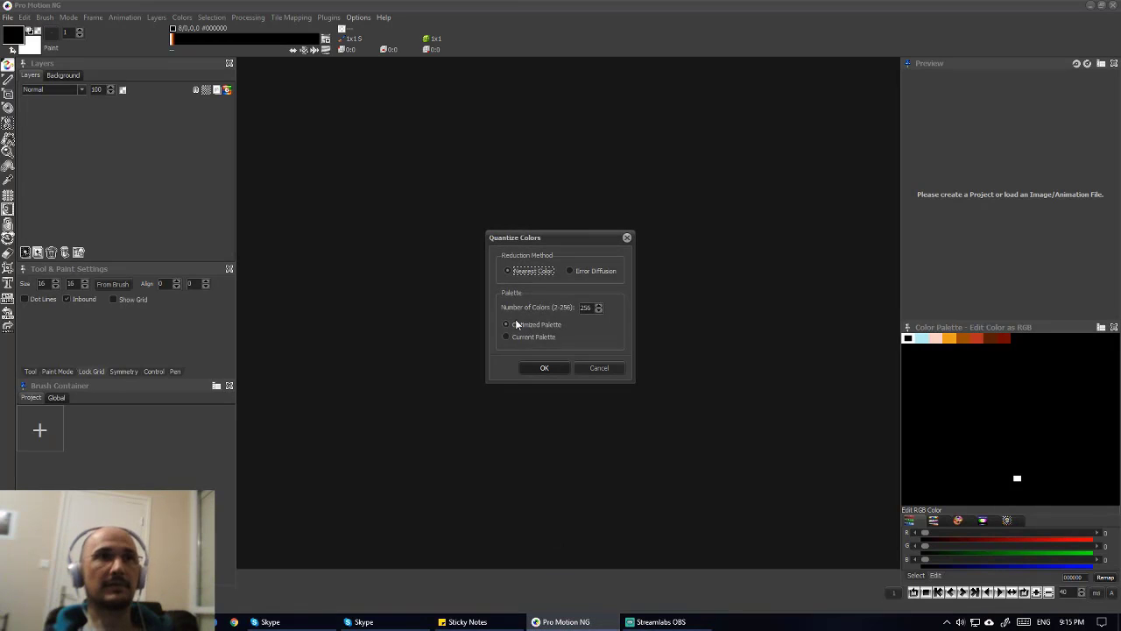
- Accept Nearest Color, 256-colour optimized palette for both images, then zoom Palette_Limitations1 out to x3
{"action": "left_click", "coordinate": [537, 368]}
{"action": "left_click", "coordinate": [545, 368]}
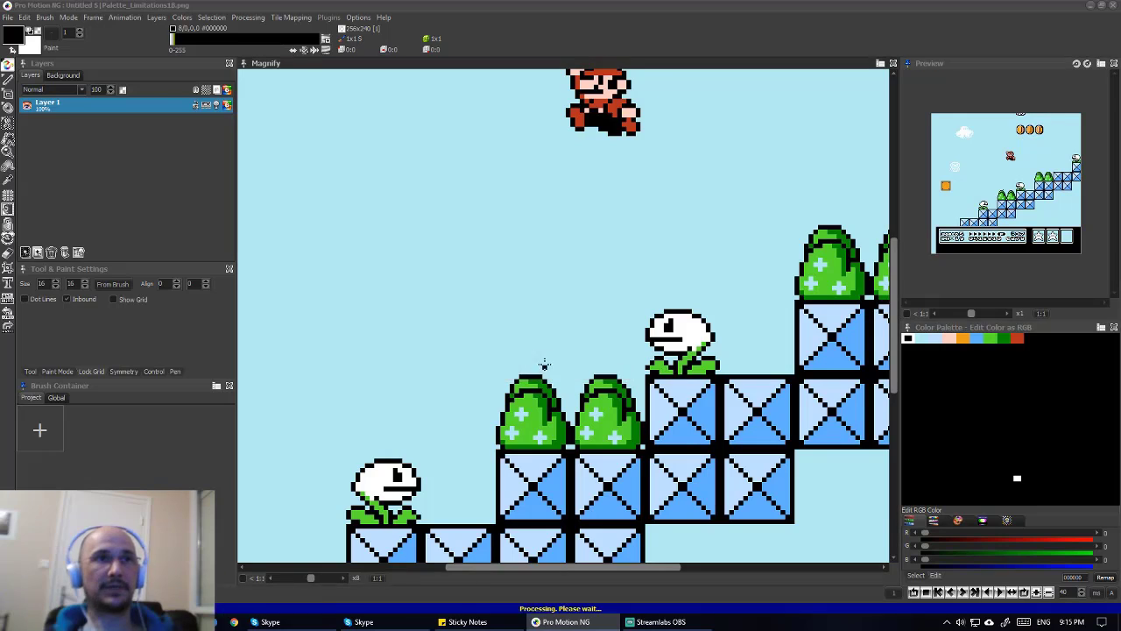
{"action": "scroll", "coordinate": [533, 289], "scroll_direction": "down", "scroll_amount": 1}
{"action": "scroll", "coordinate": [533, 302], "scroll_direction": "down", "scroll_amount": 1}
{"action": "scroll", "coordinate": [530, 304], "scroll_direction": "up", "scroll_amount": 2}
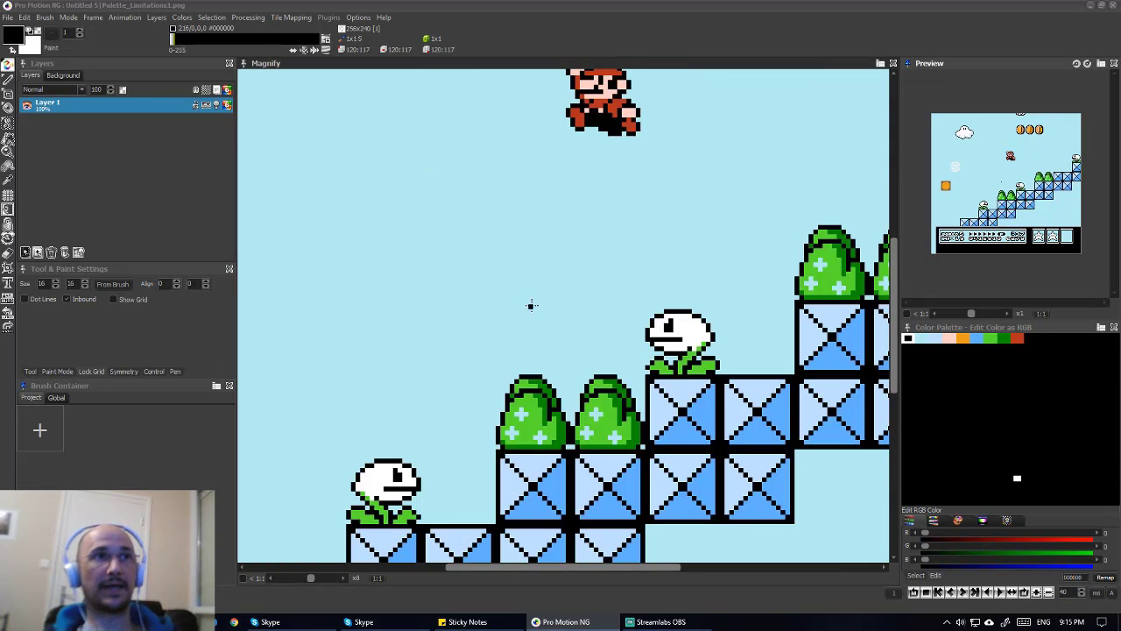
{"action": "scroll", "coordinate": [527, 311], "scroll_direction": "down", "scroll_amount": 2}
{"action": "scroll", "coordinate": [526, 313], "scroll_direction": "down", "scroll_amount": 1}
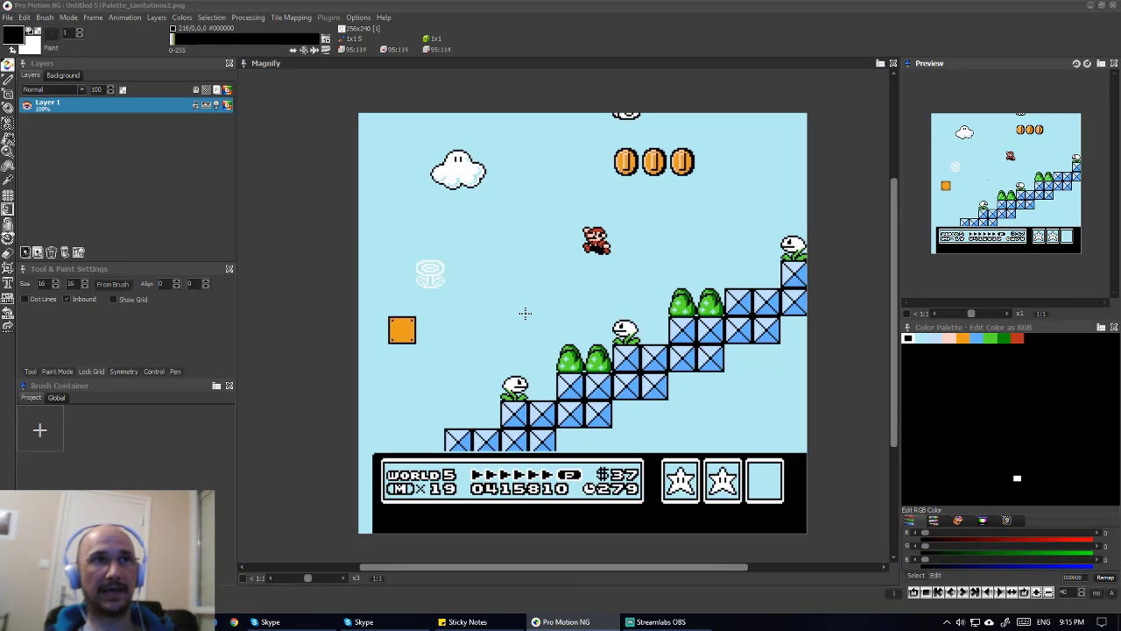
{"action": "scroll", "coordinate": [526, 313], "scroll_direction": "up", "scroll_amount": 1}
{"action": "scroll", "coordinate": [526, 313], "scroll_direction": "right", "scroll_amount": 1}
{"action": "scroll", "coordinate": [526, 313], "scroll_direction": "down", "scroll_amount": 1}
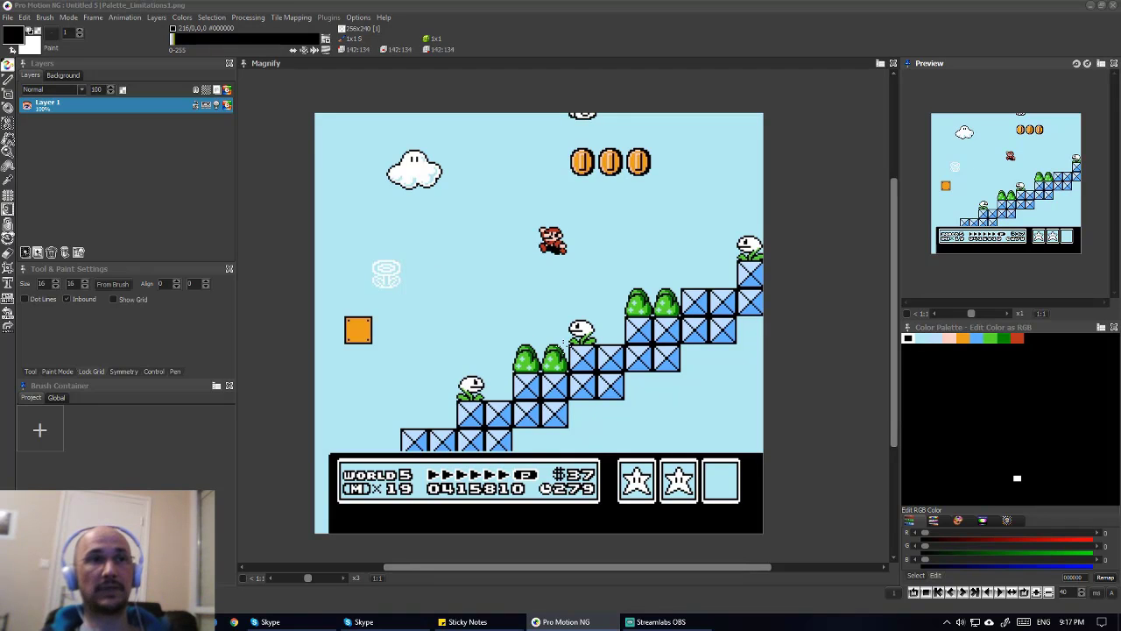
{"action": "scroll", "coordinate": [565, 343], "scroll_direction": "up", "scroll_amount": 1}
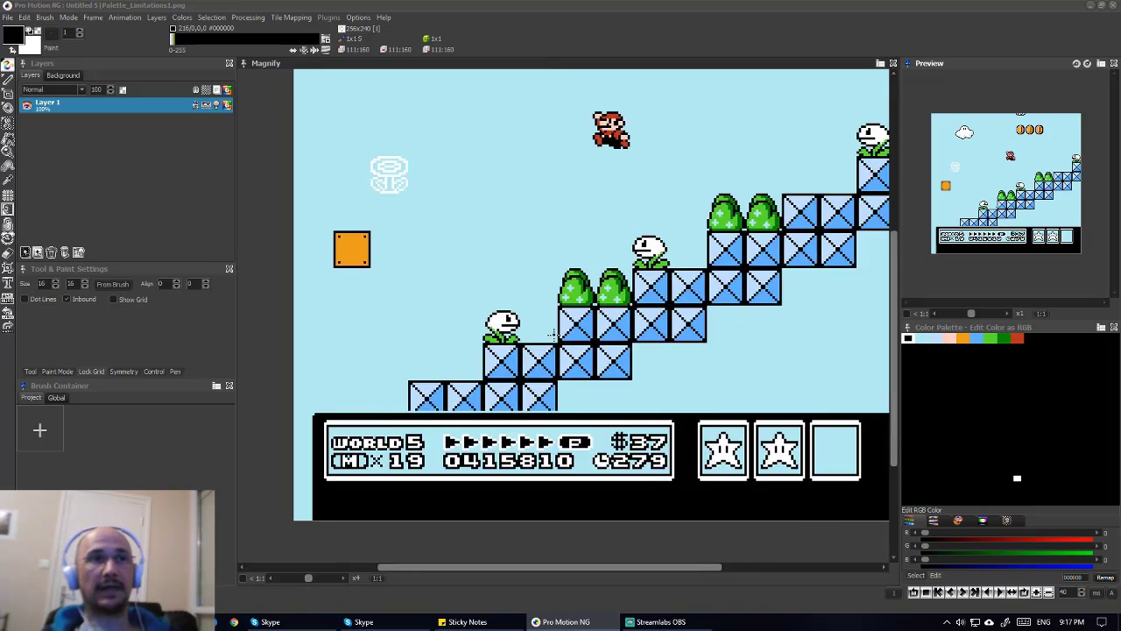
{"action": "scroll", "coordinate": [554, 332], "scroll_direction": "down", "scroll_amount": 3}
{"action": "scroll", "coordinate": [621, 343], "scroll_direction": "up", "scroll_amount": 3}
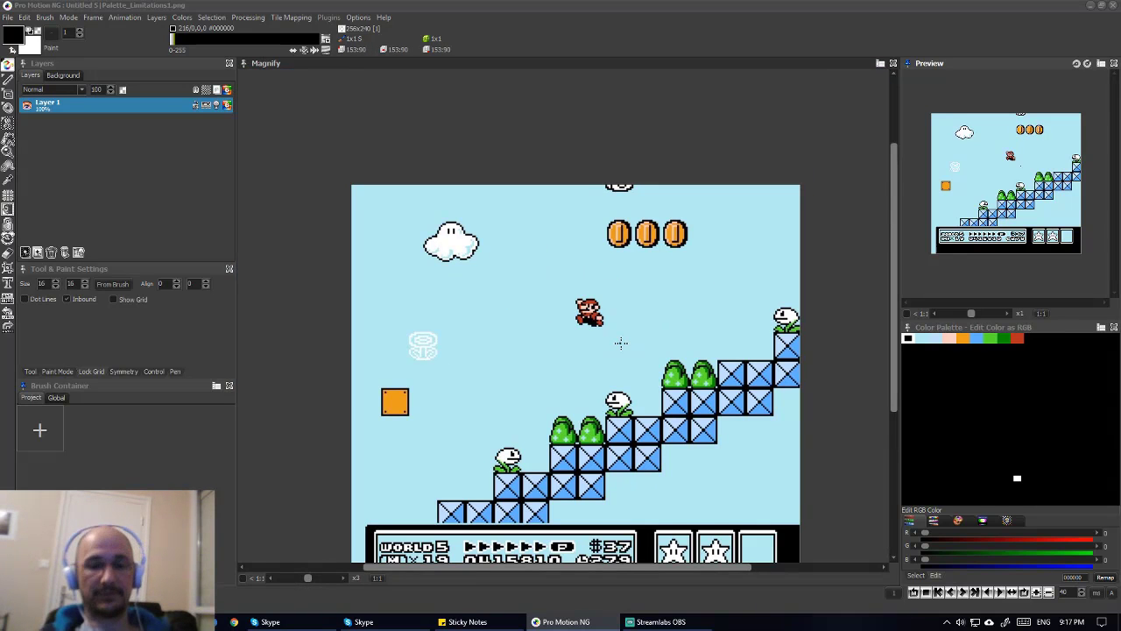
{"action": "scroll", "coordinate": [621, 343], "scroll_direction": "down", "scroll_amount": 2}
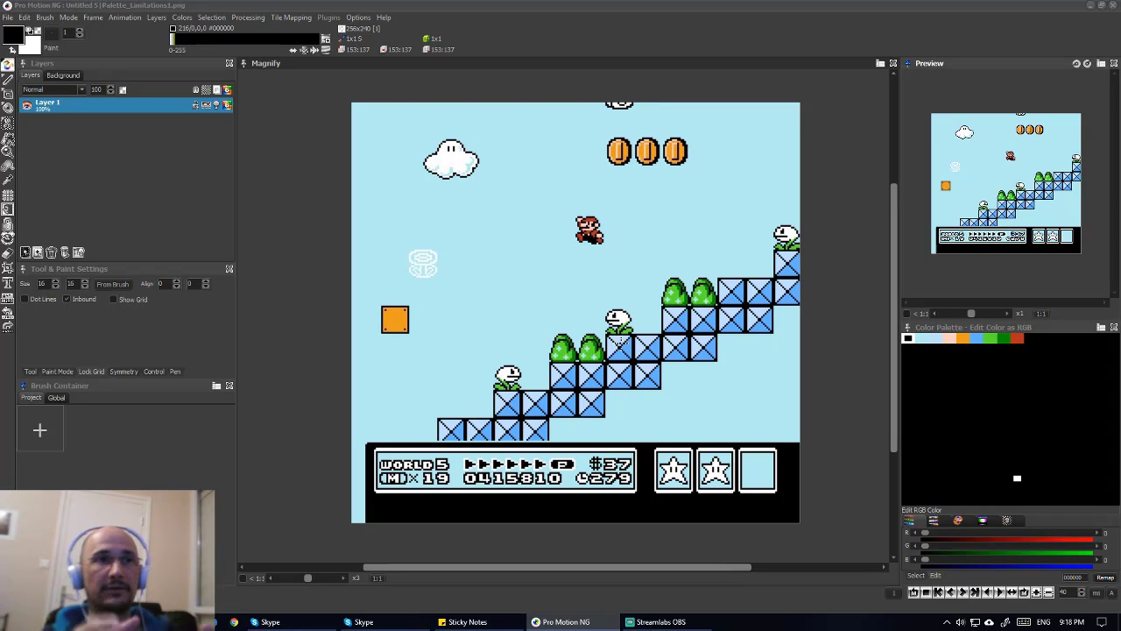
- Paint black pixels on the second bush's outline and recolour the left bush's outline green
{"action": "scroll", "coordinate": [578, 311], "scroll_direction": "up", "scroll_amount": 3}
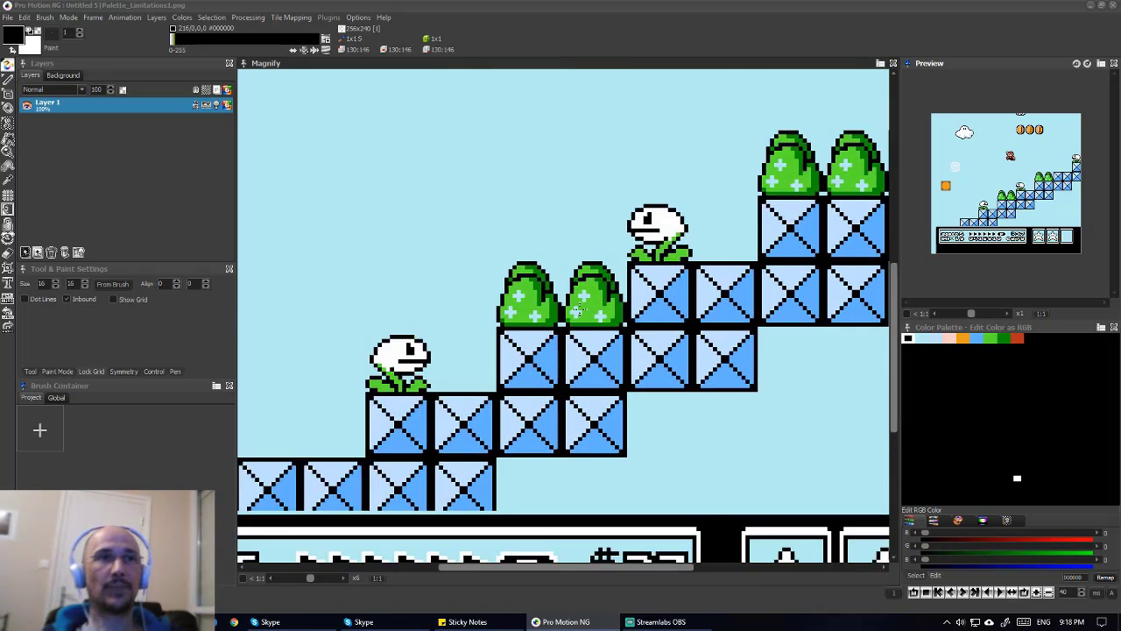
{"action": "scroll", "coordinate": [578, 311], "scroll_direction": "up", "scroll_amount": 2}
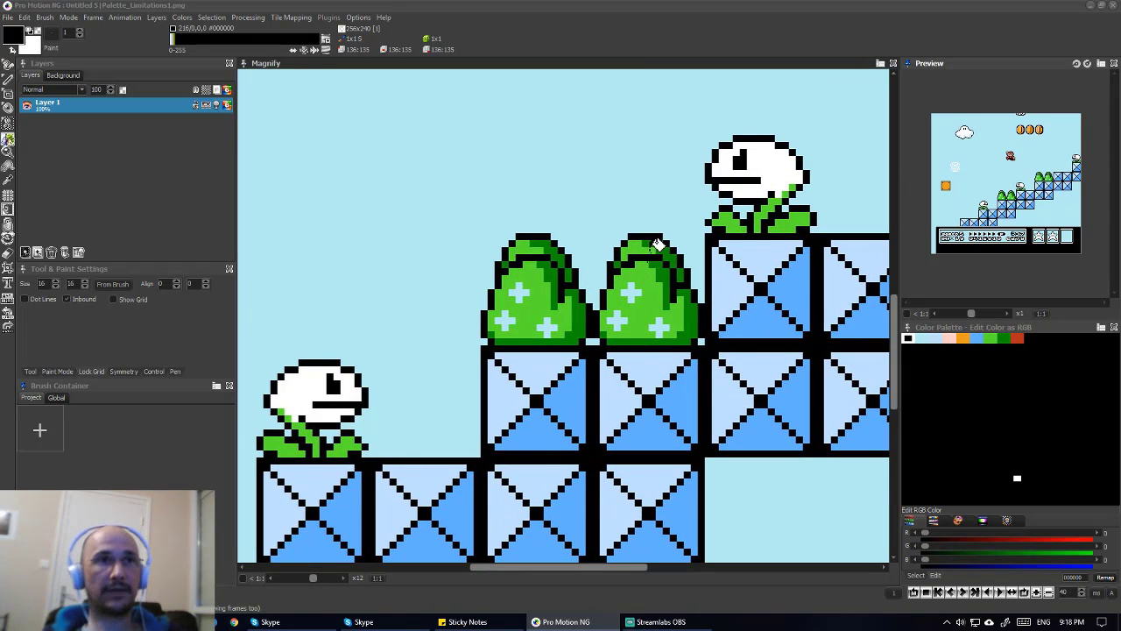
{"action": "left_click_drag", "start_coordinate": [658, 244], "coordinate": [671, 256]}
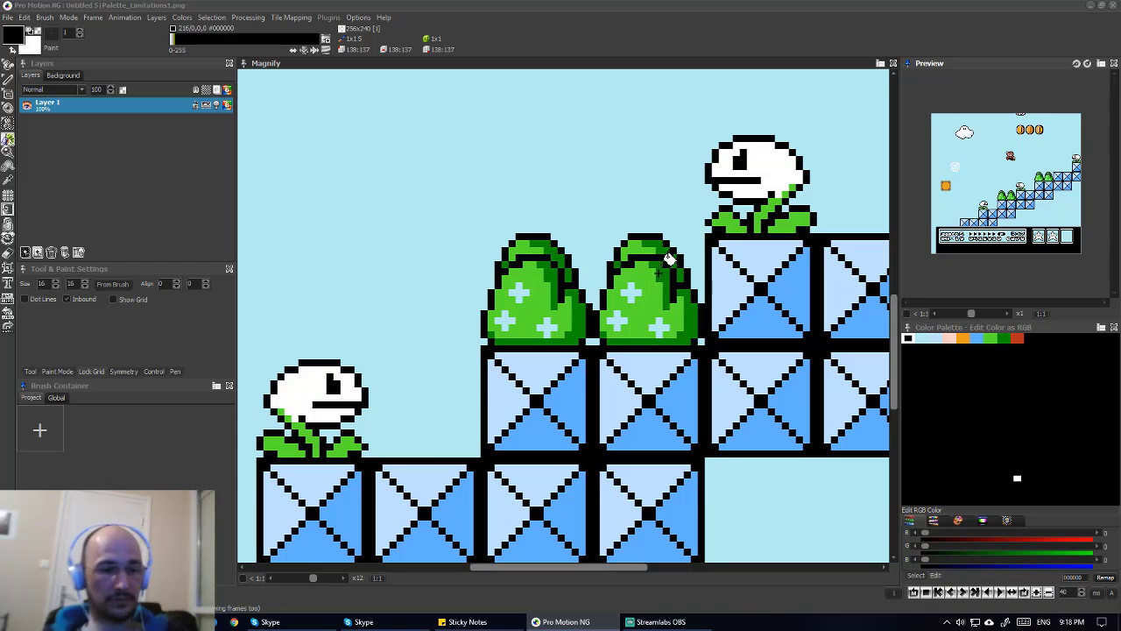
{"action": "left_click", "coordinate": [664, 244]}
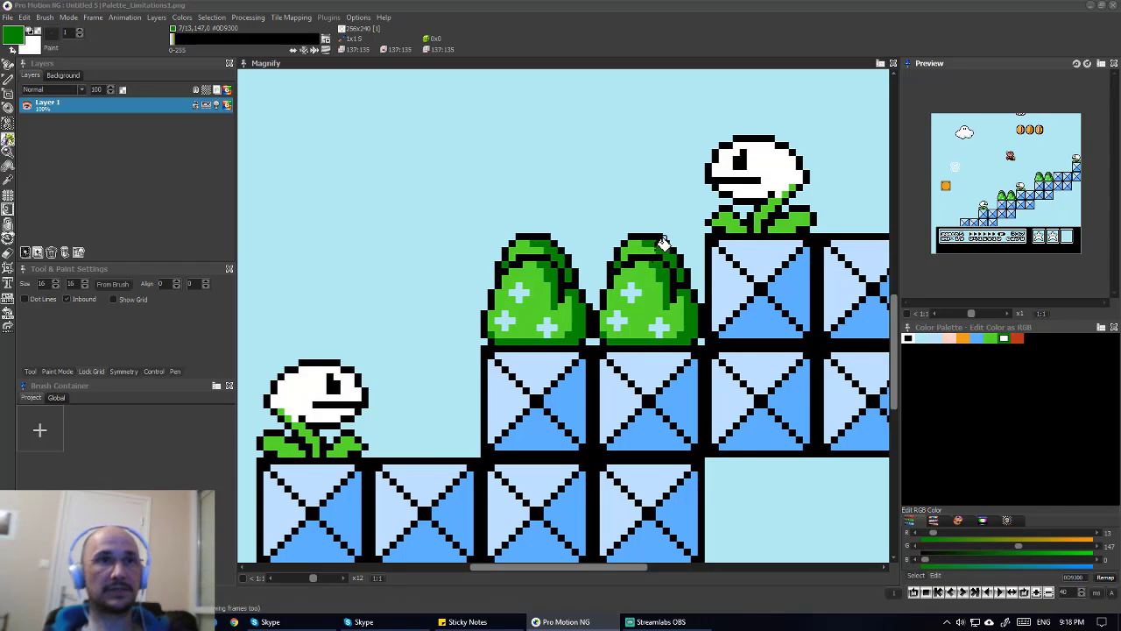
{"action": "left_click", "coordinate": [562, 250]}
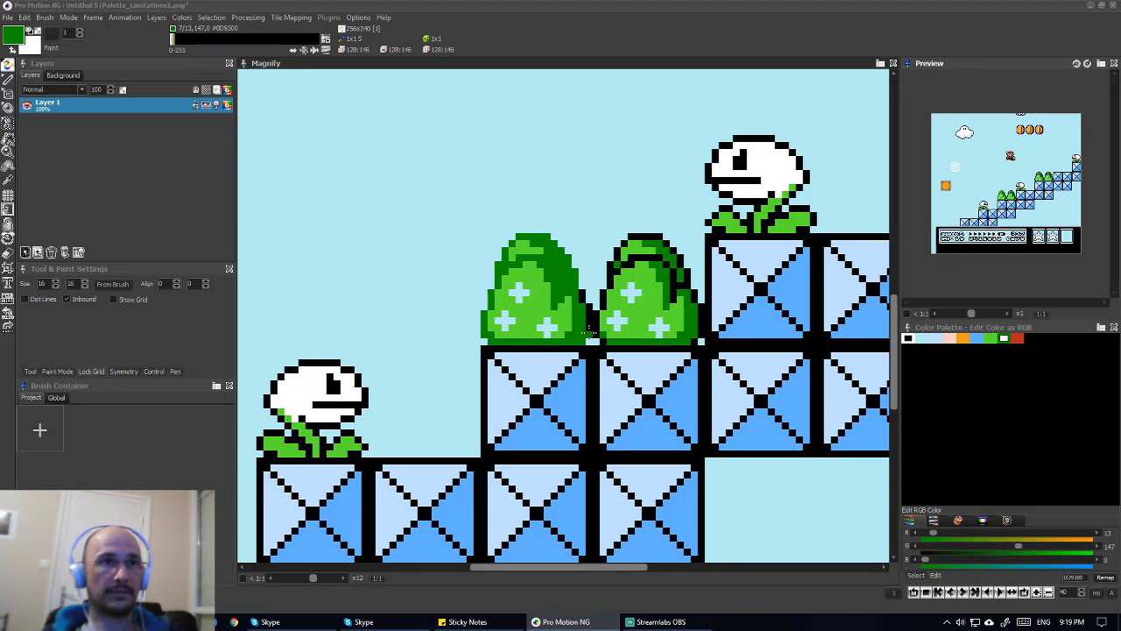
{"action": "key", "text": "d"}
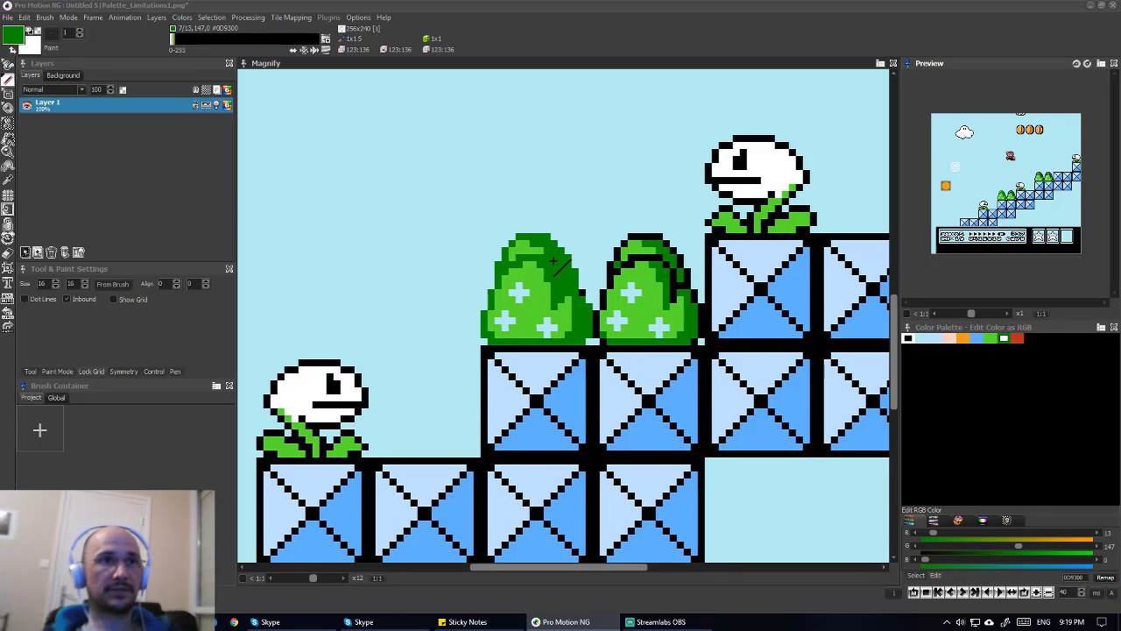
- Scroll up to the coins and cloud, then switch to the Palette_Limitations18 image
{"action": "scroll", "coordinate": [519, 251], "scroll_direction": "down", "scroll_amount": 3}
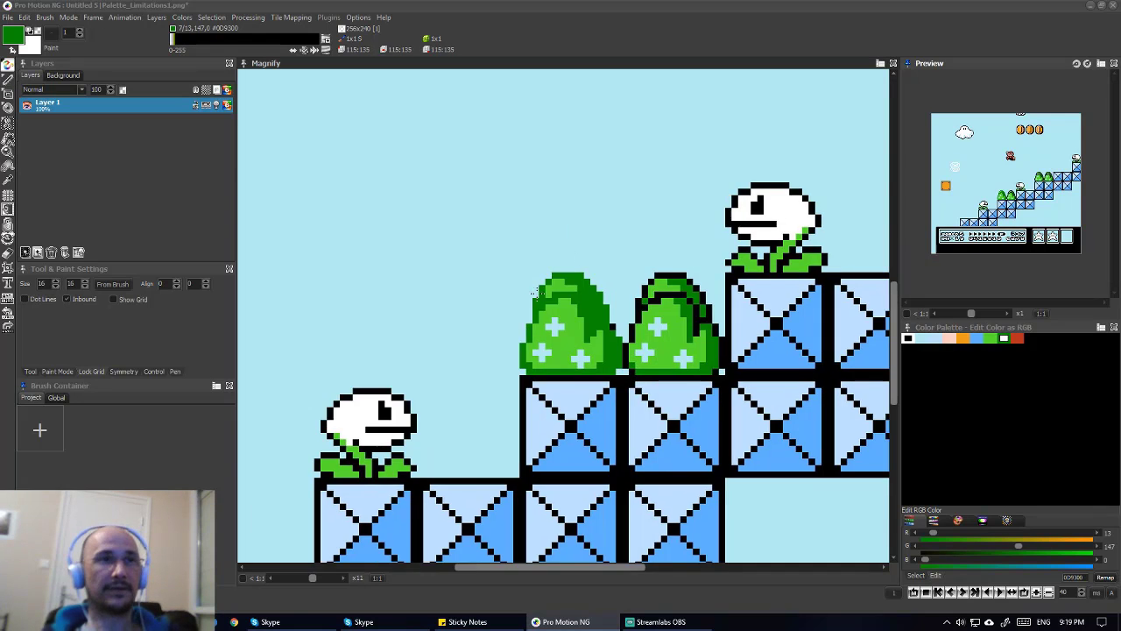
{"action": "scroll", "coordinate": [580, 283], "scroll_direction": "up", "scroll_amount": 1}
{"action": "scroll", "coordinate": [580, 284], "scroll_direction": "up", "scroll_amount": 1}
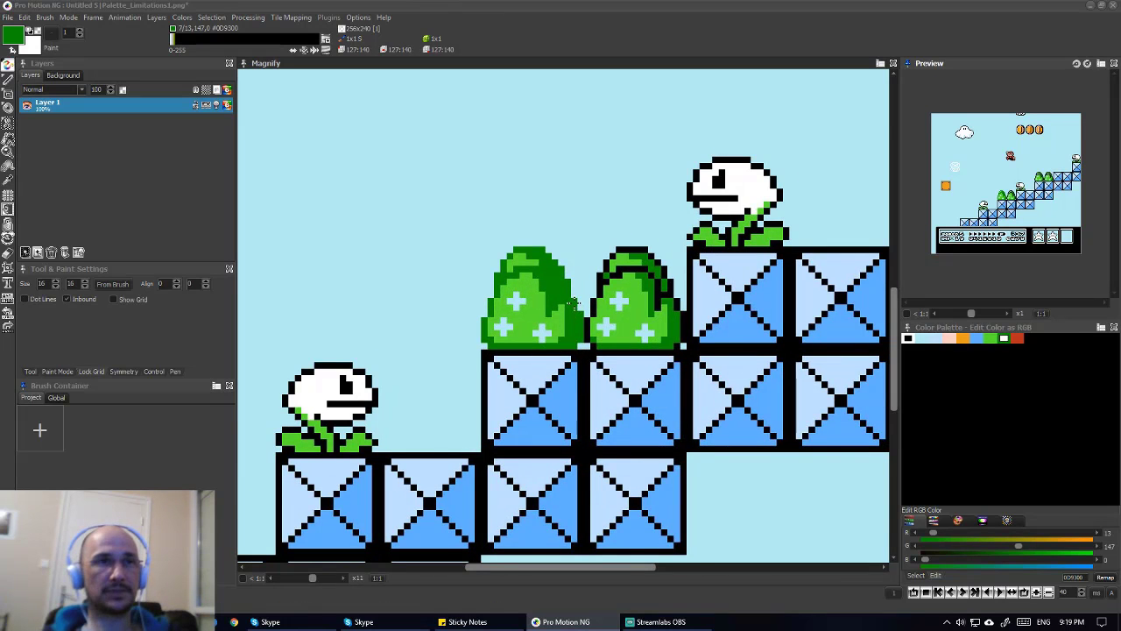
{"action": "scroll", "coordinate": [577, 304], "scroll_direction": "down", "scroll_amount": 4}
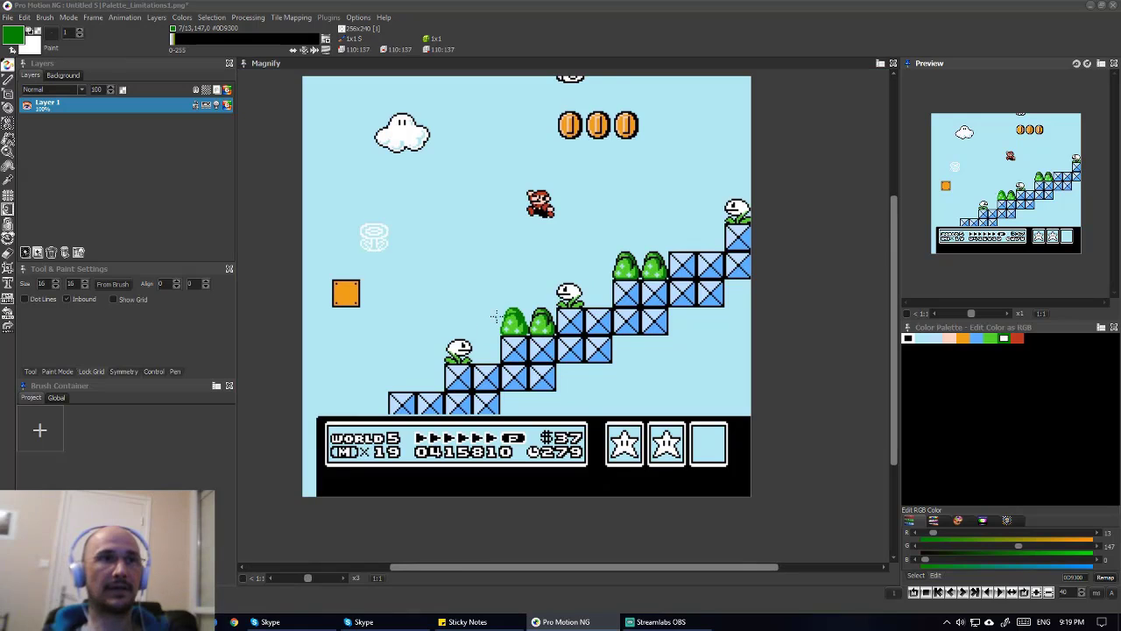
{"action": "scroll", "coordinate": [545, 331], "scroll_direction": "up", "scroll_amount": 1}
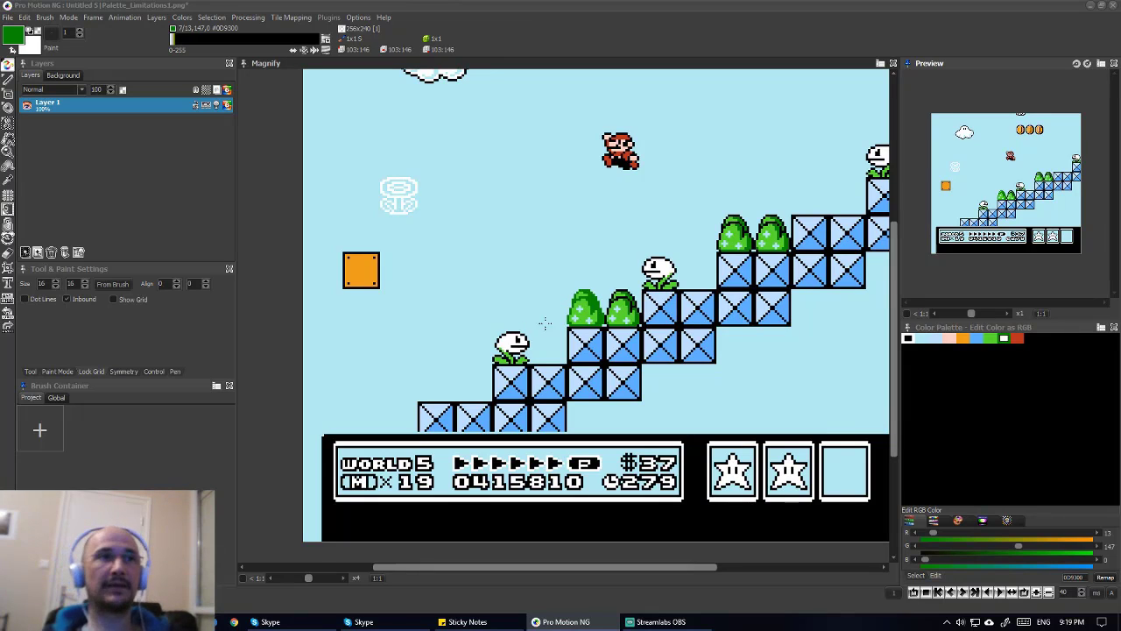
{"action": "scroll", "coordinate": [556, 330], "scroll_direction": "up", "scroll_amount": 1}
{"action": "scroll", "coordinate": [543, 326], "scroll_direction": "up", "scroll_amount": 1}
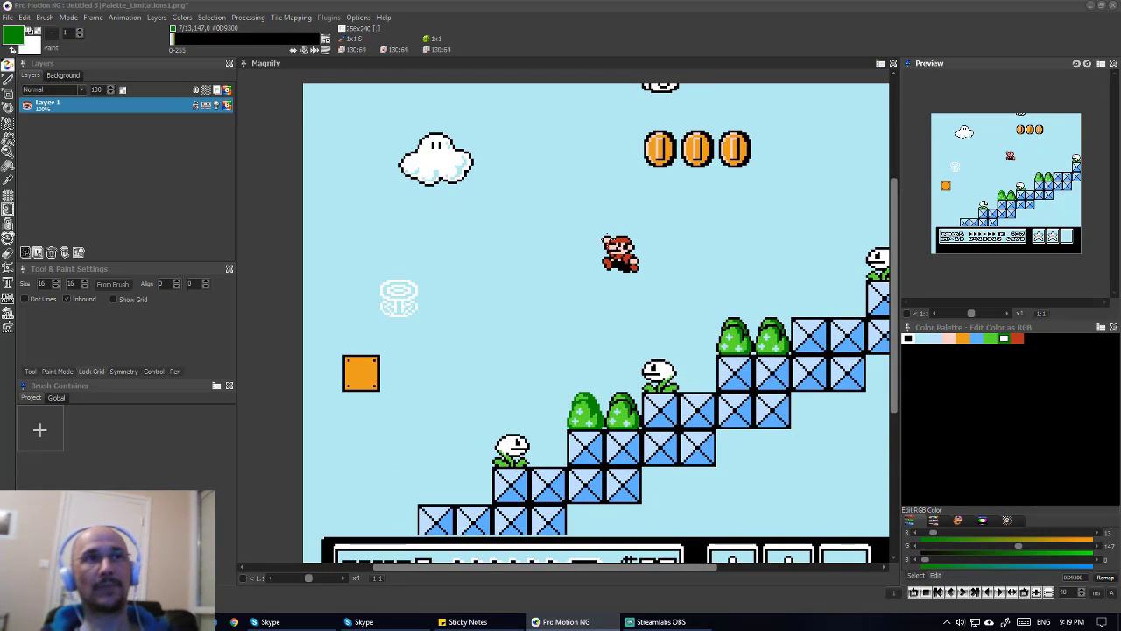
{"action": "key", "text": "ctrl+Tab"}
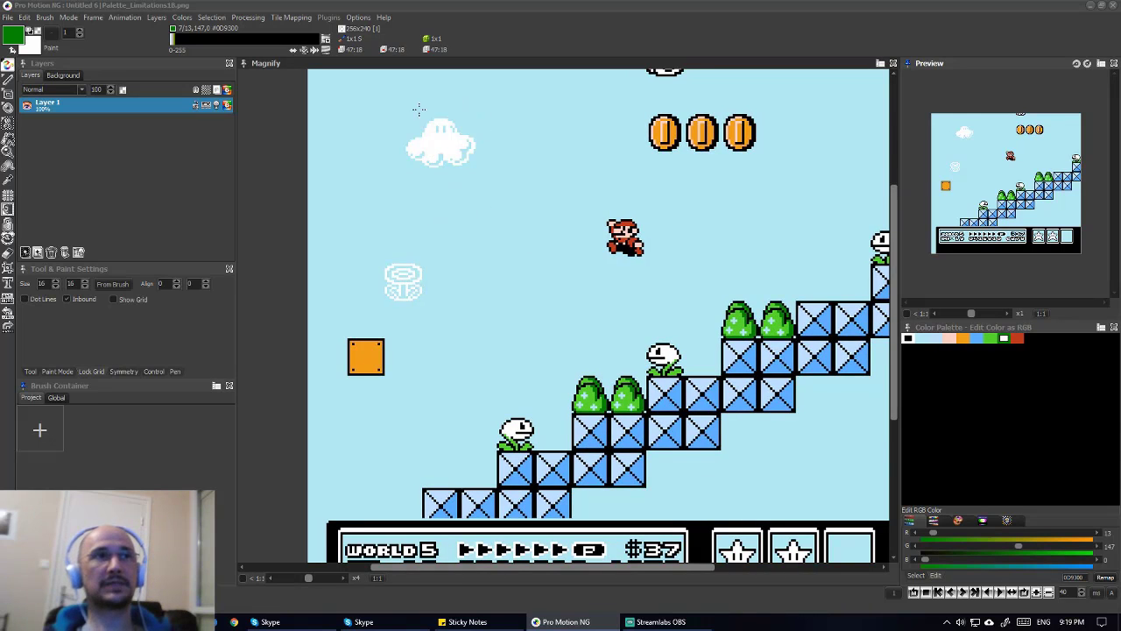
{"action": "key", "text": "ctrl+Tab"}
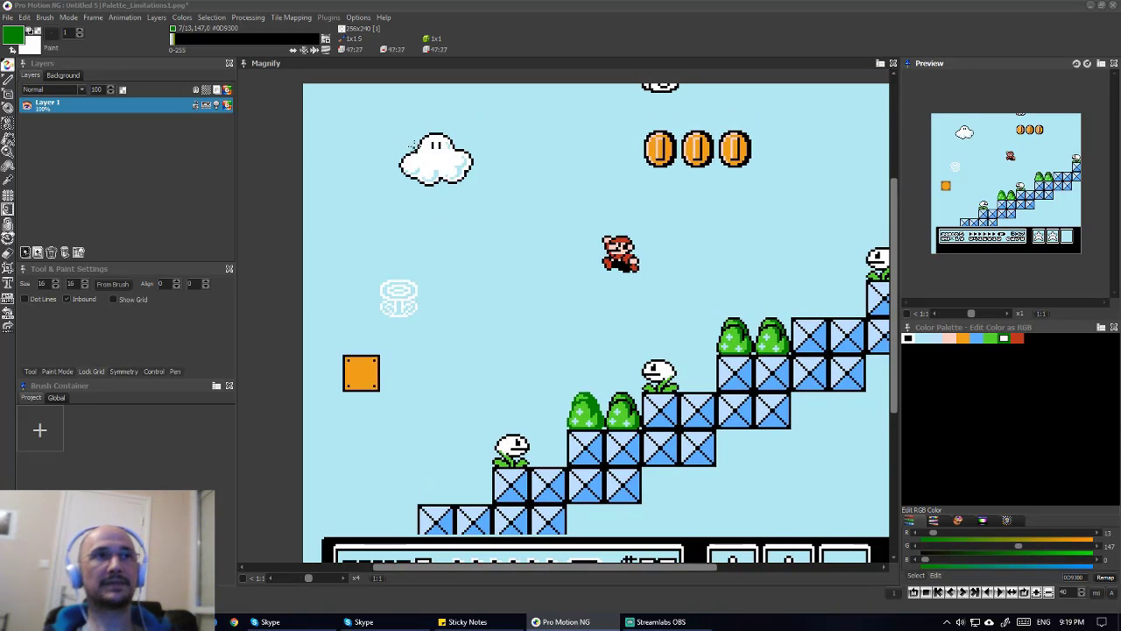
{"action": "key", "text": "ctrl+Tab"}
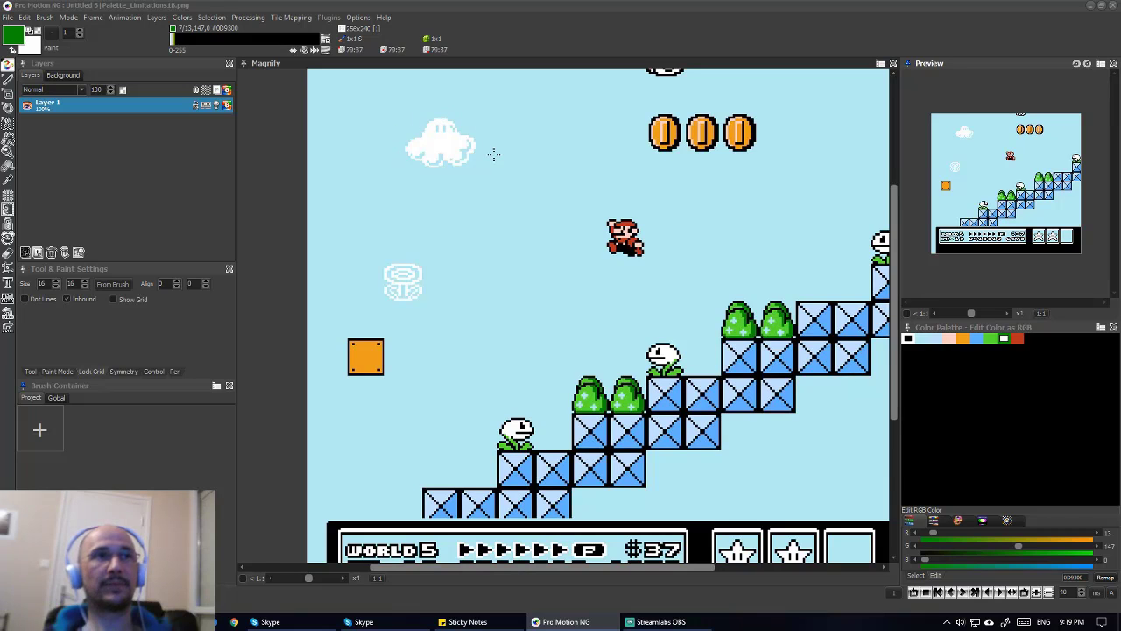
{"action": "key", "text": "ctrl+Tab"}
{"action": "key", "text": "ctrl+Tab"}
{"action": "scroll", "coordinate": [551, 304], "scroll_direction": "up", "scroll_amount": 3}
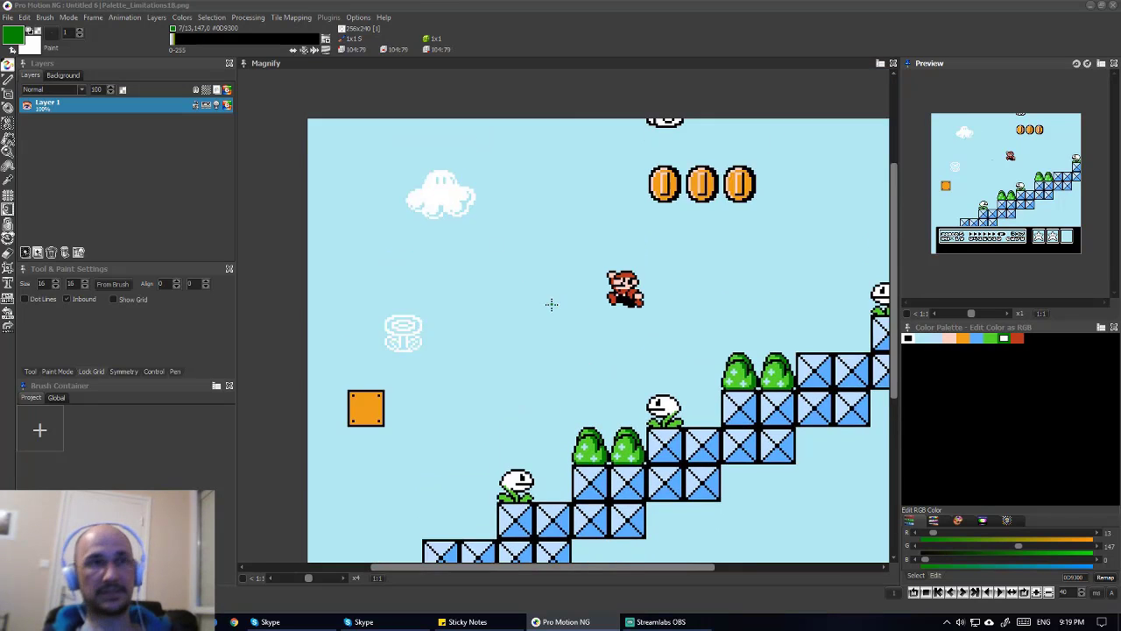
{"action": "scroll", "coordinate": [551, 304], "scroll_direction": "up", "scroll_amount": 3}
{"action": "scroll", "coordinate": [546, 306], "scroll_direction": "down", "scroll_amount": 5}
{"action": "scroll", "coordinate": [526, 301], "scroll_direction": "up", "scroll_amount": 3}
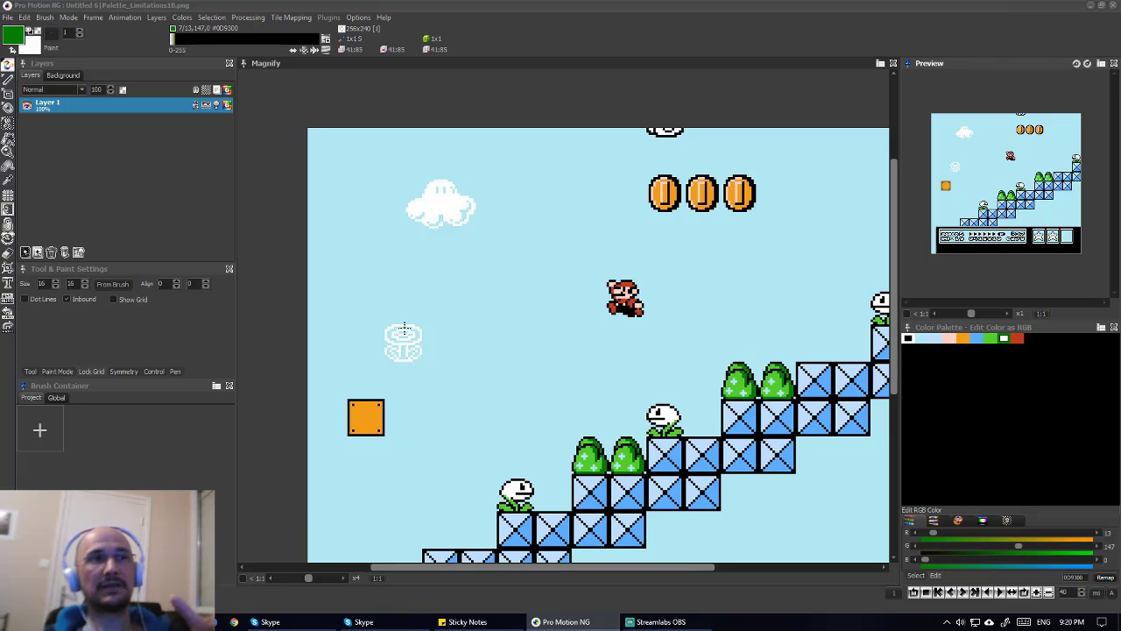
{"action": "key", "text": "r"}
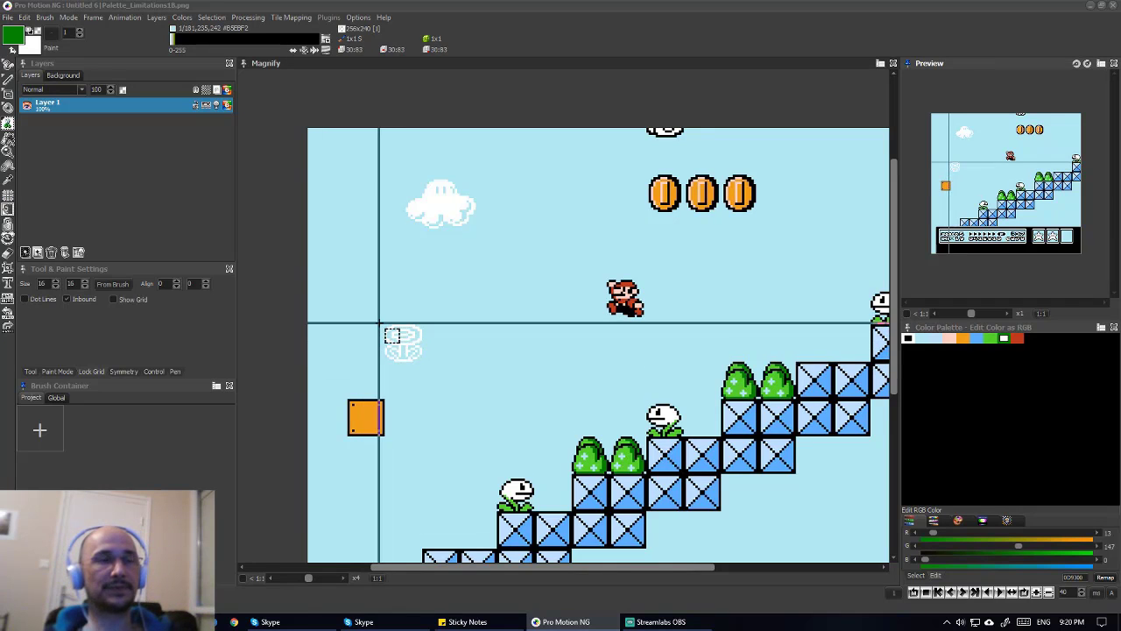
{"action": "left_click_drag", "start_coordinate": [379, 324], "coordinate": [433, 361]}
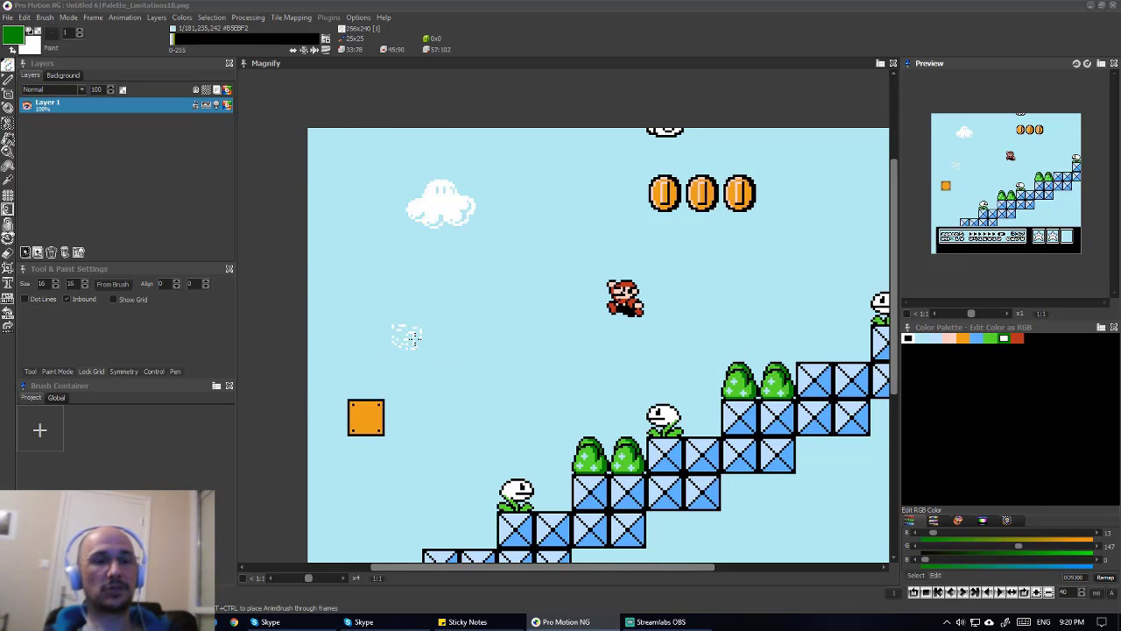
{"action": "left_click", "coordinate": [396, 349]}
{"action": "key", "text": "."}
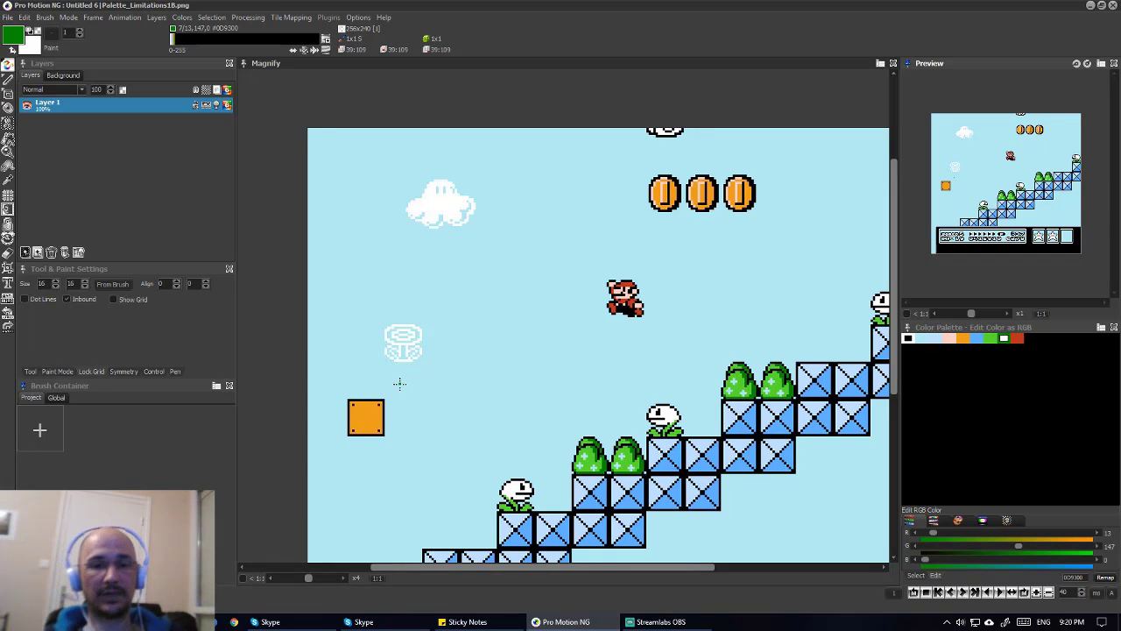
- Scroll the view over the HUD, then switch back to the original Palette_Limitations1 document
{"action": "scroll", "coordinate": [400, 383], "scroll_direction": "down", "scroll_amount": 2}
{"action": "scroll", "coordinate": [400, 383], "scroll_direction": "right", "scroll_amount": 2}
{"action": "scroll", "coordinate": [399, 383], "scroll_direction": "up", "scroll_amount": 2}
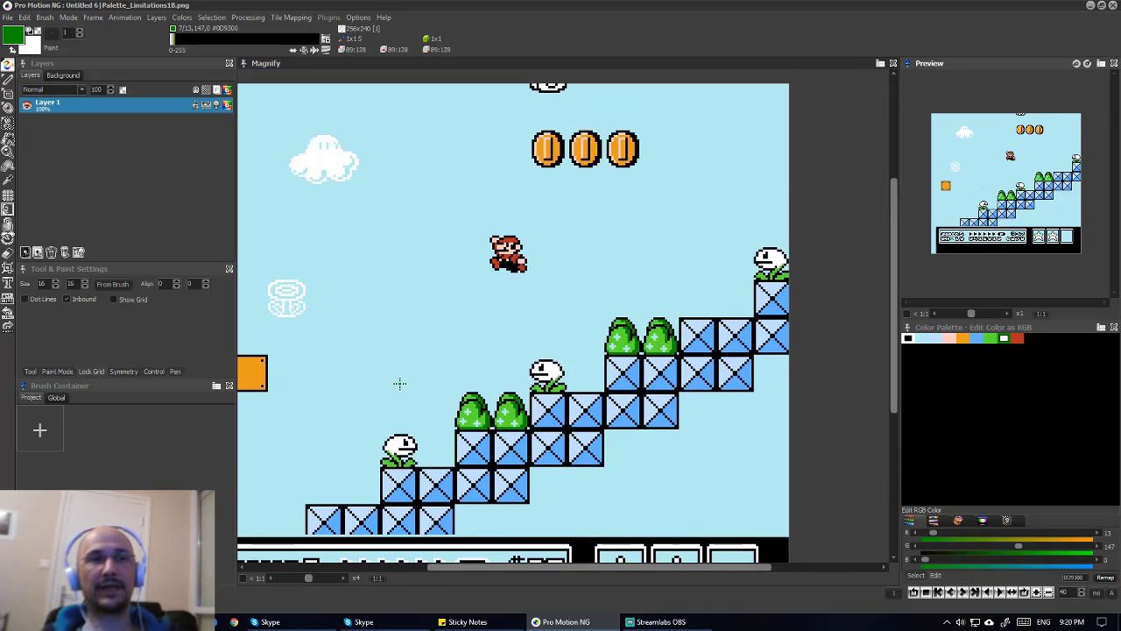
{"action": "scroll", "coordinate": [400, 383], "scroll_direction": "down", "scroll_amount": 1}
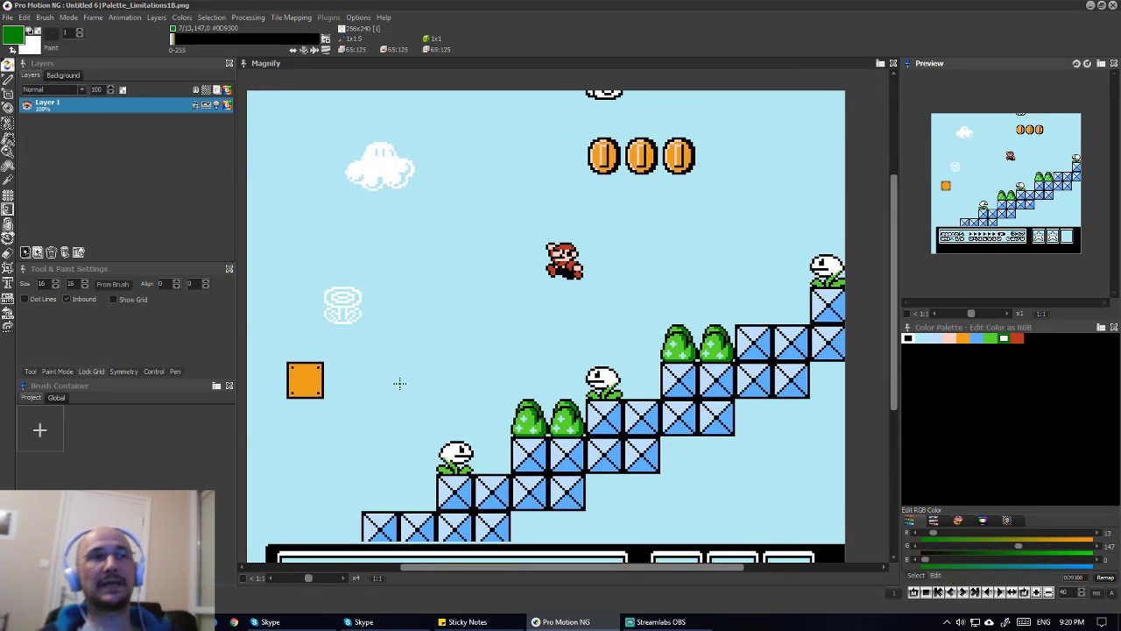
{"action": "scroll", "coordinate": [400, 382], "scroll_direction": "down", "scroll_amount": 1}
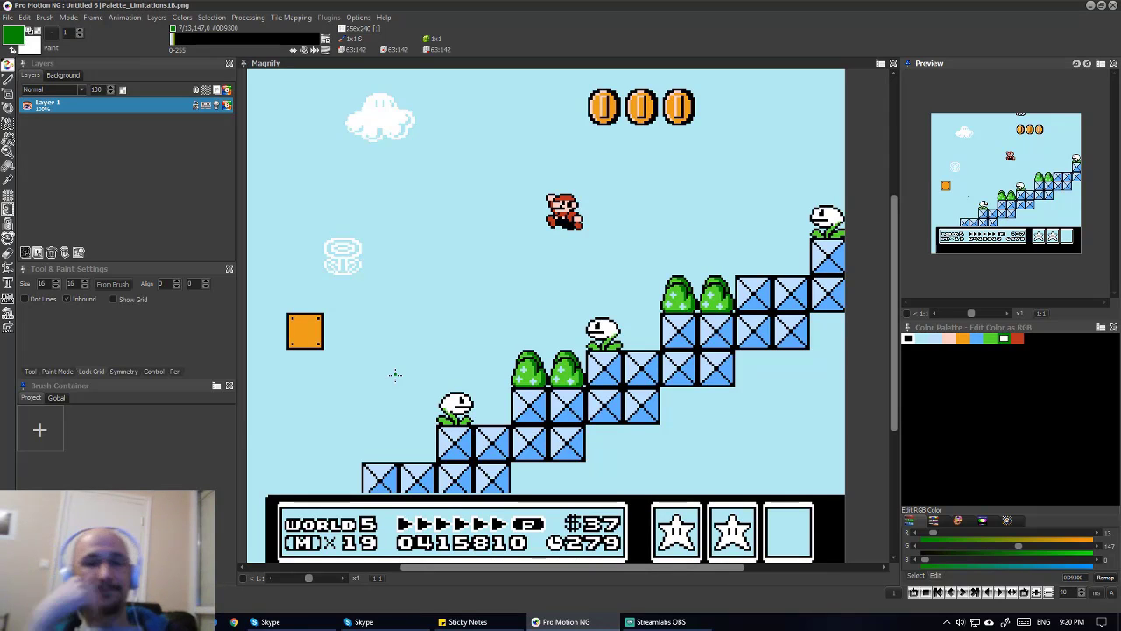
{"action": "key", "text": "ctrl+Tab"}
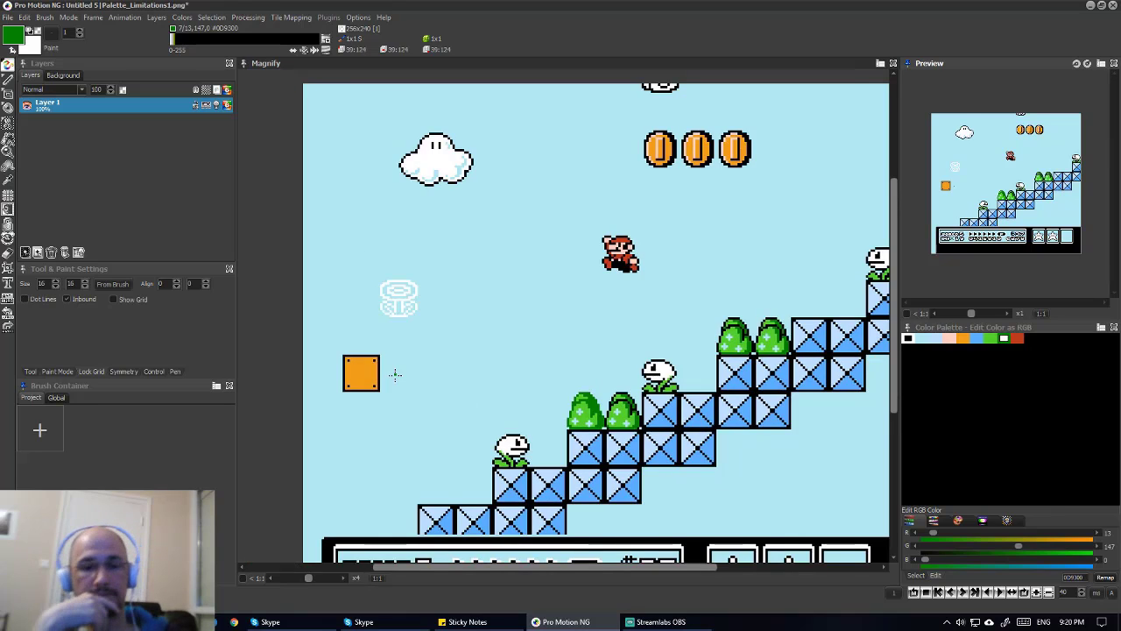
{"action": "scroll", "coordinate": [396, 375], "scroll_direction": "right", "scroll_amount": 1}
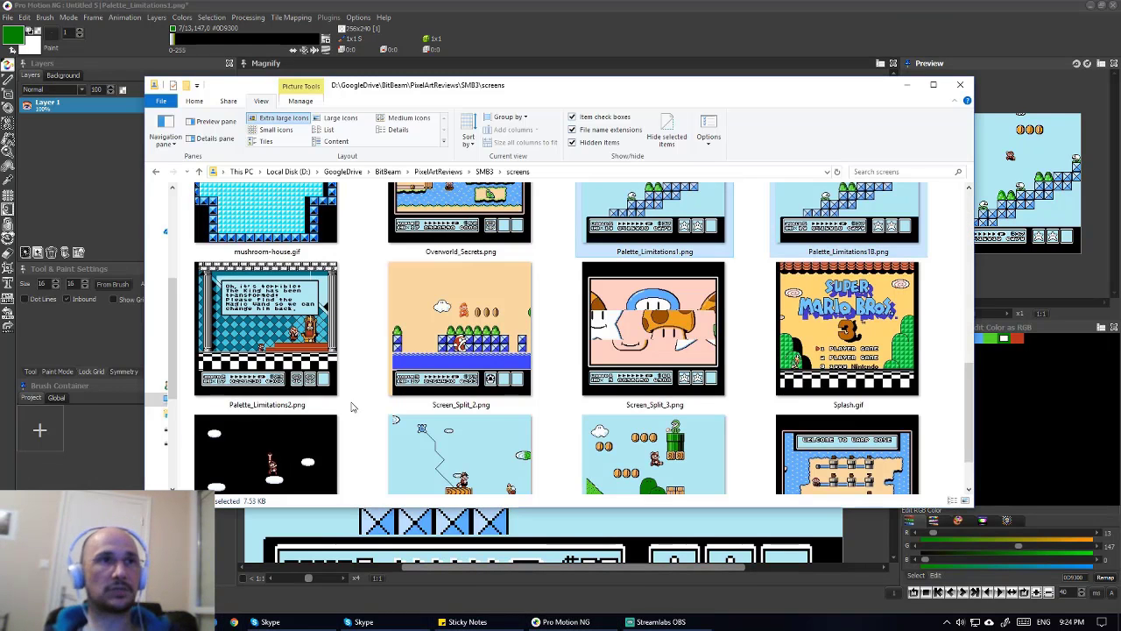
- Drag Boss_Battle.png from the SMB3 screens folder onto Pro Motion NG and confirm the import
{"action": "scroll", "coordinate": [385, 381], "scroll_direction": "down", "scroll_amount": 3}
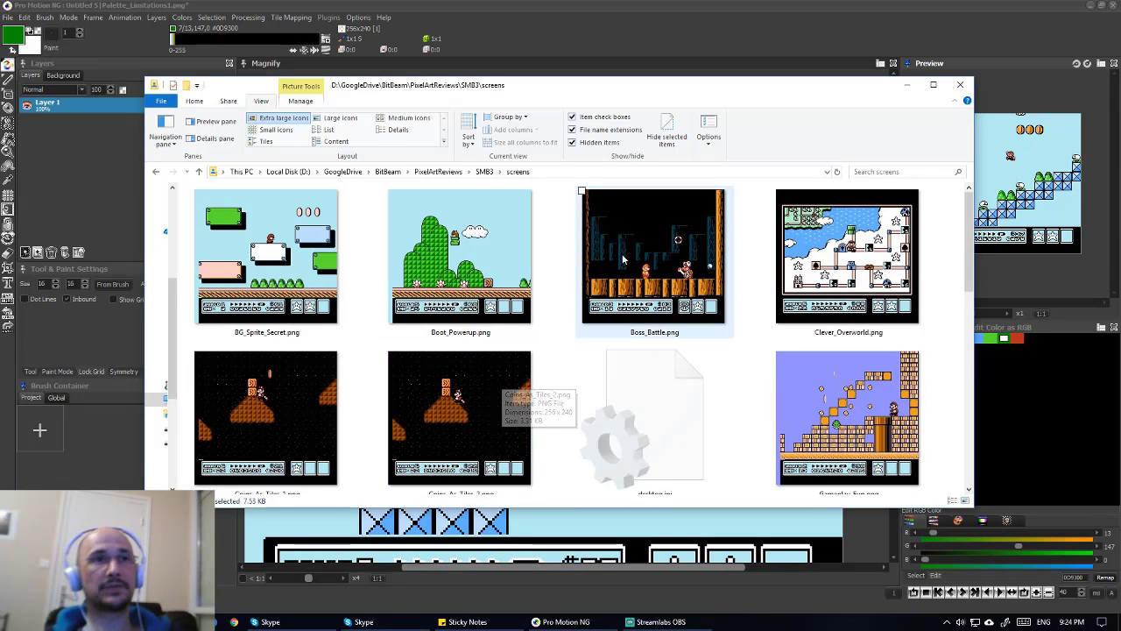
{"action": "left_click_drag", "start_coordinate": [635, 298], "coordinate": [722, 519]}
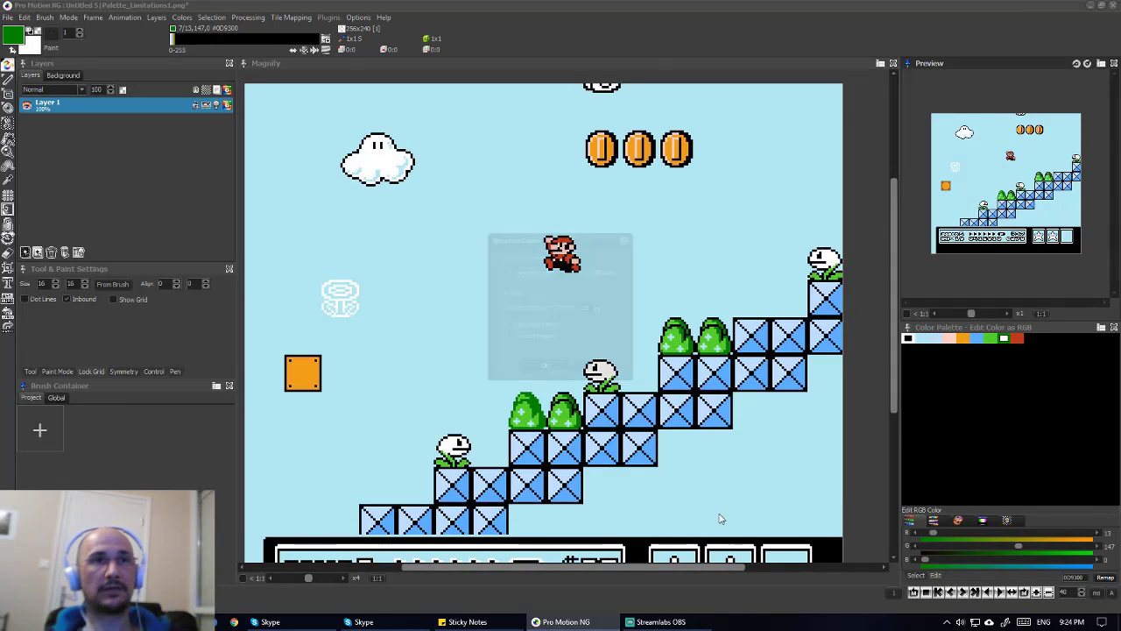
{"action": "left_click", "coordinate": [543, 369]}
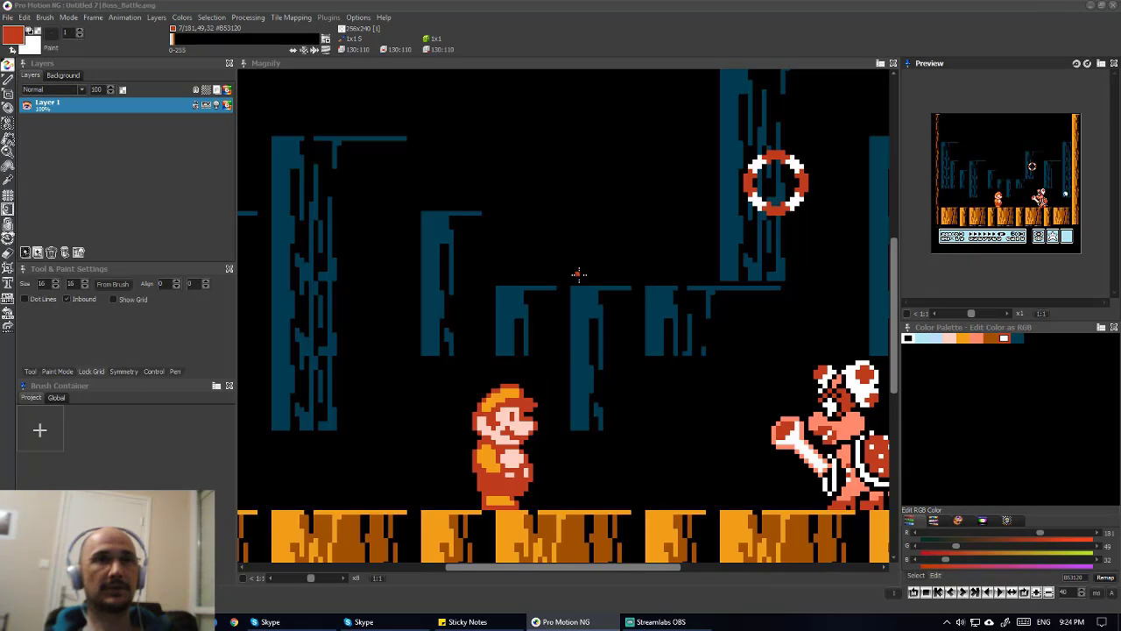
- Pick black from the background as drawing colour and pan around Boss_Battle.png at x6 zoom
{"action": "left_click", "coordinate": [640, 305]}
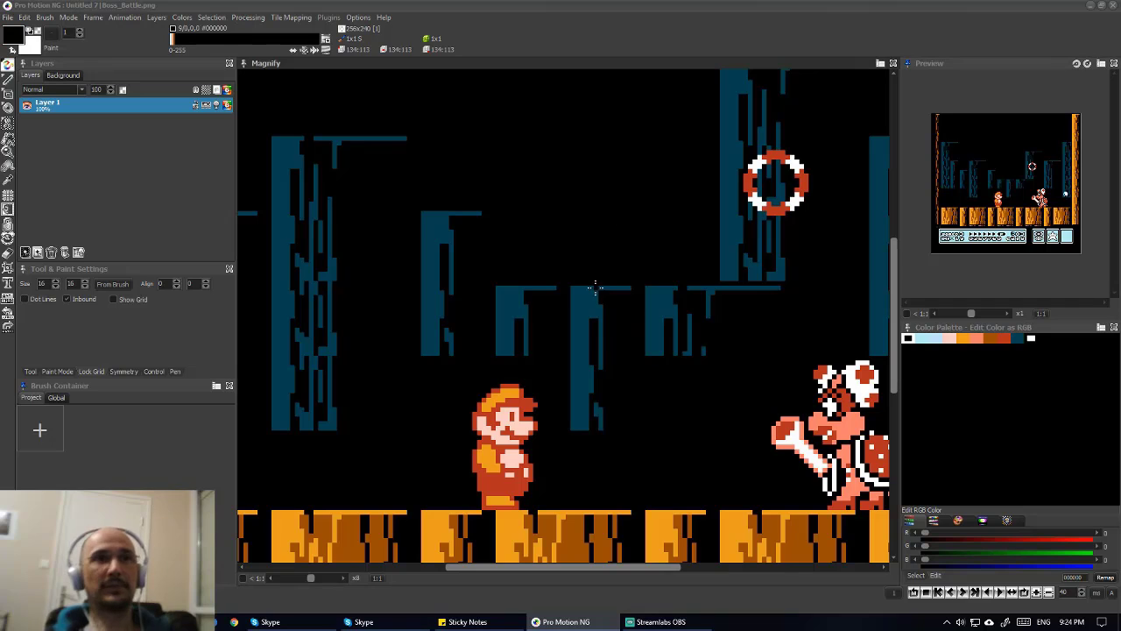
{"action": "scroll", "coordinate": [594, 290], "scroll_direction": "up", "scroll_amount": 2}
{"action": "scroll", "coordinate": [594, 290], "scroll_direction": "up", "scroll_amount": 1}
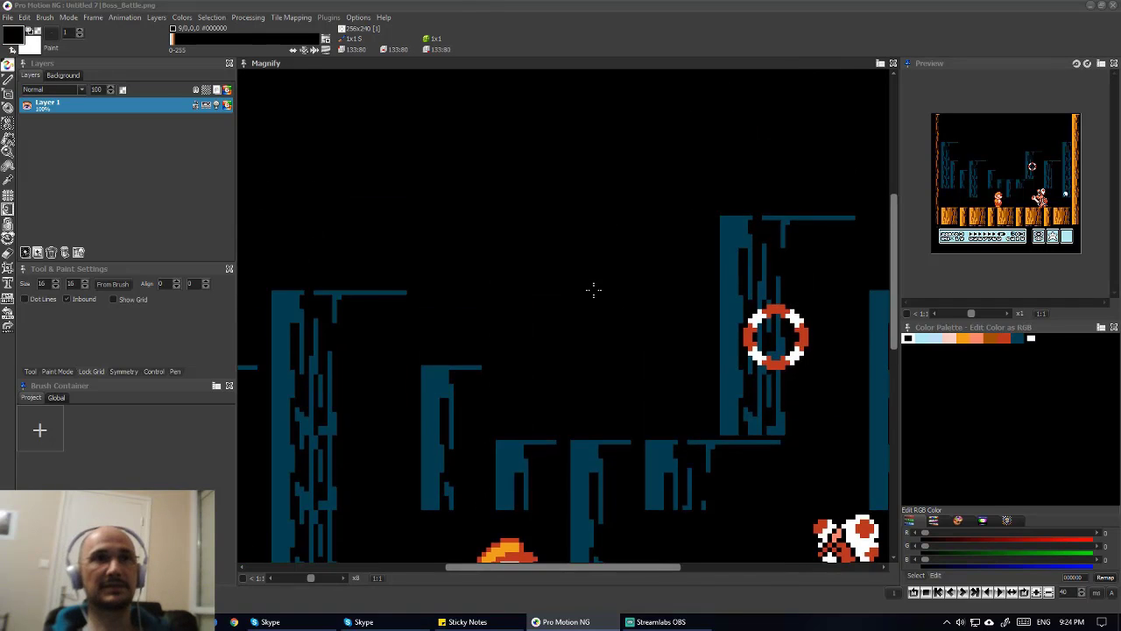
{"action": "scroll", "coordinate": [594, 290], "scroll_direction": "left", "scroll_amount": 5}
{"action": "scroll", "coordinate": [541, 377], "scroll_direction": "down", "scroll_amount": 1}
{"action": "scroll", "coordinate": [540, 376], "scroll_direction": "down", "scroll_amount": 1}
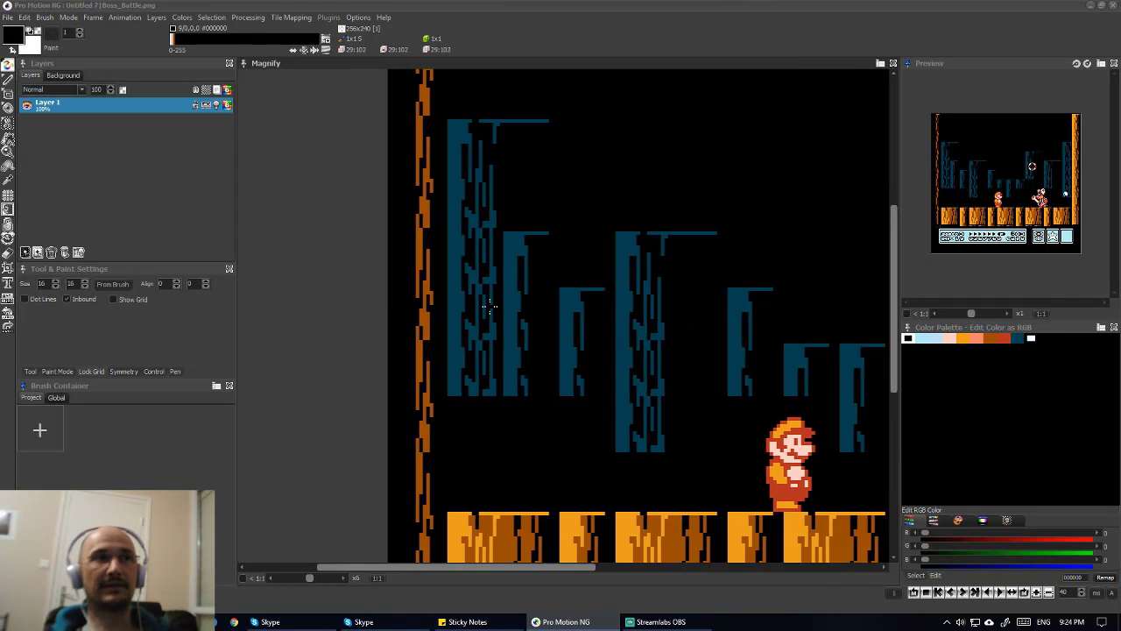
{"action": "scroll", "coordinate": [570, 333], "scroll_direction": "right", "scroll_amount": 3}
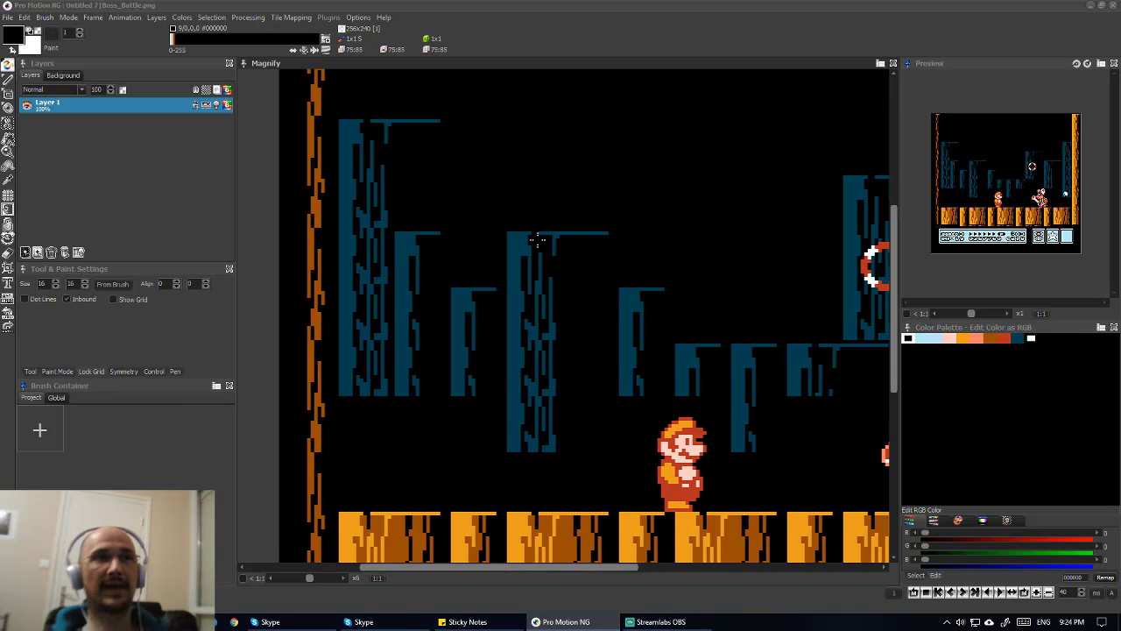
{"action": "scroll", "coordinate": [428, 315], "scroll_direction": "right", "scroll_amount": 5}
{"action": "scroll", "coordinate": [478, 345], "scroll_direction": "down", "scroll_amount": 1}
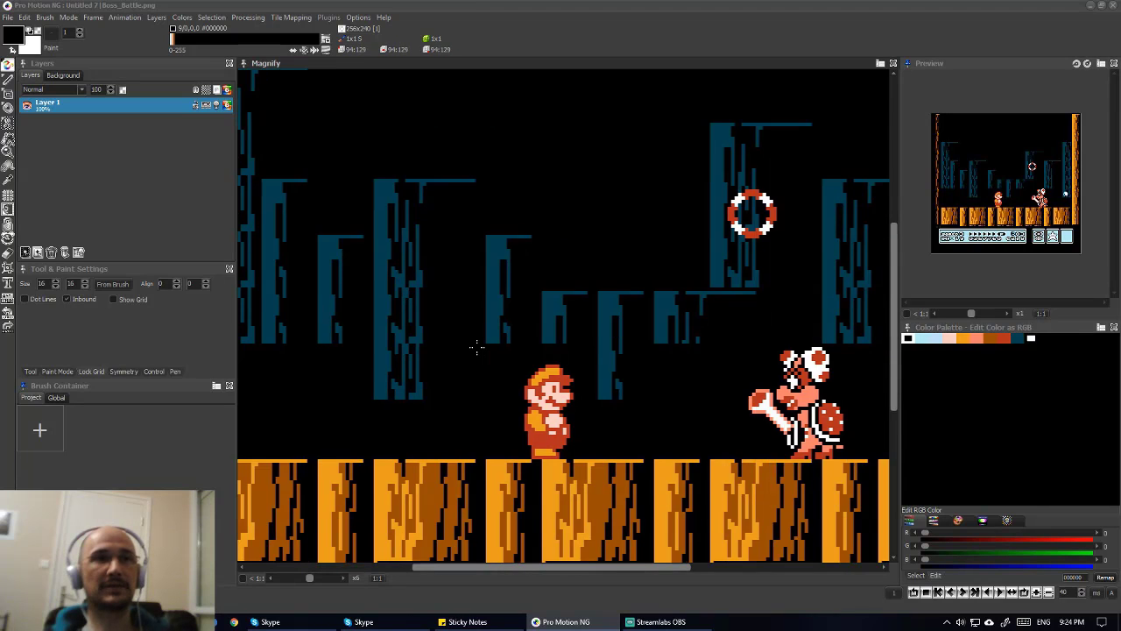
{"action": "scroll", "coordinate": [568, 339], "scroll_direction": "right", "scroll_amount": 1}
{"action": "scroll", "coordinate": [567, 338], "scroll_direction": "up", "scroll_amount": 3}
{"action": "scroll", "coordinate": [568, 337], "scroll_direction": "left", "scroll_amount": 2}
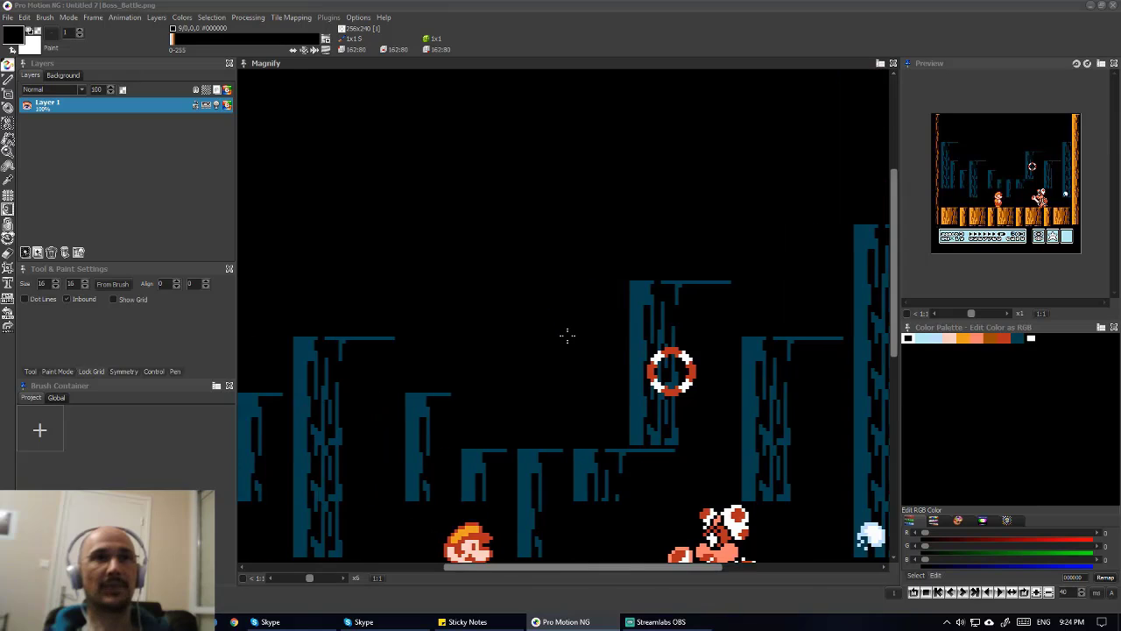
{"action": "scroll", "coordinate": [568, 336], "scroll_direction": "down", "scroll_amount": 2}
{"action": "scroll", "coordinate": [568, 335], "scroll_direction": "down", "scroll_amount": 2}
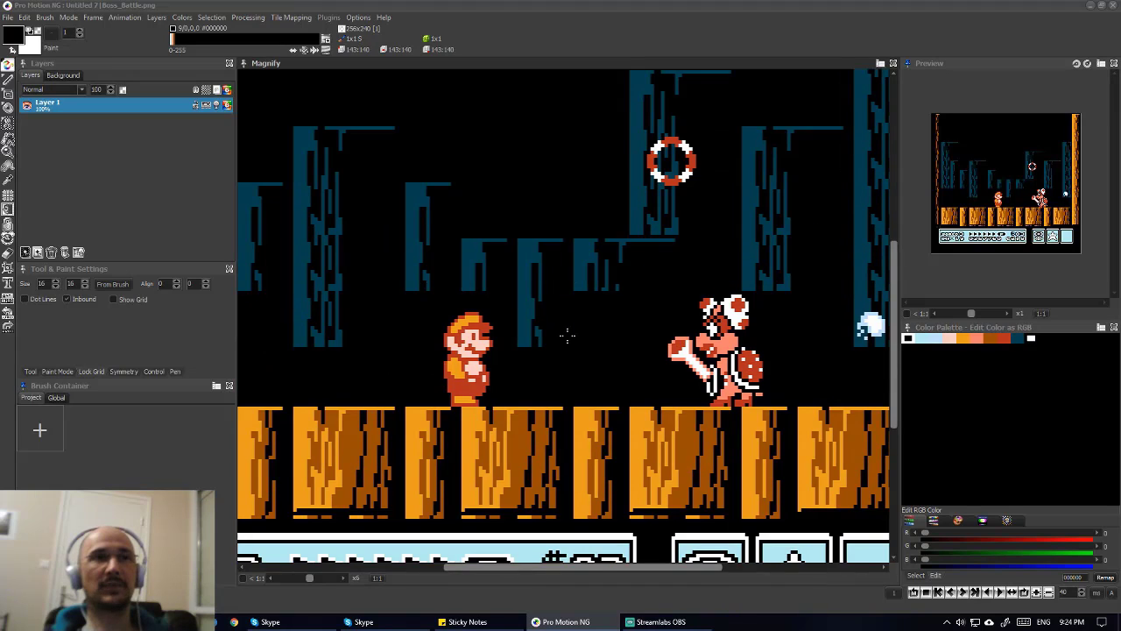
{"action": "scroll", "coordinate": [567, 336], "scroll_direction": "up", "scroll_amount": 2}
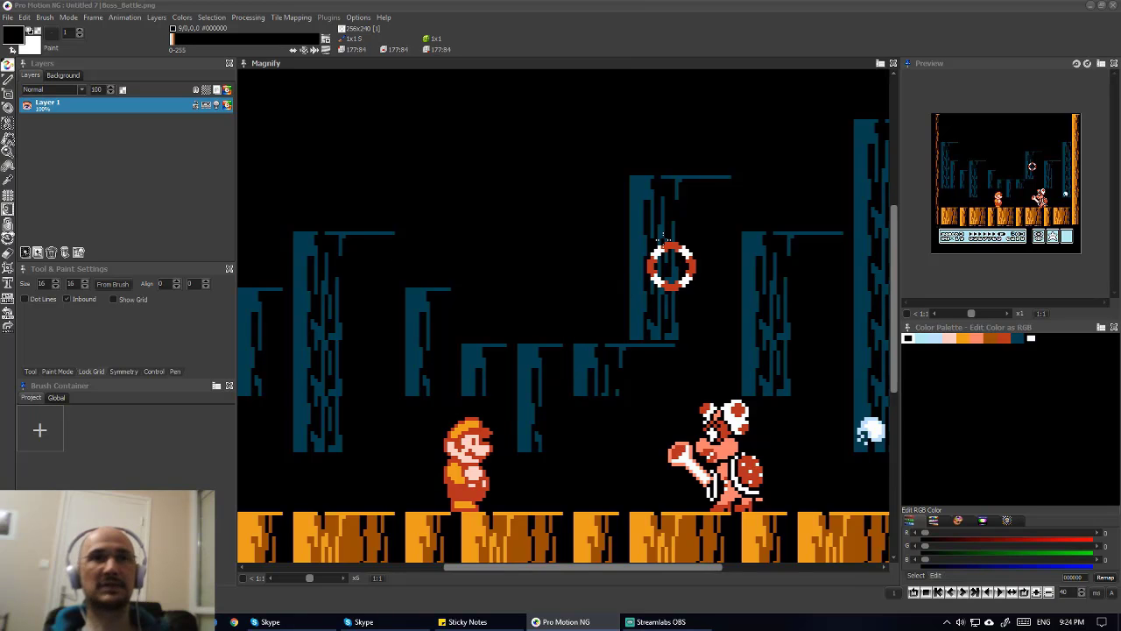
{"action": "scroll", "coordinate": [591, 245], "scroll_direction": "left", "scroll_amount": 5}
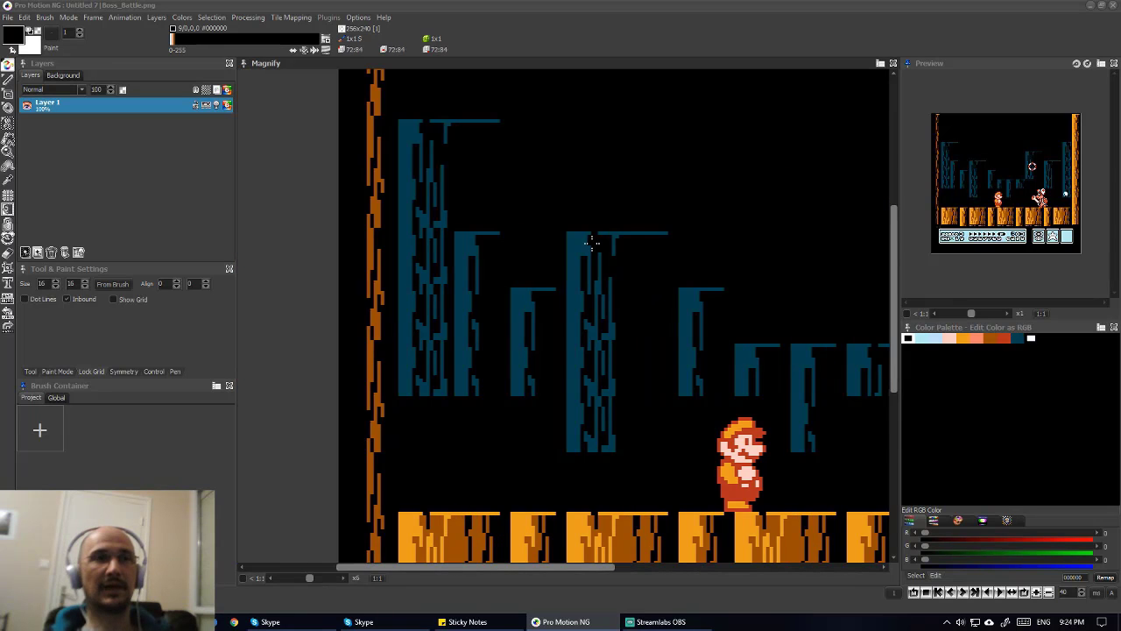
{"action": "scroll", "coordinate": [591, 245], "scroll_direction": "right", "scroll_amount": 2}
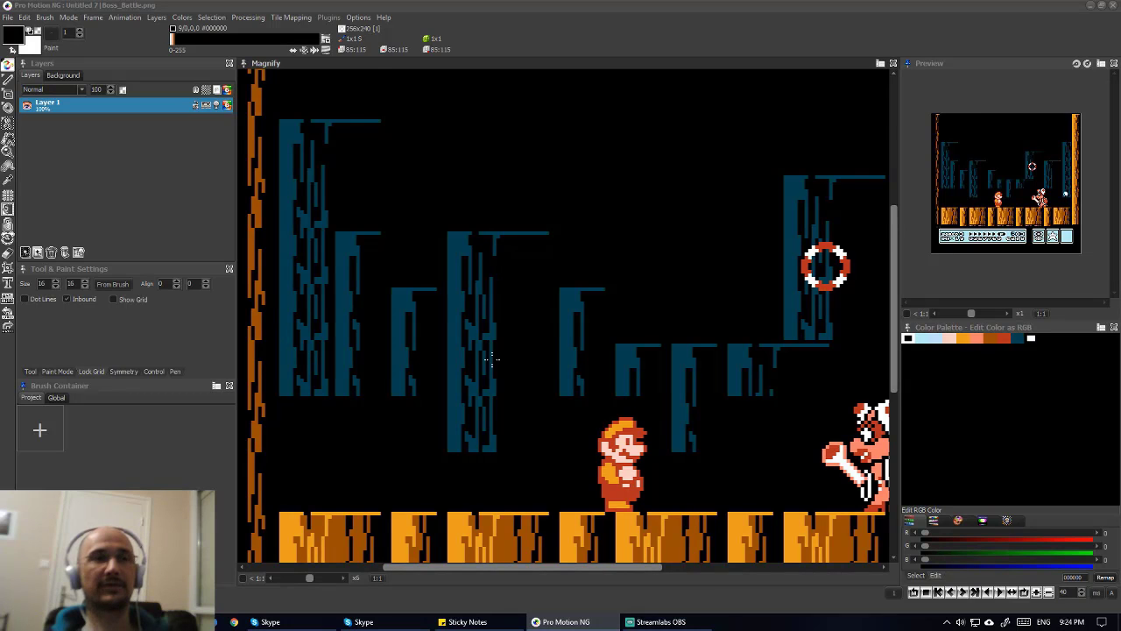
{"action": "scroll", "coordinate": [456, 350], "scroll_direction": "down", "scroll_amount": 2}
{"action": "scroll", "coordinate": [438, 353], "scroll_direction": "left", "scroll_amount": 2}
{"action": "scroll", "coordinate": [438, 353], "scroll_direction": "right", "scroll_amount": 2}
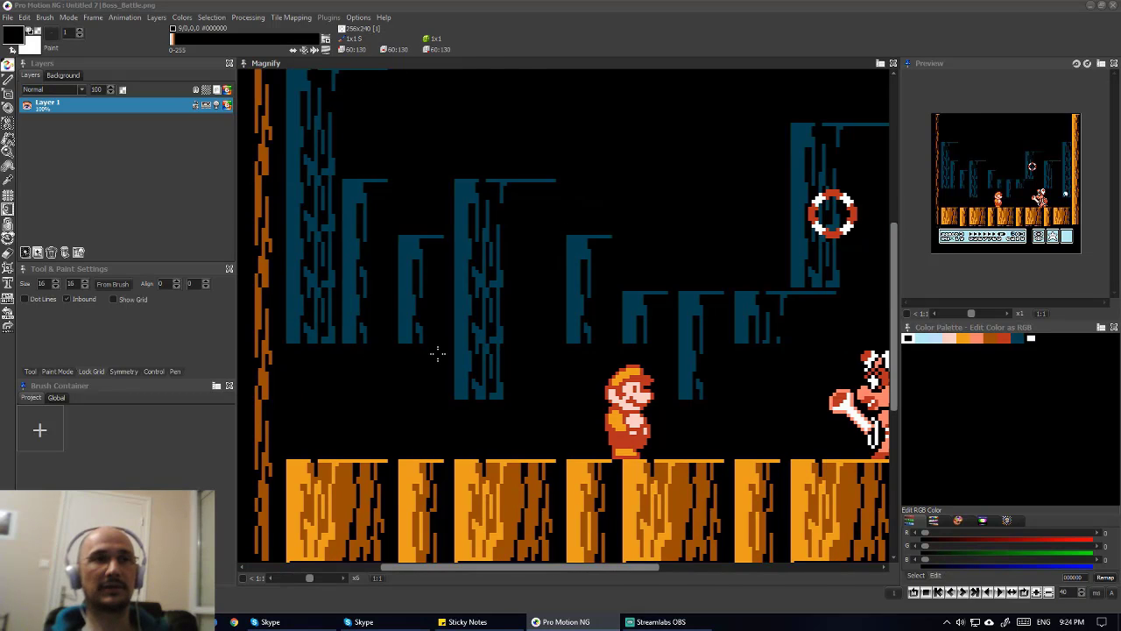
{"action": "scroll", "coordinate": [577, 293], "scroll_direction": "right", "scroll_amount": 3}
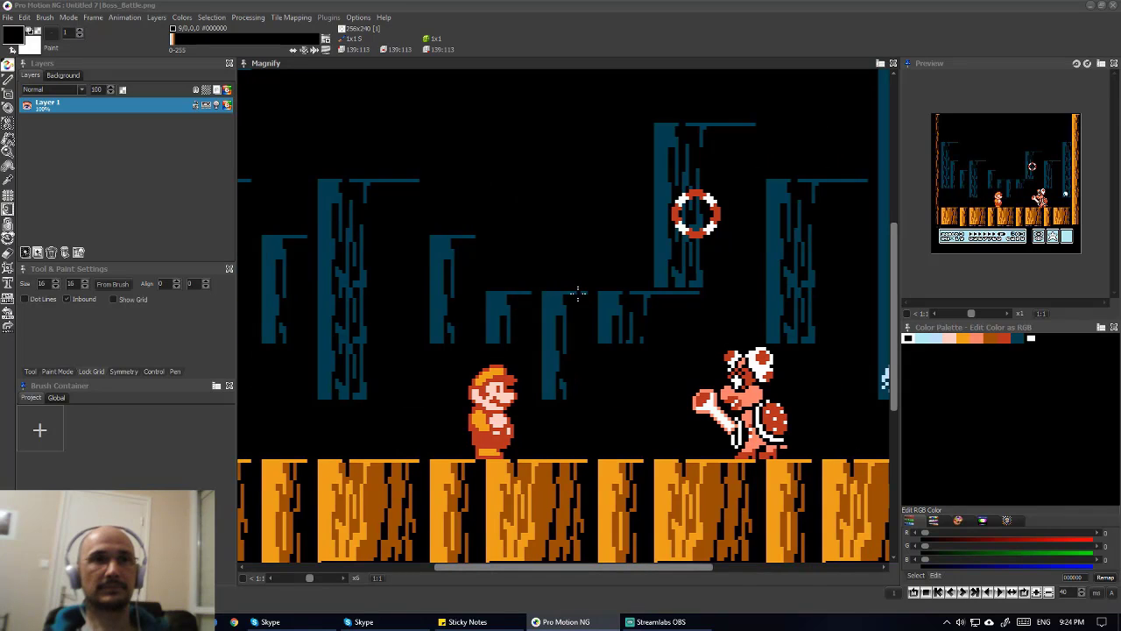
{"action": "scroll", "coordinate": [576, 293], "scroll_direction": "right", "scroll_amount": 3}
{"action": "scroll", "coordinate": [577, 294], "scroll_direction": "down", "scroll_amount": 2}
{"action": "scroll", "coordinate": [577, 293], "scroll_direction": "left", "scroll_amount": 2}
{"action": "scroll", "coordinate": [576, 294], "scroll_direction": "up", "scroll_amount": 2}
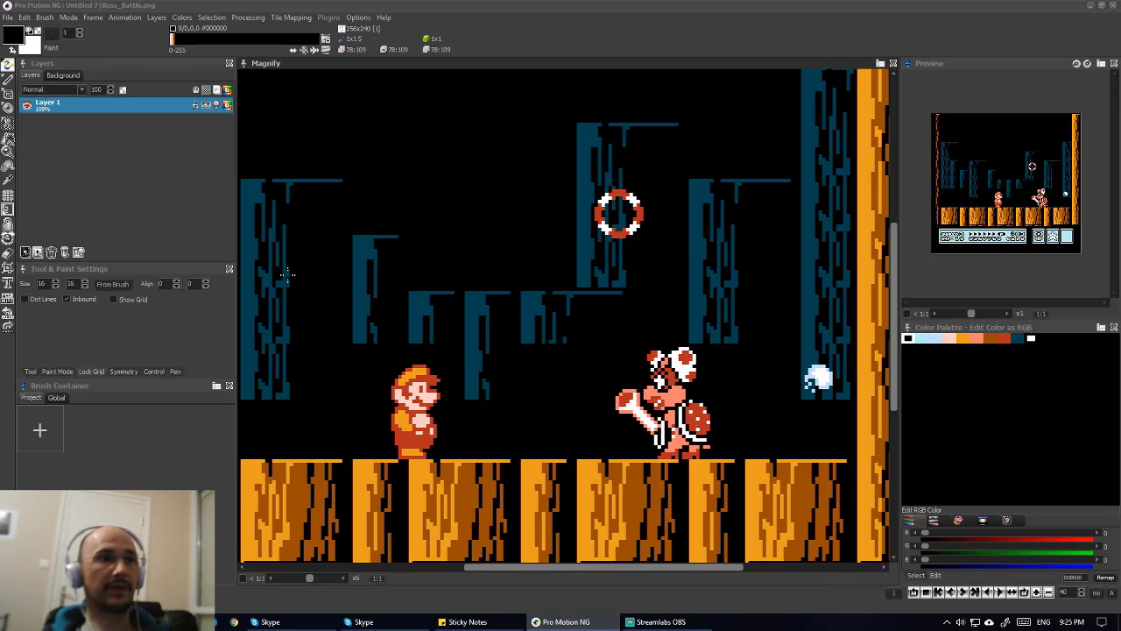
- Open the File menu
{"action": "left_click", "coordinate": [7, 16]}
{"action": "mouse_move", "coordinate": [24, 17]}
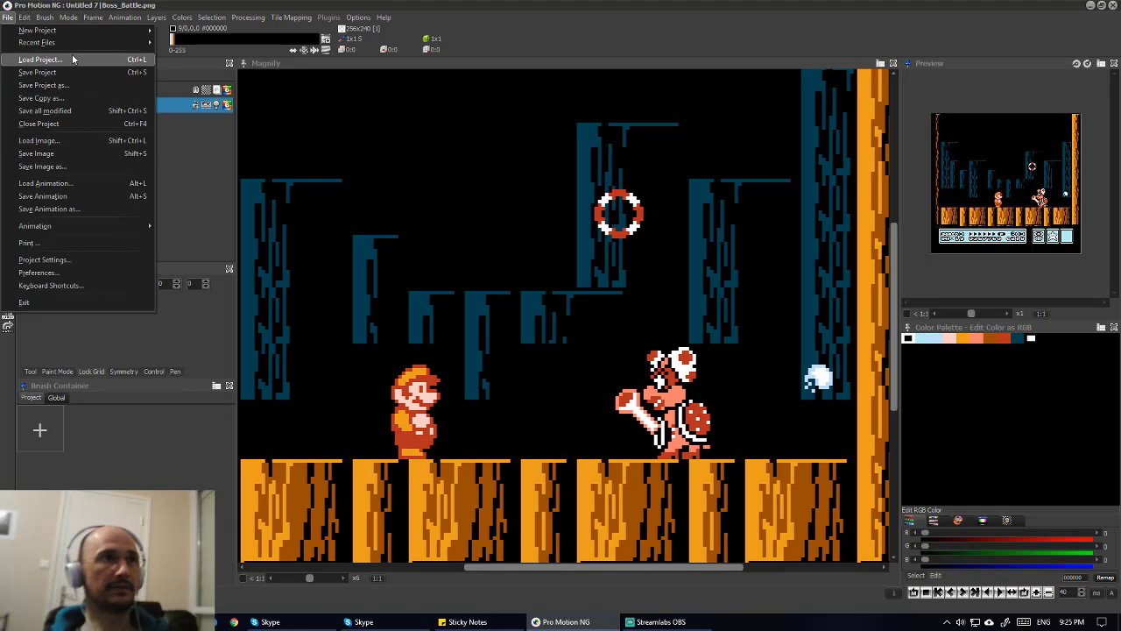
- Create a new project using the Nintendo Entertainment System (Generic) preset
{"action": "mouse_move", "coordinate": [79, 28]}
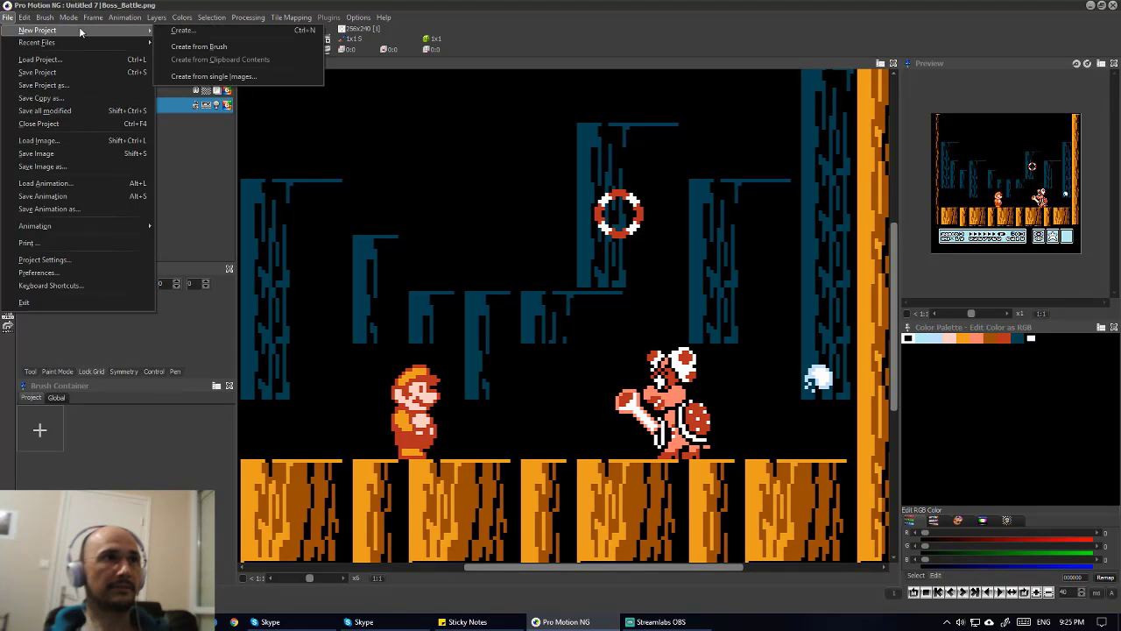
{"action": "left_click", "coordinate": [211, 30]}
{"action": "left_click", "coordinate": [596, 210]}
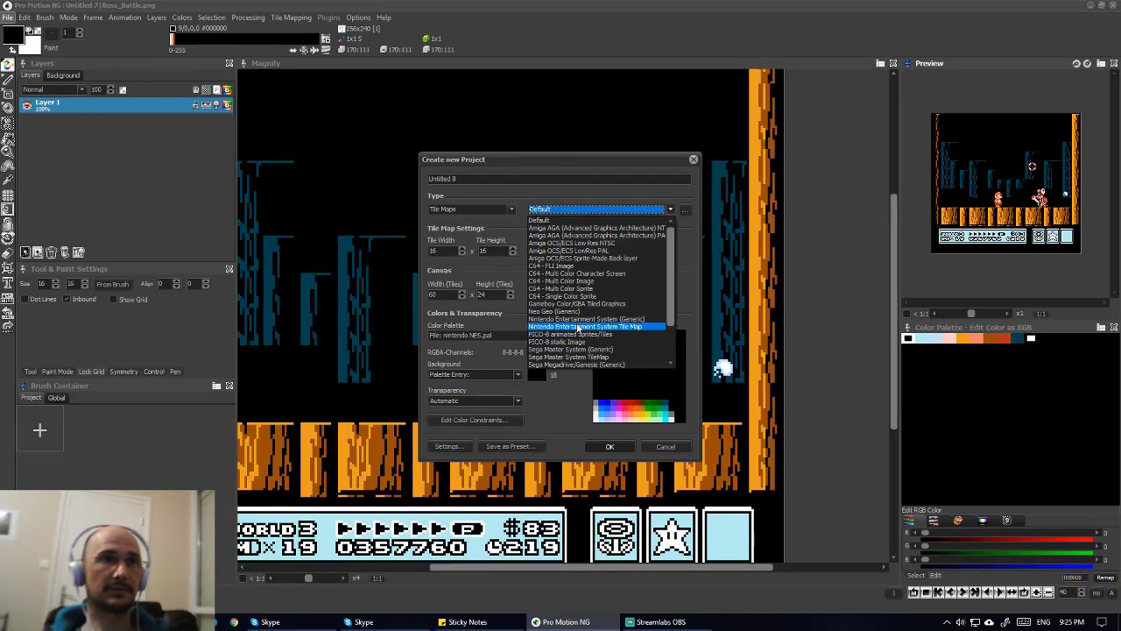
{"action": "left_click", "coordinate": [591, 320]}
{"action": "left_click", "coordinate": [612, 403]}
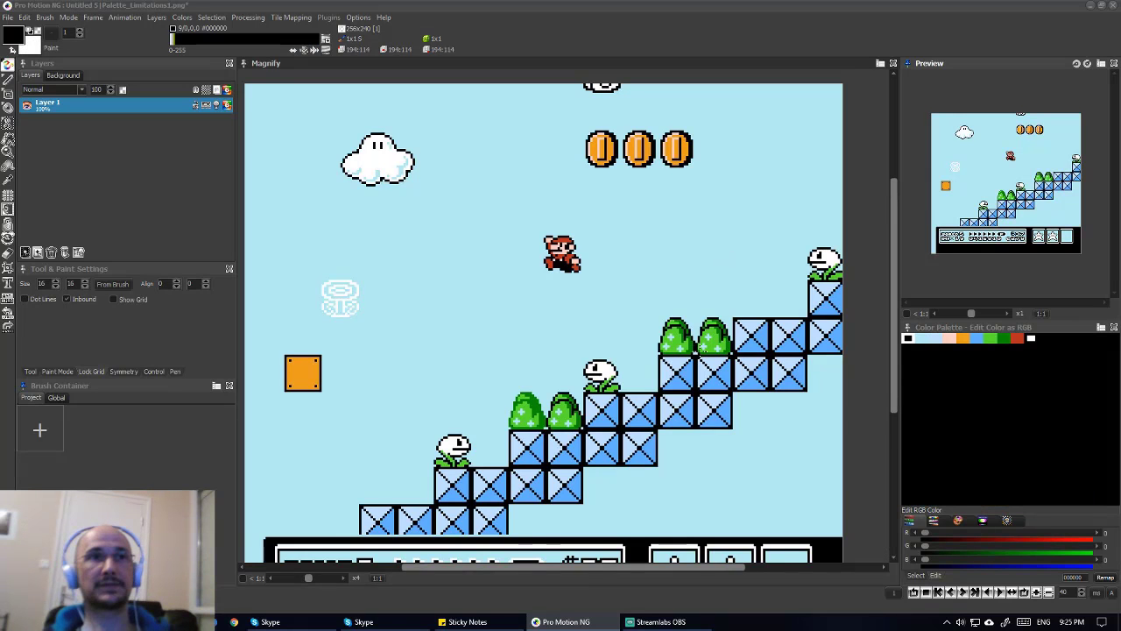
- Close the Palette_Limitations1 image without saving its changes
{"action": "left_click", "coordinate": [893, 63]}
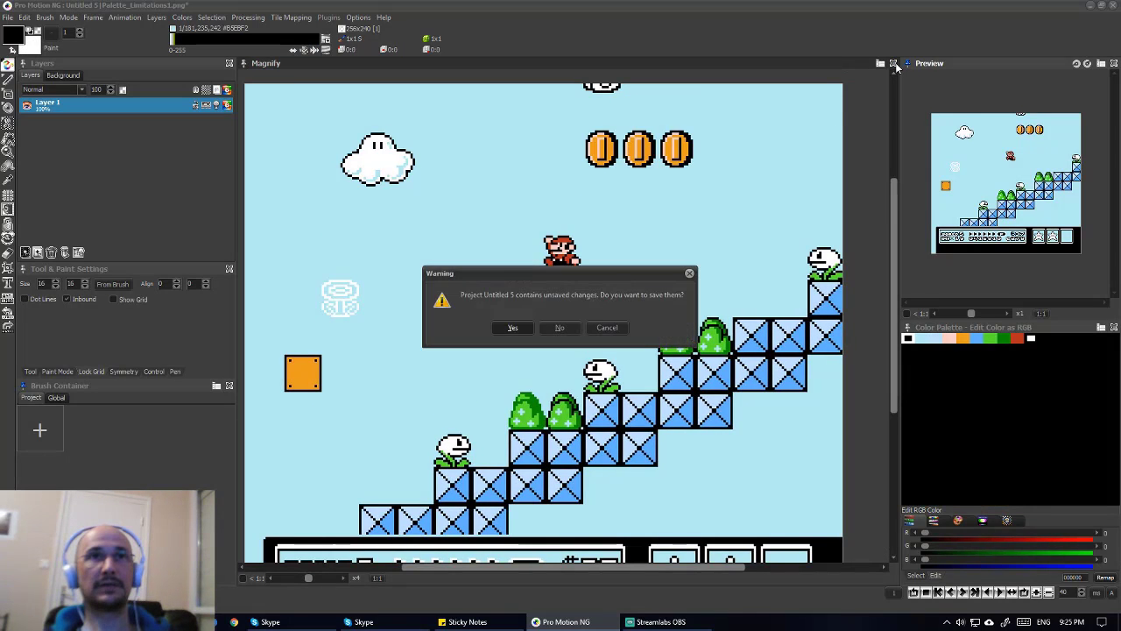
{"action": "left_click", "coordinate": [560, 328]}
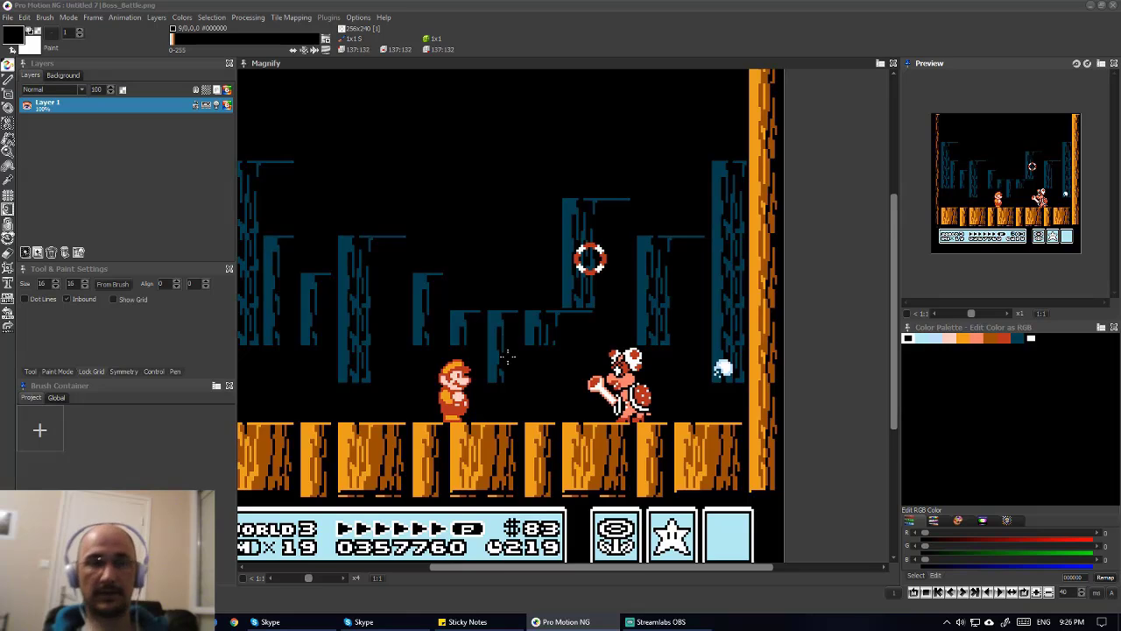
{"action": "scroll", "coordinate": [512, 352], "scroll_direction": "up", "scroll_amount": 1}
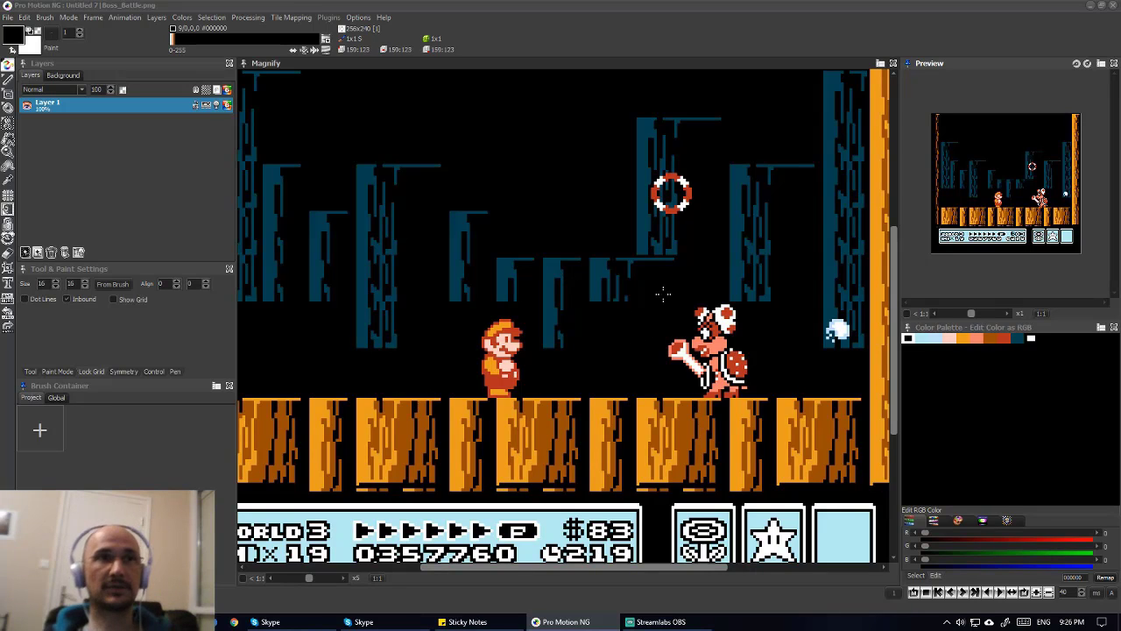
- Mix RGB 61, 95, 132 in the empty slot below the teal, store it, and select it
{"action": "left_click", "coordinate": [1017, 338]}
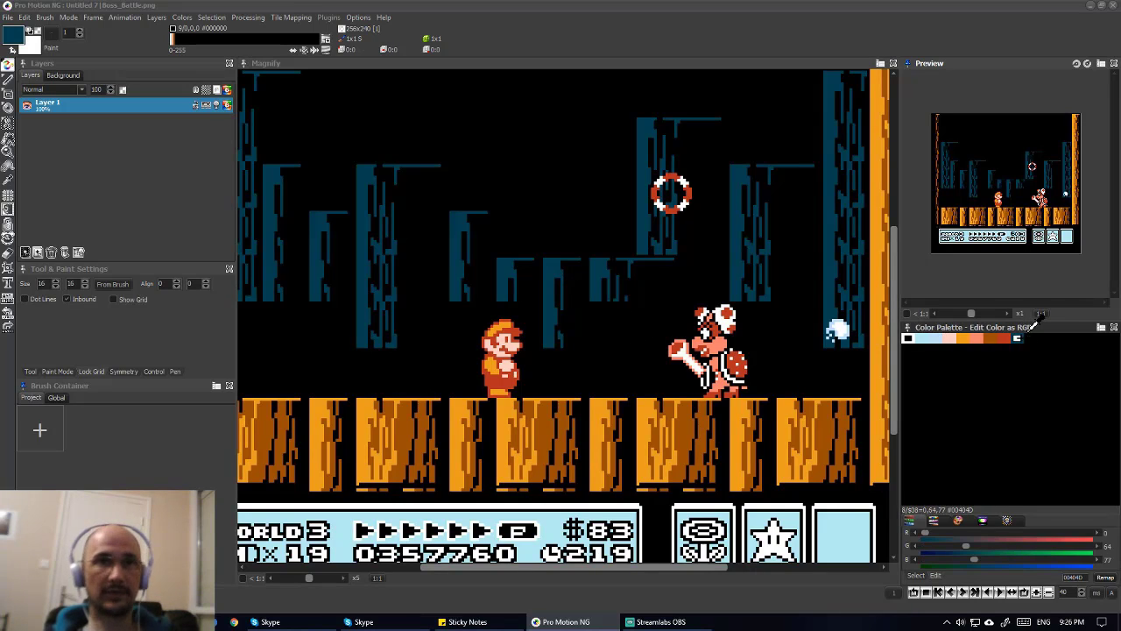
{"action": "left_click", "coordinate": [1017, 350]}
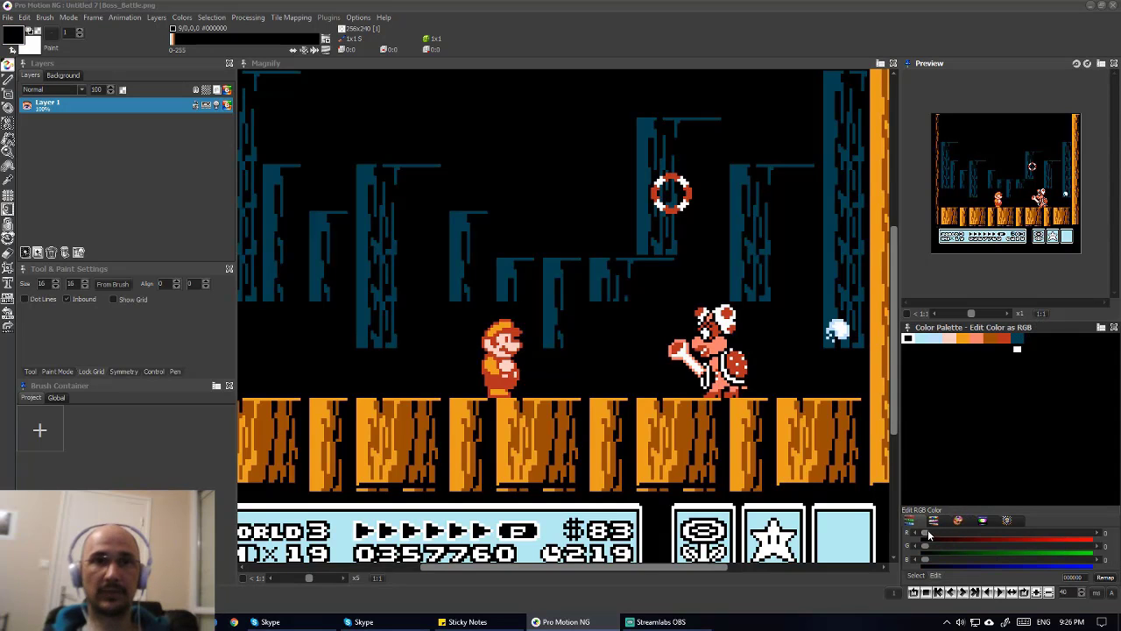
{"action": "left_click_drag", "start_coordinate": [927, 534], "coordinate": [1009, 533]}
{"action": "left_click_drag", "start_coordinate": [926, 549], "coordinate": [965, 531]}
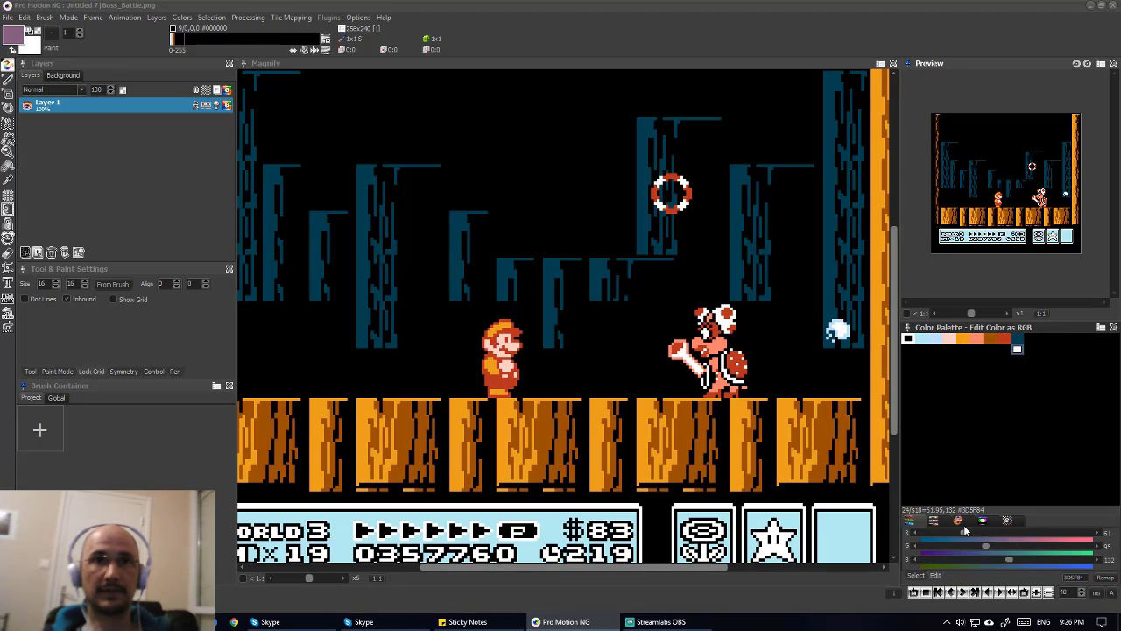
{"action": "left_click", "coordinate": [1031, 348]}
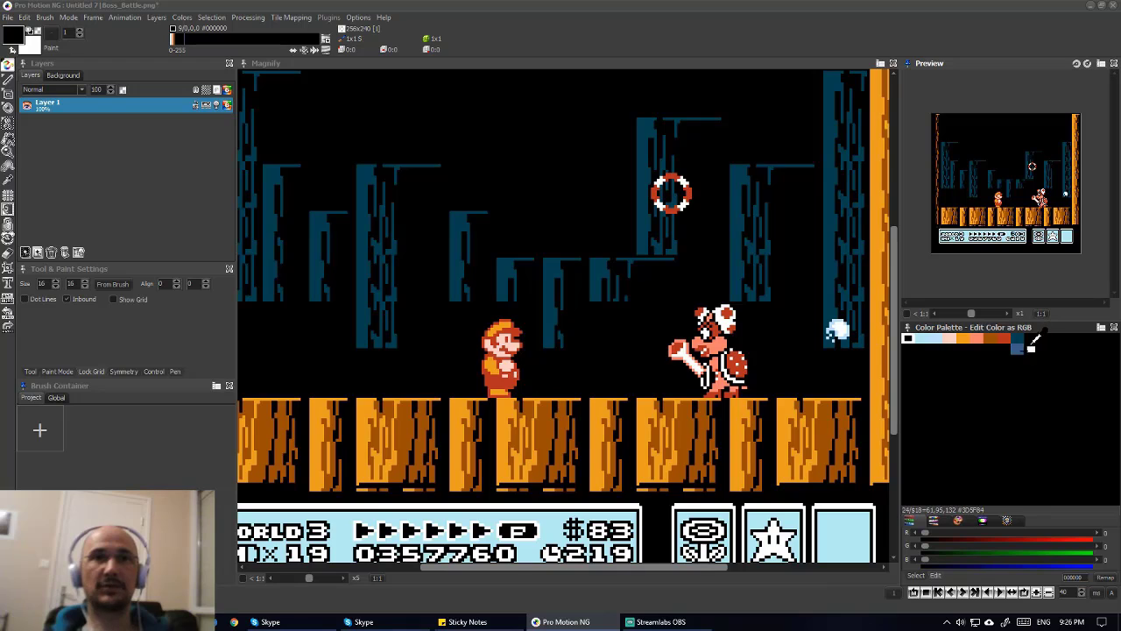
{"action": "left_click", "coordinate": [1018, 348]}
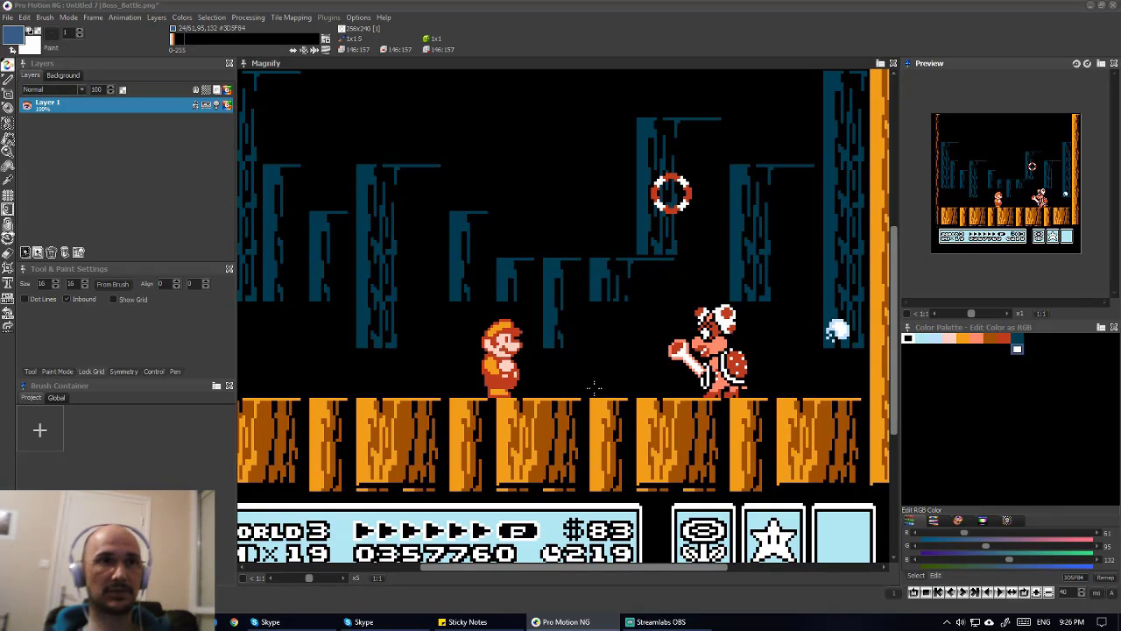
- Grab a block of the wooden ground as a brush and stamp it near the top
{"action": "key", "text": "r"}
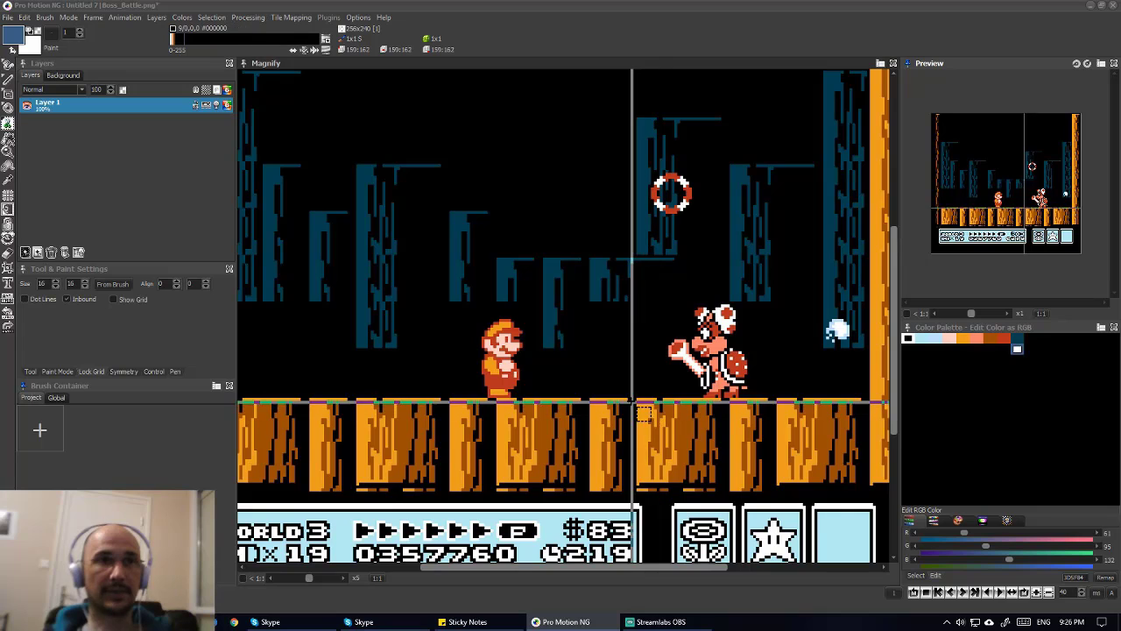
{"action": "left_click_drag", "start_coordinate": [649, 410], "coordinate": [708, 473]}
{"action": "left_click_drag", "start_coordinate": [563, 129], "coordinate": [584, 157]}
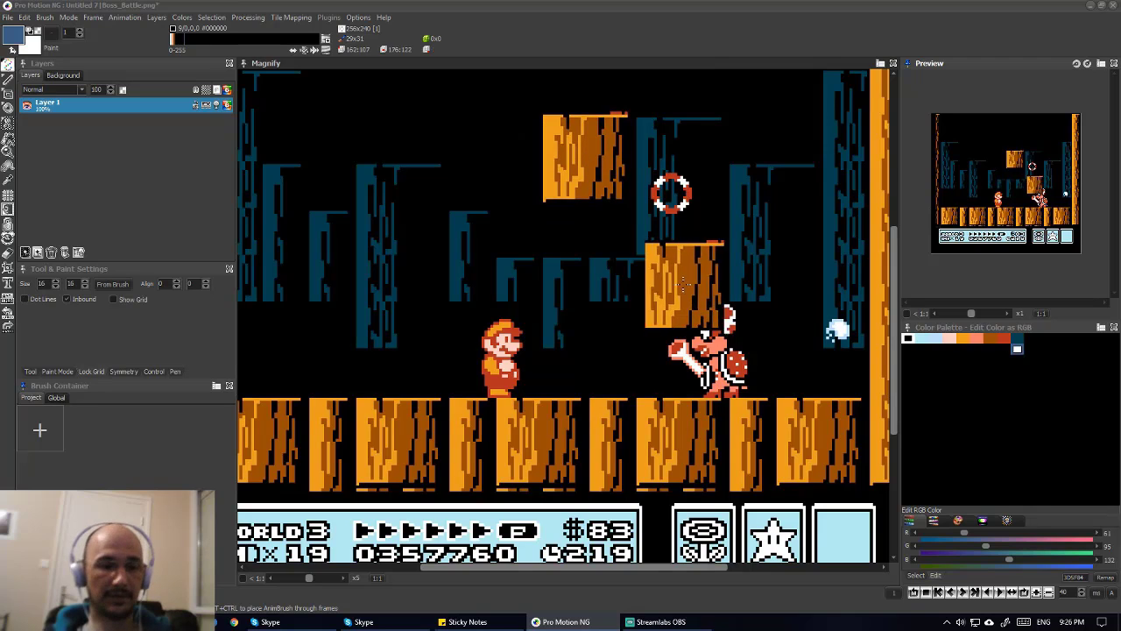
{"action": "key", "text": "period"}
- Fill the stamped block with muted blue and dark teal, and blacken the stray orange mark above
{"action": "key", "text": "d"}
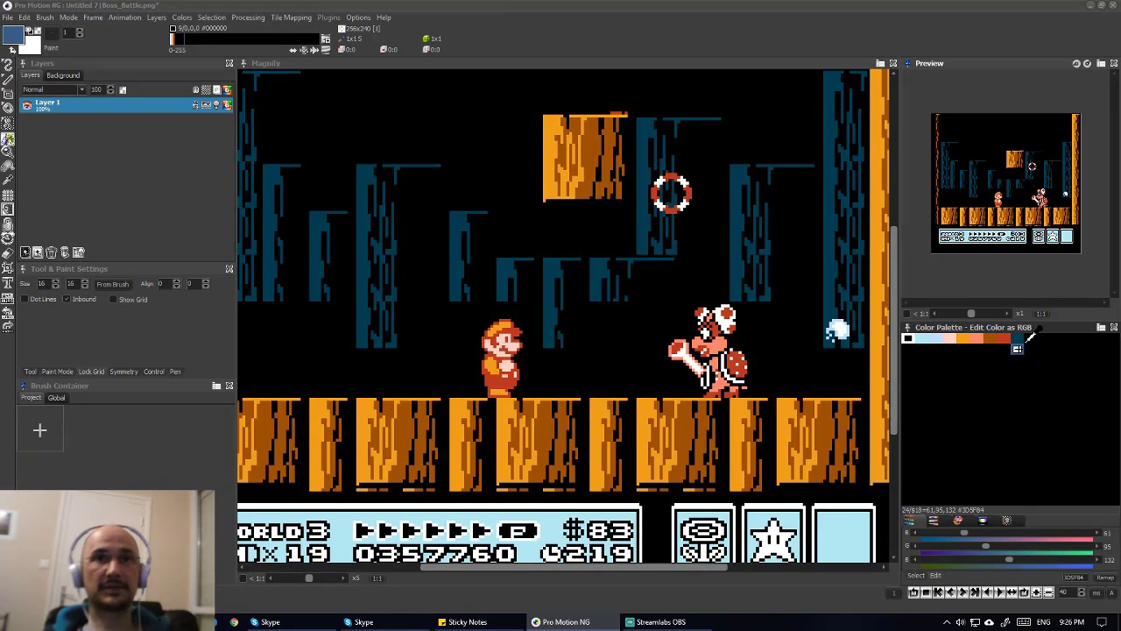
{"action": "left_click", "coordinate": [554, 130]}
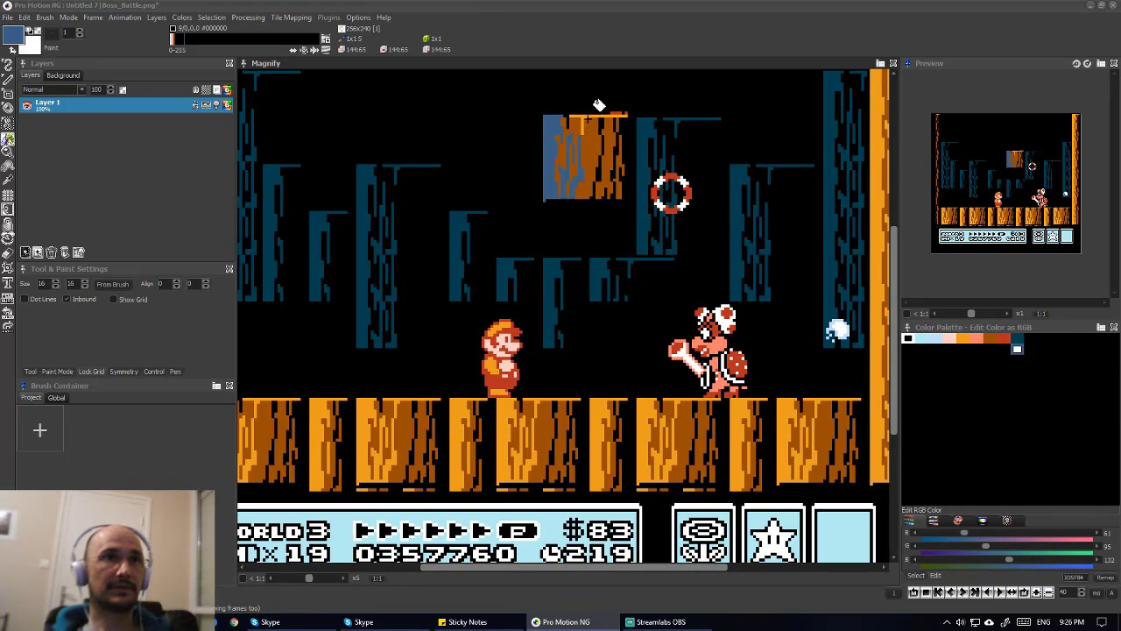
{"action": "left_click", "coordinate": [595, 99]}
{"action": "key", "text": "ctrl+z"}
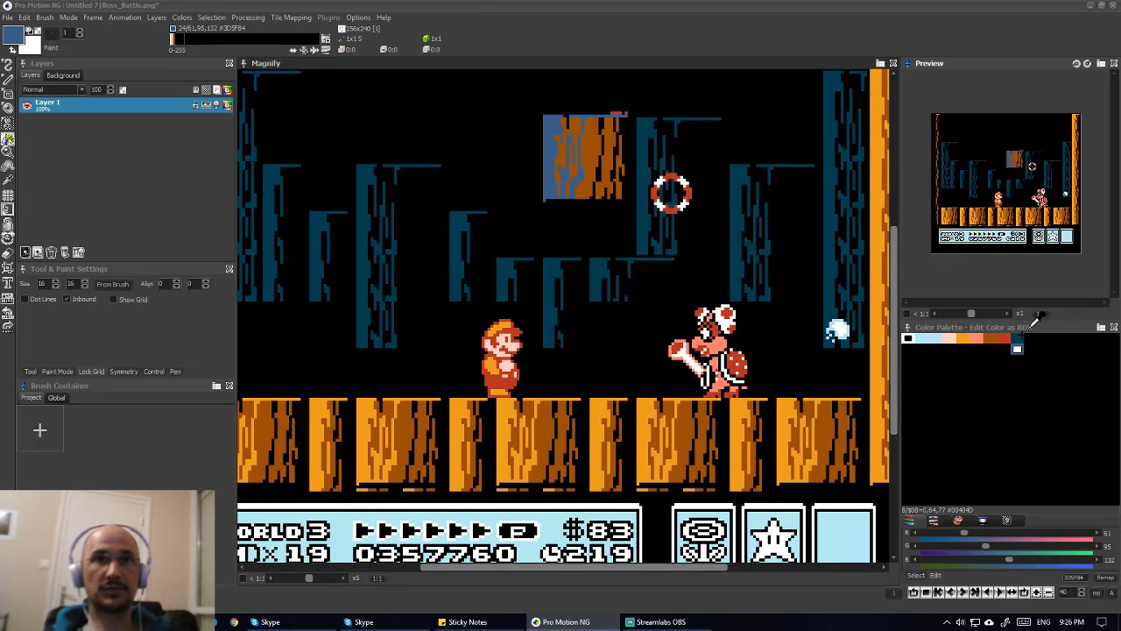
{"action": "left_click", "coordinate": [1017, 345]}
{"action": "left_click", "coordinate": [587, 113]}
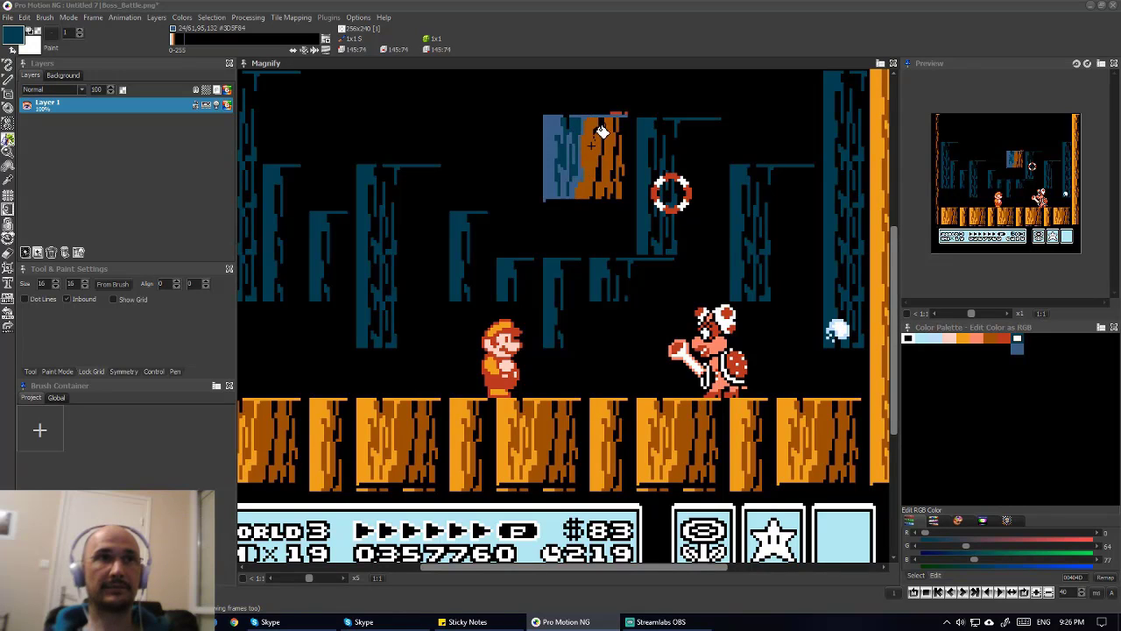
{"action": "left_click", "coordinate": [602, 131]}
{"action": "left_click", "coordinate": [614, 153]}
{"action": "left_click", "coordinate": [620, 150]}
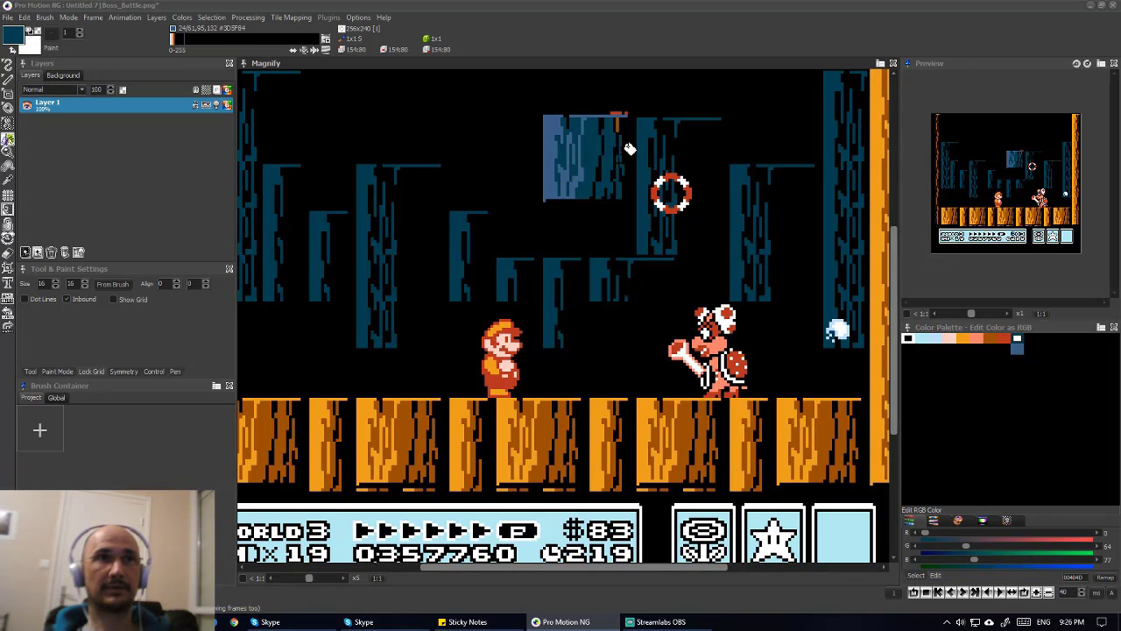
{"action": "left_click", "coordinate": [623, 95]}
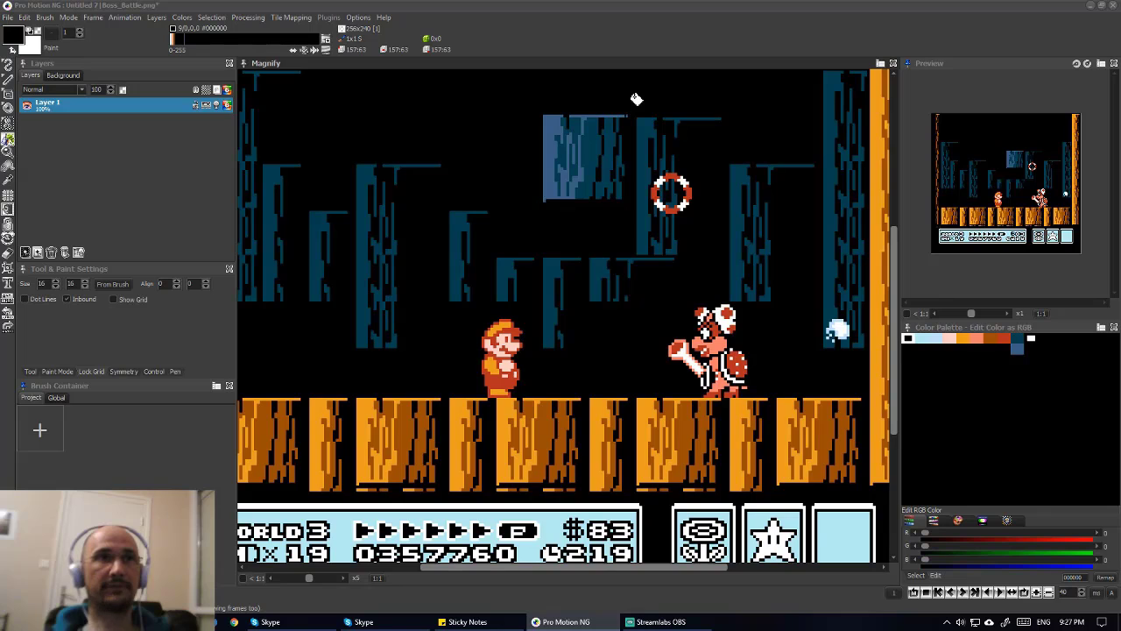
- Grab the blue block as a brush, stamp it on the left and extend it upward into a pillar
{"action": "key", "text": "d"}
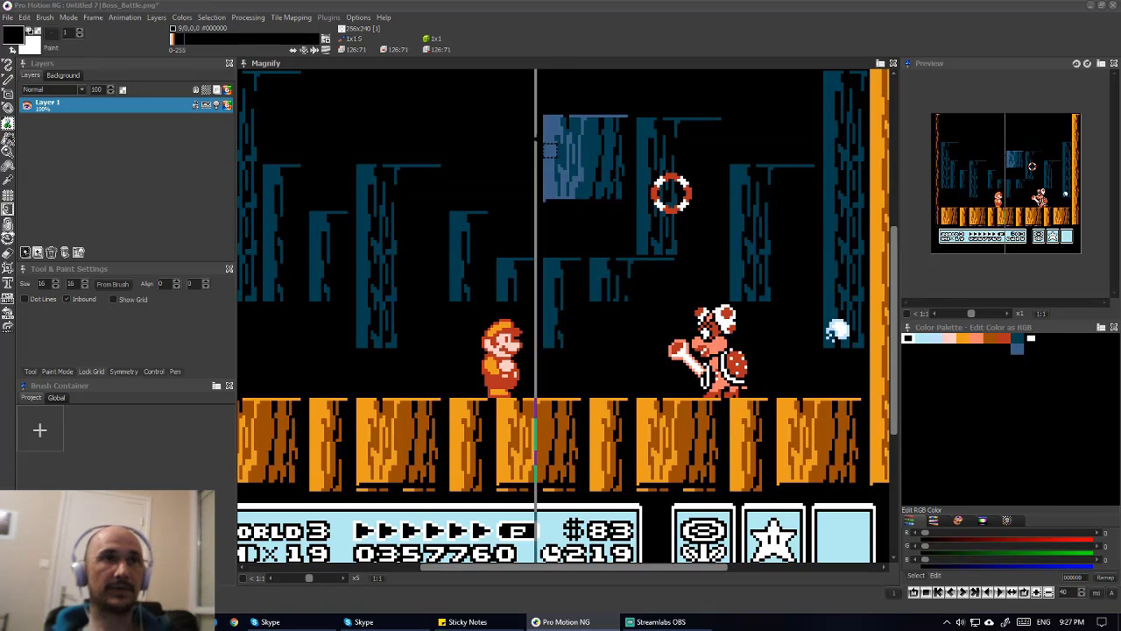
{"action": "left_click_drag", "start_coordinate": [538, 114], "coordinate": [627, 200]}
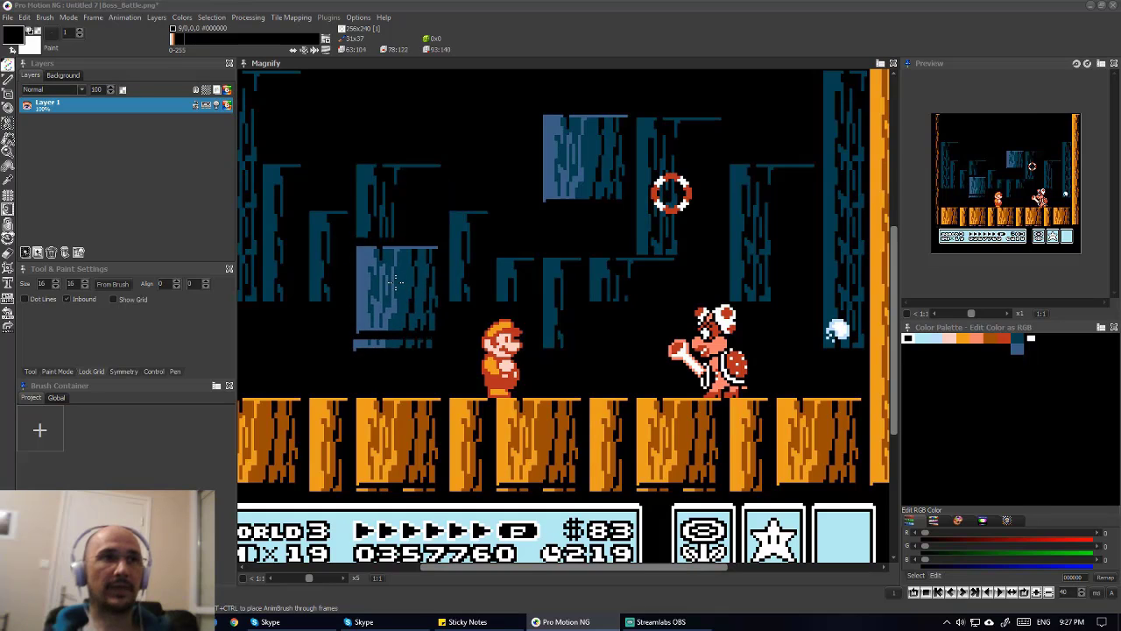
{"action": "left_click_drag", "start_coordinate": [355, 265], "coordinate": [431, 317]}
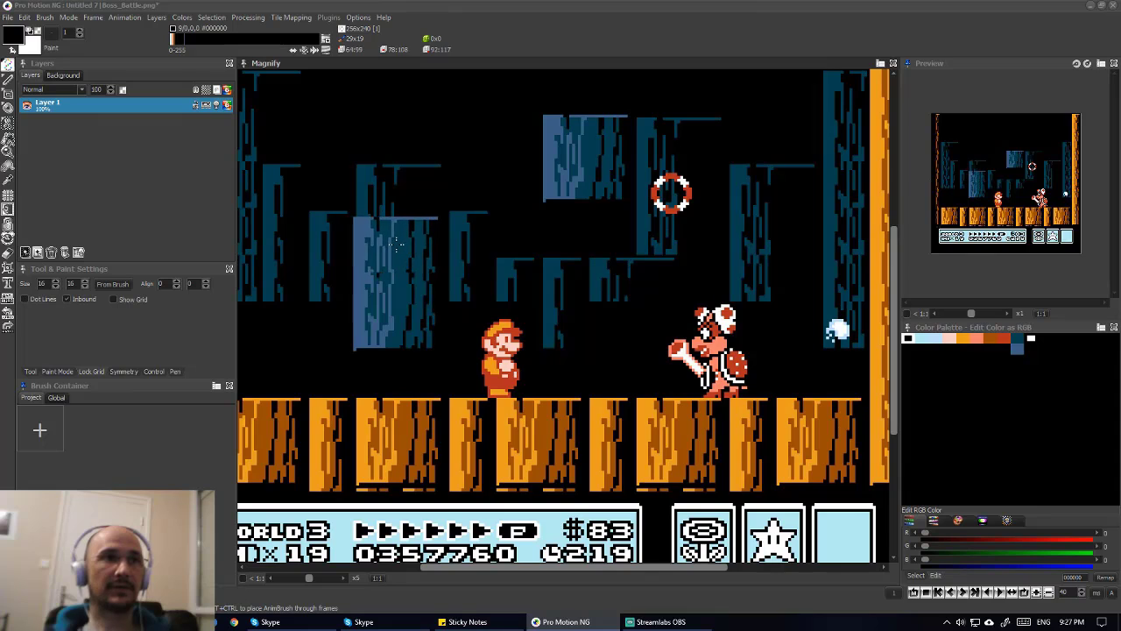
{"action": "left_click_drag", "start_coordinate": [395, 238], "coordinate": [395, 189]}
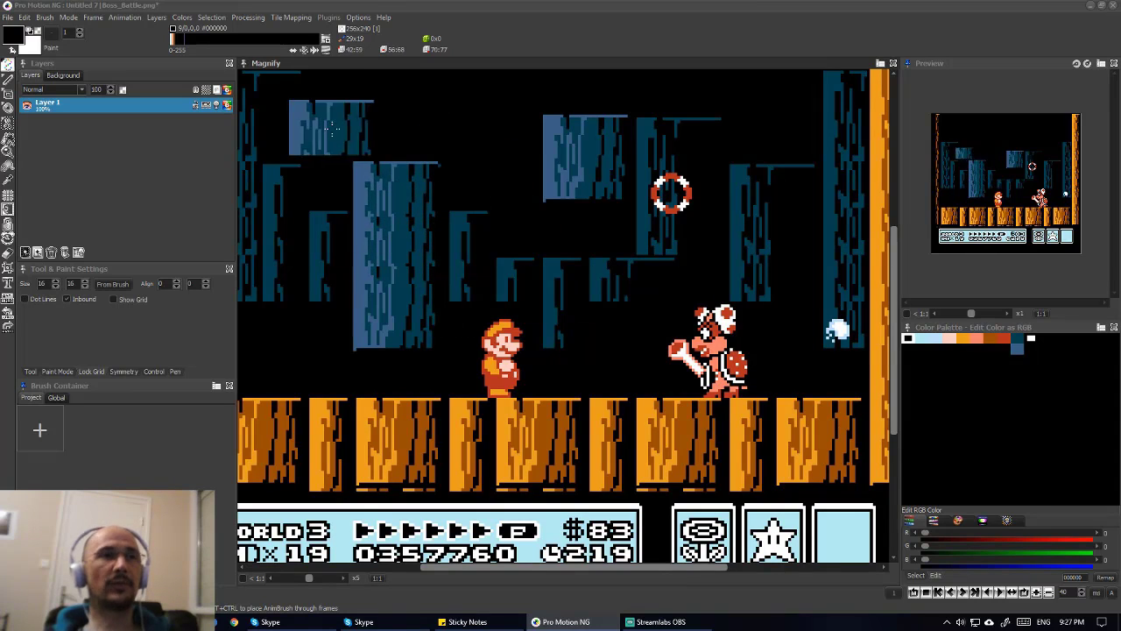
- Capture the tall left pillar as a brush and stamp copies in the right and middle background
{"action": "key", "text": "b"}
{"action": "mouse_move", "coordinate": [347, 154]}
{"action": "left_mouse_down"}
{"action": "mouse_move", "coordinate": [407, 340]}
{"action": "mouse_move", "coordinate": [438, 355]}
{"action": "left_mouse_up"}
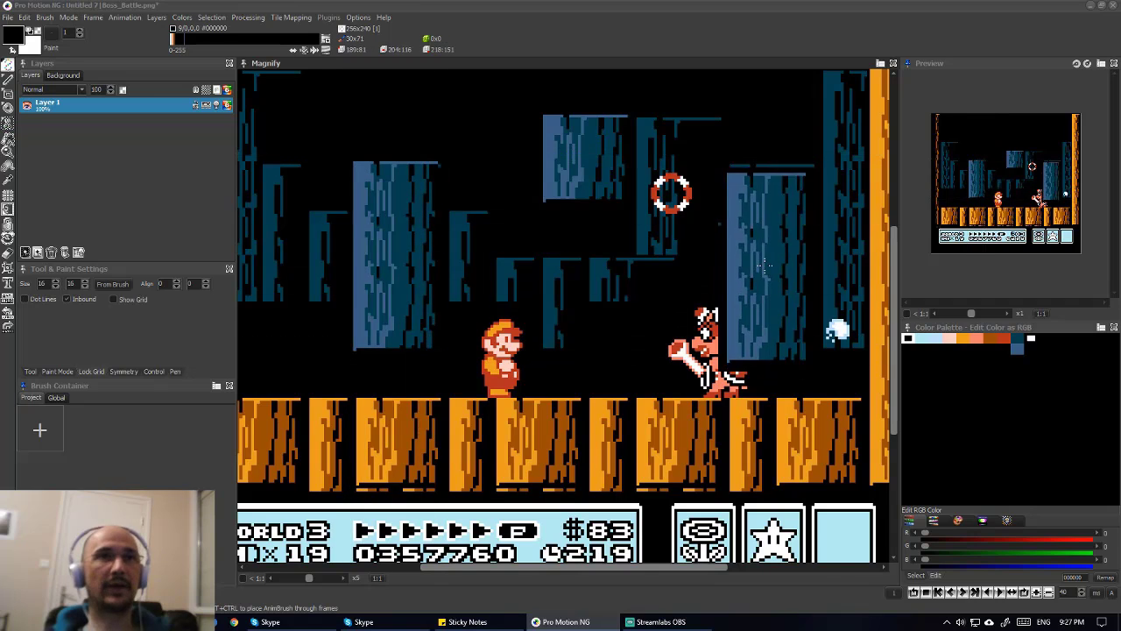
{"action": "left_click", "coordinate": [776, 198]}
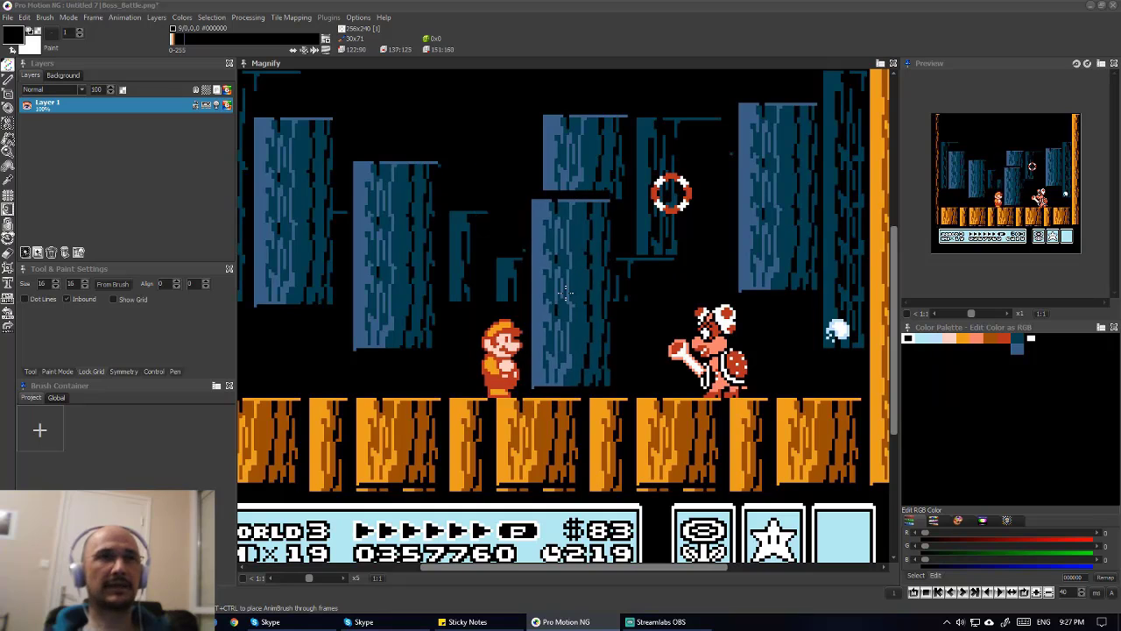
{"action": "left_click", "coordinate": [575, 289]}
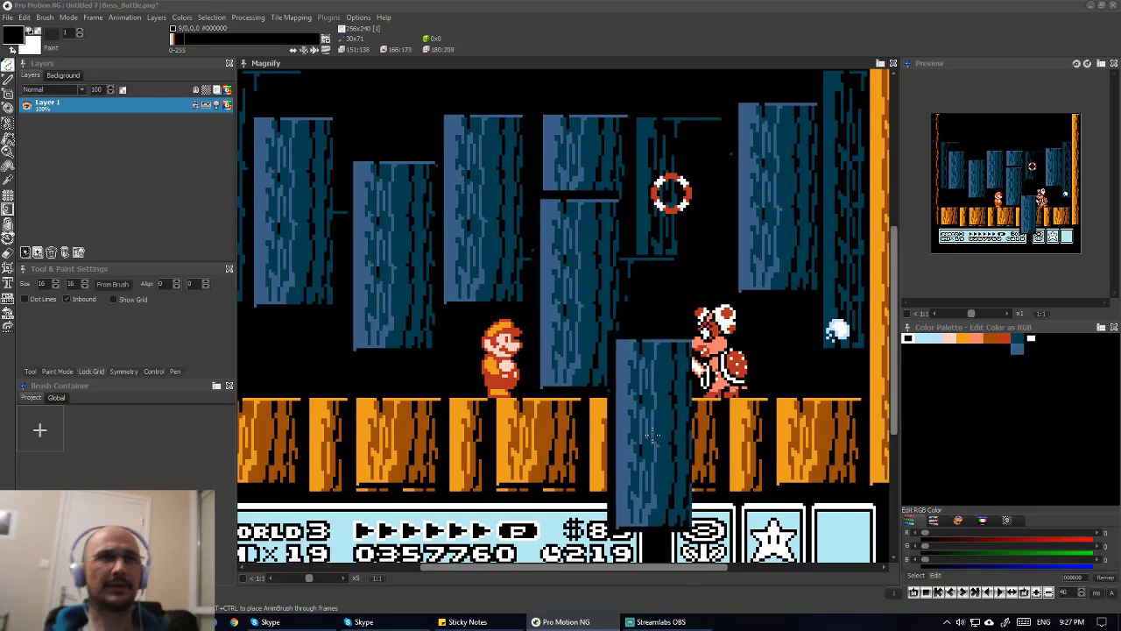
{"action": "scroll", "coordinate": [604, 377], "scroll_direction": "down", "scroll_amount": 3}
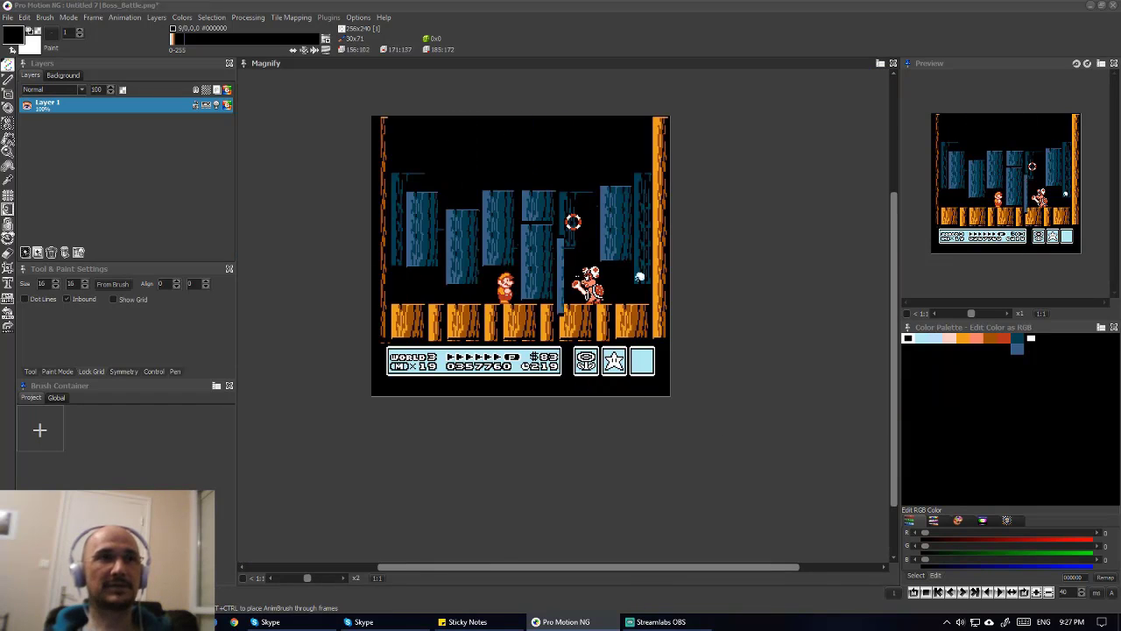
- Drop the pillar brush and bring the background back into view
{"action": "key", "text": "."}
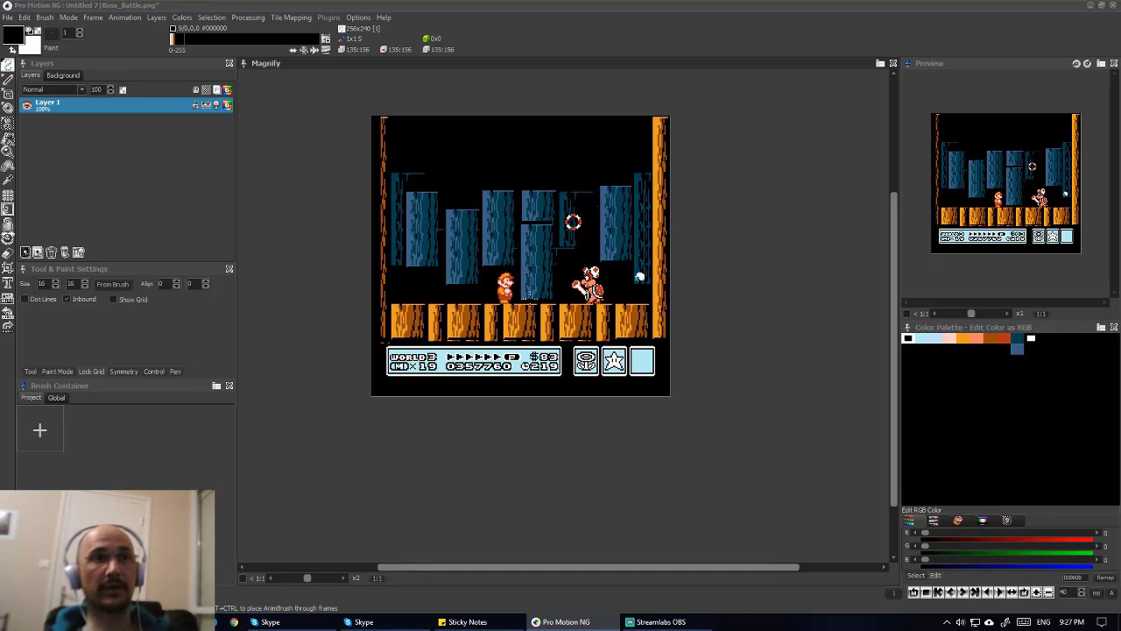
{"action": "scroll", "coordinate": [528, 292], "scroll_direction": "up", "scroll_amount": 2}
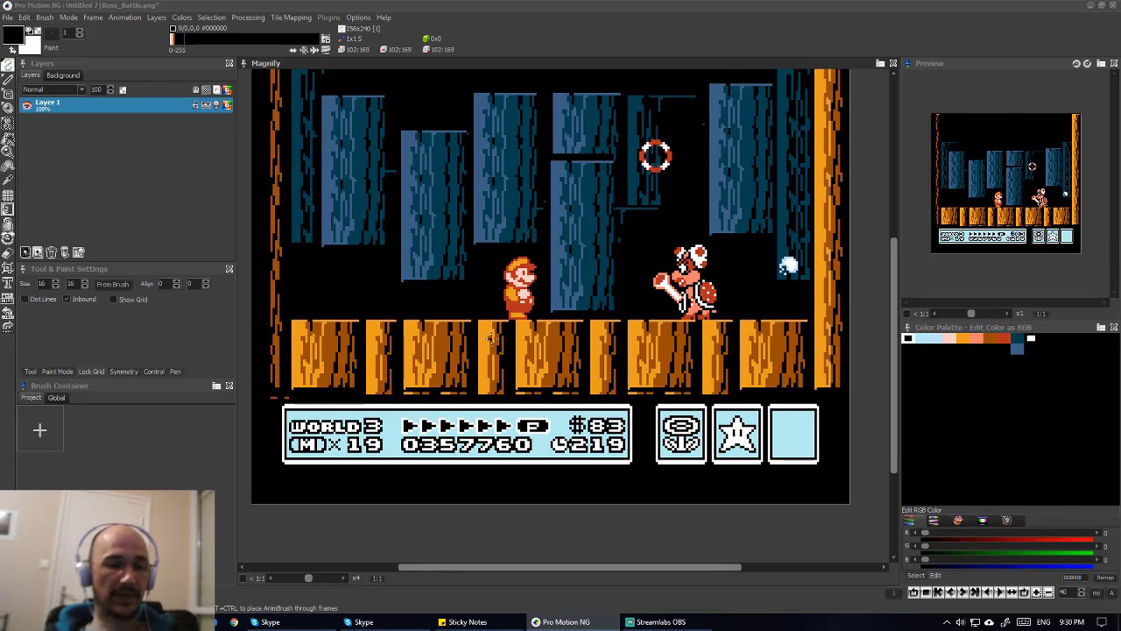
- Capture a block of the orange floor as a brush, then discard it
{"action": "key", "text": "b"}
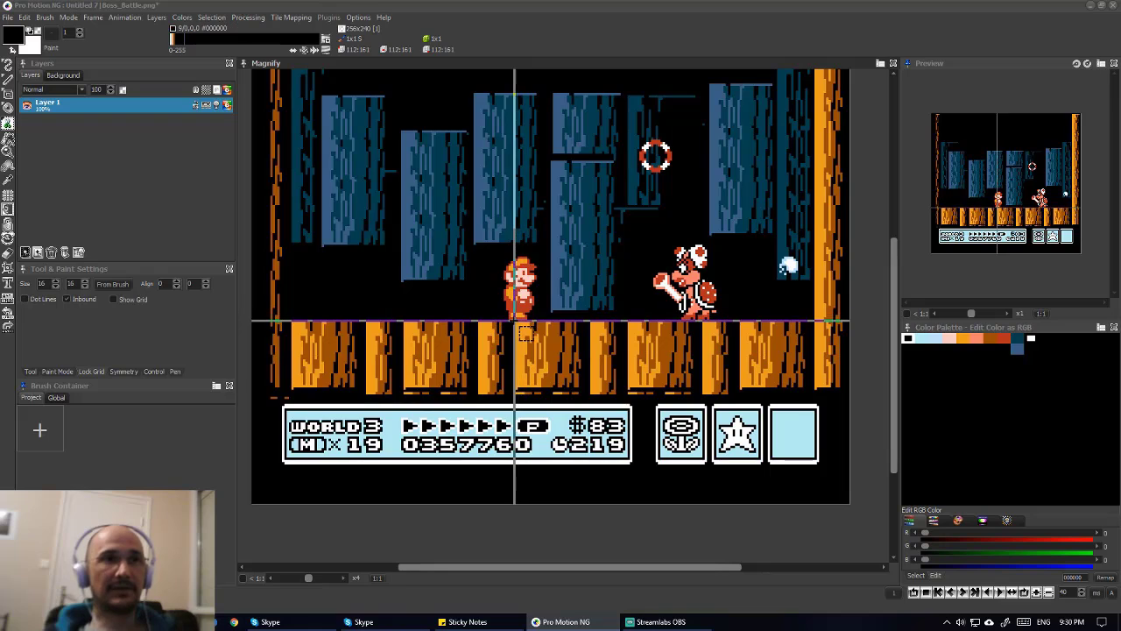
{"action": "left_click_drag", "start_coordinate": [515, 321], "coordinate": [582, 387]}
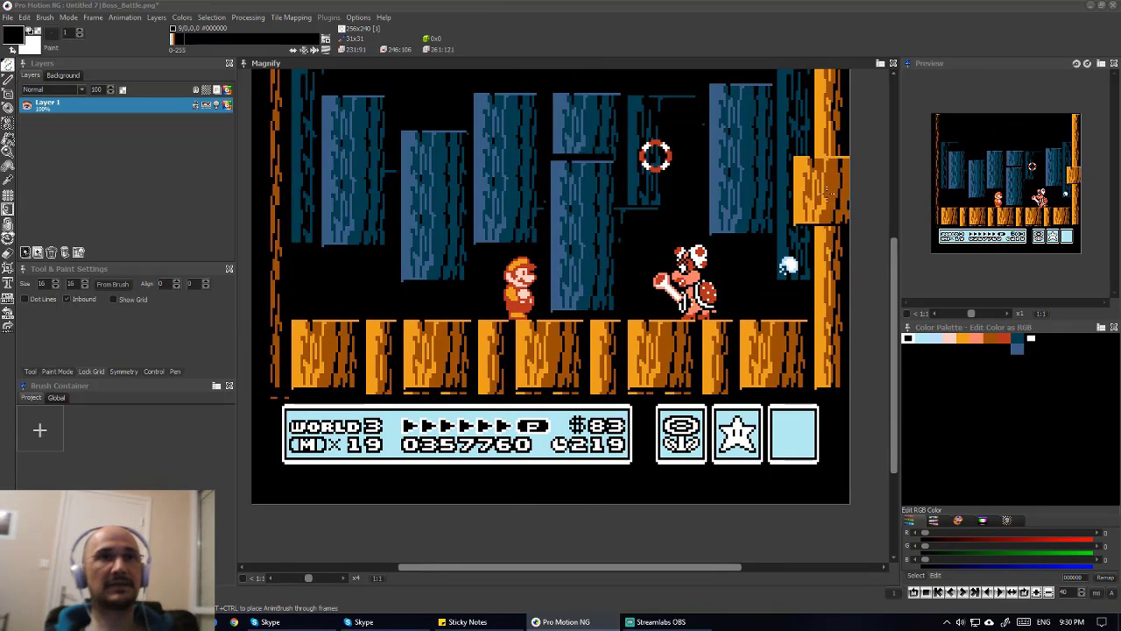
{"action": "key", "text": "b"}
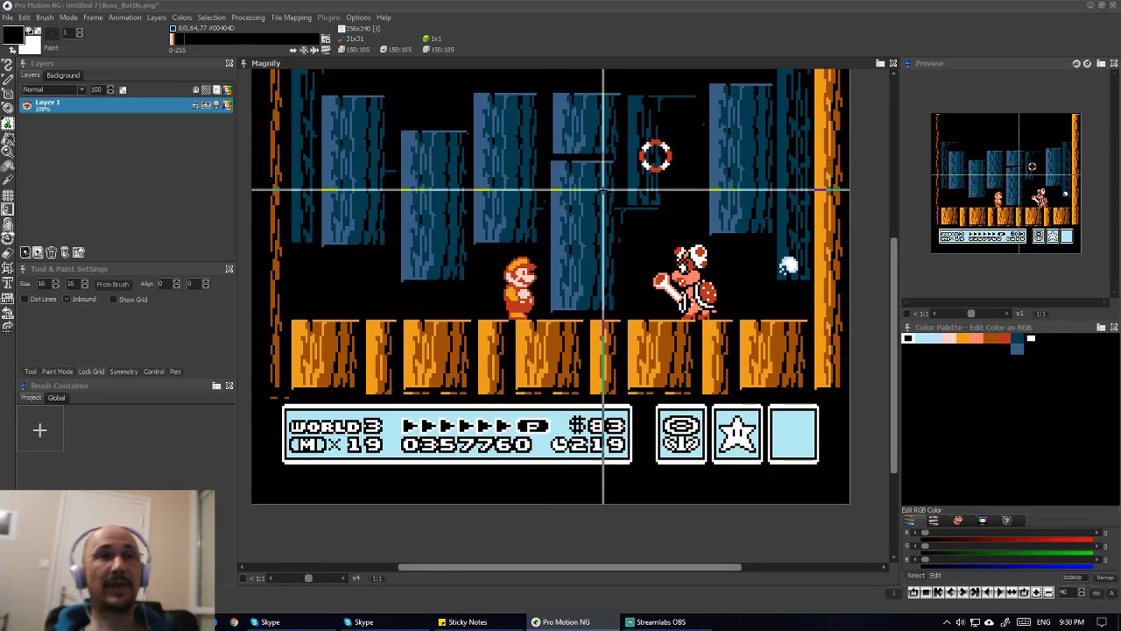
- Undo the stamped tree blocks with Ctrl+Z, stepping back and forth through the stamps
{"action": "key", "text": "ctrl+z"}
{"action": "key", "text": "ctrl+z"}
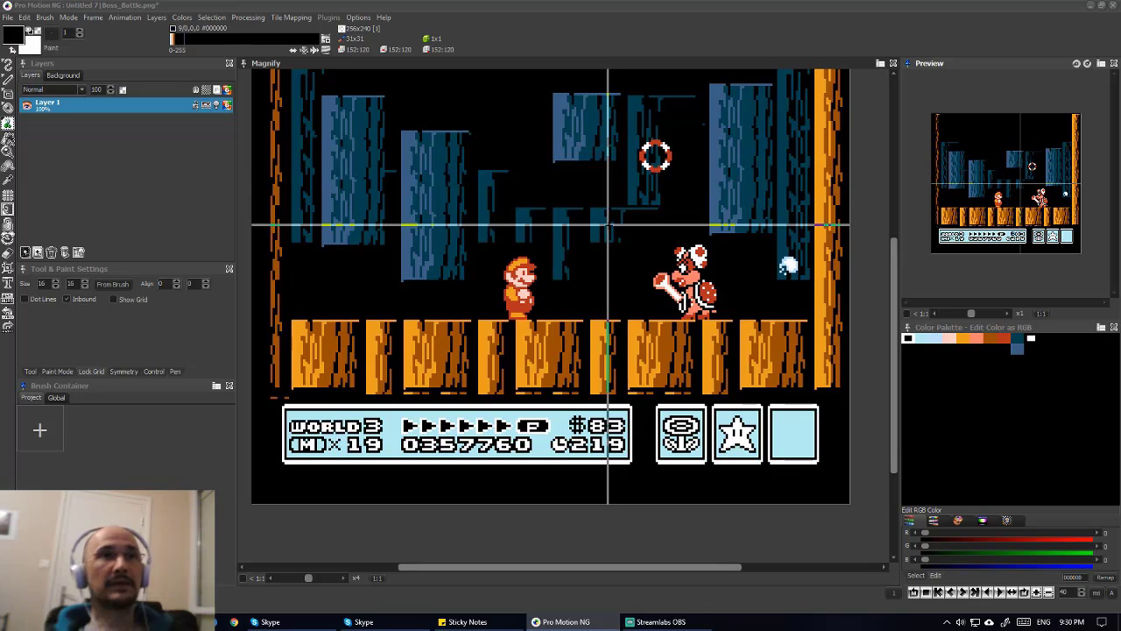
{"action": "key", "text": "ctrl+z"}
{"action": "key", "text": "ctrl+z"}
{"action": "key", "text": "ctrl+z"}
{"action": "key", "text": "ctrl+z"}
{"action": "key", "text": "ctrl+z"}
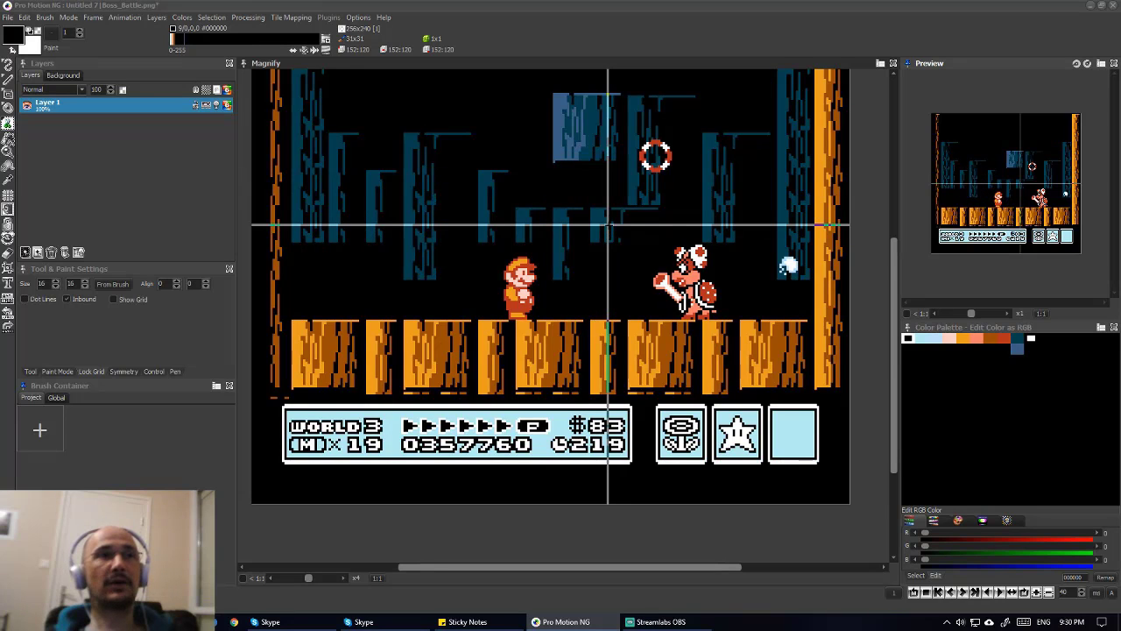
{"action": "key", "text": "ctrl+z"}
{"action": "key", "text": "ctrl+z"}
{"action": "key", "text": "ctrl+z"}
{"action": "key", "text": "ctrl+z"}
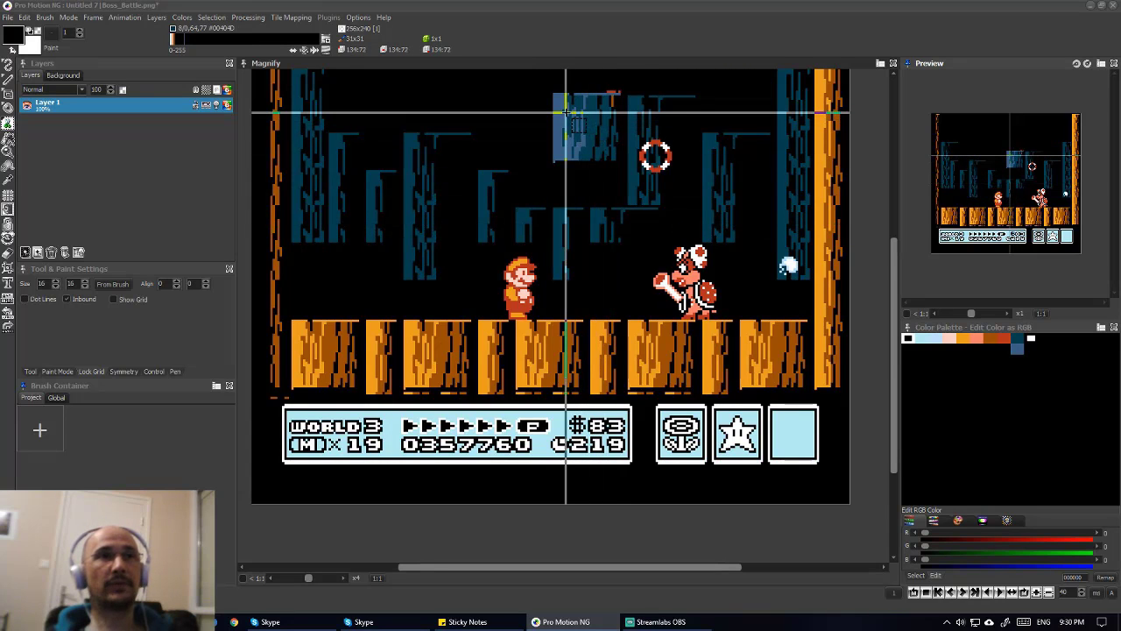
{"action": "key", "text": "ctrl+z"}
{"action": "key", "text": "ctrl+z"}
{"action": "key", "text": "ctrl+z"}
{"action": "key", "text": "ctrl+z"}
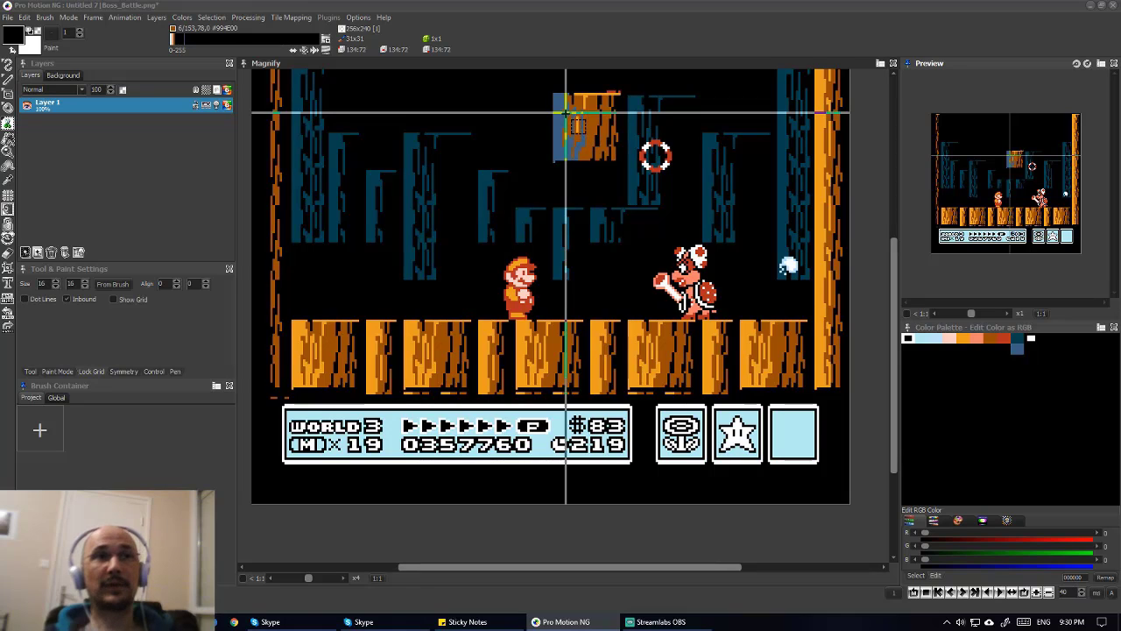
{"action": "key", "text": "ctrl+z"}
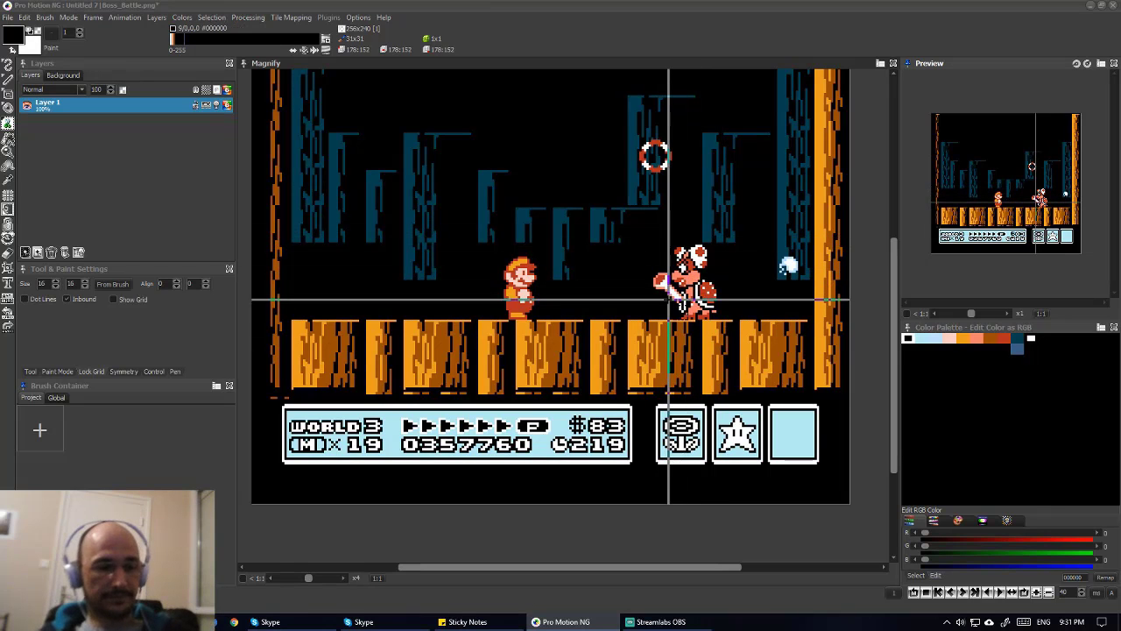
- Zoom in on Boom Boom and grab two of its poses as animated-brush frames
{"action": "scroll", "coordinate": [510, 281], "scroll_direction": "up", "scroll_amount": 2}
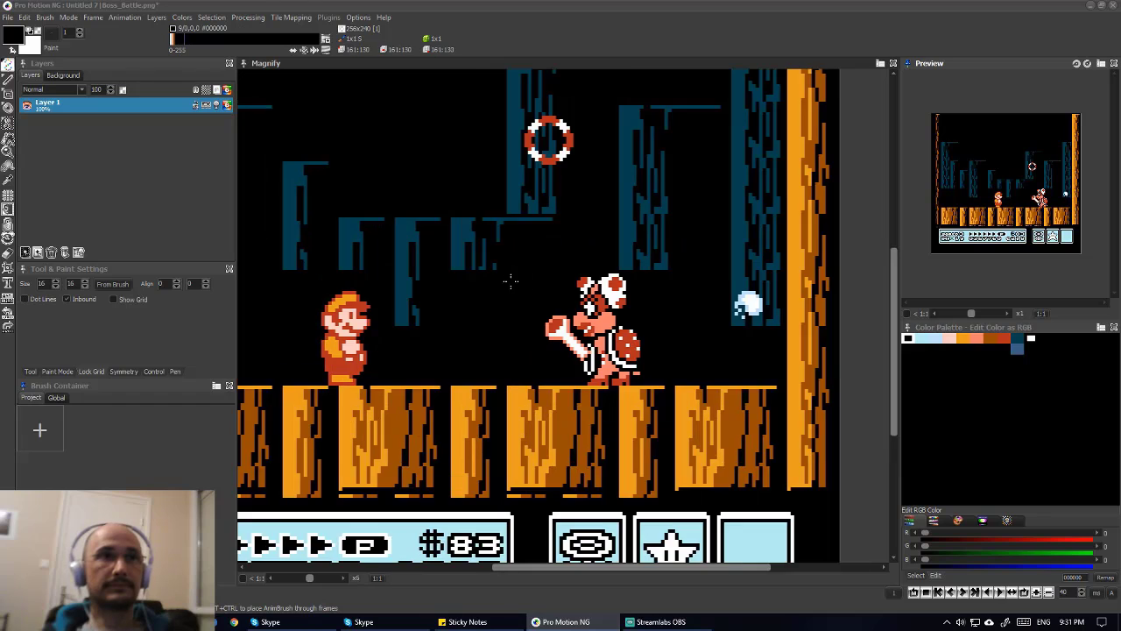
{"action": "scroll", "coordinate": [569, 333], "scroll_direction": "up", "scroll_amount": 3}
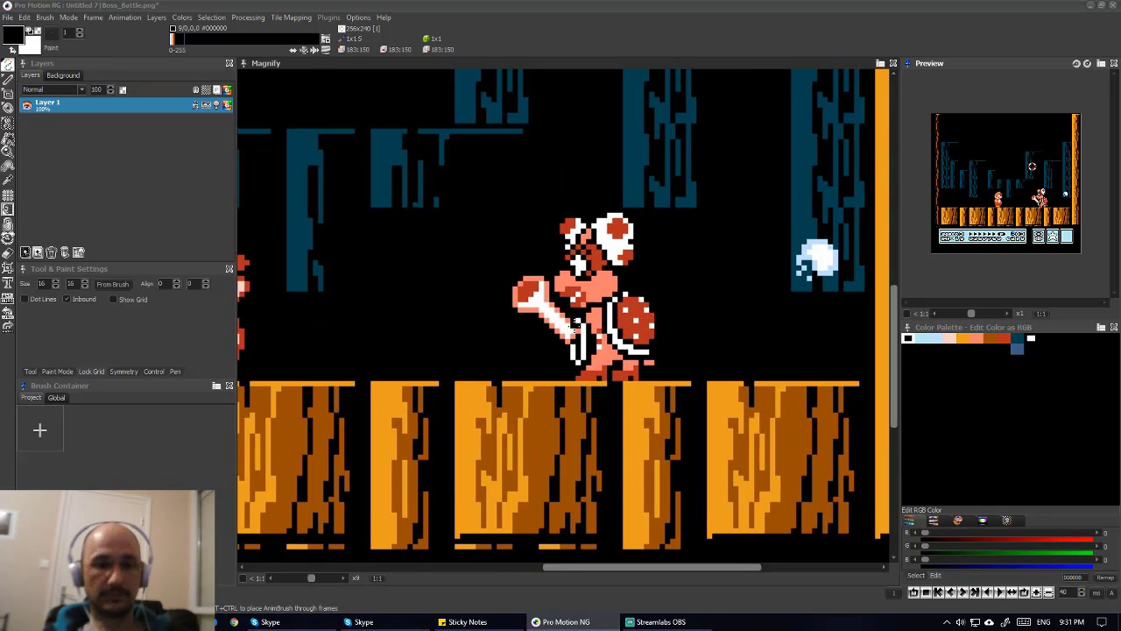
{"action": "scroll", "coordinate": [574, 324], "scroll_direction": "left", "scroll_amount": 3}
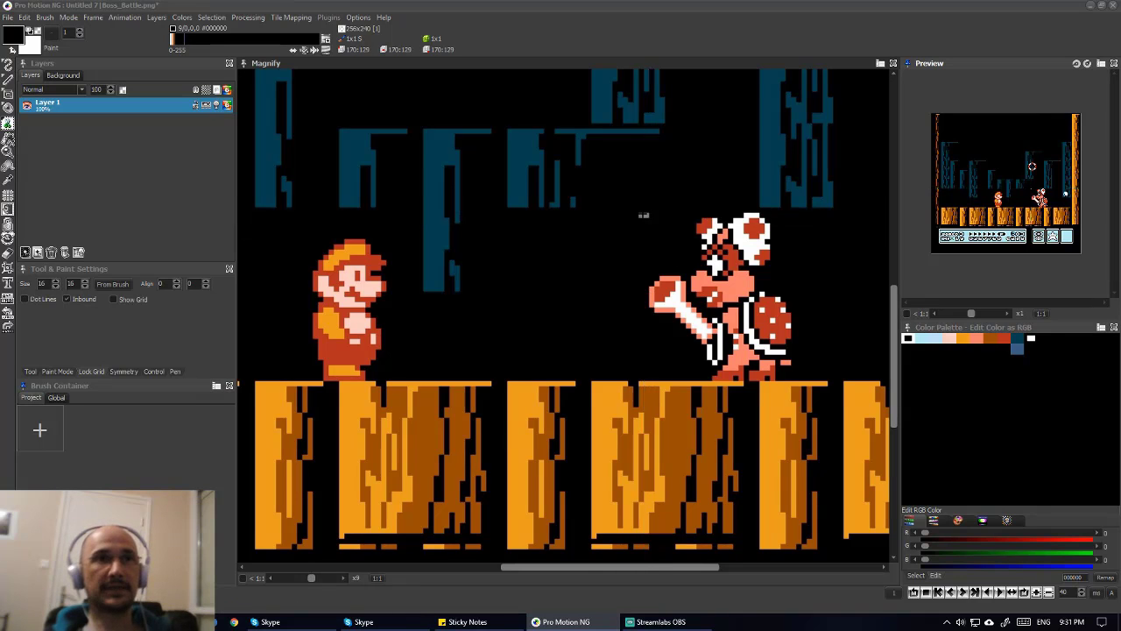
{"action": "left_click_drag", "start_coordinate": [642, 214], "coordinate": [804, 373]}
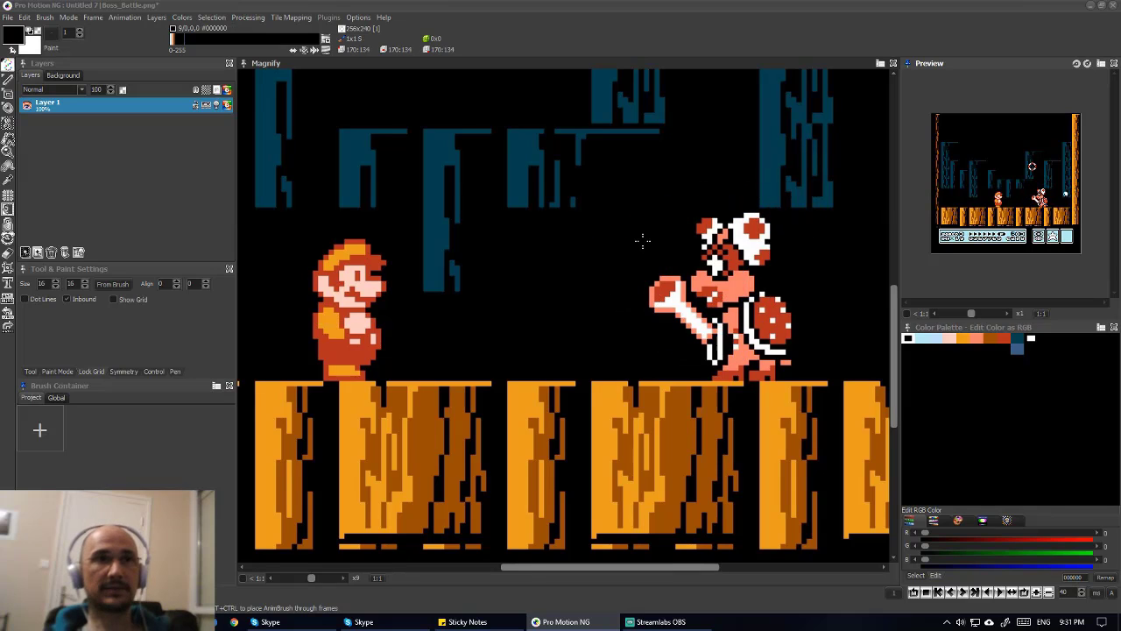
{"action": "left_click_drag", "start_coordinate": [626, 212], "coordinate": [793, 380]}
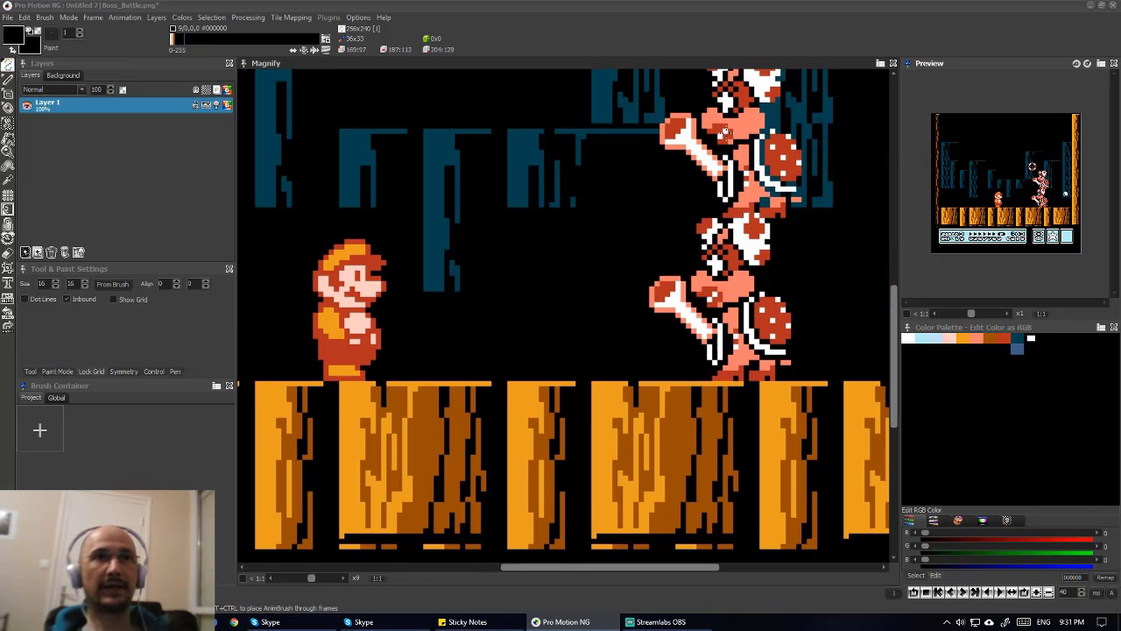
{"action": "scroll", "coordinate": [776, 119], "scroll_direction": "down", "scroll_amount": 1}
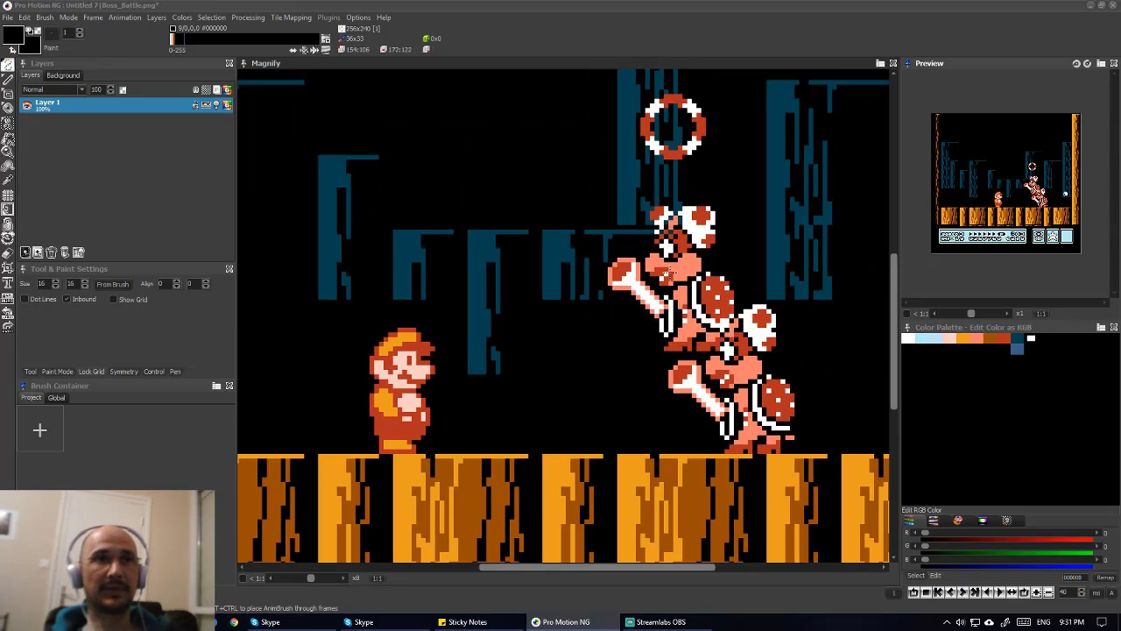
{"action": "scroll", "coordinate": [578, 289], "scroll_direction": "down", "scroll_amount": 1}
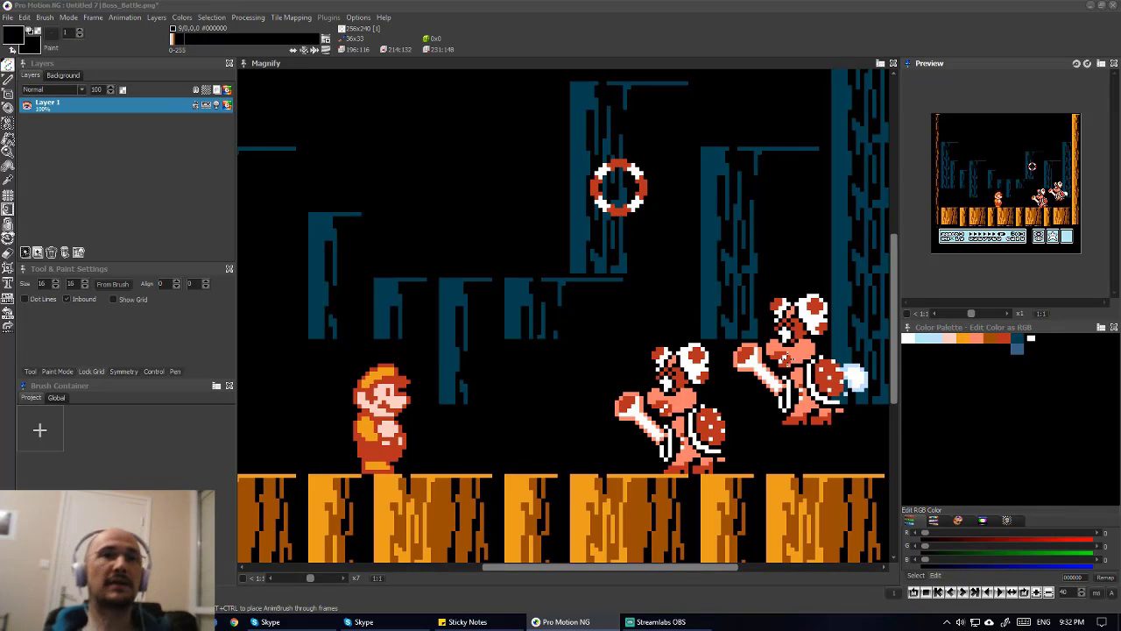
- Zoom in on the boss and sample its salmon skin, #FF8170, as the paint colour
{"action": "scroll", "coordinate": [685, 430], "scroll_direction": "up", "scroll_amount": 1}
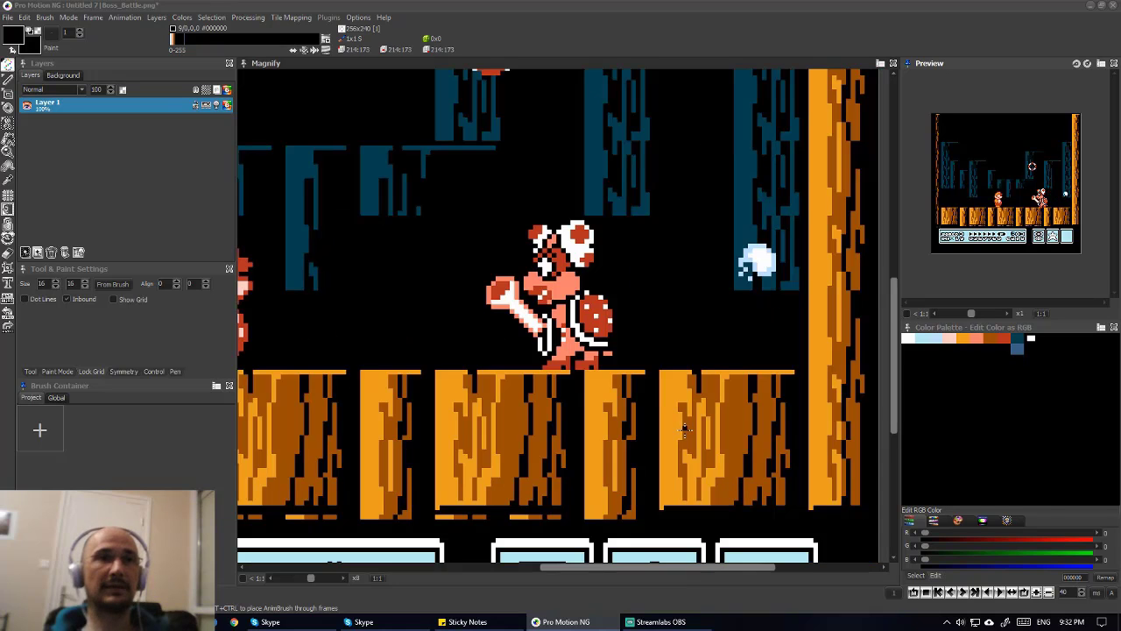
{"action": "scroll", "coordinate": [547, 337], "scroll_direction": "up", "scroll_amount": 2}
{"action": "scroll", "coordinate": [547, 337], "scroll_direction": "up", "scroll_amount": 3}
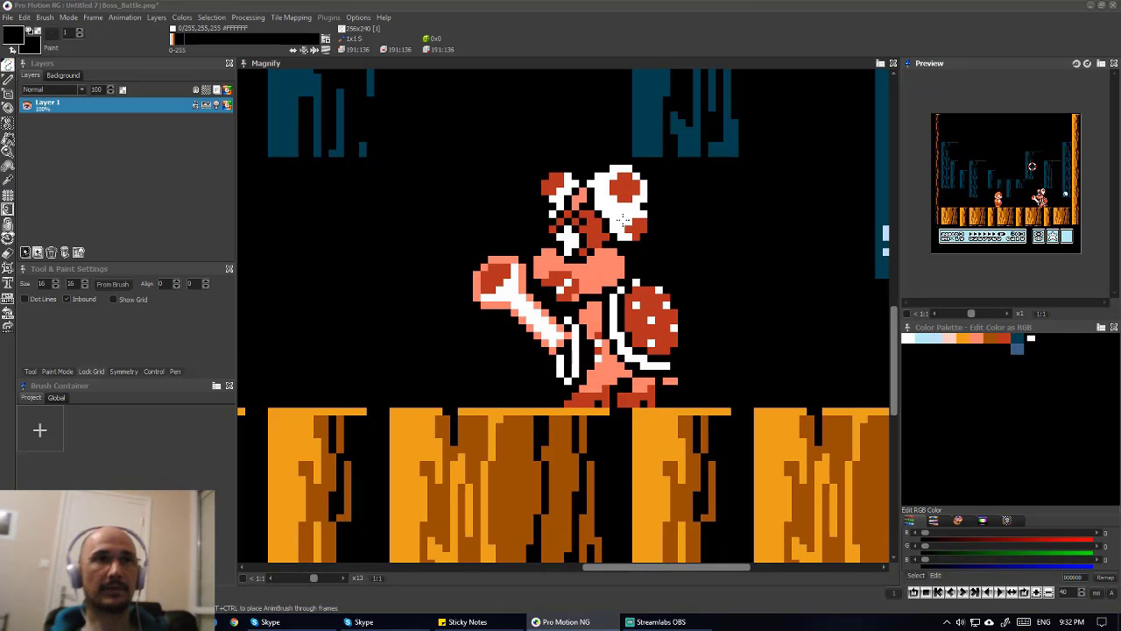
{"action": "left_click", "coordinate": [631, 197]}
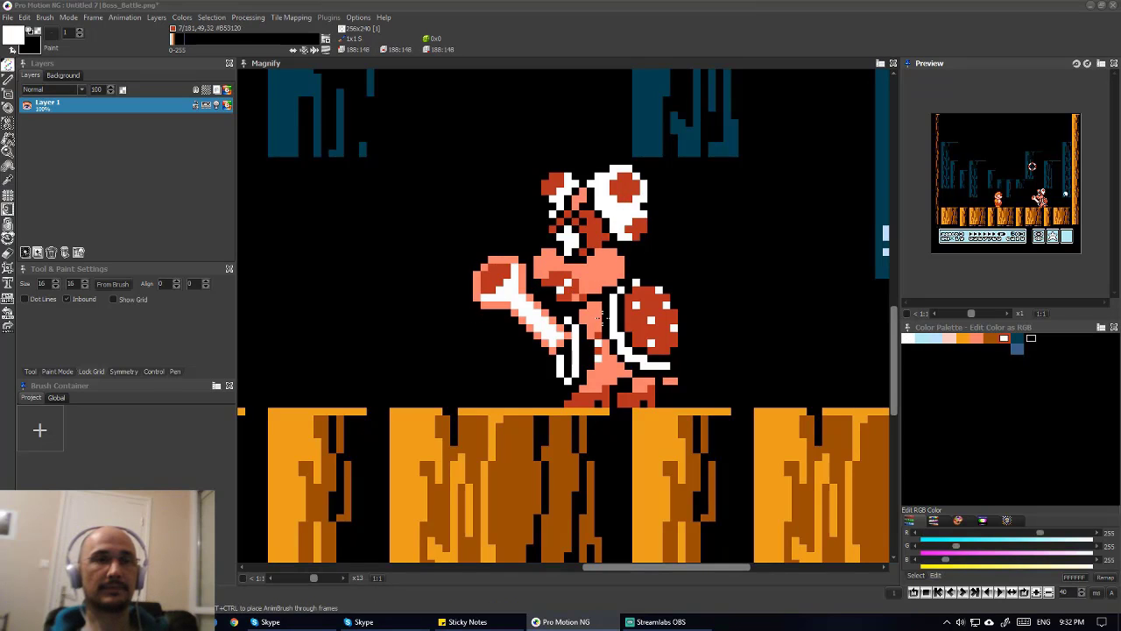
{"action": "left_click", "coordinate": [641, 319]}
{"action": "left_click", "coordinate": [626, 302]}
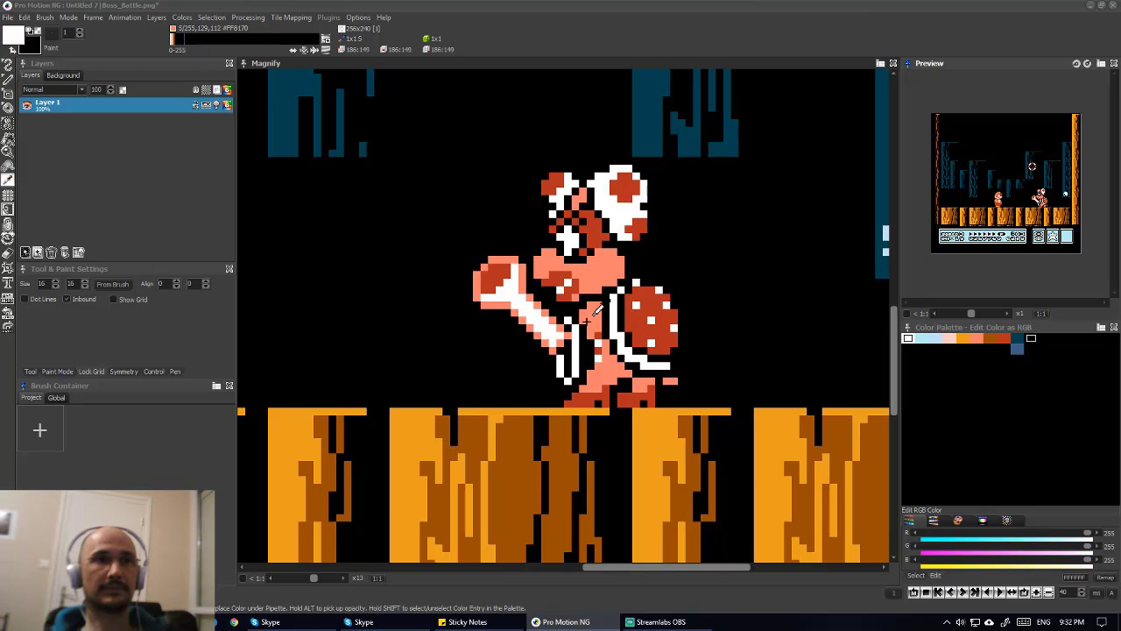
{"action": "left_click", "coordinate": [594, 319]}
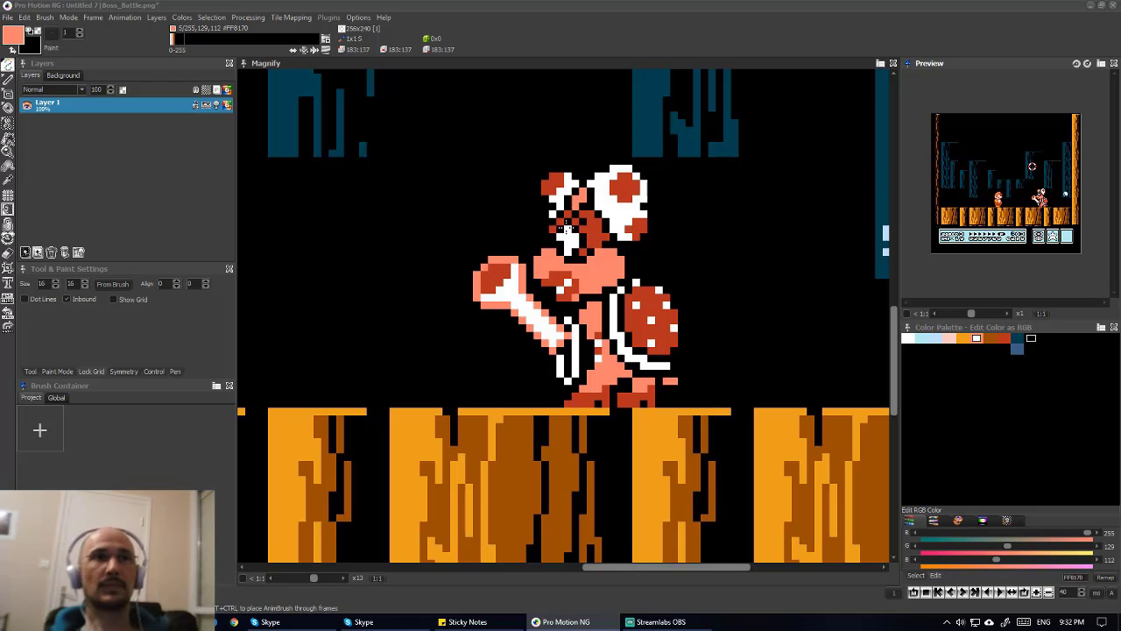
{"action": "scroll", "coordinate": [580, 242], "scroll_direction": "down", "scroll_amount": 4}
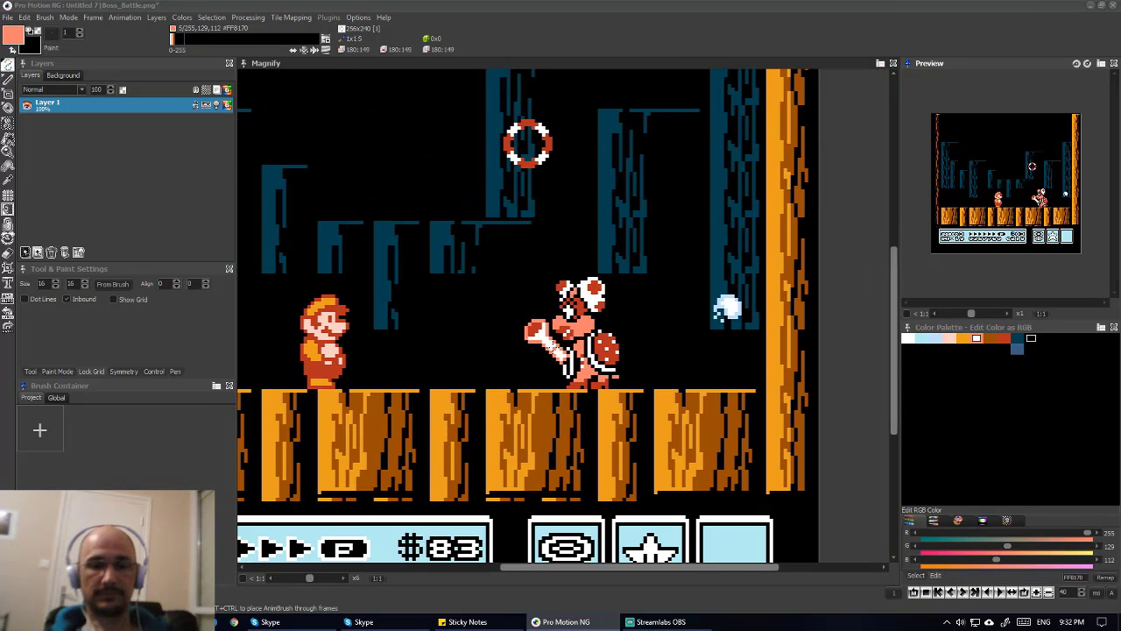
{"action": "scroll", "coordinate": [553, 348], "scroll_direction": "left", "scroll_amount": 2}
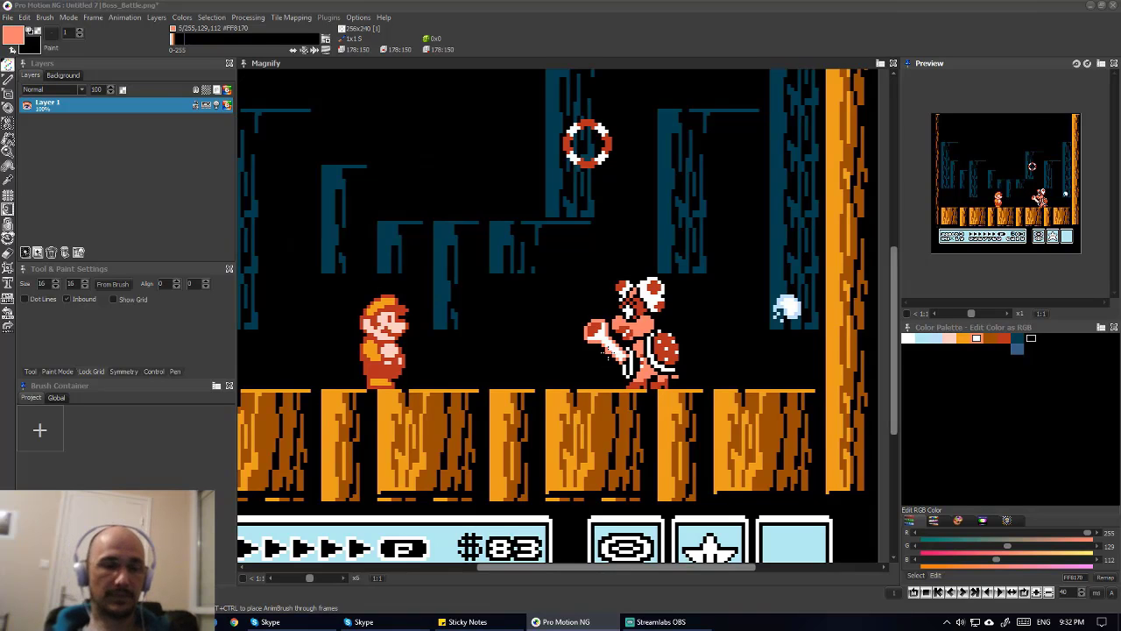
{"action": "key", "text": "b"}
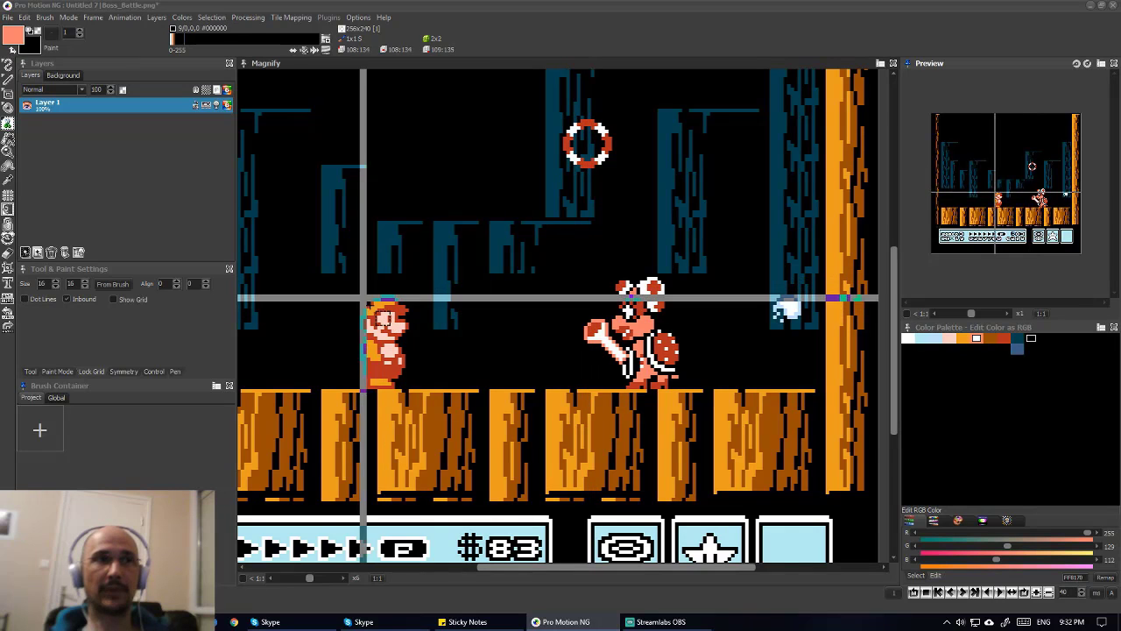
- Grab Mario, the boss and a tall tree-column section as brushes, then discard them
{"action": "left_click_drag", "start_coordinate": [363, 297], "coordinate": [410, 385]}
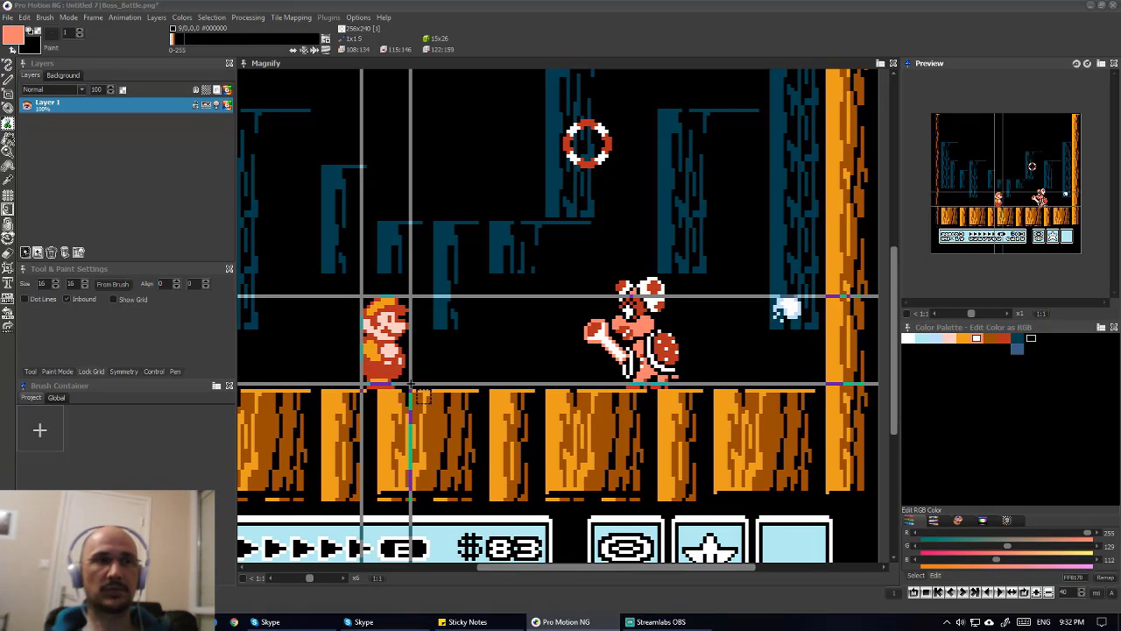
{"action": "left_click_drag", "start_coordinate": [410, 385], "coordinate": [412, 386]}
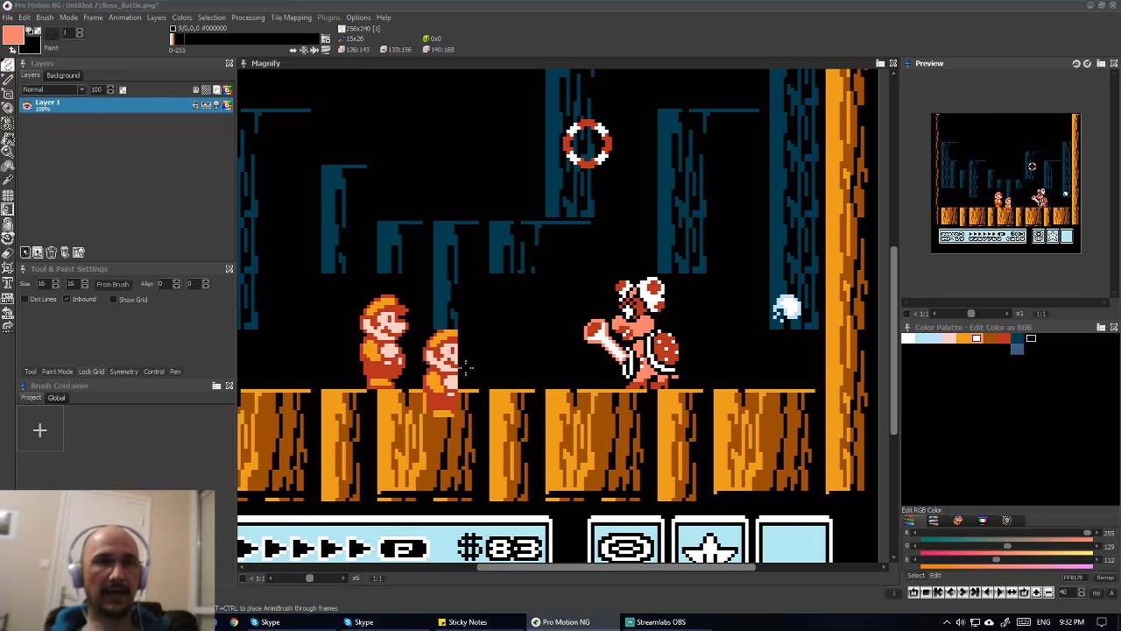
{"action": "left_click_drag", "start_coordinate": [579, 272], "coordinate": [664, 358]}
{"action": "mouse_move", "coordinate": [585, 274]}
{"action": "left_mouse_down"}
{"action": "mouse_move", "coordinate": [613, 348]}
{"action": "mouse_move", "coordinate": [688, 368]}
{"action": "mouse_move", "coordinate": [684, 386]}
{"action": "mouse_move", "coordinate": [607, 346]}
{"action": "mouse_move", "coordinate": [666, 360]}
{"action": "mouse_move", "coordinate": [685, 383]}
{"action": "mouse_move", "coordinate": [684, 338]}
{"action": "mouse_move", "coordinate": [680, 386]}
{"action": "left_mouse_up"}
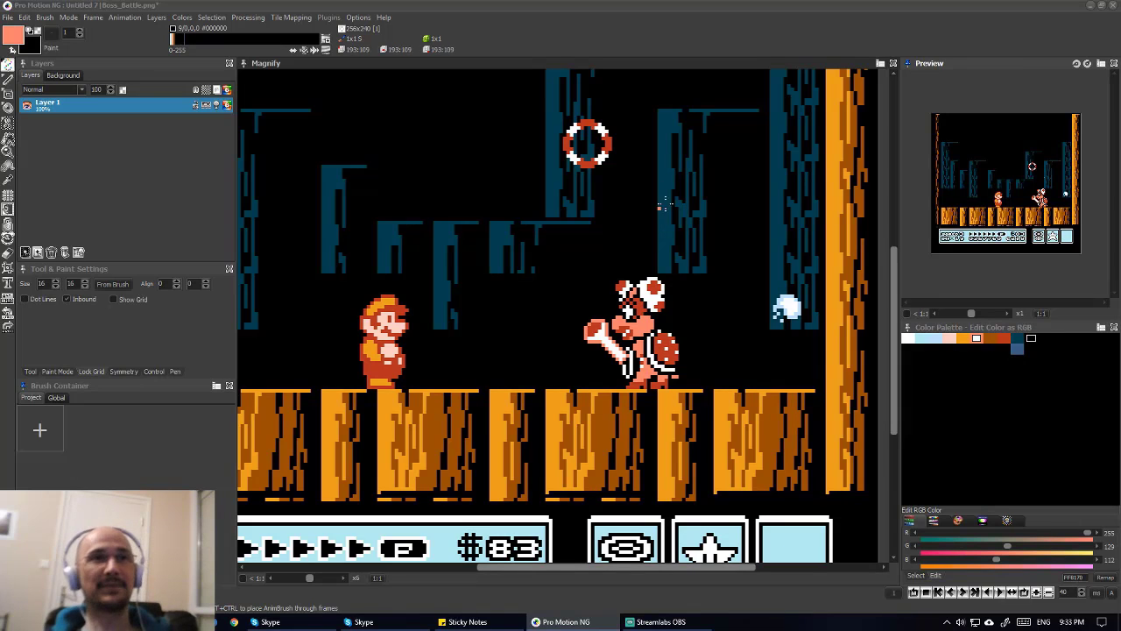
{"action": "mouse_move", "coordinate": [653, 104]}
{"action": "left_mouse_down"}
{"action": "mouse_move", "coordinate": [652, 216]}
{"action": "mouse_move", "coordinate": [754, 282]}
{"action": "mouse_move", "coordinate": [751, 270]}
{"action": "left_mouse_up"}
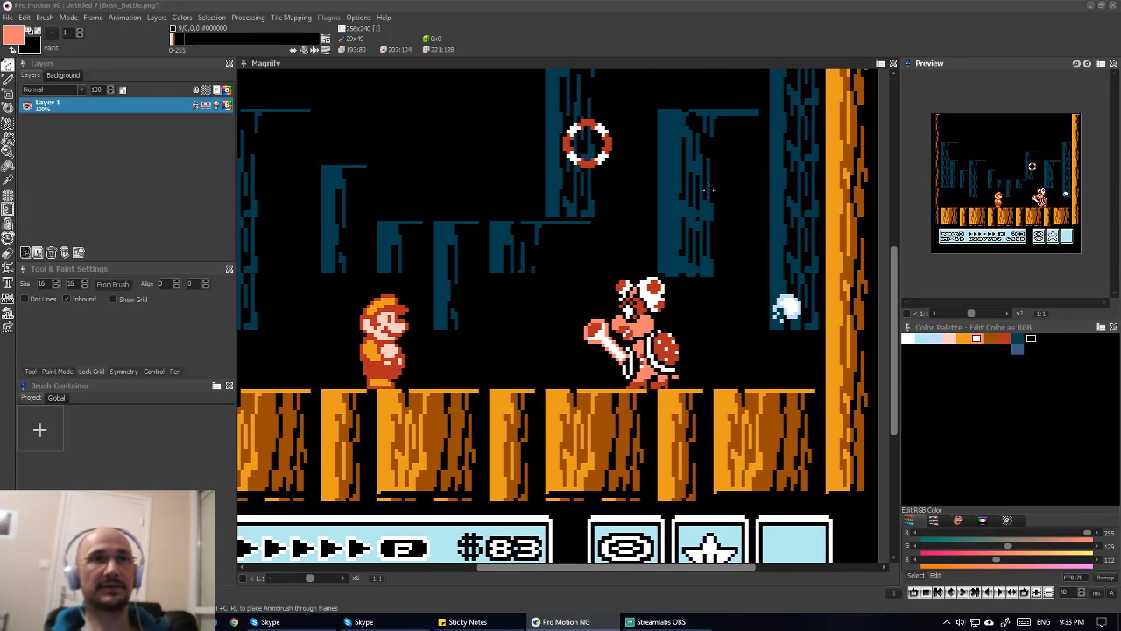
{"action": "key", "text": "period"}
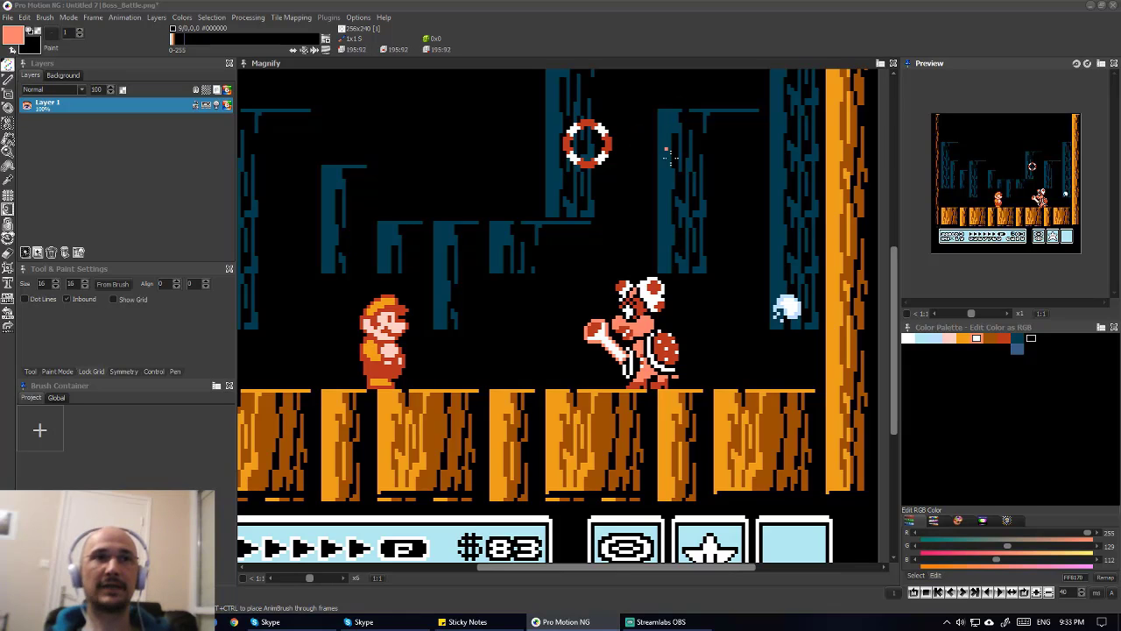
- Sample the pillar's blue and repaint part of the pillar above the Koopa lighter blue
{"action": "key", "text": "comma"}
{"action": "left_click", "coordinate": [673, 160]}
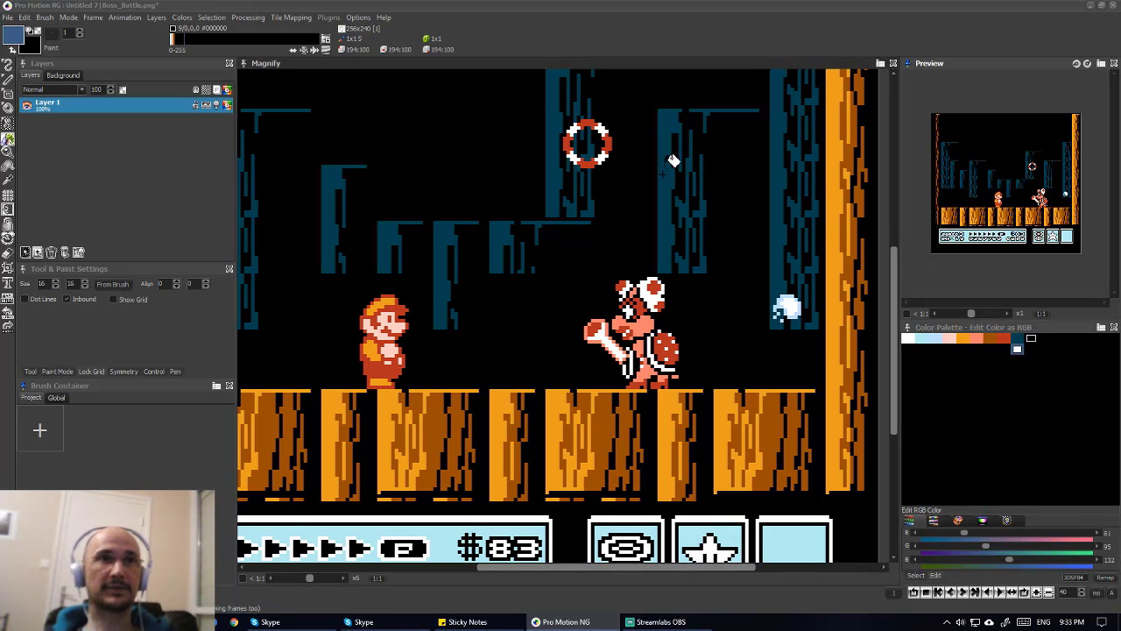
{"action": "left_click", "coordinate": [675, 160]}
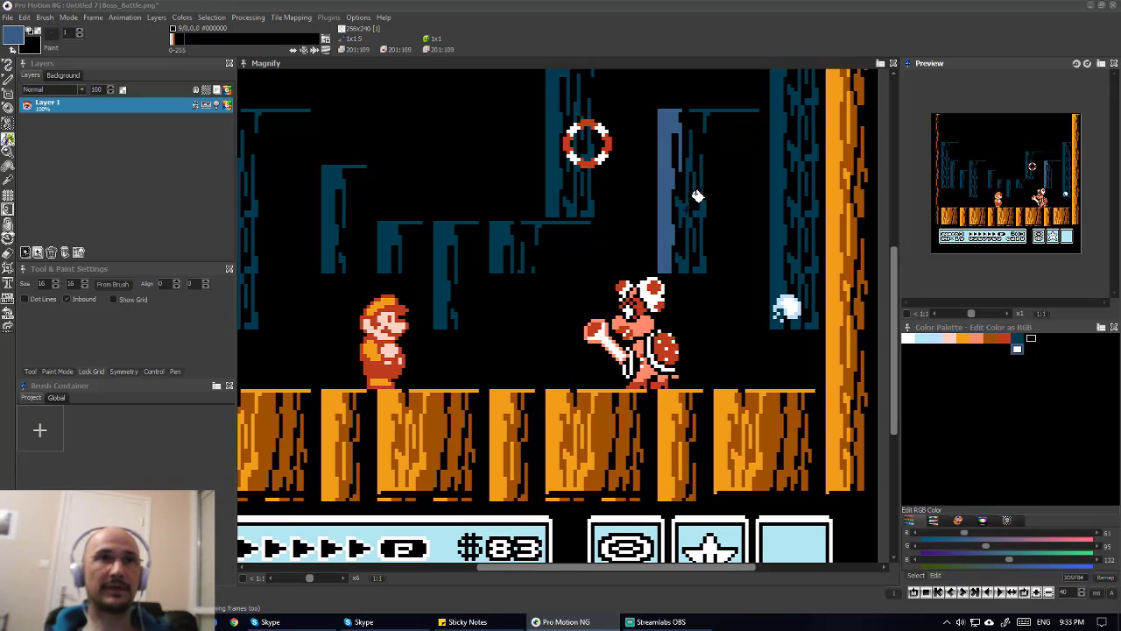
{"action": "left_click", "coordinate": [697, 197]}
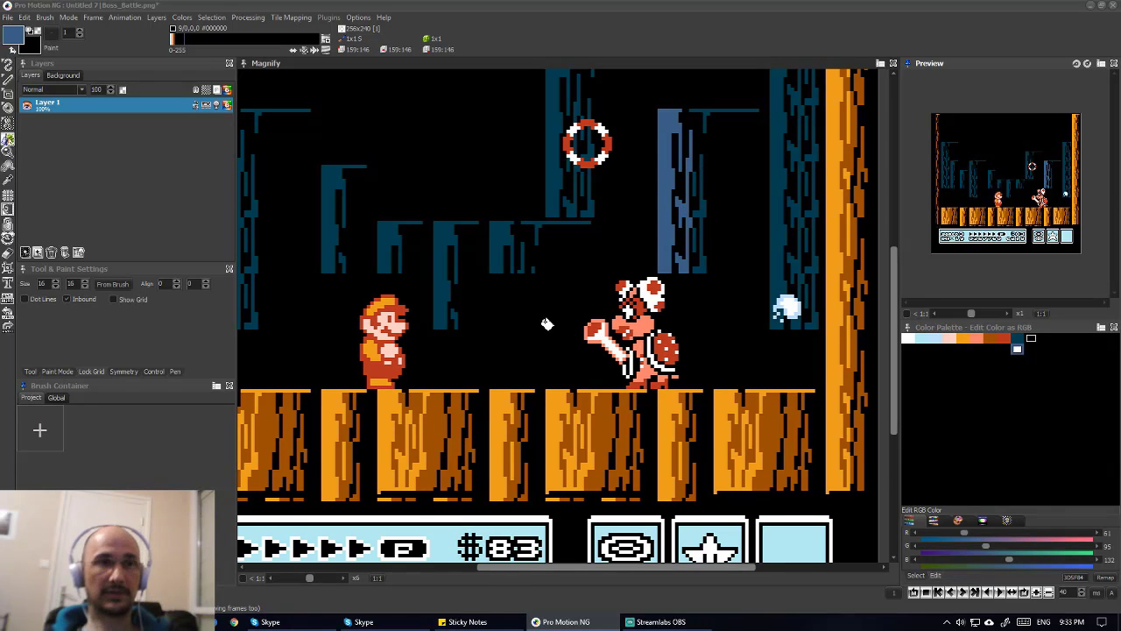
- Capture the Koopa boss as a brush, discard it, and undo the last pillar stroke
{"action": "key", "text": "l"}
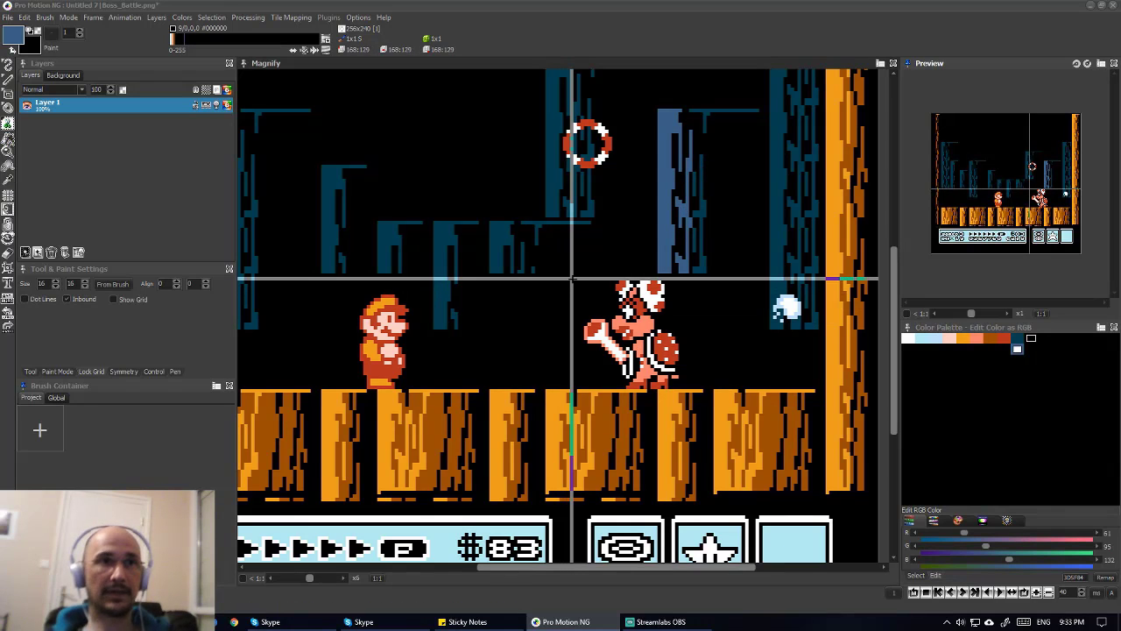
{"action": "left_click_drag", "start_coordinate": [571, 279], "coordinate": [683, 391]}
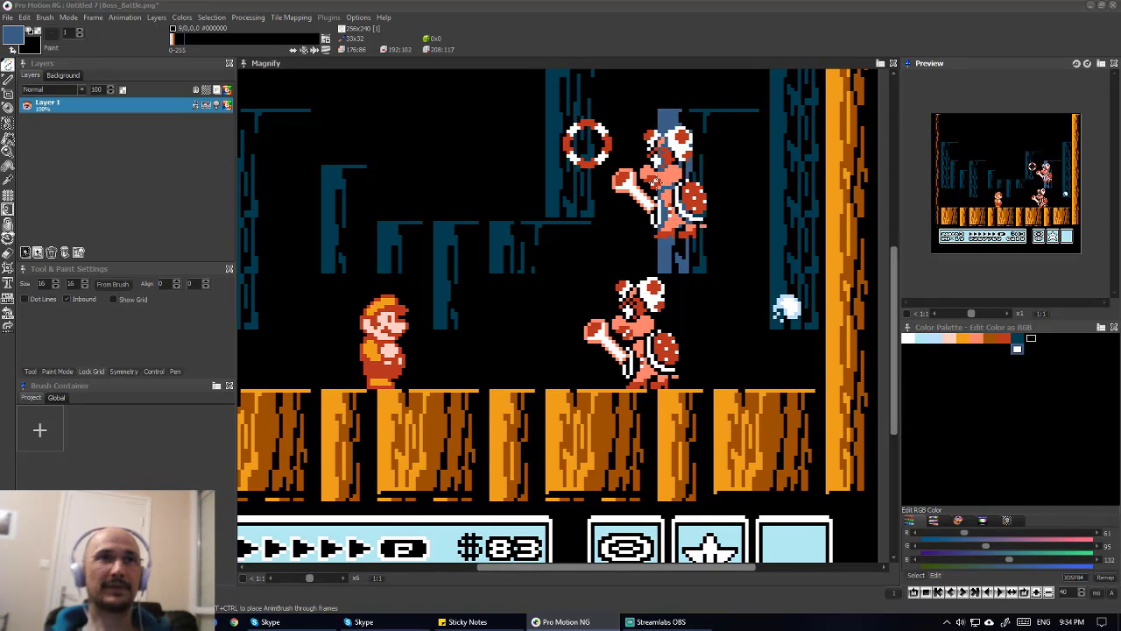
{"action": "key", "text": "."}
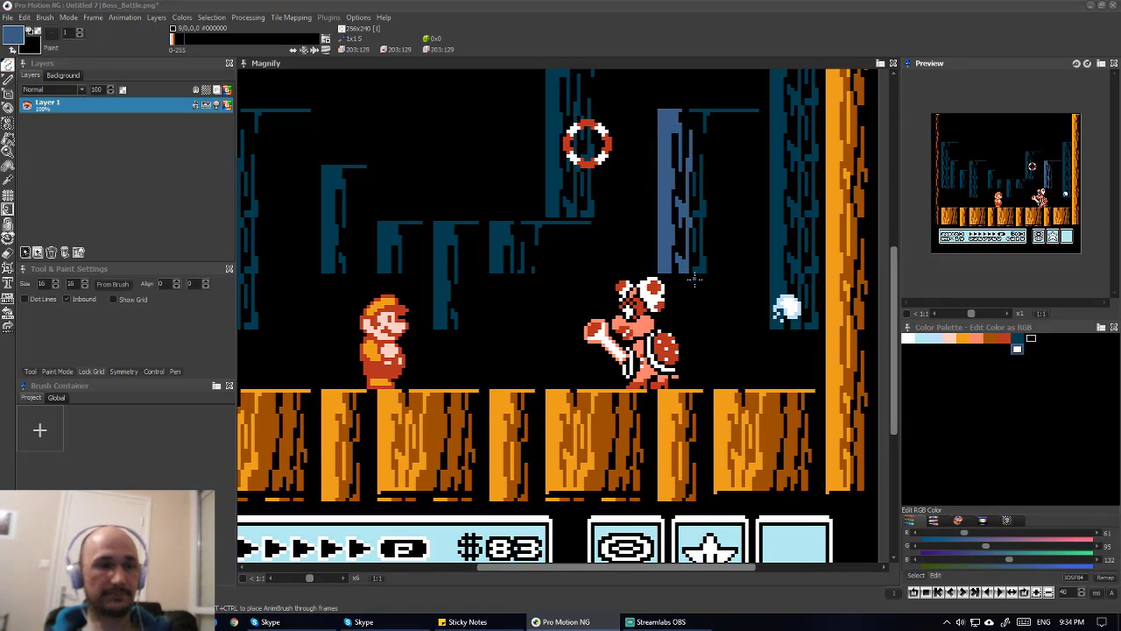
{"action": "key", "text": "ctrl+z"}
{"action": "key", "text": "ctrl+z"}
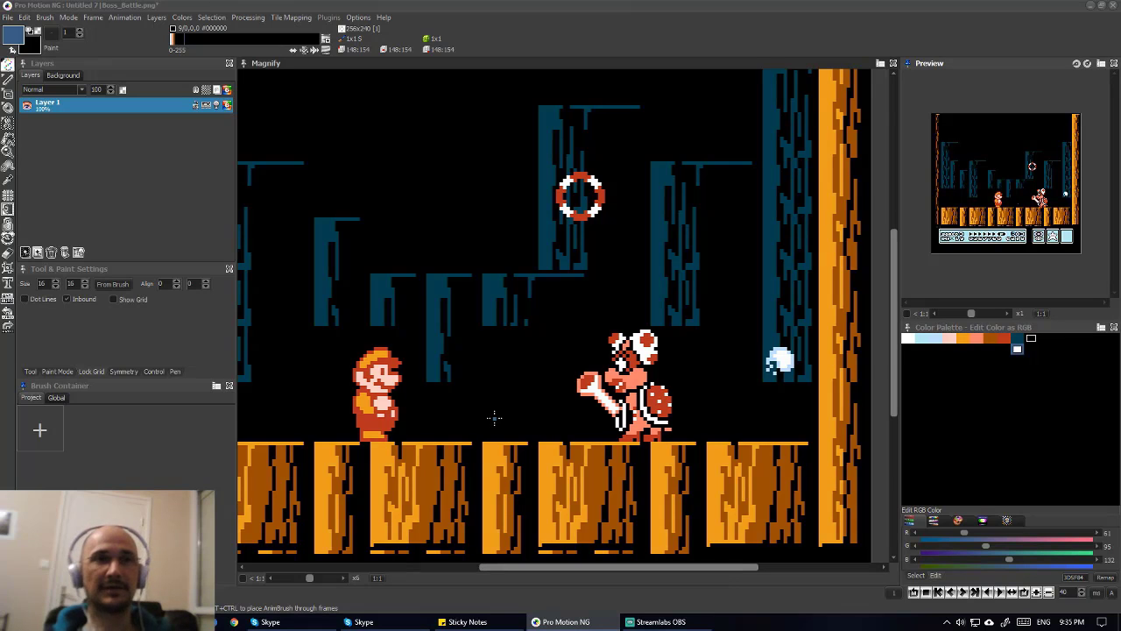
{"action": "scroll", "coordinate": [494, 418], "scroll_direction": "down", "scroll_amount": 2}
{"action": "scroll", "coordinate": [494, 418], "scroll_direction": "up", "scroll_amount": 2}
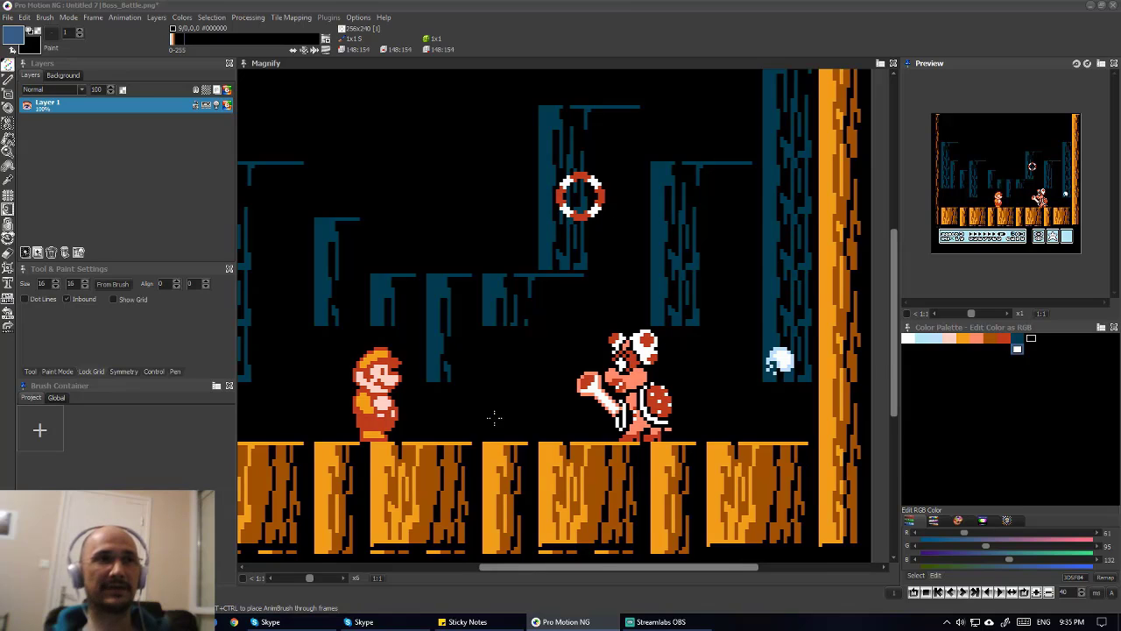
{"action": "scroll", "coordinate": [494, 418], "scroll_direction": "left", "scroll_amount": 2}
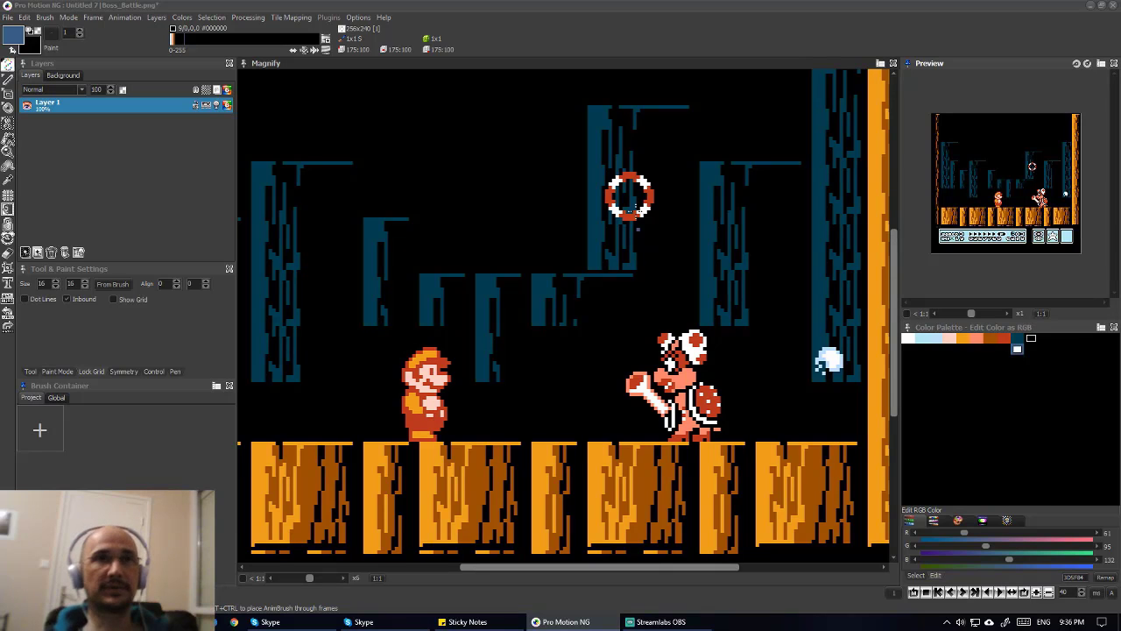
- Close Boss_Battle without saving, then drag mario.png from Explorer's SMB3 folder onto Pro Motion
{"action": "left_click", "coordinate": [893, 64]}
{"action": "left_click", "coordinate": [557, 326]}
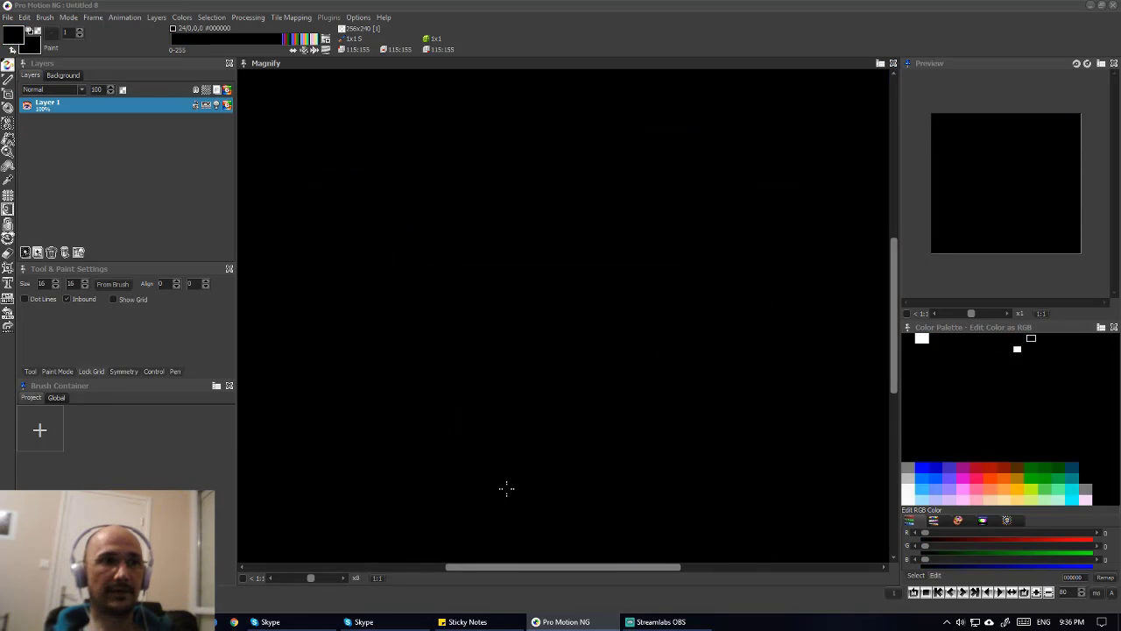
{"action": "left_click", "coordinate": [200, 622]}
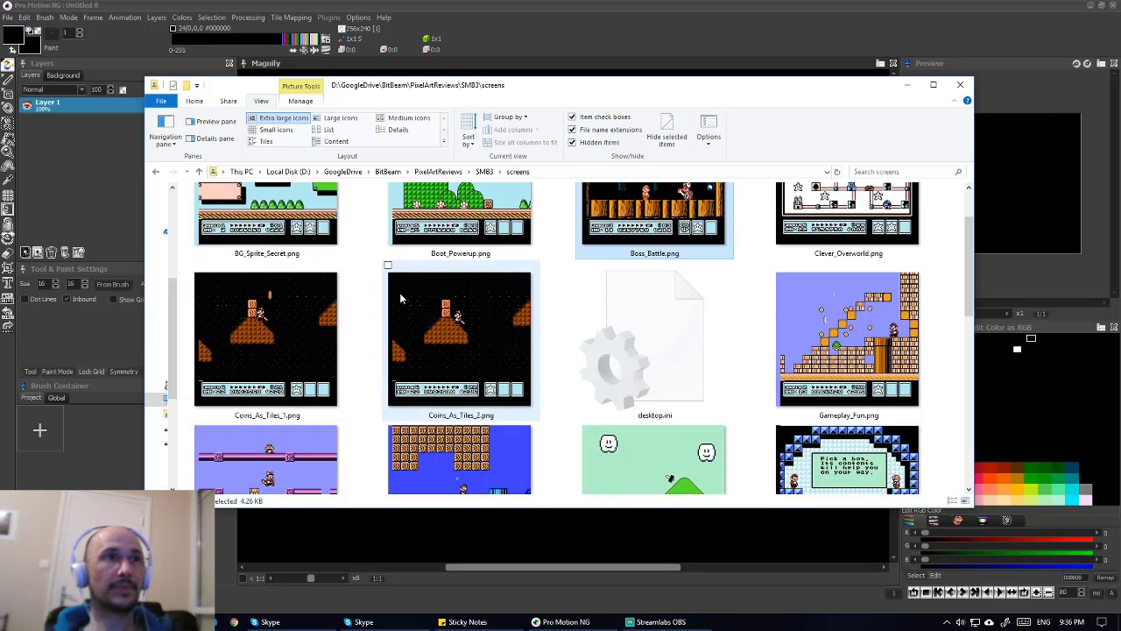
{"action": "scroll", "coordinate": [221, 193], "scroll_direction": "up", "scroll_amount": 1}
{"action": "left_click", "coordinate": [159, 173]}
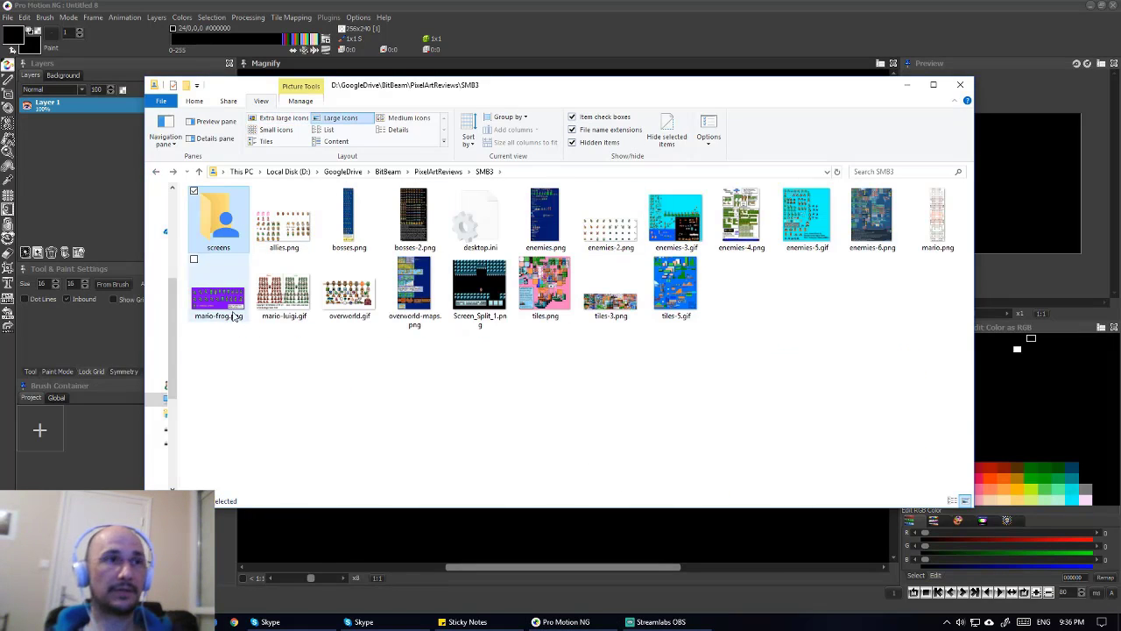
{"action": "left_click_drag", "start_coordinate": [931, 226], "coordinate": [721, 533]}
- Zoom out and scroll through the mario.png sheet from top to bottom to survey all poses
{"action": "scroll", "coordinate": [717, 524], "scroll_direction": "down", "scroll_amount": 2}
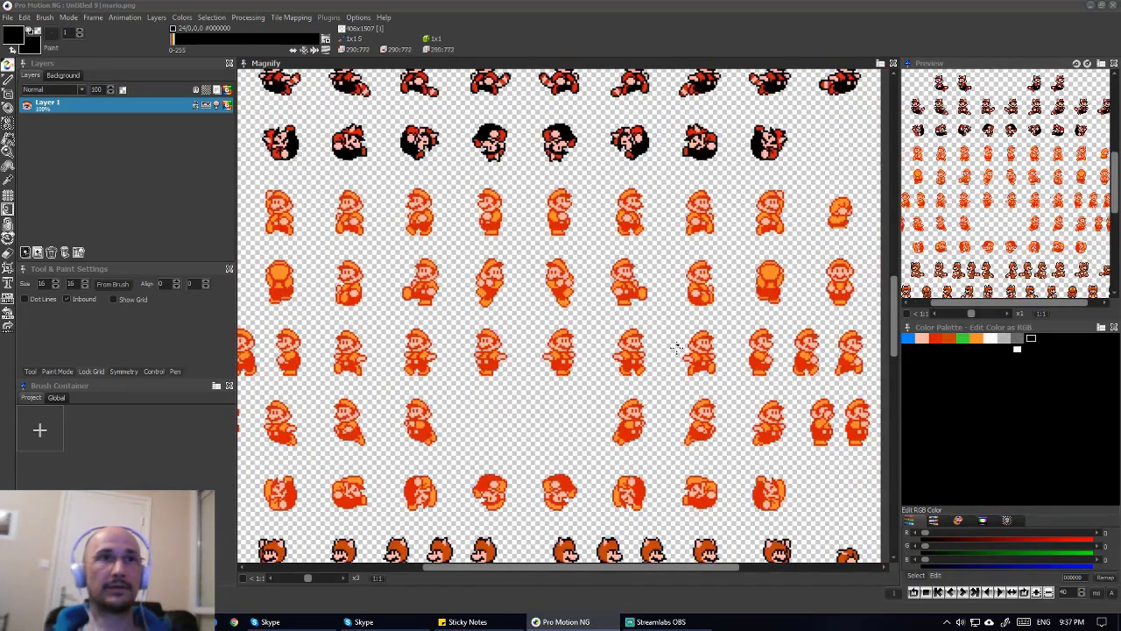
{"action": "scroll", "coordinate": [433, 326], "scroll_direction": "up", "scroll_amount": 5}
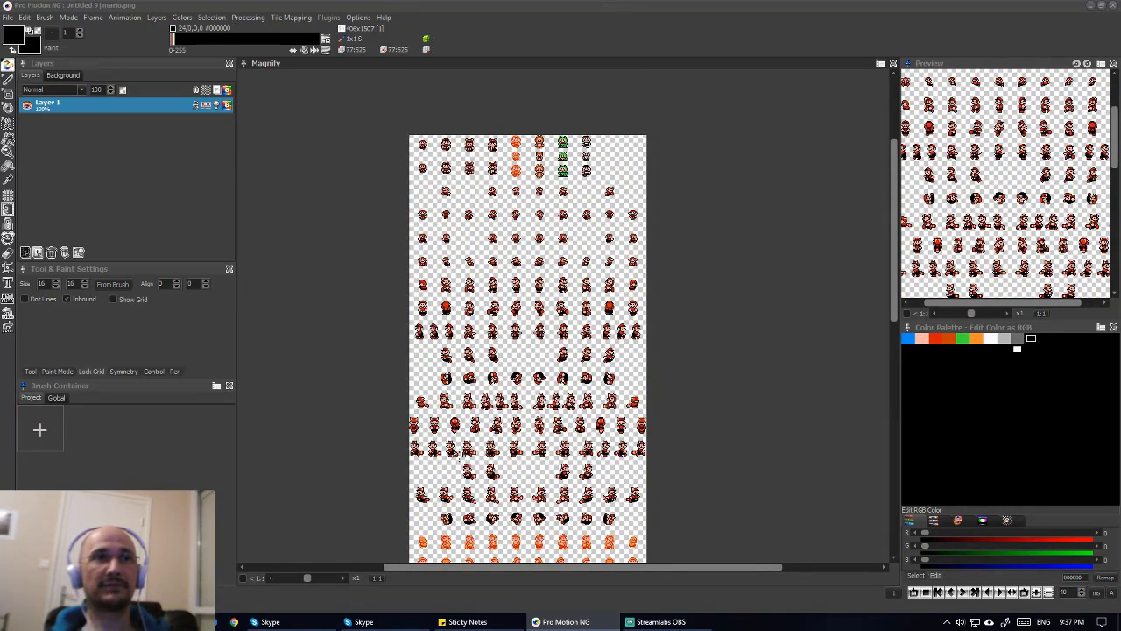
{"action": "scroll", "coordinate": [482, 384], "scroll_direction": "down", "scroll_amount": 5}
{"action": "scroll", "coordinate": [484, 383], "scroll_direction": "down", "scroll_amount": 10}
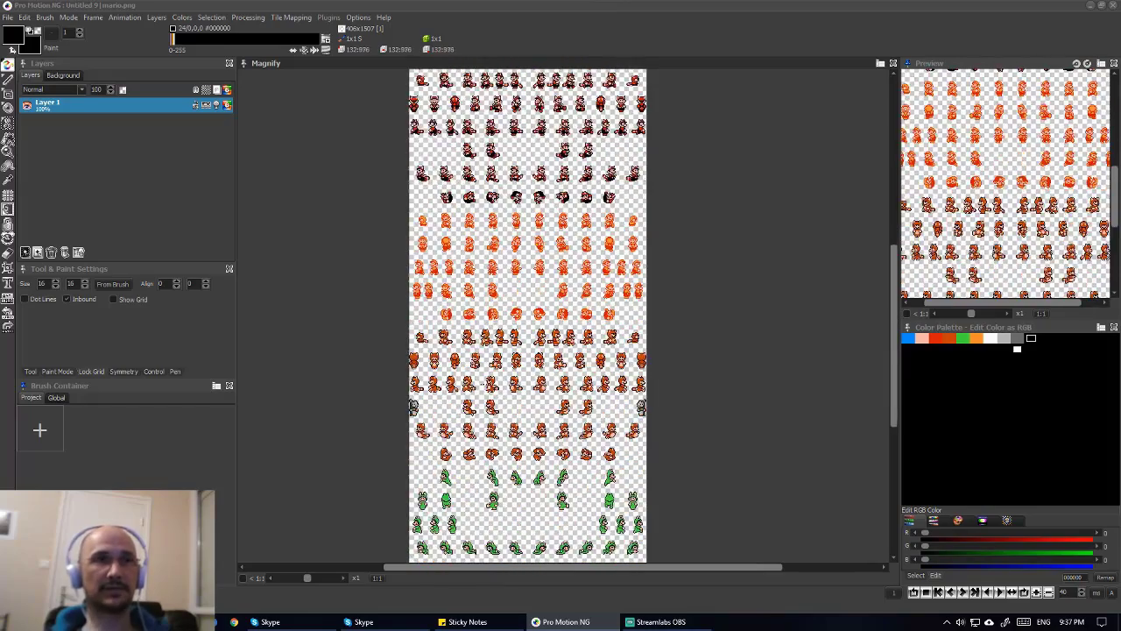
{"action": "scroll", "coordinate": [483, 383], "scroll_direction": "up", "scroll_amount": 7}
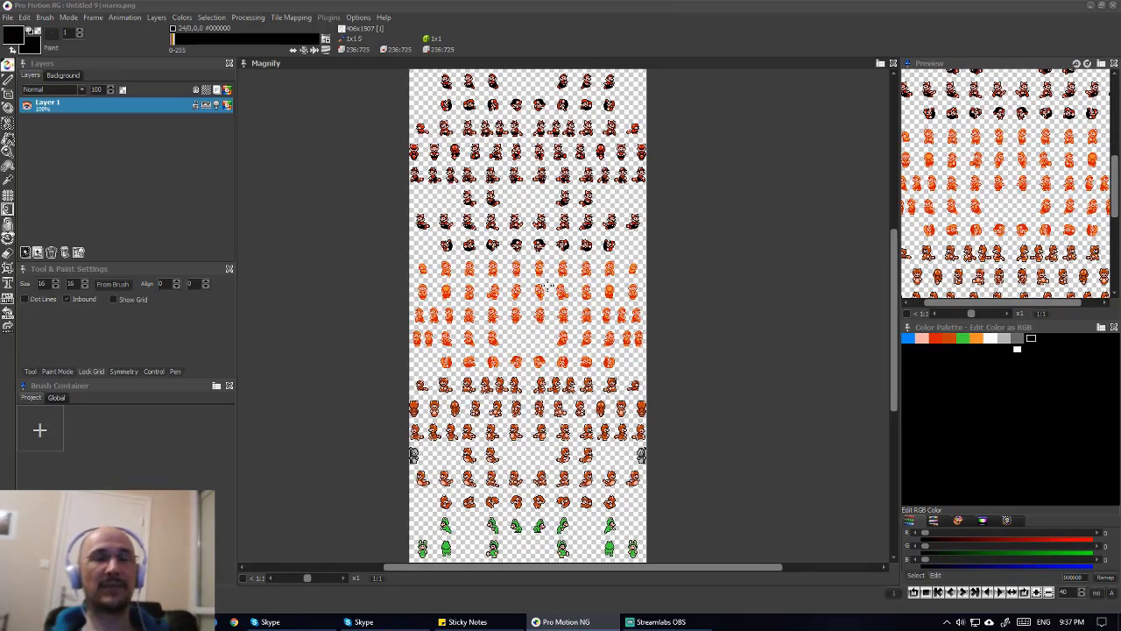
- Zoom to x3 and scroll through the raccoon, tanooki and frog-suit Mario rows
{"action": "scroll", "coordinate": [492, 208], "scroll_direction": "up", "scroll_amount": 2}
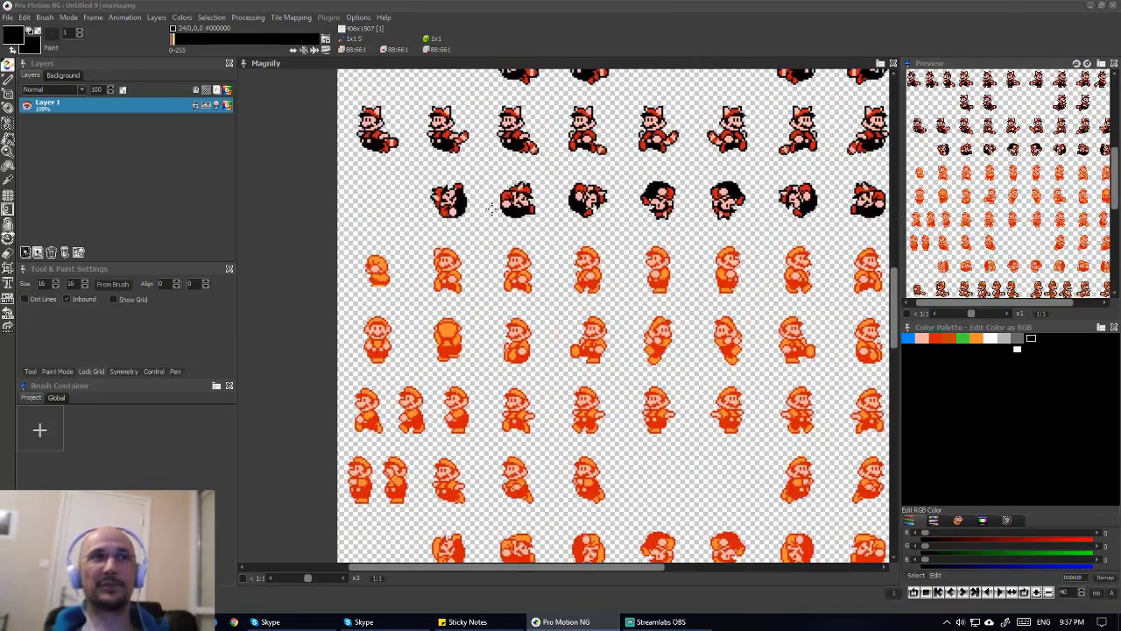
{"action": "scroll", "coordinate": [492, 208], "scroll_direction": "down", "scroll_amount": 1}
{"action": "scroll", "coordinate": [493, 210], "scroll_direction": "up", "scroll_amount": 1}
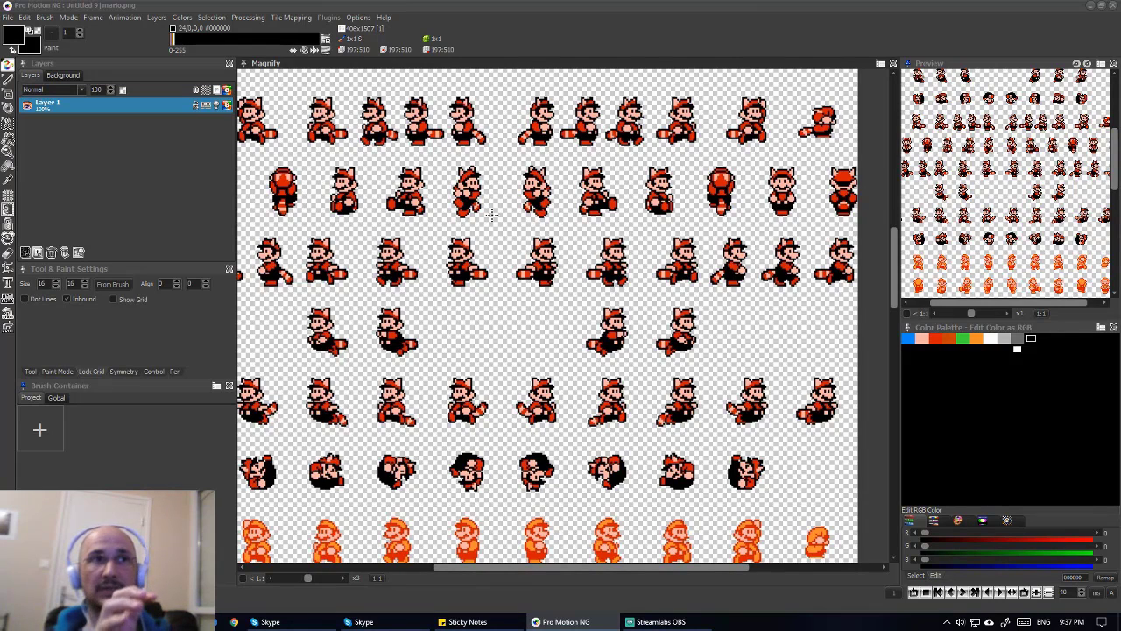
{"action": "scroll", "coordinate": [492, 214], "scroll_direction": "down", "scroll_amount": 5}
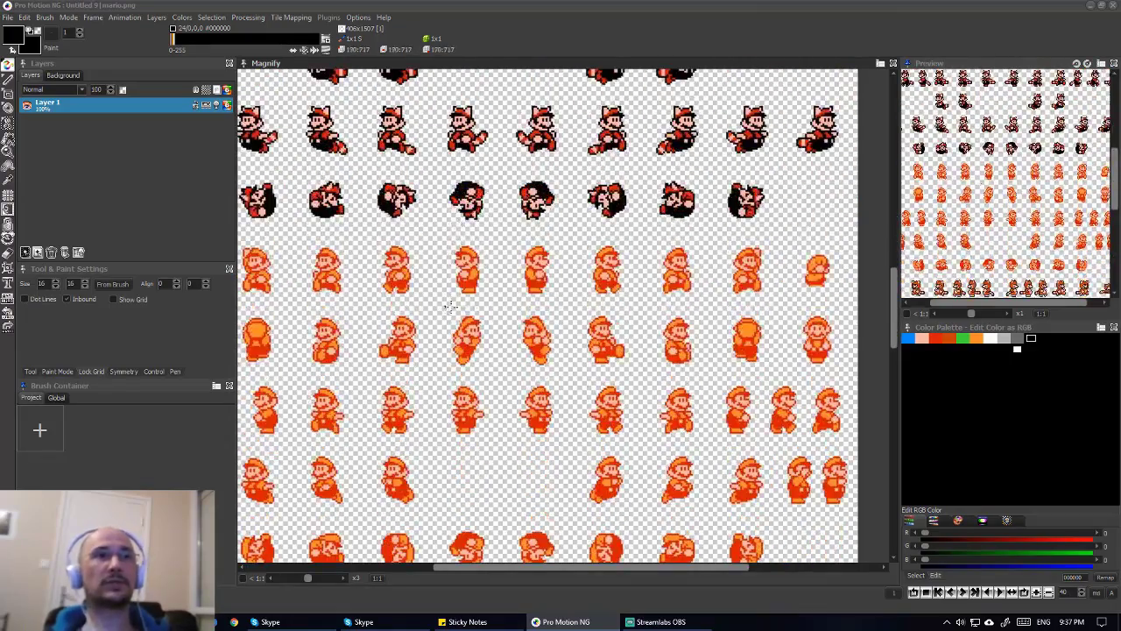
{"action": "scroll", "coordinate": [583, 268], "scroll_direction": "down", "scroll_amount": 10}
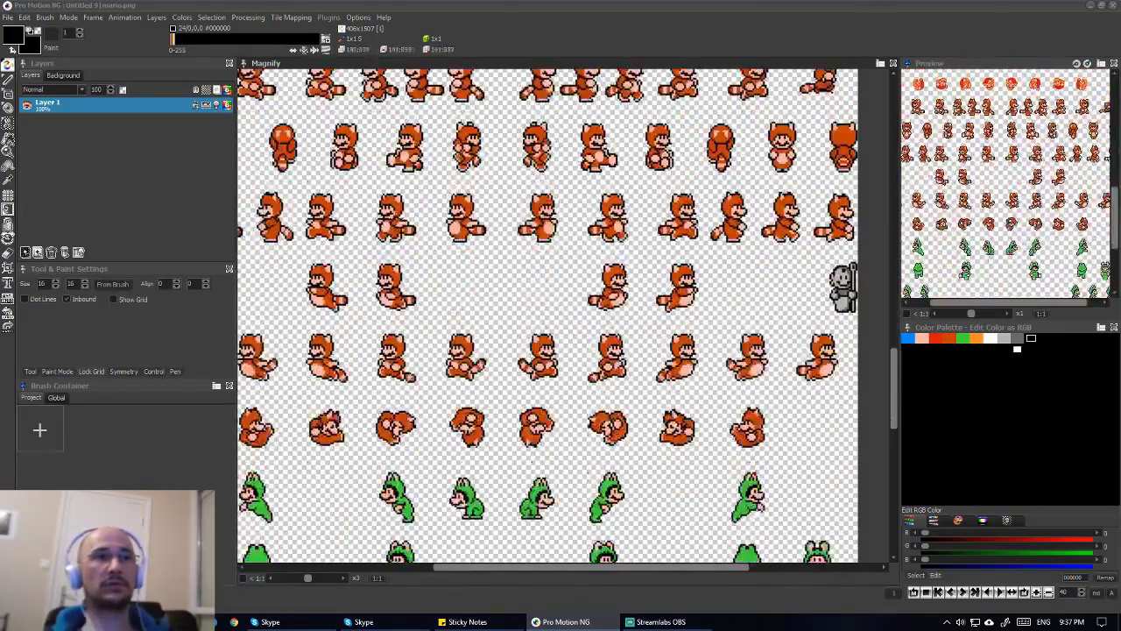
{"action": "scroll", "coordinate": [482, 343], "scroll_direction": "down", "scroll_amount": 2}
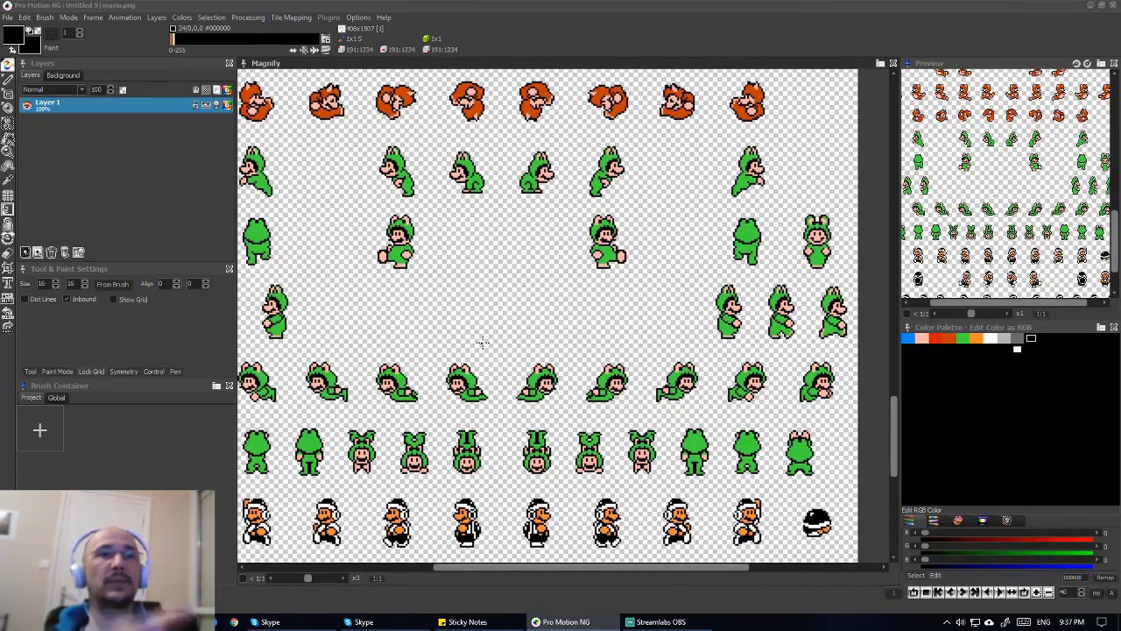
{"action": "scroll", "coordinate": [483, 342], "scroll_direction": "up", "scroll_amount": 4}
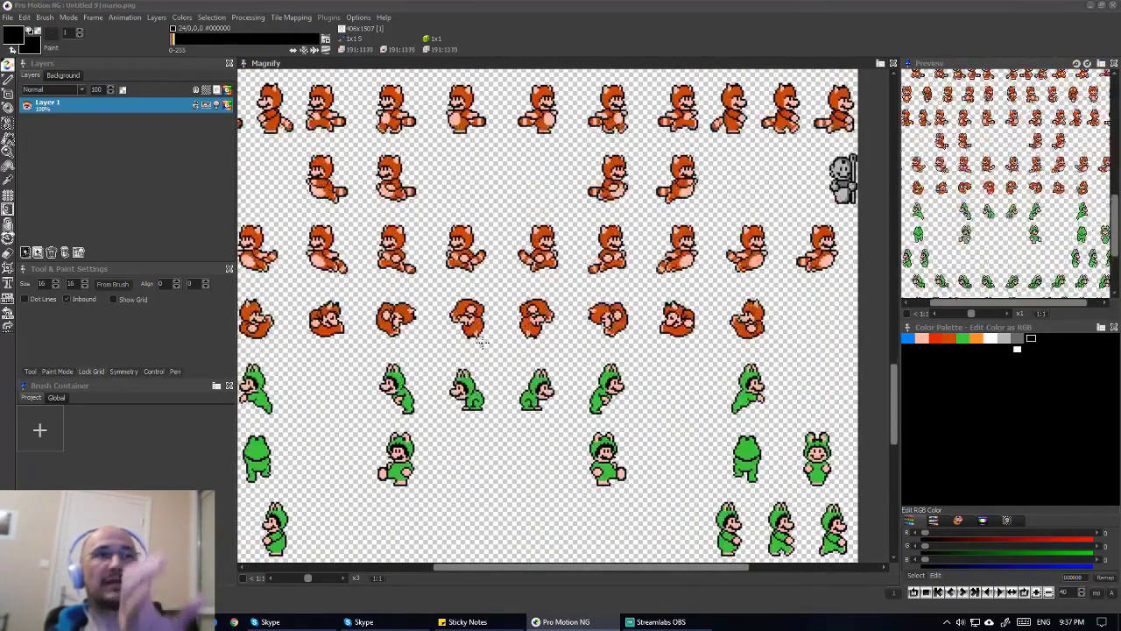
{"action": "scroll", "coordinate": [482, 343], "scroll_direction": "up", "scroll_amount": 1}
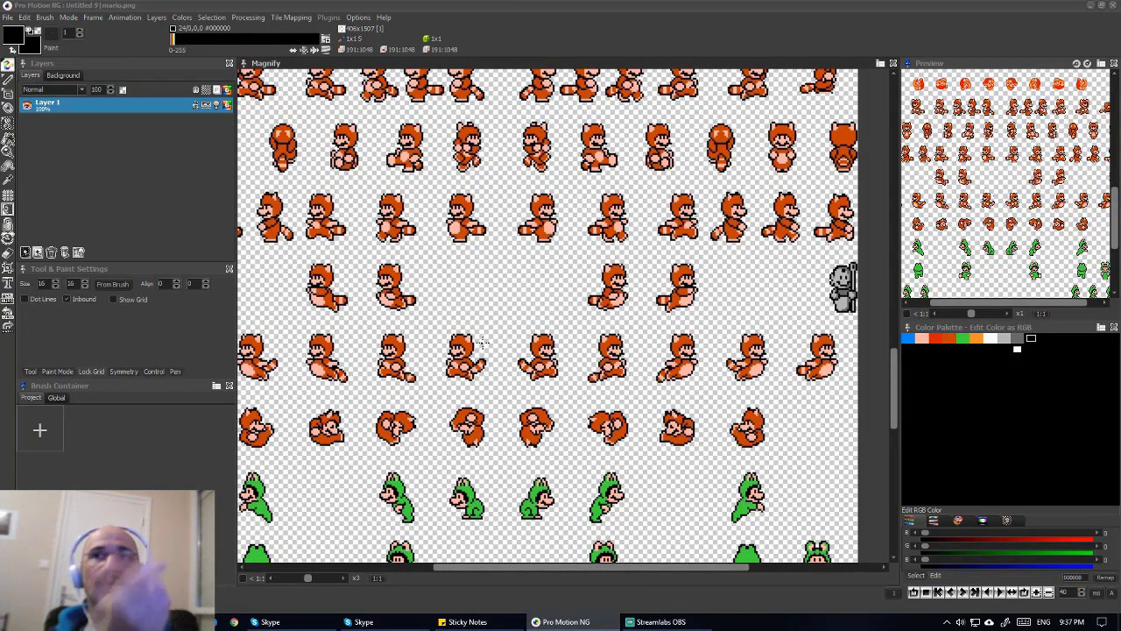
{"action": "scroll", "coordinate": [482, 342], "scroll_direction": "up", "scroll_amount": 2}
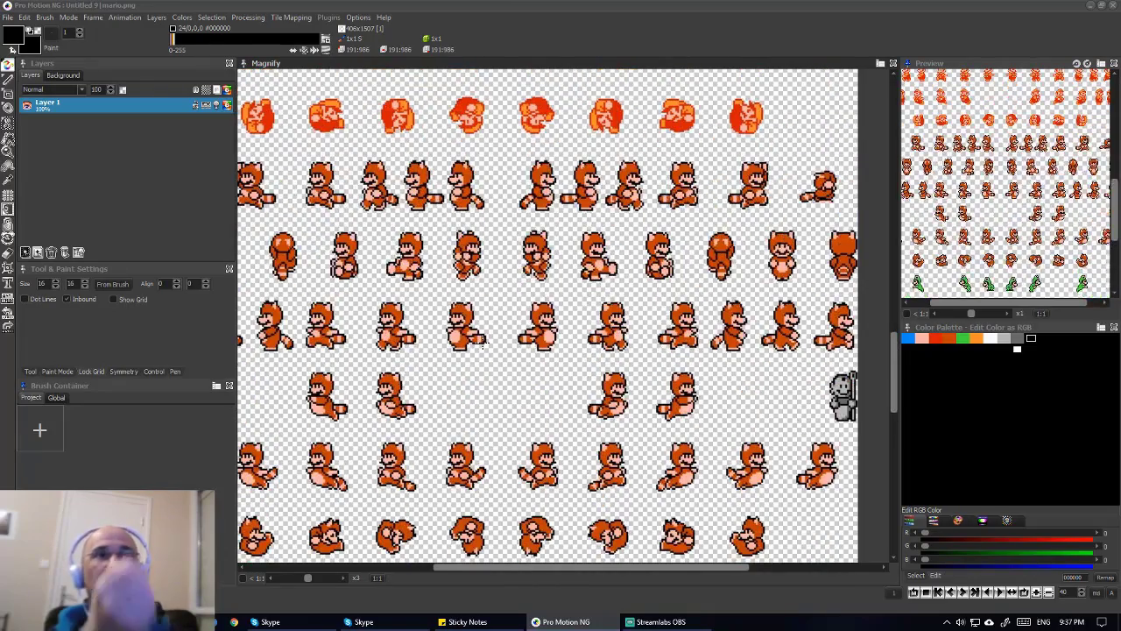
{"action": "scroll", "coordinate": [482, 341], "scroll_direction": "up", "scroll_amount": 5}
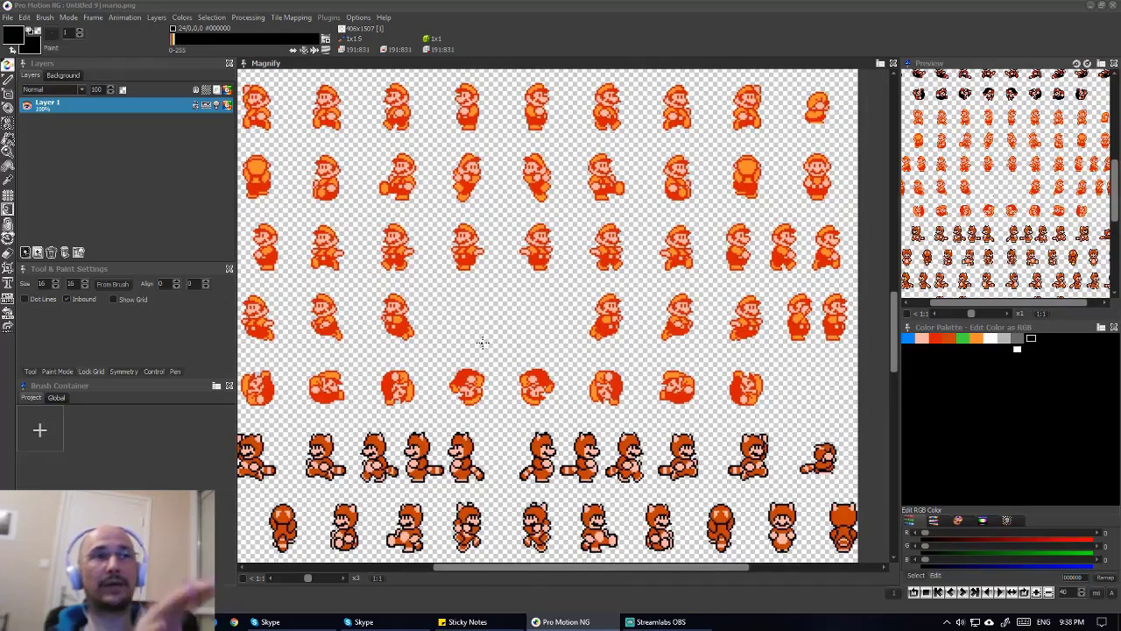
{"action": "scroll", "coordinate": [482, 341], "scroll_direction": "up", "scroll_amount": 1}
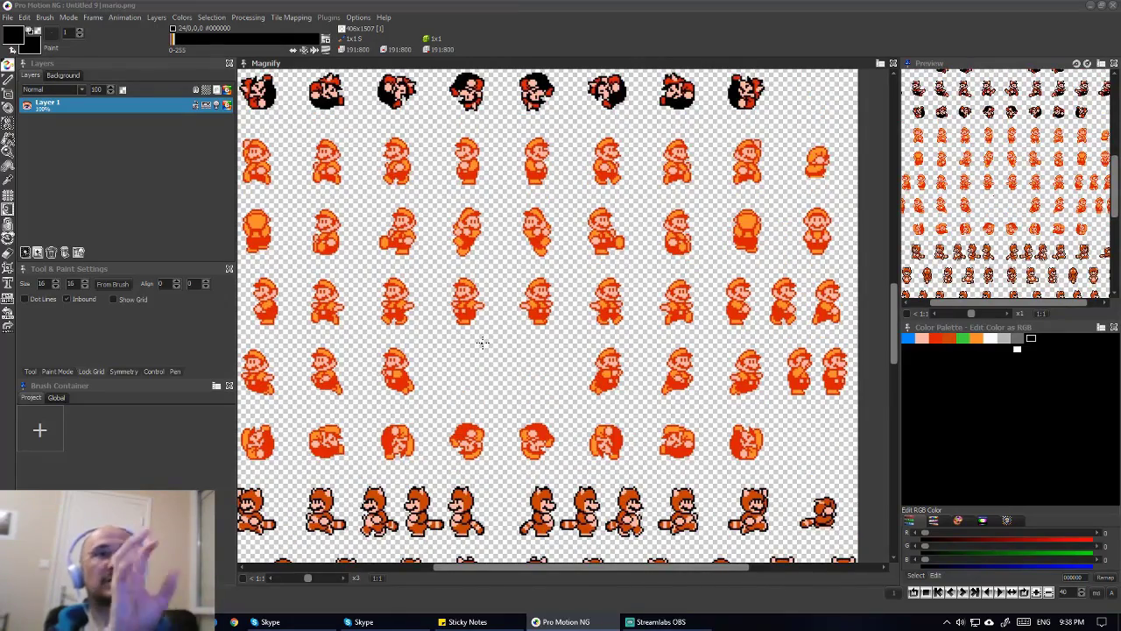
{"action": "scroll", "coordinate": [482, 341], "scroll_direction": "up", "scroll_amount": 4}
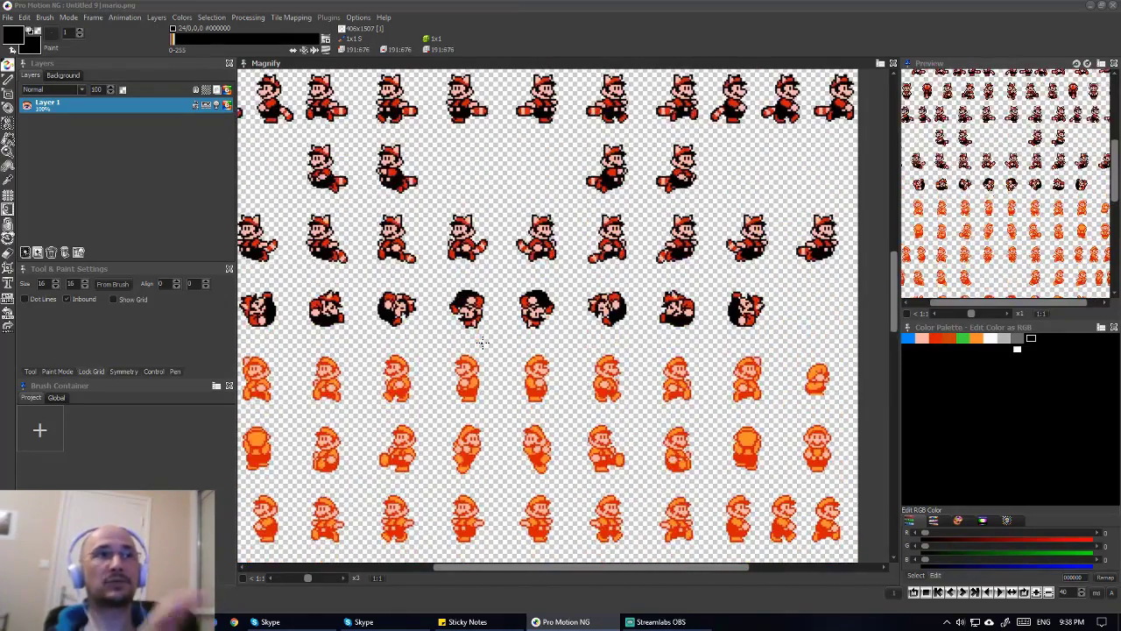
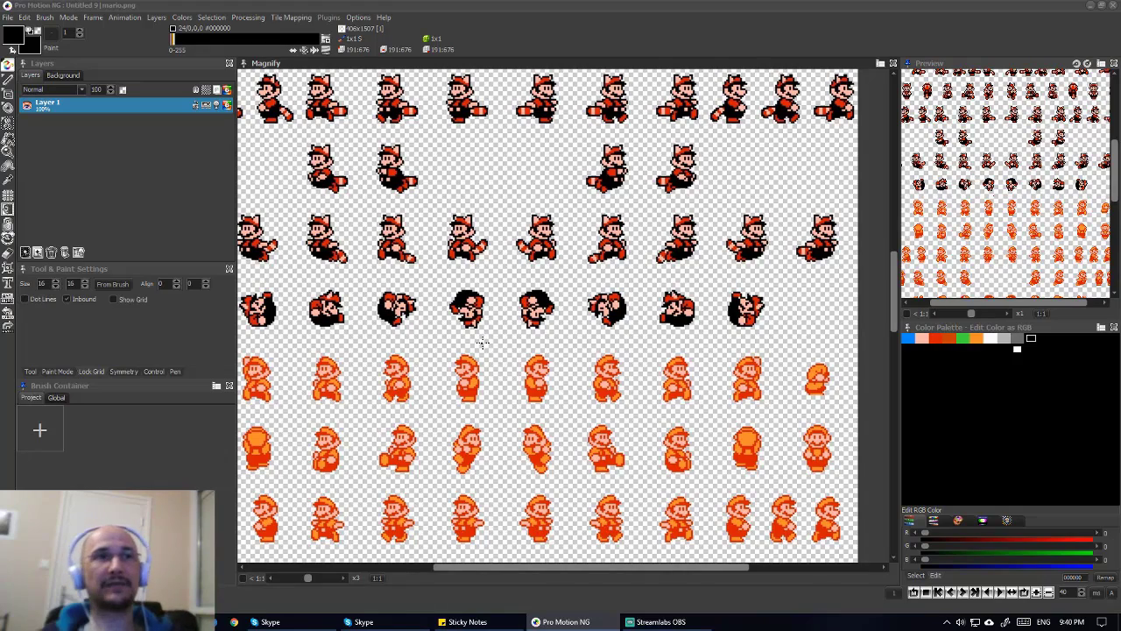
- Pan the sprite sheet and zoom the Magnify view from x3 to x7 on the small running Mario rows
{"action": "scroll", "coordinate": [503, 99], "scroll_direction": "up", "scroll_amount": 4}
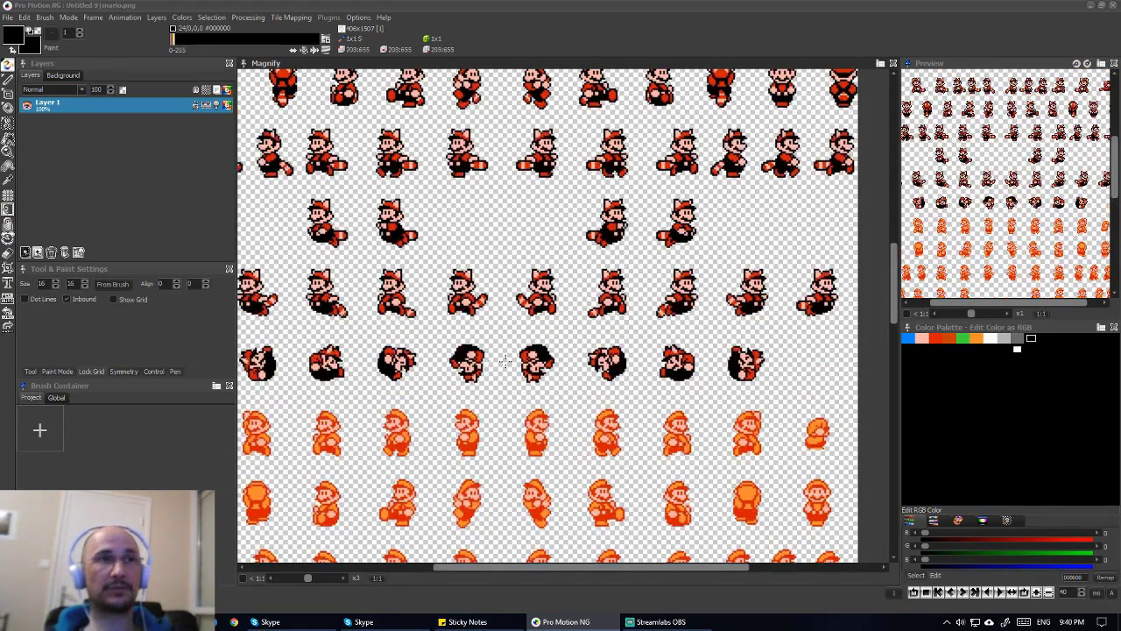
{"action": "scroll", "coordinate": [504, 98], "scroll_direction": "up", "scroll_amount": 2}
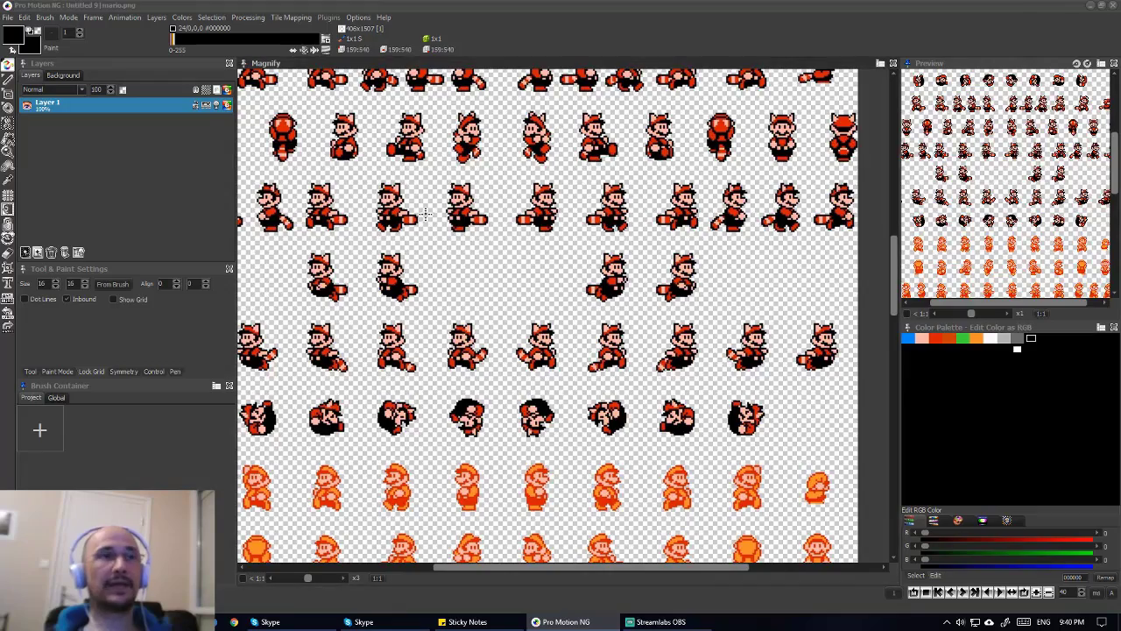
{"action": "scroll", "coordinate": [427, 210], "scroll_direction": "up", "scroll_amount": 3}
{"action": "scroll", "coordinate": [428, 210], "scroll_direction": "up", "scroll_amount": 2}
{"action": "scroll", "coordinate": [421, 224], "scroll_direction": "up", "scroll_amount": 2}
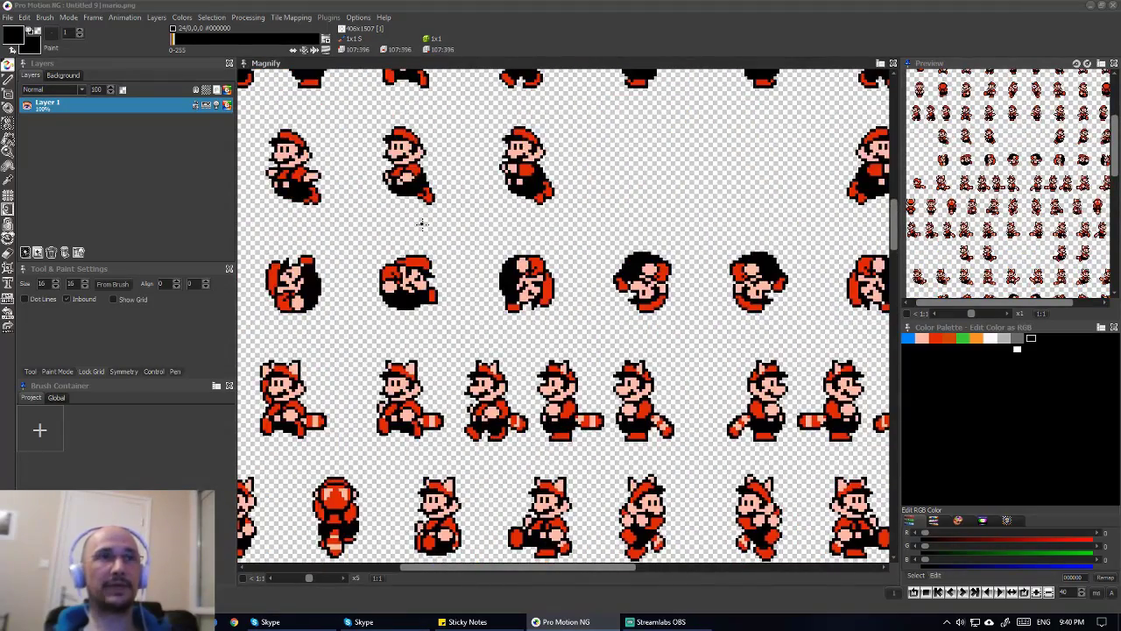
{"action": "scroll", "coordinate": [422, 224], "scroll_direction": "left", "scroll_amount": 2}
{"action": "scroll", "coordinate": [422, 224], "scroll_direction": "up", "scroll_amount": 2}
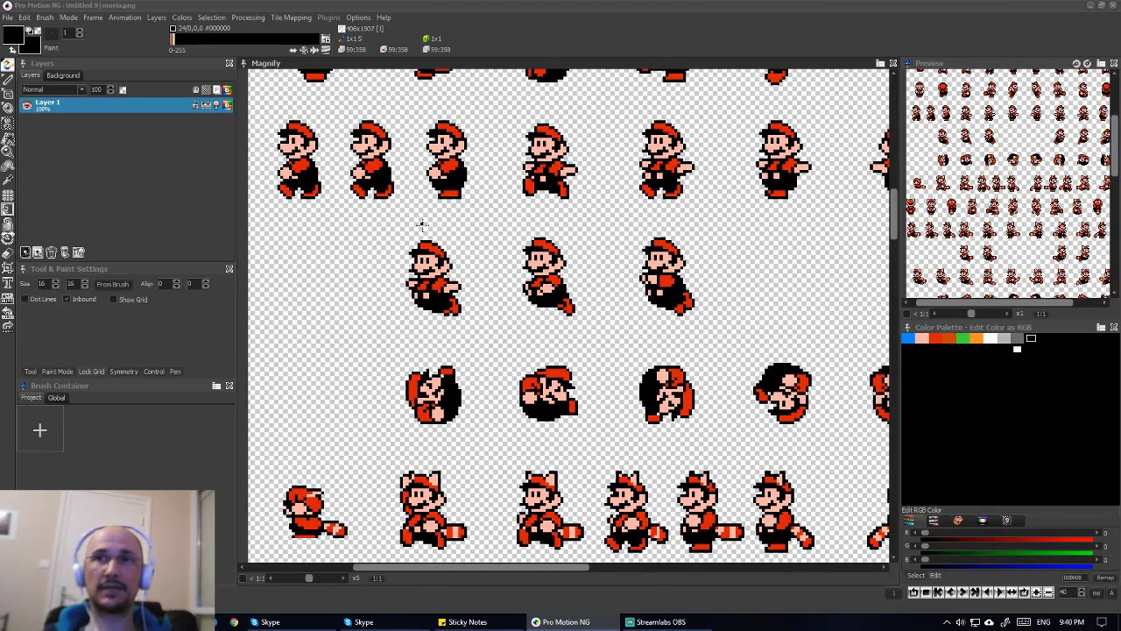
{"action": "scroll", "coordinate": [422, 224], "scroll_direction": "up", "scroll_amount": 8}
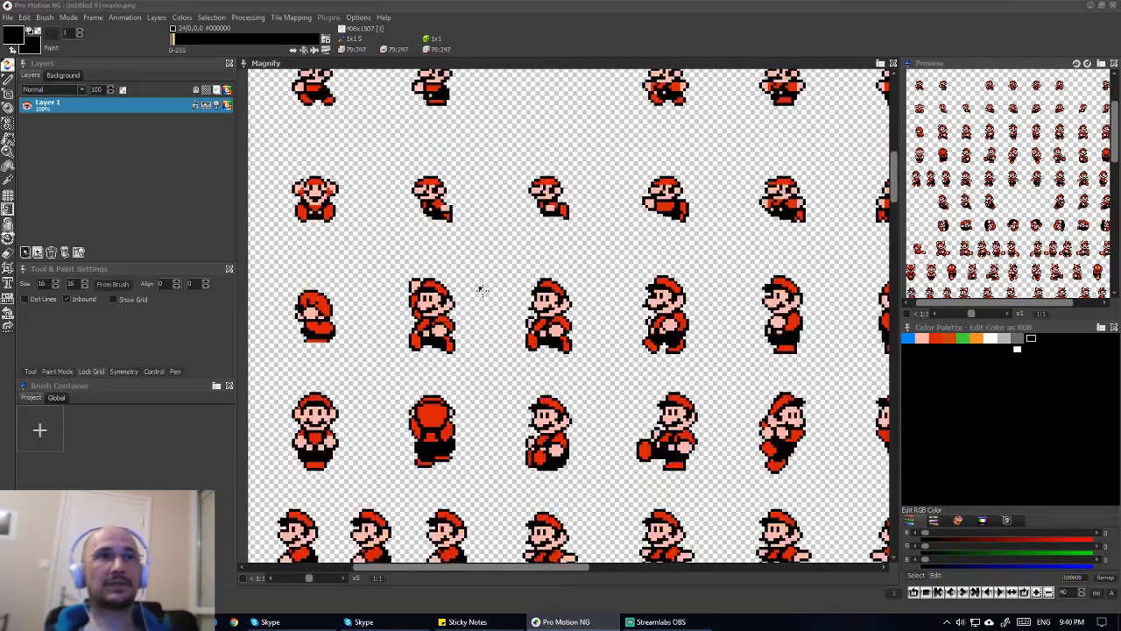
{"action": "scroll", "coordinate": [507, 311], "scroll_direction": "down", "scroll_amount": 3}
{"action": "scroll", "coordinate": [517, 359], "scroll_direction": "up", "scroll_amount": 2}
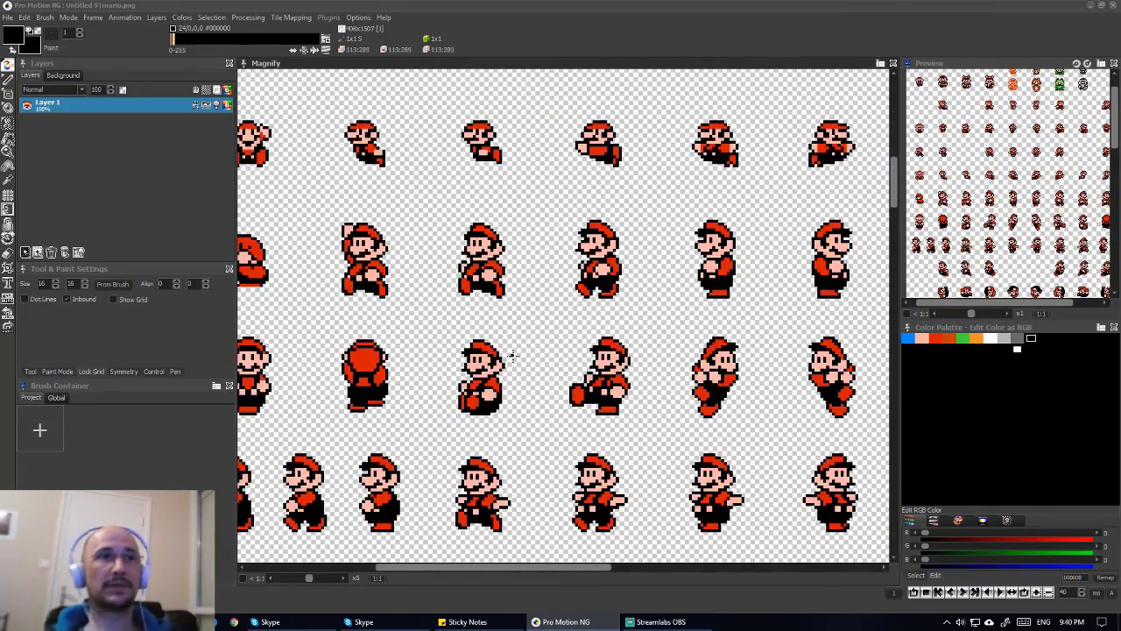
{"action": "scroll", "coordinate": [503, 344], "scroll_direction": "up", "scroll_amount": 2}
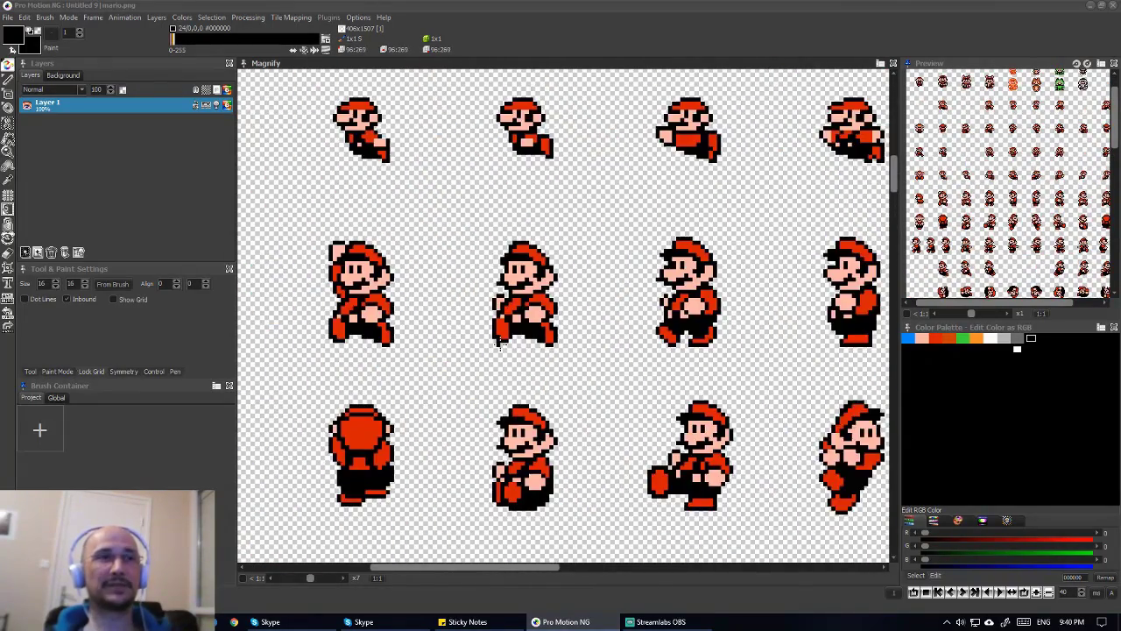
{"action": "scroll", "coordinate": [499, 343], "scroll_direction": "left", "scroll_amount": 2}
{"action": "scroll", "coordinate": [499, 343], "scroll_direction": "right", "scroll_amount": 2}
{"action": "scroll", "coordinate": [499, 343], "scroll_direction": "down", "scroll_amount": 1}
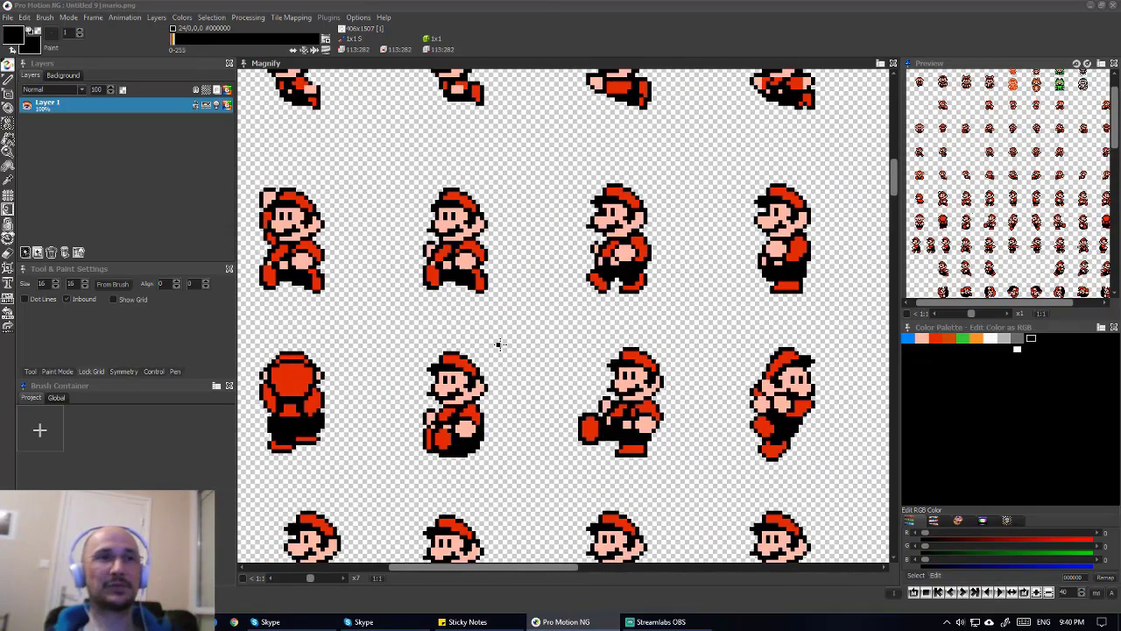
{"action": "scroll", "coordinate": [499, 343], "scroll_direction": "down", "scroll_amount": 3}
{"action": "scroll", "coordinate": [489, 389], "scroll_direction": "left", "scroll_amount": 2}
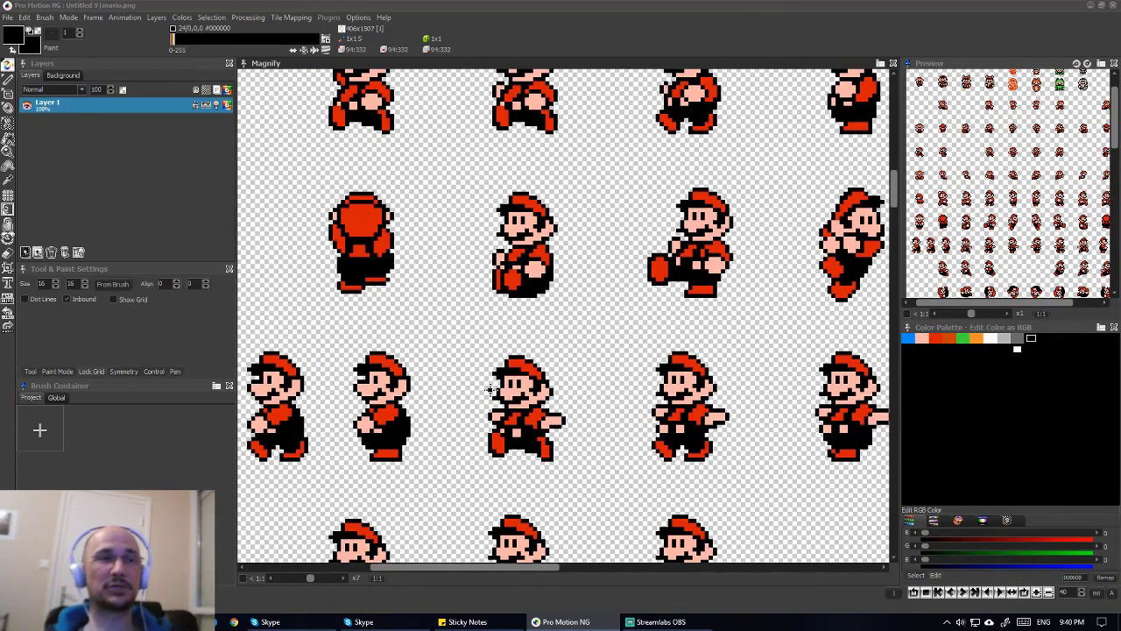
{"action": "scroll", "coordinate": [491, 478], "scroll_direction": "right", "scroll_amount": 2}
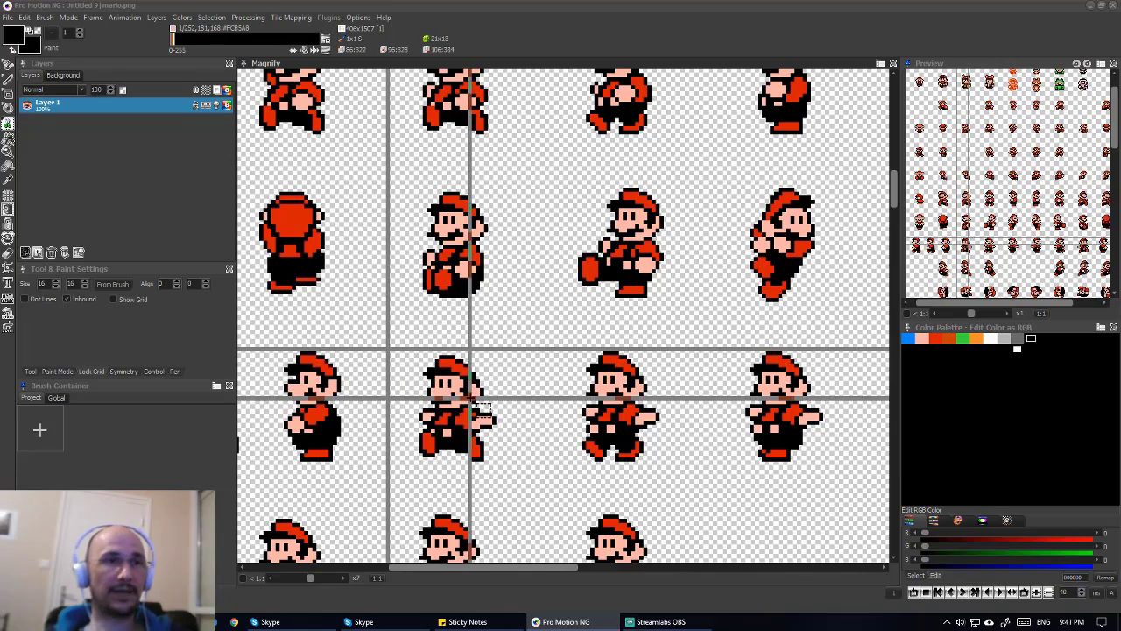
- Capture the second small running Mario as a brush and stamp it over the sprites, ending back on its own spot
{"action": "left_click_drag", "start_coordinate": [473, 400], "coordinate": [511, 430]}
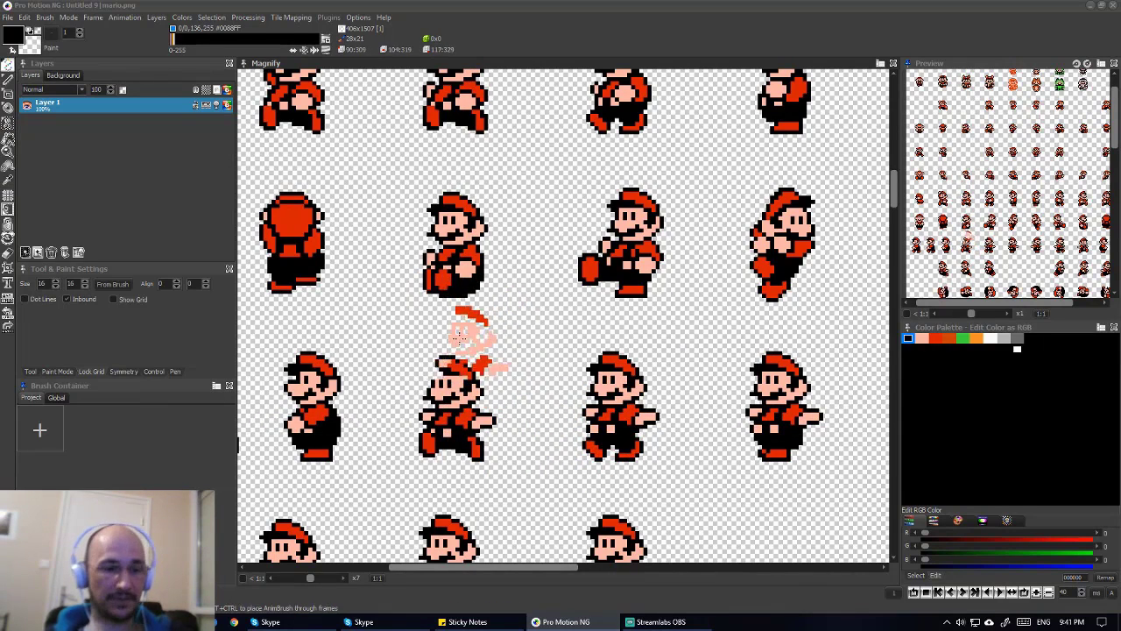
{"action": "left_click", "coordinate": [550, 429]}
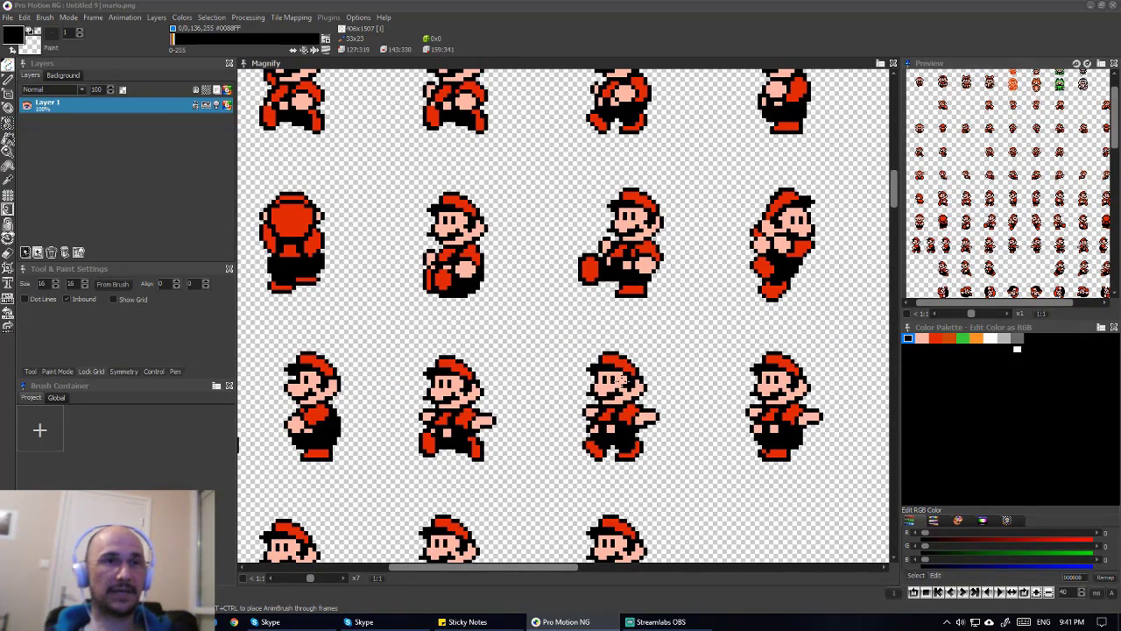
{"action": "left_click", "coordinate": [620, 383]}
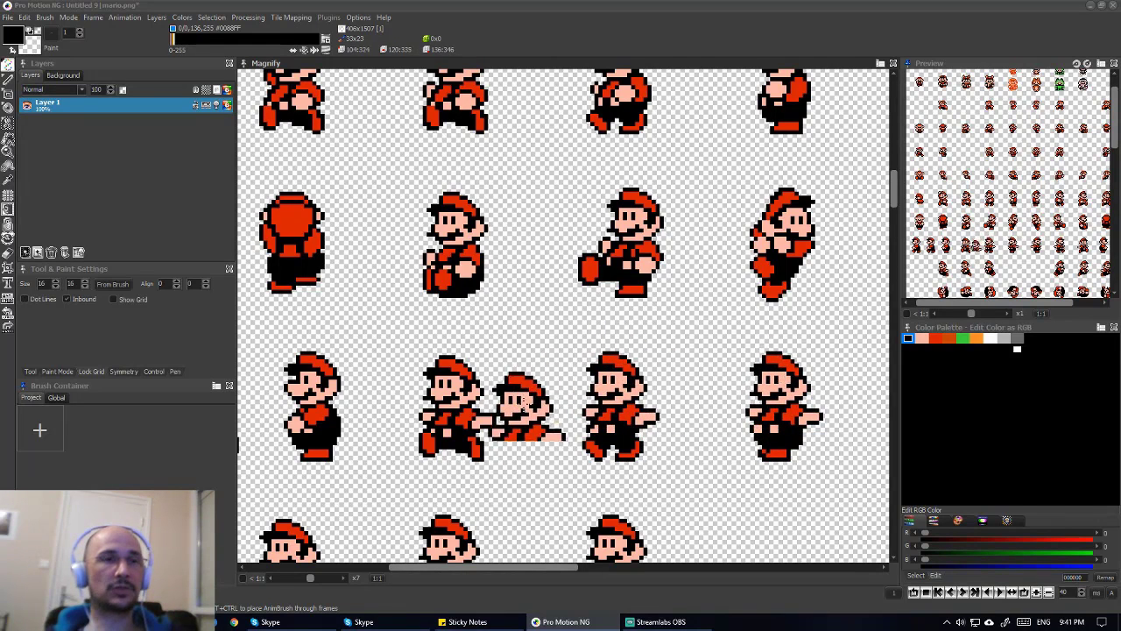
{"action": "left_click", "coordinate": [458, 410]}
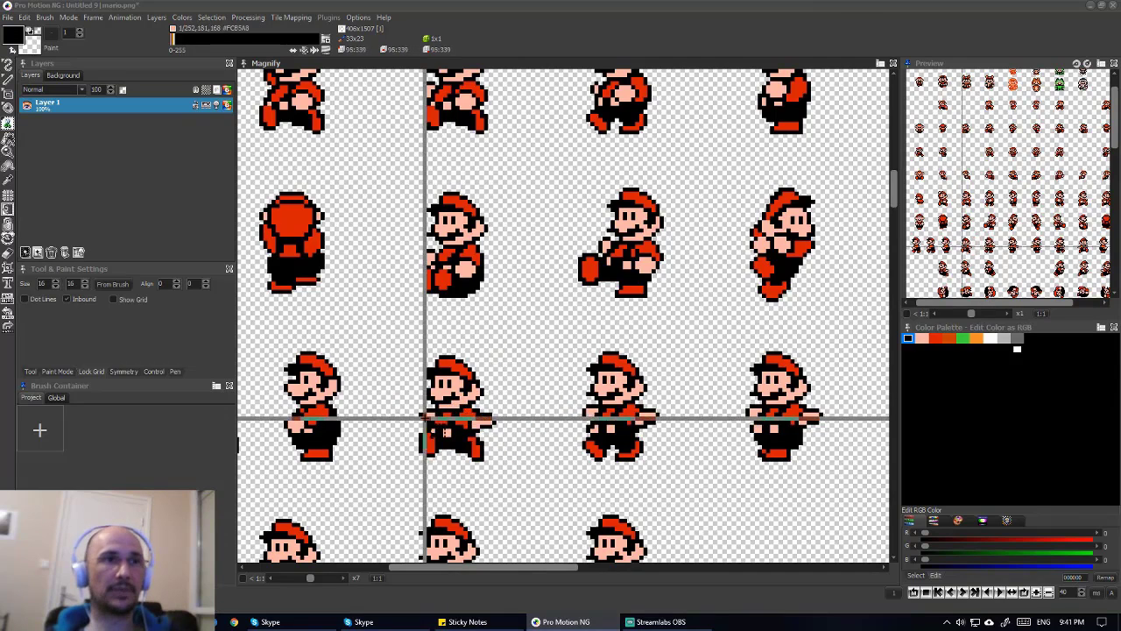
{"action": "left_click_drag", "start_coordinate": [412, 430], "coordinate": [445, 458]}
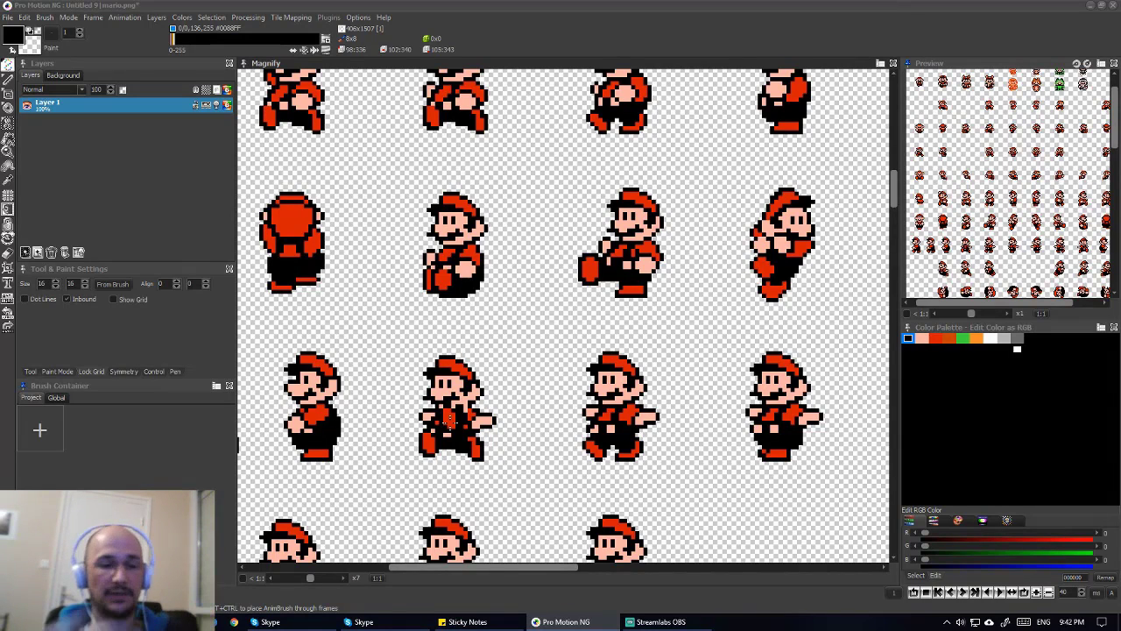
{"action": "key", "text": "b"}
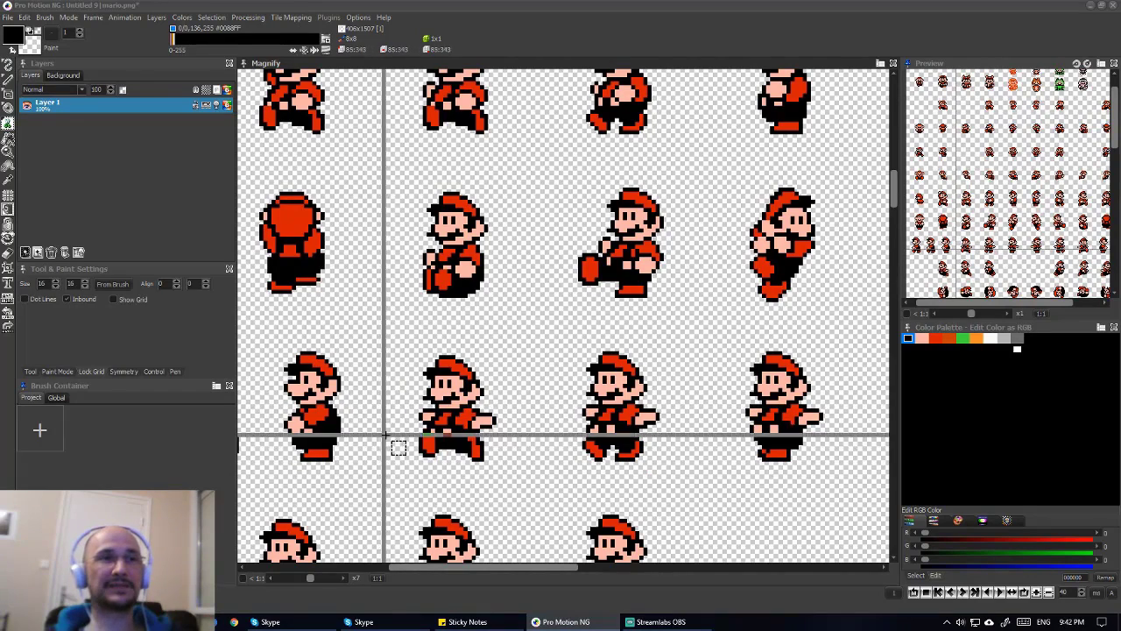
{"action": "left_click_drag", "start_coordinate": [380, 344], "coordinate": [504, 480]}
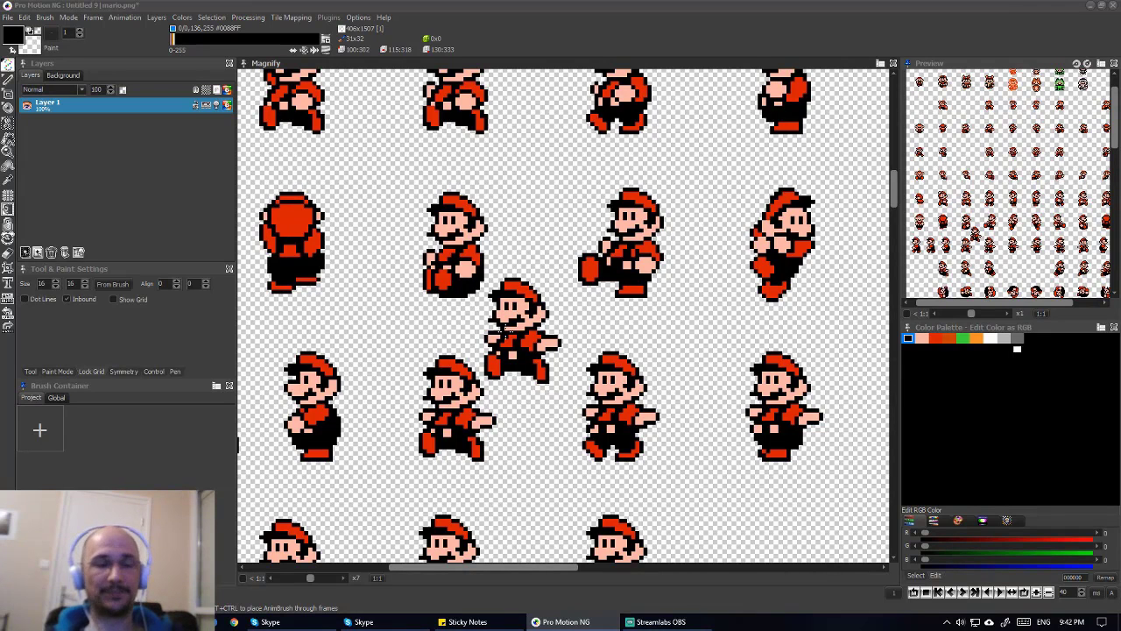
{"action": "key", "text": "period"}
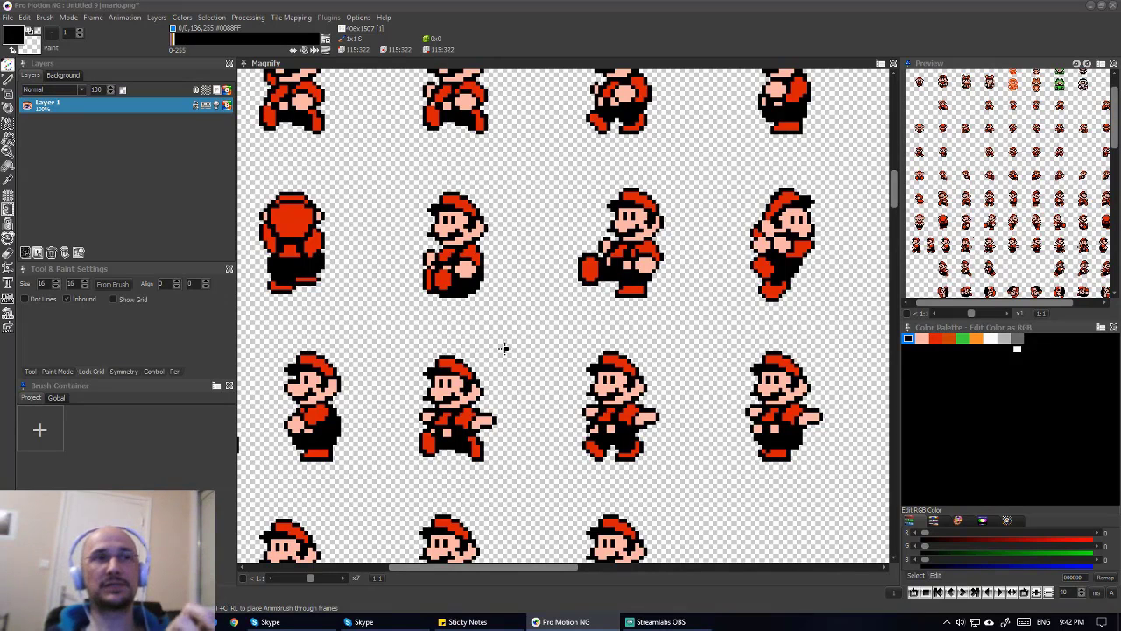
{"action": "left_click_drag", "start_coordinate": [408, 343], "coordinate": [496, 411]}
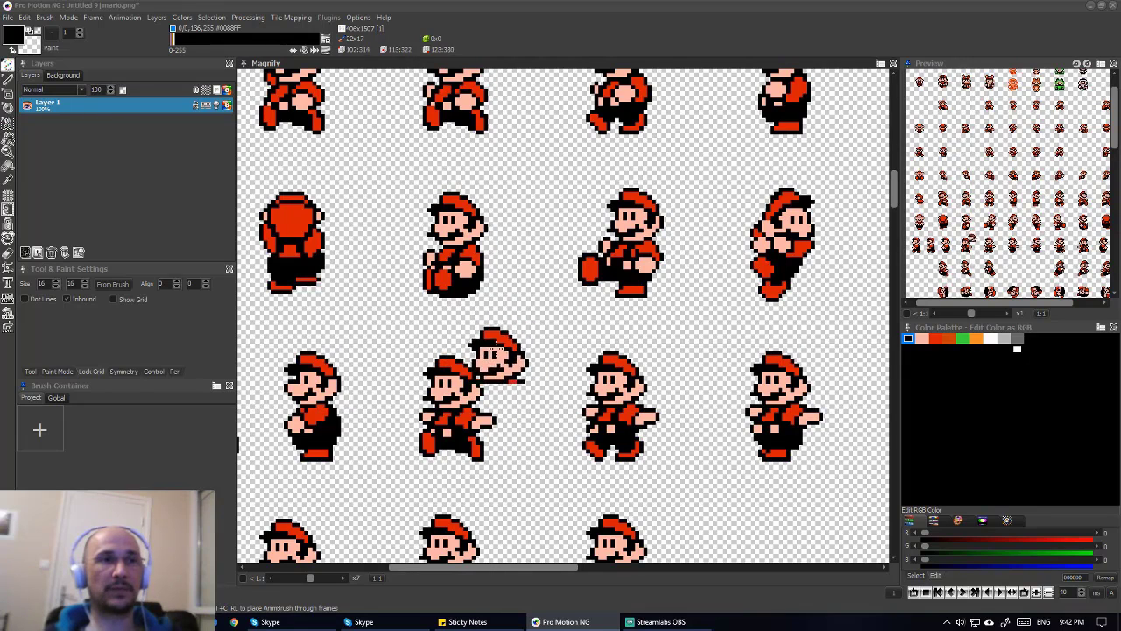
{"action": "mouse_move", "coordinate": [389, 336]}
{"action": "left_mouse_down"}
{"action": "mouse_move", "coordinate": [401, 368]}
{"action": "mouse_move", "coordinate": [493, 473]}
{"action": "left_mouse_up"}
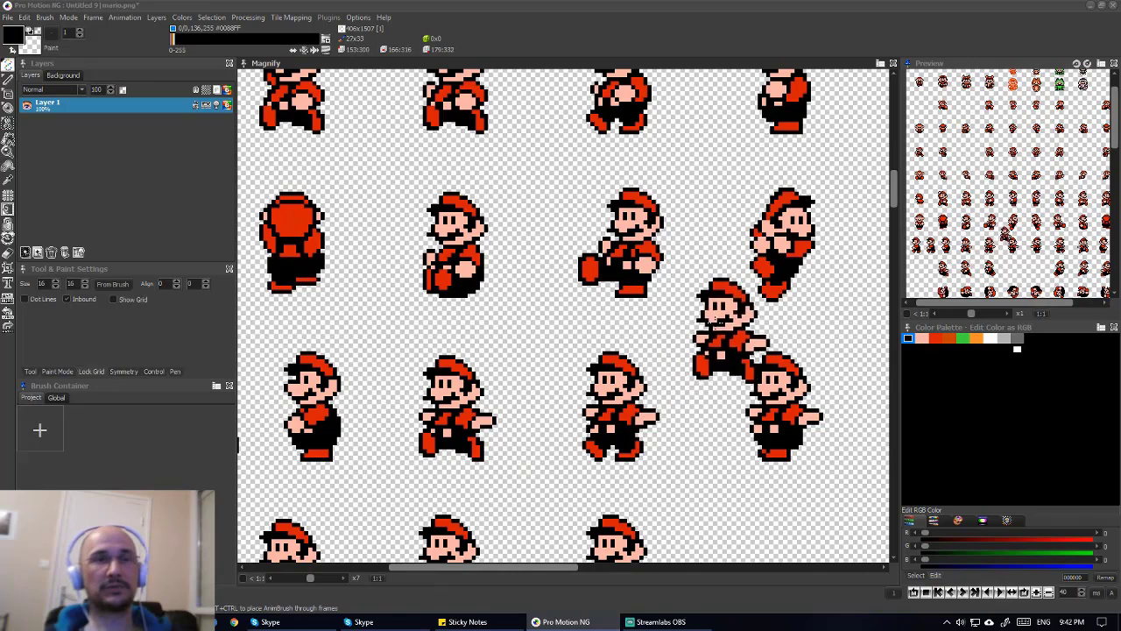
{"action": "key", "text": "period"}
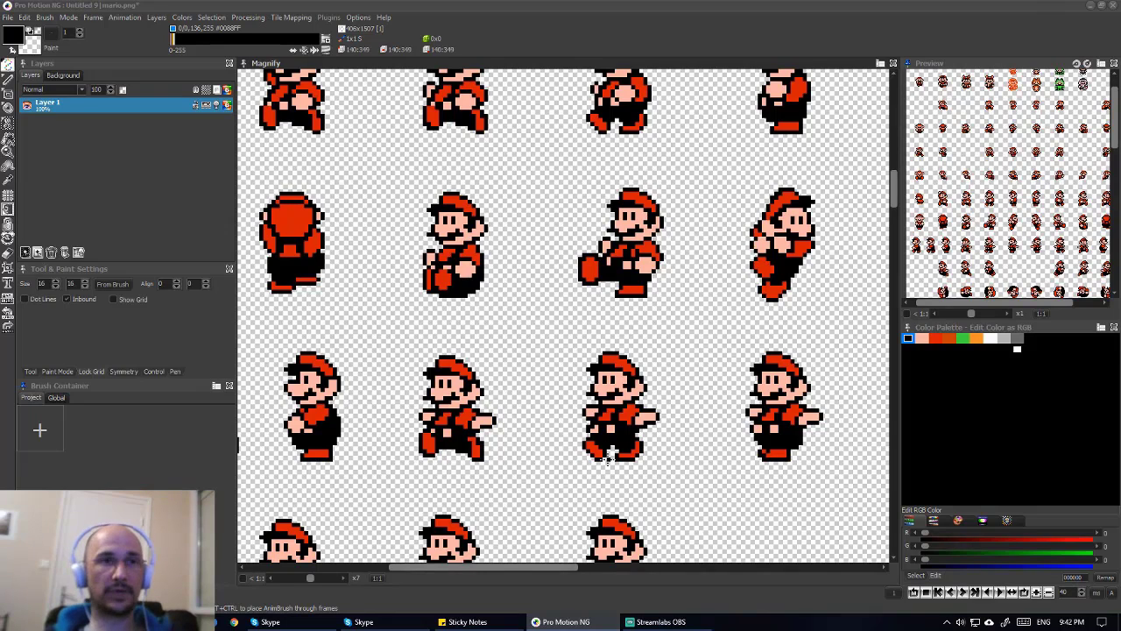
{"action": "scroll", "coordinate": [607, 459], "scroll_direction": "up", "scroll_amount": 2}
{"action": "scroll", "coordinate": [607, 457], "scroll_direction": "down", "scroll_amount": 5}
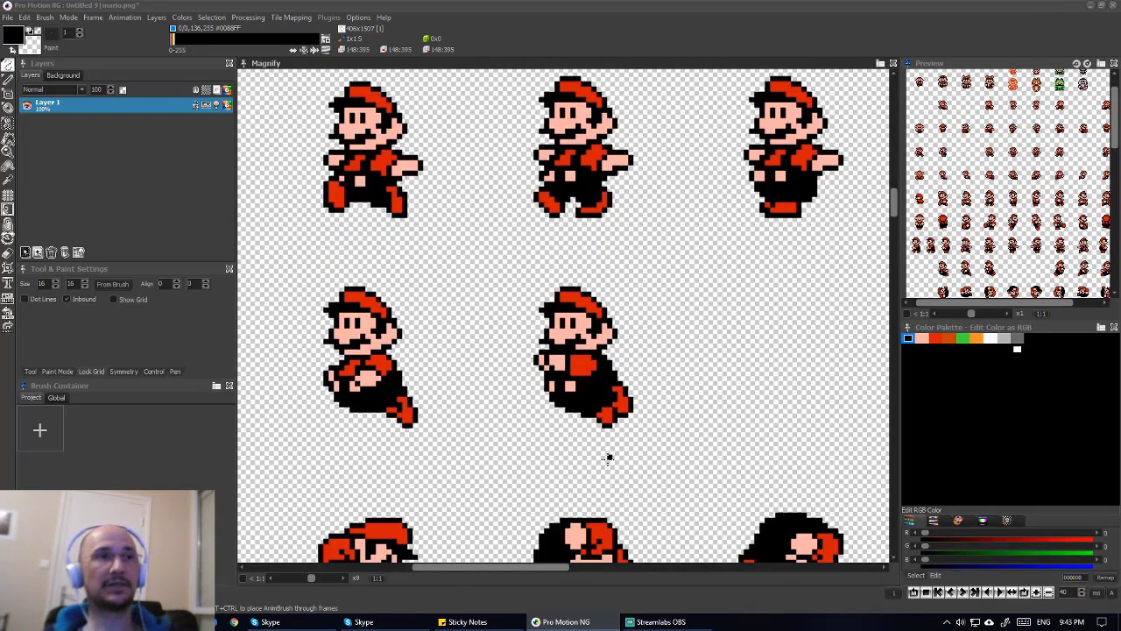
{"action": "scroll", "coordinate": [545, 456], "scroll_direction": "up", "scroll_amount": 2}
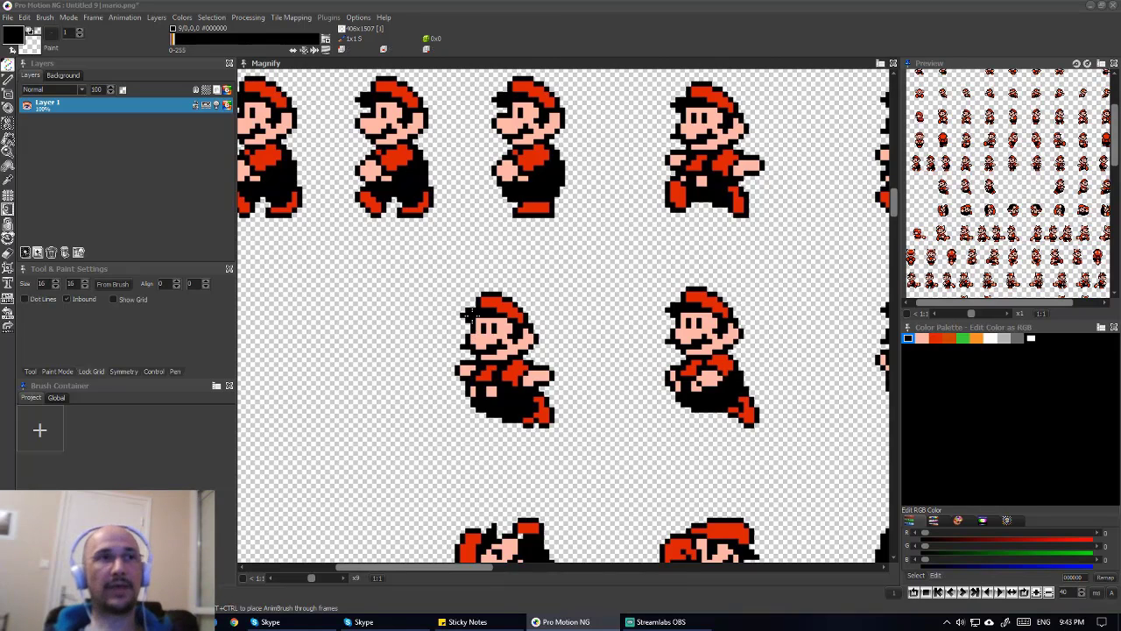
{"action": "scroll", "coordinate": [472, 282], "scroll_direction": "up", "scroll_amount": 2}
{"action": "scroll", "coordinate": [457, 293], "scroll_direction": "down", "scroll_amount": 1}
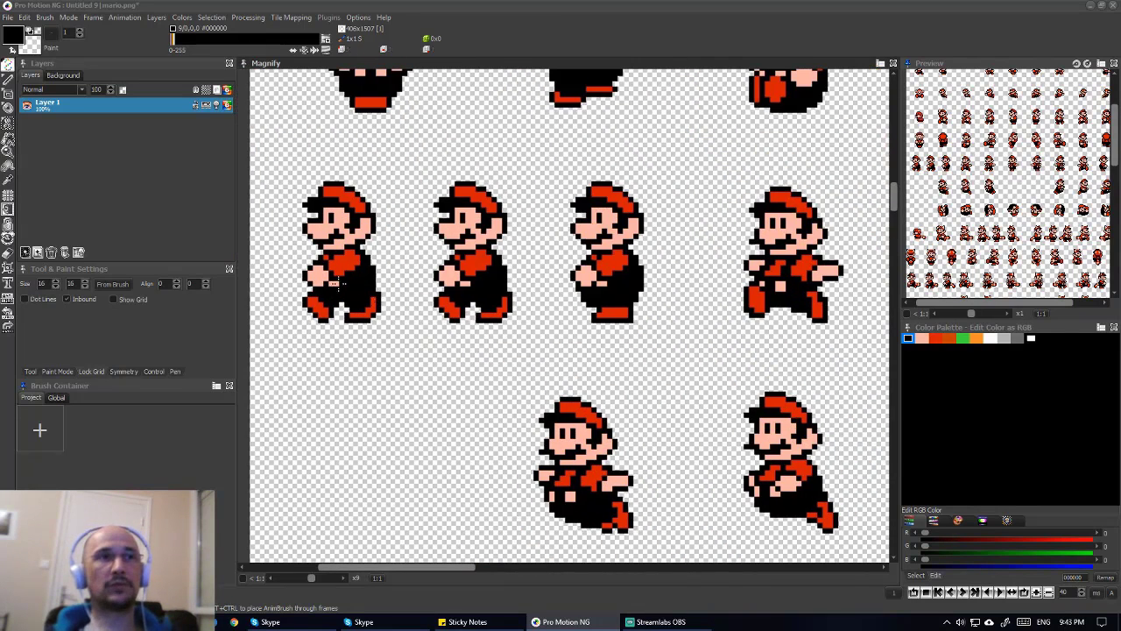
{"action": "scroll", "coordinate": [363, 302], "scroll_direction": "up", "scroll_amount": 1}
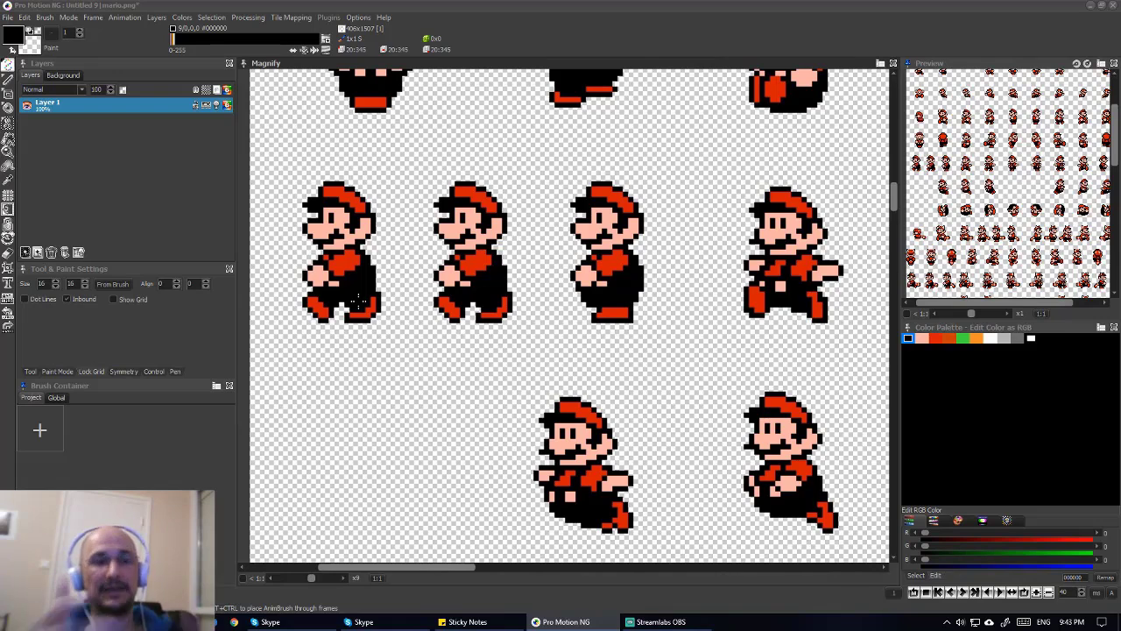
{"action": "left_click", "coordinate": [493, 276]}
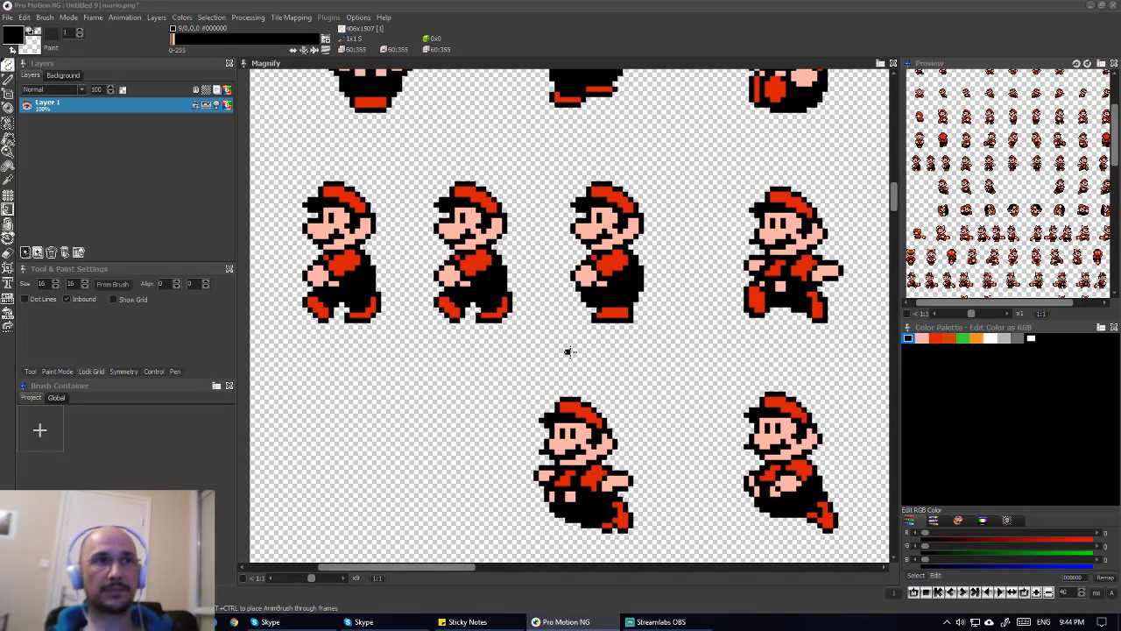
- Zoom out to x3, pan down to the raccoon Mario rows, and zoom back in to x7
{"action": "scroll", "coordinate": [566, 367], "scroll_direction": "down", "scroll_amount": 2}
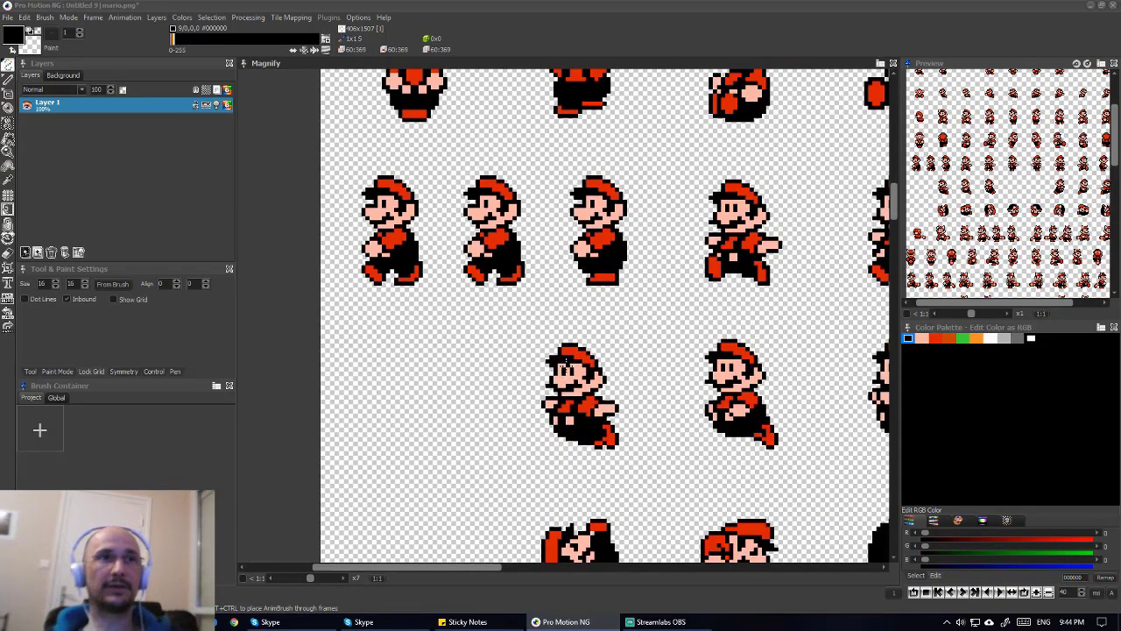
{"action": "scroll", "coordinate": [566, 367], "scroll_direction": "down", "scroll_amount": 4}
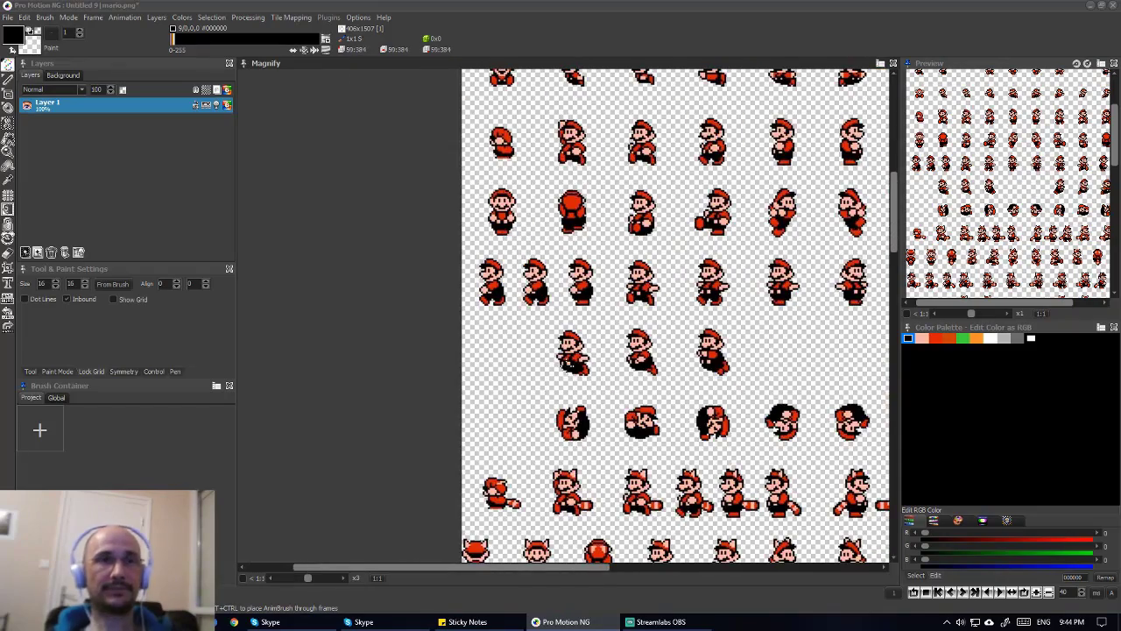
{"action": "scroll", "coordinate": [566, 367], "scroll_direction": "up", "scroll_amount": 1}
{"action": "scroll", "coordinate": [566, 366], "scroll_direction": "down", "scroll_amount": 1}
{"action": "scroll", "coordinate": [566, 366], "scroll_direction": "up", "scroll_amount": 1}
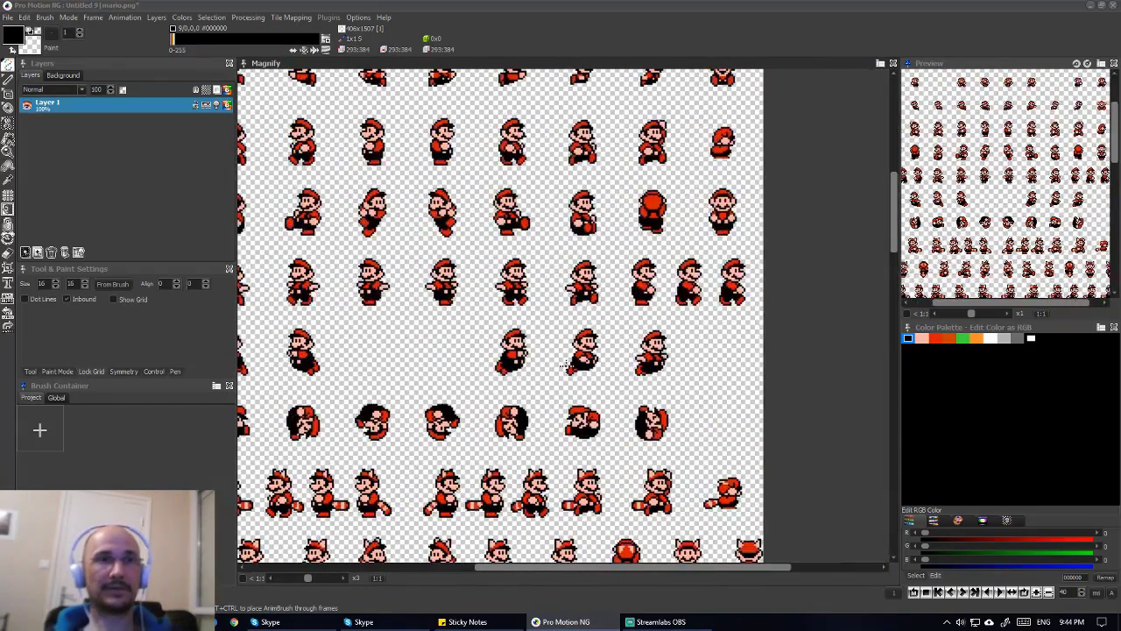
{"action": "scroll", "coordinate": [566, 366], "scroll_direction": "down", "scroll_amount": 1}
{"action": "scroll", "coordinate": [566, 366], "scroll_direction": "up", "scroll_amount": 1}
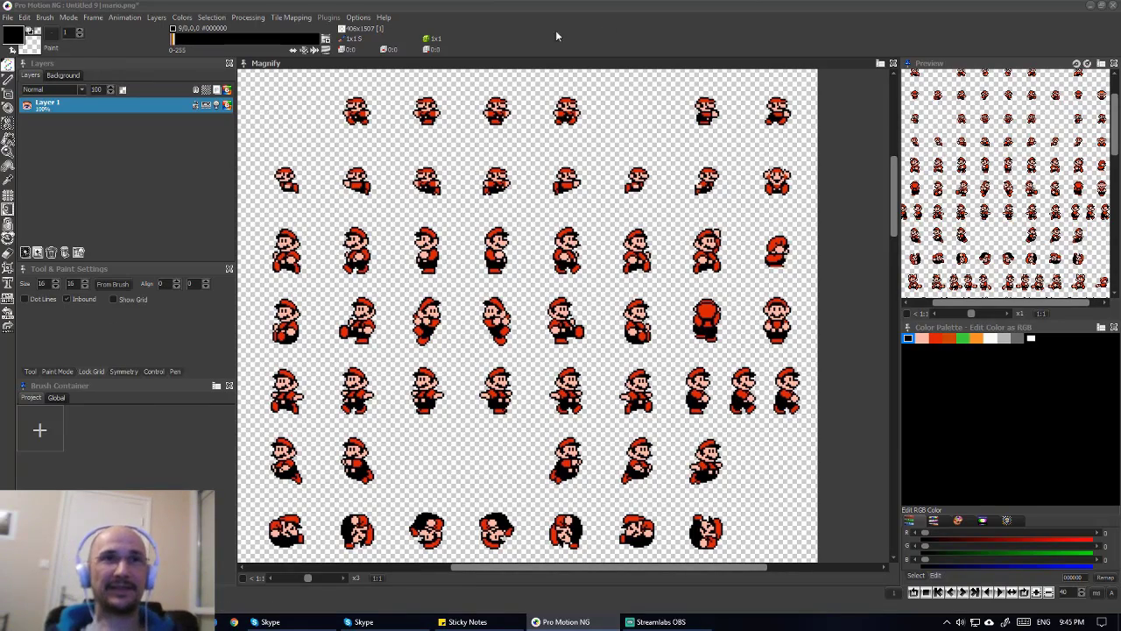
{"action": "scroll", "coordinate": [613, 241], "scroll_direction": "up", "scroll_amount": 5}
{"action": "scroll", "coordinate": [631, 245], "scroll_direction": "up", "scroll_amount": 2}
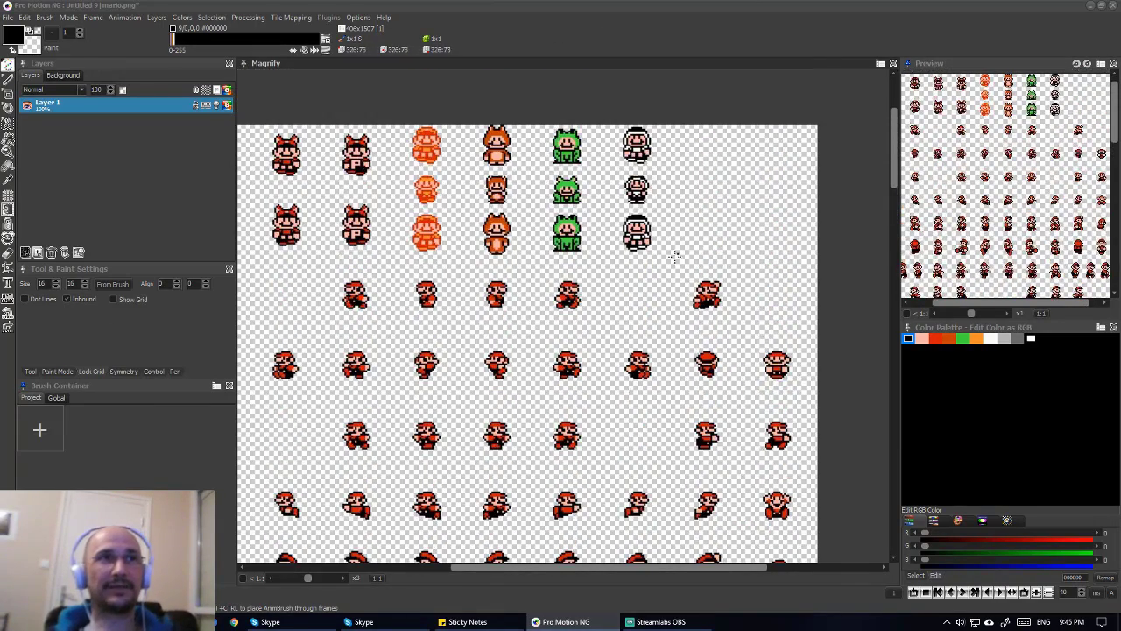
{"action": "scroll", "coordinate": [605, 289], "scroll_direction": "down", "scroll_amount": 7}
{"action": "scroll", "coordinate": [481, 443], "scroll_direction": "down", "scroll_amount": 5}
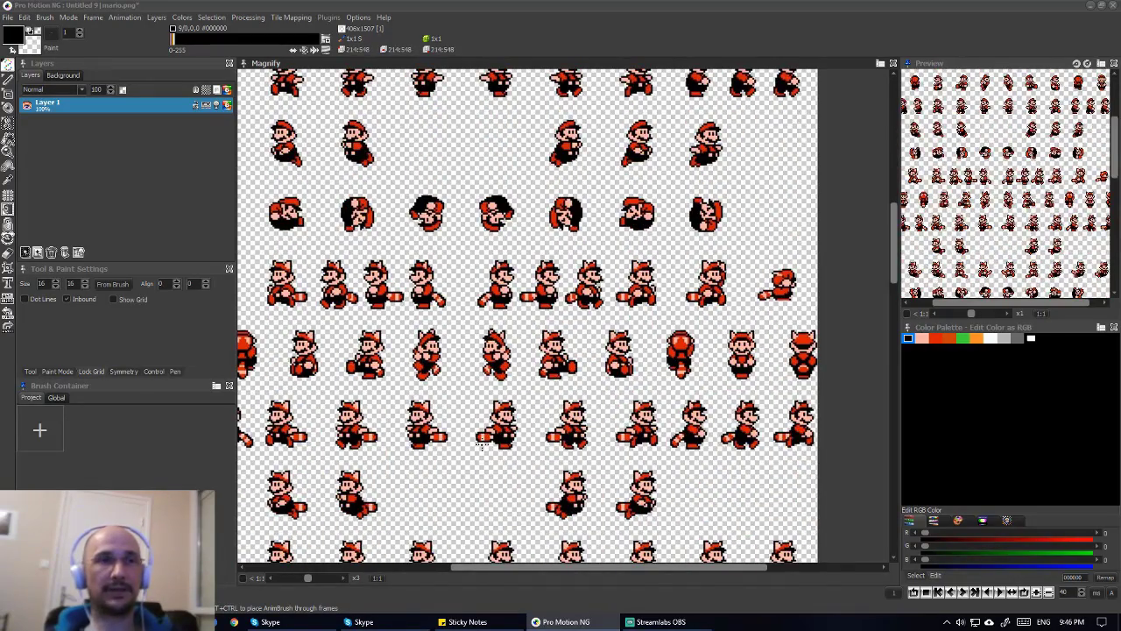
{"action": "scroll", "coordinate": [495, 236], "scroll_direction": "up", "scroll_amount": 2}
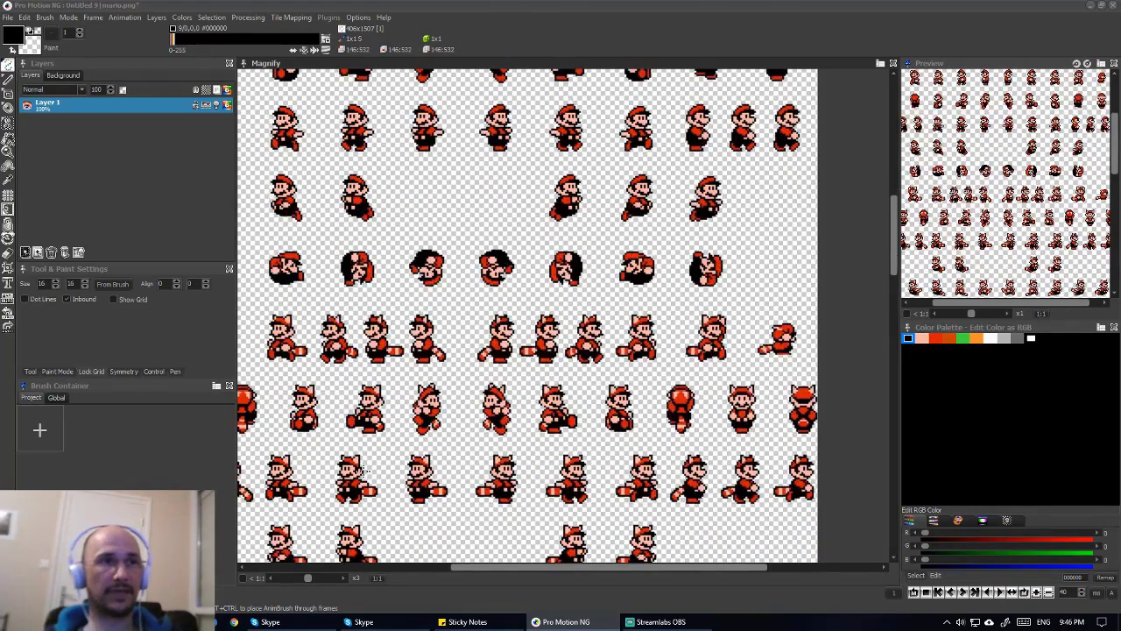
{"action": "scroll", "coordinate": [438, 352], "scroll_direction": "up", "scroll_amount": 2}
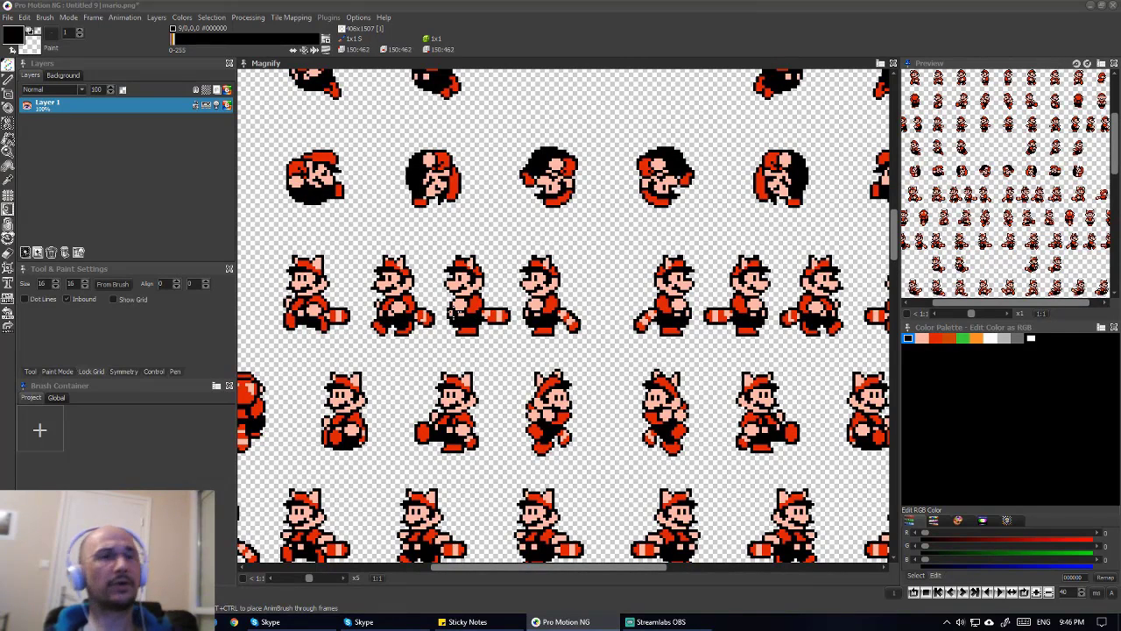
{"action": "scroll", "coordinate": [453, 311], "scroll_direction": "down", "scroll_amount": 1}
{"action": "scroll", "coordinate": [453, 311], "scroll_direction": "left", "scroll_amount": 1}
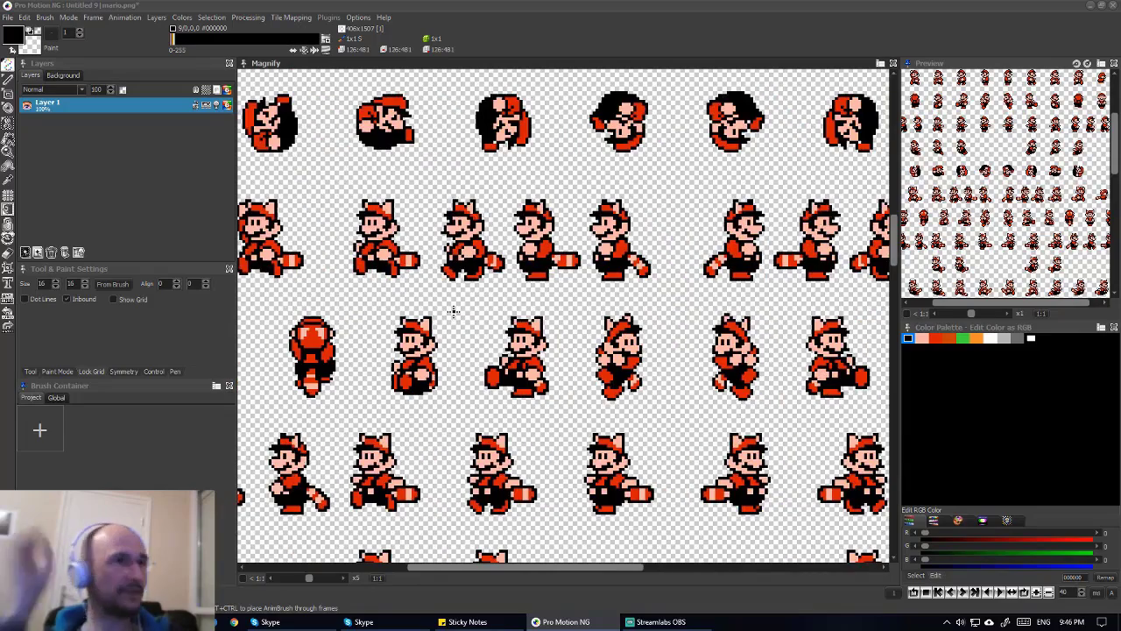
{"action": "scroll", "coordinate": [453, 311], "scroll_direction": "left", "scroll_amount": 2}
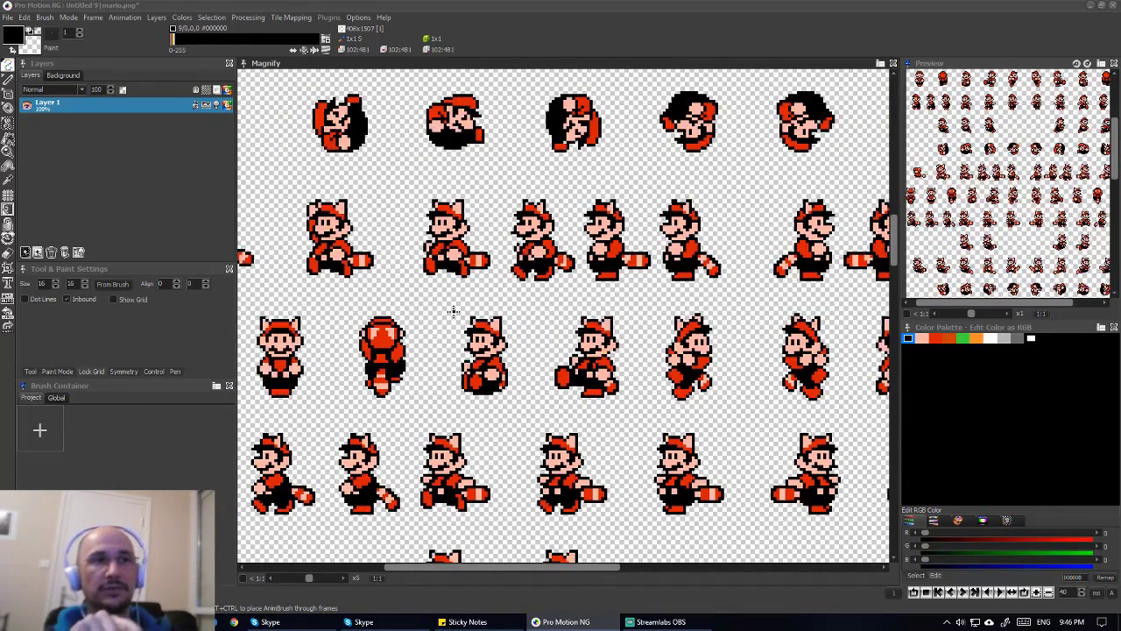
{"action": "scroll", "coordinate": [453, 311], "scroll_direction": "left", "scroll_amount": 1}
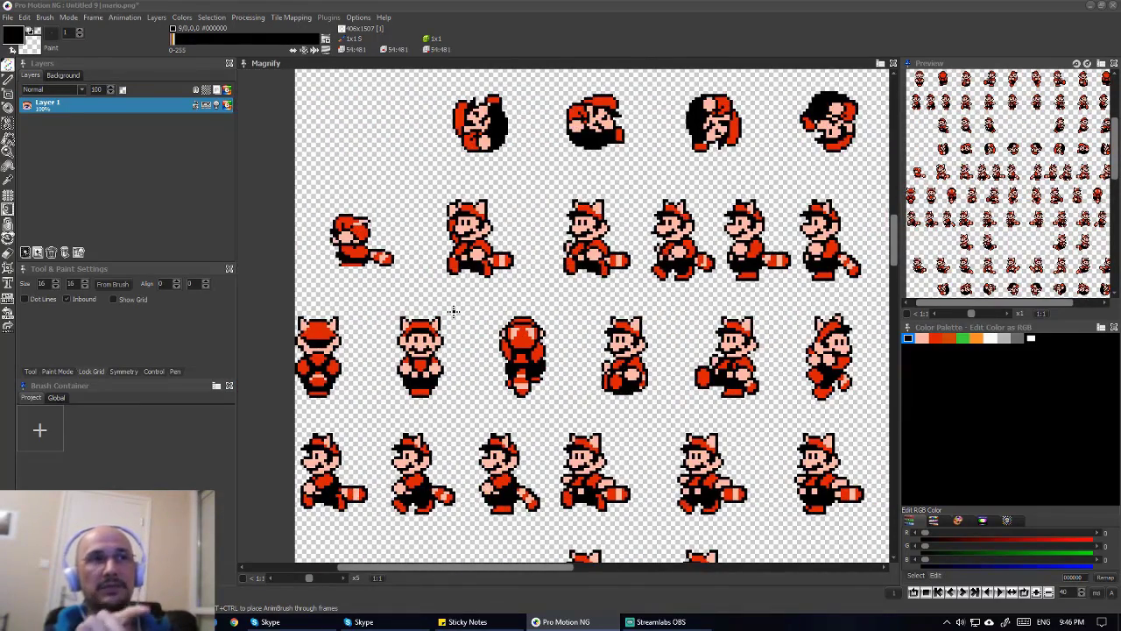
{"action": "scroll", "coordinate": [453, 311], "scroll_direction": "down", "scroll_amount": 3}
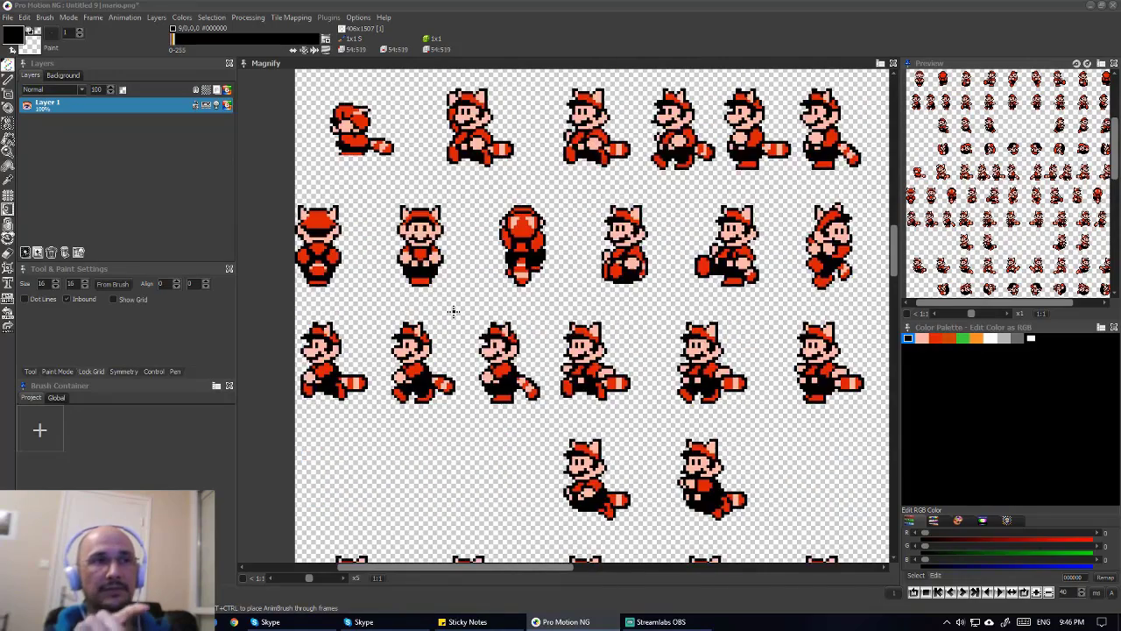
{"action": "scroll", "coordinate": [453, 311], "scroll_direction": "right", "scroll_amount": 3}
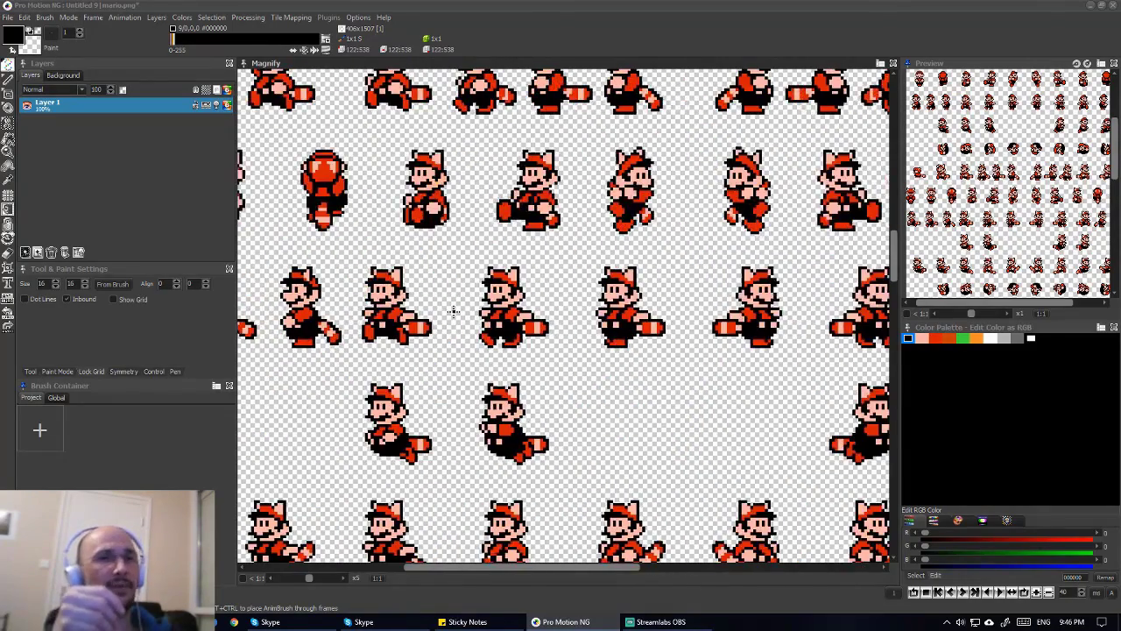
{"action": "scroll", "coordinate": [452, 312], "scroll_direction": "right", "scroll_amount": 3}
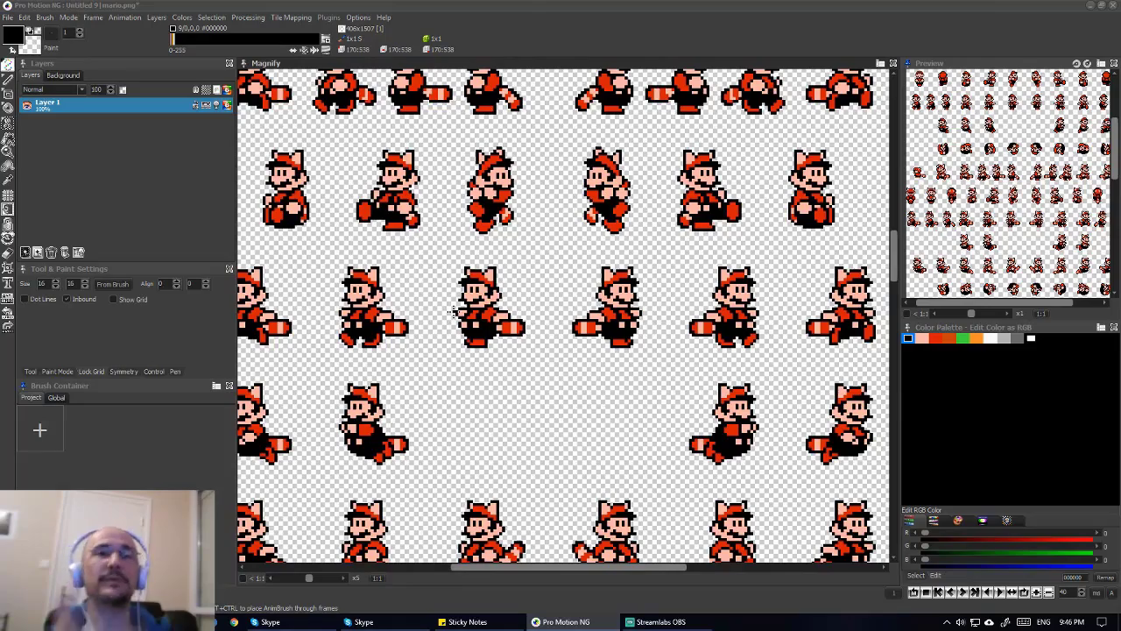
{"action": "scroll", "coordinate": [453, 311], "scroll_direction": "up", "scroll_amount": 3}
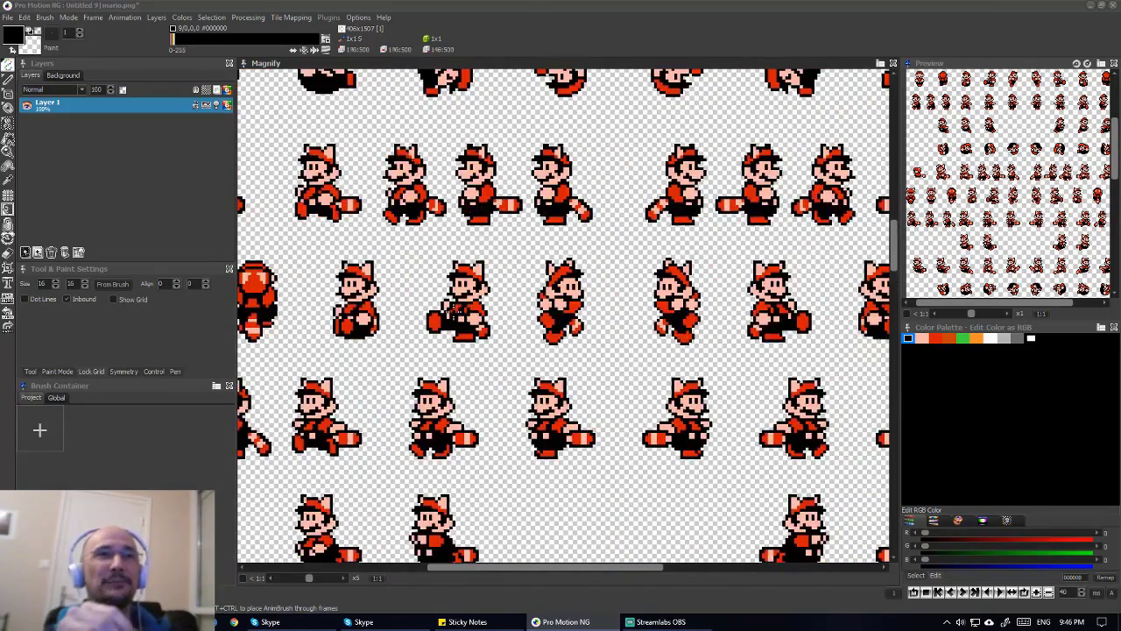
{"action": "scroll", "coordinate": [453, 311], "scroll_direction": "right", "scroll_amount": 2}
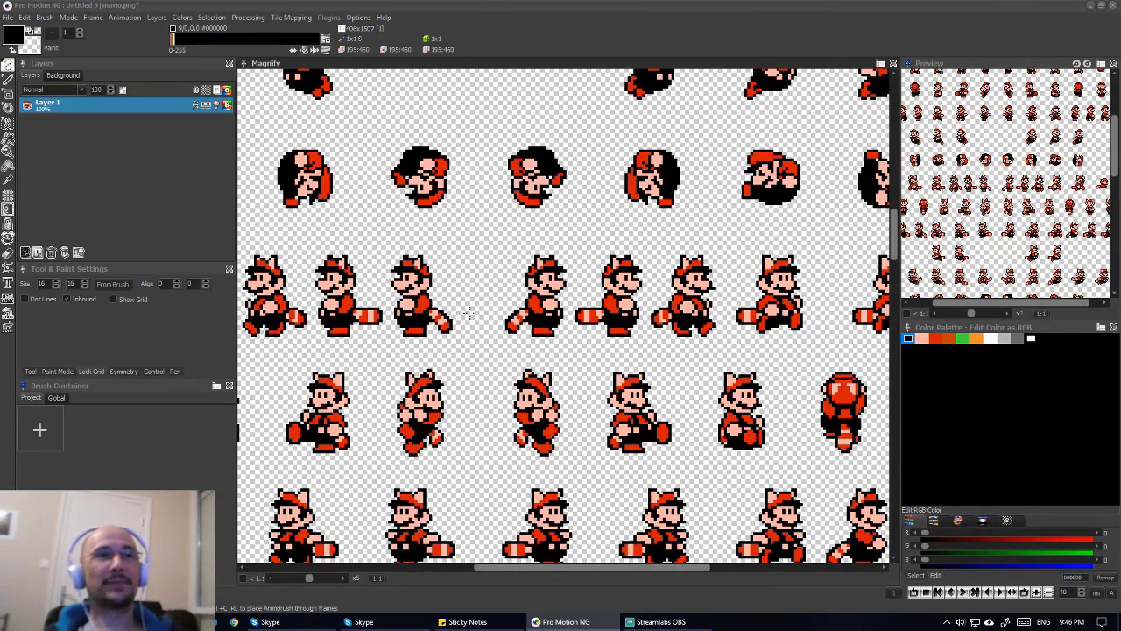
{"action": "scroll", "coordinate": [536, 431], "scroll_direction": "up", "scroll_amount": 2}
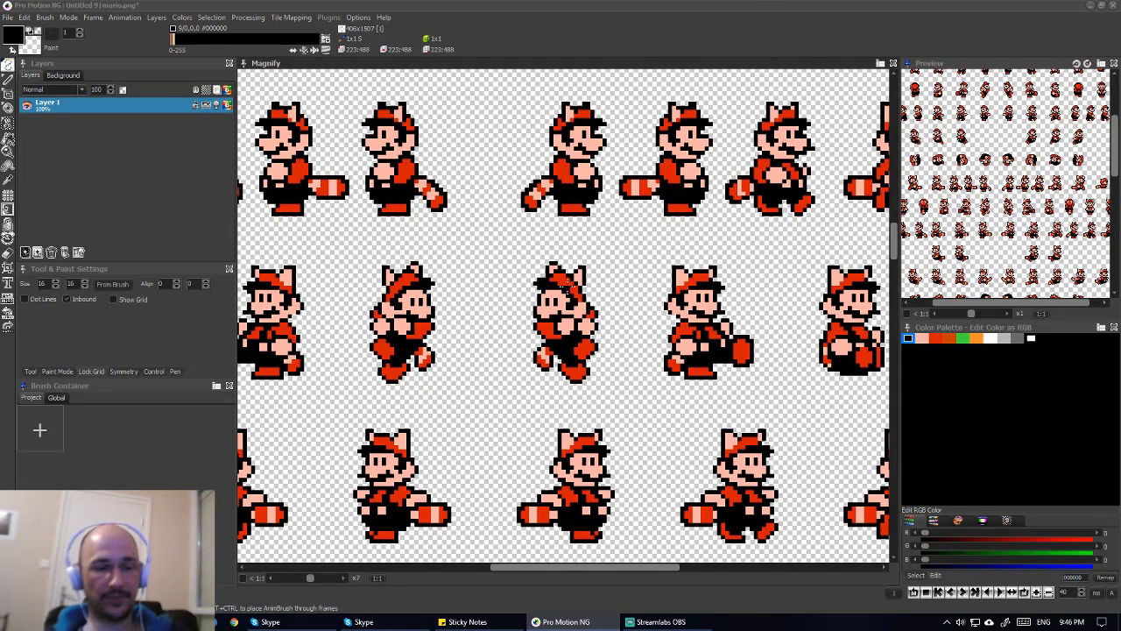
- Grab part of a raccoon Mario sprite as a brush, then zoom out to x3
{"action": "key", "text": "b"}
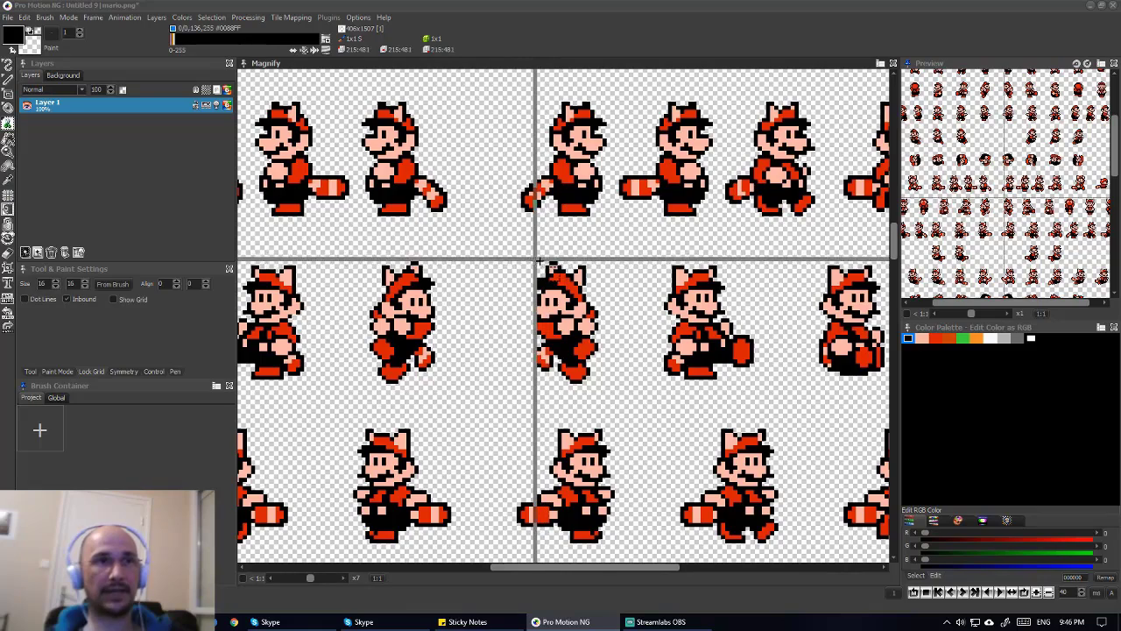
{"action": "left_click_drag", "start_coordinate": [536, 259], "coordinate": [611, 295]}
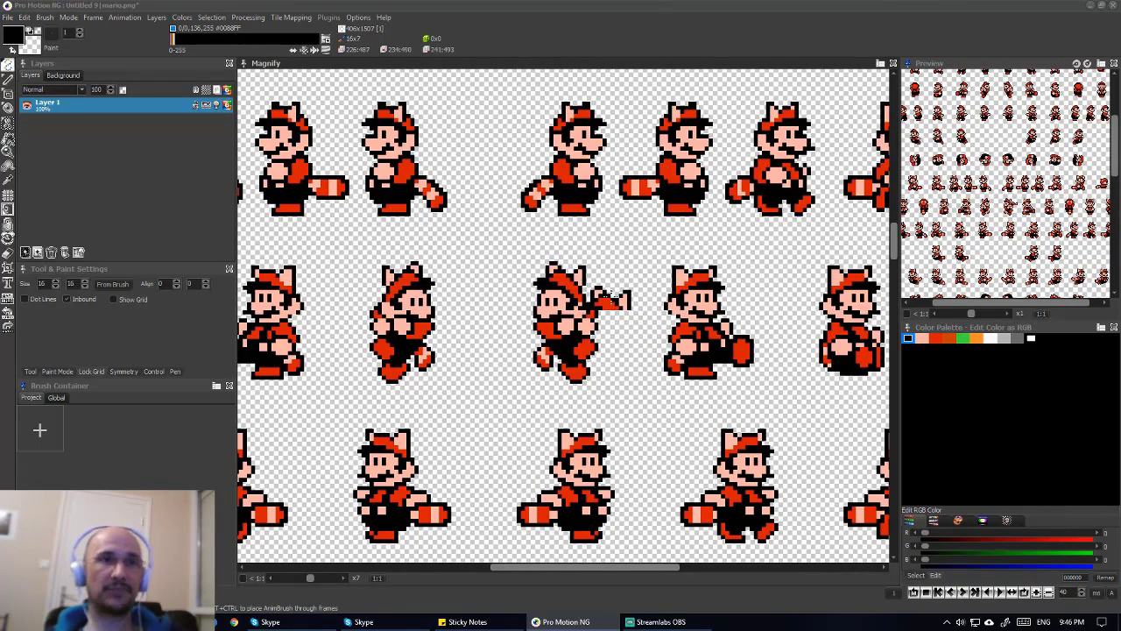
{"action": "scroll", "coordinate": [611, 297], "scroll_direction": "down", "scroll_amount": 4}
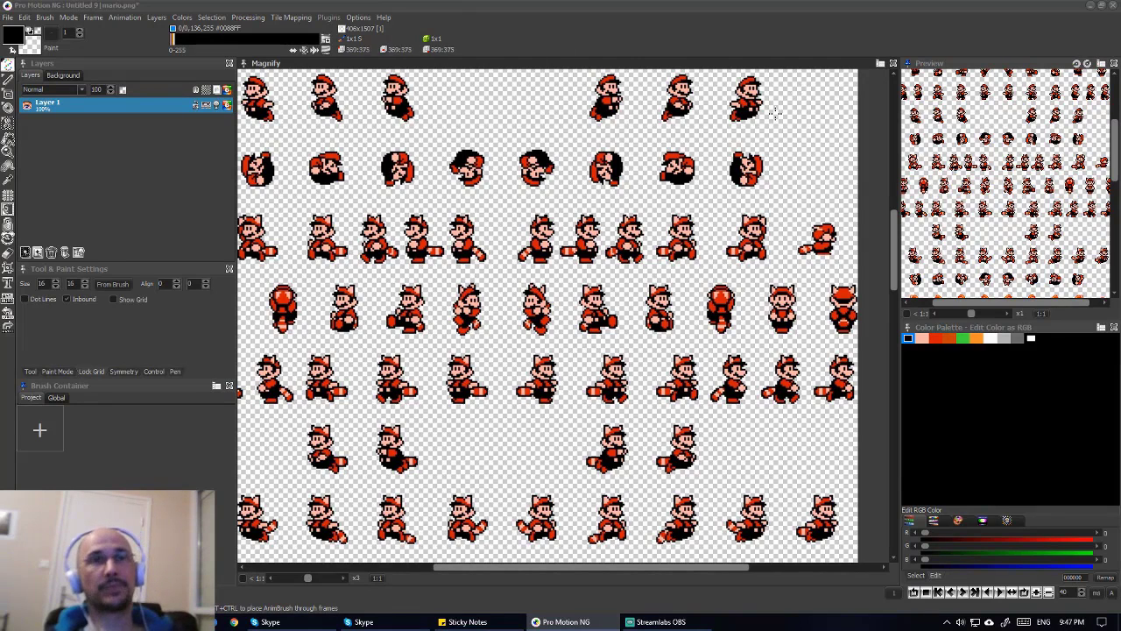
- Scroll up to the top rows showing the tanooki, frog and hammer-suit Mario poses
{"action": "scroll", "coordinate": [639, 260], "scroll_direction": "up", "scroll_amount": 3}
{"action": "scroll", "coordinate": [640, 260], "scroll_direction": "up", "scroll_amount": 7}
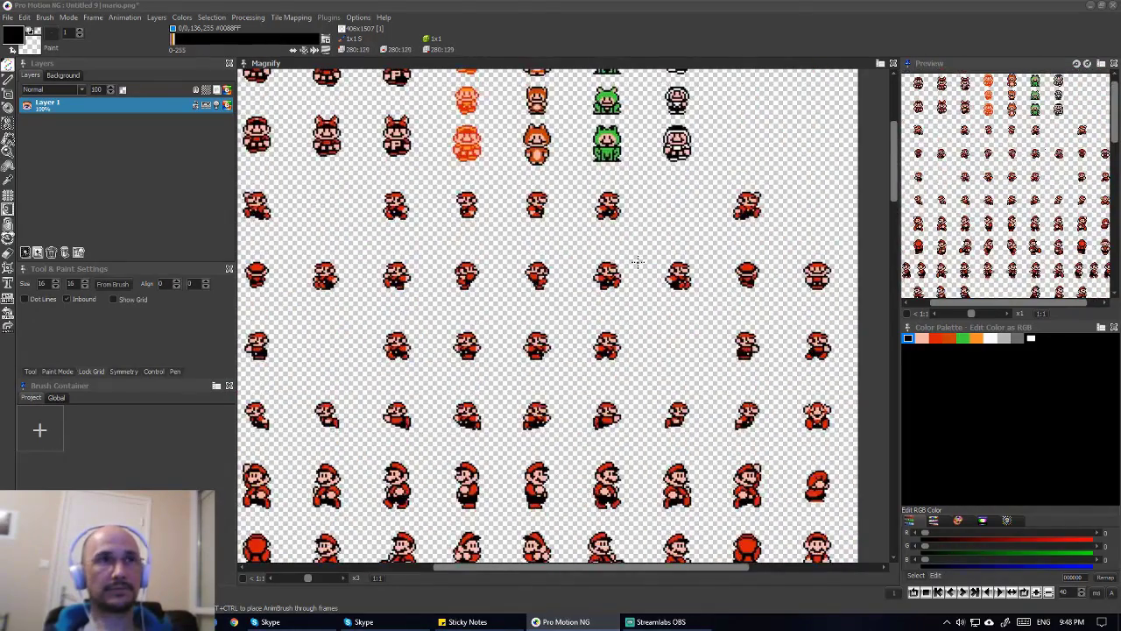
{"action": "scroll", "coordinate": [637, 261], "scroll_direction": "up", "scroll_amount": 3}
{"action": "scroll", "coordinate": [638, 261], "scroll_direction": "down", "scroll_amount": 2}
{"action": "scroll", "coordinate": [638, 261], "scroll_direction": "up", "scroll_amount": 1}
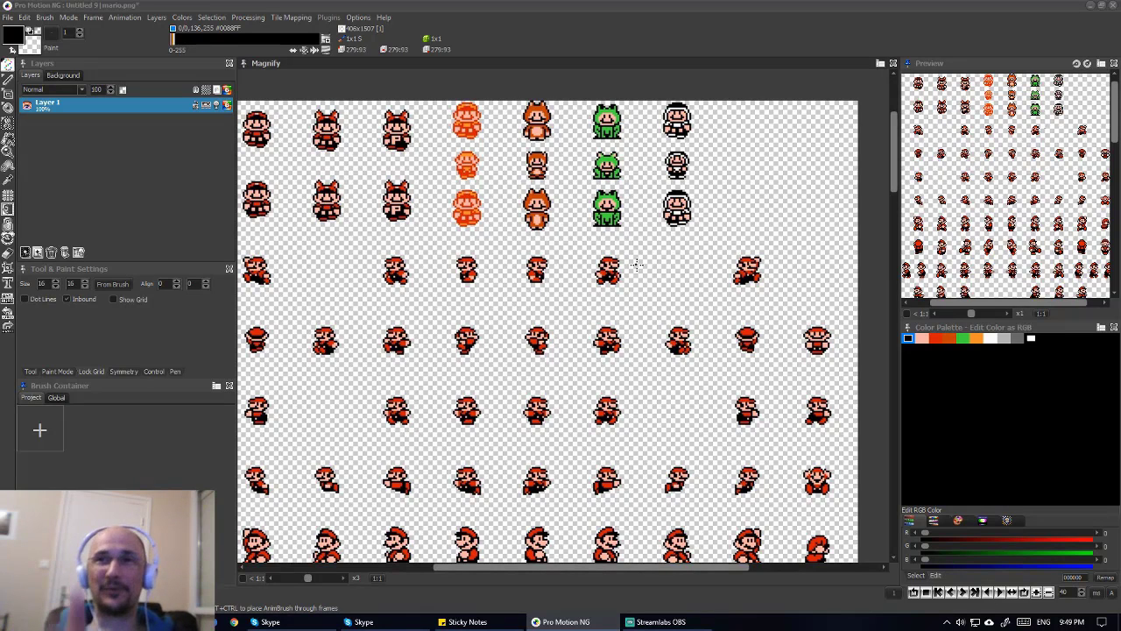
- Close mario.png without saving and drag BG_Sprite_Secret.png in from the screens folder at 256 optimized colours
{"action": "left_click", "coordinate": [893, 64]}
{"action": "left_click", "coordinate": [571, 325]}
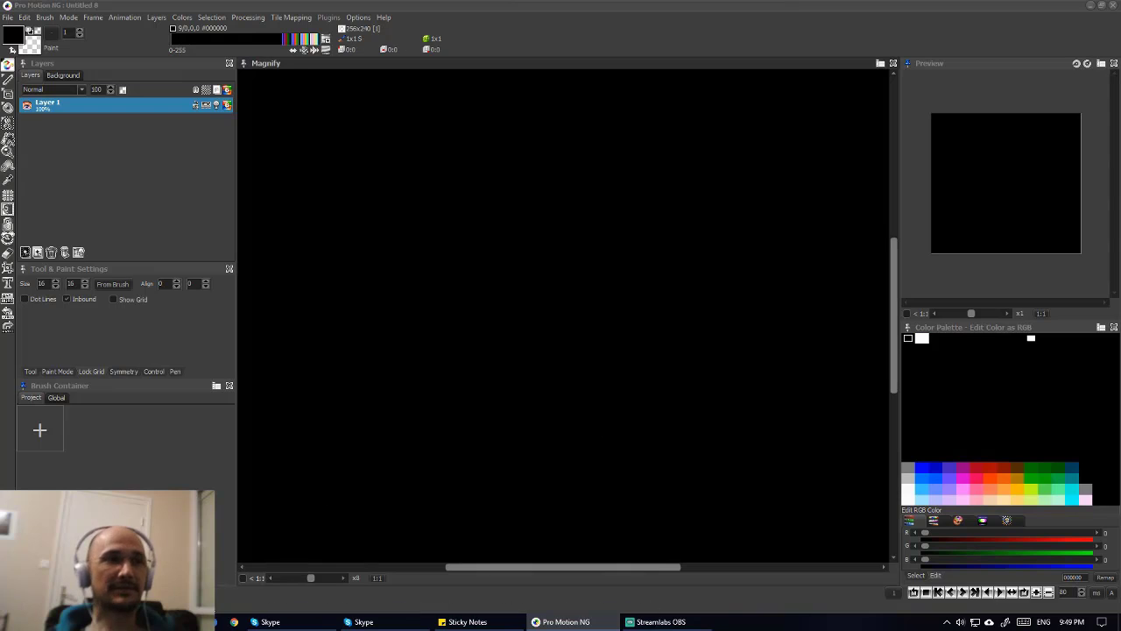
{"action": "key", "text": "alt+Tab"}
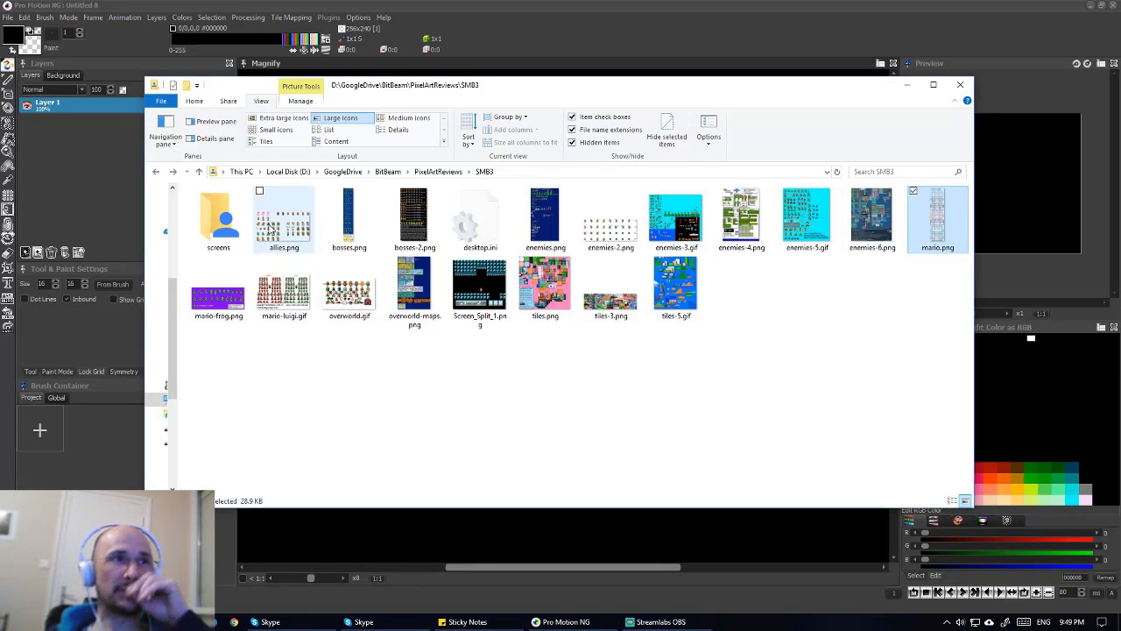
{"action": "double_click", "coordinate": [224, 237]}
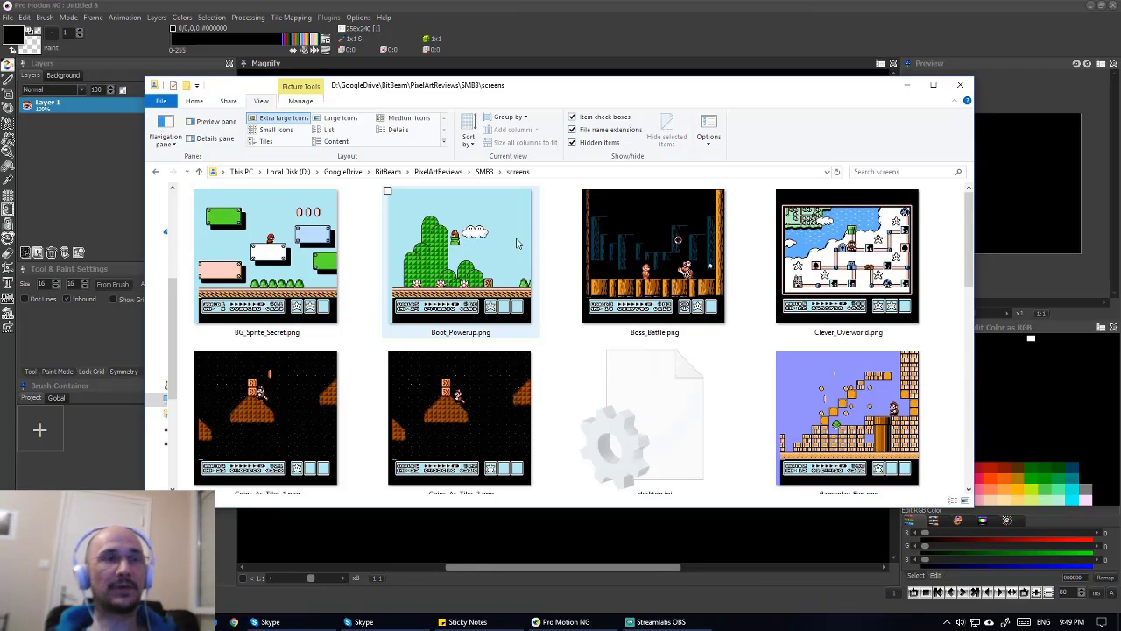
{"action": "left_click_drag", "start_coordinate": [263, 230], "coordinate": [610, 523]}
{"action": "left_click", "coordinate": [534, 368]}
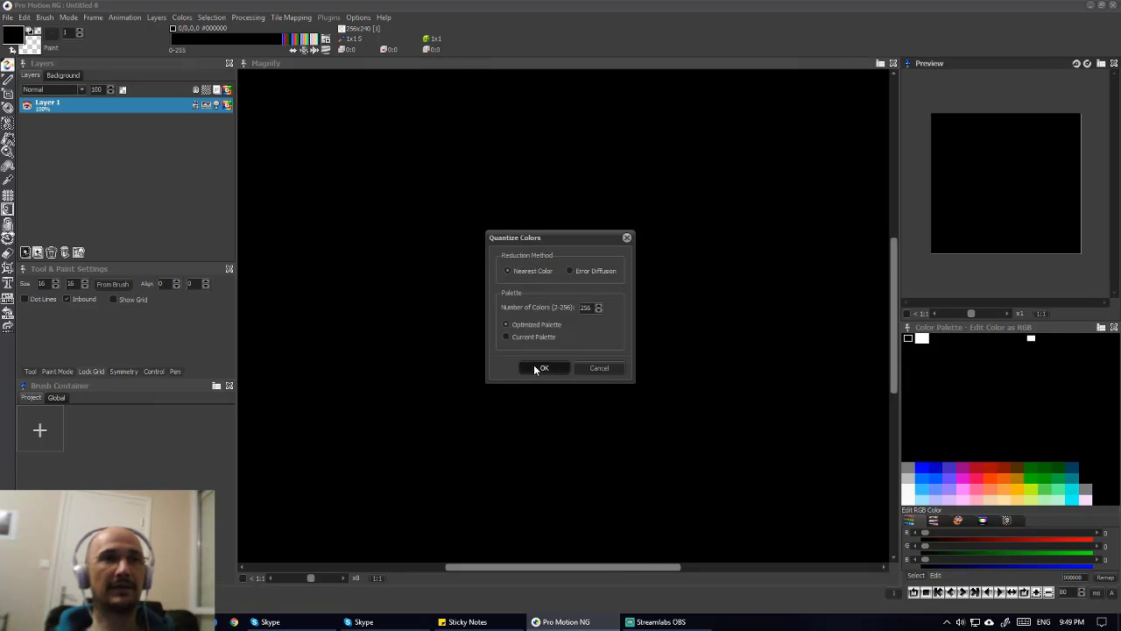
{"action": "scroll", "coordinate": [613, 307], "scroll_direction": "down", "scroll_amount": 3}
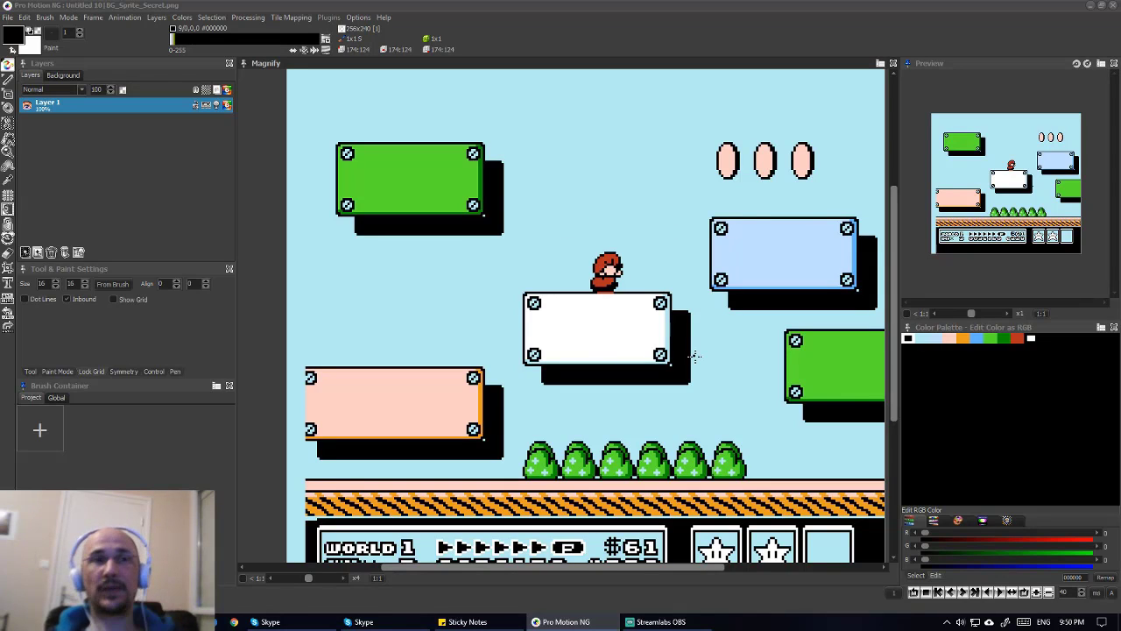
{"action": "scroll", "coordinate": [407, 496], "scroll_direction": "down", "scroll_amount": 2}
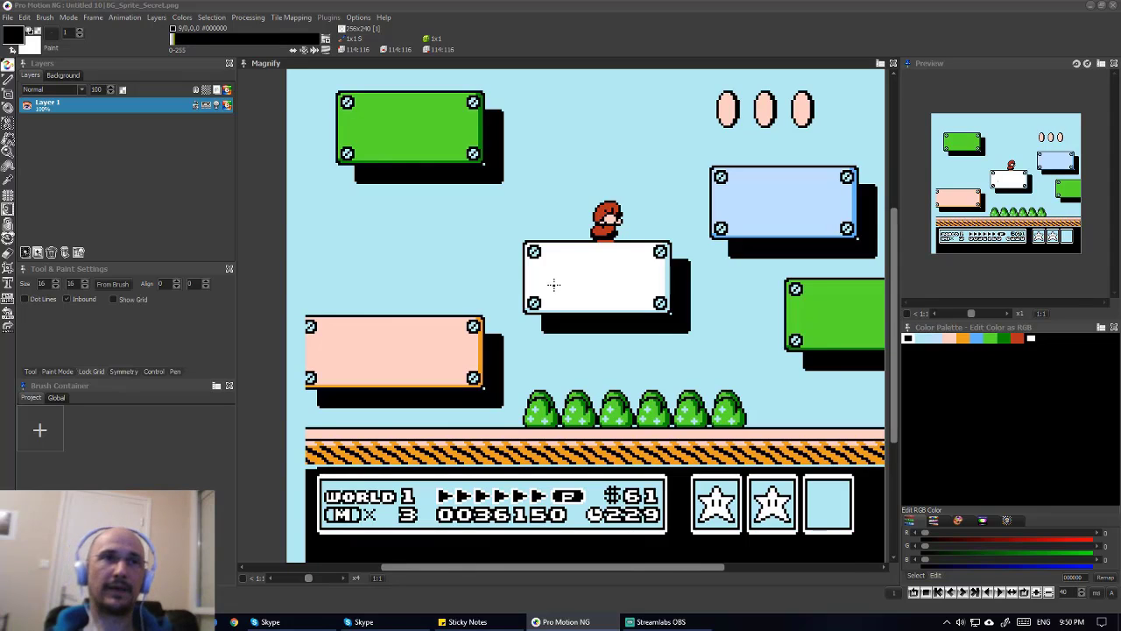
{"action": "scroll", "coordinate": [554, 284], "scroll_direction": "up", "scroll_amount": 2}
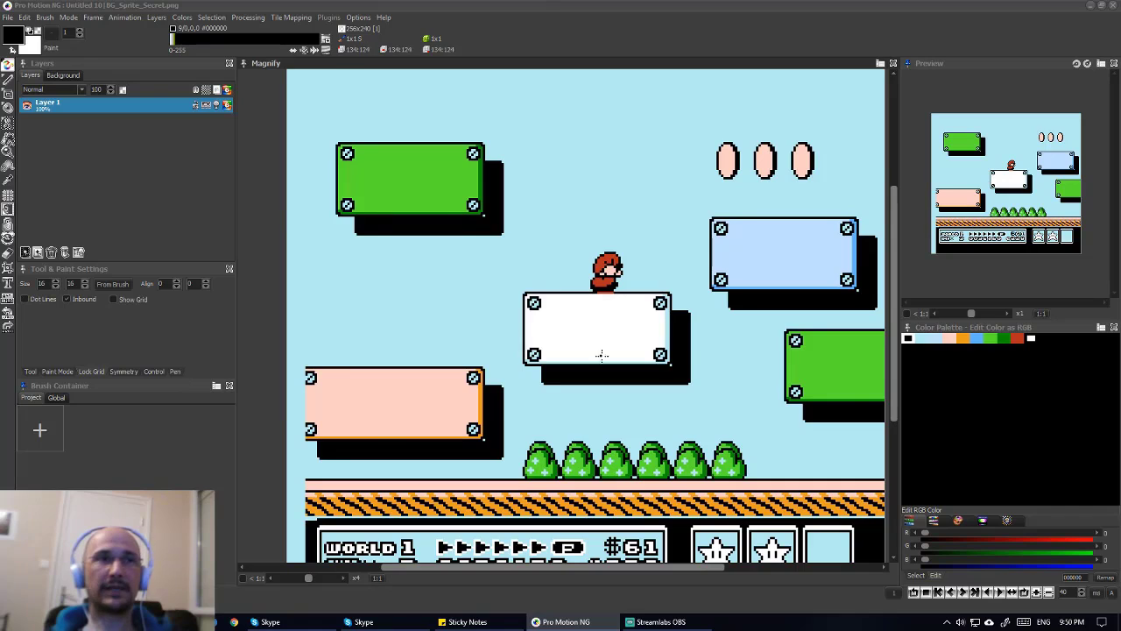
{"action": "scroll", "coordinate": [601, 355], "scroll_direction": "right", "scroll_amount": 2}
{"action": "scroll", "coordinate": [561, 327], "scroll_direction": "left", "scroll_amount": 1}
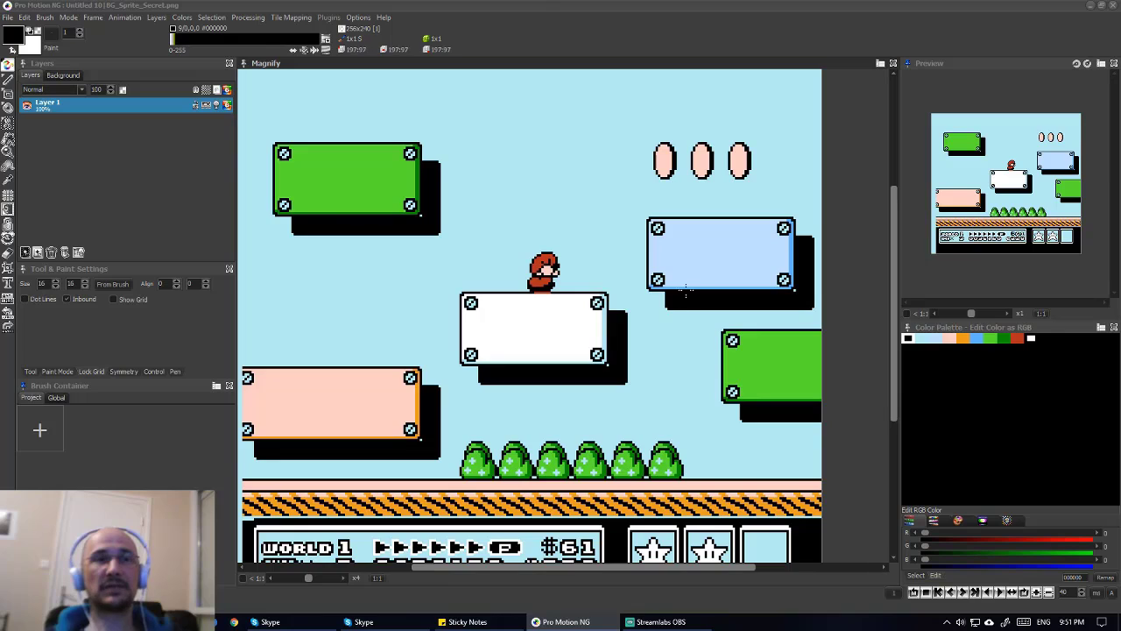
- Sample the sky colour B5EBF2 with the Pipette and grab Mario as a 28x24 brush
{"action": "key", "text": "comma"}
{"action": "left_click", "coordinate": [576, 246]}
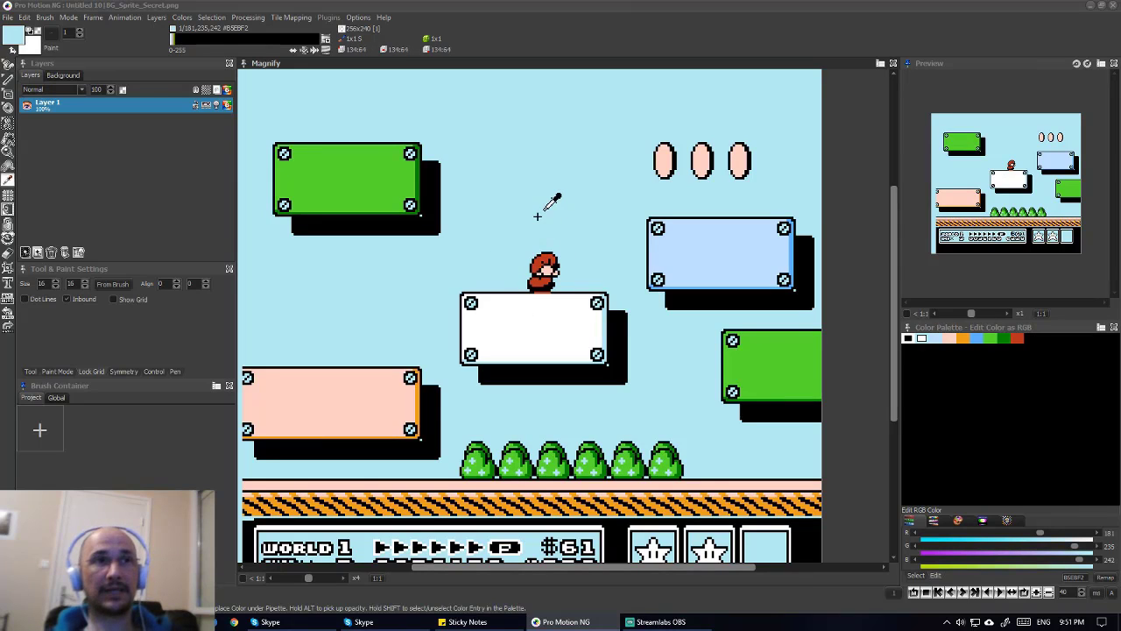
{"action": "key", "text": "d"}
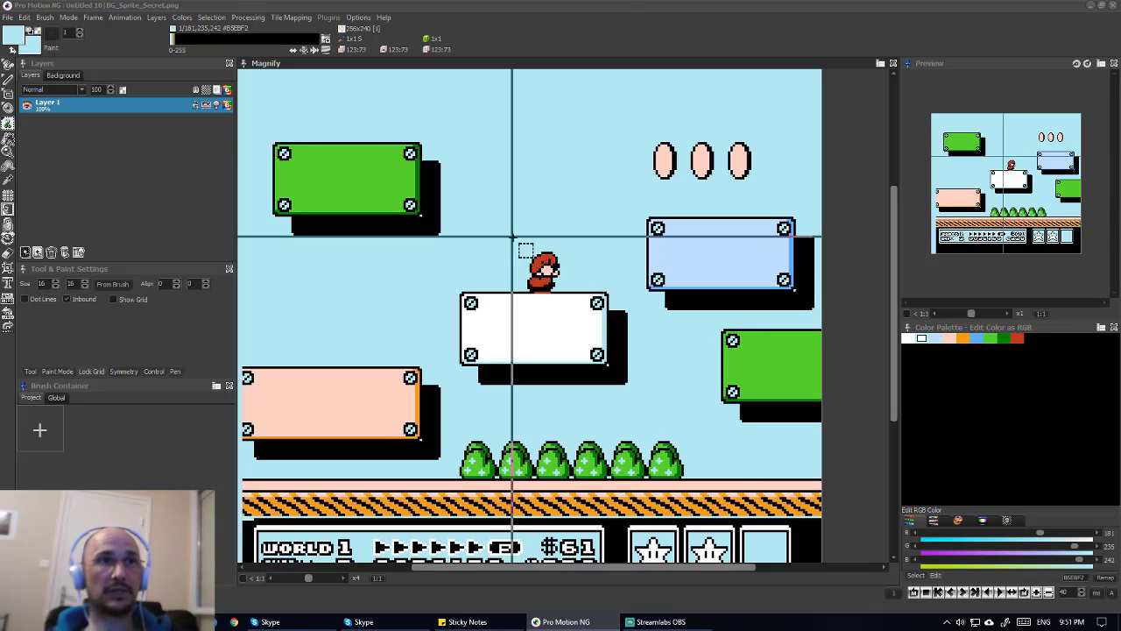
{"action": "left_click_drag", "start_coordinate": [507, 237], "coordinate": [571, 289]}
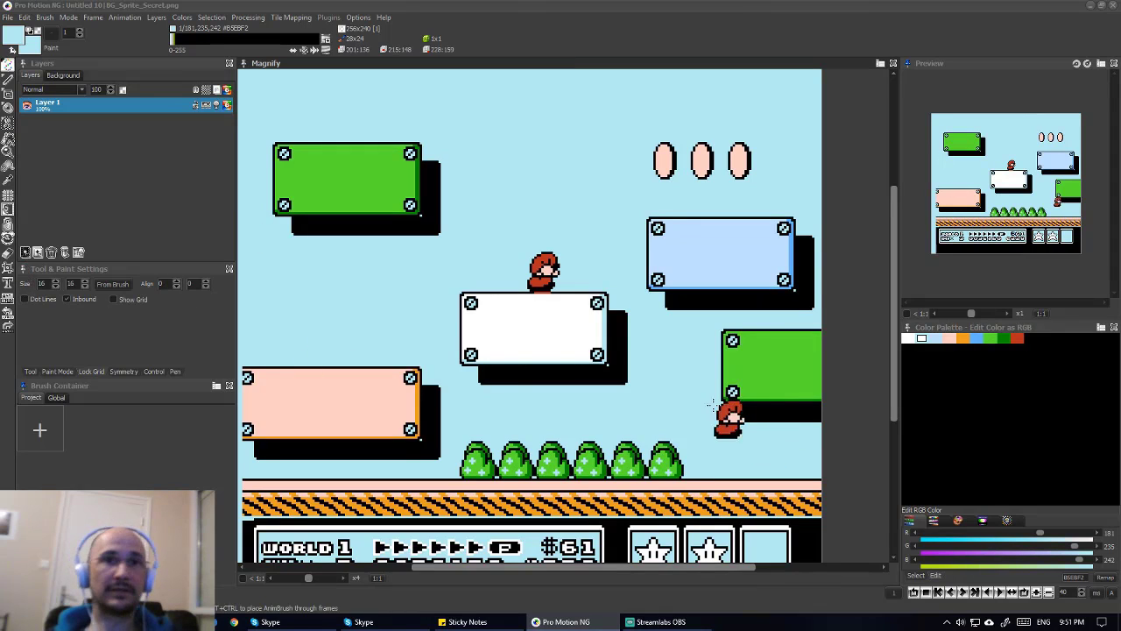
- Mark all palette colours in the stencil, stamp a Mario copy, then reset the brush to 1x1
{"action": "left_click", "coordinate": [1006, 520]}
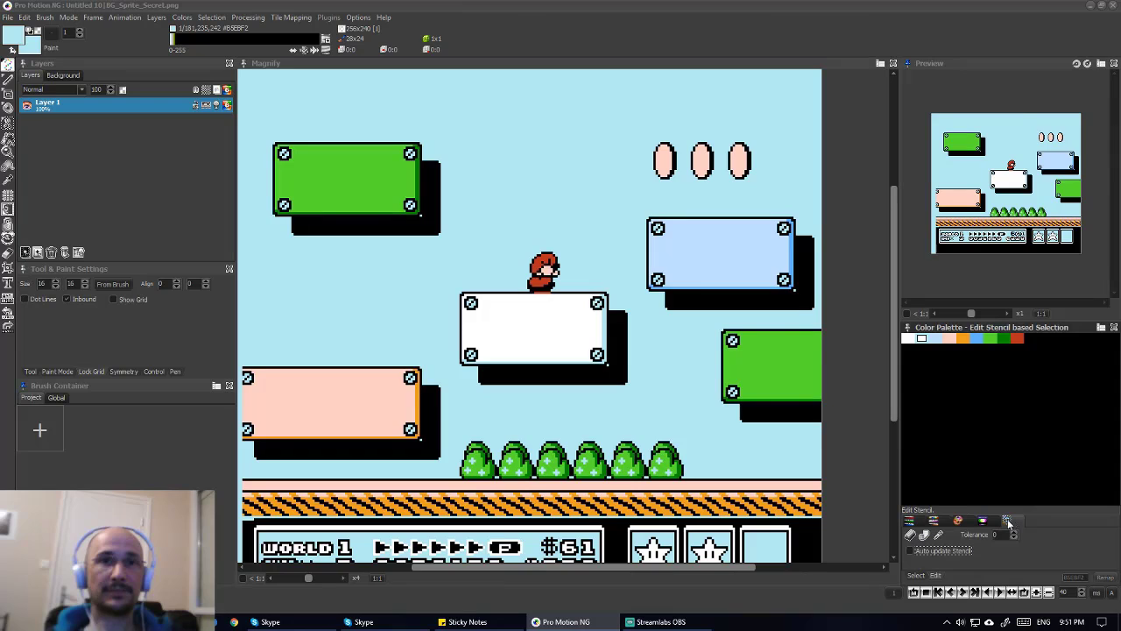
{"action": "left_click", "coordinate": [924, 535]}
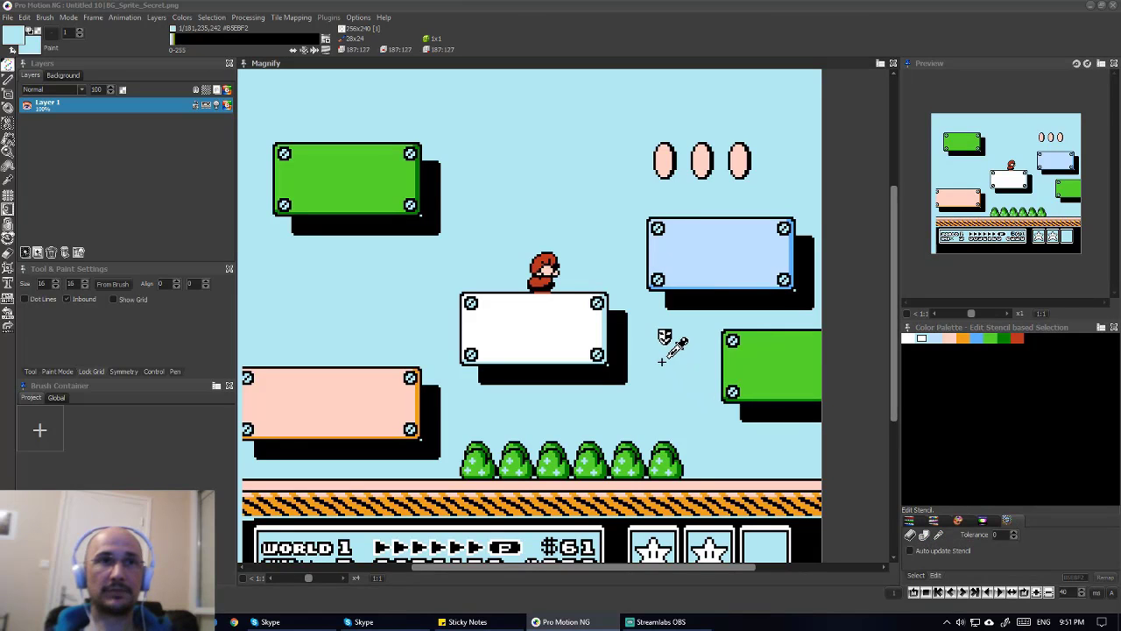
{"action": "left_click", "coordinate": [923, 537]}
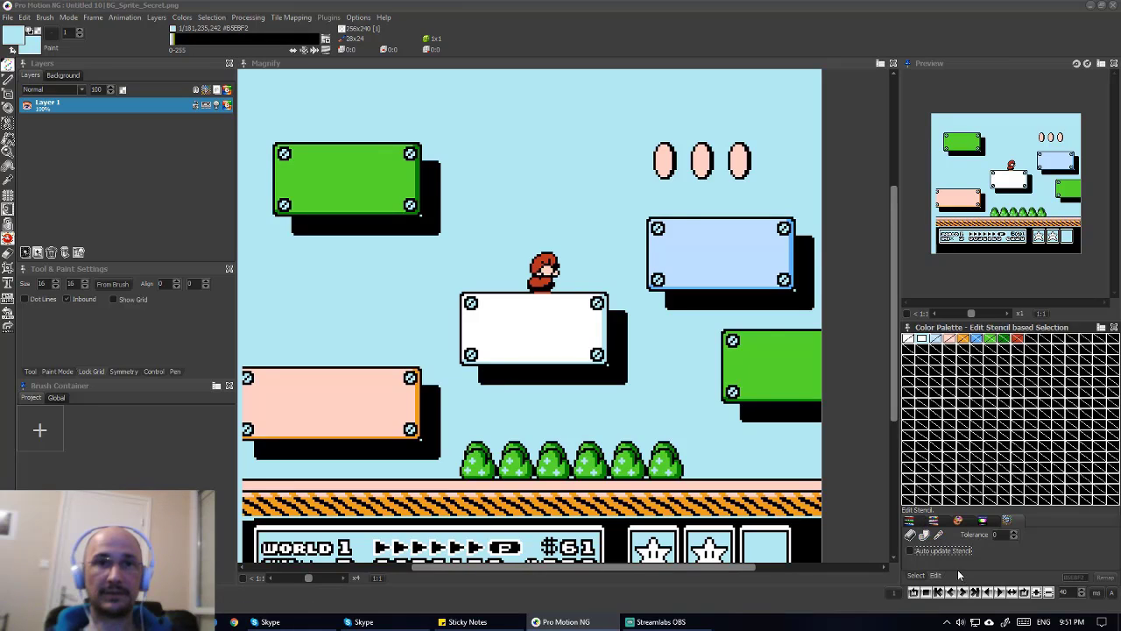
{"action": "left_click", "coordinate": [914, 522]}
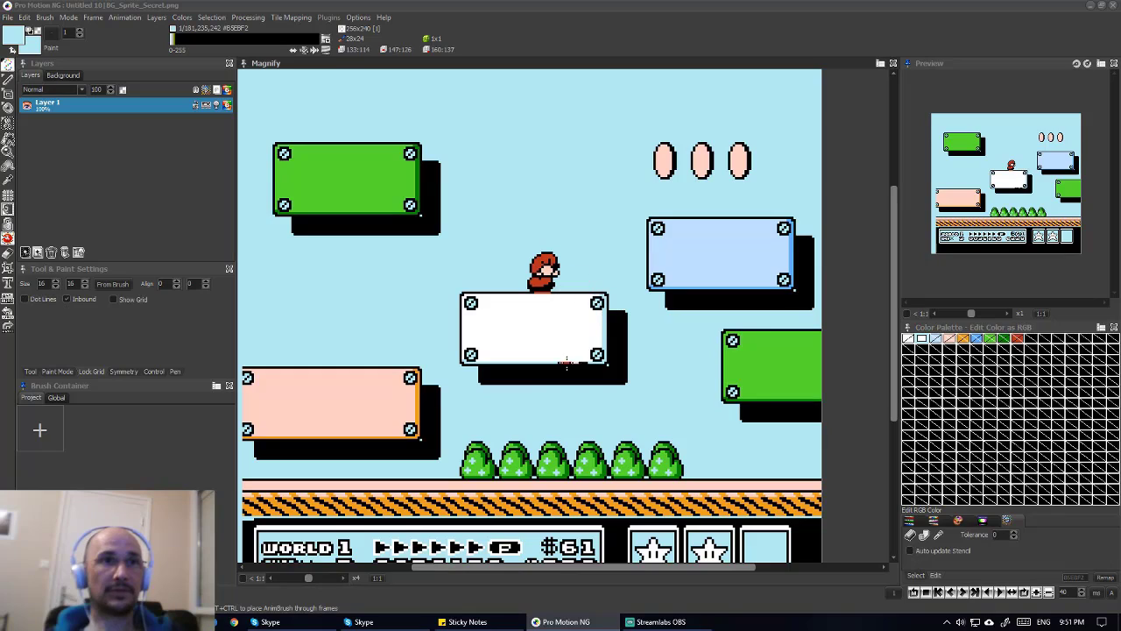
{"action": "left_click", "coordinate": [571, 401]}
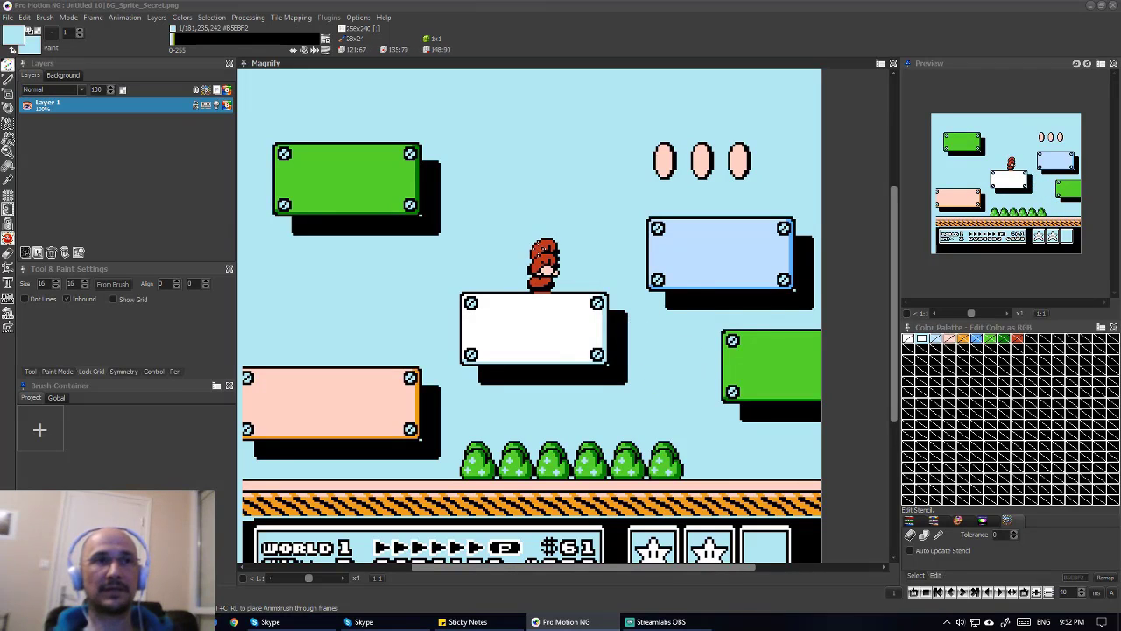
{"action": "key", "text": "Escape"}
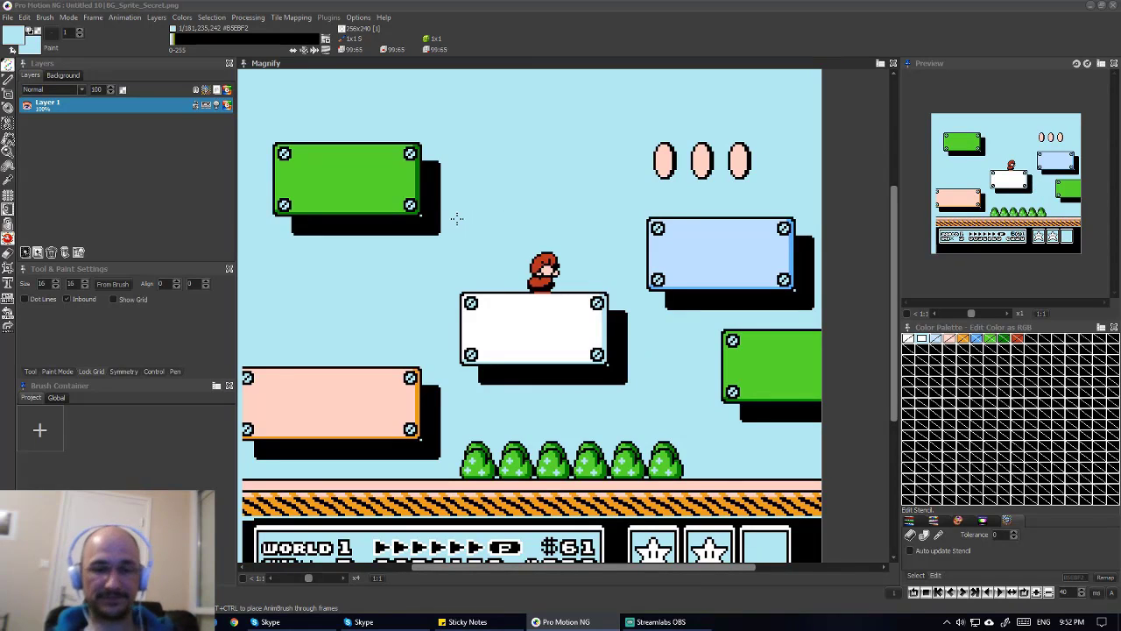
- Close BG_Sprite_Secret.png and drag in Boot_Powerup.png, accepting the colour reduction
{"action": "left_click", "coordinate": [893, 63]}
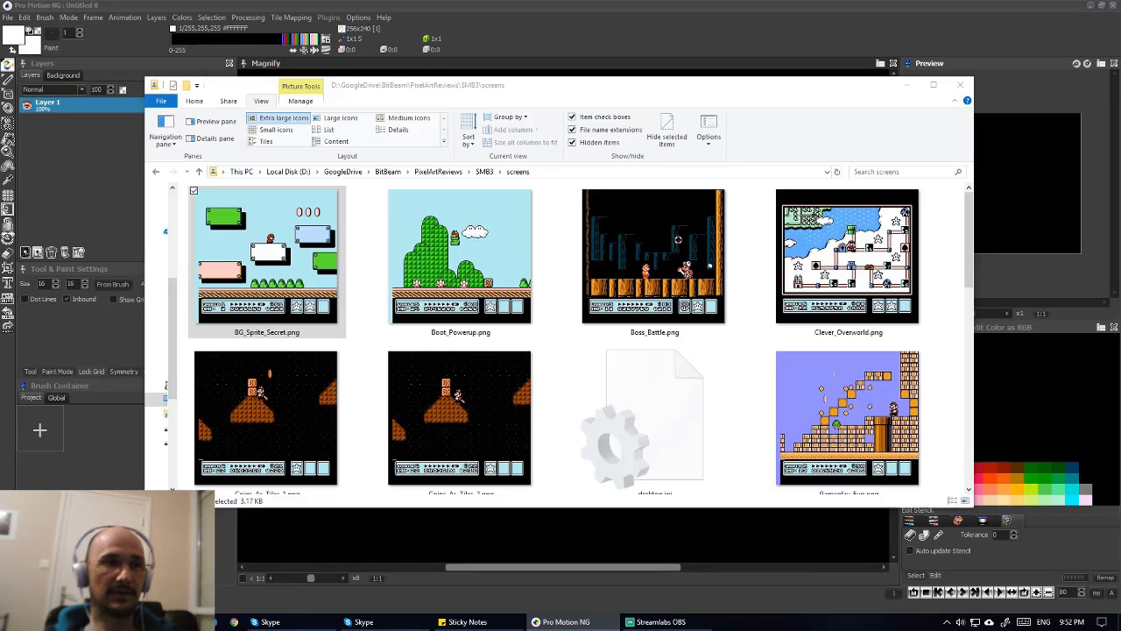
{"action": "key", "text": "alt+Tab"}
{"action": "left_click", "coordinate": [462, 250]}
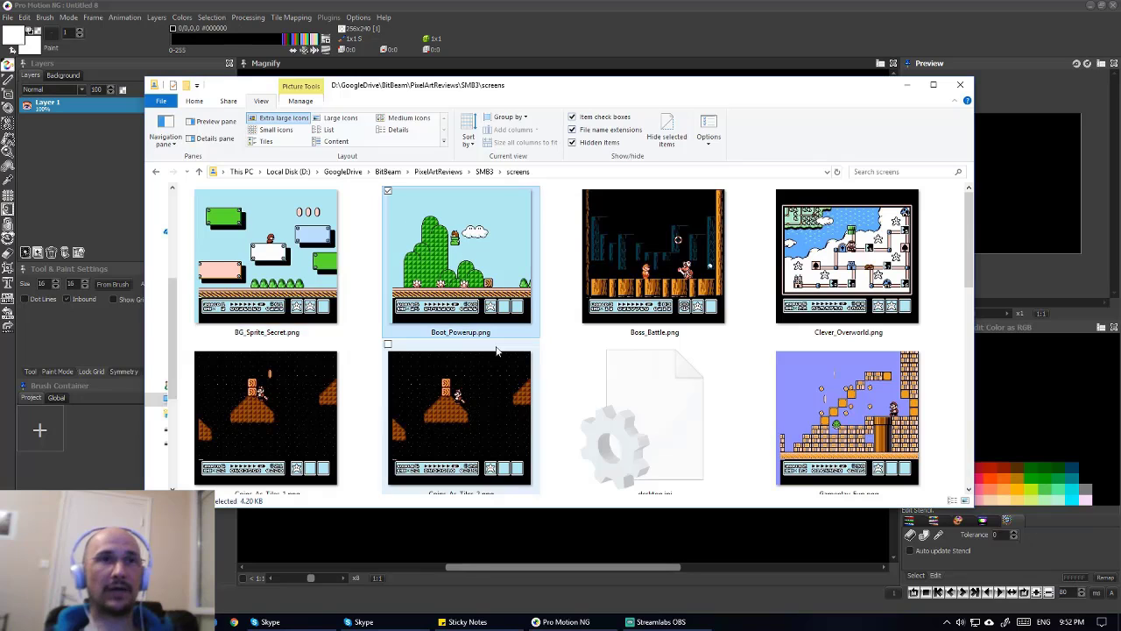
{"action": "left_click_drag", "start_coordinate": [447, 236], "coordinate": [746, 516]}
{"action": "left_click", "coordinate": [537, 371]}
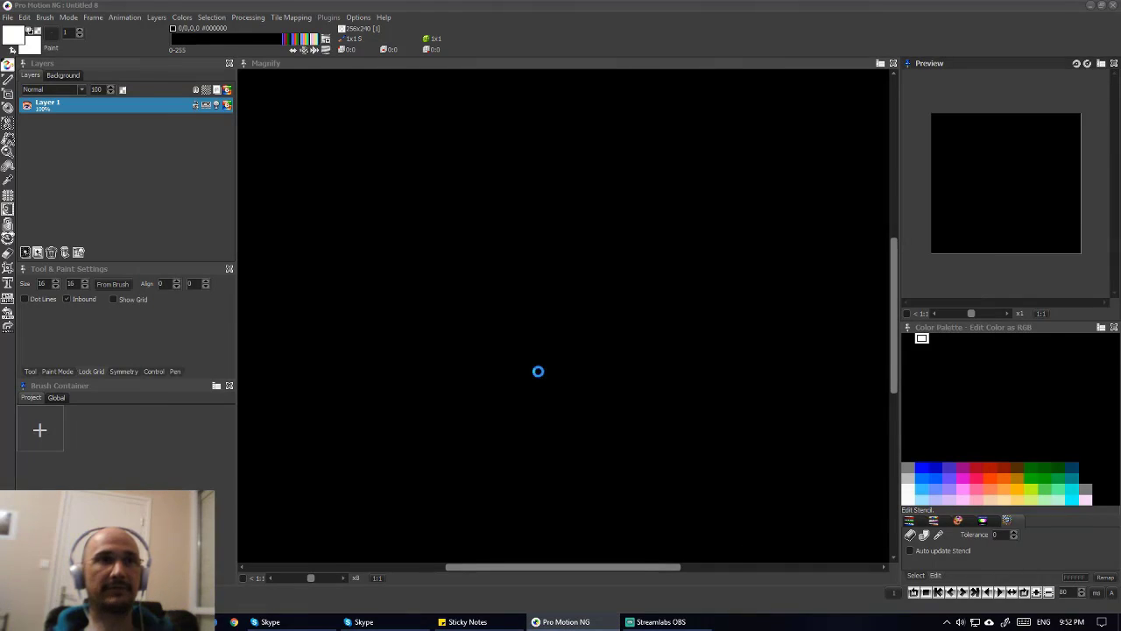
{"action": "scroll", "coordinate": [564, 325], "scroll_direction": "down", "scroll_amount": 2}
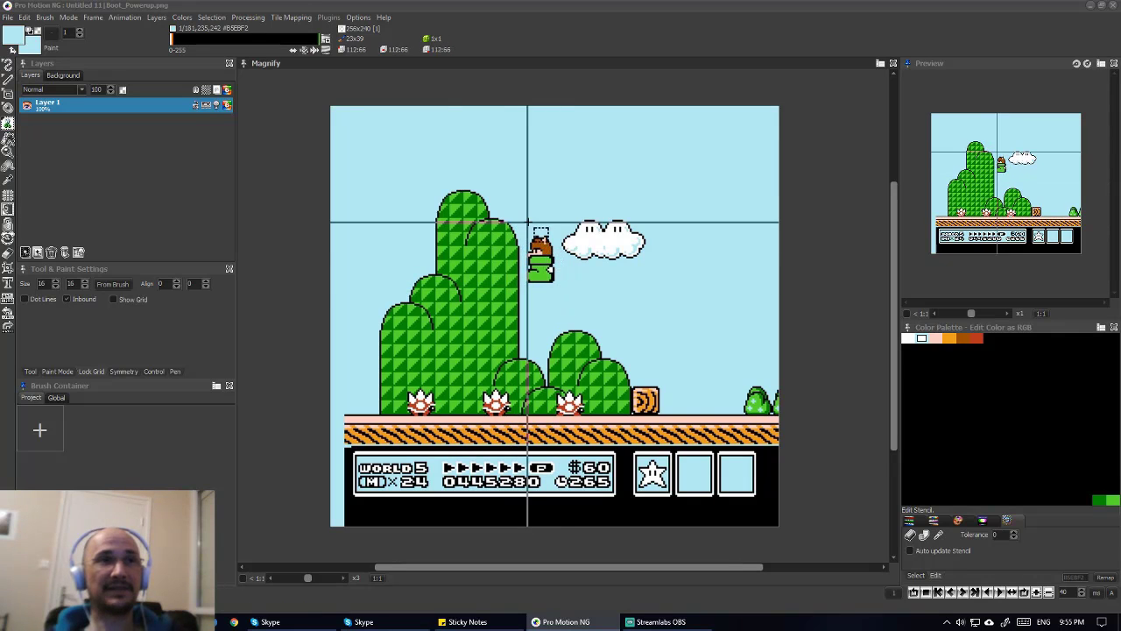
- Grab boot-riding Mario as a brush and stamp copies among the spinies and in the upper-right sky
{"action": "left_click_drag", "start_coordinate": [523, 222], "coordinate": [561, 294]}
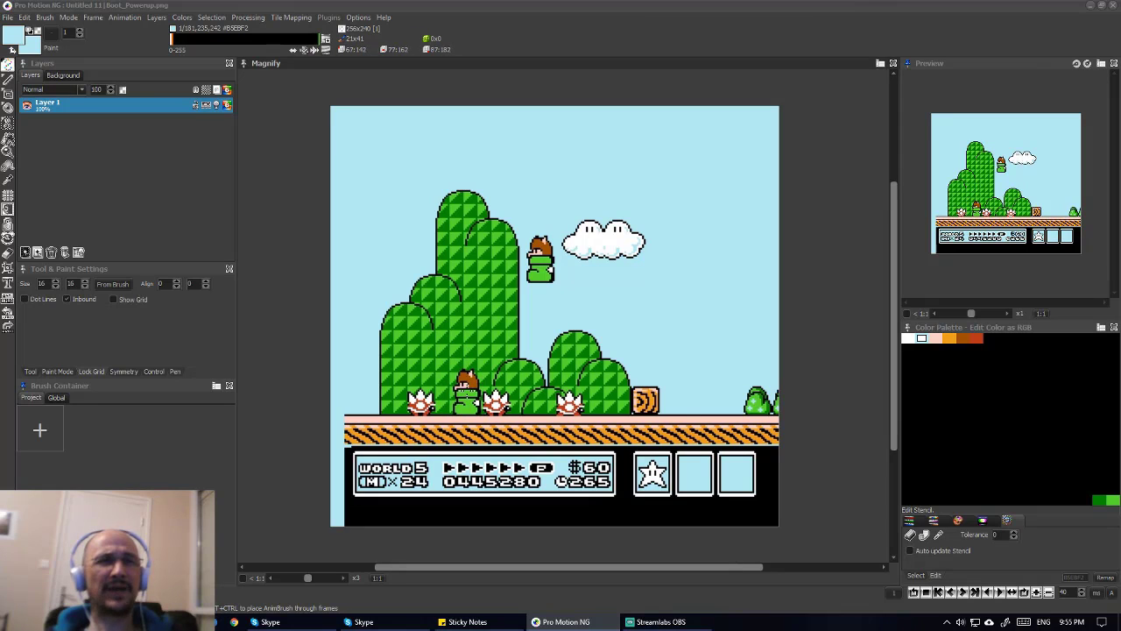
{"action": "left_click", "coordinate": [465, 390]}
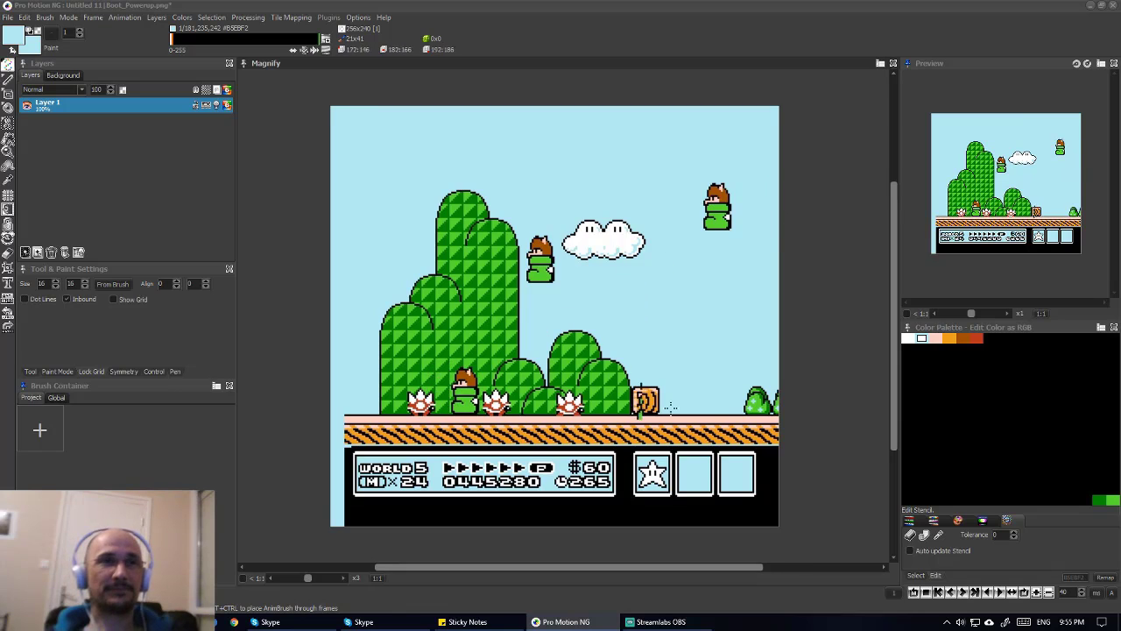
{"action": "left_click", "coordinate": [713, 430]}
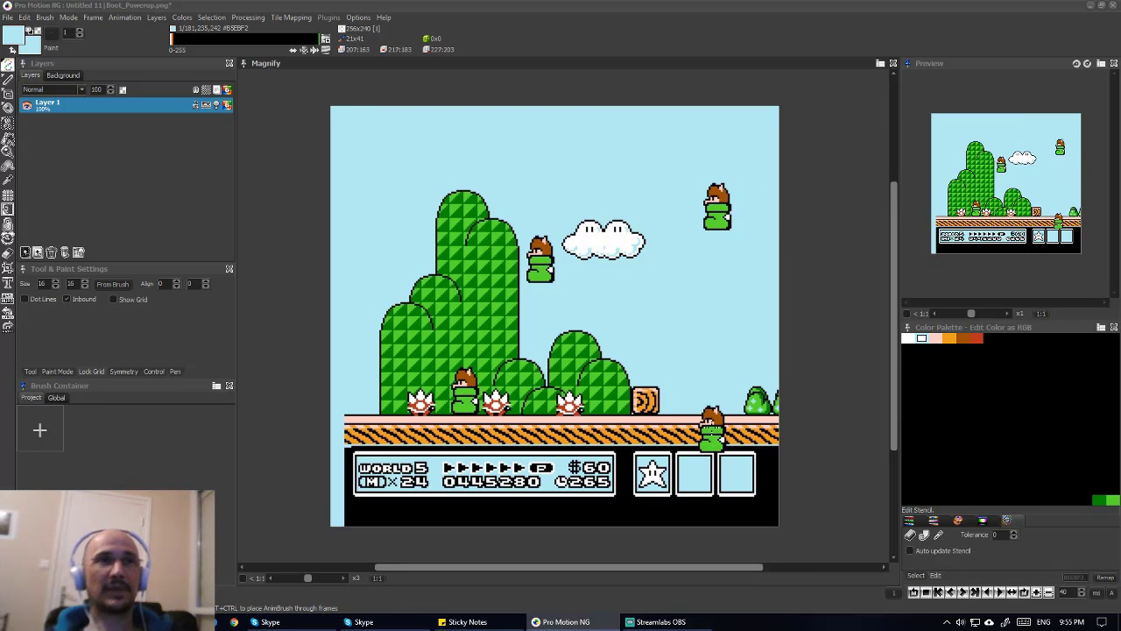
- Stamp the boot Mario brush once more, then zoom the scene from x3 to x4 to inspect the sprites
{"action": "left_click", "coordinate": [719, 410]}
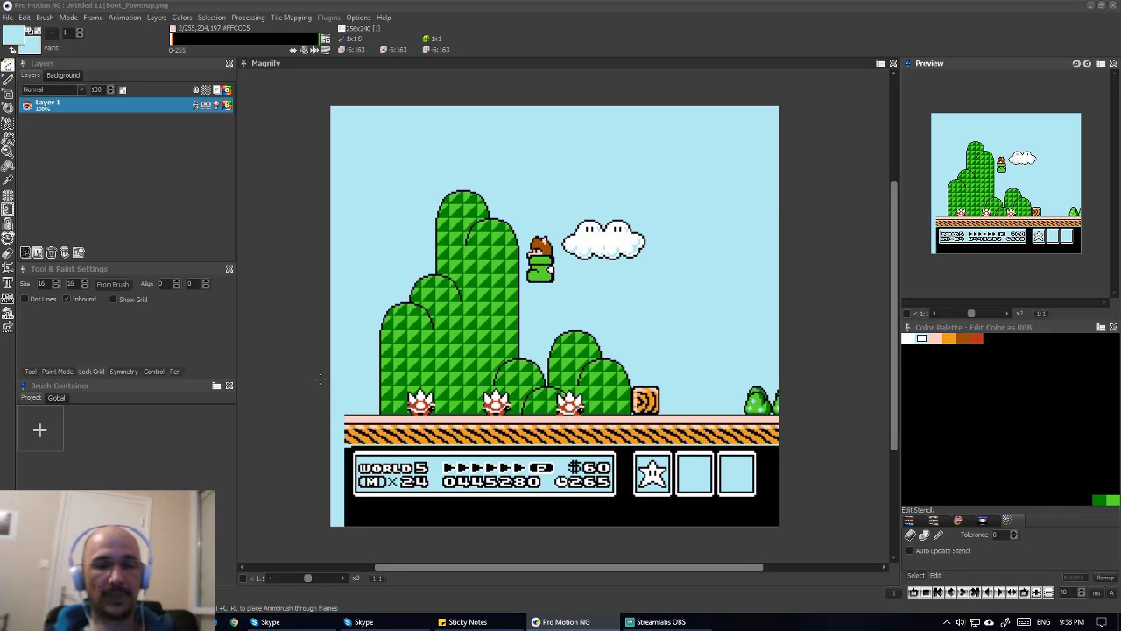
{"action": "scroll", "coordinate": [465, 299], "scroll_direction": "up", "scroll_amount": 1}
{"action": "scroll", "coordinate": [466, 299], "scroll_direction": "up", "scroll_amount": 2}
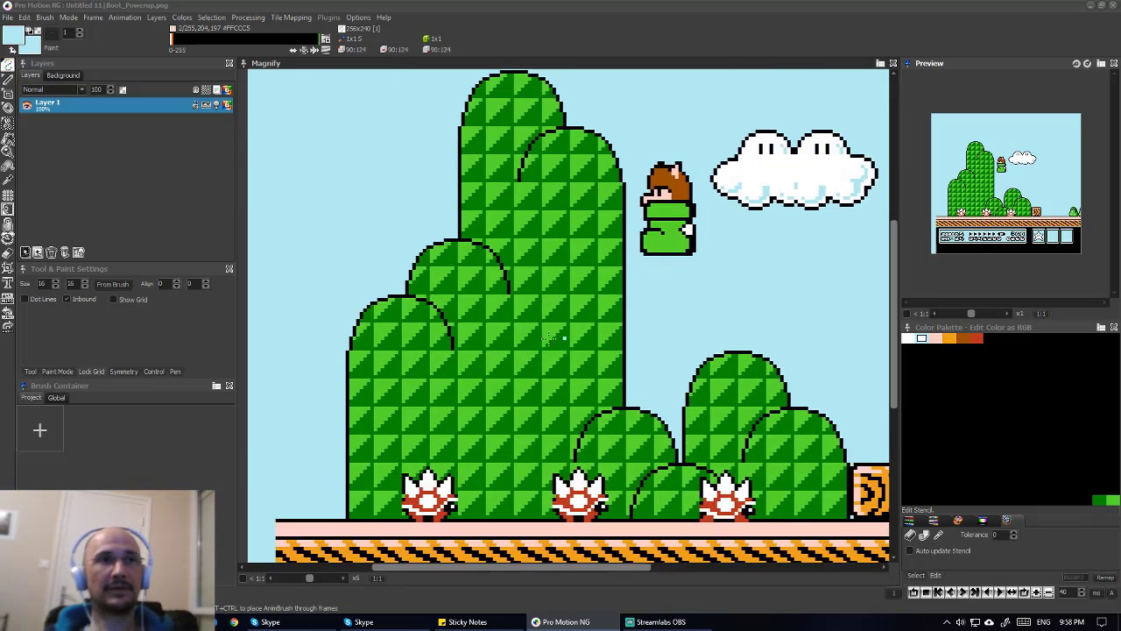
{"action": "scroll", "coordinate": [535, 337], "scroll_direction": "down", "scroll_amount": 2}
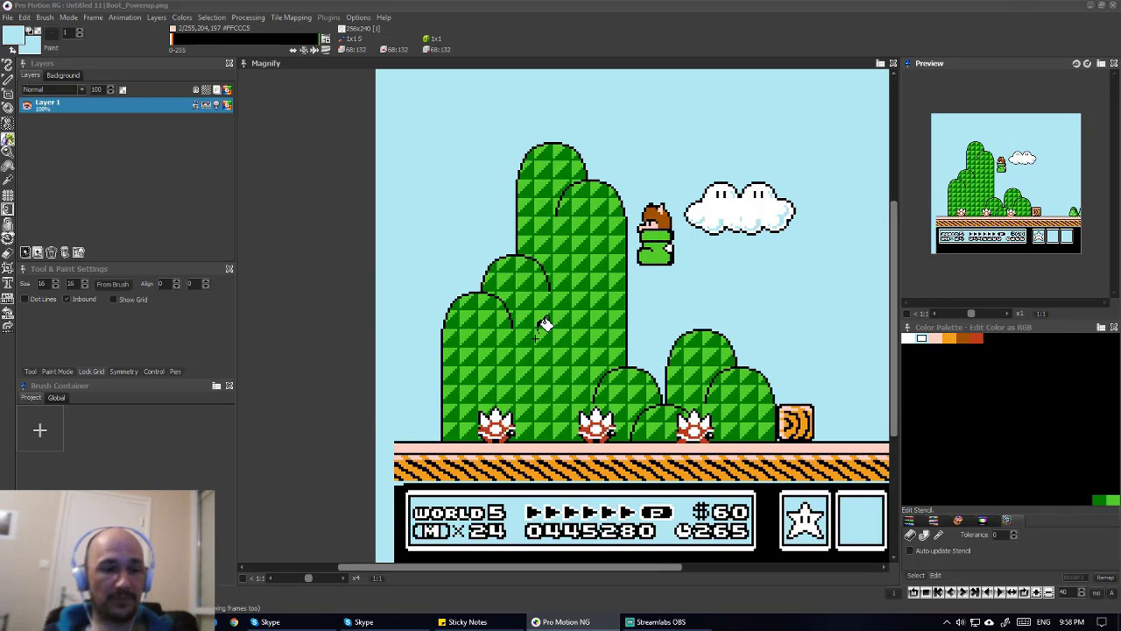
- Sample the hill's dark green with the pipette and select the Edit Stencil pen
{"action": "key", "text": "b"}
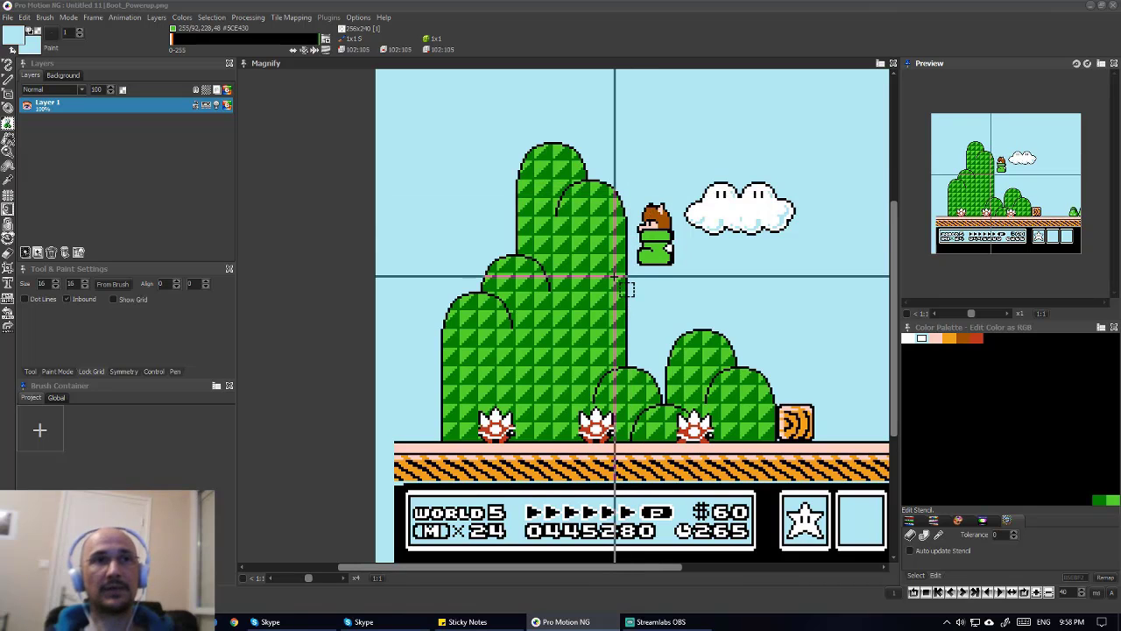
{"action": "key", "text": "f"}
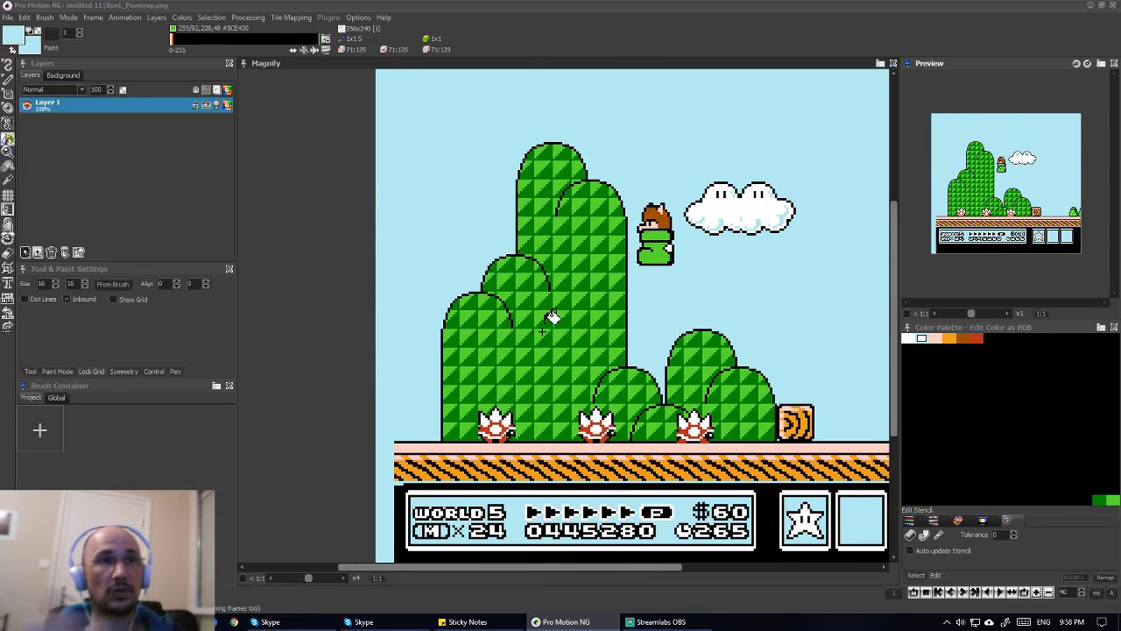
{"action": "key", "text": "comma"}
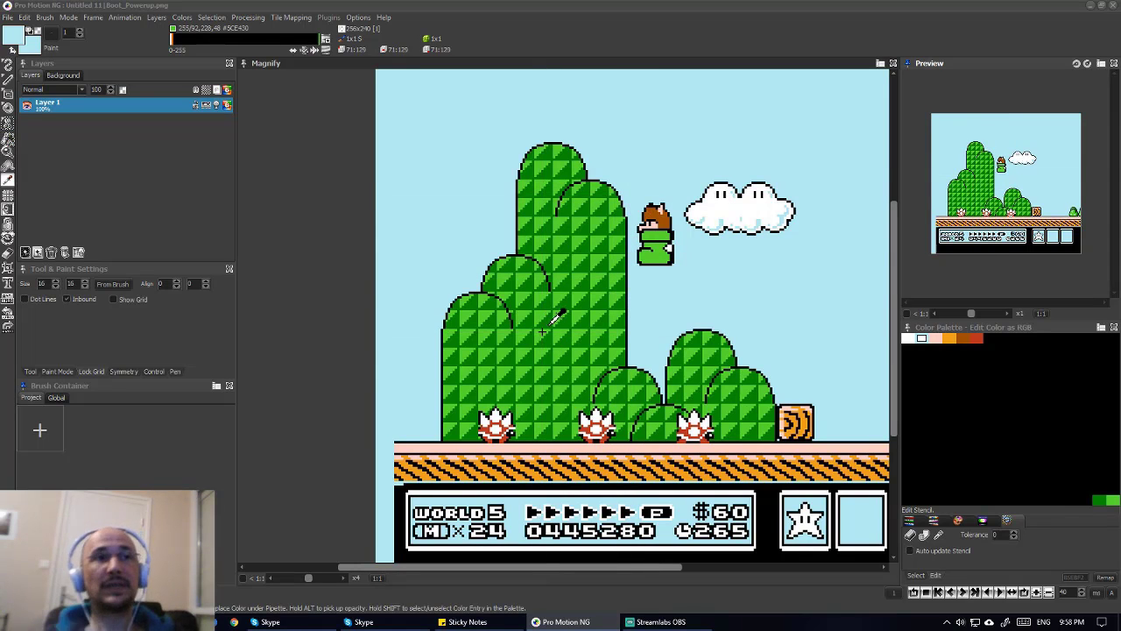
{"action": "left_click", "coordinate": [583, 297]}
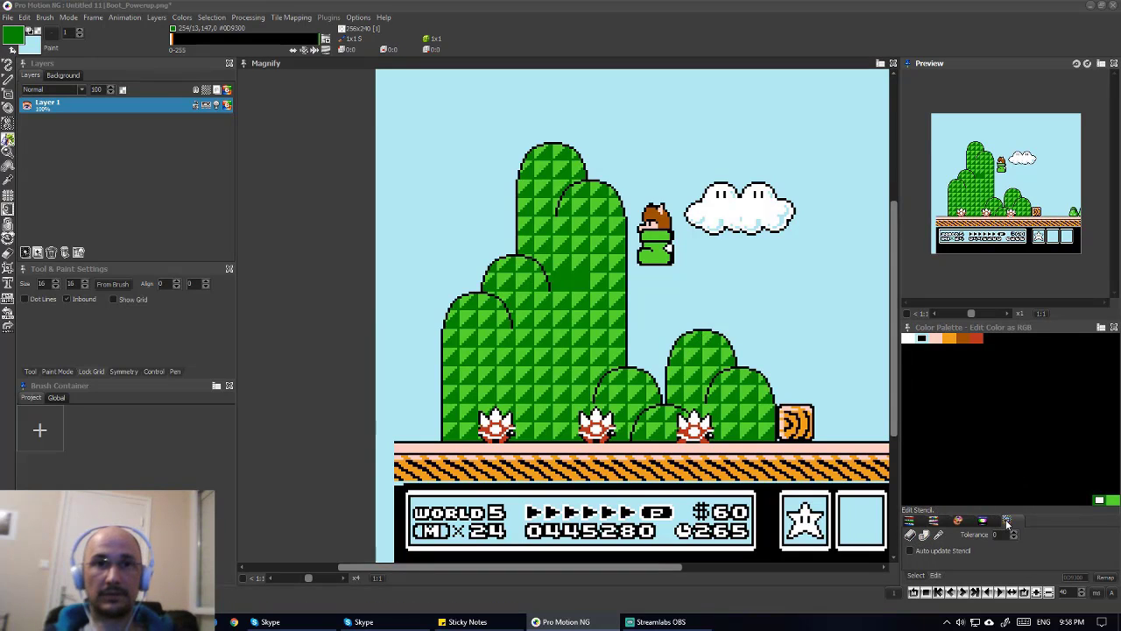
{"action": "left_click", "coordinate": [938, 537]}
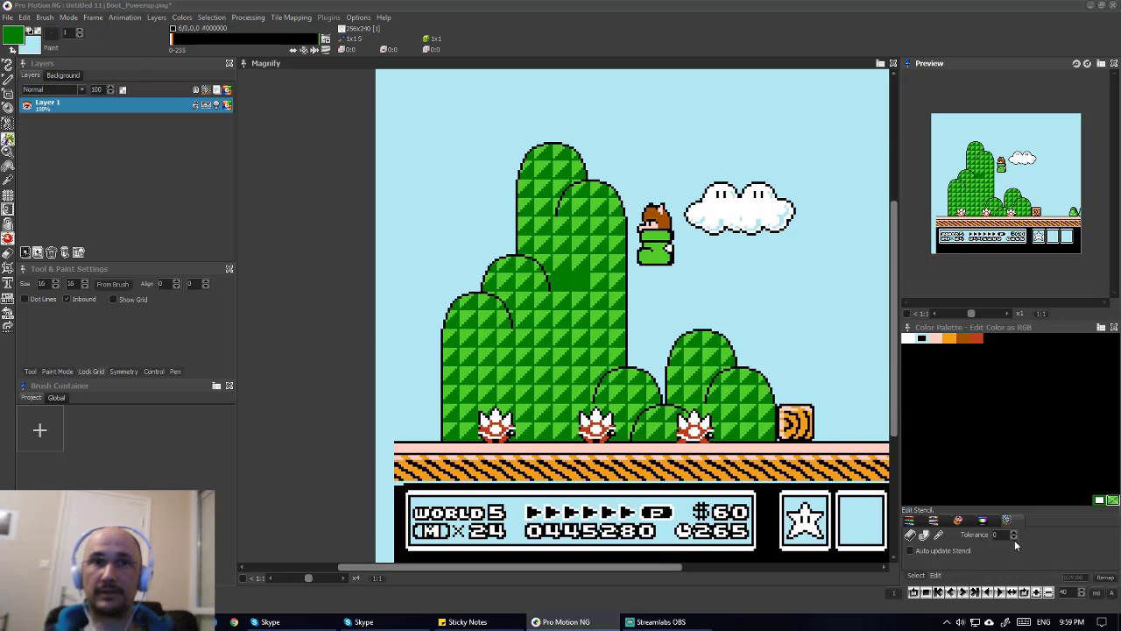
- Switch back to Edit Color as RGB and paint over the checkered hills in solid dark green
{"action": "left_click", "coordinate": [925, 536]}
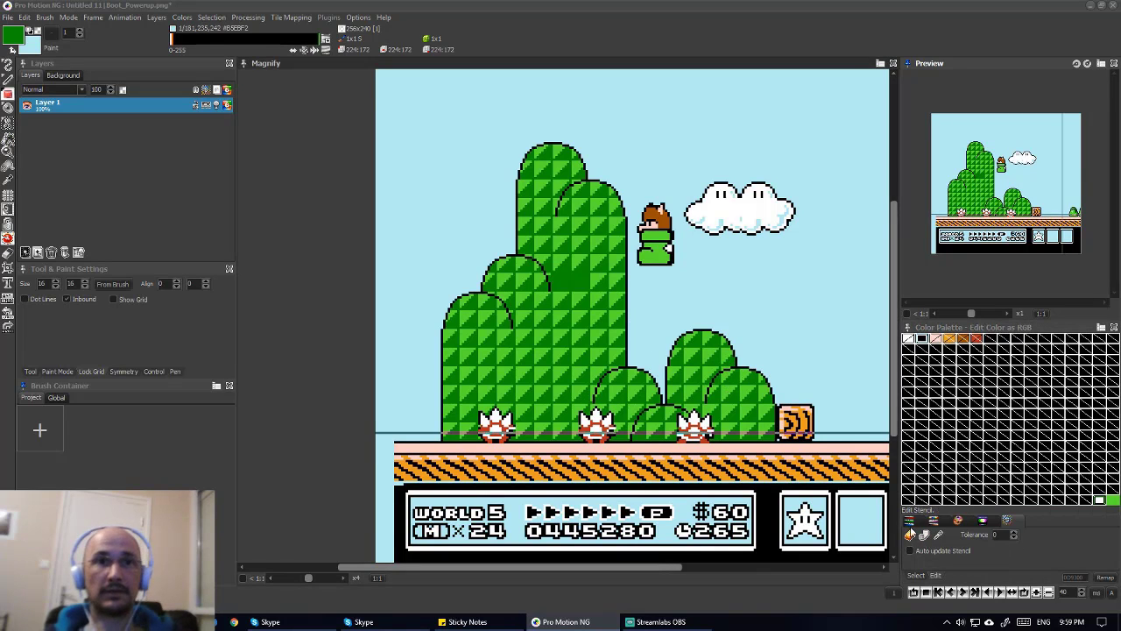
{"action": "left_click", "coordinate": [911, 523]}
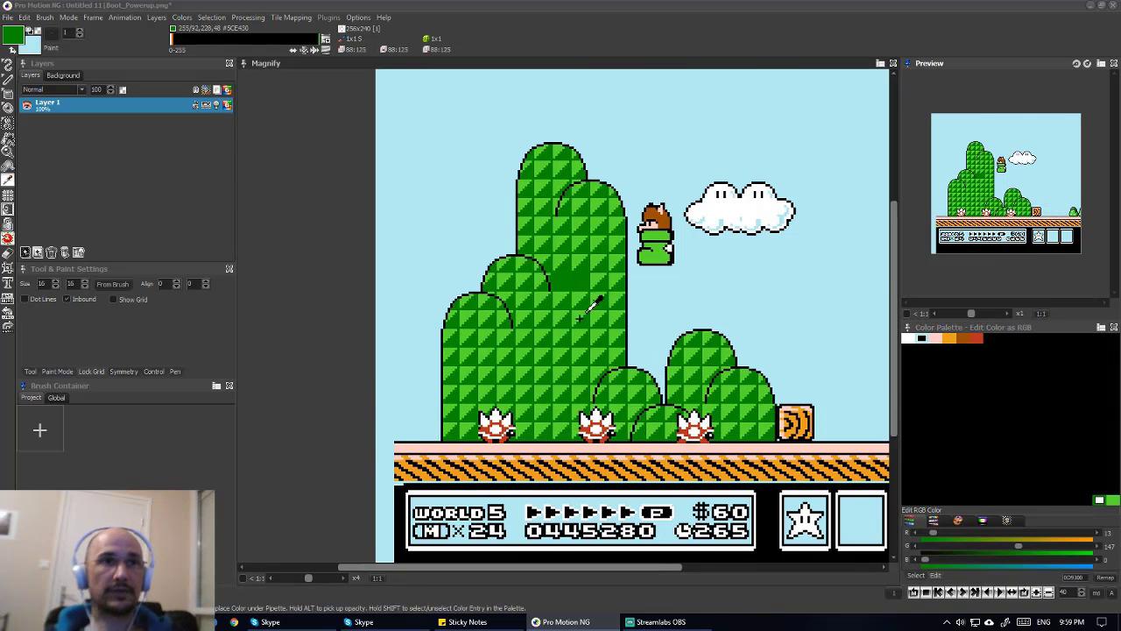
{"action": "mouse_move", "coordinate": [575, 280]}
{"action": "left_mouse_down"}
{"action": "mouse_move", "coordinate": [525, 230]}
{"action": "mouse_move", "coordinate": [517, 166]}
{"action": "mouse_move", "coordinate": [641, 350]}
{"action": "mouse_move", "coordinate": [446, 305]}
{"action": "mouse_move", "coordinate": [759, 405]}
{"action": "mouse_move", "coordinate": [784, 426]}
{"action": "left_mouse_up"}
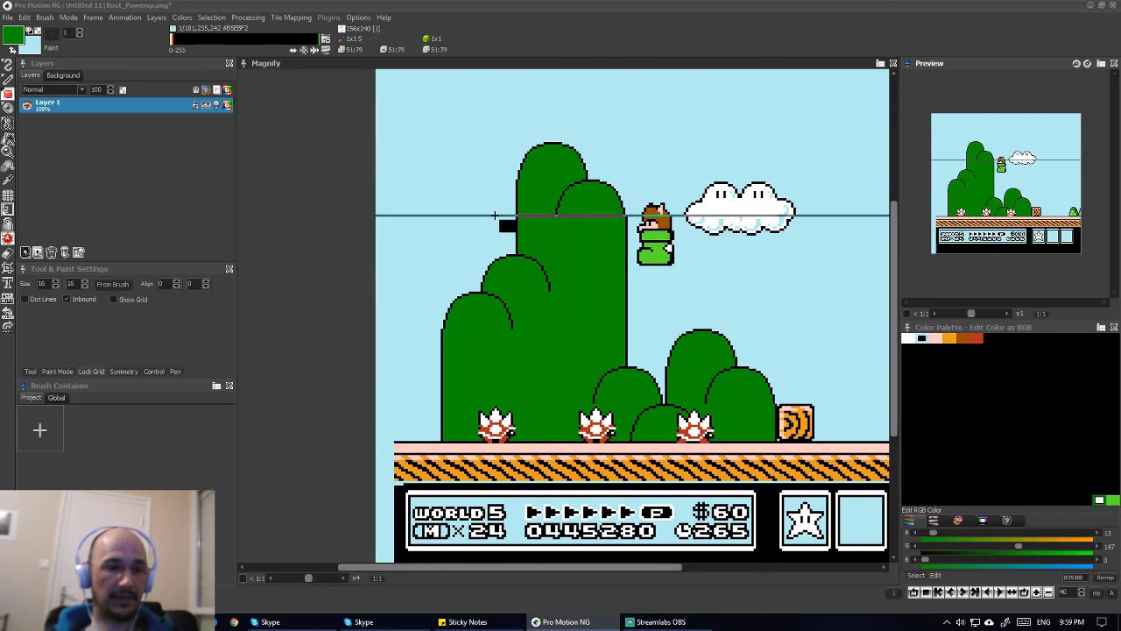
{"action": "scroll", "coordinate": [536, 347], "scroll_direction": "down", "scroll_amount": 1}
{"action": "scroll", "coordinate": [536, 374], "scroll_direction": "up", "scroll_amount": 1}
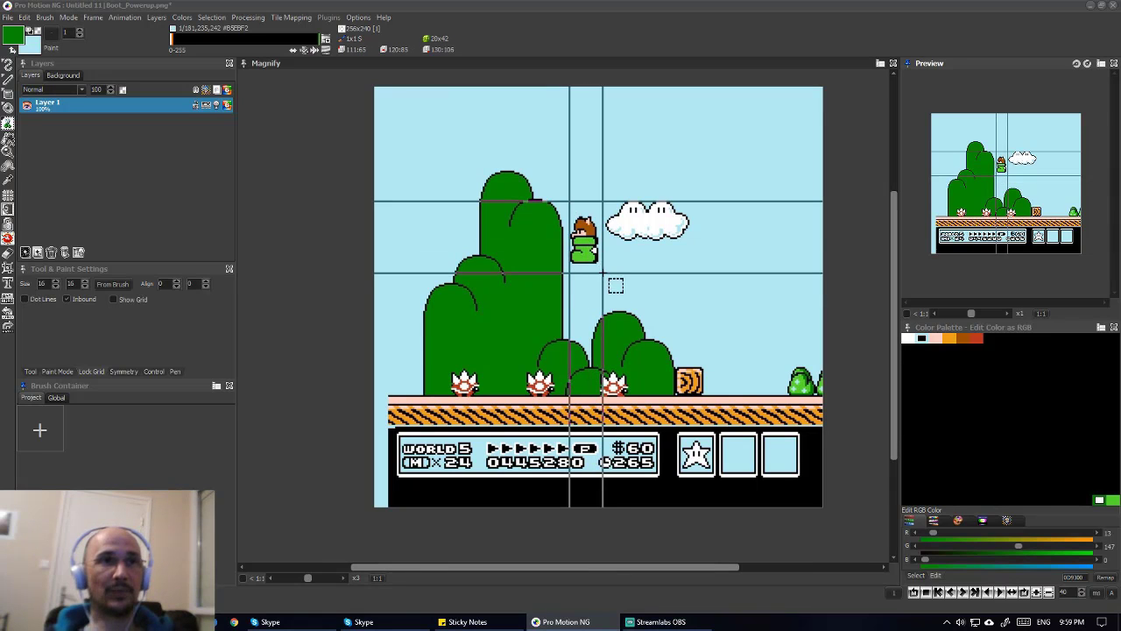
{"action": "left_click", "coordinate": [1007, 521]}
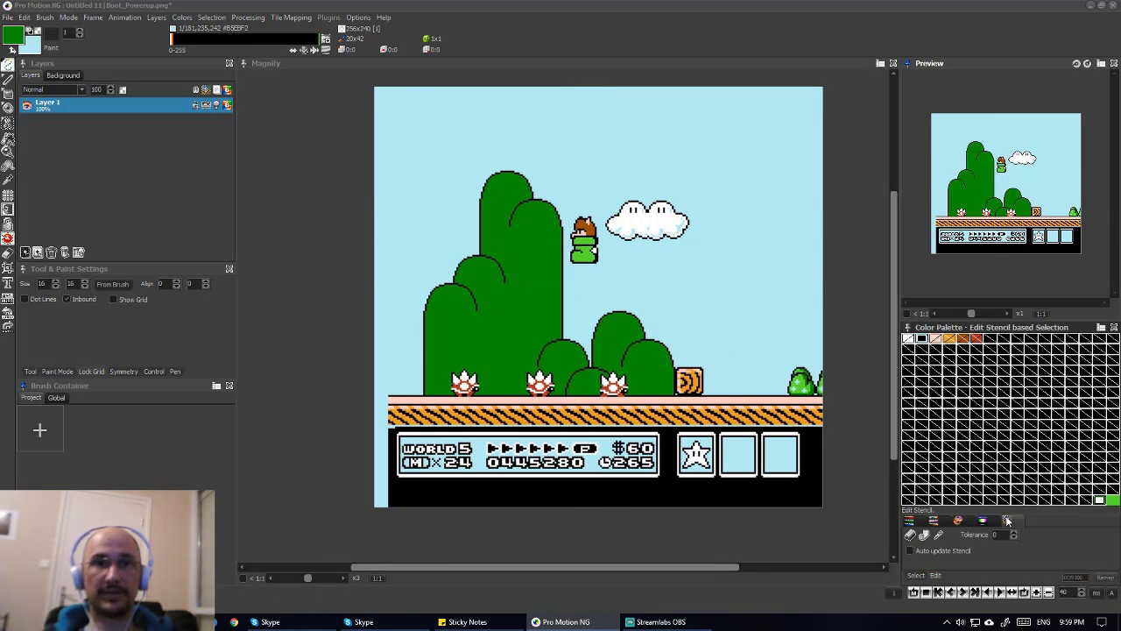
{"action": "left_click", "coordinate": [909, 520]}
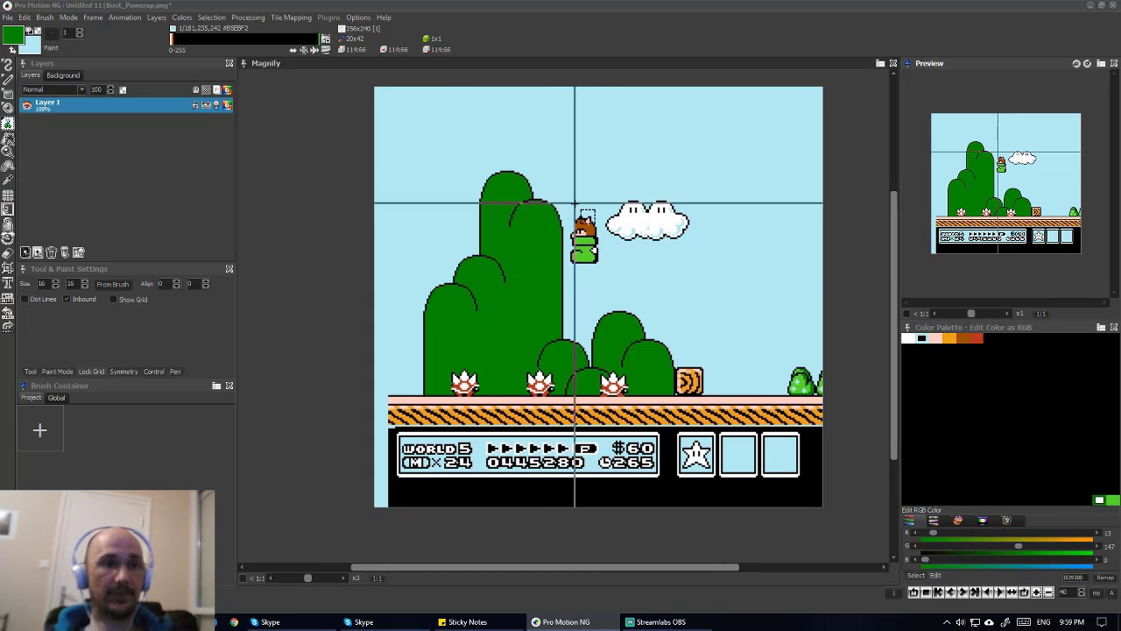
{"action": "mouse_move", "coordinate": [565, 216]}
{"action": "left_mouse_down"}
{"action": "mouse_move", "coordinate": [576, 214]}
{"action": "mouse_move", "coordinate": [604, 266]}
{"action": "left_mouse_up"}
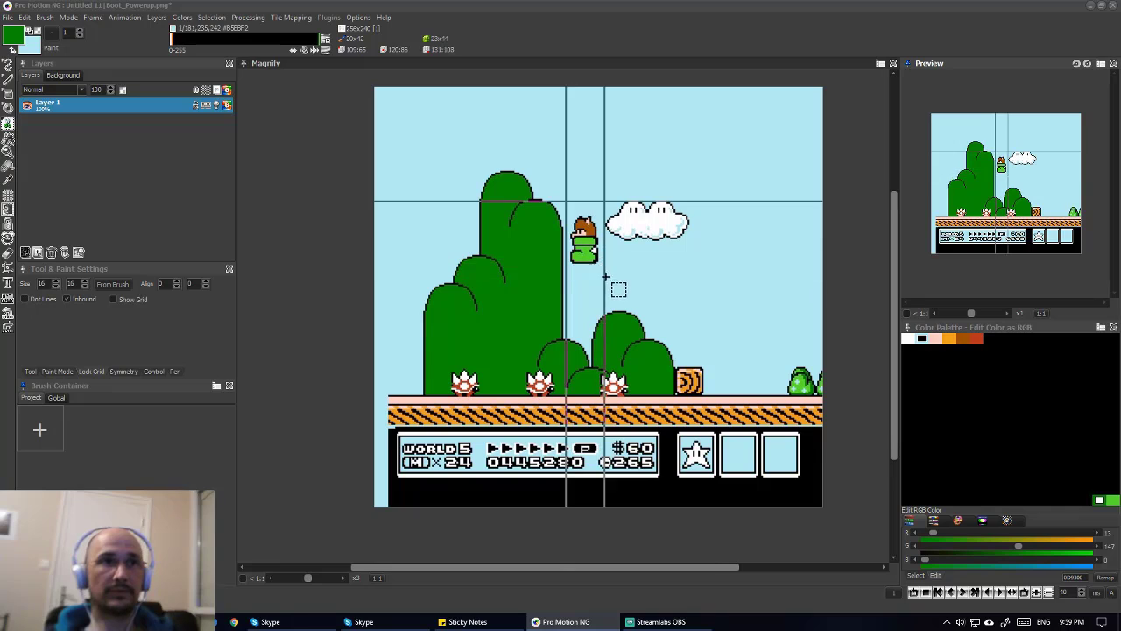
{"action": "left_click", "coordinate": [521, 368]}
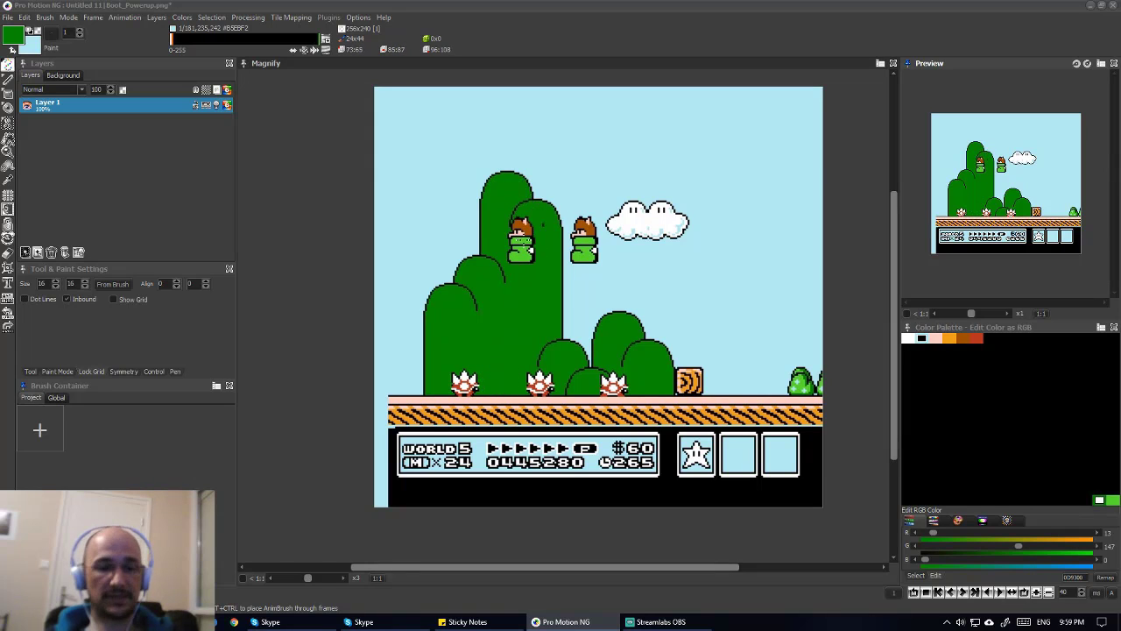
{"action": "key", "text": "."}
{"action": "scroll", "coordinate": [532, 274], "scroll_direction": "up", "scroll_amount": 2}
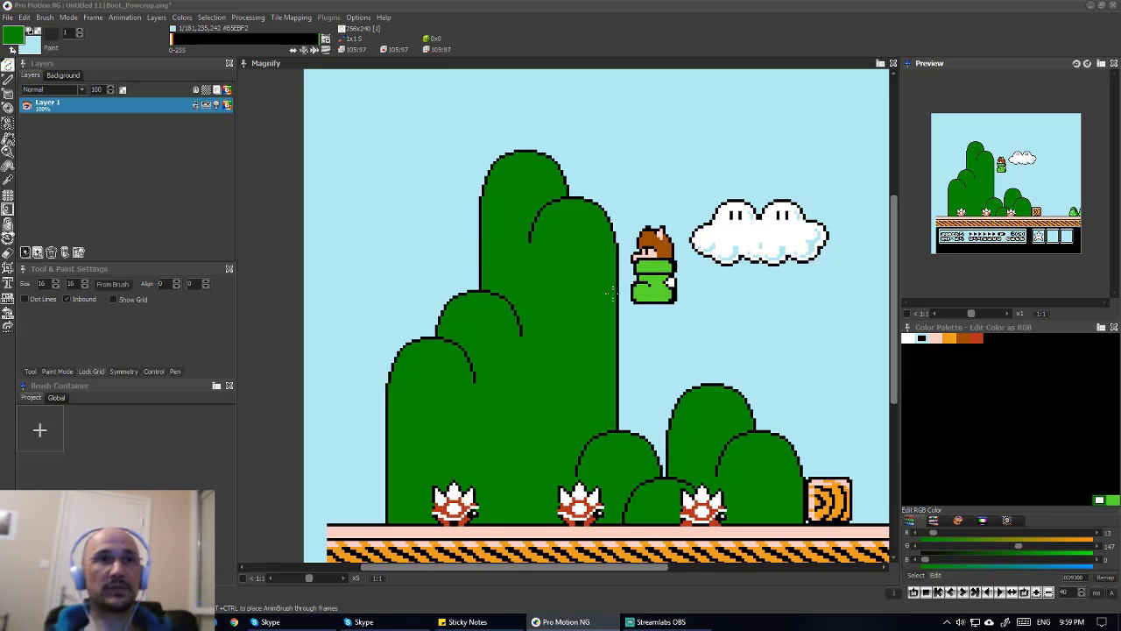
- Paint a wavy light-green stripe across the tall hill, resampling the dark and light greens
{"action": "scroll", "coordinate": [616, 275], "scroll_direction": "up", "scroll_amount": 2}
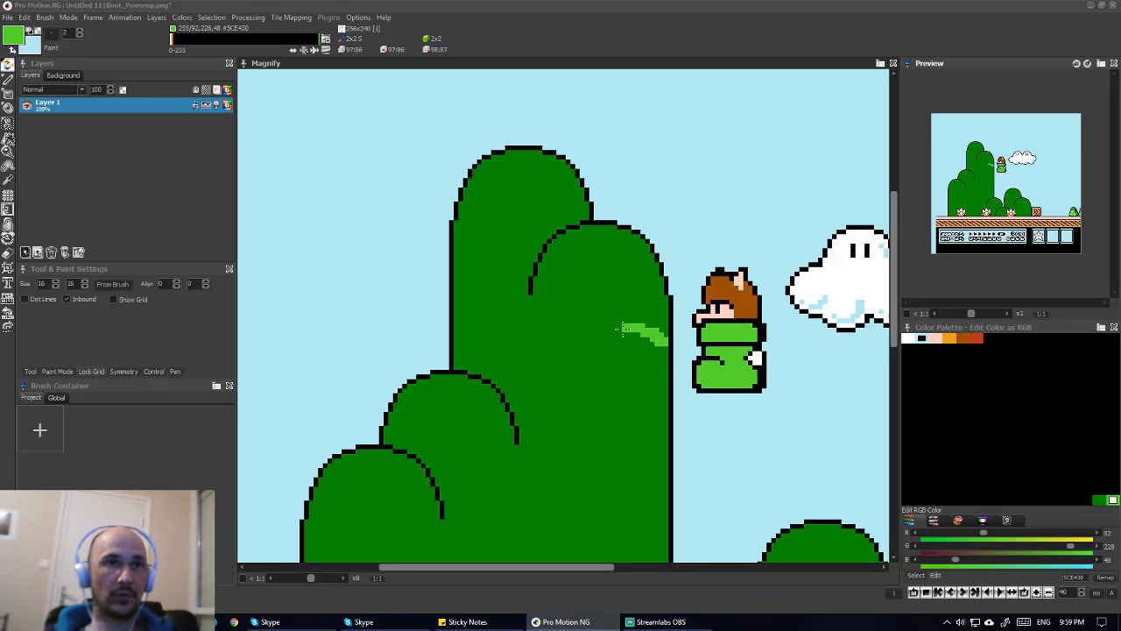
{"action": "mouse_move", "coordinate": [623, 329]}
{"action": "left_mouse_down"}
{"action": "mouse_move", "coordinate": [611, 344]}
{"action": "mouse_move", "coordinate": [565, 320]}
{"action": "mouse_move", "coordinate": [543, 319]}
{"action": "mouse_move", "coordinate": [526, 337]}
{"action": "mouse_move", "coordinate": [474, 322]}
{"action": "left_mouse_up"}
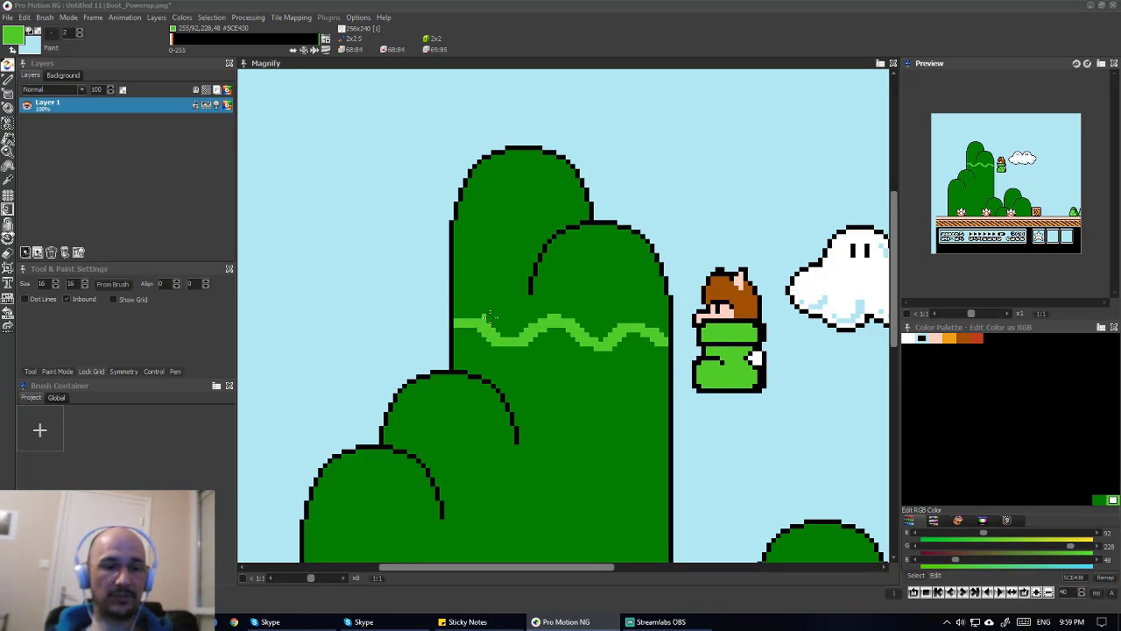
{"action": "left_click", "coordinate": [558, 317], "text": "alt"}
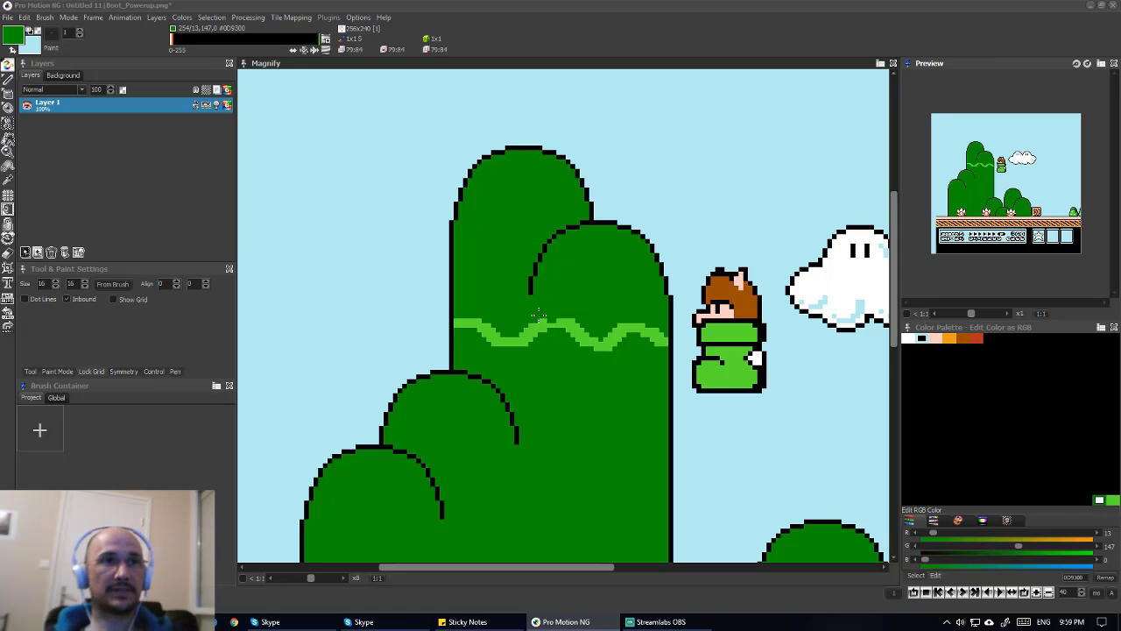
{"action": "left_click", "coordinate": [556, 323], "text": "alt"}
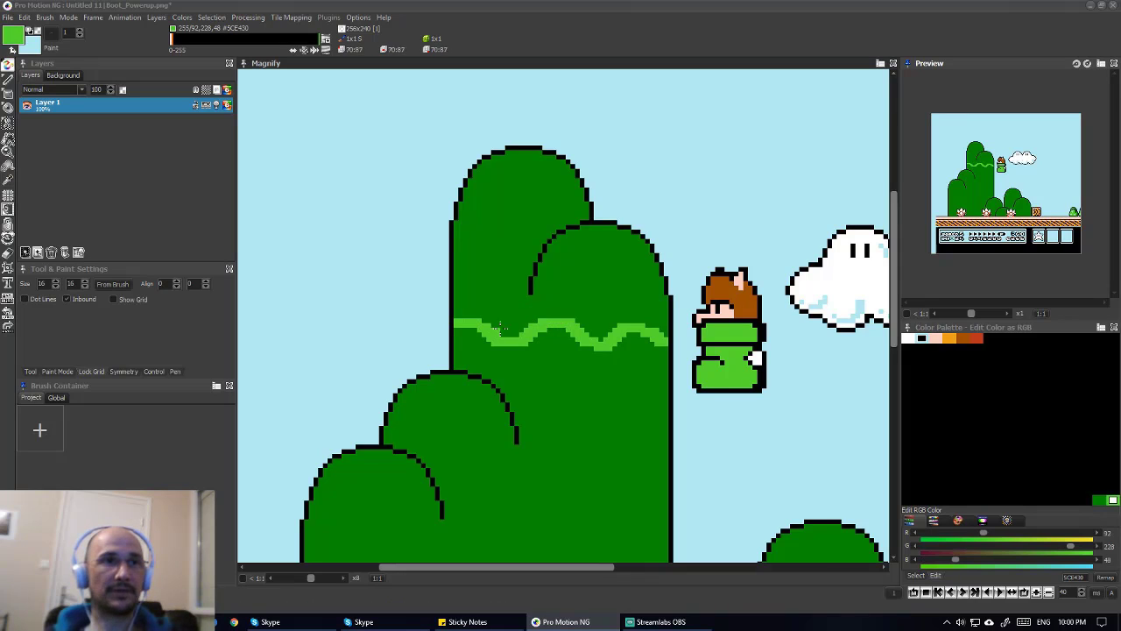
{"action": "left_click", "coordinate": [476, 317], "text": "alt"}
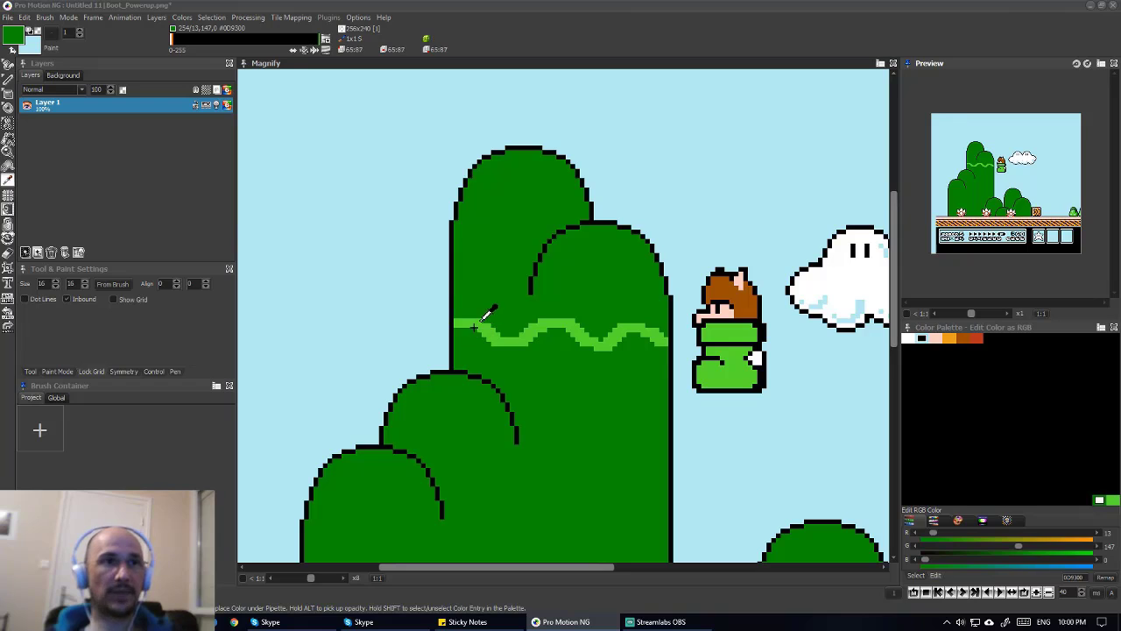
{"action": "left_click", "coordinate": [474, 325], "text": "alt"}
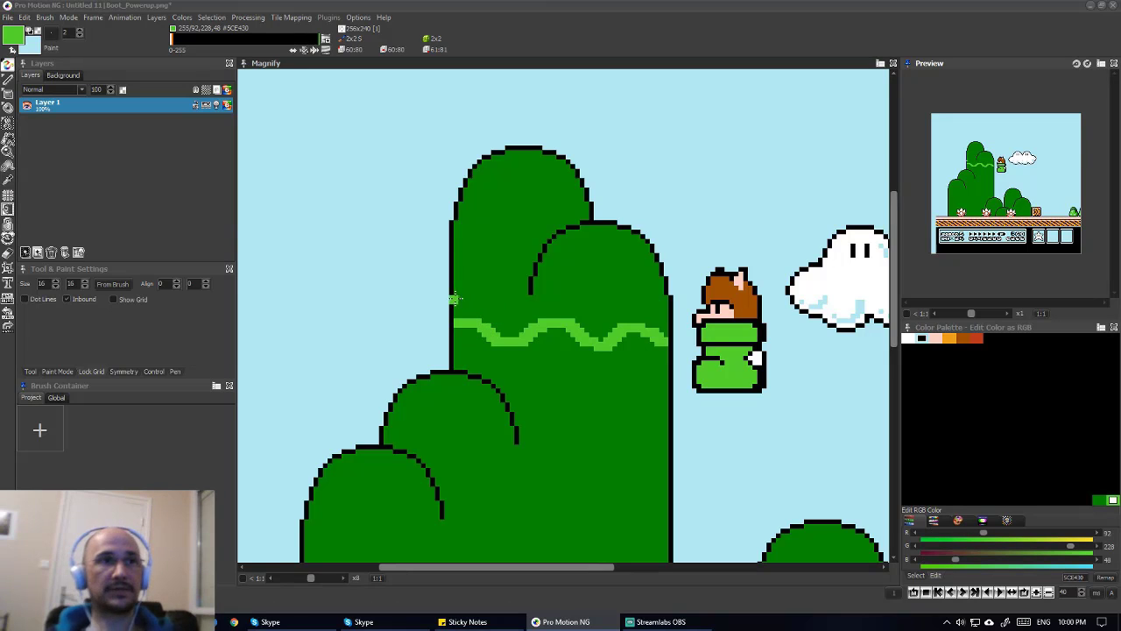
- Paint a second wavy light-green stripe above the first one
{"action": "mouse_move", "coordinate": [457, 300]}
{"action": "left_mouse_down"}
{"action": "mouse_move", "coordinate": [510, 312]}
{"action": "mouse_move", "coordinate": [544, 295]}
{"action": "mouse_move", "coordinate": [594, 308]}
{"action": "left_mouse_up"}
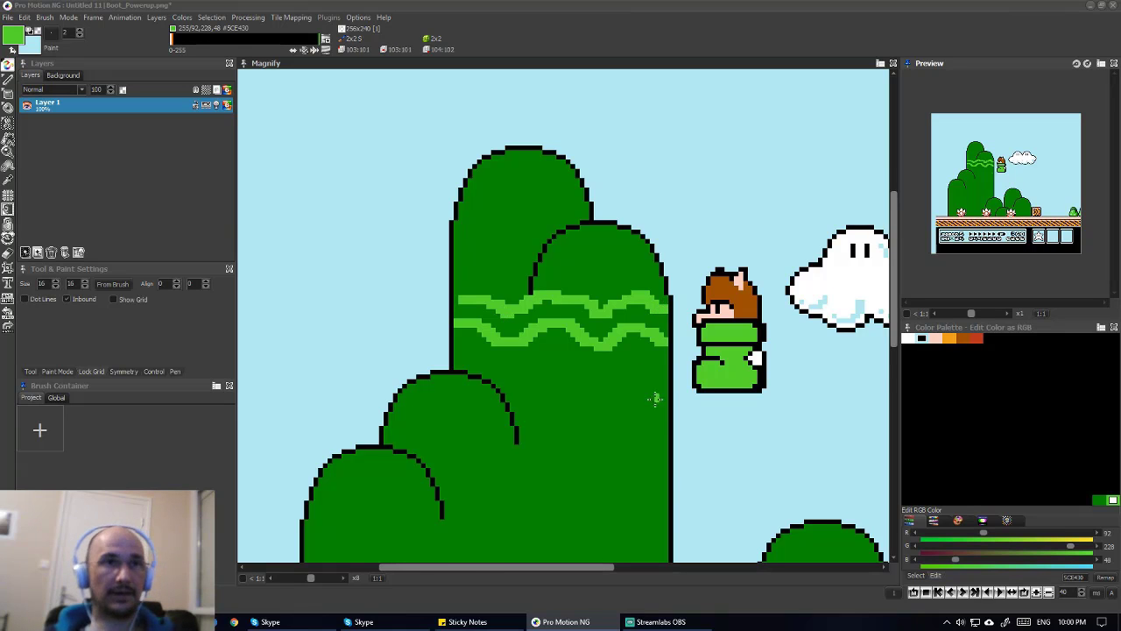
{"action": "scroll", "coordinate": [655, 398], "scroll_direction": "down", "scroll_amount": 3}
{"action": "scroll", "coordinate": [585, 328], "scroll_direction": "up", "scroll_amount": 2}
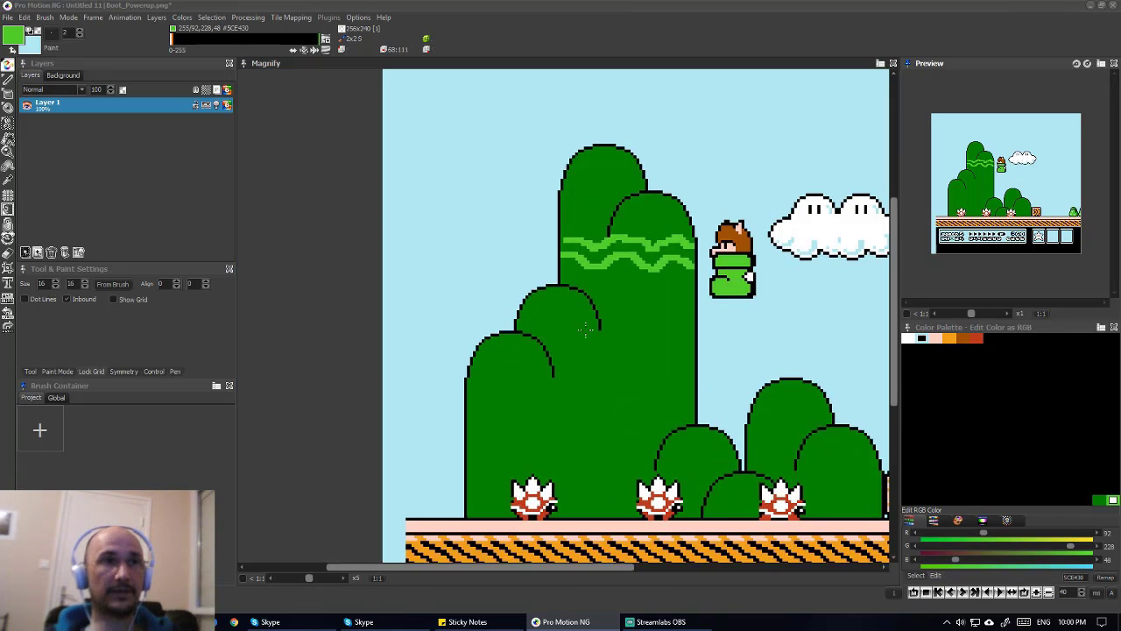
{"action": "scroll", "coordinate": [585, 328], "scroll_direction": "up", "scroll_amount": 1}
- Capture the wavy stripes as a 46x12 brush and match the brush size to it
{"action": "key", "text": "b"}
{"action": "left_click_drag", "start_coordinate": [519, 254], "coordinate": [677, 294]}
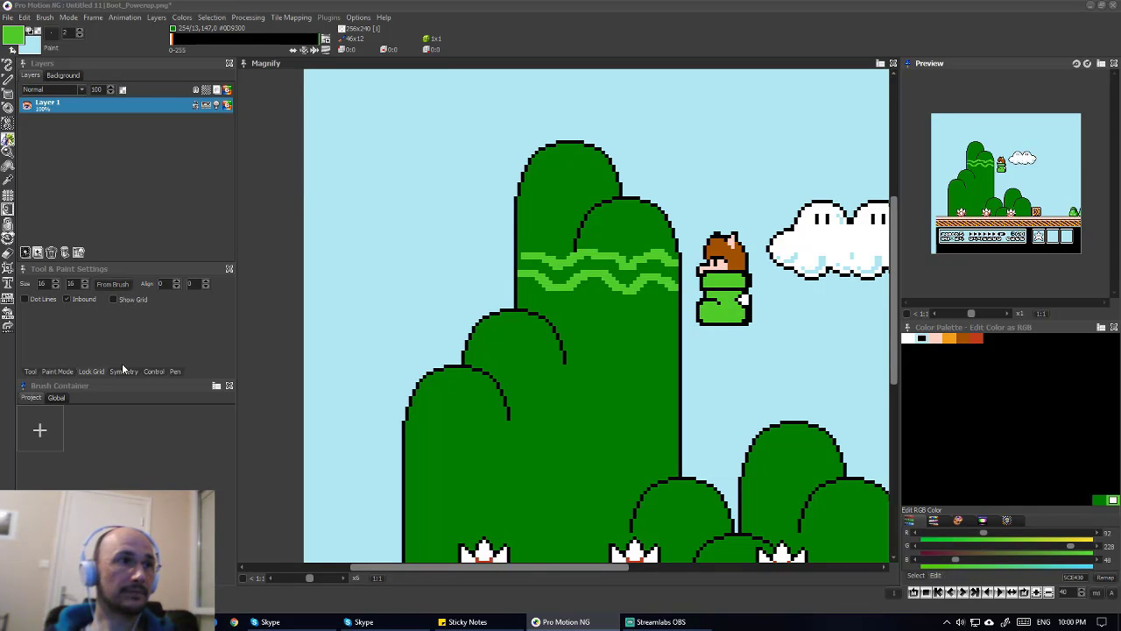
{"action": "left_click", "coordinate": [116, 286]}
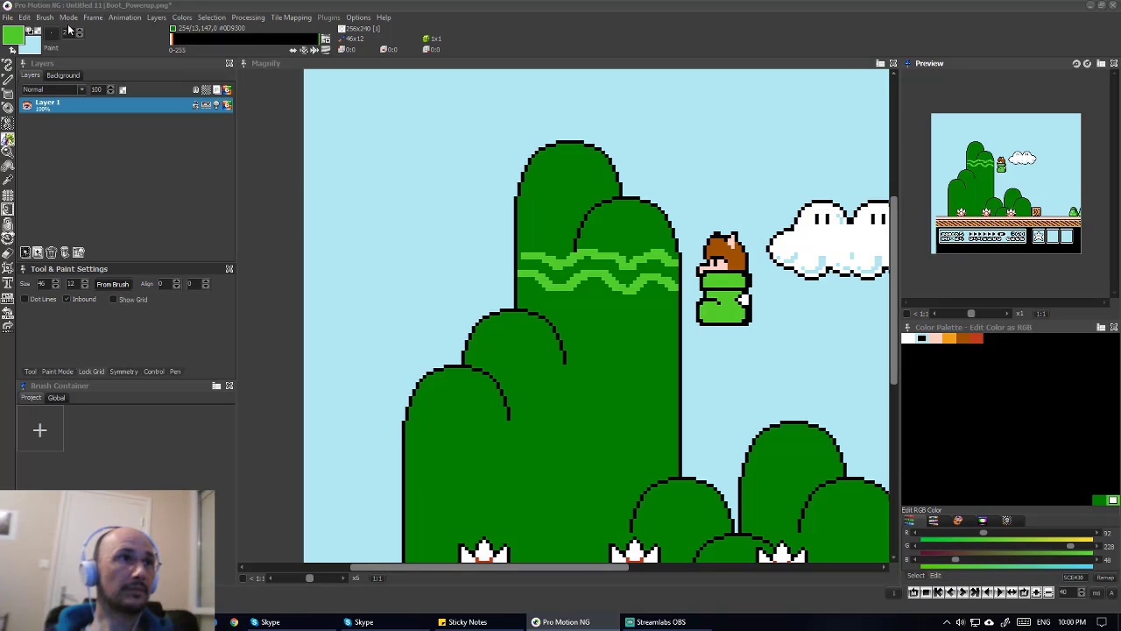
- Browse the painting modes without choosing one, then list the available fill modes
{"action": "left_click", "coordinate": [68, 17]}
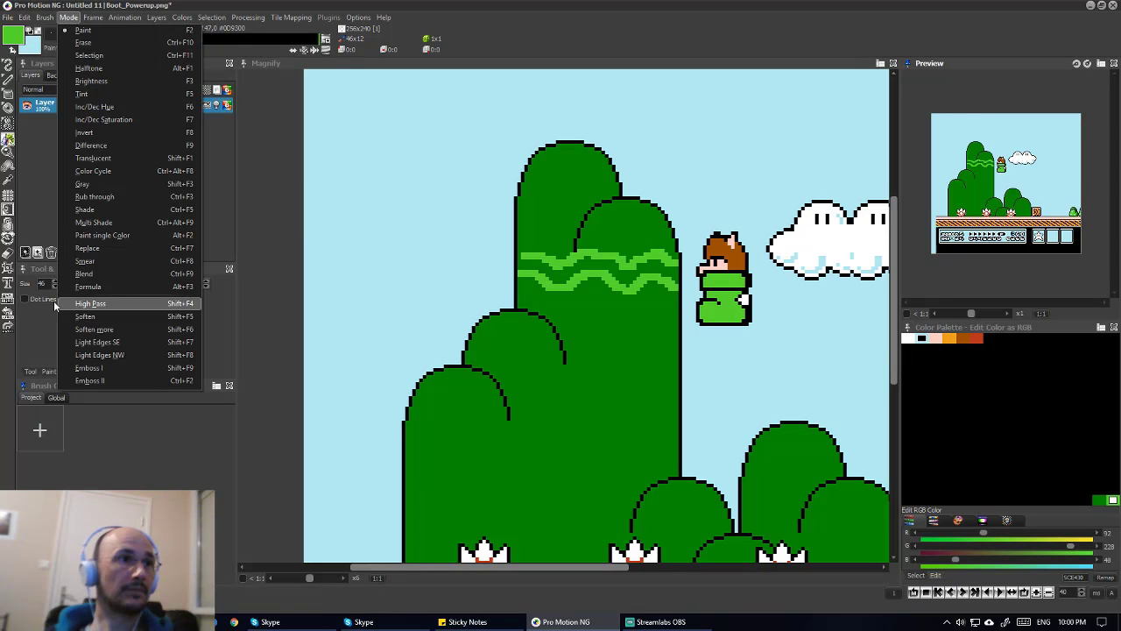
{"action": "left_click", "coordinate": [36, 316]}
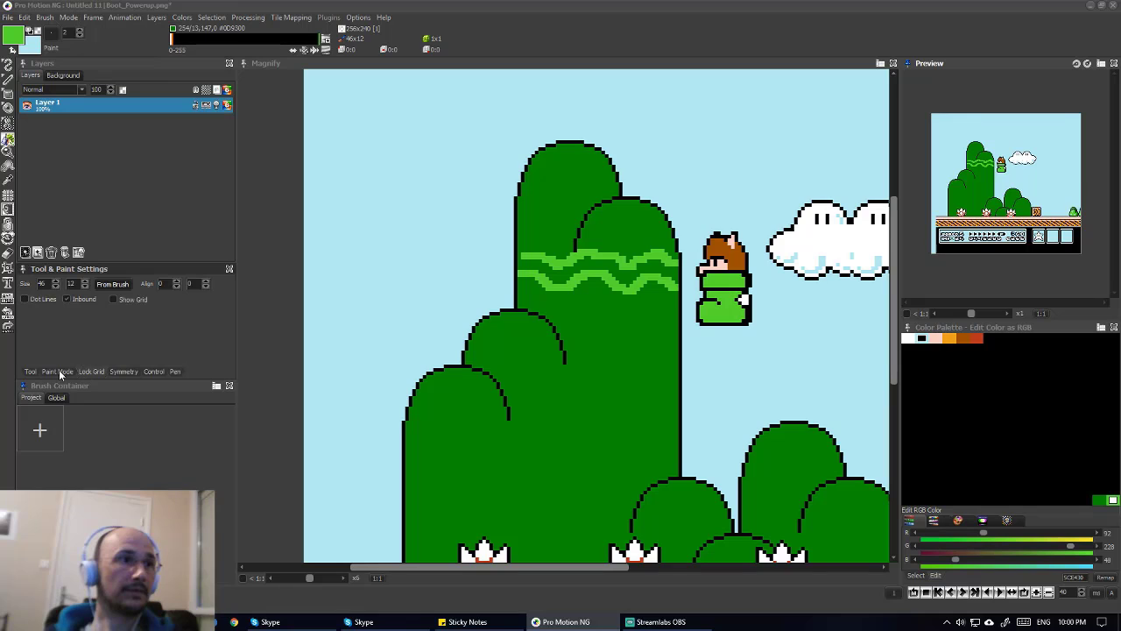
{"action": "left_click", "coordinate": [32, 372]}
{"action": "left_click", "coordinate": [110, 302]}
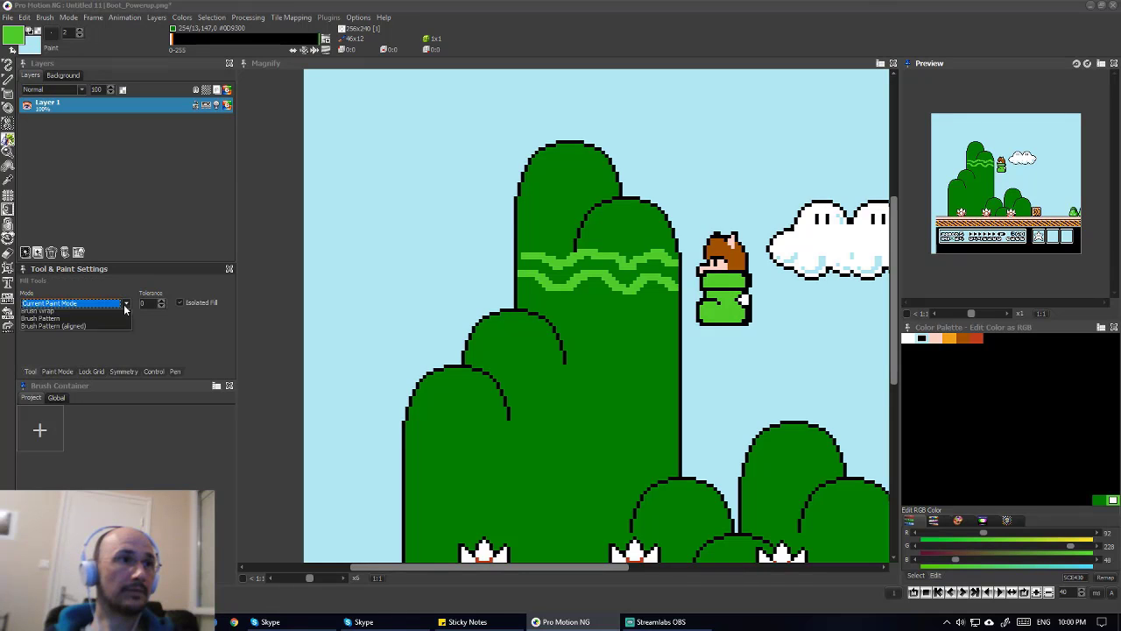
- Set the fill mode to Brush Pattern and fill the right, bottom and top-left hills
{"action": "left_click", "coordinate": [74, 408]}
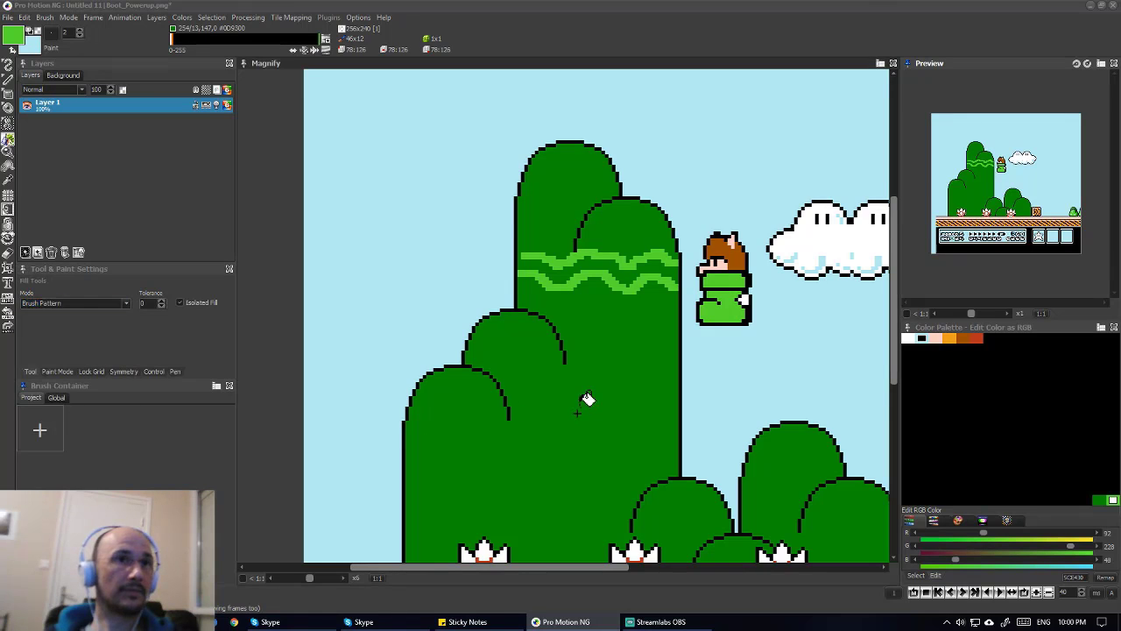
{"action": "scroll", "coordinate": [574, 356], "scroll_direction": "down", "scroll_amount": 2}
{"action": "left_click", "coordinate": [572, 359]}
{"action": "left_click", "coordinate": [727, 391]}
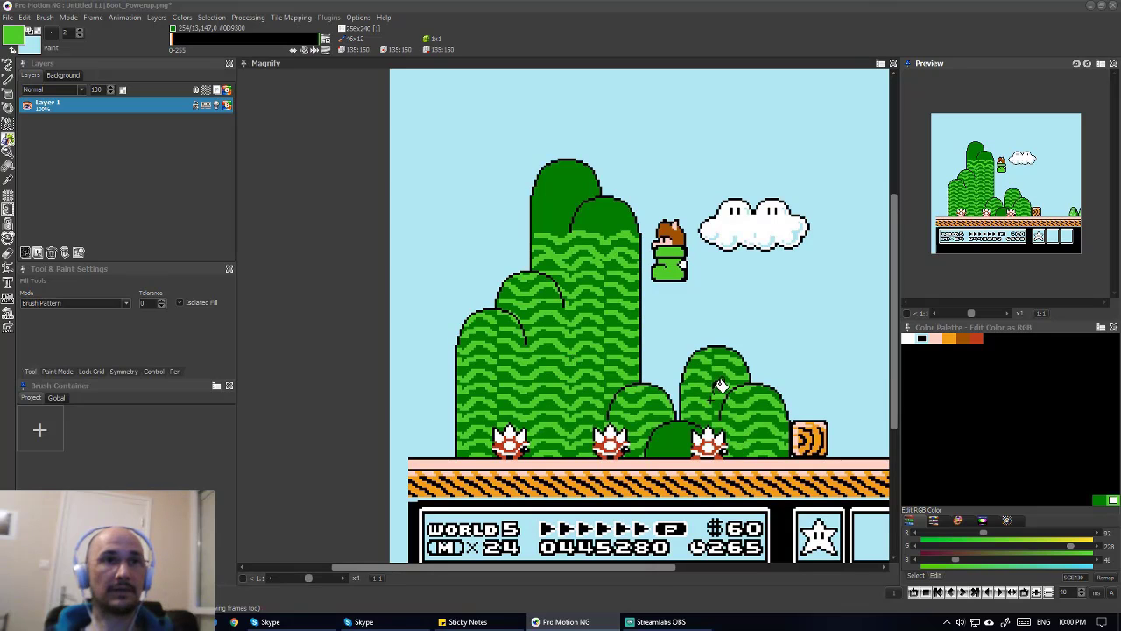
{"action": "left_click", "coordinate": [684, 430]}
{"action": "left_click", "coordinate": [567, 194]}
{"action": "left_click", "coordinate": [618, 205]}
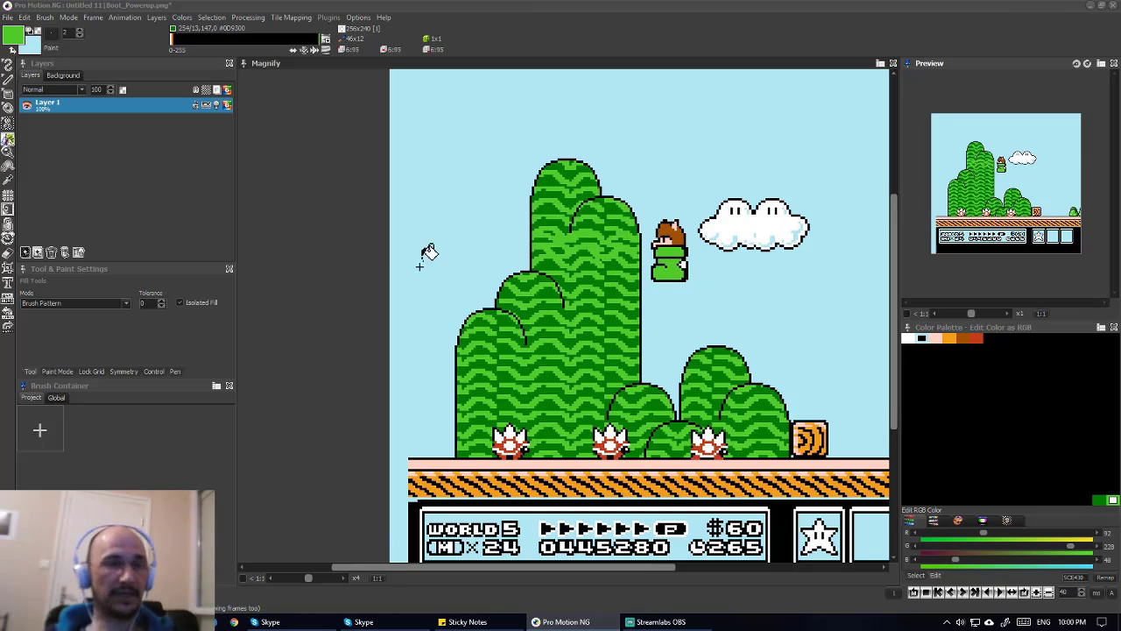
- Undo the bad pattern fills and refill the tall, small bottom and right hills
{"action": "key", "text": "ctrl+z"}
{"action": "key", "text": "ctrl+z"}
{"action": "key", "text": "ctrl+z"}
{"action": "key", "text": "ctrl+z"}
{"action": "key", "text": "ctrl+z"}
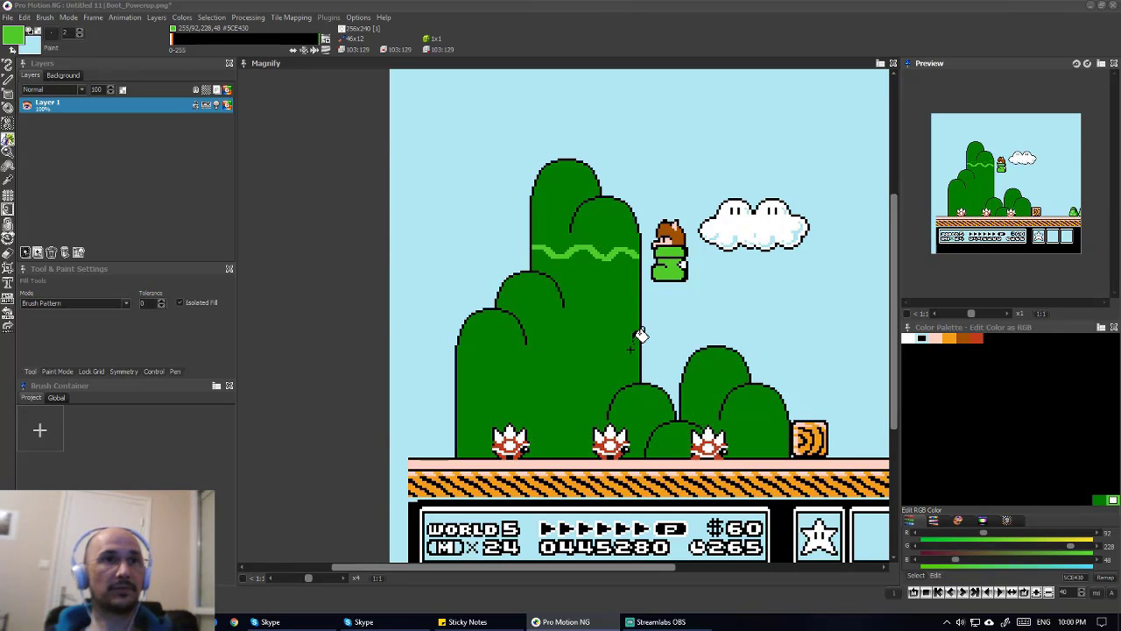
{"action": "key", "text": "ctrl+z"}
{"action": "left_click", "coordinate": [603, 256]}
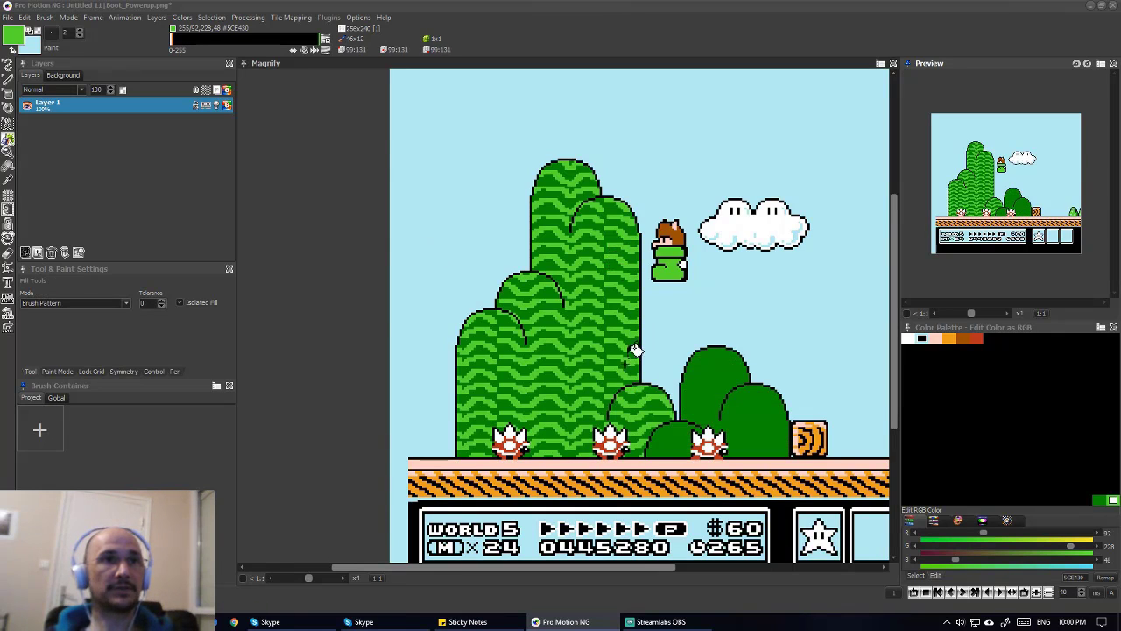
{"action": "left_click", "coordinate": [674, 438]}
{"action": "left_click", "coordinate": [745, 405]}
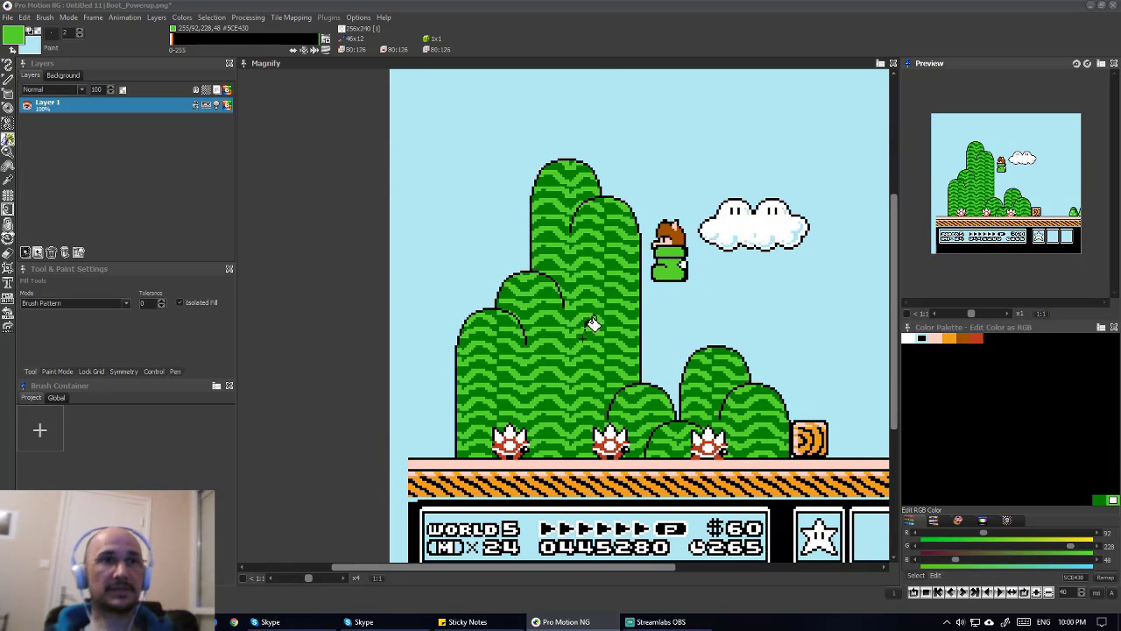
{"action": "key", "text": "b"}
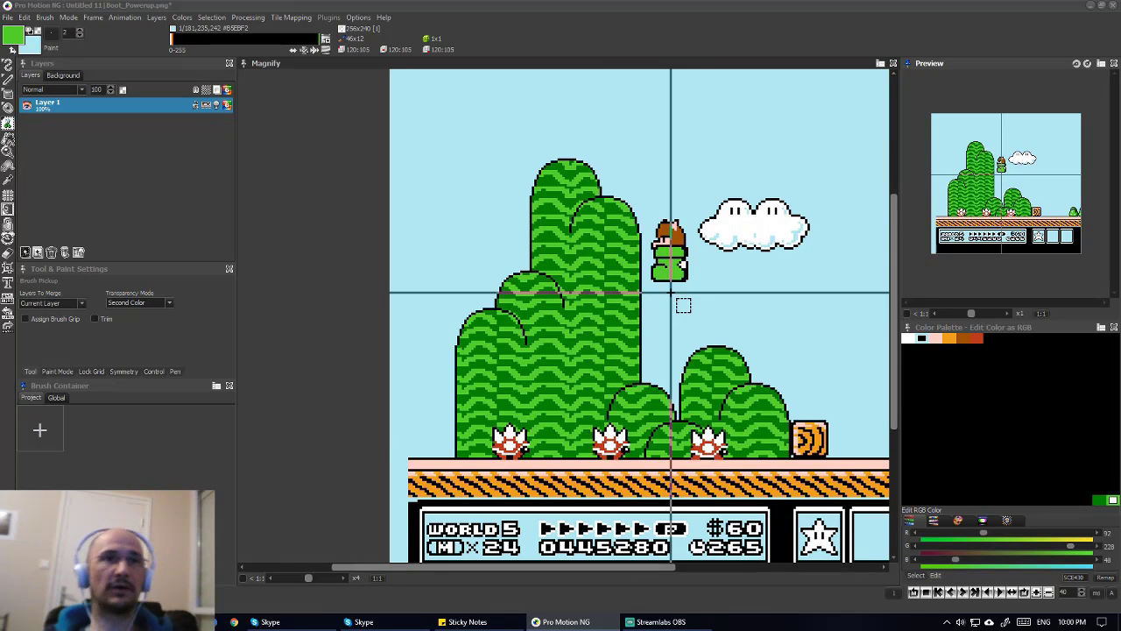
- Capture Mario as a brush, sample the hill's green, and reset to a single-pixel brush
{"action": "left_click_drag", "start_coordinate": [648, 210], "coordinate": [693, 288]}
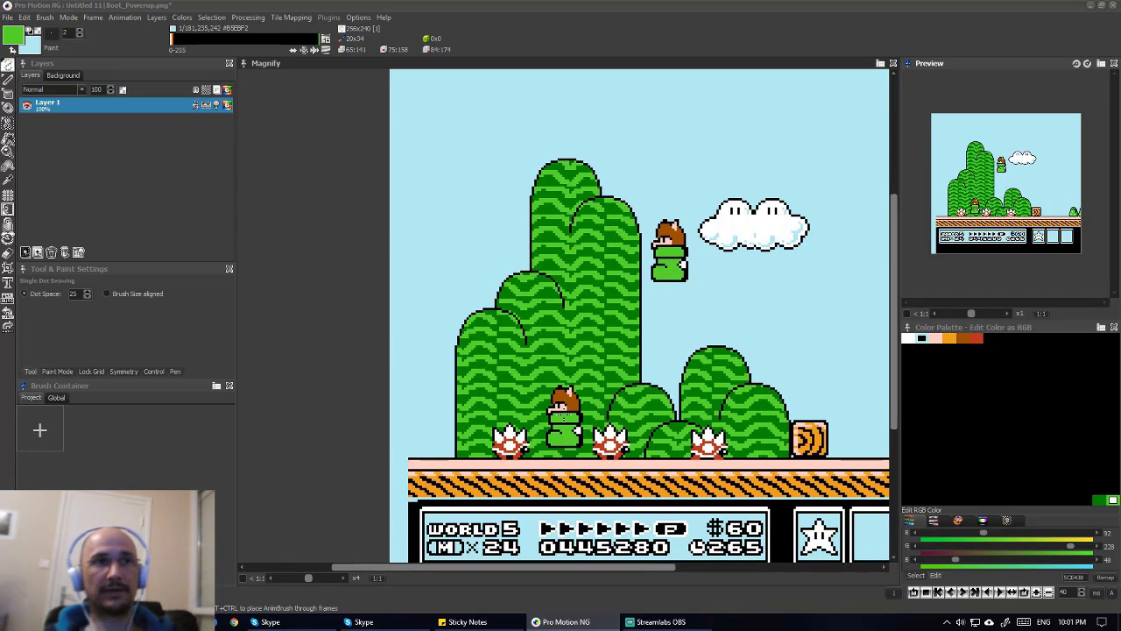
{"action": "key", "text": "comma"}
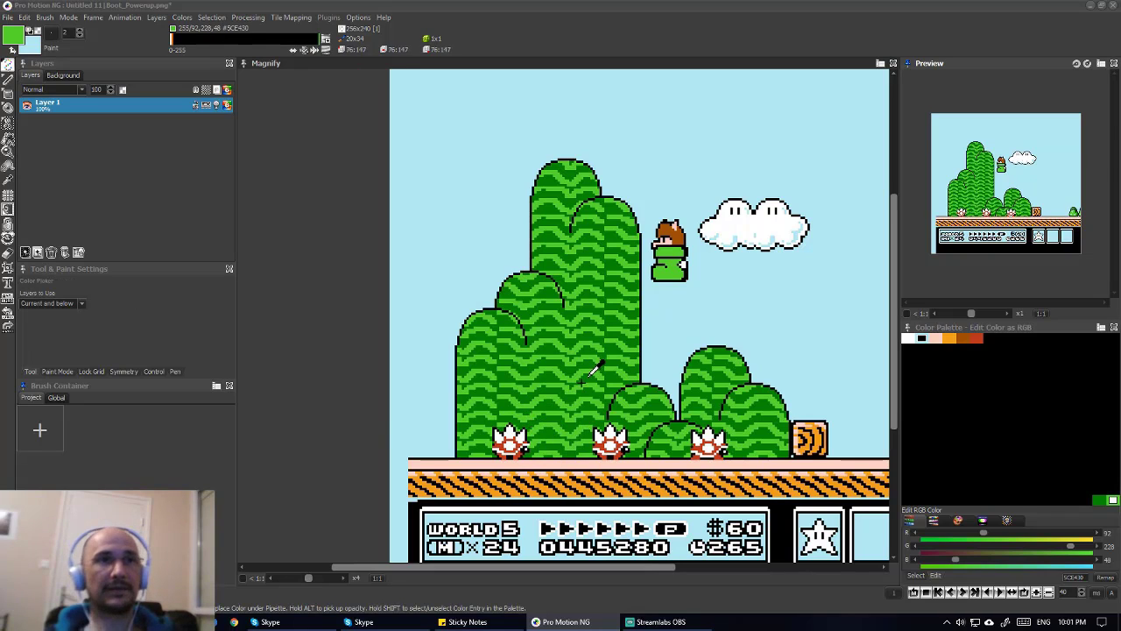
{"action": "left_click", "coordinate": [585, 291]}
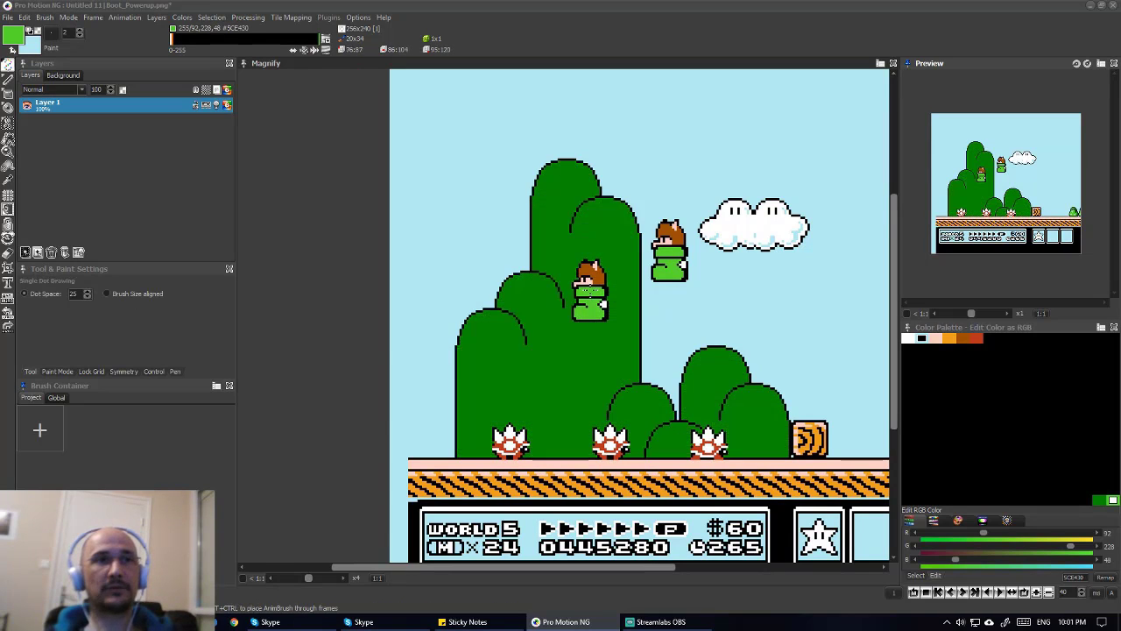
{"action": "key", "text": "period"}
{"action": "scroll", "coordinate": [647, 250], "scroll_direction": "up", "scroll_amount": 3}
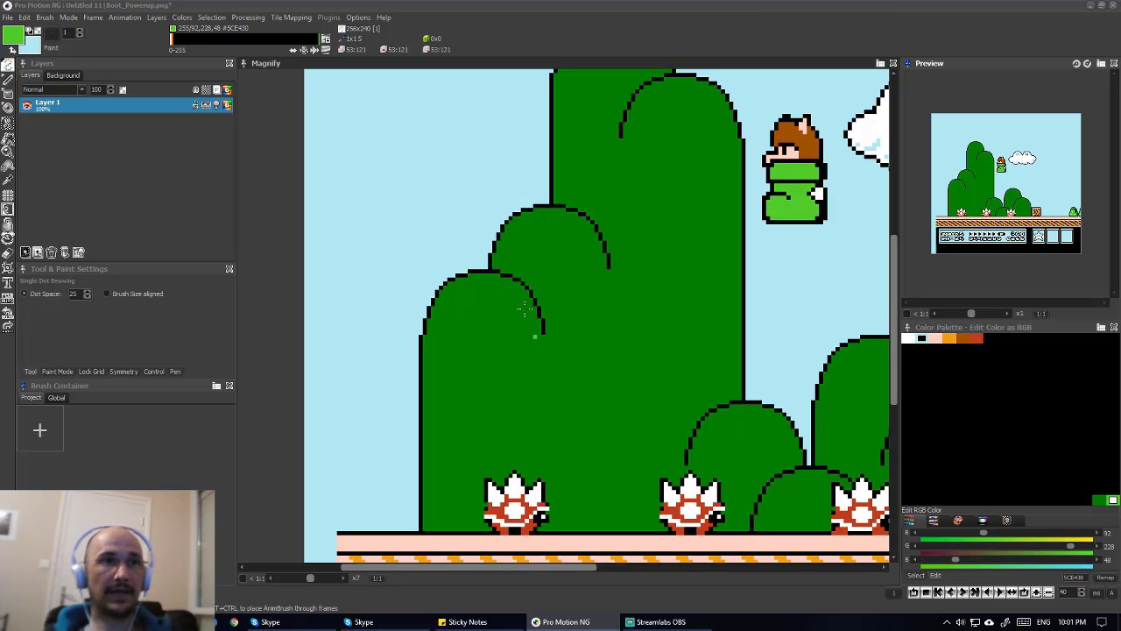
- Draw four light-green highlight strokes along the hill edges in Continuous Drawing mode
{"action": "key", "text": "d"}
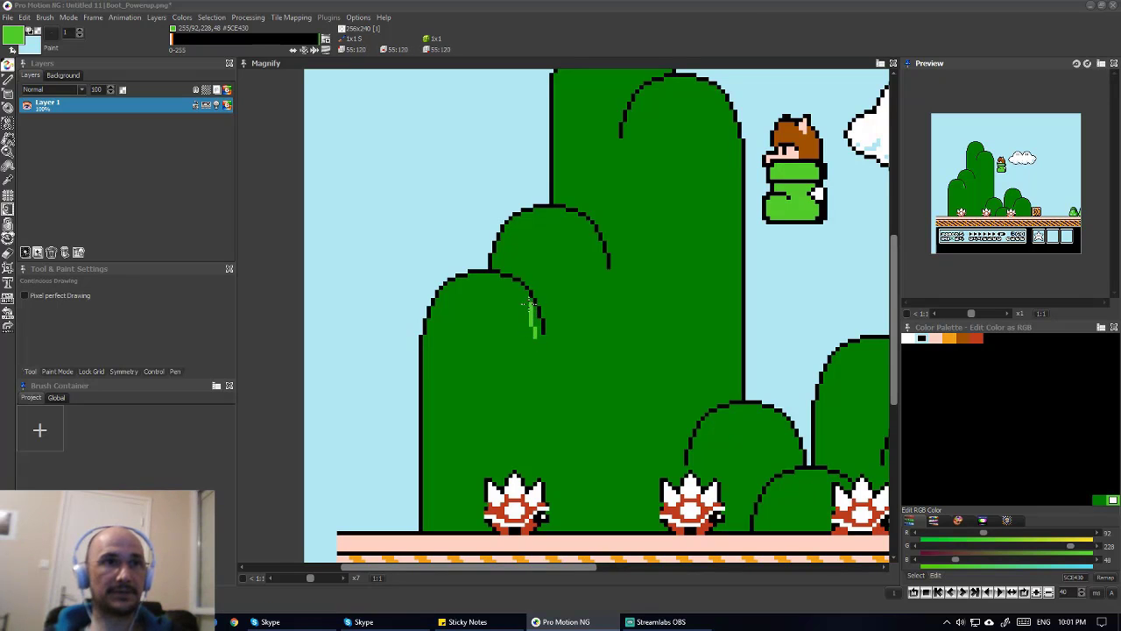
{"action": "left_click_drag", "start_coordinate": [506, 287], "coordinate": [529, 316]}
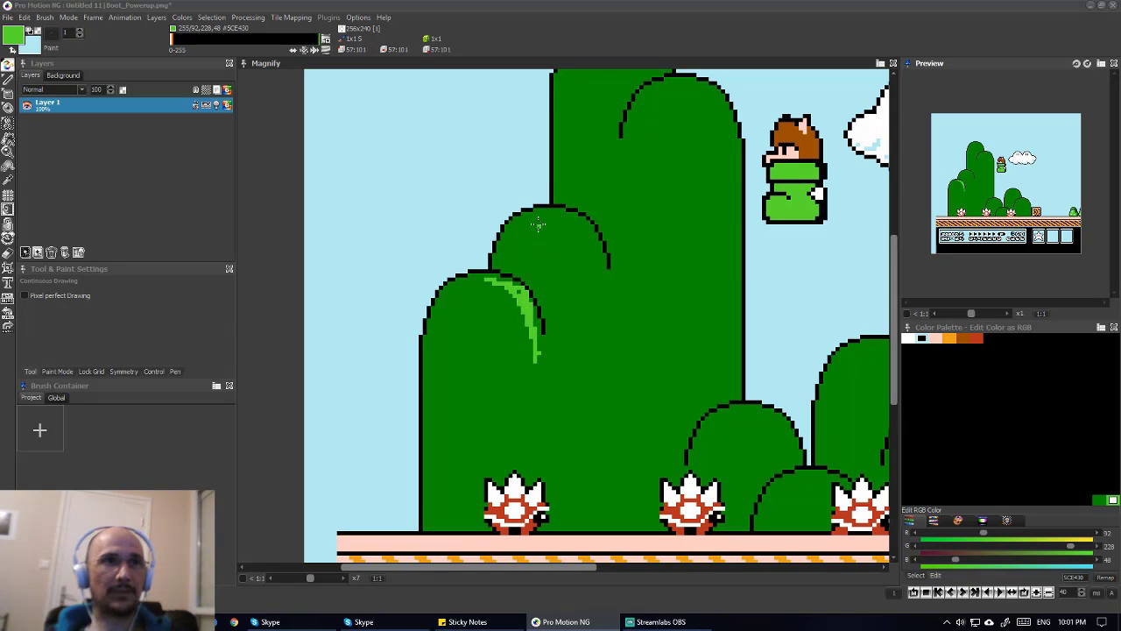
{"action": "mouse_move", "coordinate": [538, 226]}
{"action": "left_mouse_down"}
{"action": "mouse_move", "coordinate": [576, 228]}
{"action": "mouse_move", "coordinate": [603, 270]}
{"action": "left_mouse_up"}
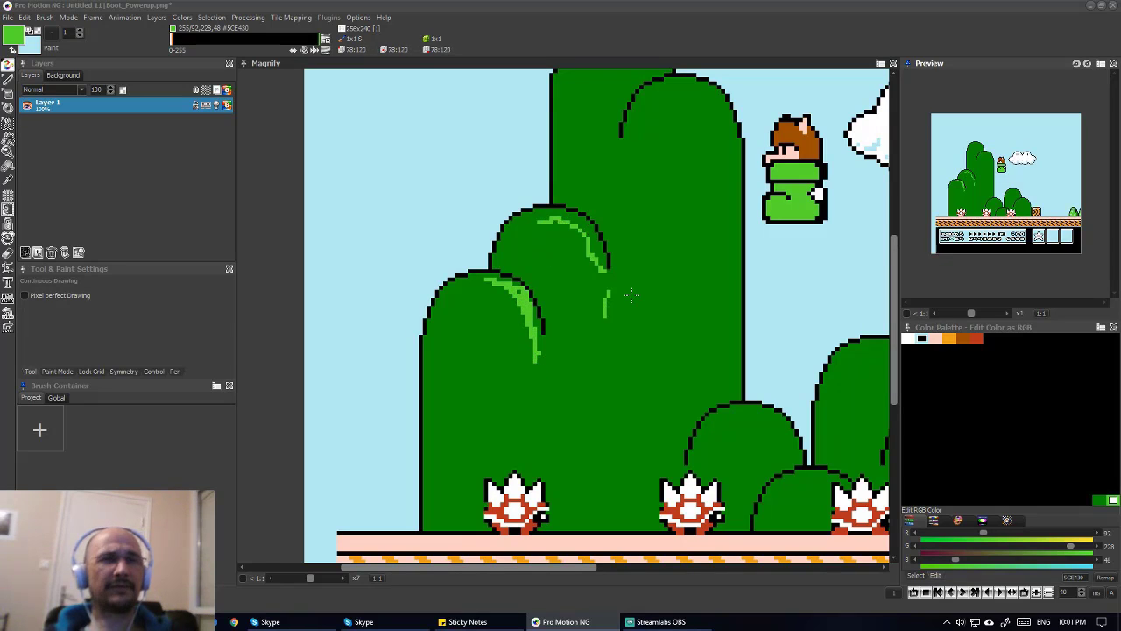
{"action": "mouse_move", "coordinate": [649, 94]}
{"action": "left_mouse_down"}
{"action": "mouse_move", "coordinate": [669, 77]}
{"action": "mouse_move", "coordinate": [710, 95]}
{"action": "mouse_move", "coordinate": [731, 186]}
{"action": "left_mouse_up"}
{"action": "left_click_drag", "start_coordinate": [605, 380], "coordinate": [601, 459]}
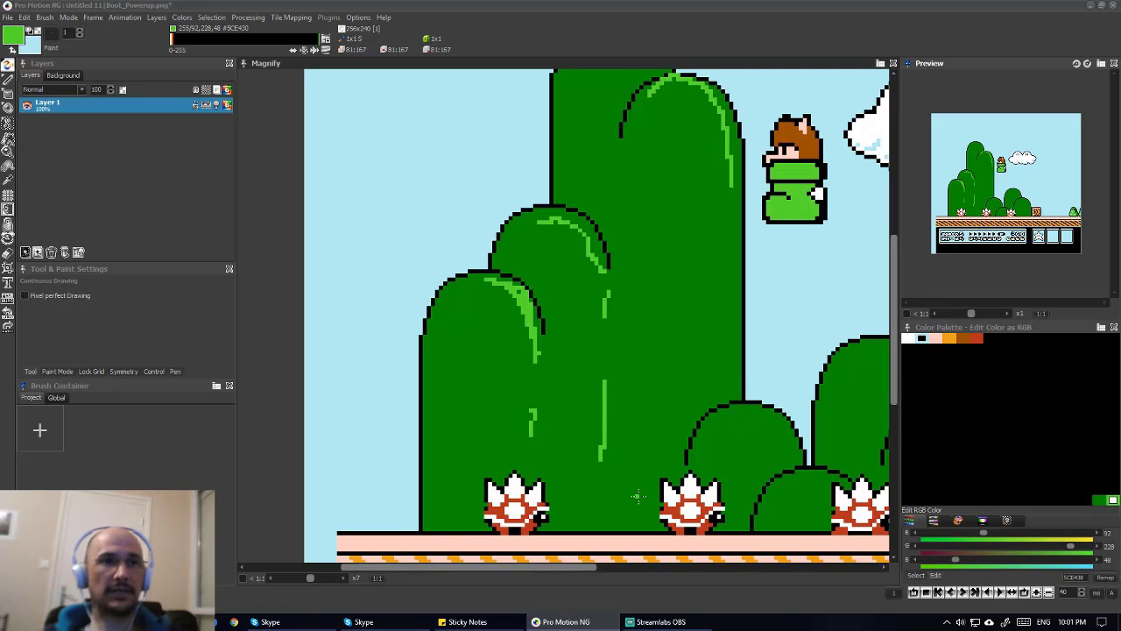
{"action": "scroll", "coordinate": [566, 491], "scroll_direction": "down", "scroll_amount": 3}
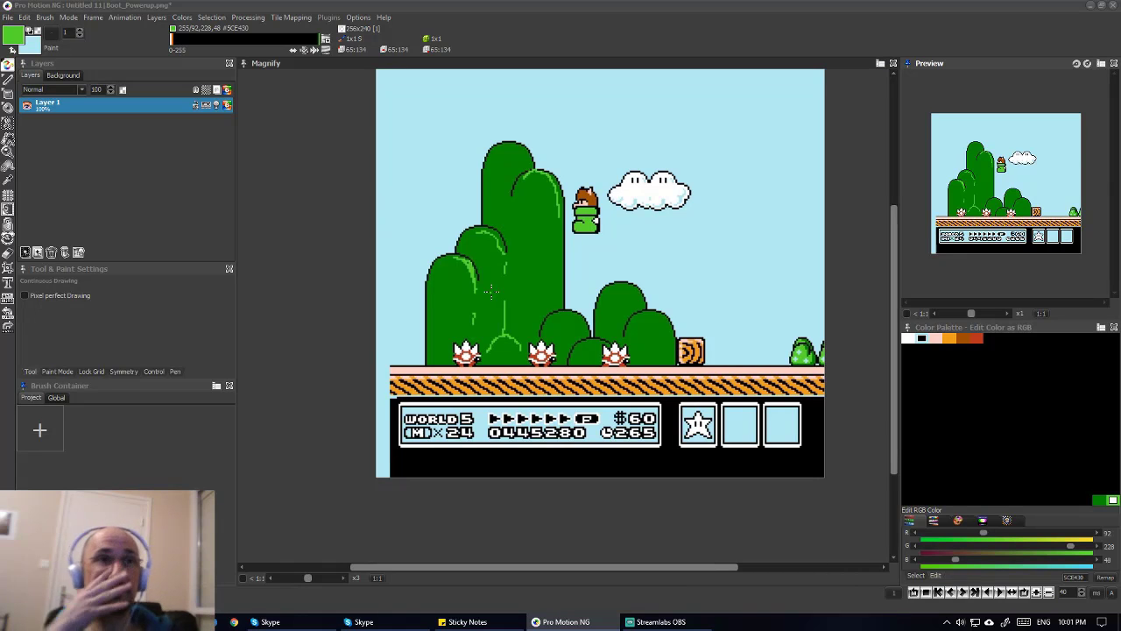
- Capture and discard the Mario and bush brushes, then undo the highlight strokes
{"action": "key", "text": "b"}
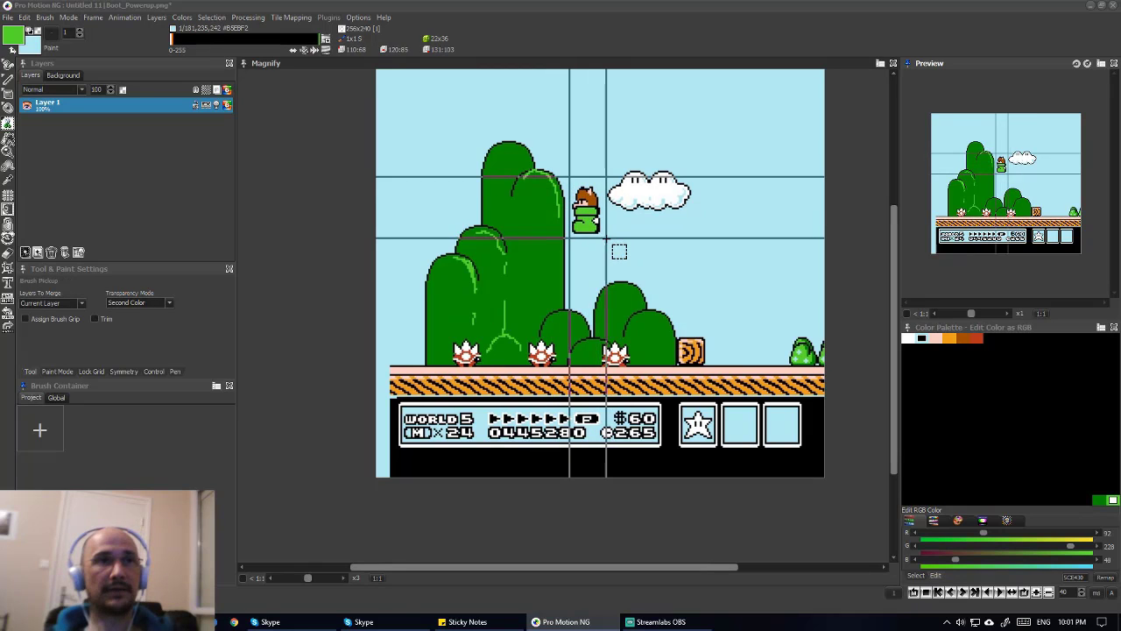
{"action": "left_click_drag", "start_coordinate": [569, 177], "coordinate": [607, 236]}
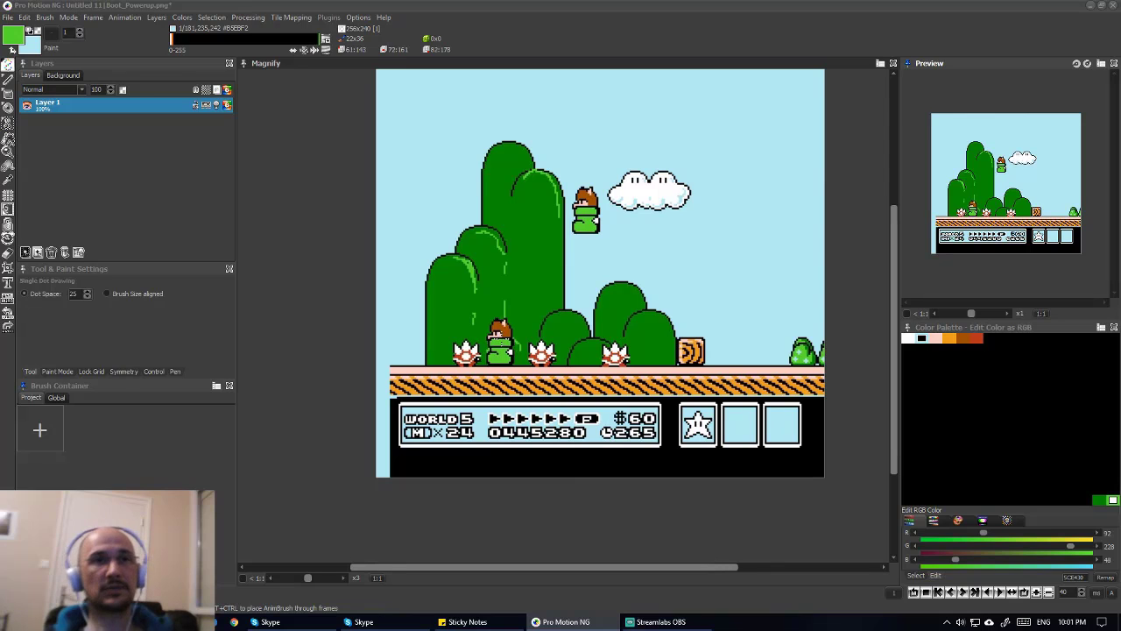
{"action": "key", "text": "."}
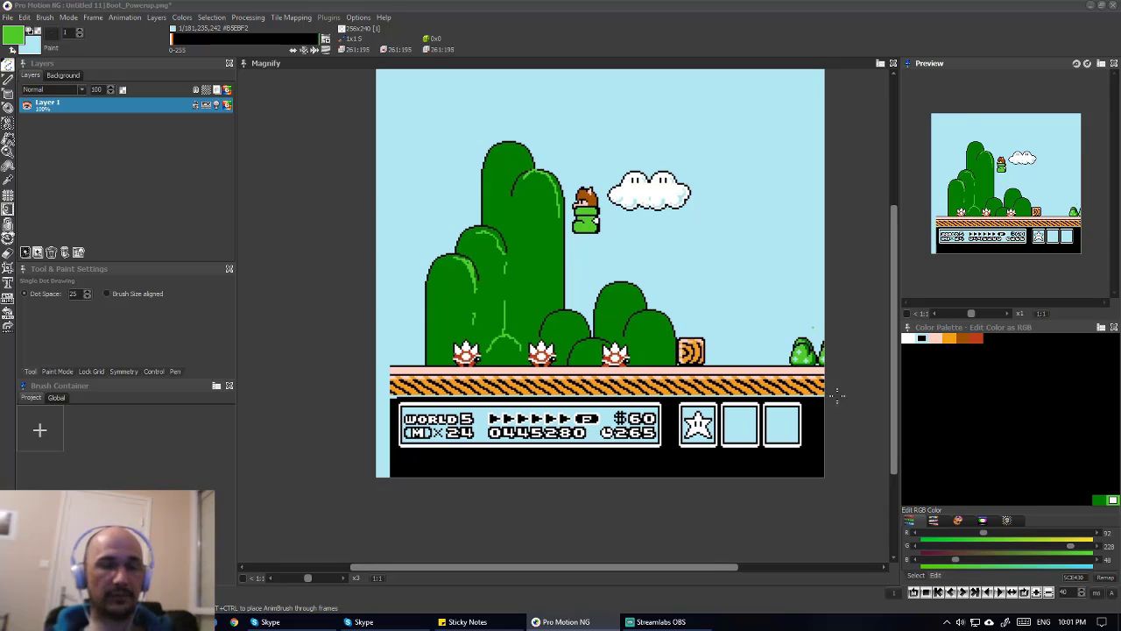
{"action": "left_click_drag", "start_coordinate": [789, 336], "coordinate": [825, 366]}
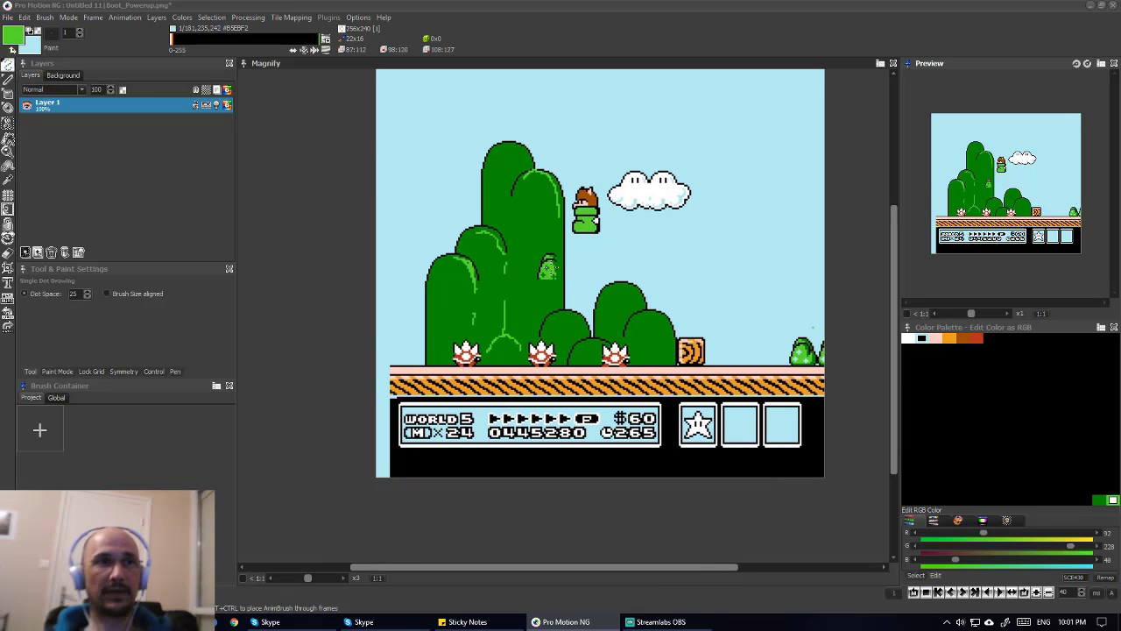
{"action": "key", "text": "."}
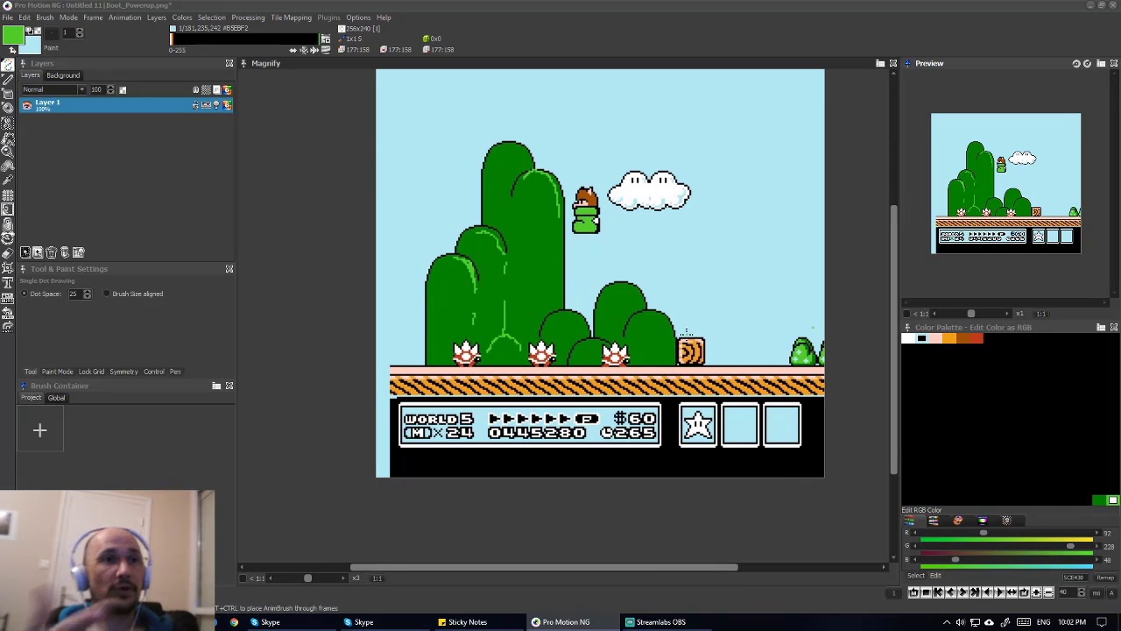
{"action": "key", "text": "ctrl+z"}
{"action": "key", "text": "ctrl+z"}
{"action": "key", "text": "ctrl+z"}
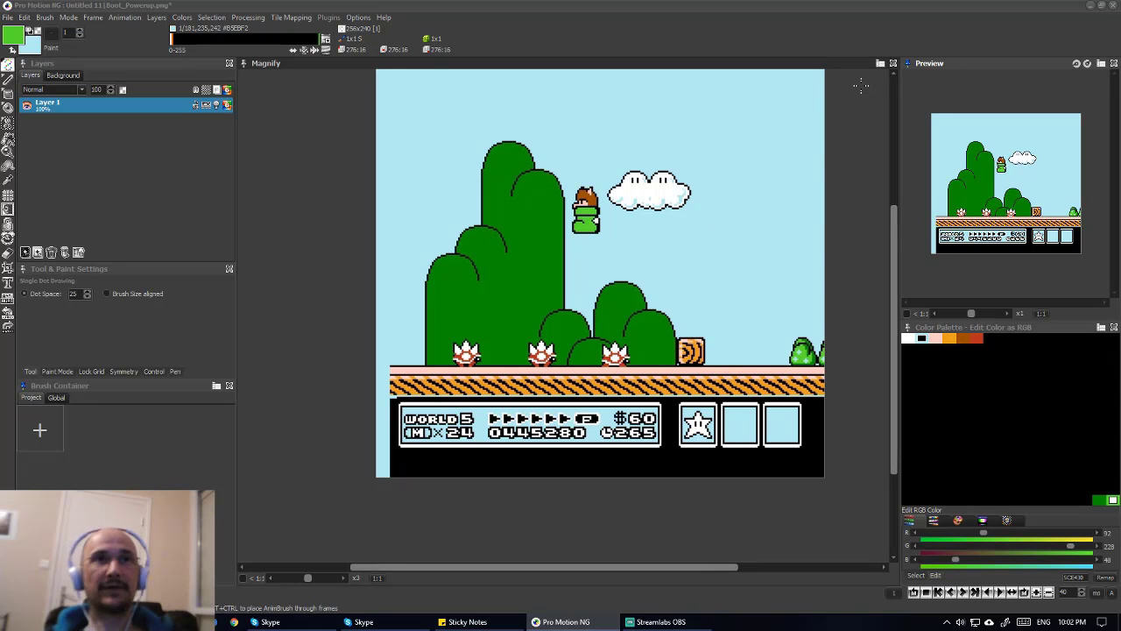
- Close the Boot_Powerup.png scene without saving the changes
{"action": "left_click", "coordinate": [894, 64]}
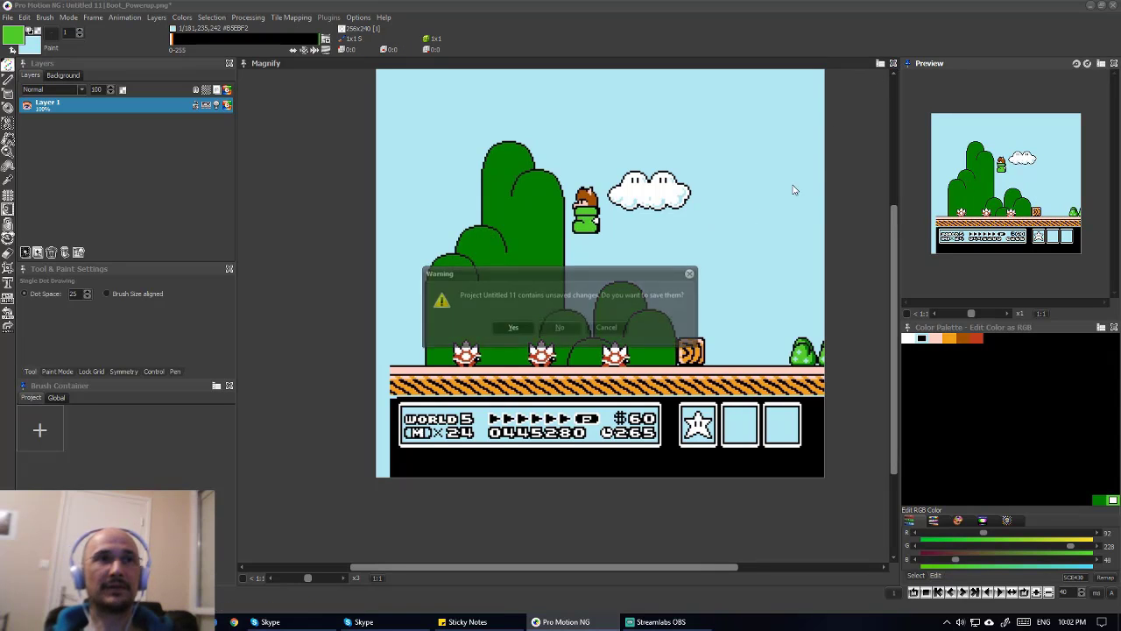
{"action": "left_click", "coordinate": [560, 329]}
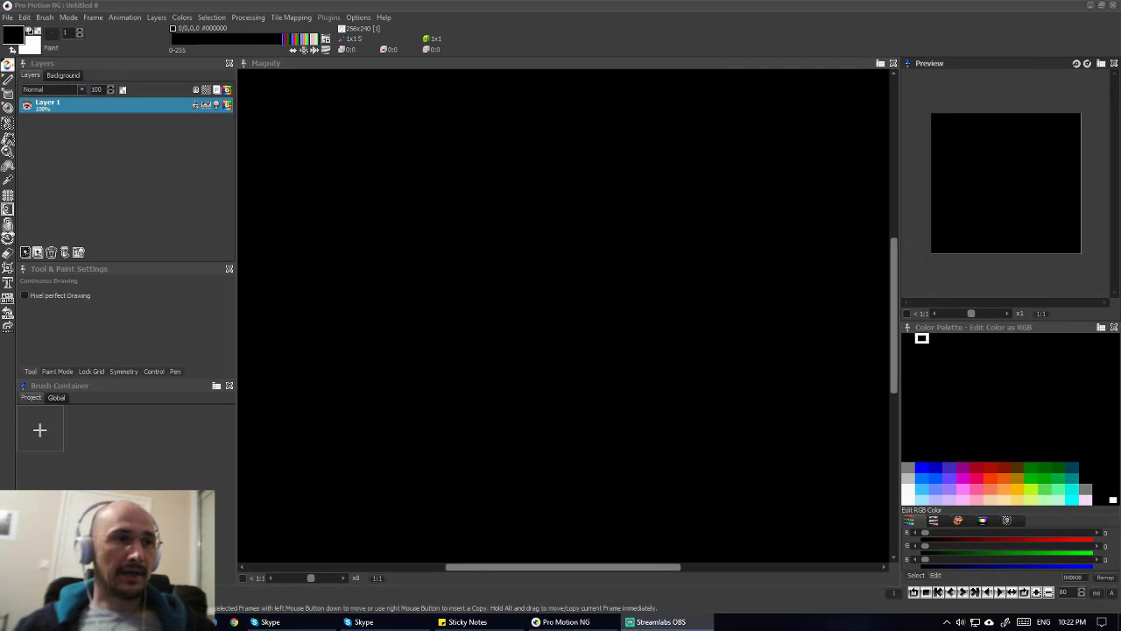
- Drag Screen_Split_2.png from the SMB3 screens folder onto the Pro Motion NG window
{"action": "key", "text": "alt+Tab"}
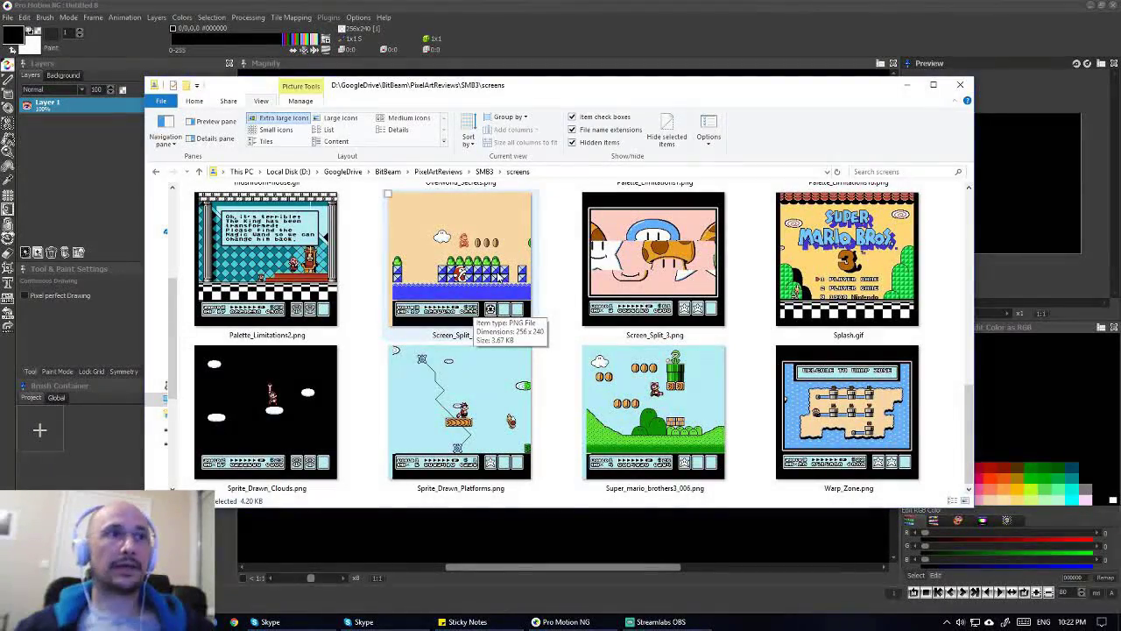
{"action": "scroll", "coordinate": [596, 298], "scroll_direction": "up", "scroll_amount": 2}
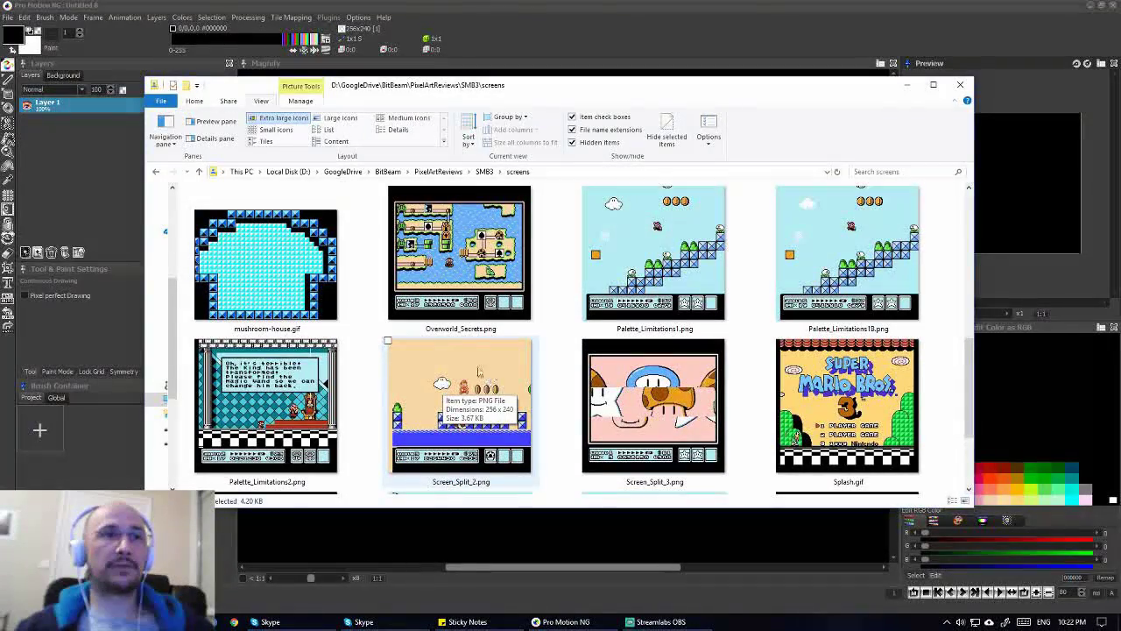
{"action": "left_click_drag", "start_coordinate": [406, 377], "coordinate": [574, 530]}
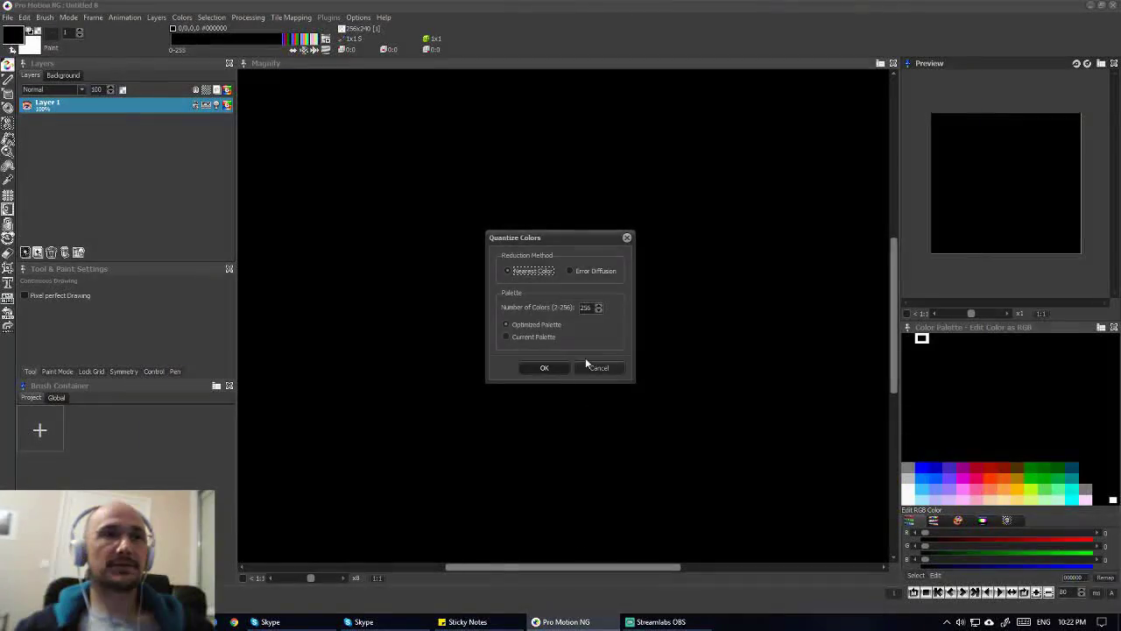
- Accept the Quantize colour reduction to load Screen_Split_2.png, then pan across the image
{"action": "left_click", "coordinate": [544, 368]}
{"action": "scroll", "coordinate": [512, 339], "scroll_direction": "down", "scroll_amount": 1}
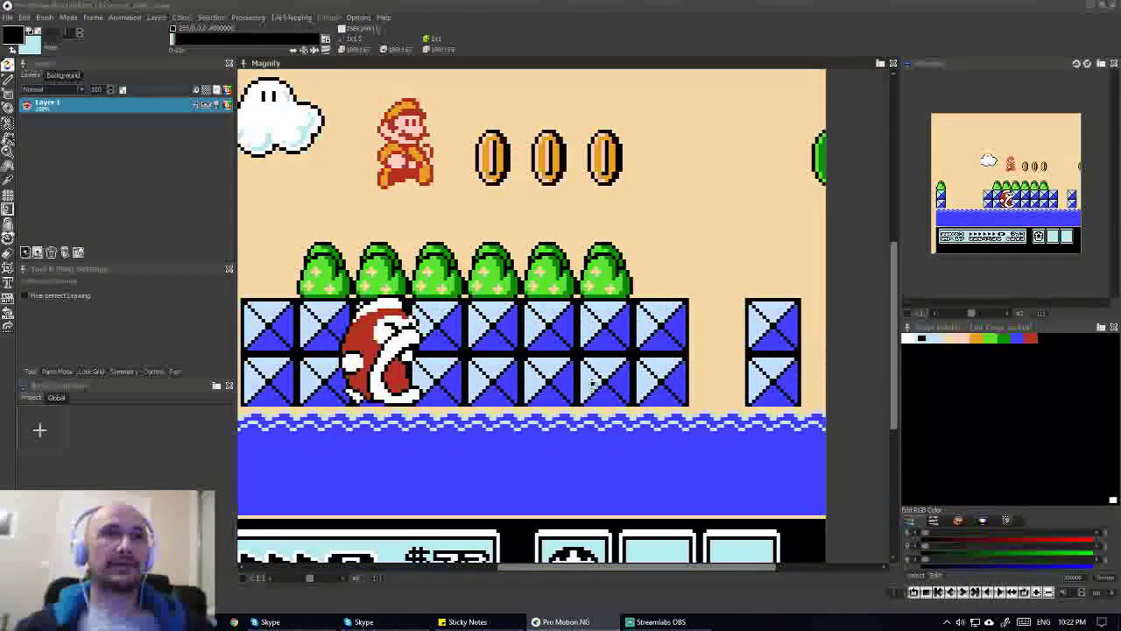
{"action": "scroll", "coordinate": [534, 395], "scroll_direction": "up", "scroll_amount": 1}
{"action": "scroll", "coordinate": [552, 438], "scroll_direction": "left", "scroll_amount": 1}
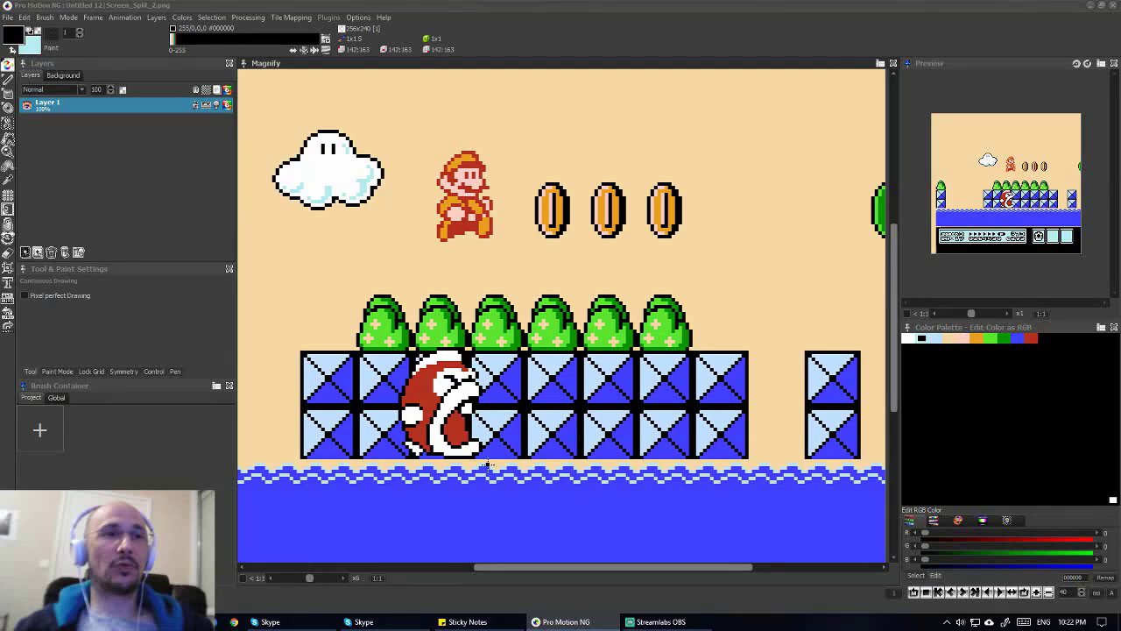
{"action": "scroll", "coordinate": [488, 464], "scroll_direction": "right", "scroll_amount": 2}
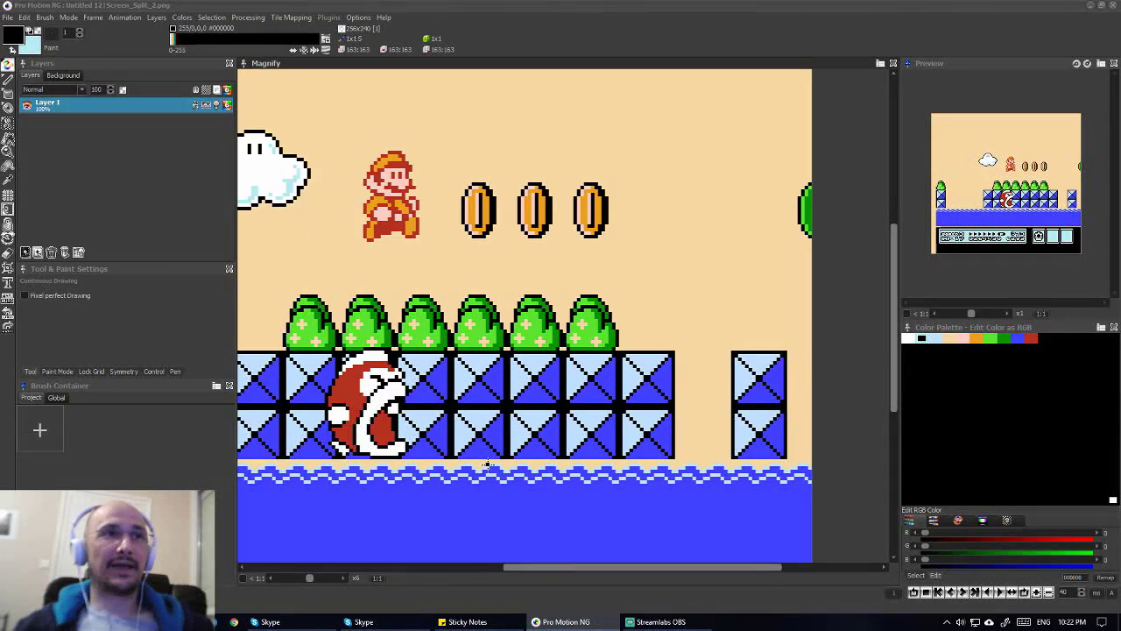
{"action": "scroll", "coordinate": [488, 464], "scroll_direction": "right", "scroll_amount": 3}
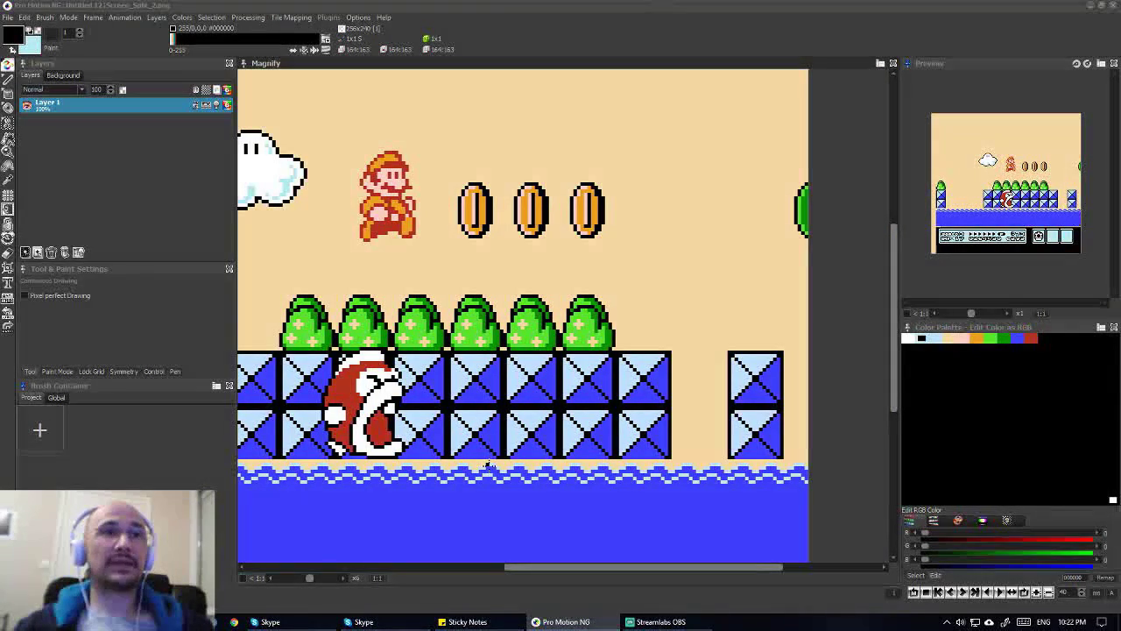
{"action": "scroll", "coordinate": [488, 464], "scroll_direction": "left", "scroll_amount": 2}
- Pan around the Magnify view to inspect the coins, bushes, bolted blocks, water and status bar
{"action": "scroll", "coordinate": [488, 464], "scroll_direction": "down", "scroll_amount": 3}
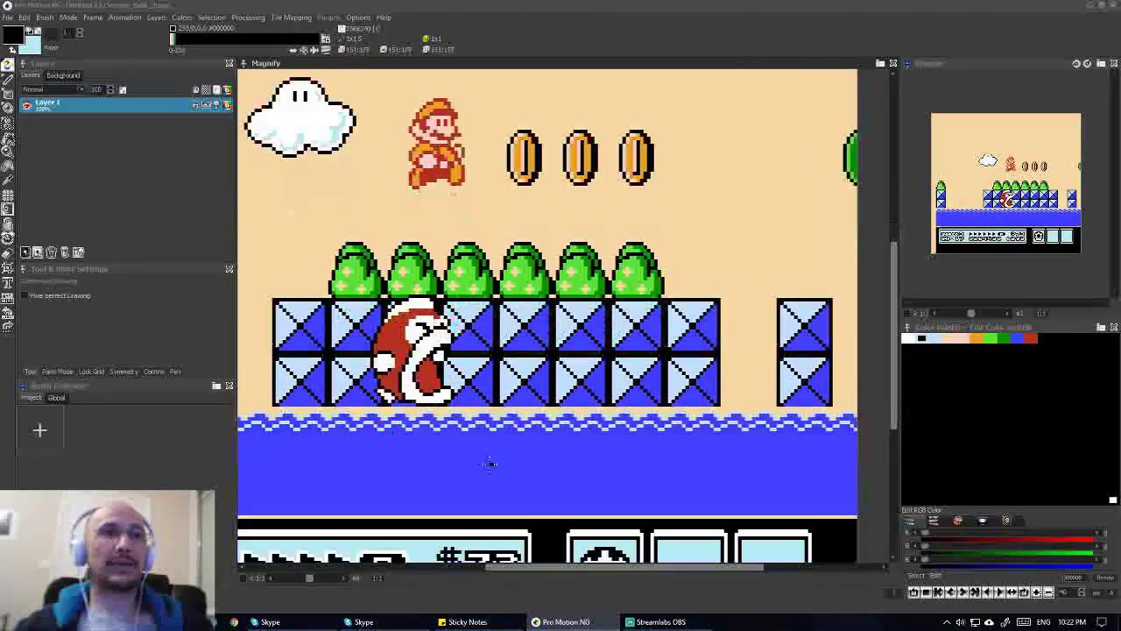
{"action": "scroll", "coordinate": [488, 464], "scroll_direction": "left", "scroll_amount": 3}
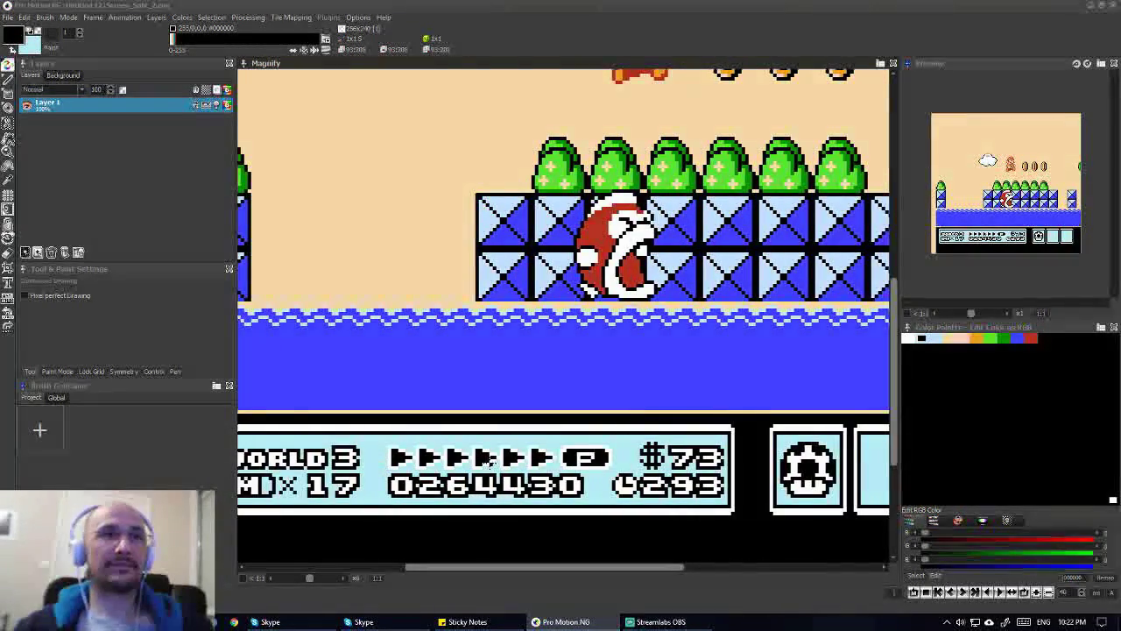
{"action": "scroll", "coordinate": [488, 460], "scroll_direction": "left", "scroll_amount": 2}
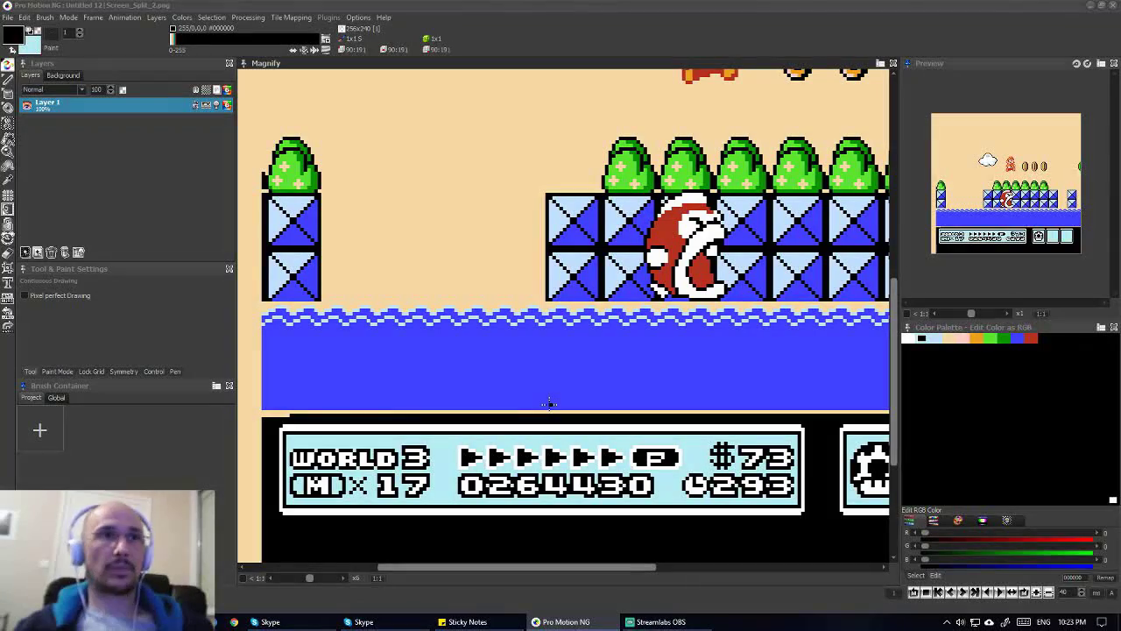
{"action": "scroll", "coordinate": [549, 402], "scroll_direction": "up", "scroll_amount": 5}
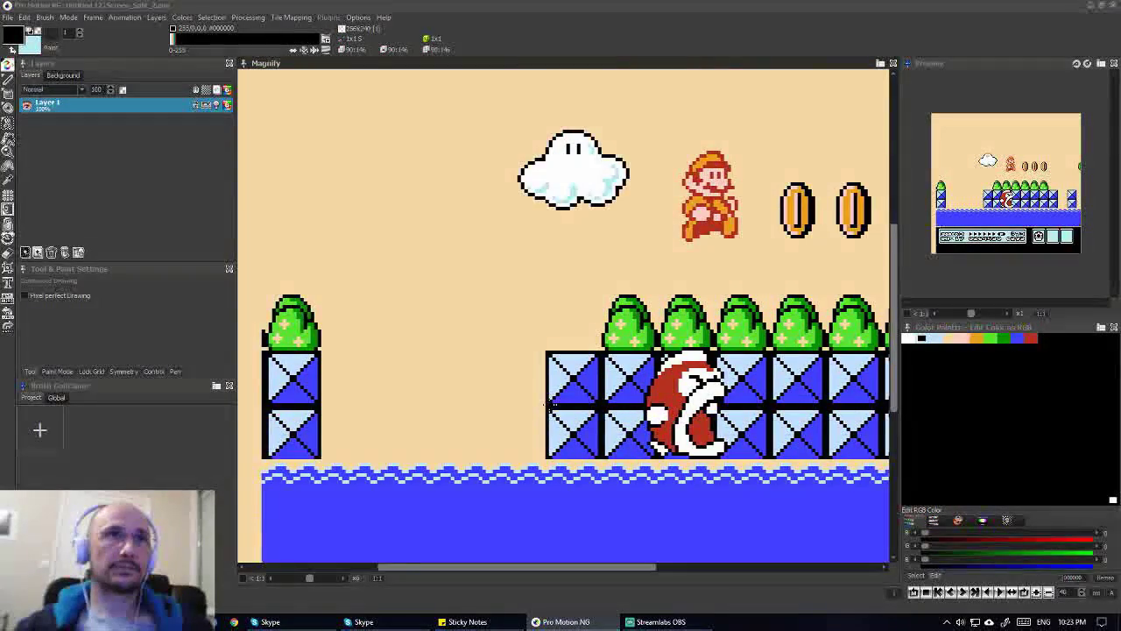
{"action": "scroll", "coordinate": [543, 403], "scroll_direction": "right", "scroll_amount": 5}
{"action": "scroll", "coordinate": [528, 409], "scroll_direction": "down", "scroll_amount": 7}
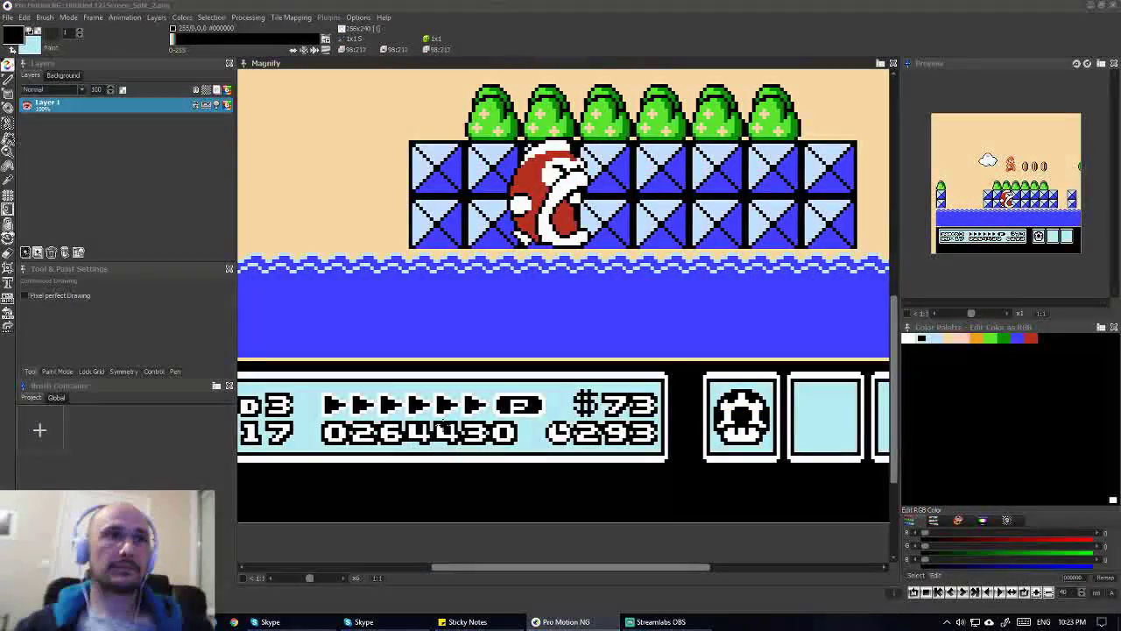
{"action": "scroll", "coordinate": [442, 425], "scroll_direction": "up", "scroll_amount": 7}
{"action": "scroll", "coordinate": [442, 425], "scroll_direction": "down", "scroll_amount": 2}
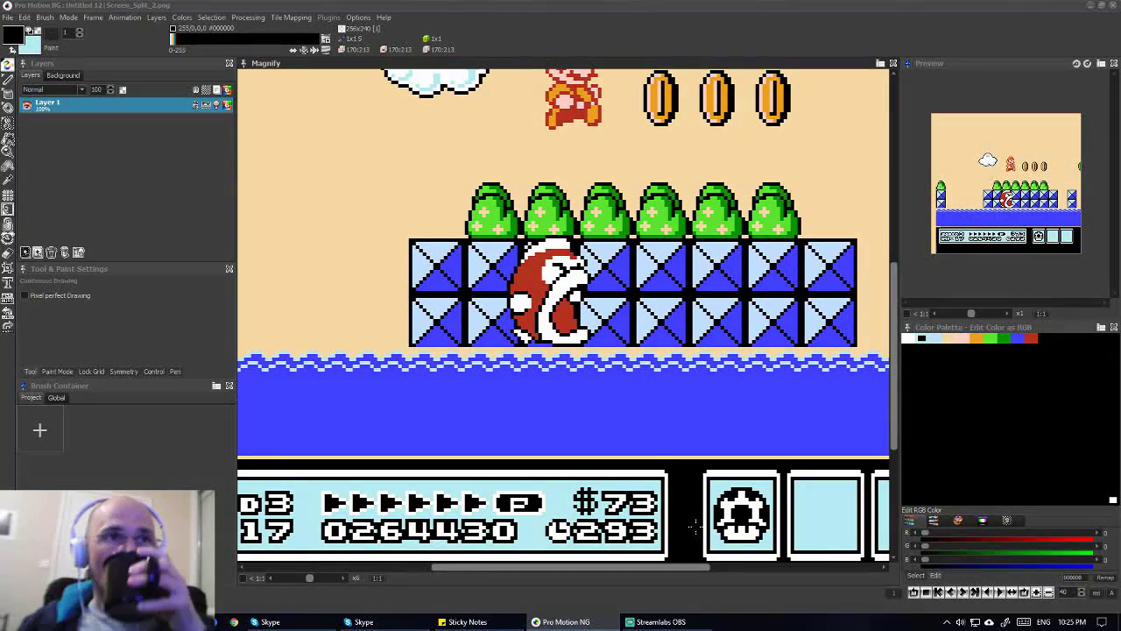
{"action": "scroll", "coordinate": [661, 296], "scroll_direction": "up", "scroll_amount": 3}
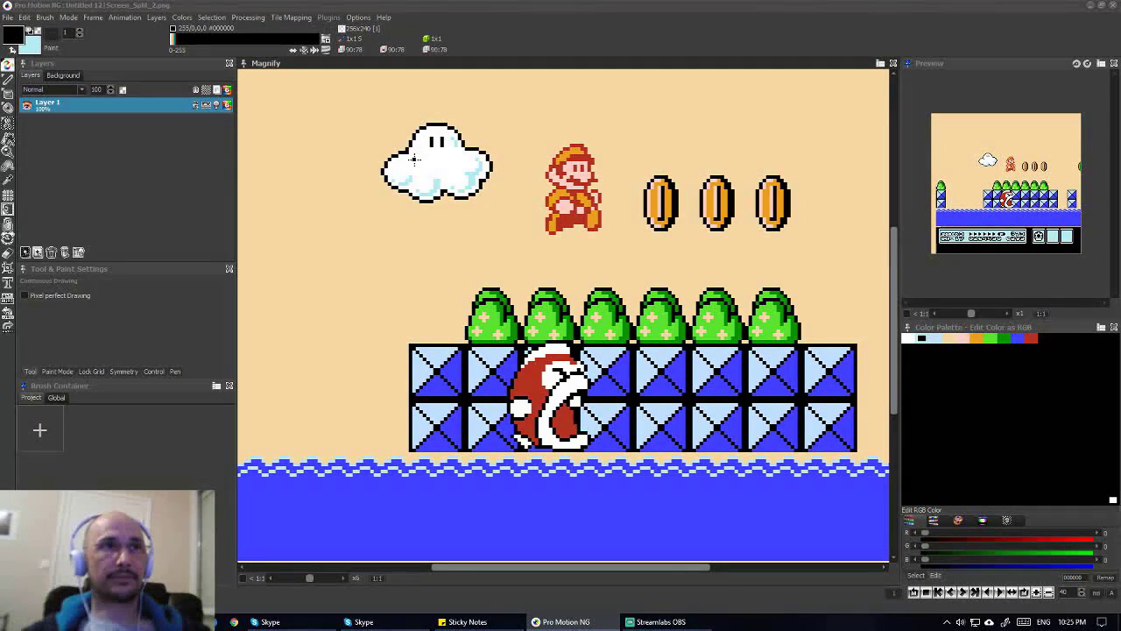
{"action": "scroll", "coordinate": [415, 158], "scroll_direction": "down", "scroll_amount": 5}
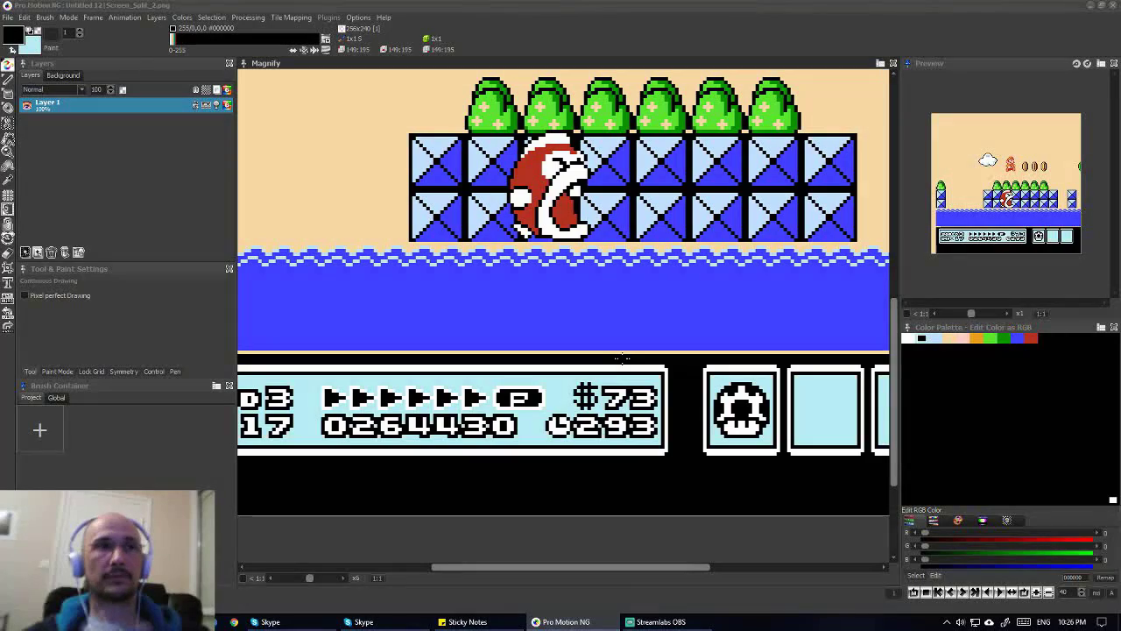
{"action": "scroll", "coordinate": [621, 358], "scroll_direction": "up", "scroll_amount": 5}
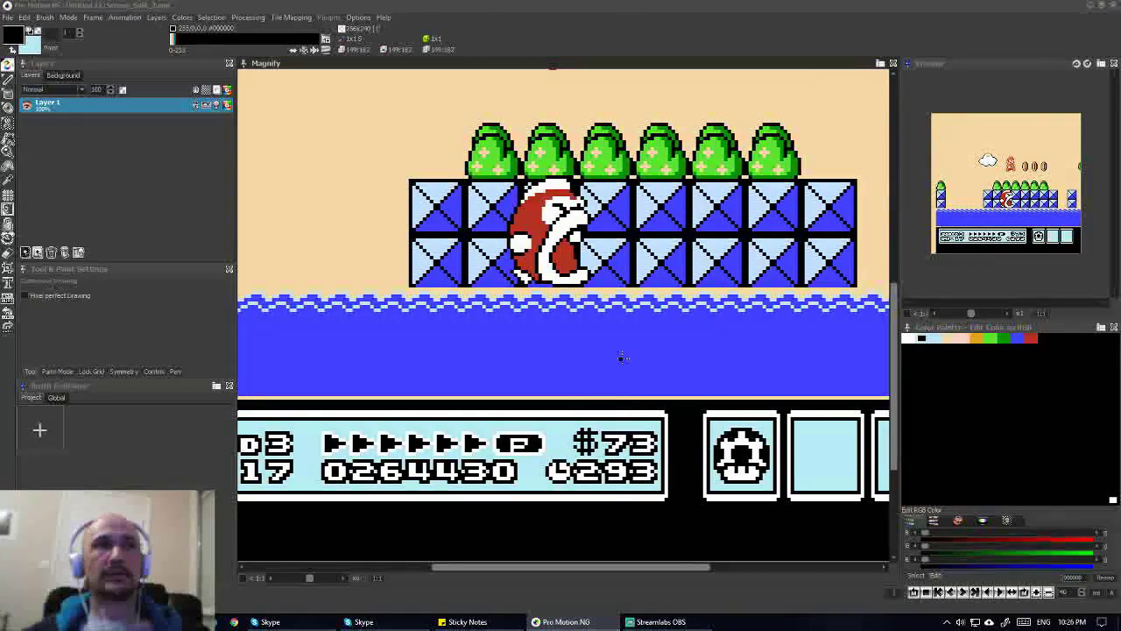
{"action": "scroll", "coordinate": [620, 358], "scroll_direction": "down", "scroll_amount": 4}
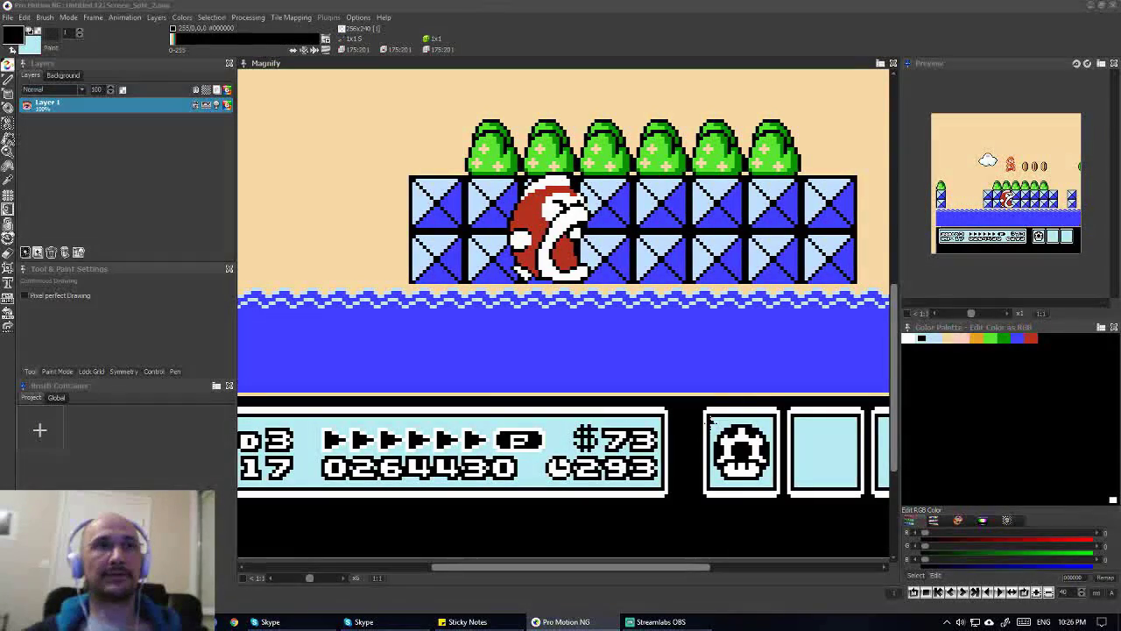
{"action": "scroll", "coordinate": [708, 421], "scroll_direction": "up", "scroll_amount": 2}
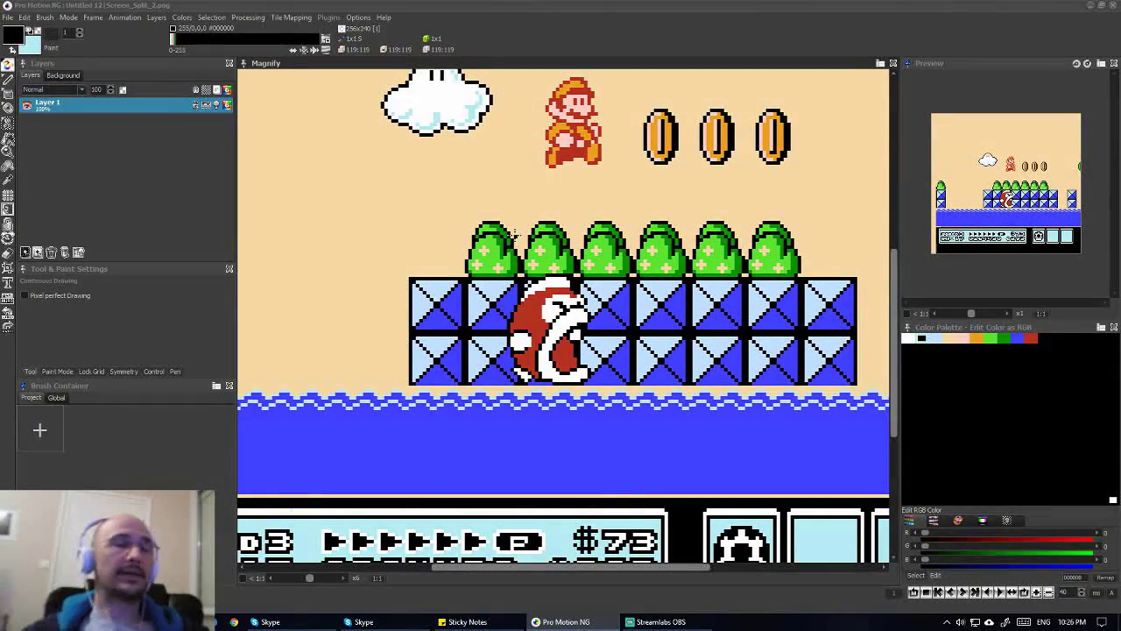
{"action": "scroll", "coordinate": [521, 232], "scroll_direction": "down", "scroll_amount": 1}
{"action": "scroll", "coordinate": [521, 231], "scroll_direction": "down", "scroll_amount": 1}
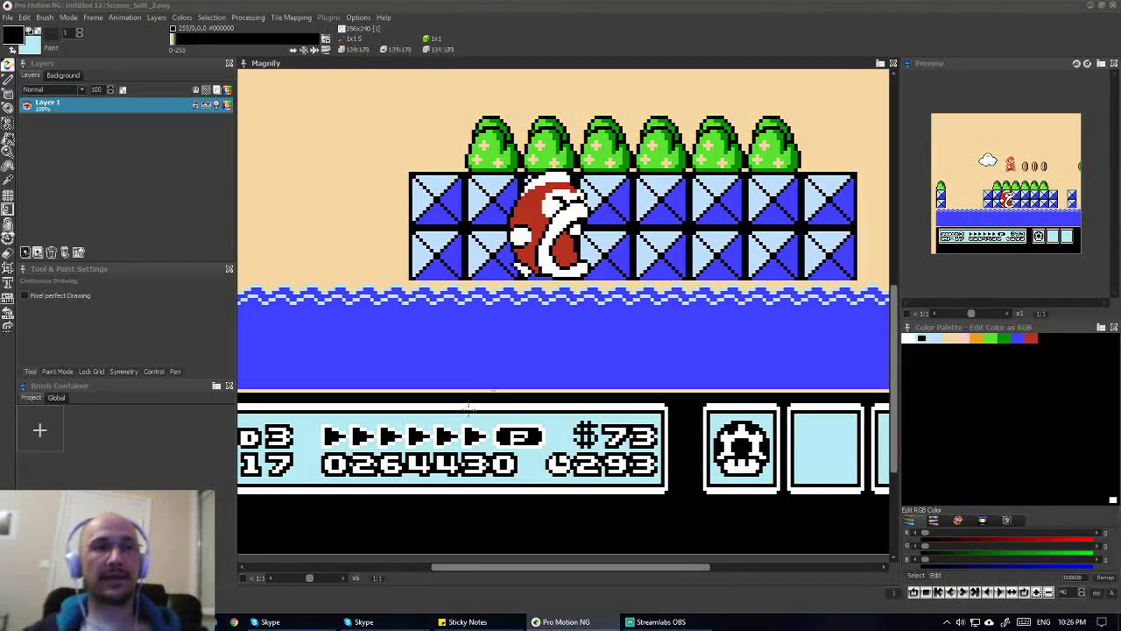
{"action": "scroll", "coordinate": [507, 382], "scroll_direction": "up", "scroll_amount": 4}
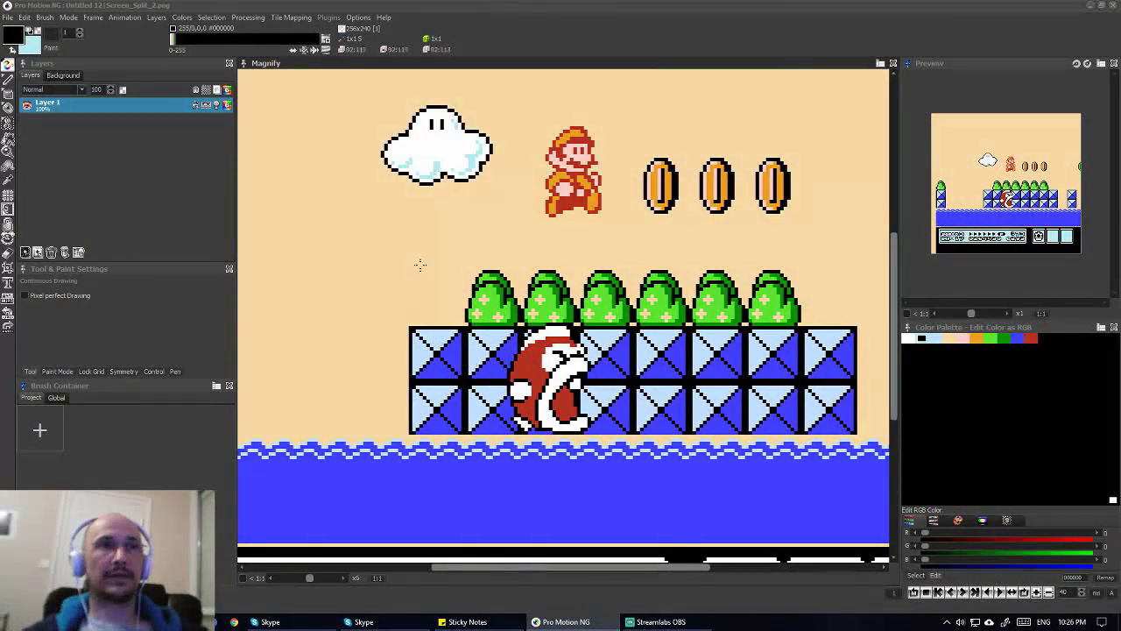
{"action": "scroll", "coordinate": [488, 351], "scroll_direction": "down", "scroll_amount": 2}
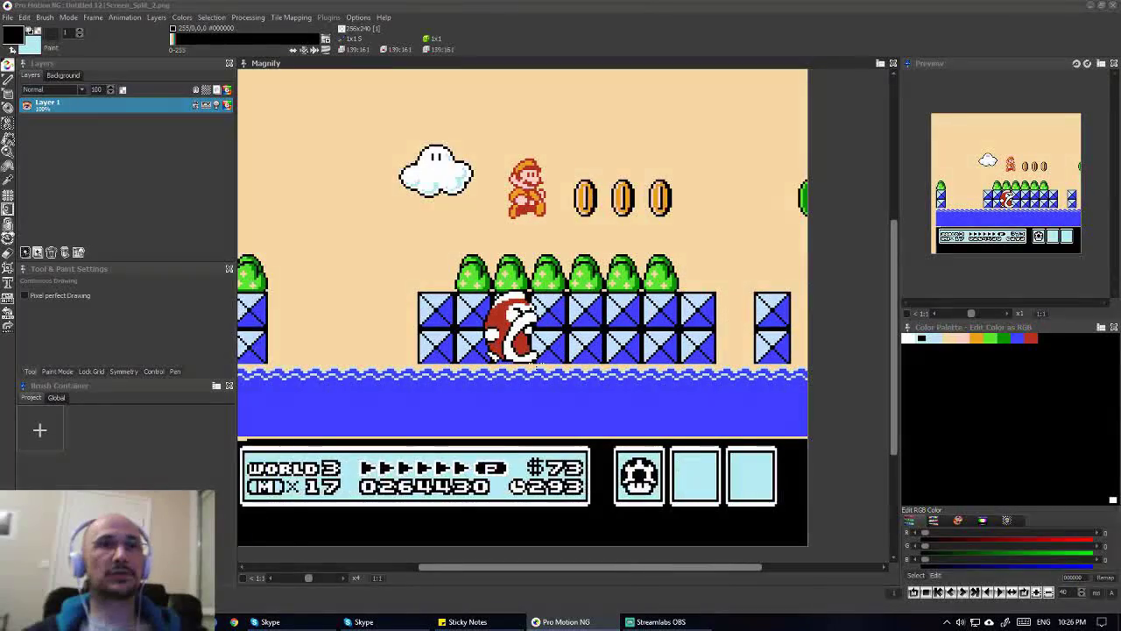
{"action": "scroll", "coordinate": [534, 366], "scroll_direction": "up", "scroll_amount": 1}
{"action": "scroll", "coordinate": [534, 366], "scroll_direction": "right", "scroll_amount": 2}
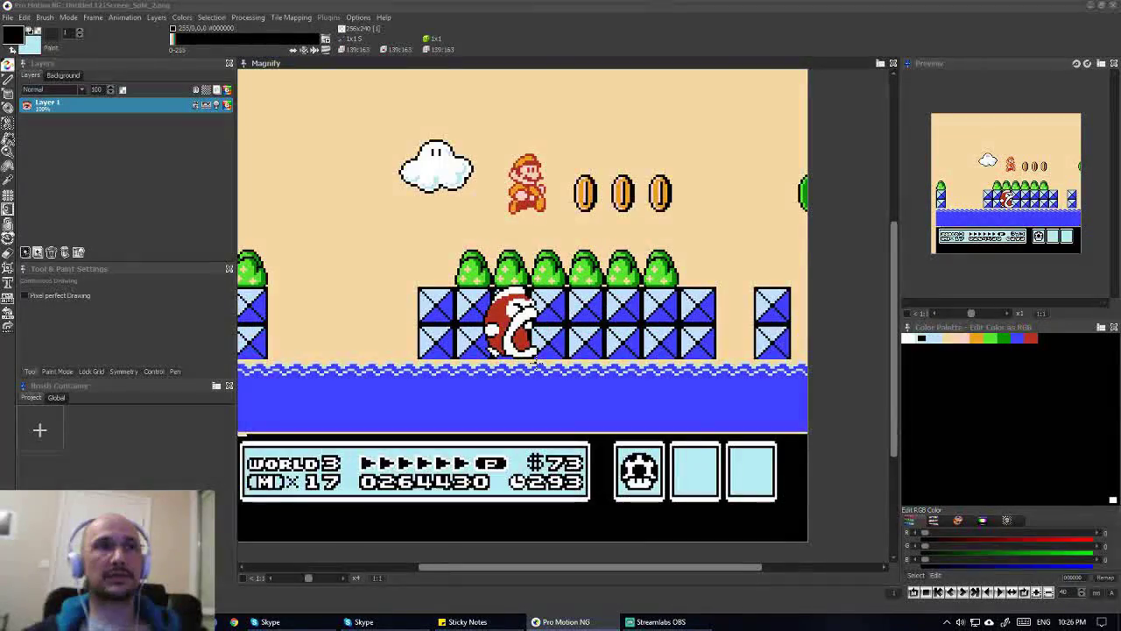
{"action": "scroll", "coordinate": [534, 366], "scroll_direction": "down", "scroll_amount": 1}
{"action": "scroll", "coordinate": [534, 366], "scroll_direction": "left", "scroll_amount": 2}
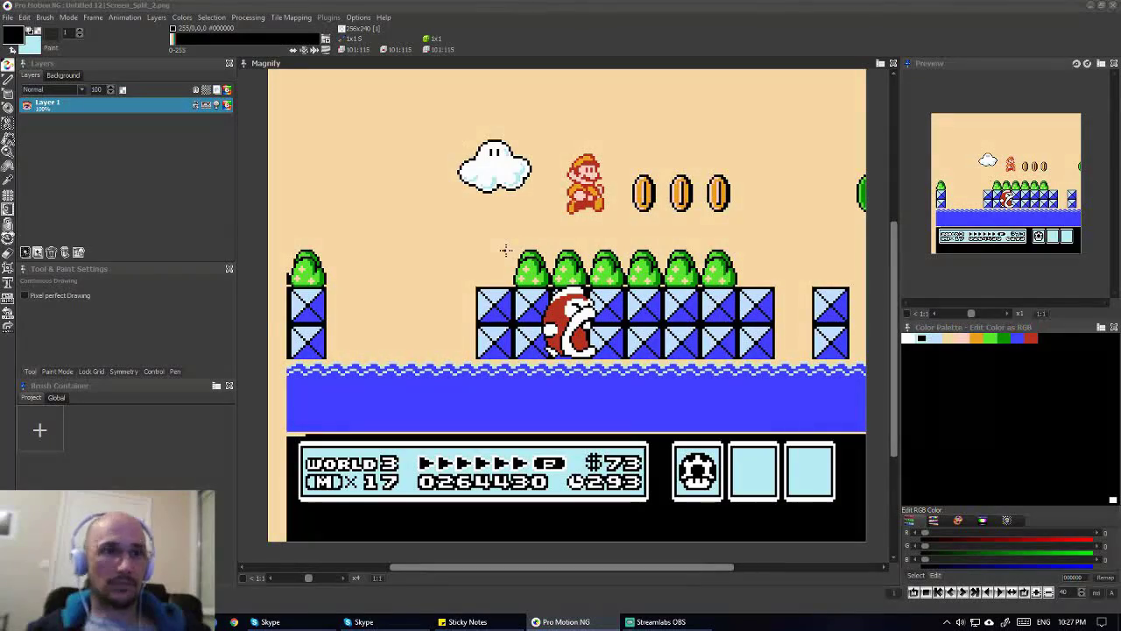
- Switch to brush capture, then step forward and back through frames as the blocks sink and rise
{"action": "key", "text": "b"}
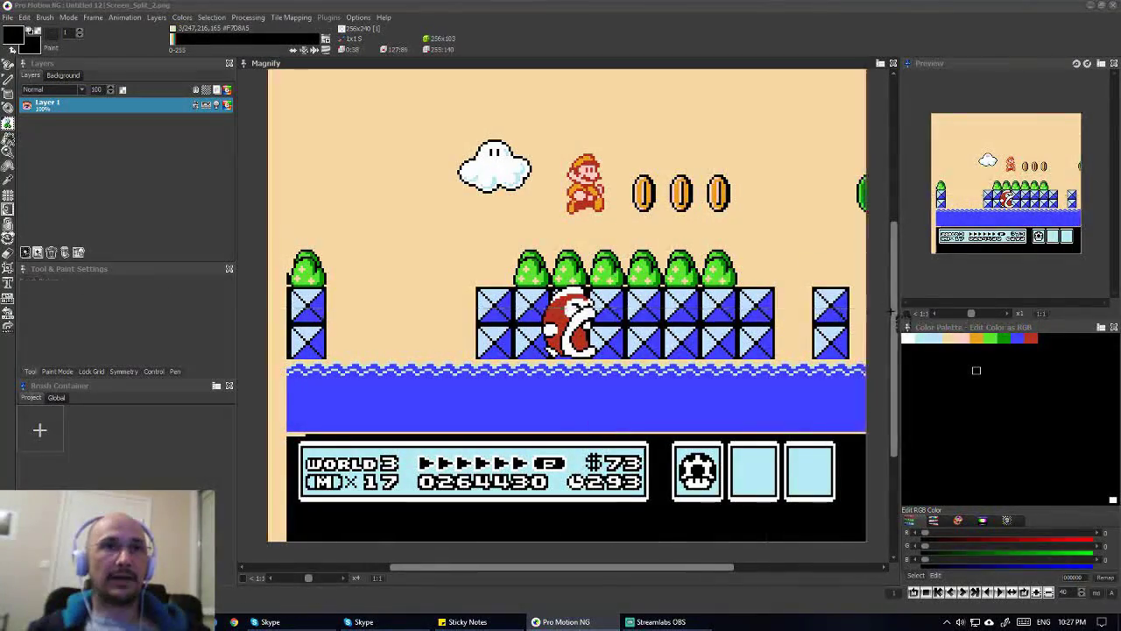
{"action": "key", "text": "Right"}
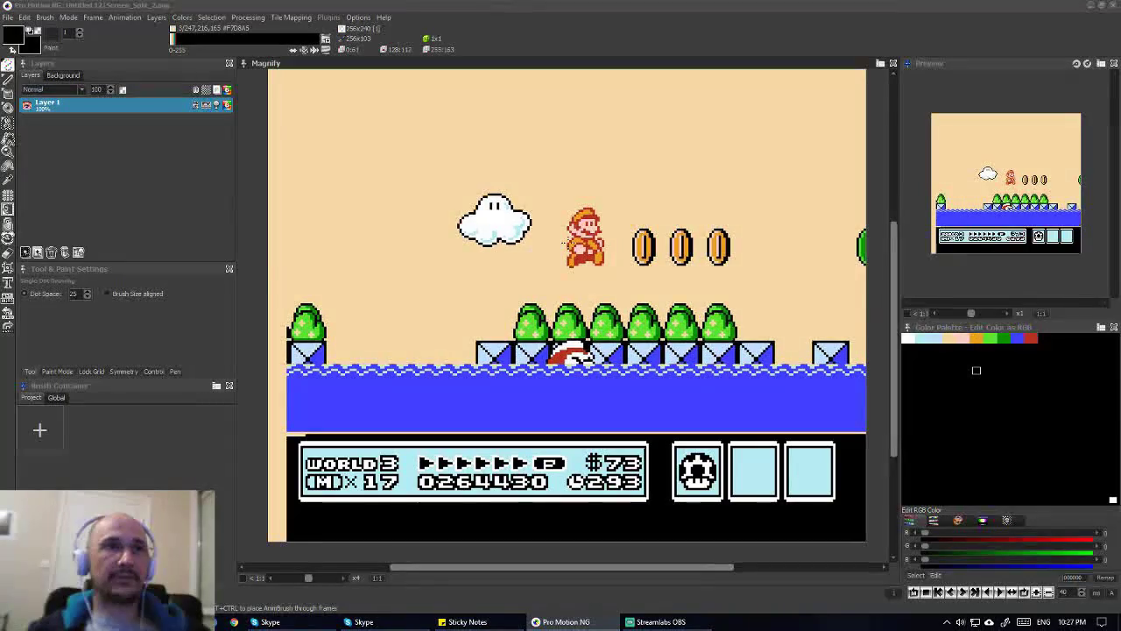
{"action": "key", "text": "Right"}
{"action": "key", "text": "Right"}
{"action": "key", "text": "Right"}
{"action": "key", "text": "Right"}
{"action": "key", "text": "Right"}
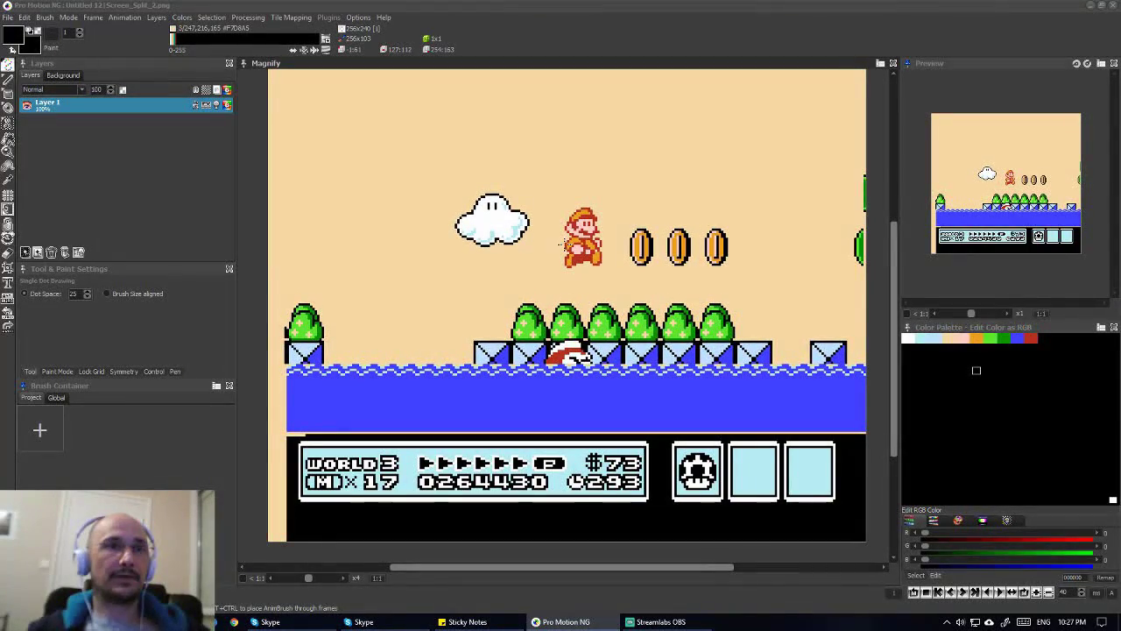
{"action": "key", "text": "Left"}
{"action": "key", "text": "Left"}
{"action": "key", "text": "Left"}
{"action": "key", "text": "Left"}
{"action": "key", "text": "Left"}
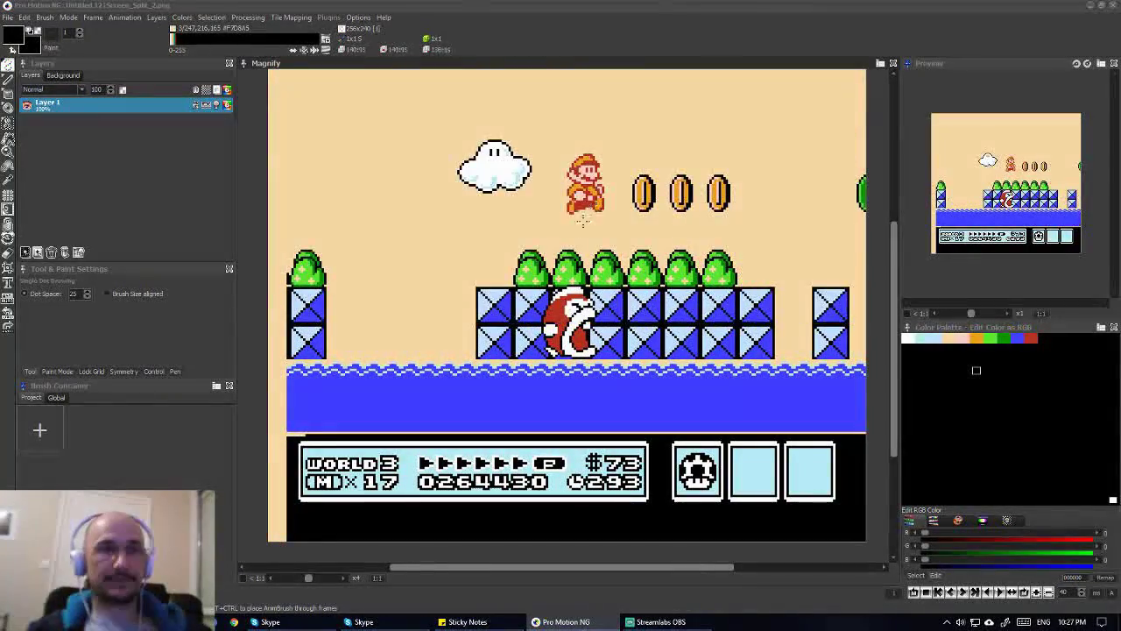
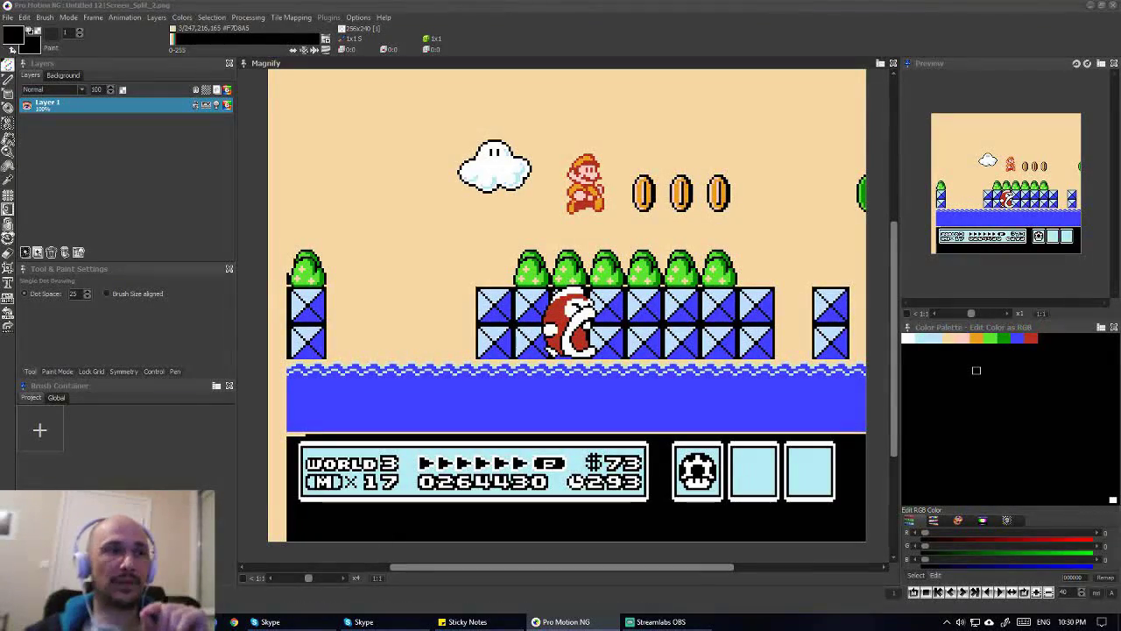
- Drag Sprite_Drawn_Platforms.png from the SMB3 screens folder onto the Pro Motion NG window
{"action": "key", "text": "alt+Tab"}
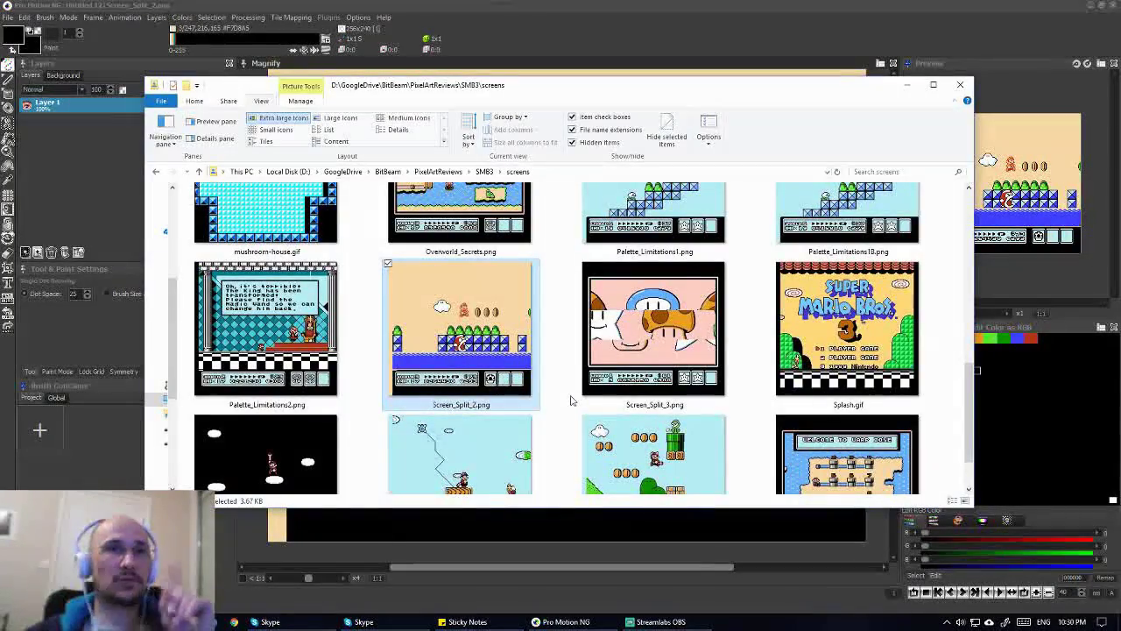
{"action": "scroll", "coordinate": [570, 400], "scroll_direction": "up", "scroll_amount": 1}
{"action": "scroll", "coordinate": [578, 408], "scroll_direction": "up", "scroll_amount": 3}
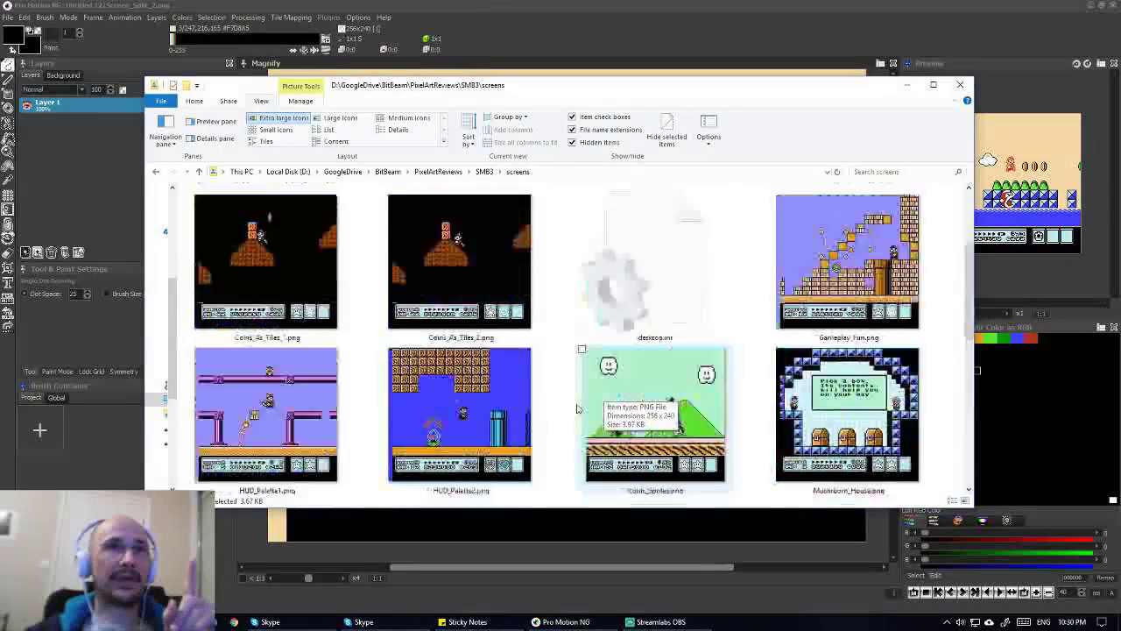
{"action": "scroll", "coordinate": [577, 409], "scroll_direction": "up", "scroll_amount": 2}
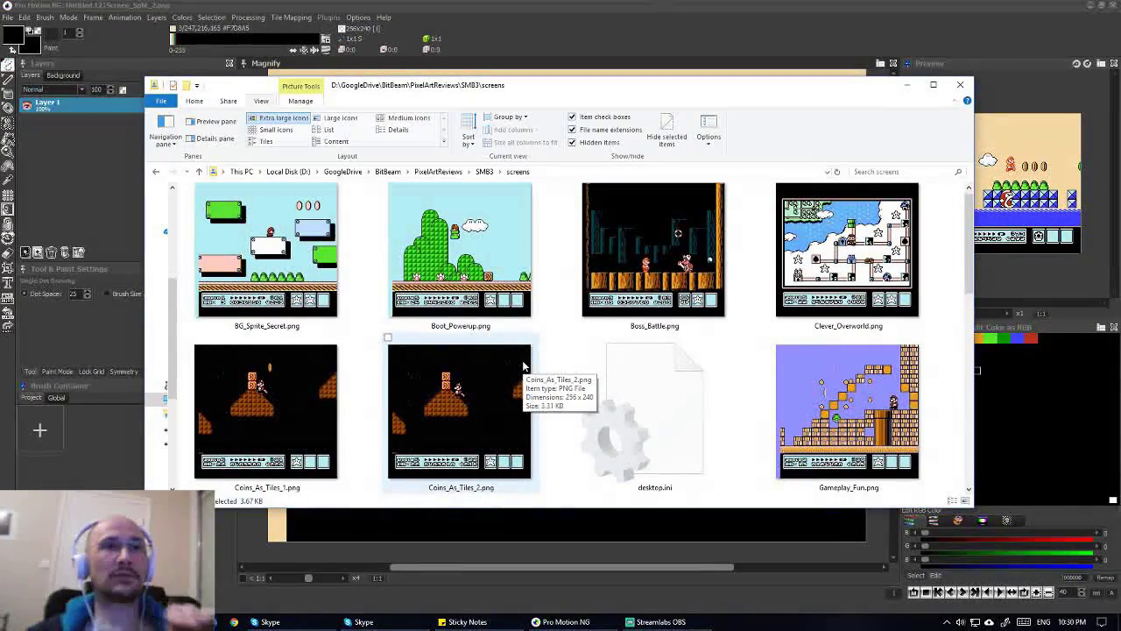
{"action": "scroll", "coordinate": [525, 364], "scroll_direction": "down", "scroll_amount": 2}
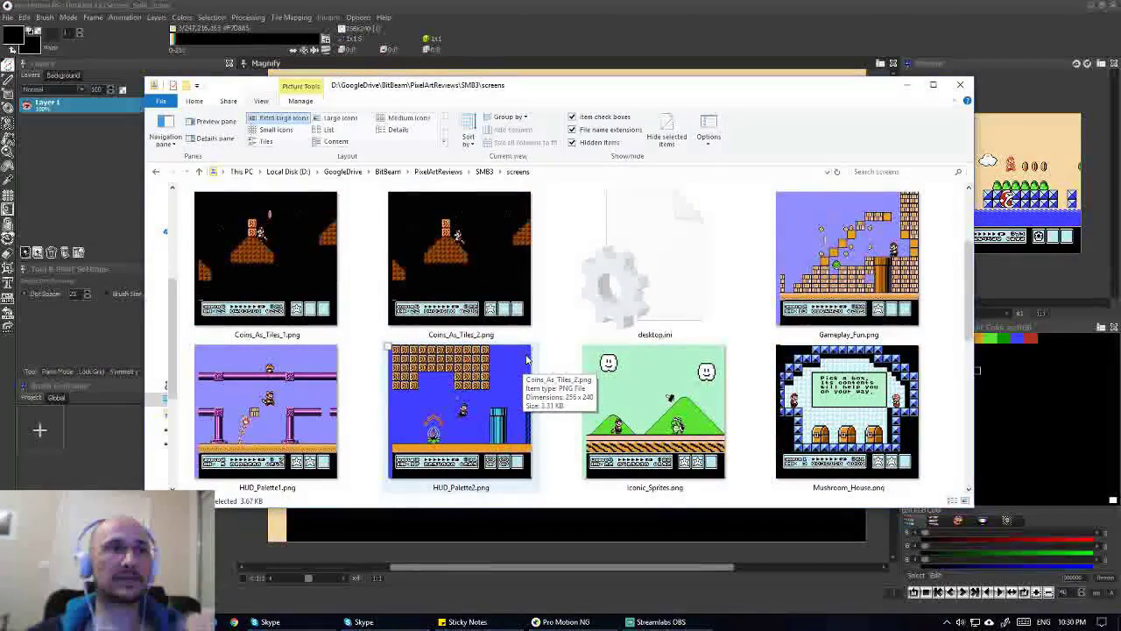
{"action": "scroll", "coordinate": [526, 360], "scroll_direction": "down", "scroll_amount": 2}
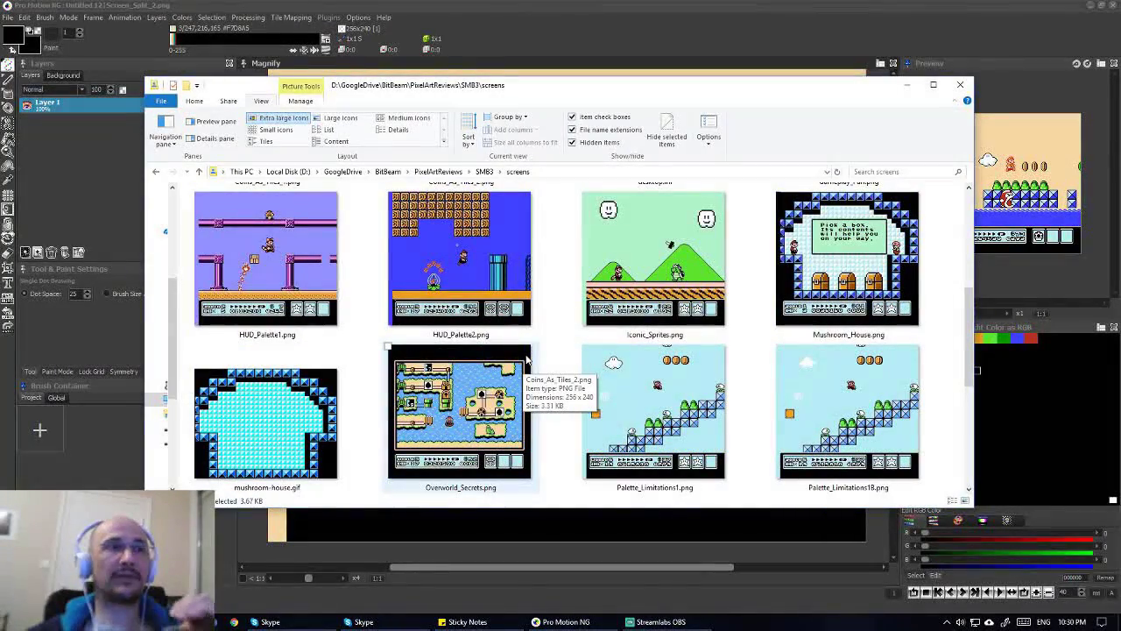
{"action": "scroll", "coordinate": [526, 359], "scroll_direction": "down", "scroll_amount": 2}
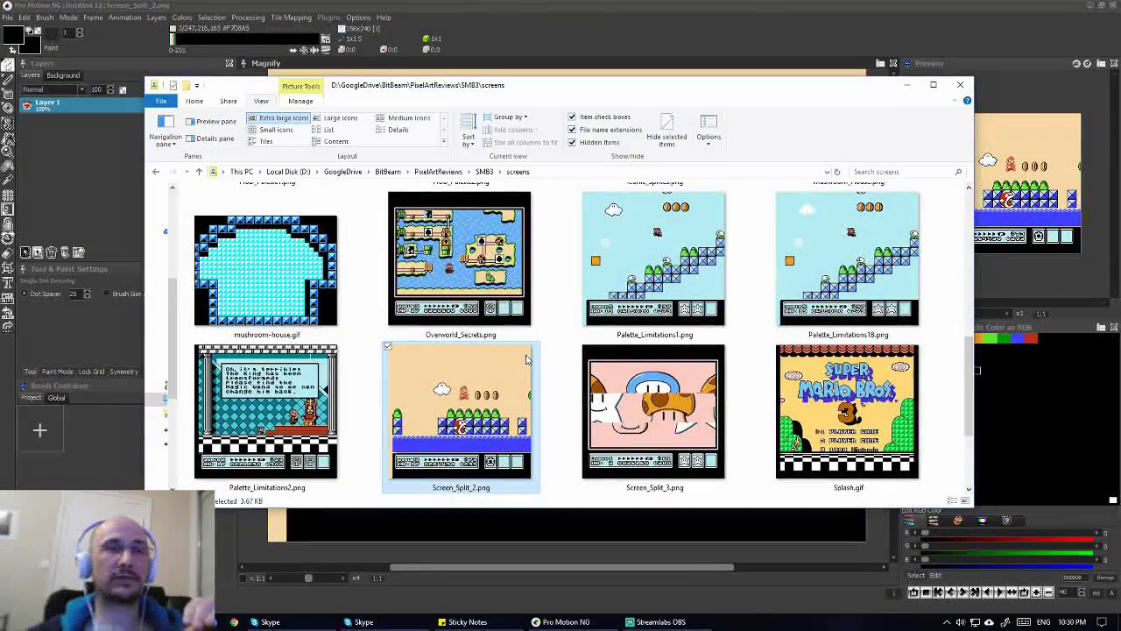
{"action": "scroll", "coordinate": [526, 359], "scroll_direction": "down", "scroll_amount": 2}
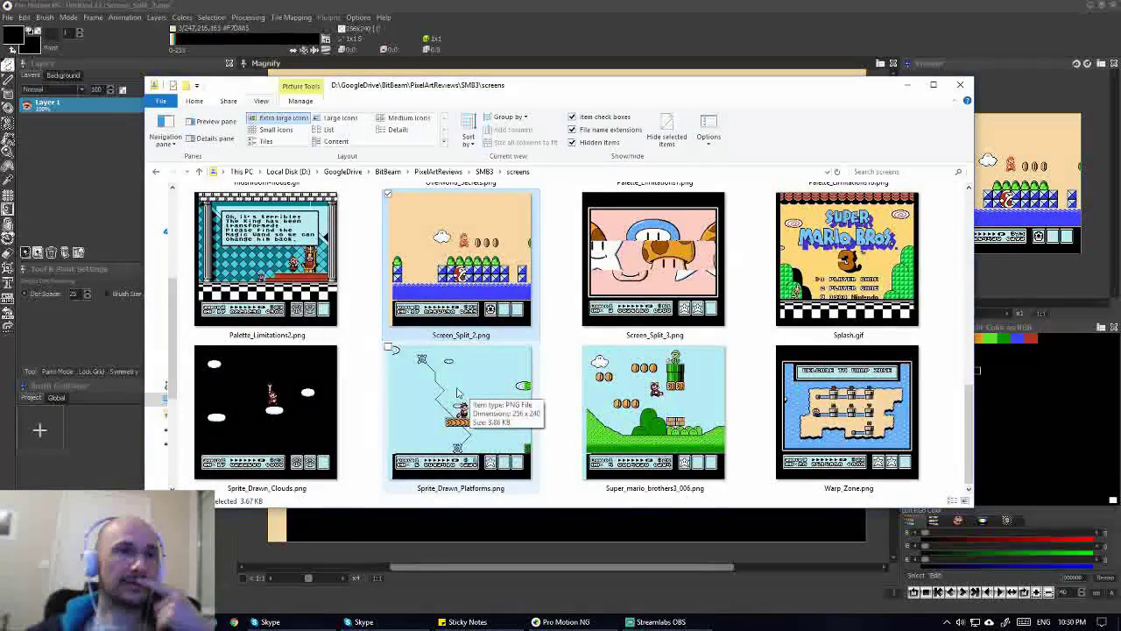
{"action": "left_click_drag", "start_coordinate": [473, 405], "coordinate": [732, 519]}
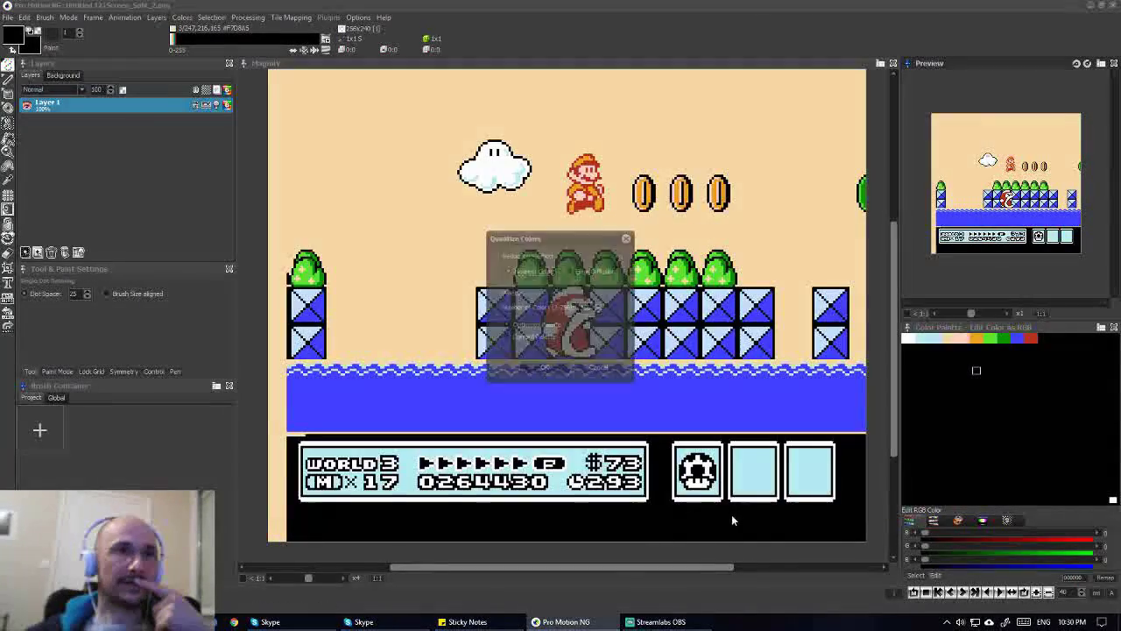
- Accept the Quantize Colors reduction to finish loading Sprite_Drawn_Platforms.png
{"action": "left_click", "coordinate": [544, 367]}
{"action": "scroll", "coordinate": [681, 380], "scroll_direction": "down", "scroll_amount": 1}
{"action": "scroll", "coordinate": [654, 301], "scroll_direction": "down", "scroll_amount": 1}
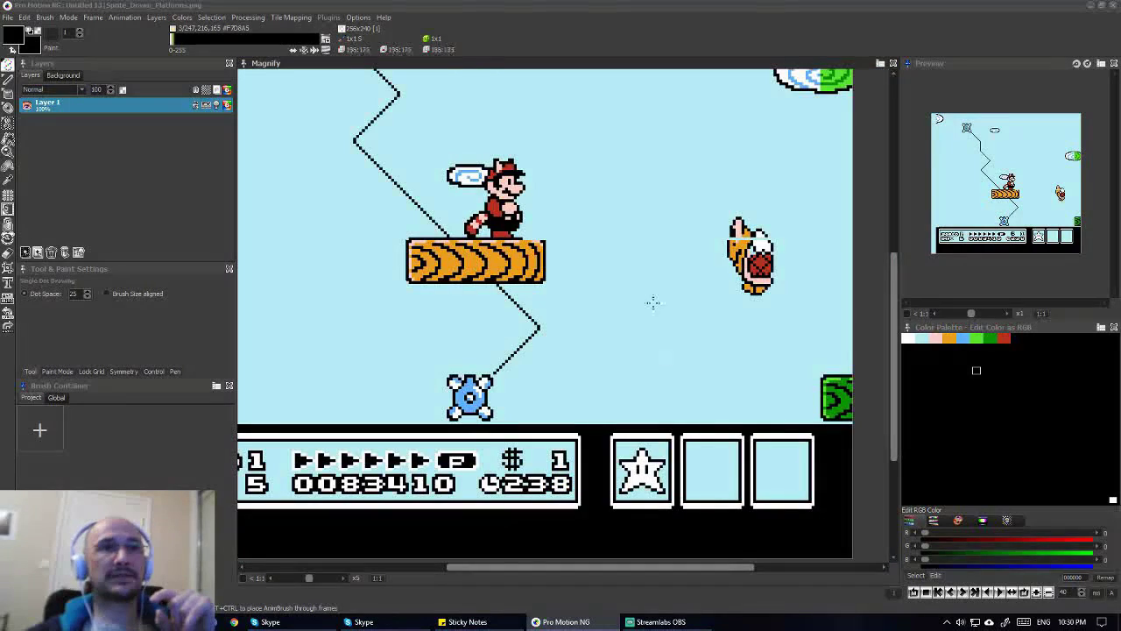
{"action": "scroll", "coordinate": [590, 276], "scroll_direction": "up", "scroll_amount": 1}
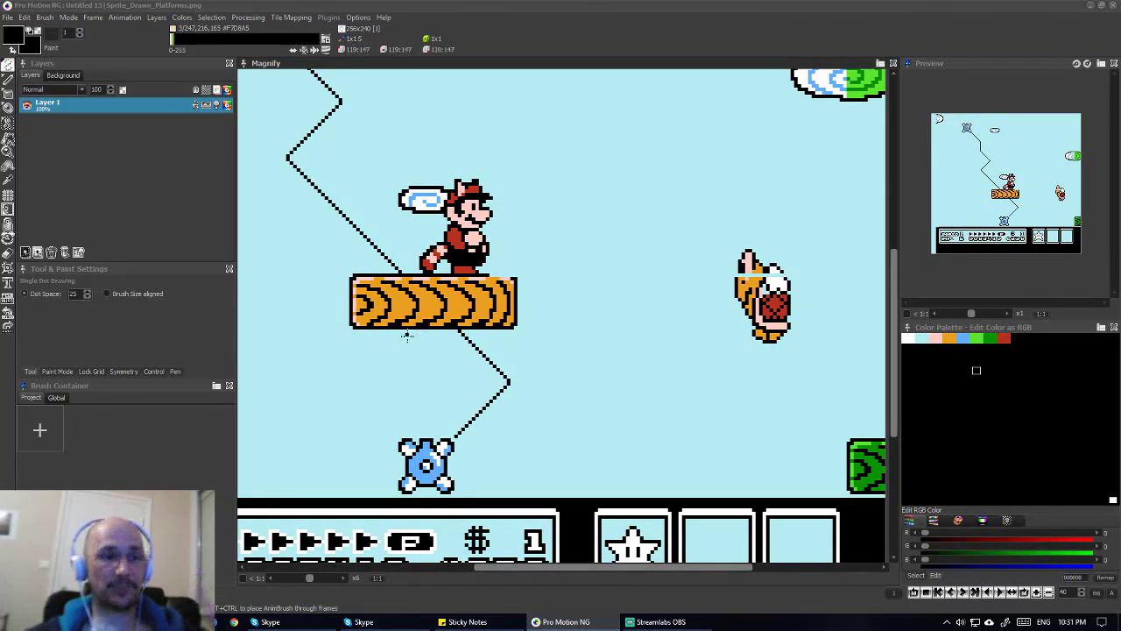
- Capture the wooden platform as a brush twice, discarding each attempt
{"action": "key", "text": "b"}
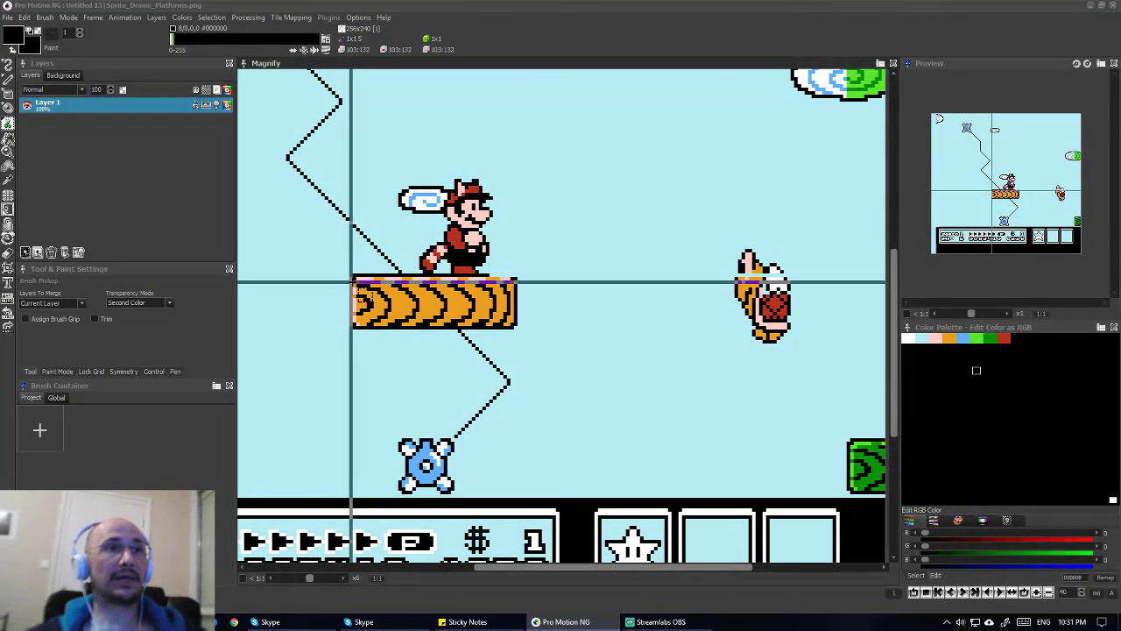
{"action": "mouse_move", "coordinate": [351, 279]}
{"action": "left_mouse_down"}
{"action": "mouse_move", "coordinate": [498, 322]}
{"action": "mouse_move", "coordinate": [526, 342]}
{"action": "left_mouse_up"}
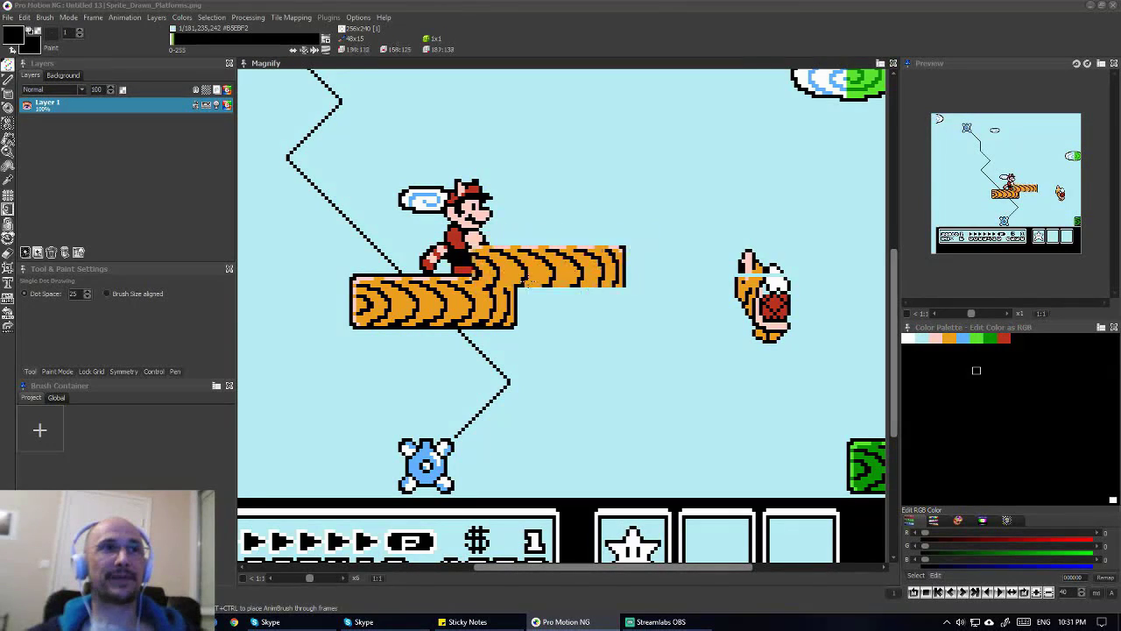
{"action": "key", "text": "b"}
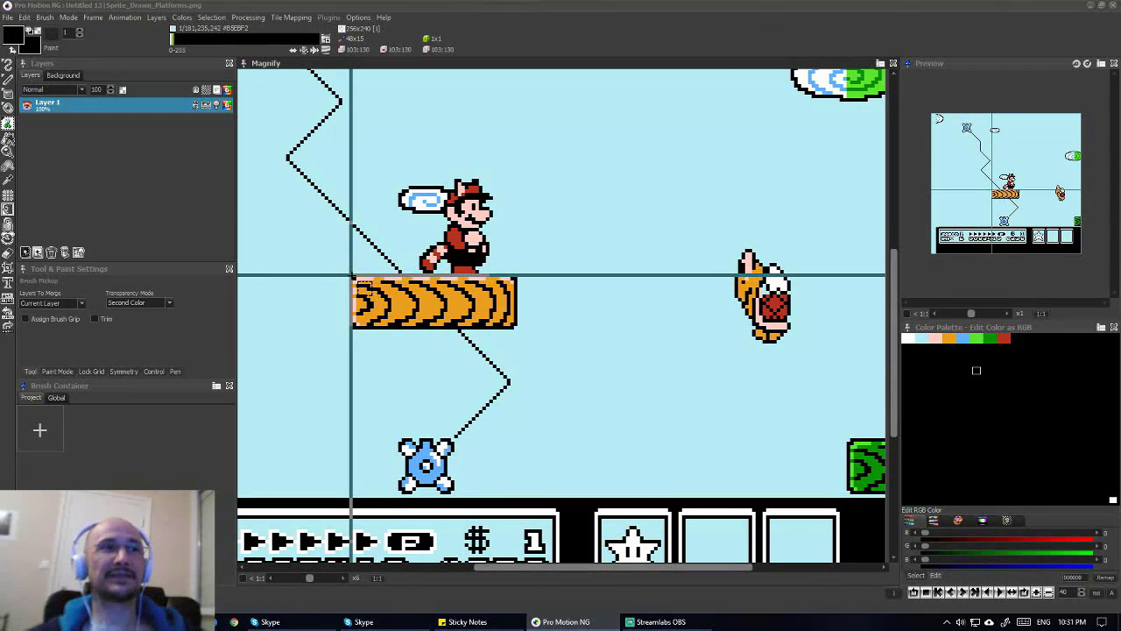
{"action": "mouse_move", "coordinate": [351, 278]}
{"action": "left_mouse_down"}
{"action": "mouse_move", "coordinate": [395, 325]}
{"action": "mouse_move", "coordinate": [516, 324]}
{"action": "left_mouse_up"}
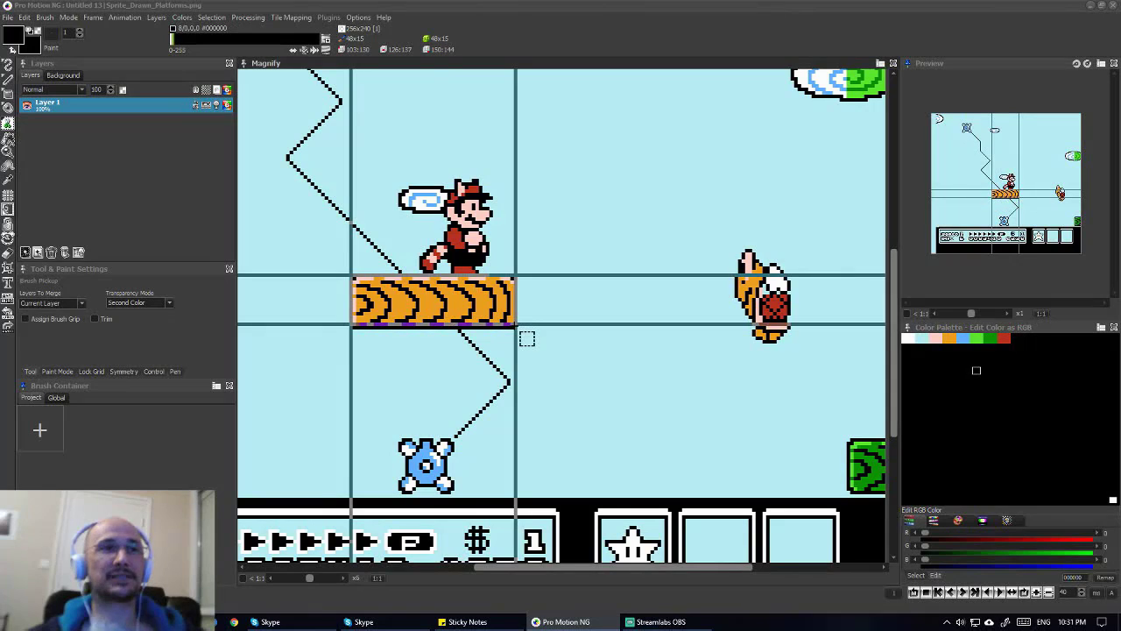
{"action": "key", "text": "b"}
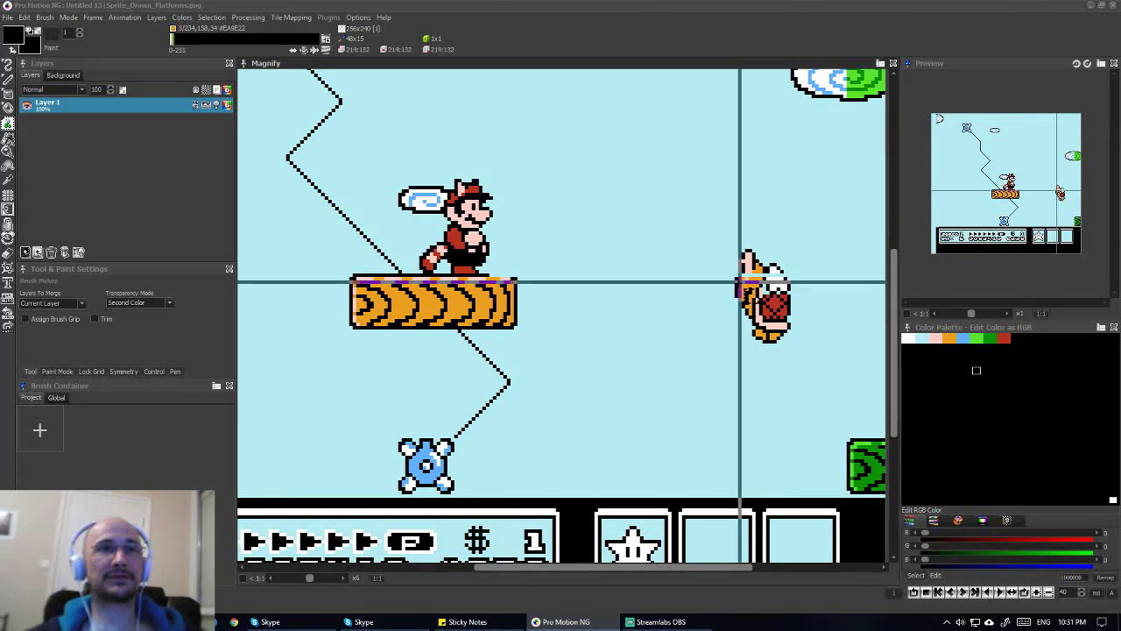
- Capture the whole red Koopa as a brush, then discard it
{"action": "left_click_drag", "start_coordinate": [736, 282], "coordinate": [764, 321]}
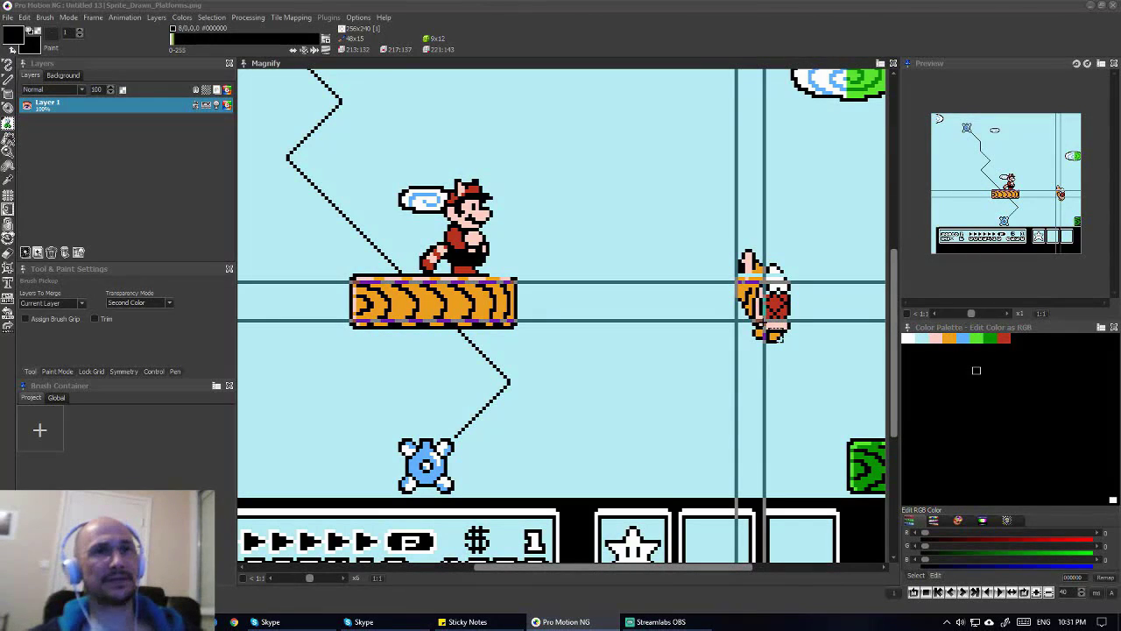
{"action": "left_click_drag", "start_coordinate": [765, 321], "coordinate": [801, 328]}
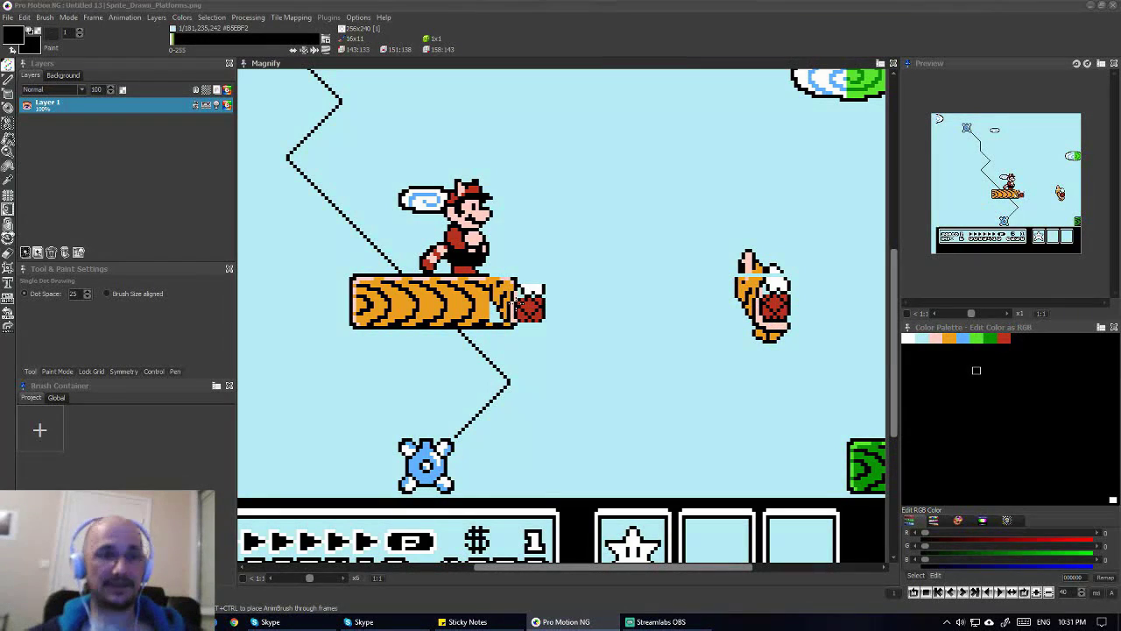
{"action": "key", "text": "Escape"}
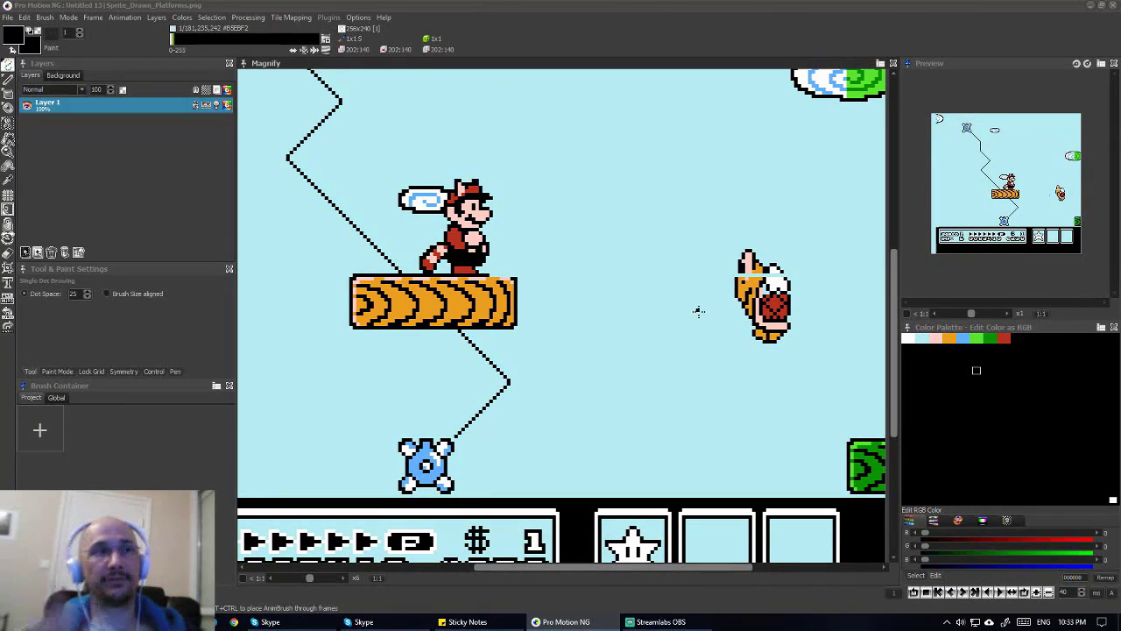
- Pick up the red Koopa sprite as a brush, discard it, and zoom out
{"action": "key", "text": "b"}
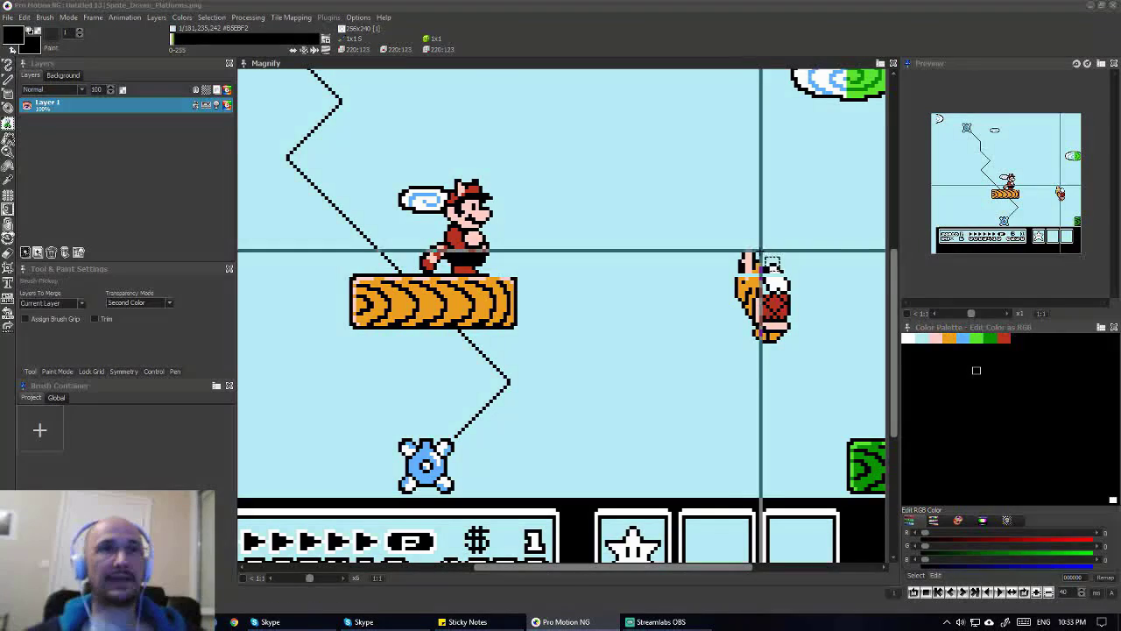
{"action": "mouse_move", "coordinate": [736, 251]}
{"action": "left_mouse_down"}
{"action": "mouse_move", "coordinate": [788, 354]}
{"action": "mouse_move", "coordinate": [806, 353]}
{"action": "left_mouse_up"}
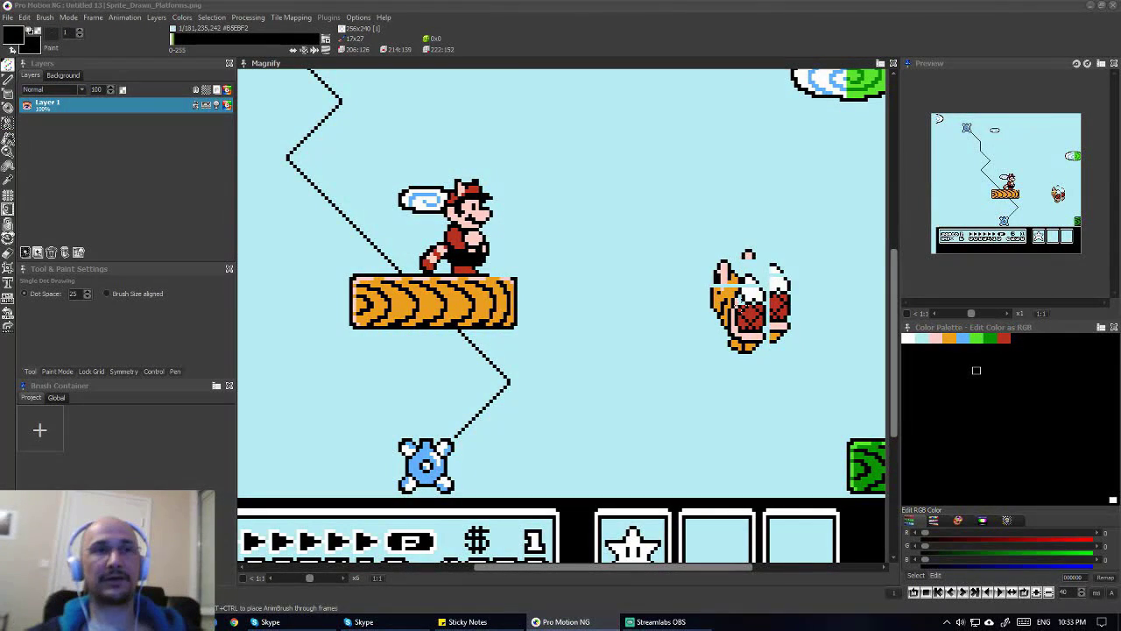
{"action": "key", "text": "Escape"}
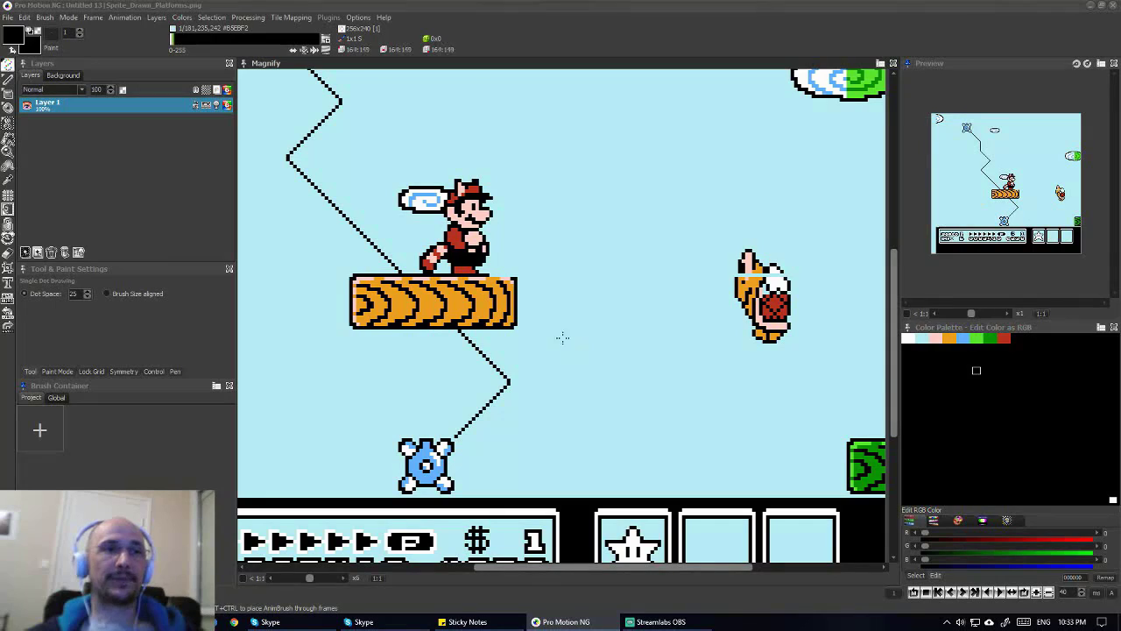
{"action": "scroll", "coordinate": [561, 333], "scroll_direction": "down", "scroll_amount": 4}
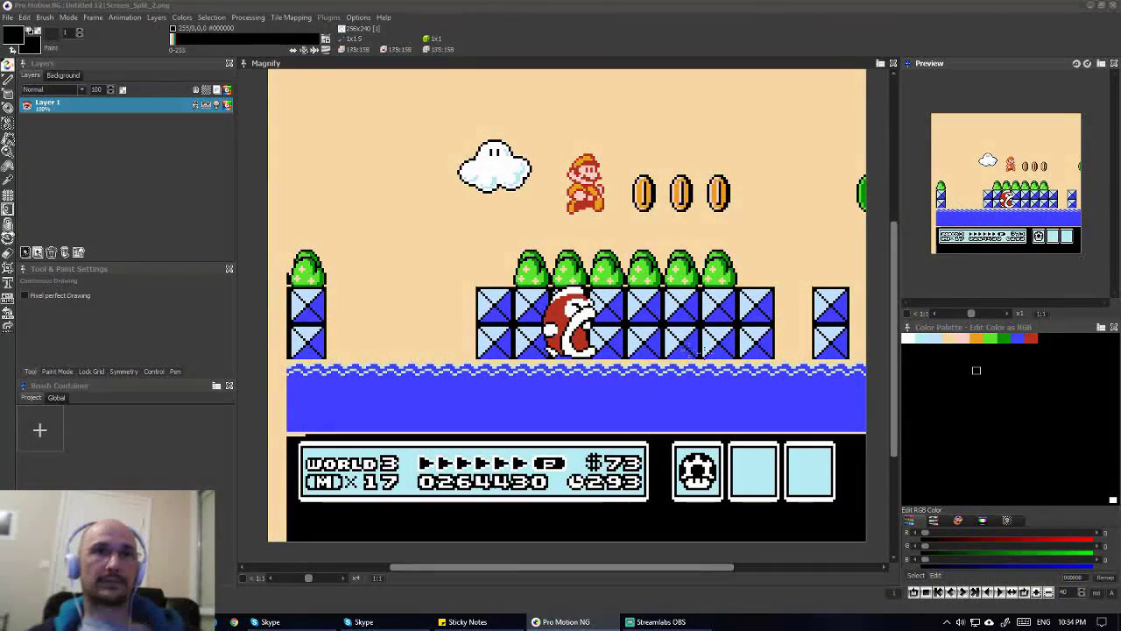
- Pan across the water and blue block rows at high zoom to study them
{"action": "scroll", "coordinate": [659, 358], "scroll_direction": "up", "scroll_amount": 5}
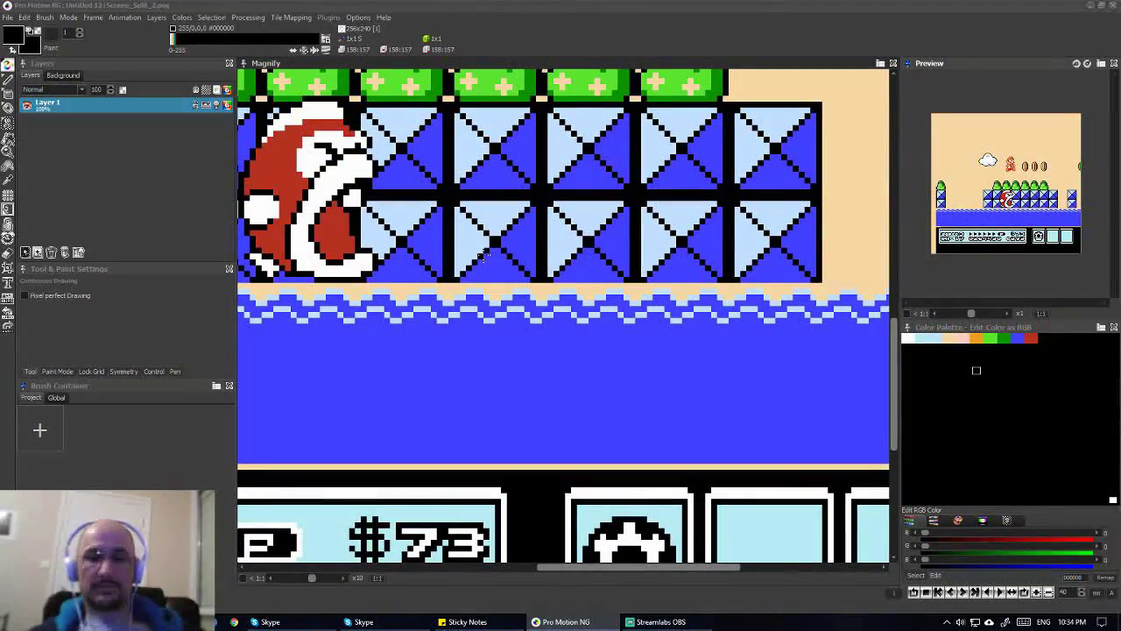
{"action": "scroll", "coordinate": [526, 289], "scroll_direction": "left", "scroll_amount": 4}
{"action": "scroll", "coordinate": [396, 301], "scroll_direction": "left", "scroll_amount": 5}
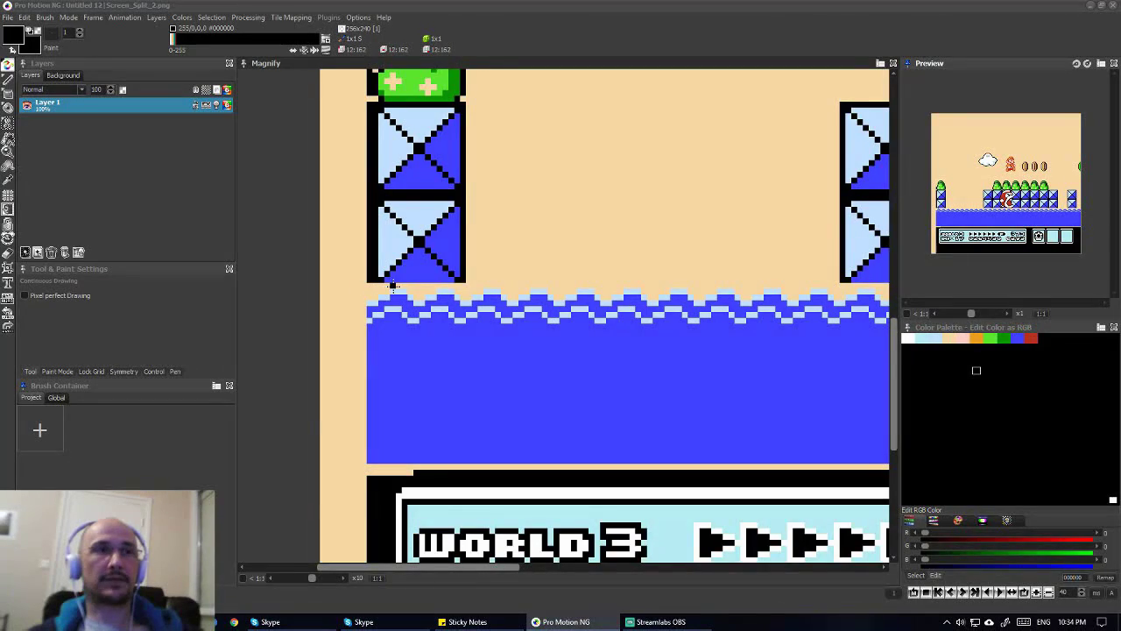
{"action": "scroll", "coordinate": [391, 288], "scroll_direction": "right", "scroll_amount": 3}
{"action": "scroll", "coordinate": [393, 286], "scroll_direction": "right", "scroll_amount": 6}
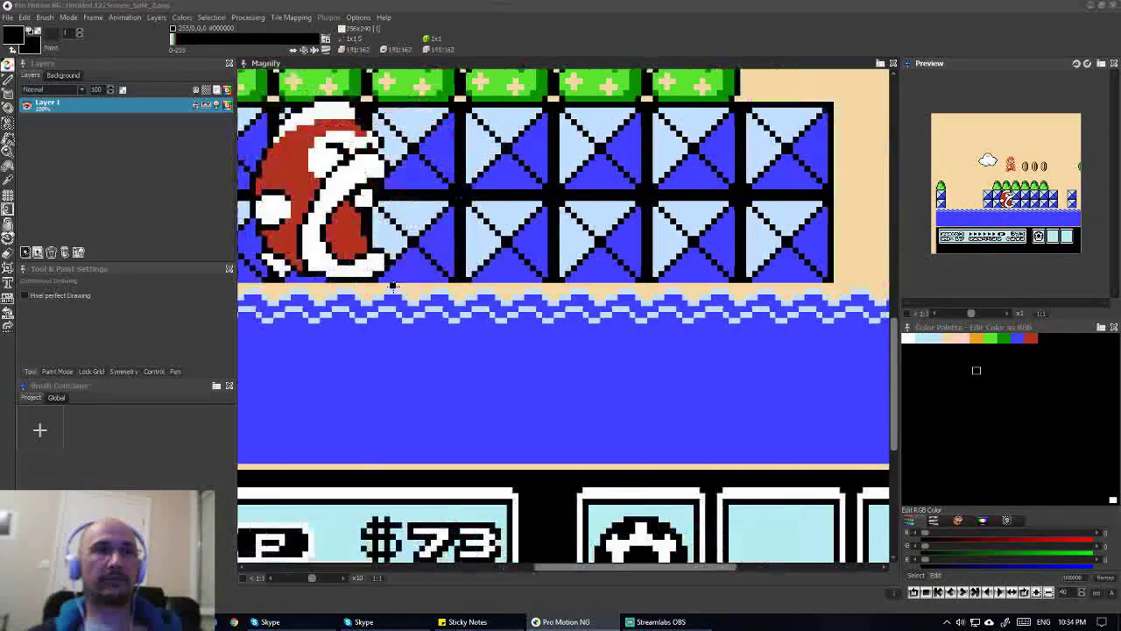
{"action": "scroll", "coordinate": [394, 286], "scroll_direction": "right", "scroll_amount": 3}
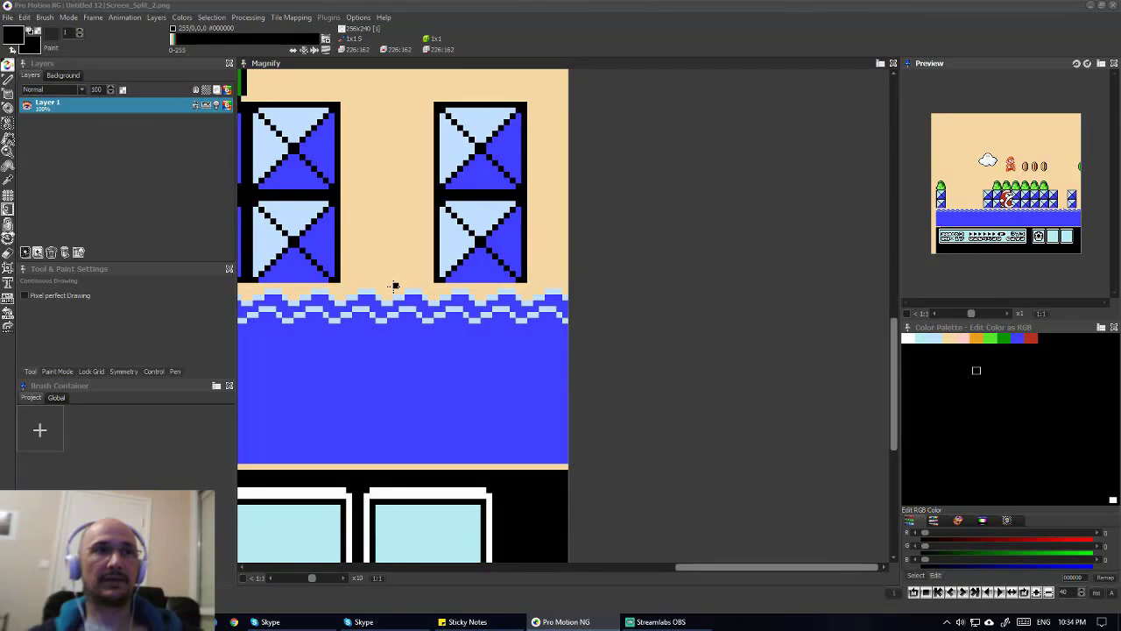
{"action": "scroll", "coordinate": [394, 285], "scroll_direction": "left", "scroll_amount": 4}
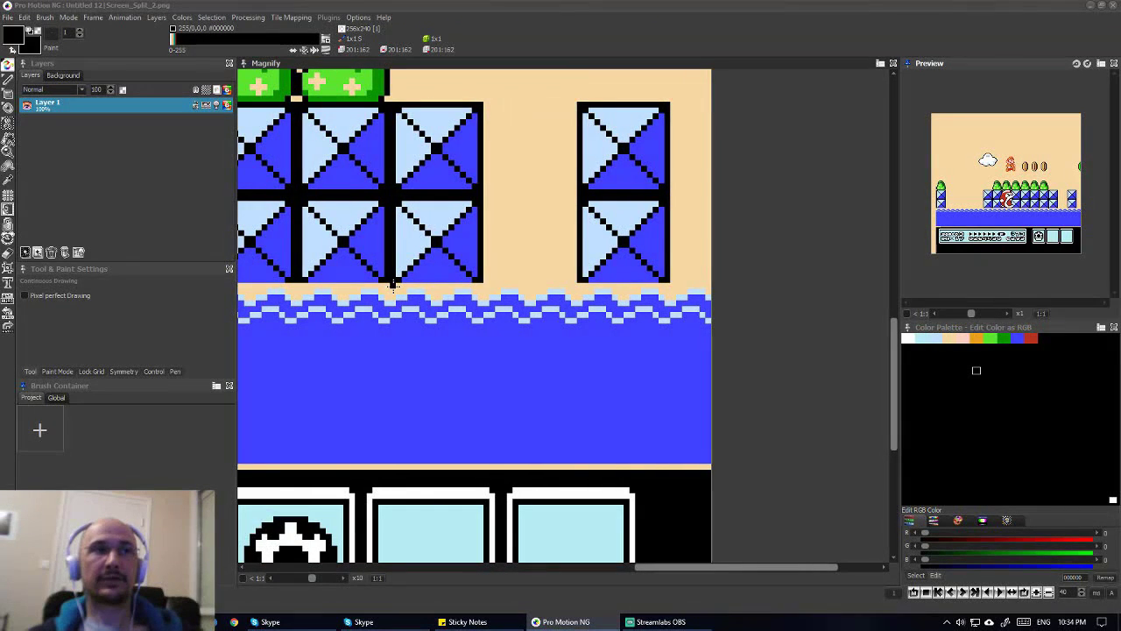
{"action": "scroll", "coordinate": [394, 287], "scroll_direction": "left", "scroll_amount": 5}
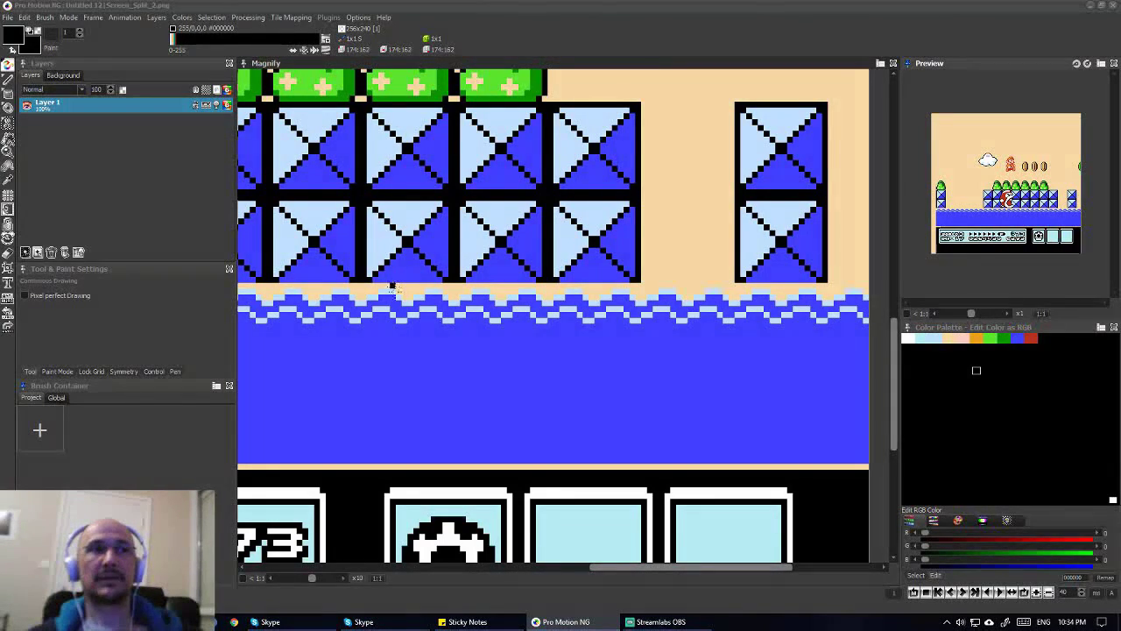
{"action": "scroll", "coordinate": [458, 365], "scroll_direction": "down", "scroll_amount": 3}
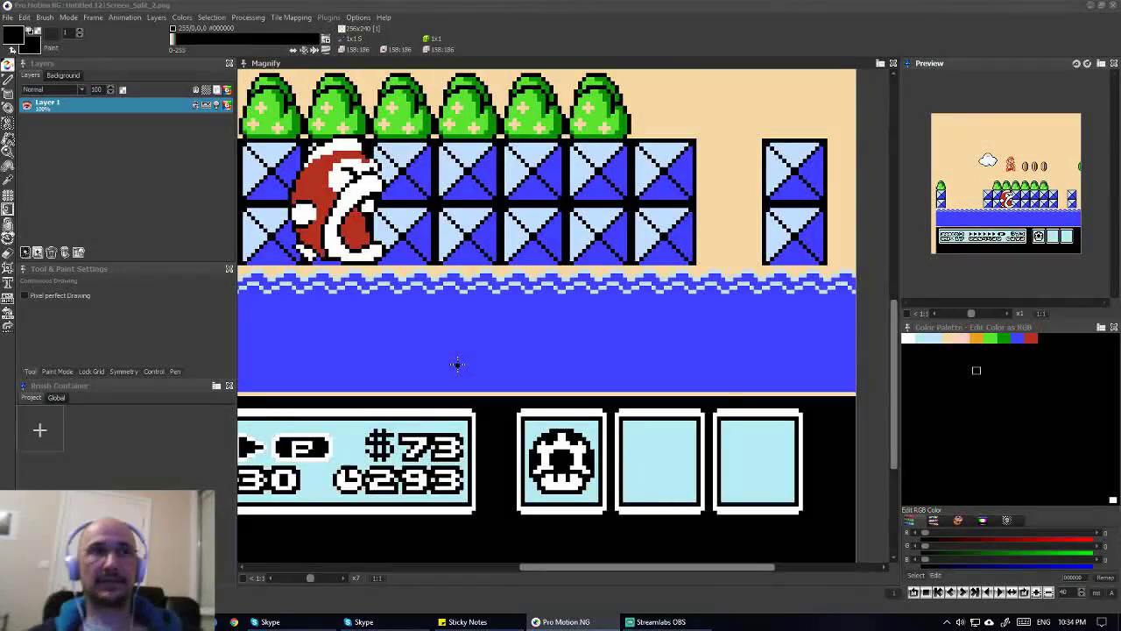
{"action": "scroll", "coordinate": [457, 365], "scroll_direction": "down", "scroll_amount": 2}
{"action": "scroll", "coordinate": [455, 361], "scroll_direction": "left", "scroll_amount": 6}
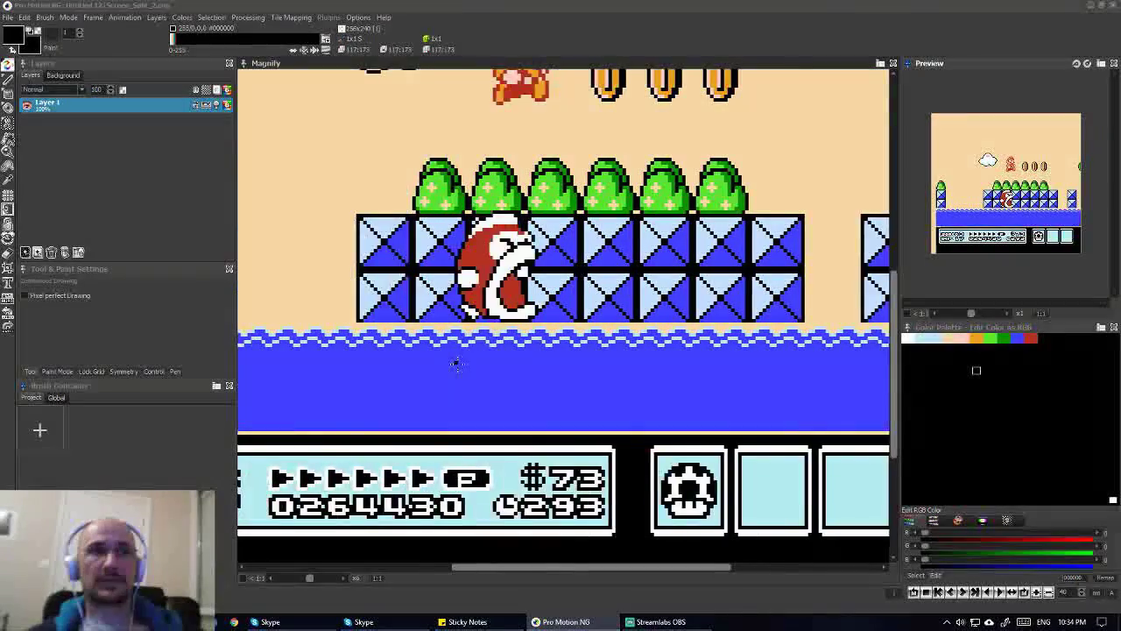
{"action": "scroll", "coordinate": [480, 429], "scroll_direction": "left", "scroll_amount": 4}
{"action": "scroll", "coordinate": [480, 429], "scroll_direction": "left", "scroll_amount": 2}
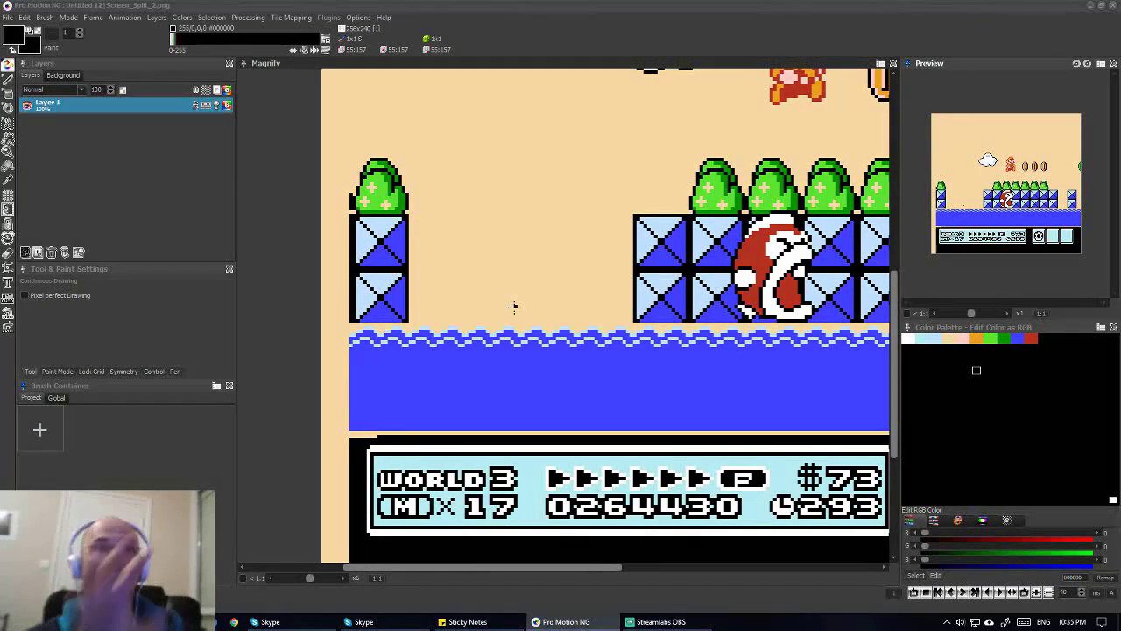
{"action": "scroll", "coordinate": [438, 401], "scroll_direction": "up", "scroll_amount": 1}
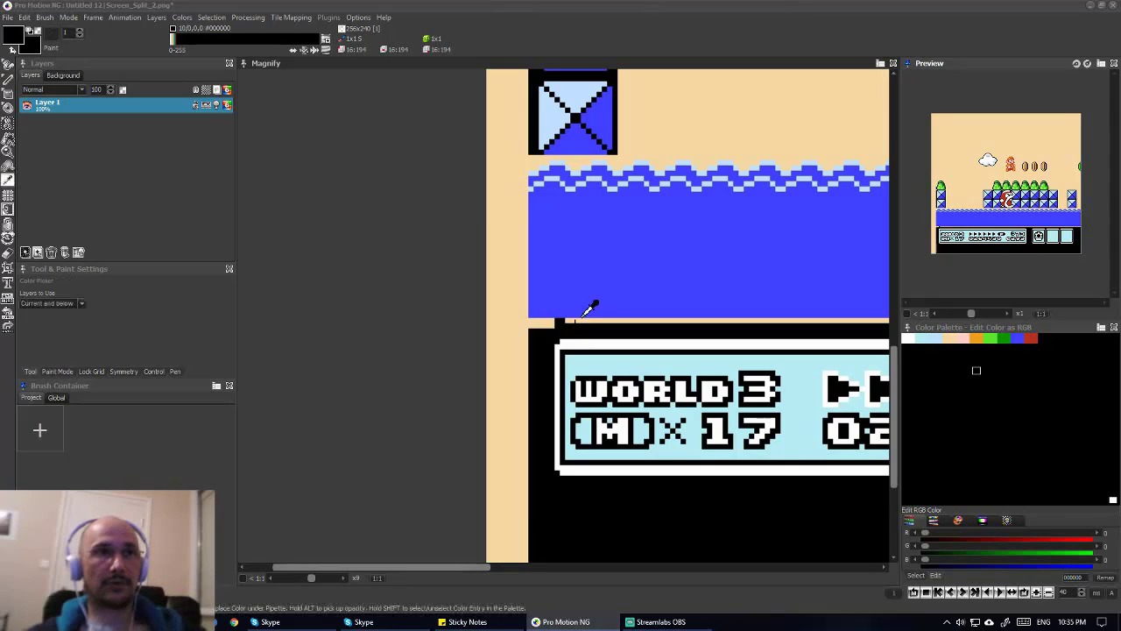
- Set the pale tan background as the foreground colour and return to drawing
{"action": "right_click", "coordinate": [559, 320]}
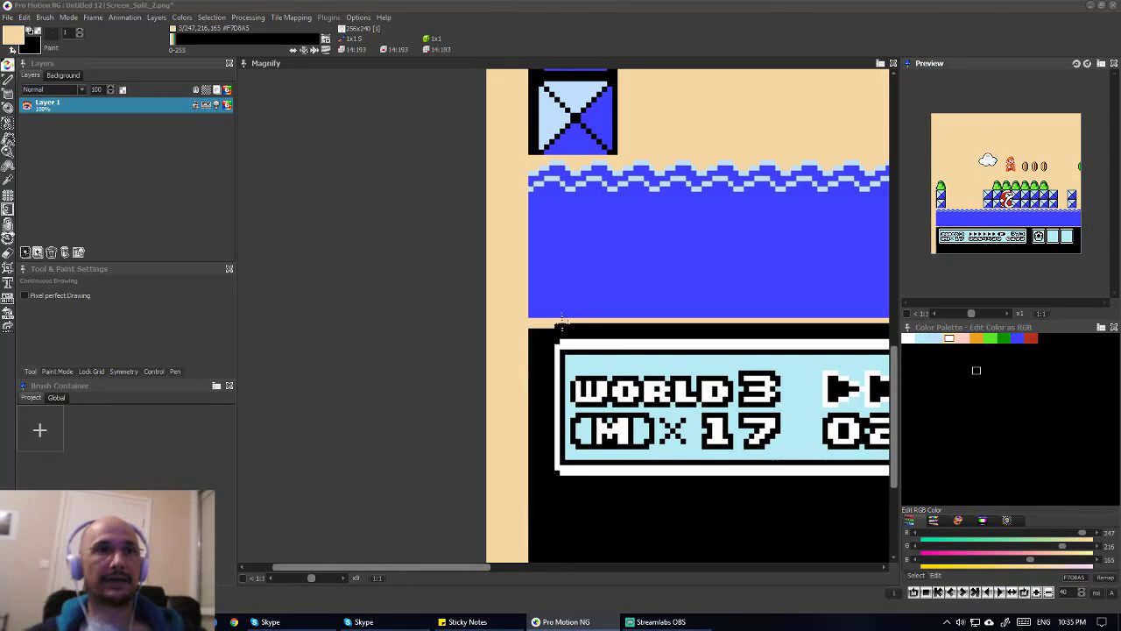
{"action": "scroll", "coordinate": [559, 321], "scroll_direction": "down", "scroll_amount": 3}
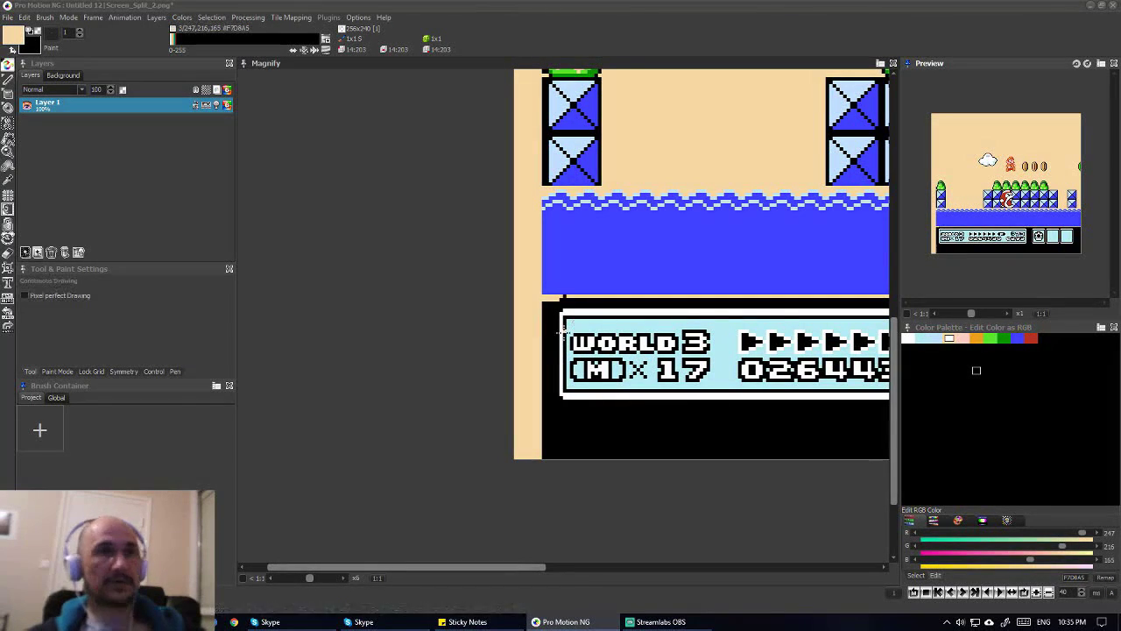
{"action": "scroll", "coordinate": [561, 331], "scroll_direction": "down", "scroll_amount": 2}
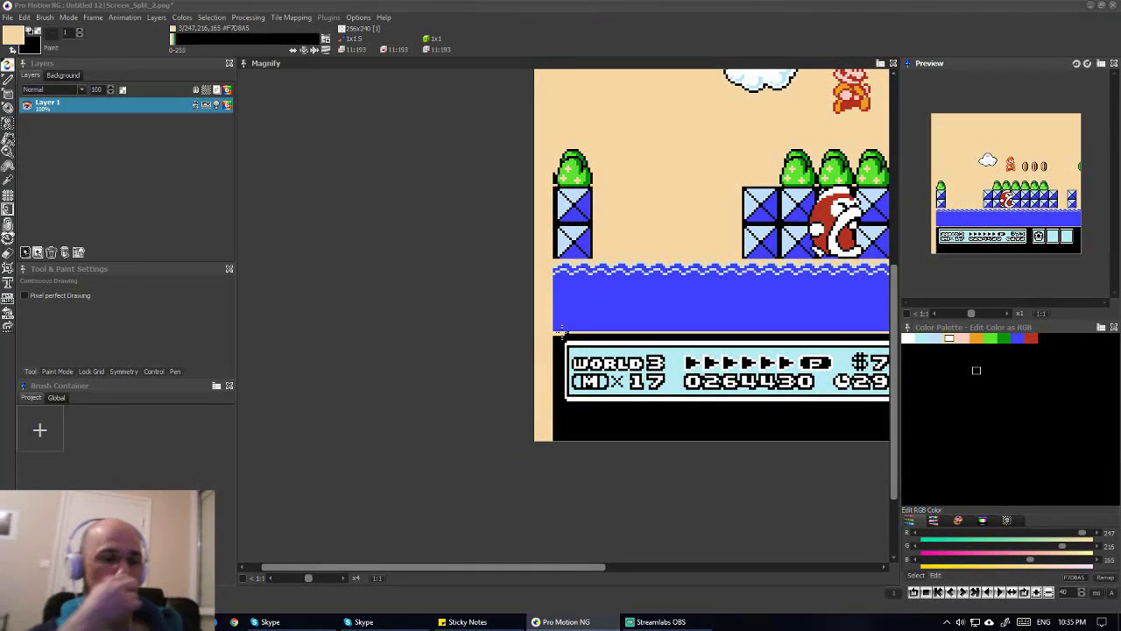
{"action": "left_click", "coordinate": [491, 346]}
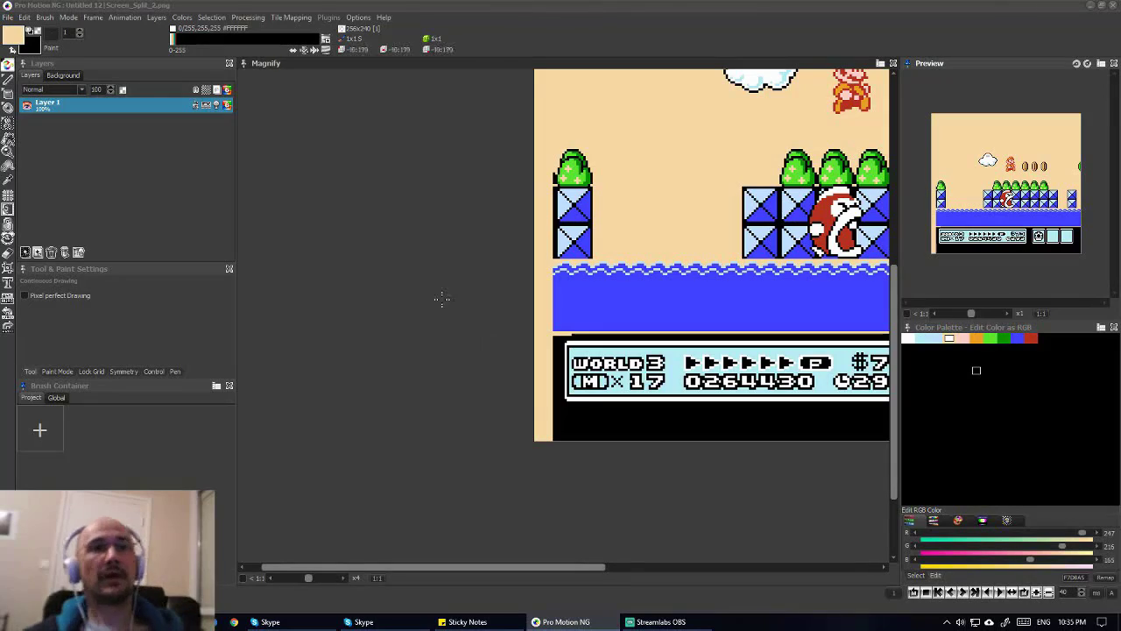
{"action": "left_click_drag", "start_coordinate": [443, 299], "coordinate": [359, 320]}
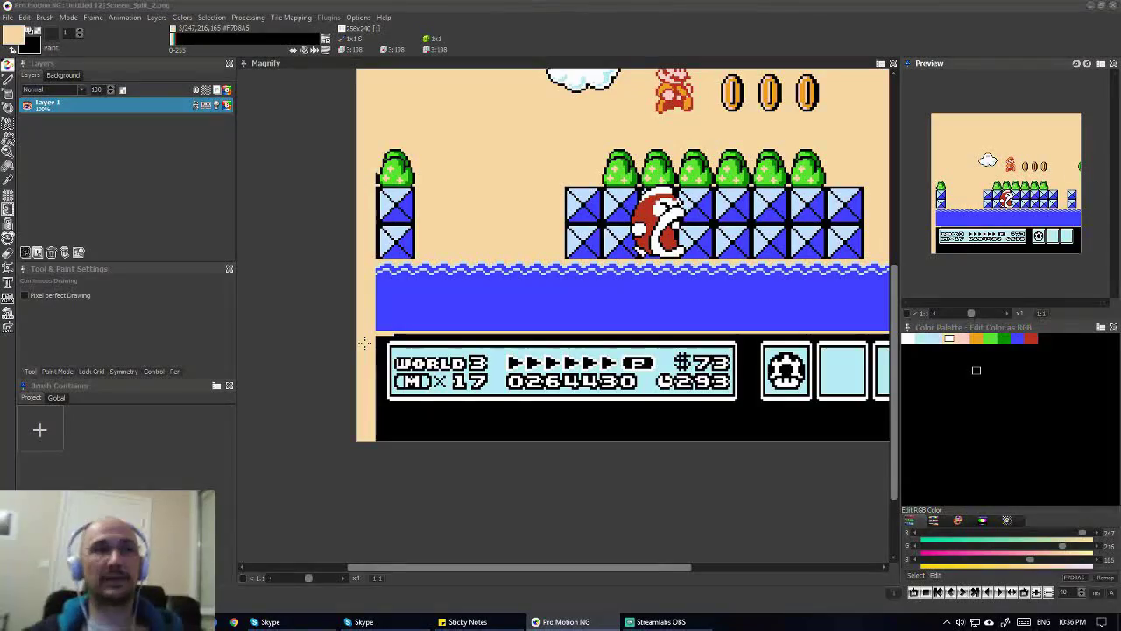
- Pan the magnified Screen_Split_2 view around the level once more
{"action": "scroll", "coordinate": [364, 343], "scroll_direction": "up", "scroll_amount": 3}
{"action": "scroll", "coordinate": [383, 325], "scroll_direction": "right", "scroll_amount": 4}
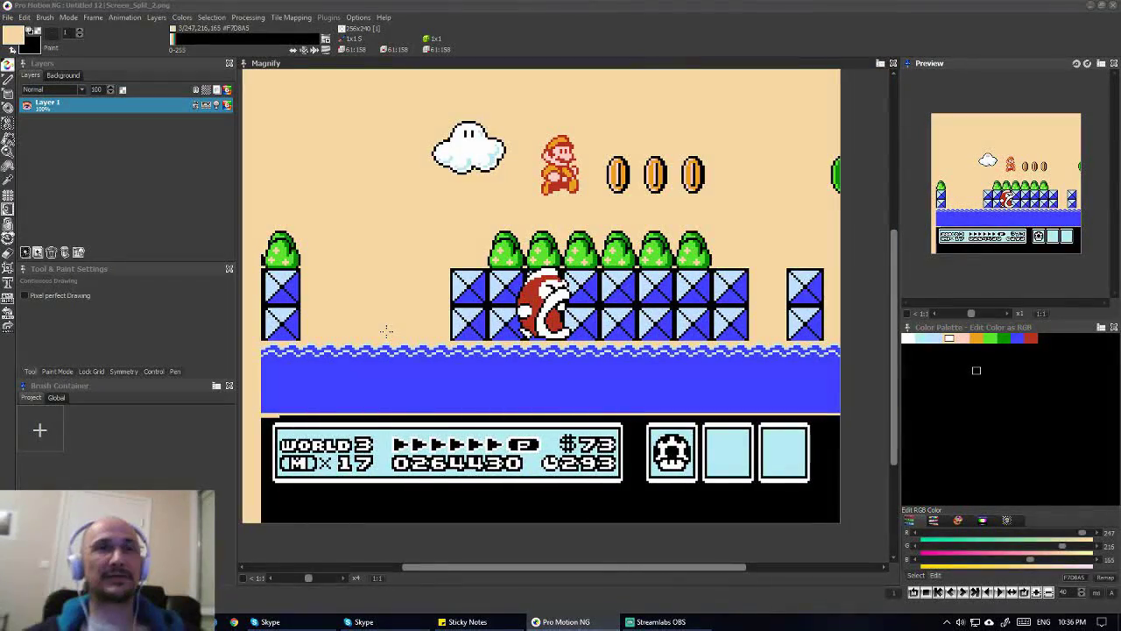
{"action": "scroll", "coordinate": [386, 330], "scroll_direction": "down", "scroll_amount": 4}
{"action": "scroll", "coordinate": [386, 331], "scroll_direction": "left", "scroll_amount": 2}
{"action": "scroll", "coordinate": [386, 330], "scroll_direction": "up", "scroll_amount": 4}
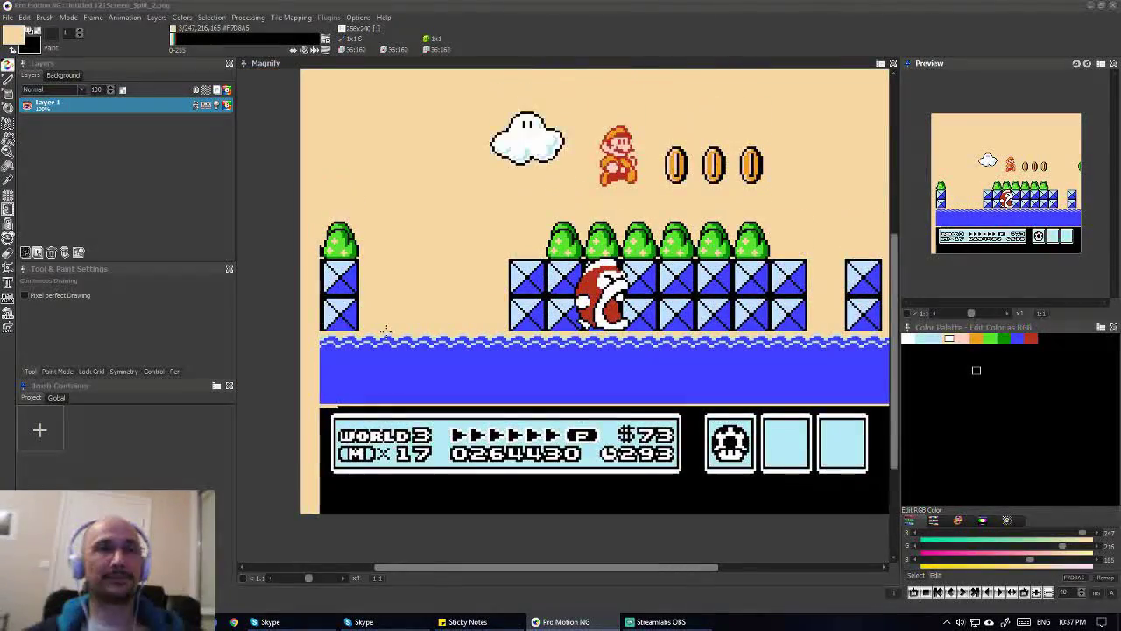
{"action": "scroll", "coordinate": [385, 329], "scroll_direction": "right", "scroll_amount": 2}
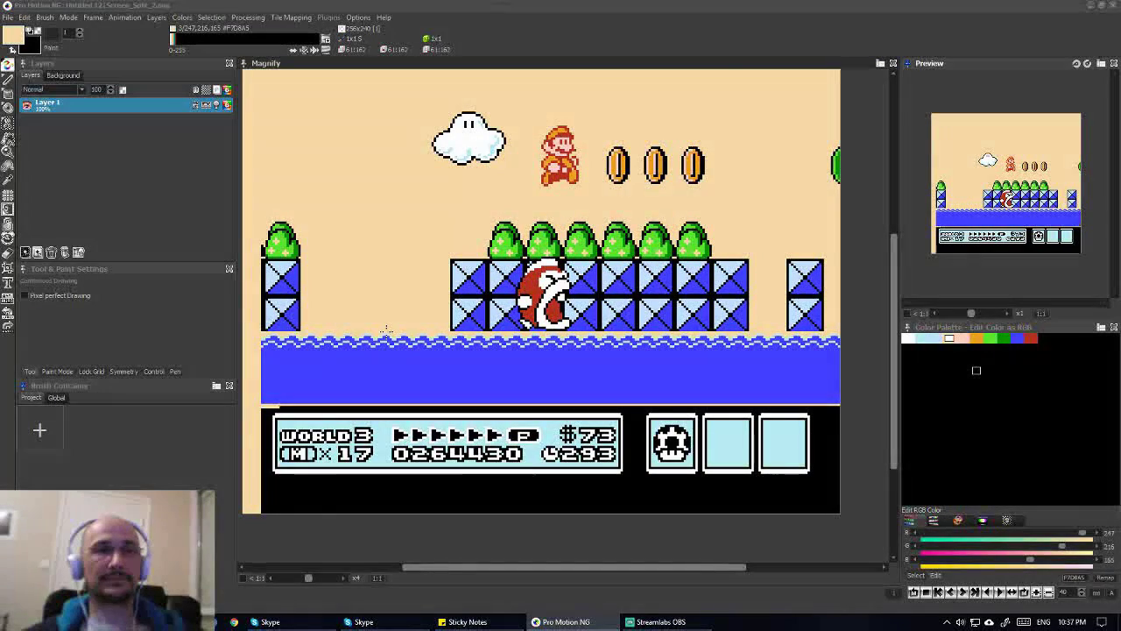
{"action": "scroll", "coordinate": [385, 330], "scroll_direction": "left", "scroll_amount": 2}
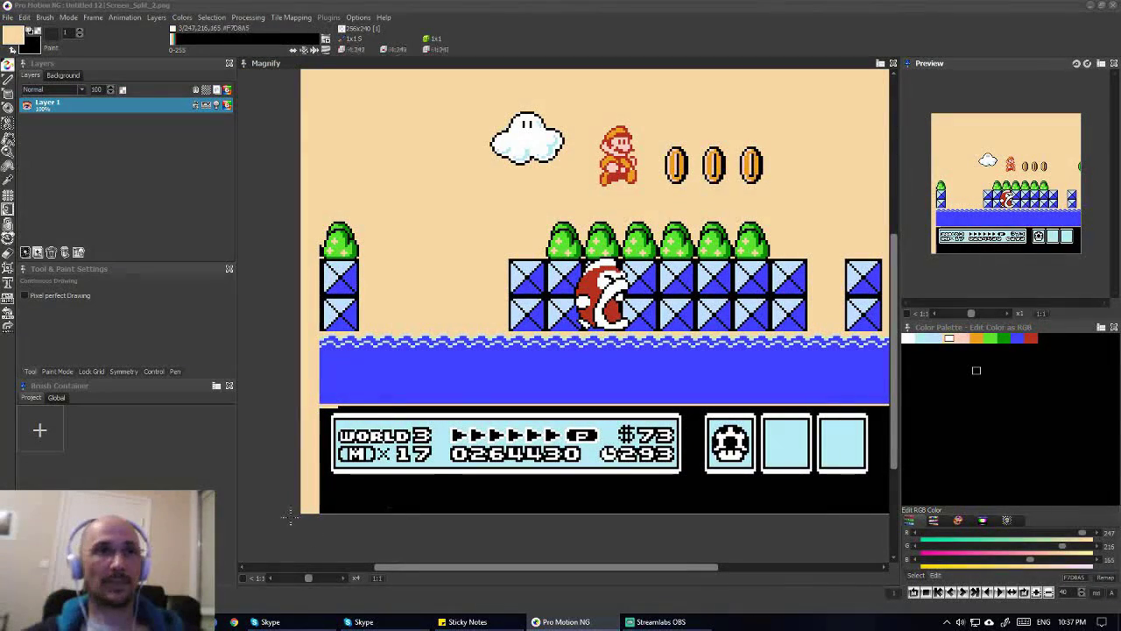
- Start a new canvas and load Screen_Split_3.png, accepting the Quantize Colors defaults
{"action": "key", "text": "ctrl+n"}
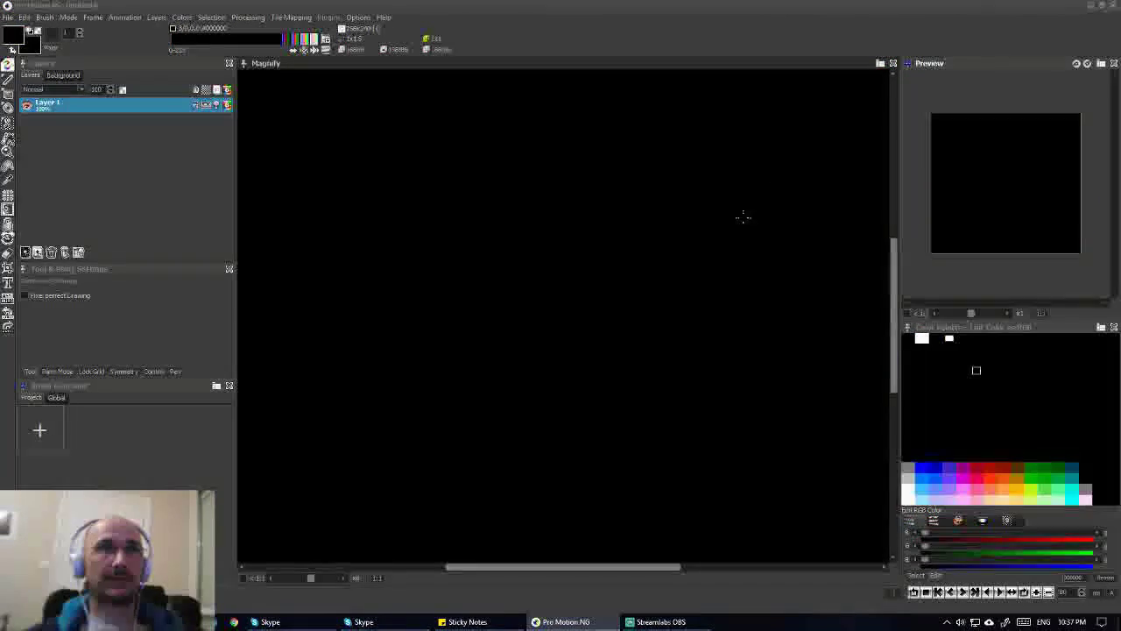
{"action": "key", "text": "alt+Tab"}
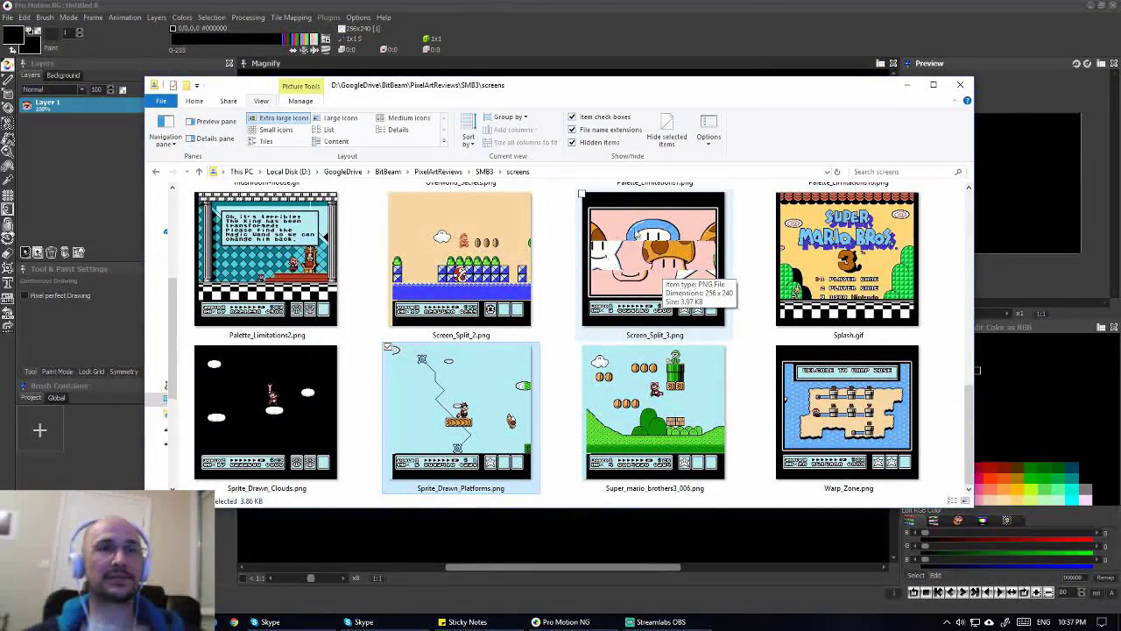
{"action": "left_click", "coordinate": [646, 271]}
{"action": "left_click_drag", "start_coordinate": [728, 562], "coordinate": [727, 531]}
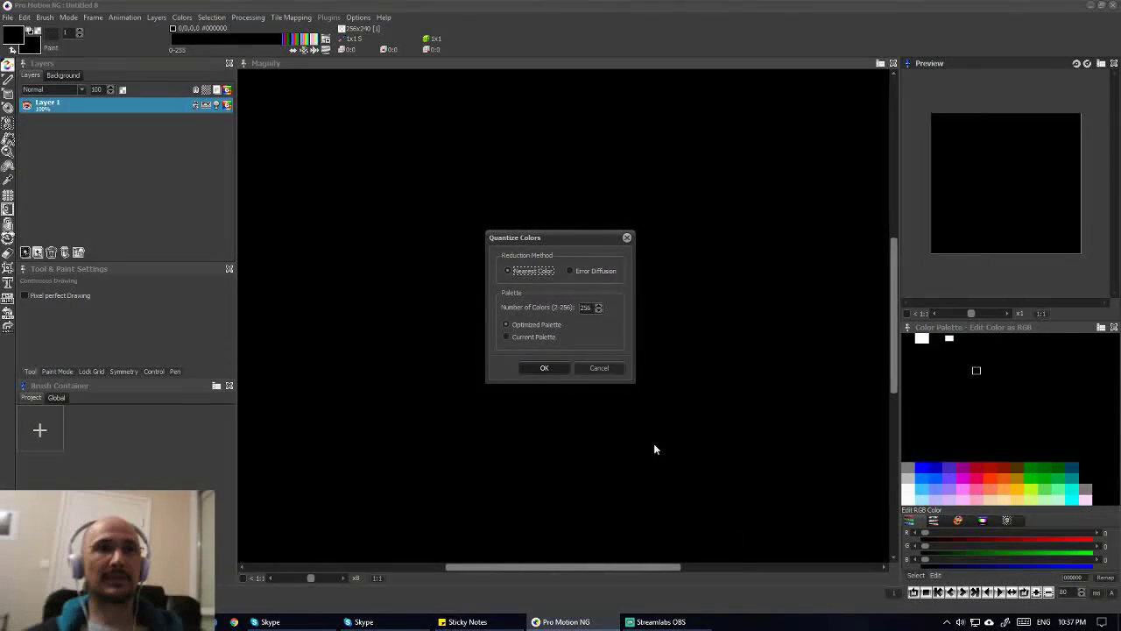
{"action": "left_click", "coordinate": [555, 370]}
- Zoom the Magnify view out to see the whole Screen_Split_3 image
{"action": "scroll", "coordinate": [583, 361], "scroll_direction": "down", "scroll_amount": 3}
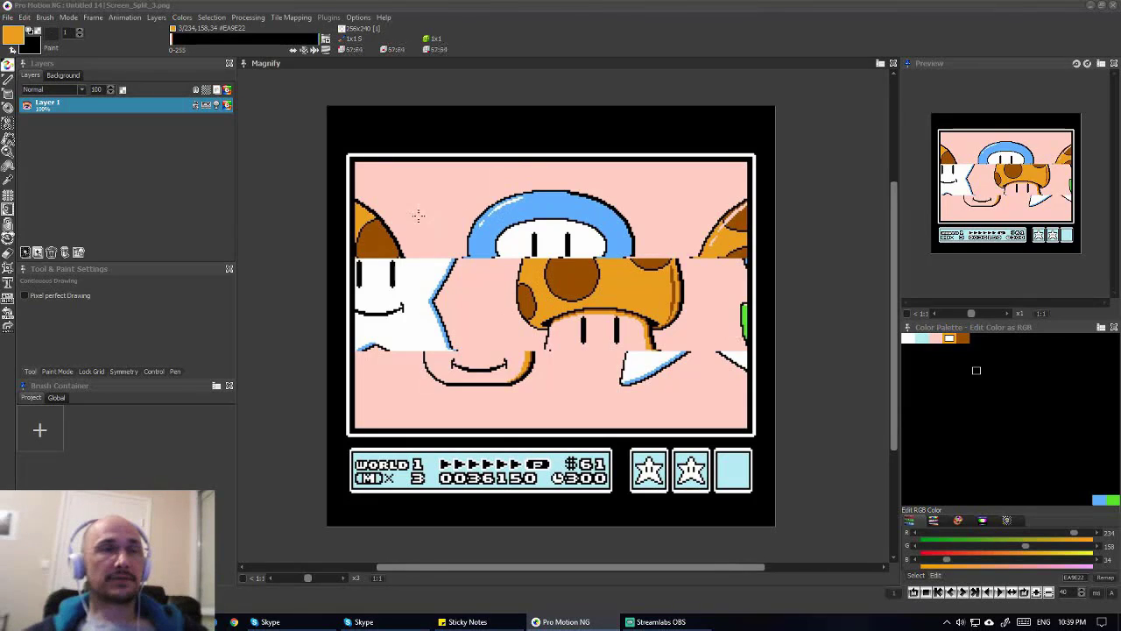
- Grab the top-left strip of the split mushroom picture as a brush
{"action": "scroll", "coordinate": [544, 300], "scroll_direction": "up", "scroll_amount": 2}
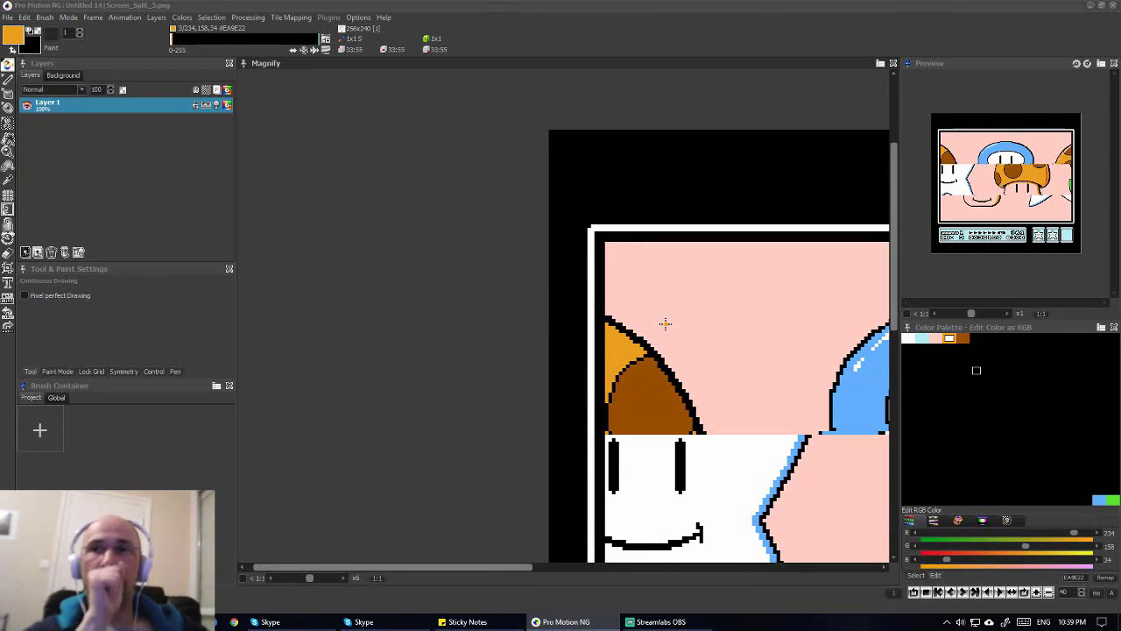
{"action": "key", "text": "b"}
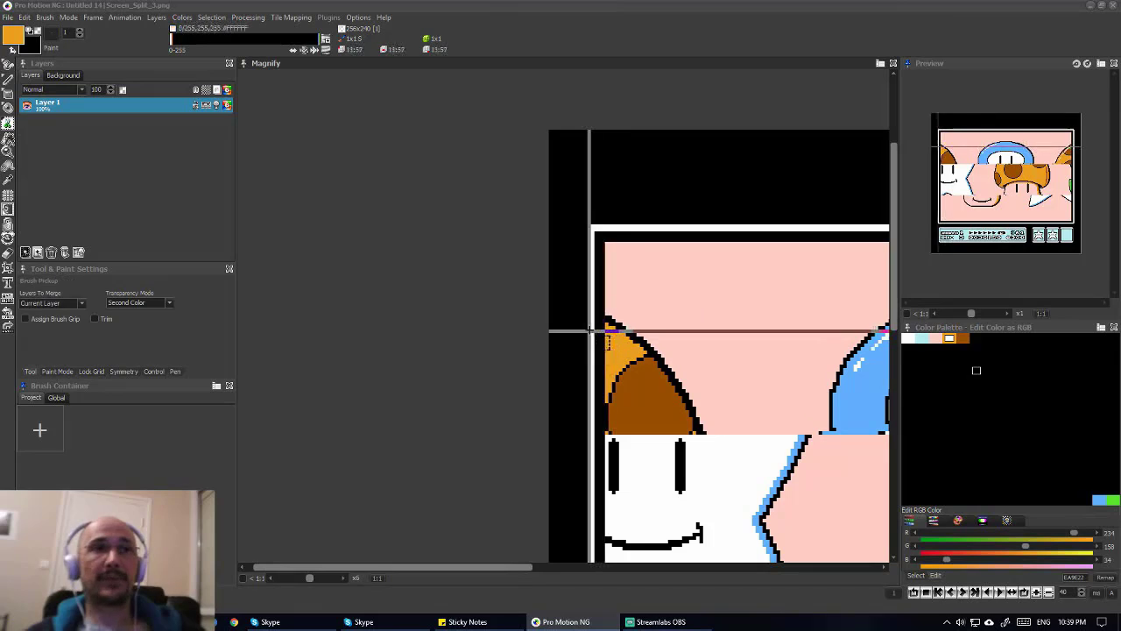
{"action": "left_click_drag", "start_coordinate": [584, 300], "coordinate": [603, 433]}
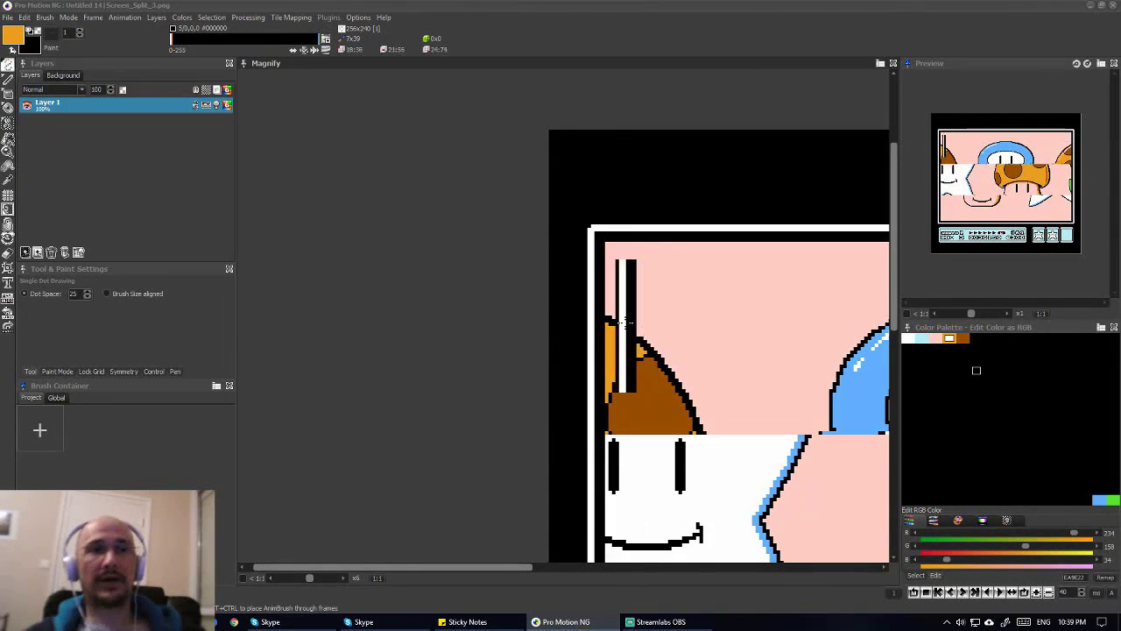
- Pan around the magnified mushroom scene and return to Brush Pickup
{"action": "scroll", "coordinate": [618, 346], "scroll_direction": "down", "scroll_amount": 2}
{"action": "scroll", "coordinate": [618, 346], "scroll_direction": "right", "scroll_amount": 5}
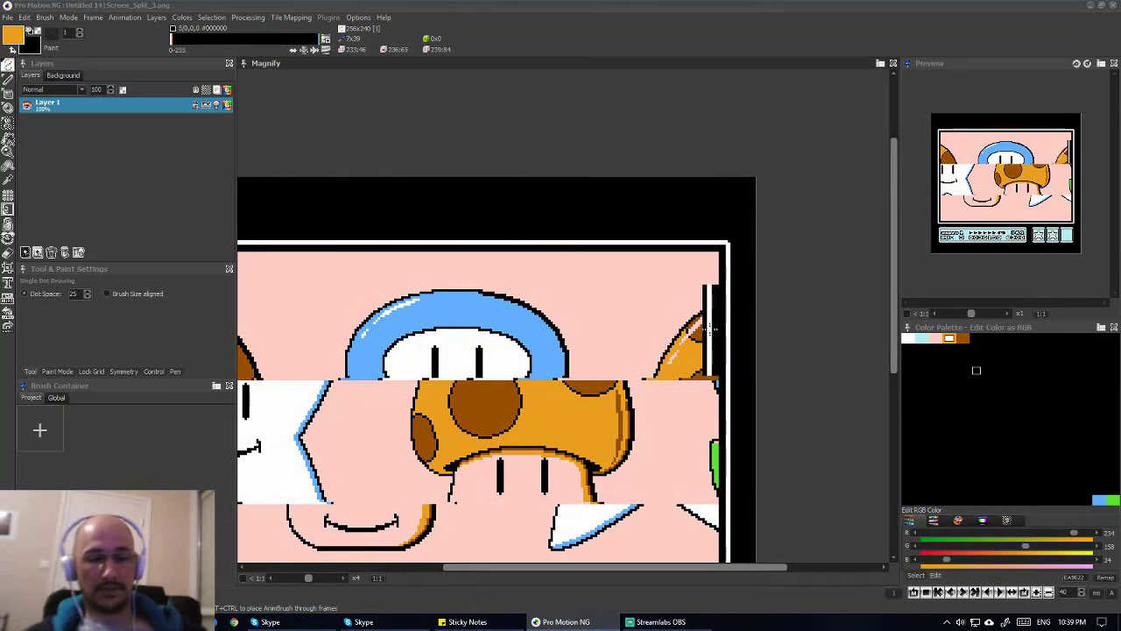
{"action": "scroll", "coordinate": [644, 340], "scroll_direction": "left", "scroll_amount": 3}
{"action": "scroll", "coordinate": [645, 340], "scroll_direction": "left", "scroll_amount": 1}
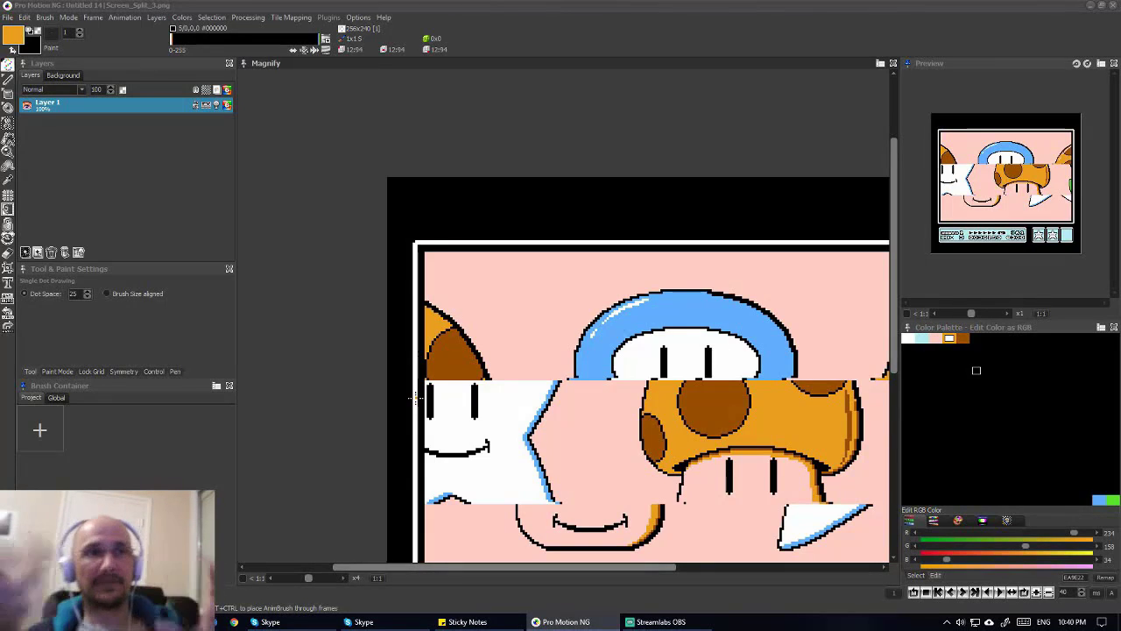
{"action": "scroll", "coordinate": [394, 384], "scroll_direction": "down", "scroll_amount": 2}
{"action": "scroll", "coordinate": [399, 358], "scroll_direction": "right", "scroll_amount": 3}
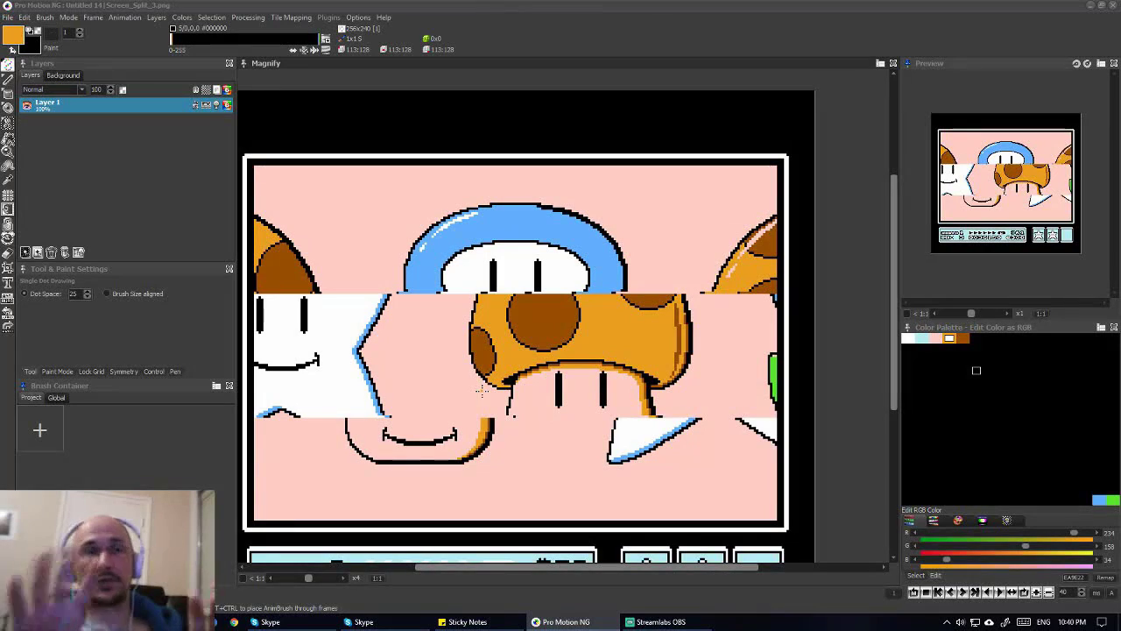
{"action": "scroll", "coordinate": [481, 390], "scroll_direction": "left", "scroll_amount": 1}
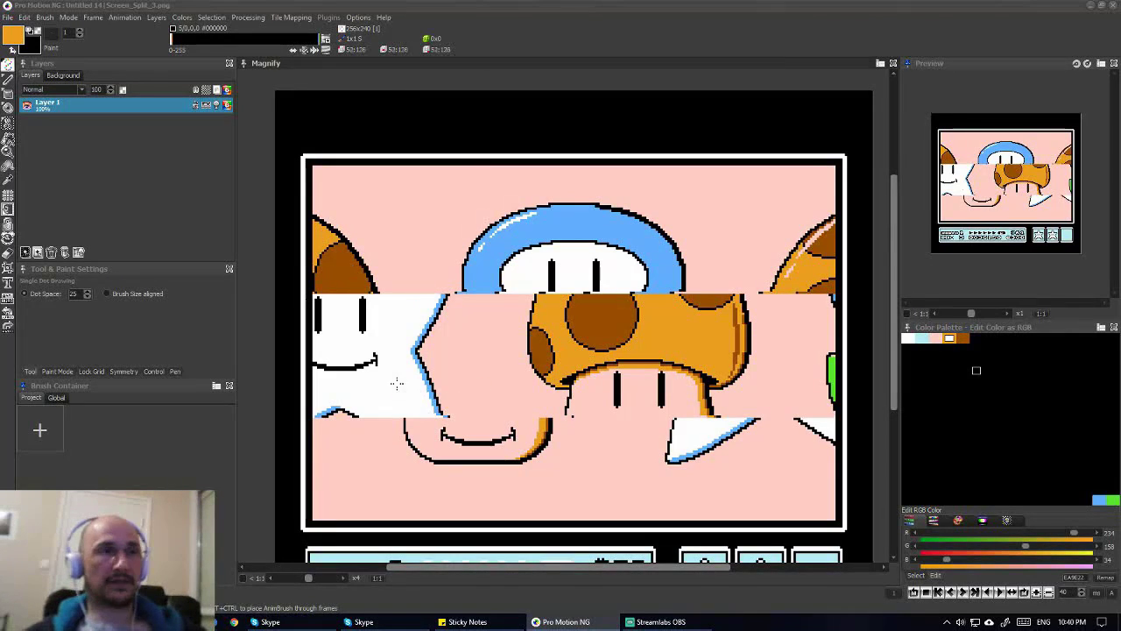
{"action": "key", "text": "b"}
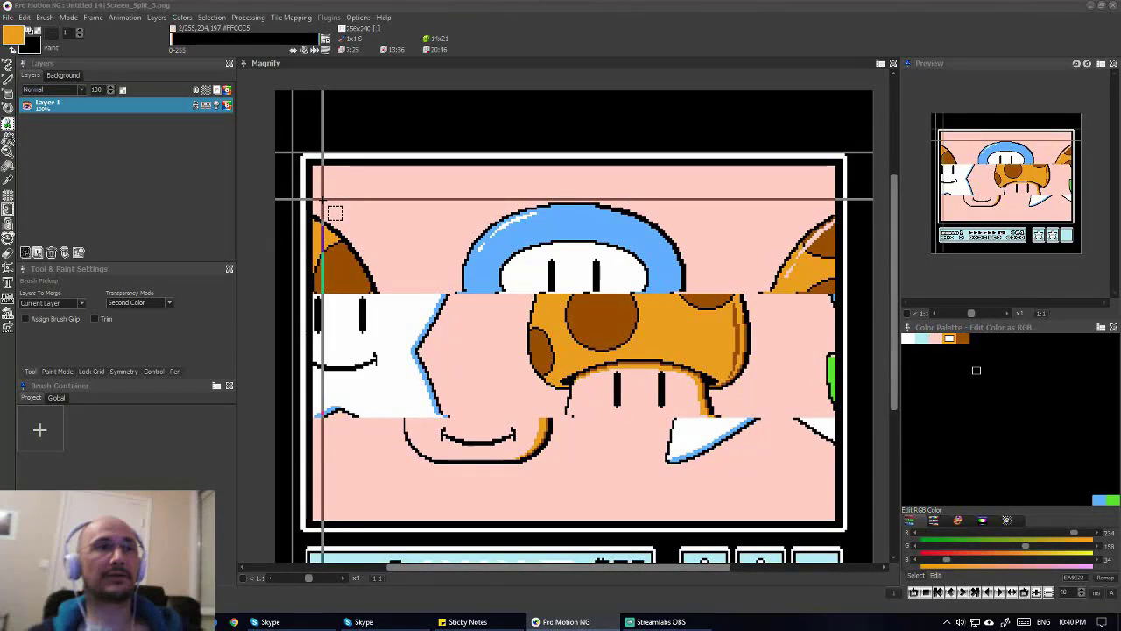
- Grab the border corner, then a tall vertical strip as brushes, and reset to the 1x1 brush
{"action": "left_click_drag", "start_coordinate": [323, 200], "coordinate": [302, 154]}
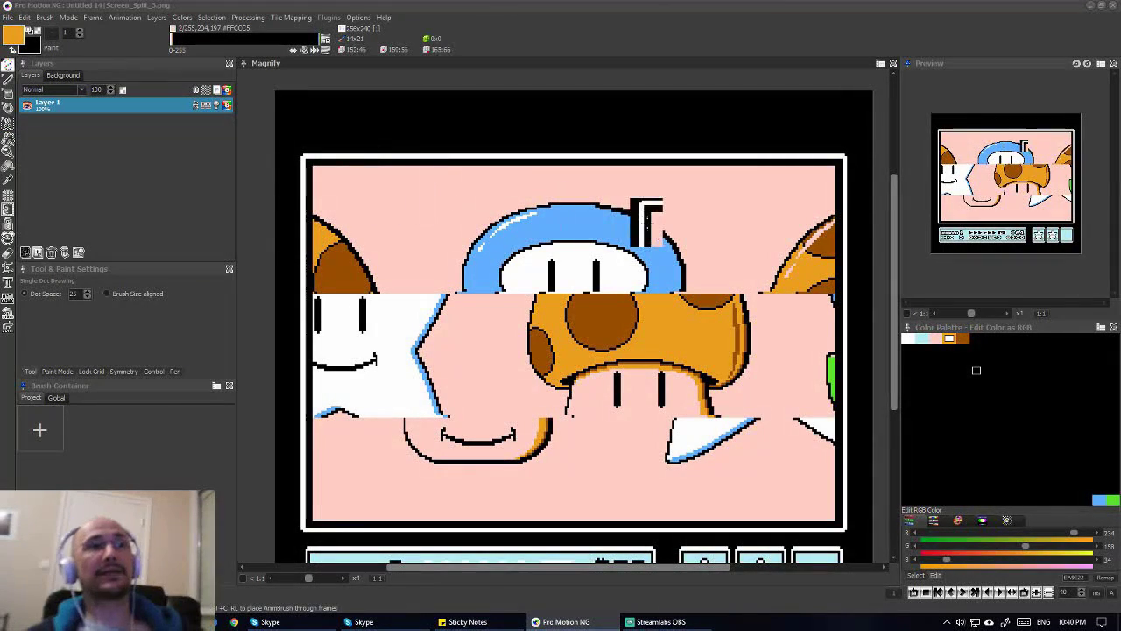
{"action": "key", "text": "b"}
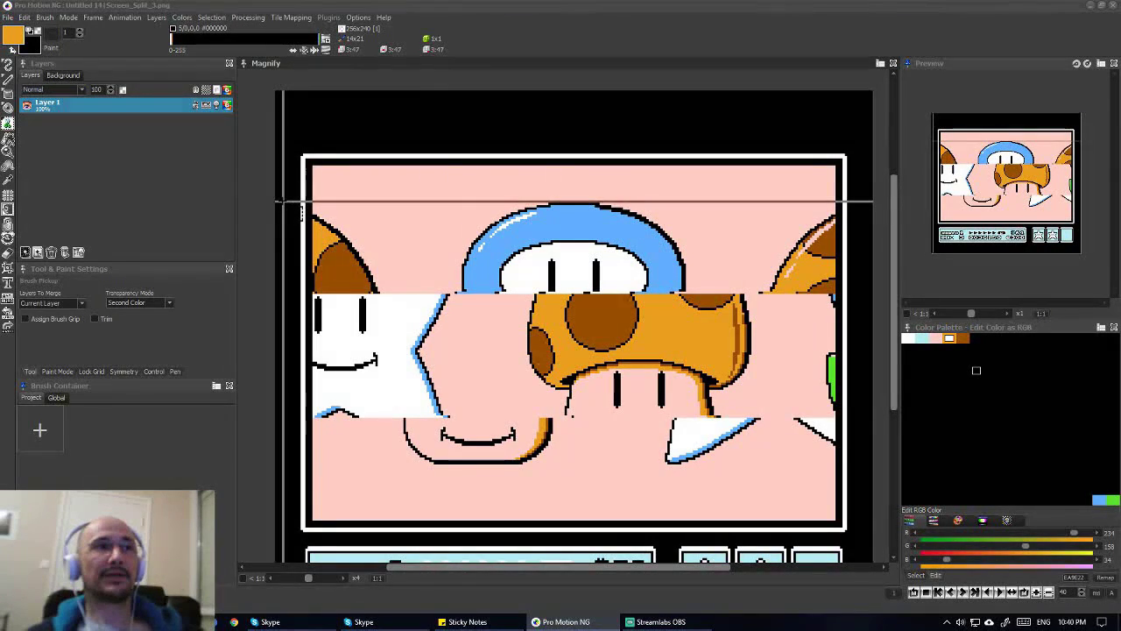
{"action": "mouse_move", "coordinate": [282, 202]}
{"action": "left_mouse_down"}
{"action": "mouse_move", "coordinate": [307, 204]}
{"action": "mouse_move", "coordinate": [323, 479]}
{"action": "left_mouse_up"}
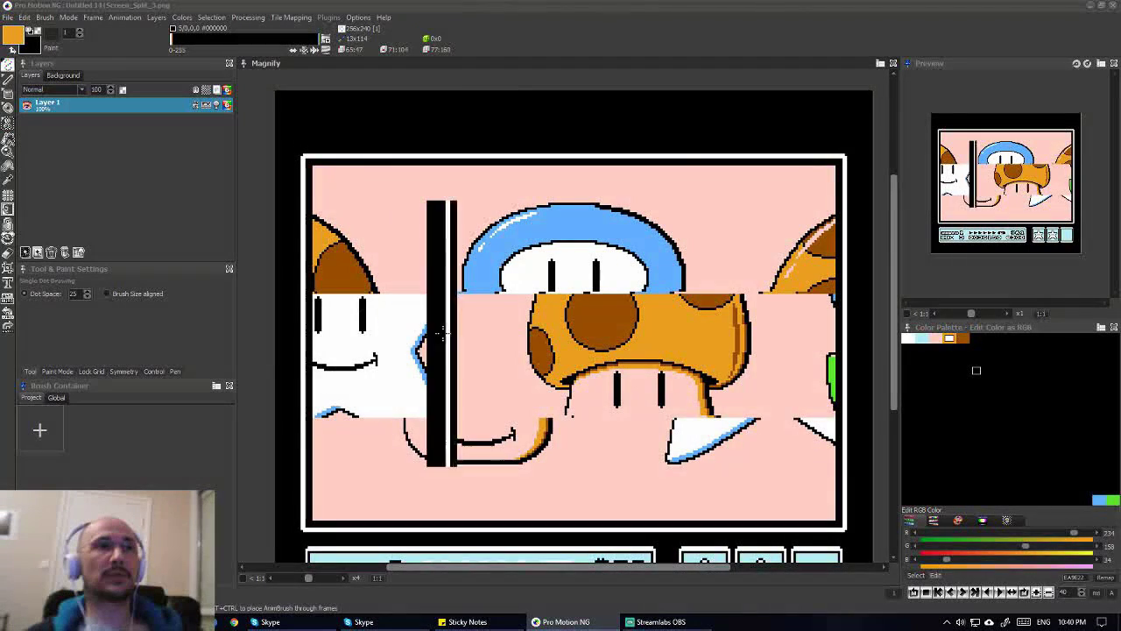
{"action": "key", "text": "period"}
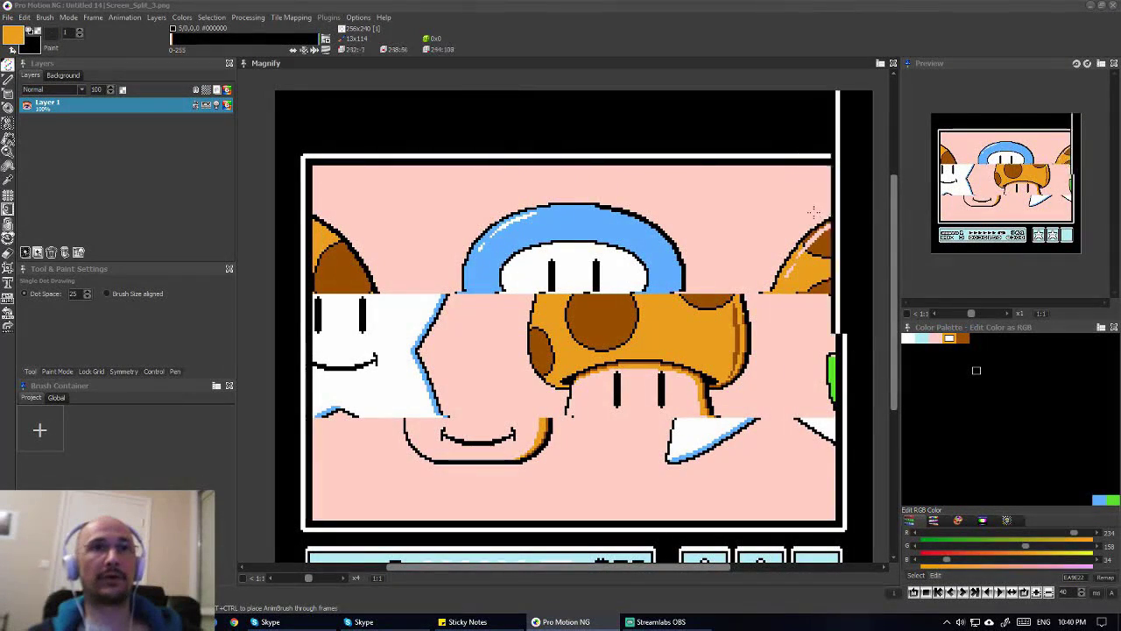
{"action": "key", "text": "period"}
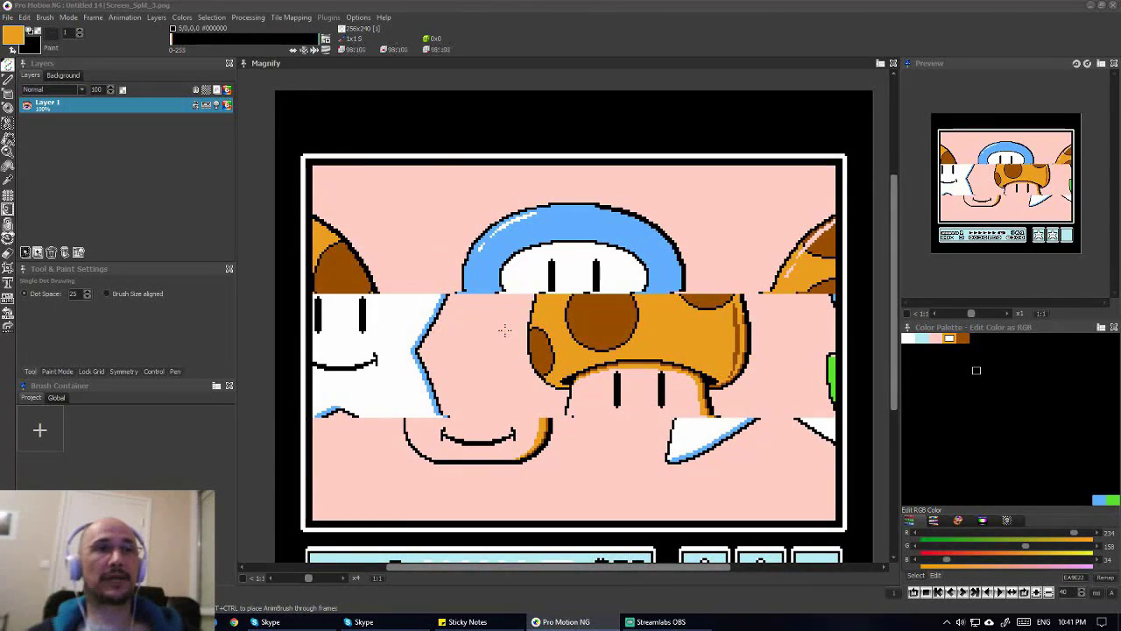
{"action": "scroll", "coordinate": [505, 329], "scroll_direction": "up", "scroll_amount": 1}
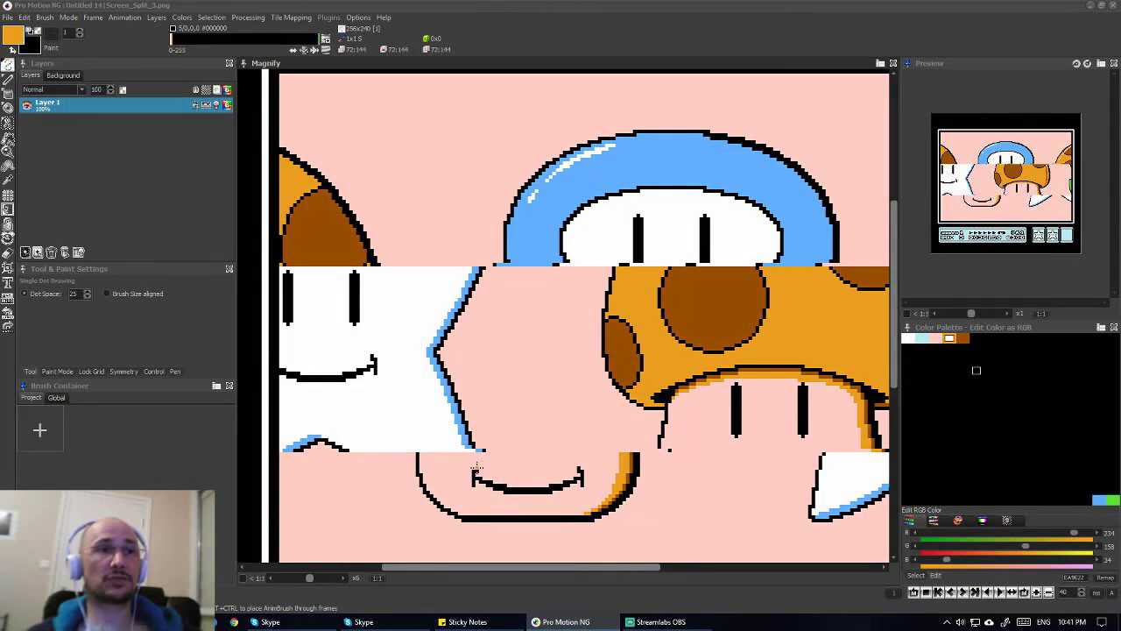
{"action": "scroll", "coordinate": [492, 471], "scroll_direction": "down", "scroll_amount": 1}
{"action": "scroll", "coordinate": [700, 491], "scroll_direction": "down", "scroll_amount": 3}
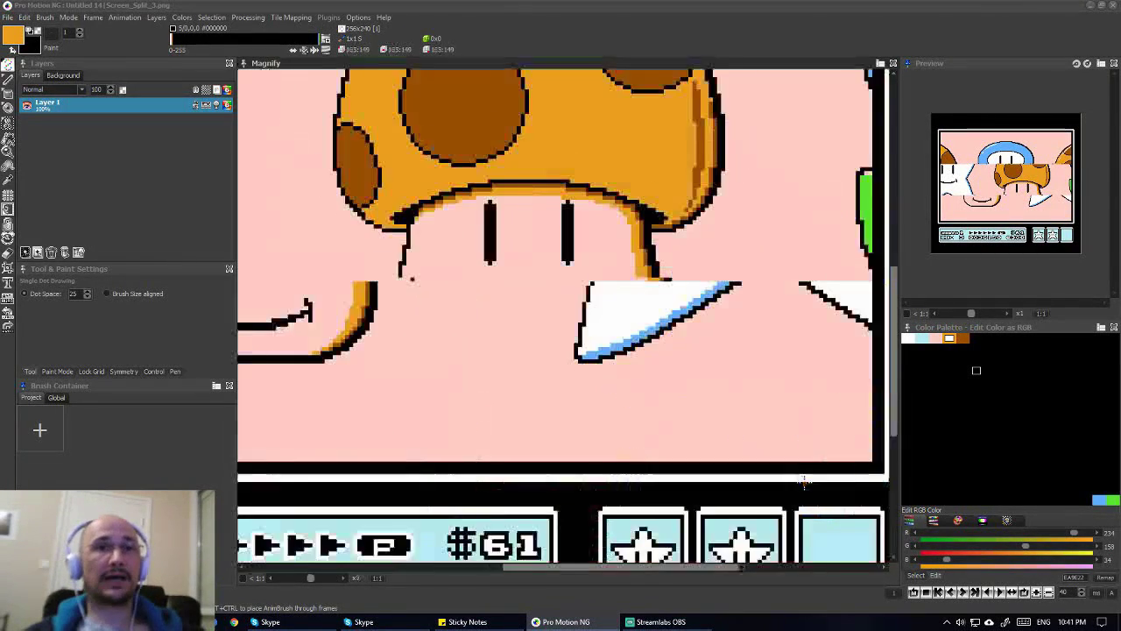
{"action": "scroll", "coordinate": [683, 436], "scroll_direction": "up", "scroll_amount": 1}
{"action": "scroll", "coordinate": [683, 436], "scroll_direction": "down", "scroll_amount": 1}
{"action": "scroll", "coordinate": [513, 401], "scroll_direction": "down", "scroll_amount": 1}
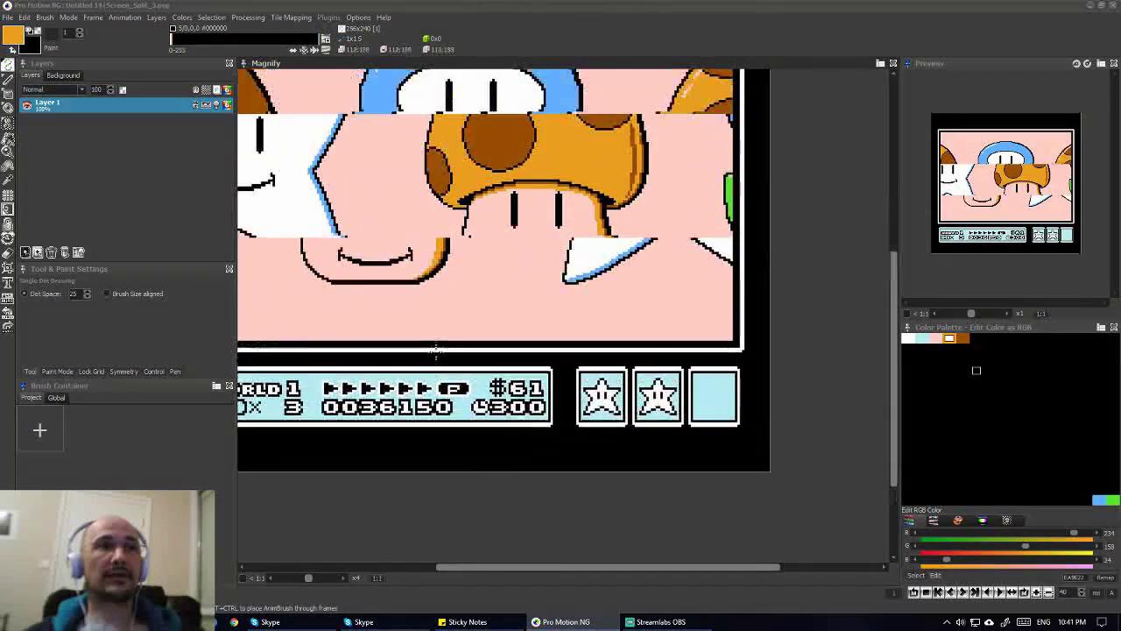
{"action": "scroll", "coordinate": [431, 324], "scroll_direction": "up", "scroll_amount": 1}
{"action": "scroll", "coordinate": [431, 324], "scroll_direction": "up", "scroll_amount": 1}
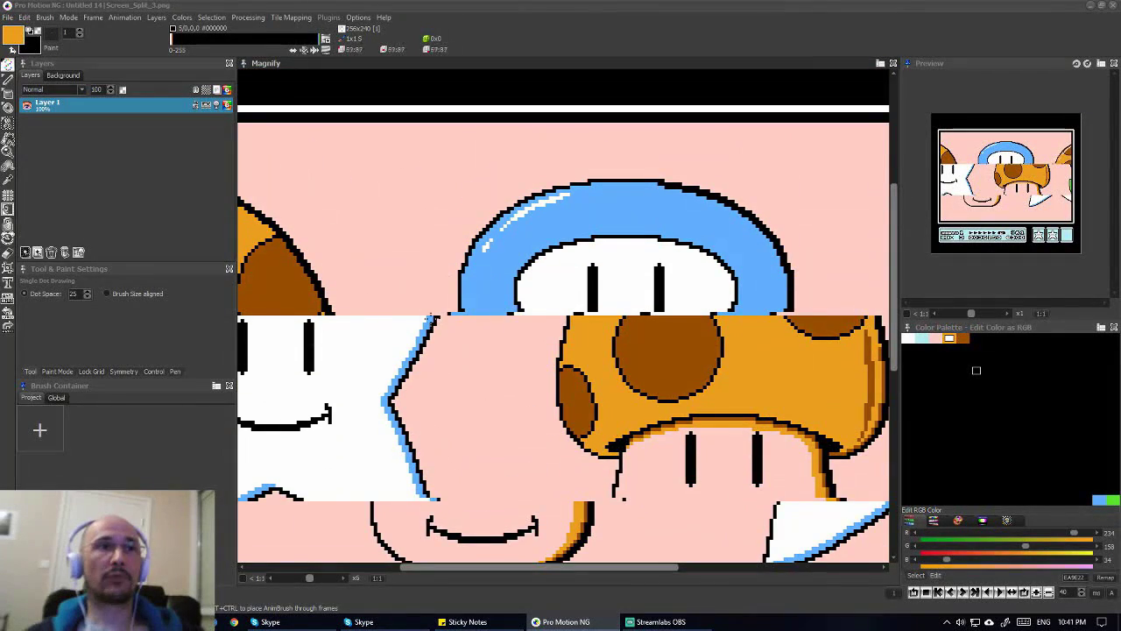
{"action": "scroll", "coordinate": [452, 319], "scroll_direction": "up", "scroll_amount": 1}
{"action": "scroll", "coordinate": [456, 317], "scroll_direction": "up", "scroll_amount": 1}
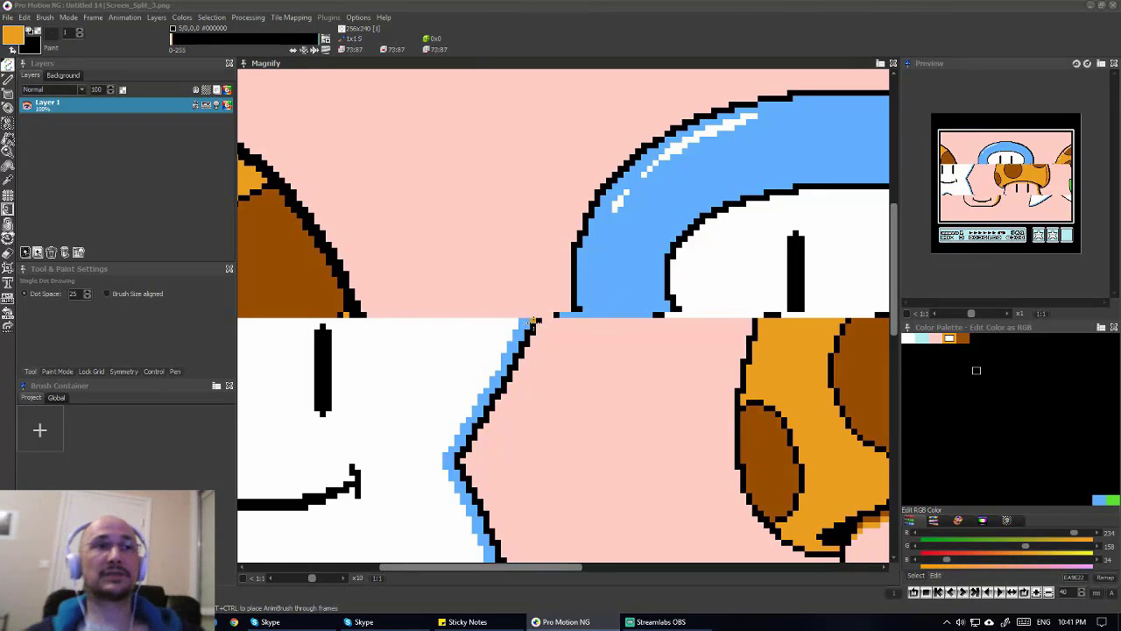
{"action": "scroll", "coordinate": [574, 321], "scroll_direction": "up", "scroll_amount": 4}
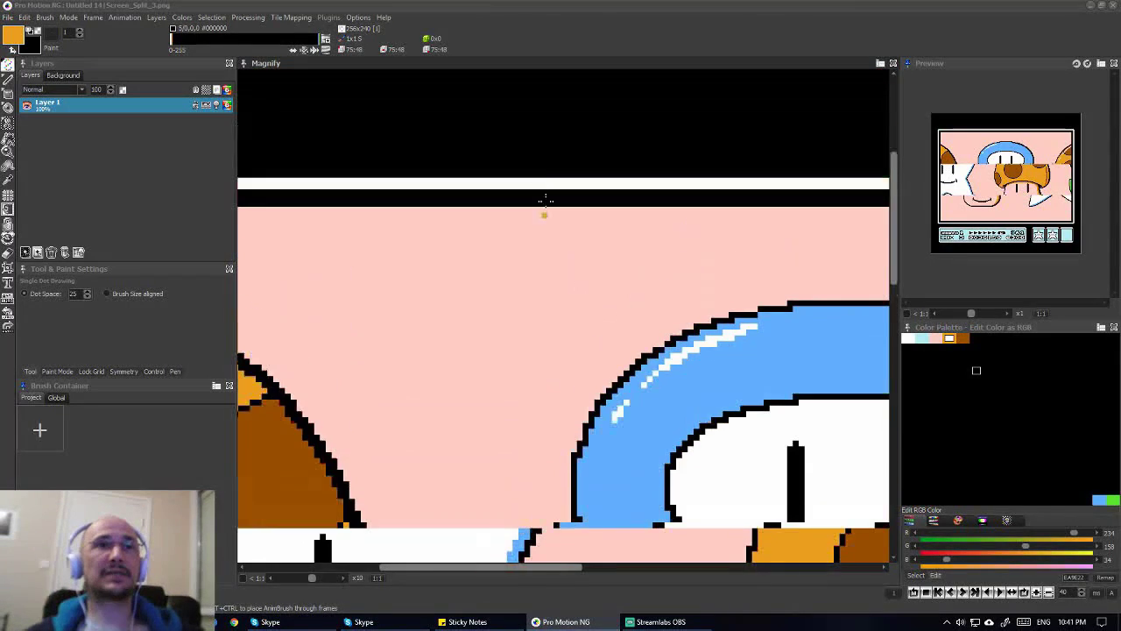
{"action": "scroll", "coordinate": [533, 205], "scroll_direction": "down", "scroll_amount": 4}
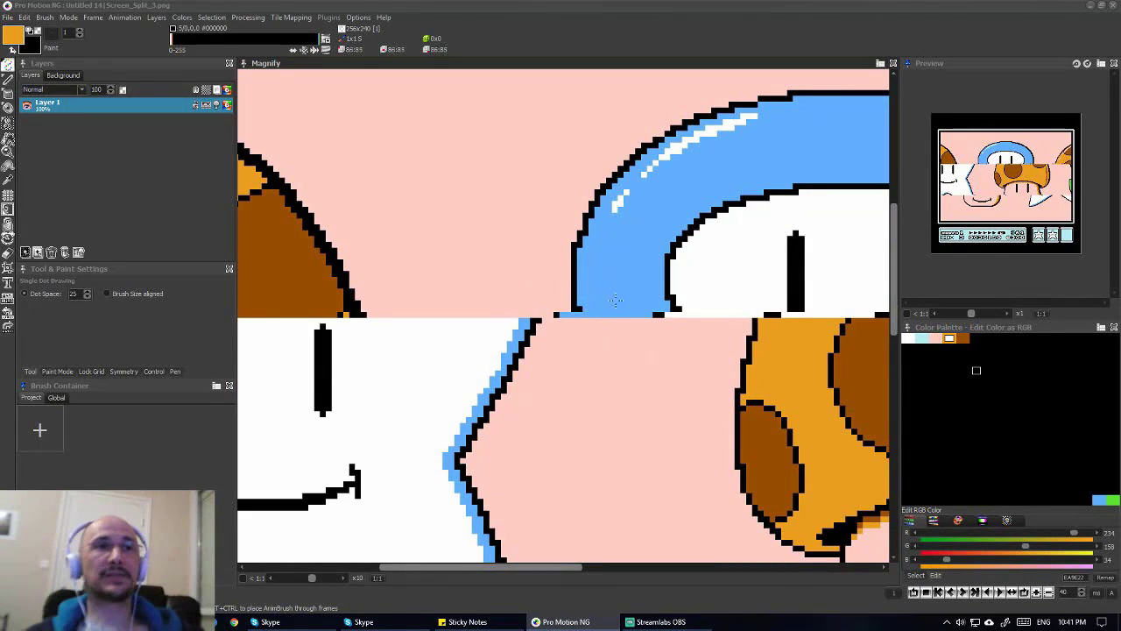
{"action": "scroll", "coordinate": [604, 315], "scroll_direction": "right", "scroll_amount": 8}
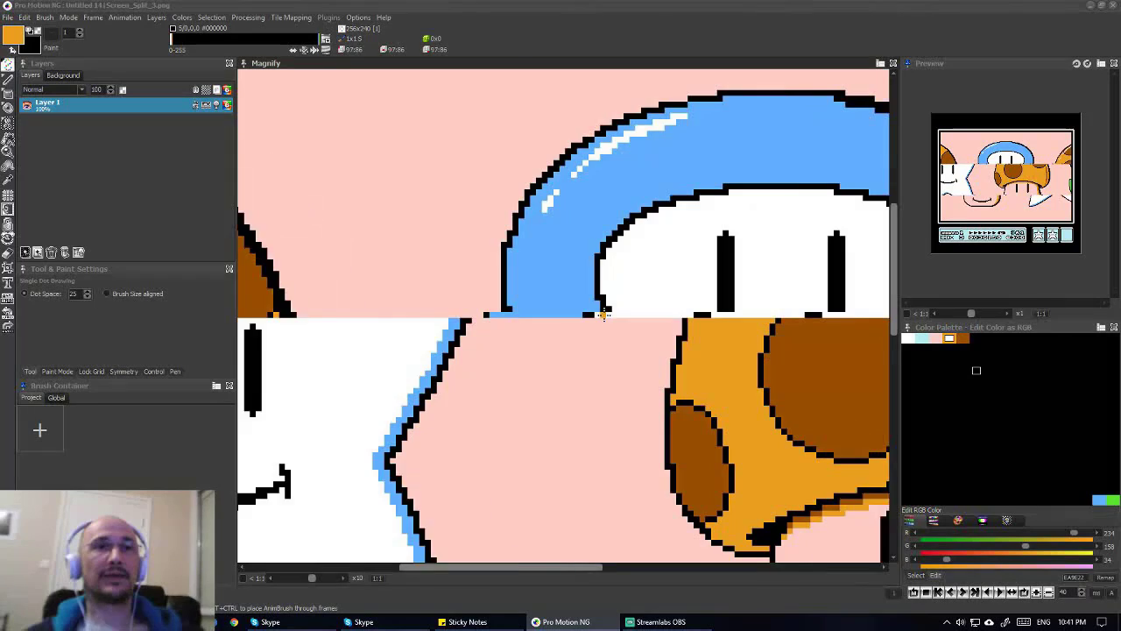
{"action": "scroll", "coordinate": [600, 315], "scroll_direction": "down", "scroll_amount": 5}
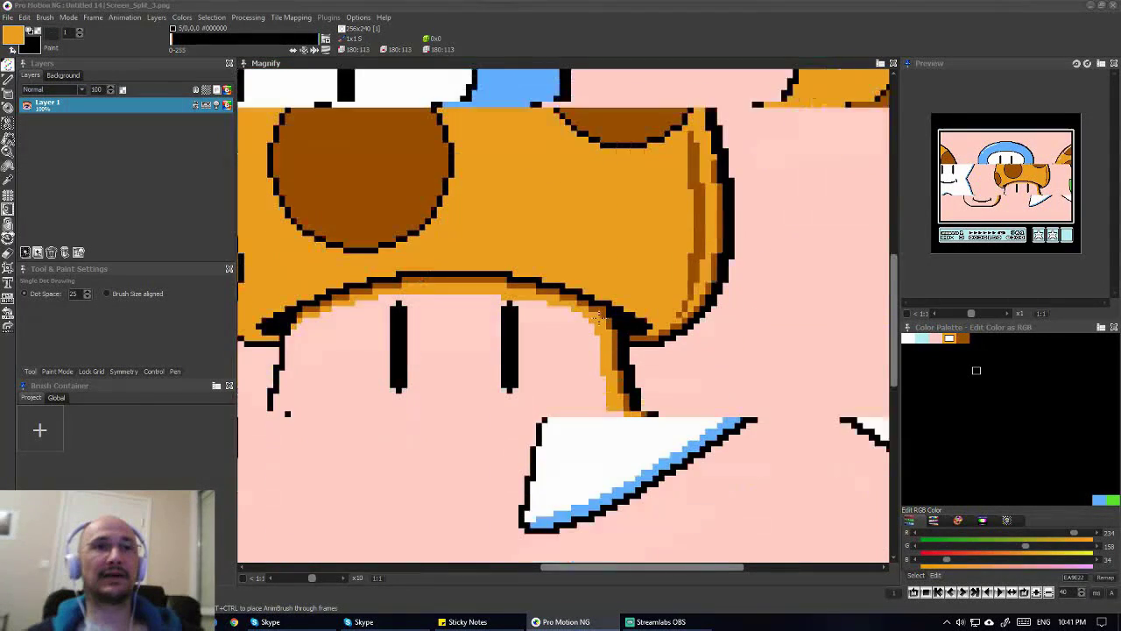
{"action": "scroll", "coordinate": [526, 358], "scroll_direction": "left", "scroll_amount": 3}
{"action": "scroll", "coordinate": [526, 358], "scroll_direction": "left", "scroll_amount": 8}
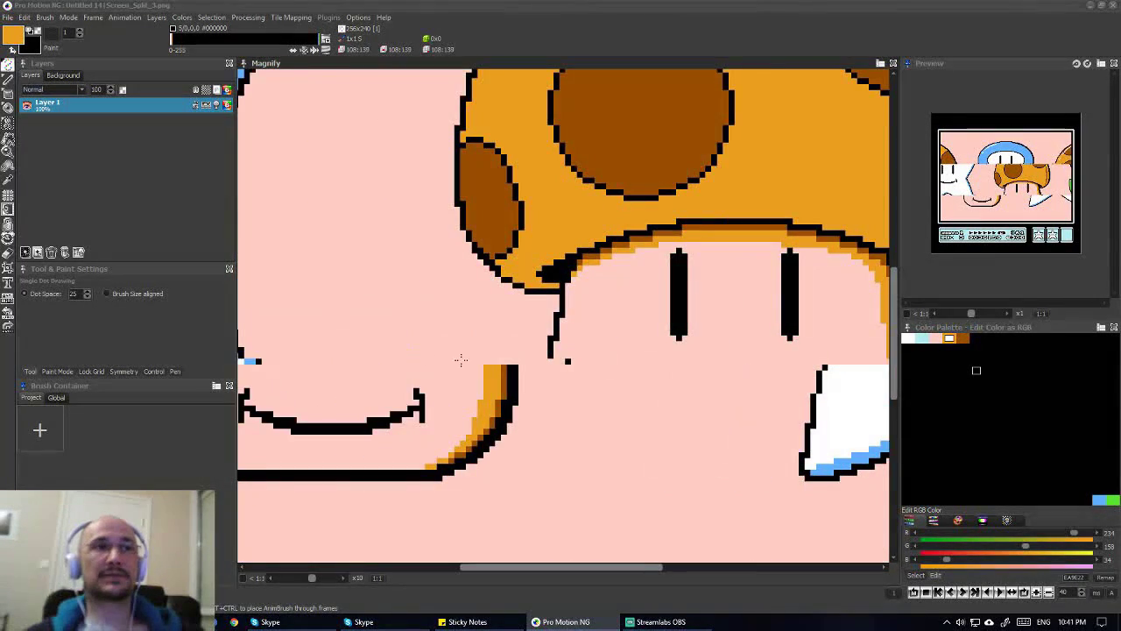
{"action": "scroll", "coordinate": [447, 368], "scroll_direction": "down", "scroll_amount": 1}
{"action": "scroll", "coordinate": [433, 378], "scroll_direction": "down", "scroll_amount": 3}
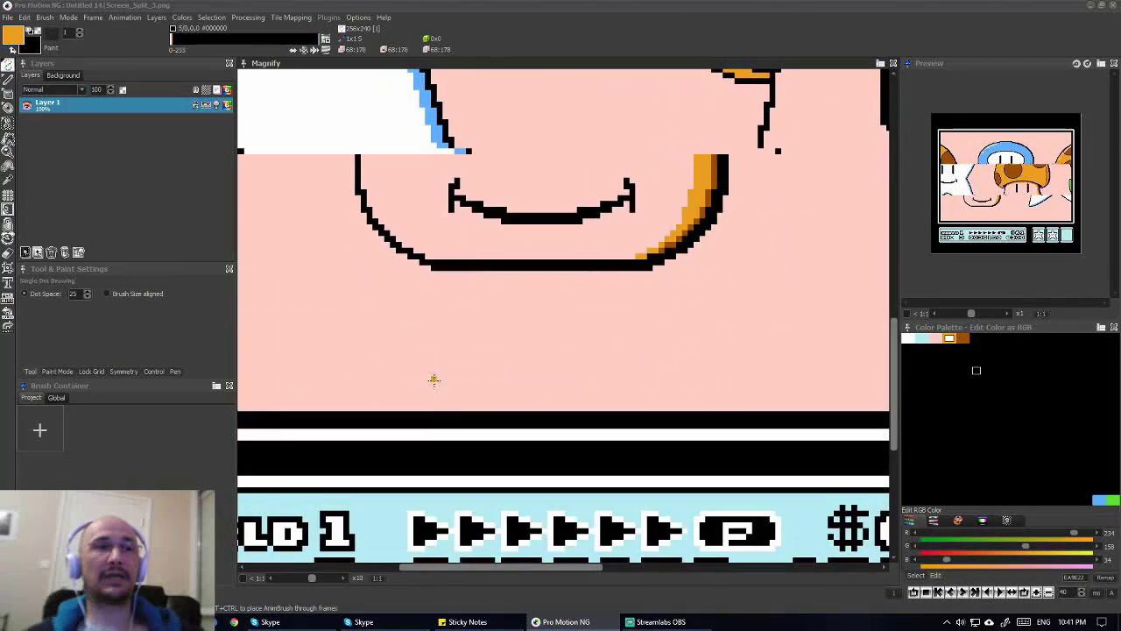
{"action": "scroll", "coordinate": [455, 425], "scroll_direction": "up", "scroll_amount": 1}
{"action": "scroll", "coordinate": [456, 426], "scroll_direction": "down", "scroll_amount": 4}
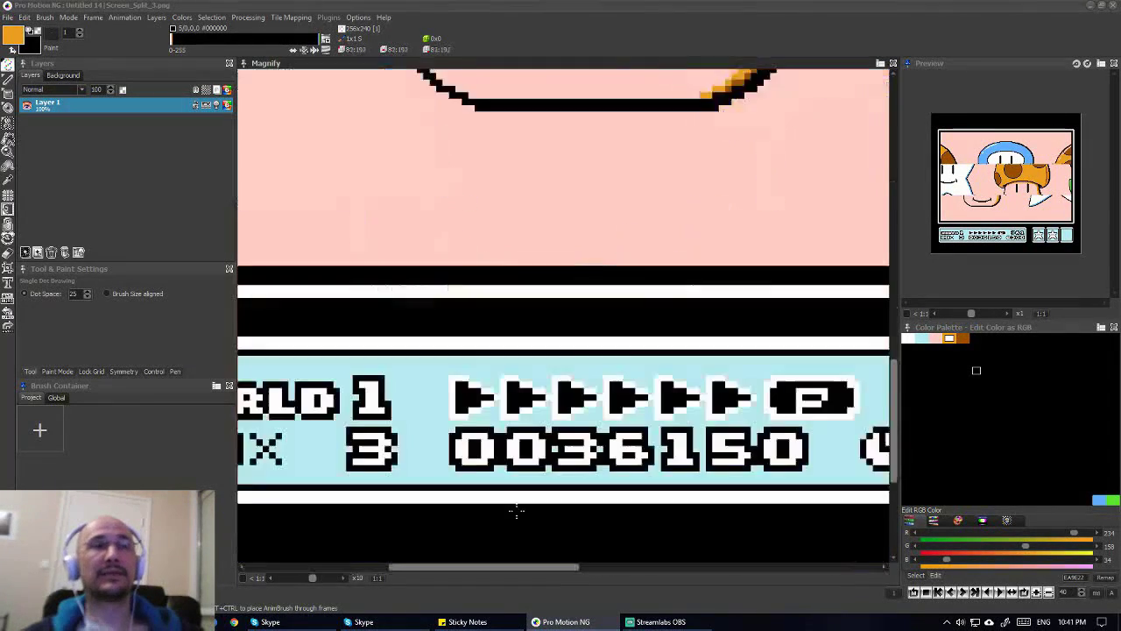
{"action": "scroll", "coordinate": [566, 233], "scroll_direction": "down", "scroll_amount": 2}
{"action": "scroll", "coordinate": [566, 232], "scroll_direction": "up", "scroll_amount": 2}
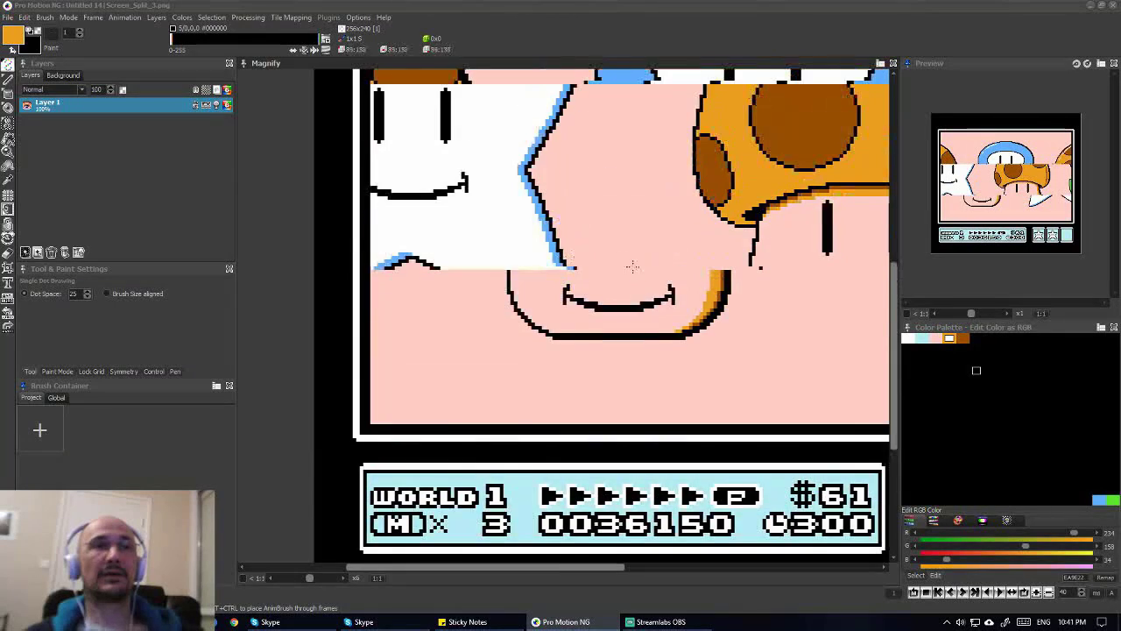
{"action": "scroll", "coordinate": [555, 320], "scroll_direction": "up", "scroll_amount": 1}
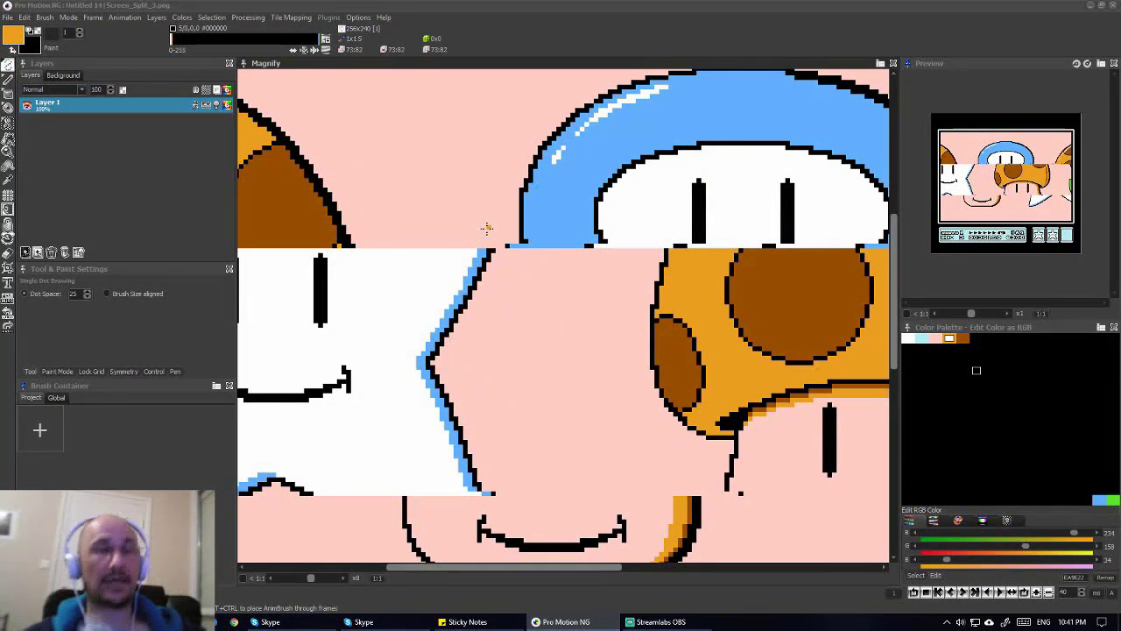
- Sample the pink background and draw test lines along the split seam rows
{"action": "left_click", "coordinate": [479, 226]}
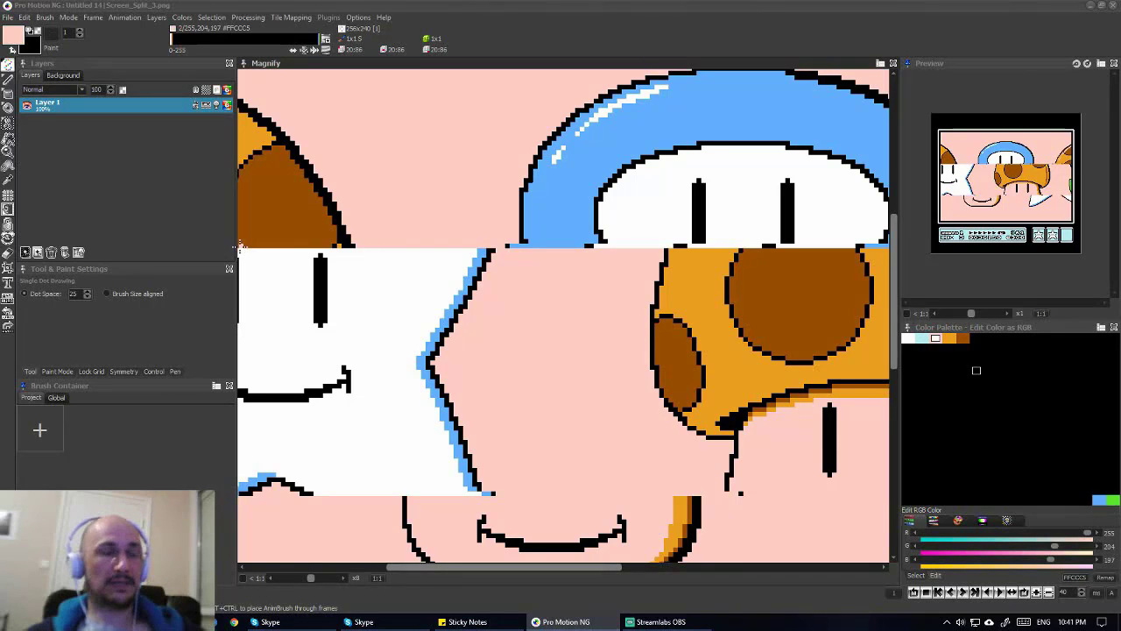
{"action": "key", "text": "l"}
{"action": "left_click_drag", "start_coordinate": [241, 246], "coordinate": [888, 246]}
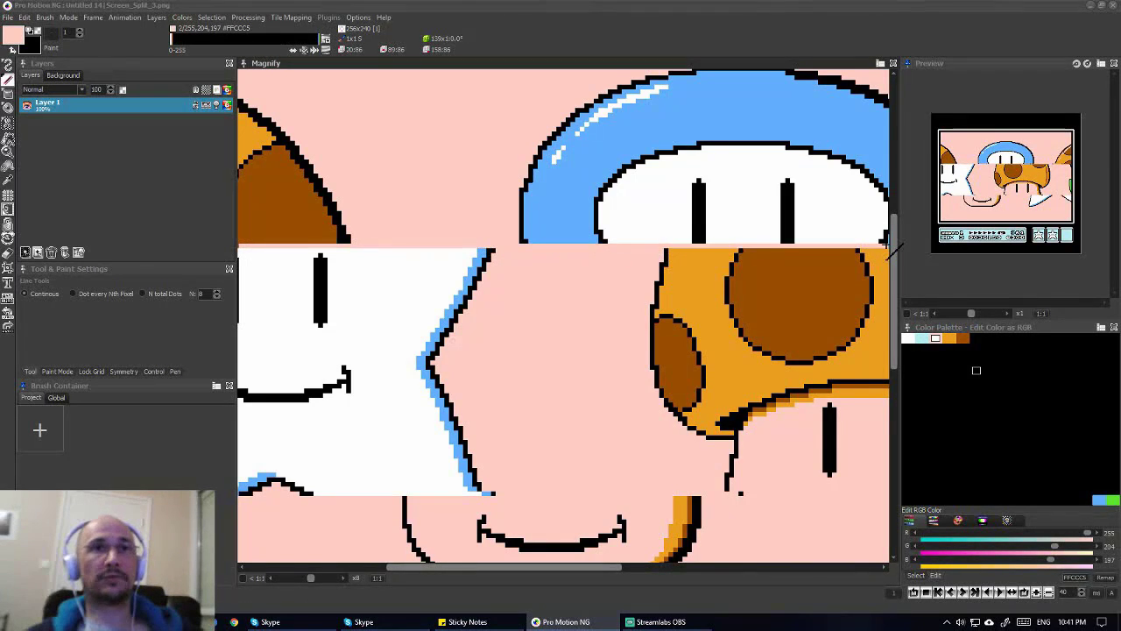
{"action": "scroll", "coordinate": [692, 298], "scroll_direction": "down", "scroll_amount": 1}
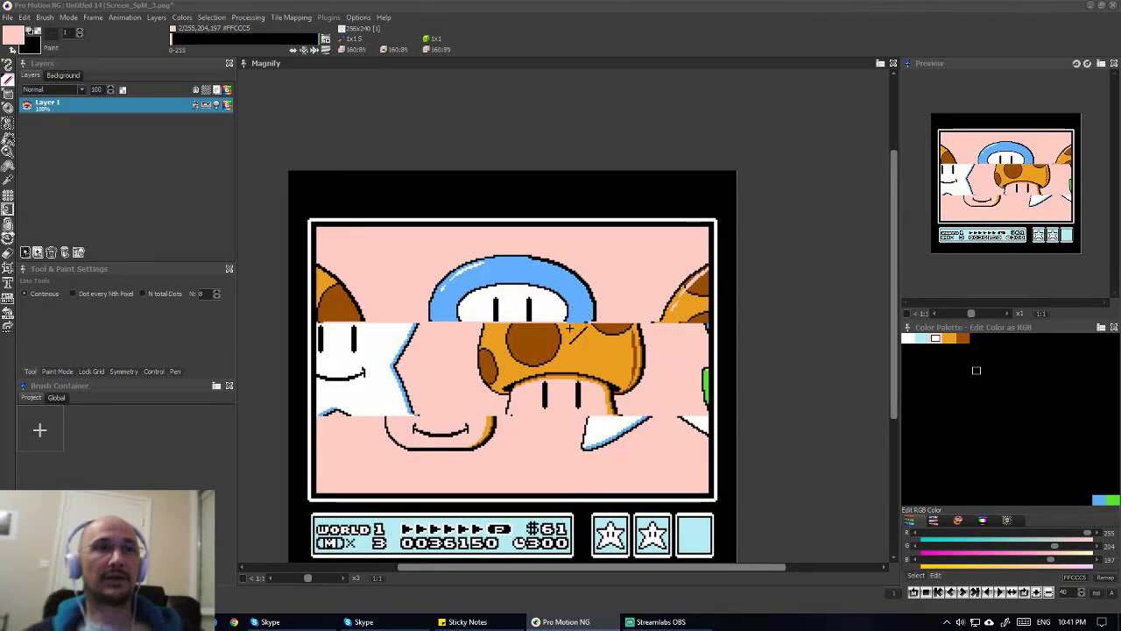
{"action": "scroll", "coordinate": [570, 317], "scroll_direction": "up", "scroll_amount": 2}
{"action": "mouse_move", "coordinate": [561, 312]}
{"action": "left_mouse_down"}
{"action": "mouse_move", "coordinate": [807, 316]}
{"action": "mouse_move", "coordinate": [798, 317]}
{"action": "left_mouse_up"}
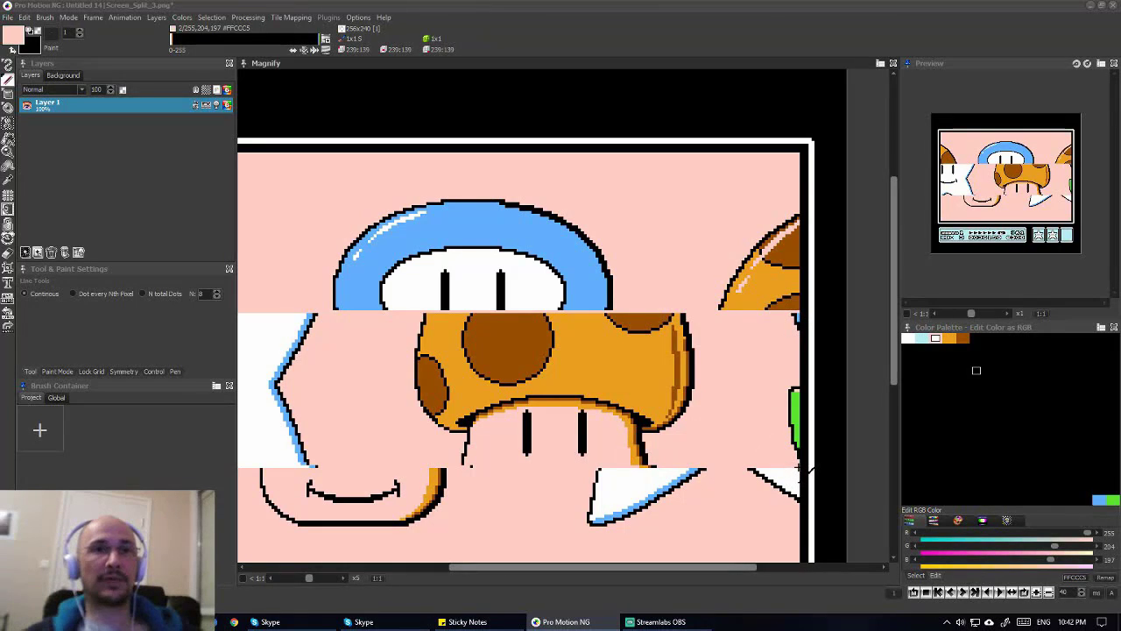
{"action": "left_click_drag", "start_coordinate": [801, 471], "coordinate": [558, 465]}
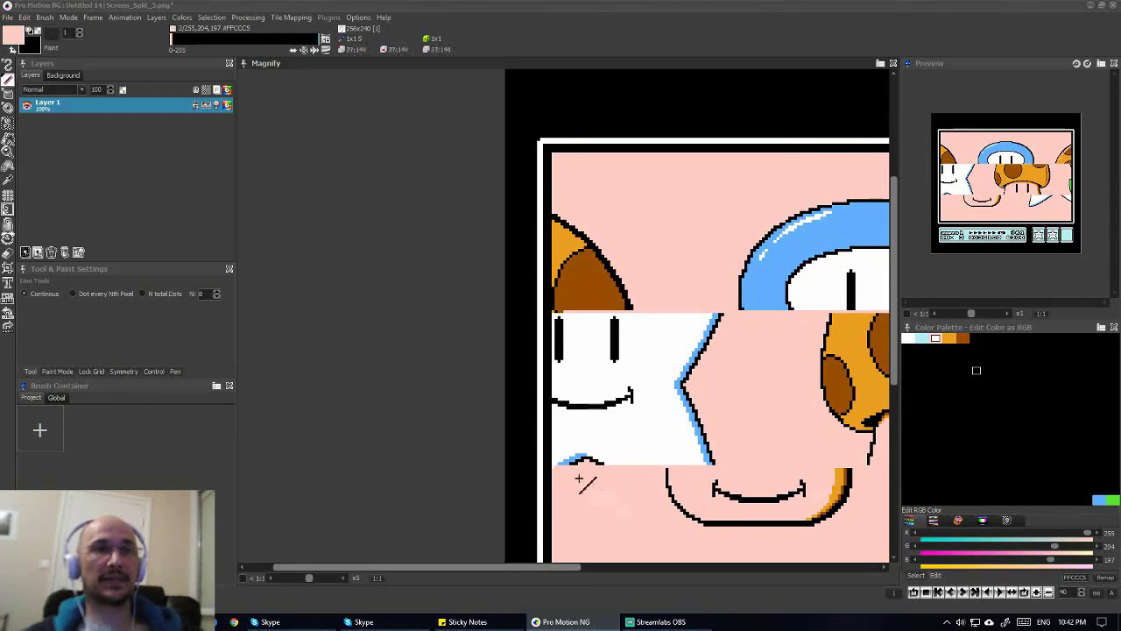
{"action": "scroll", "coordinate": [561, 446], "scroll_direction": "right", "scroll_amount": 3}
{"action": "scroll", "coordinate": [579, 447], "scroll_direction": "left", "scroll_amount": 3}
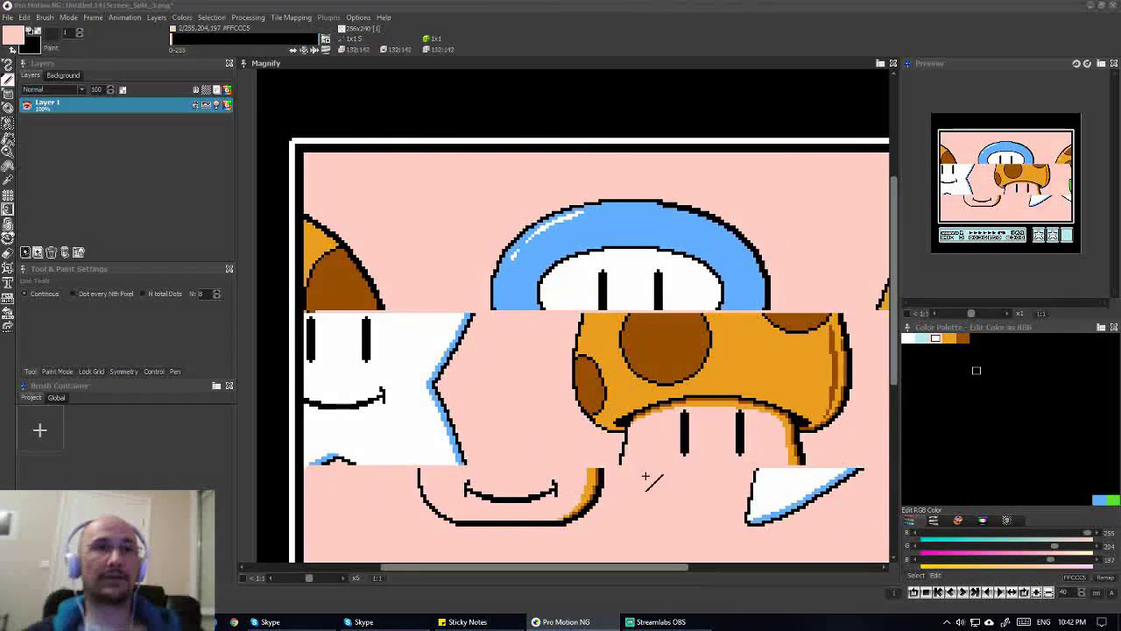
- Pick the pink background #FFCCC5 as the drawing colour
{"action": "key", "text": "comma"}
{"action": "left_click", "coordinate": [473, 455]}
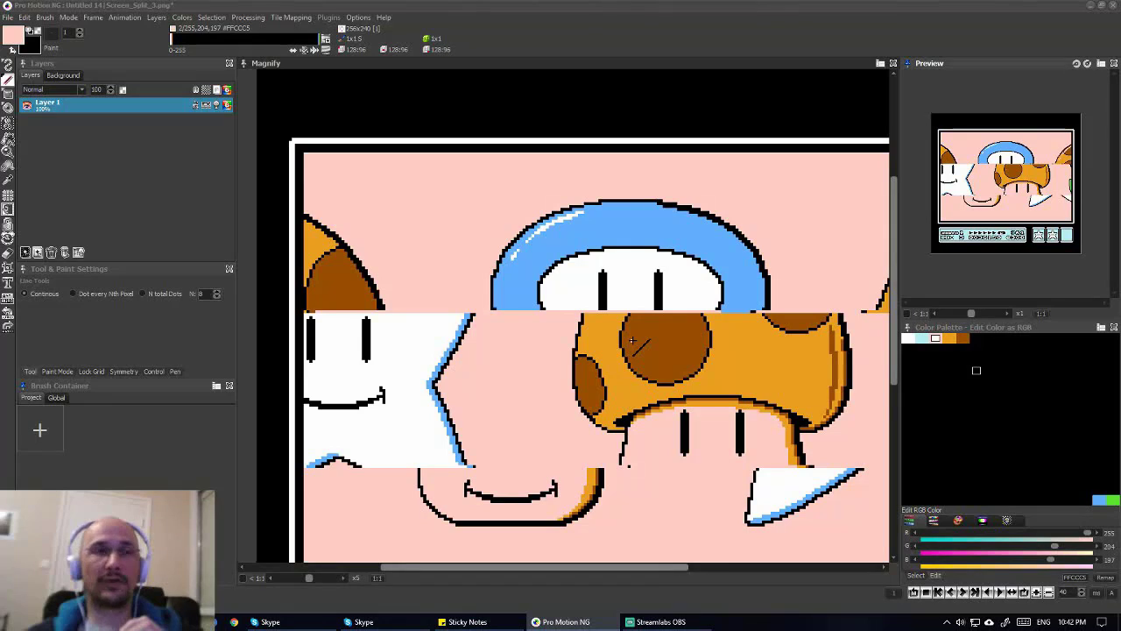
{"action": "scroll", "coordinate": [632, 339], "scroll_direction": "down", "scroll_amount": 3}
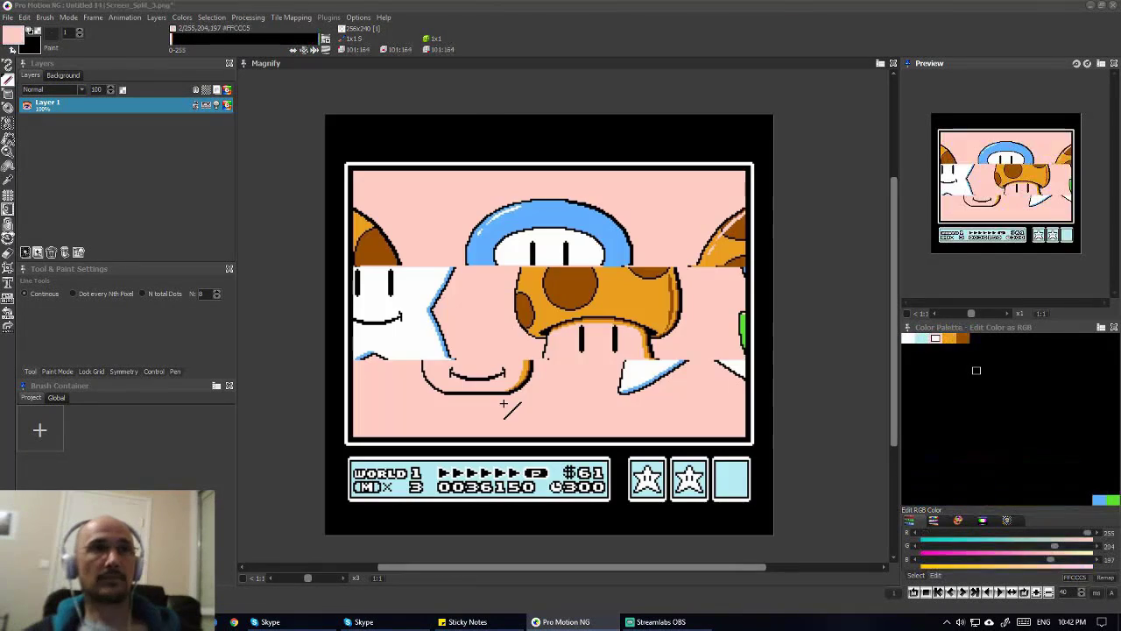
- Close the split-screen image and load Warp_Zone.png, accepting the colour reduction
{"action": "key", "text": "ctrl+w"}
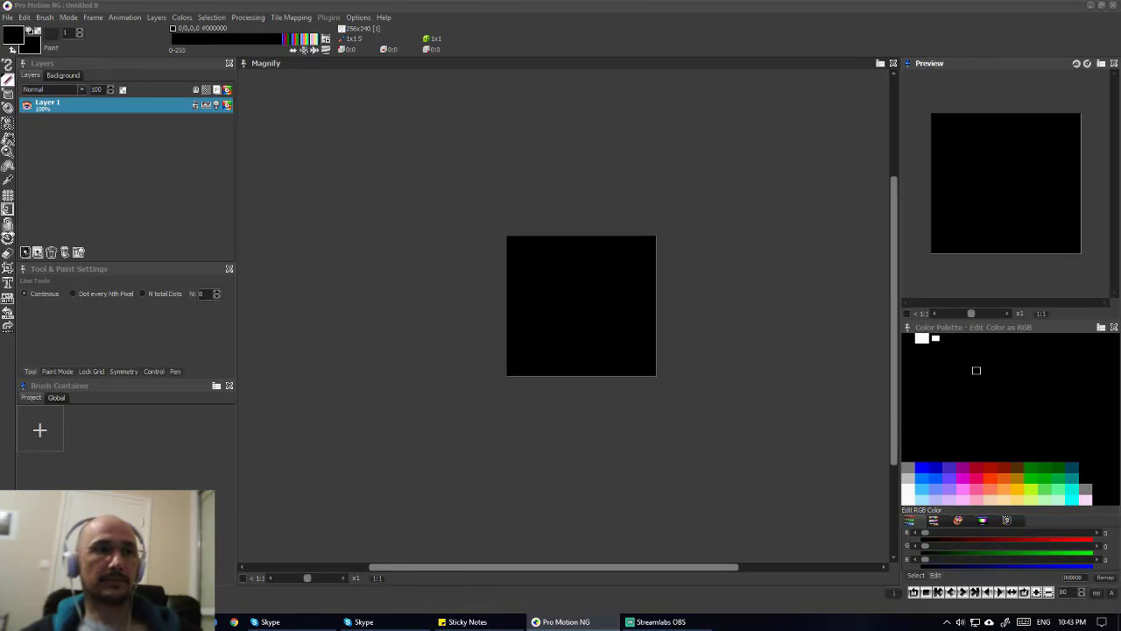
{"action": "key", "text": "alt+Tab"}
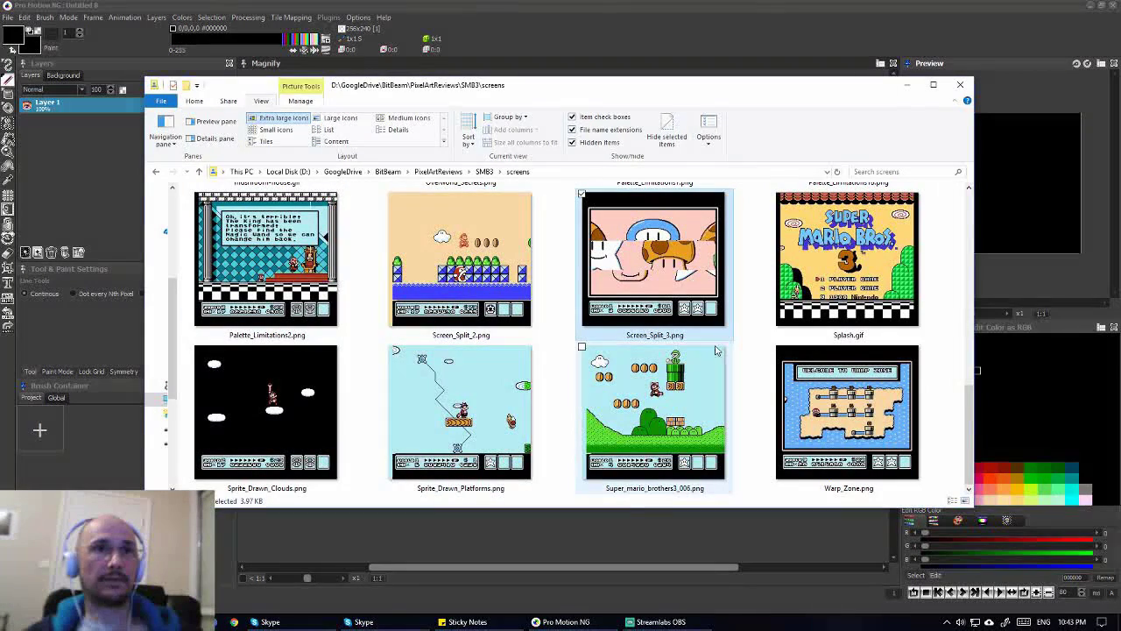
{"action": "left_click_drag", "start_coordinate": [841, 412], "coordinate": [646, 529]}
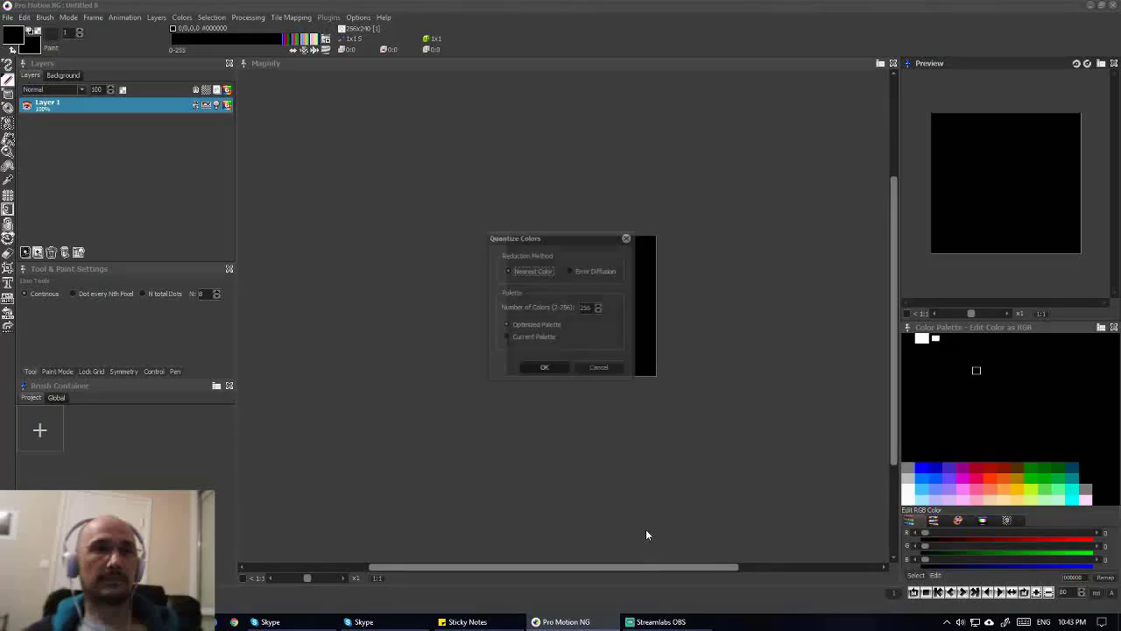
{"action": "left_click", "coordinate": [544, 368]}
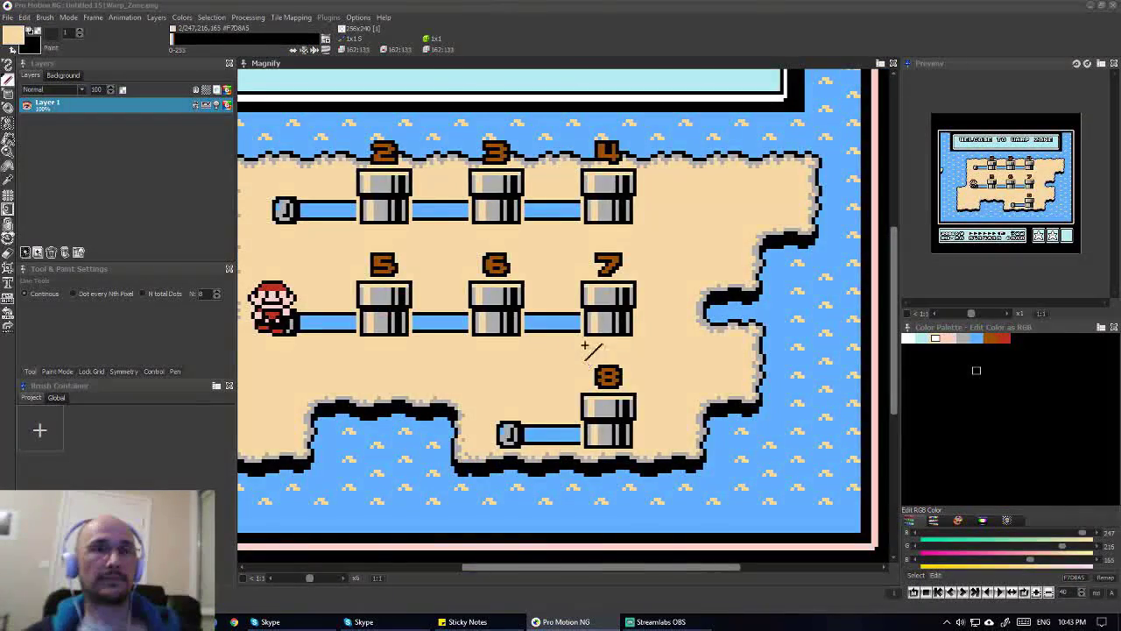
- Zoom and pan the Warp Zone map in on pipe 2
{"action": "scroll", "coordinate": [584, 347], "scroll_direction": "down", "scroll_amount": 1}
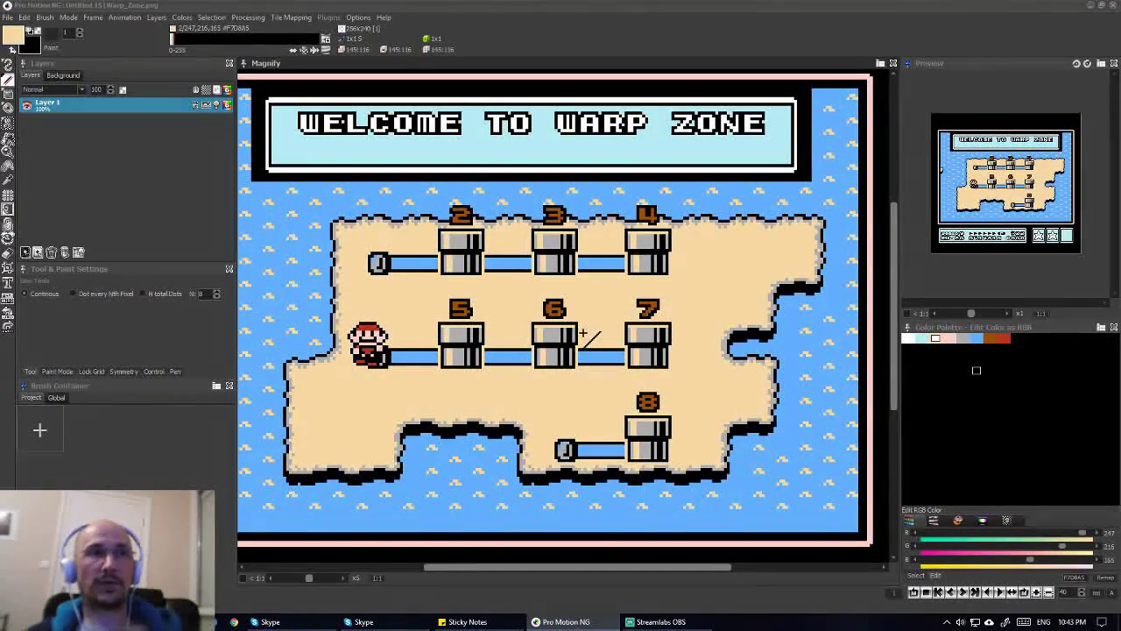
{"action": "scroll", "coordinate": [582, 333], "scroll_direction": "down", "scroll_amount": 3}
{"action": "scroll", "coordinate": [583, 333], "scroll_direction": "up", "scroll_amount": 3}
{"action": "scroll", "coordinate": [582, 333], "scroll_direction": "left", "scroll_amount": 2}
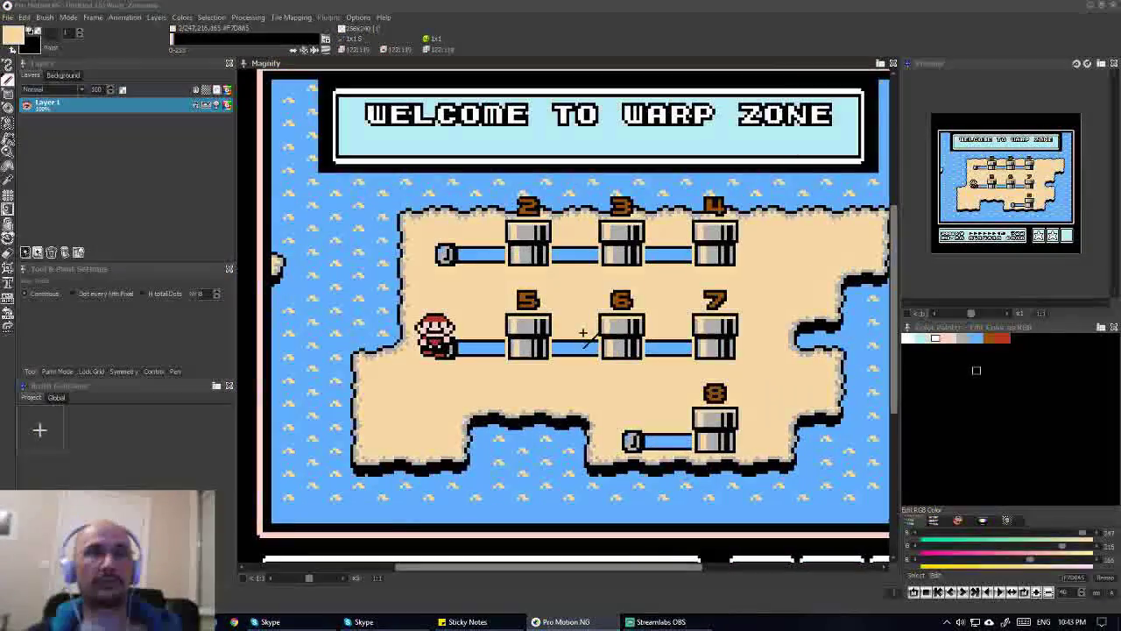
{"action": "scroll", "coordinate": [583, 333], "scroll_direction": "down", "scroll_amount": 1}
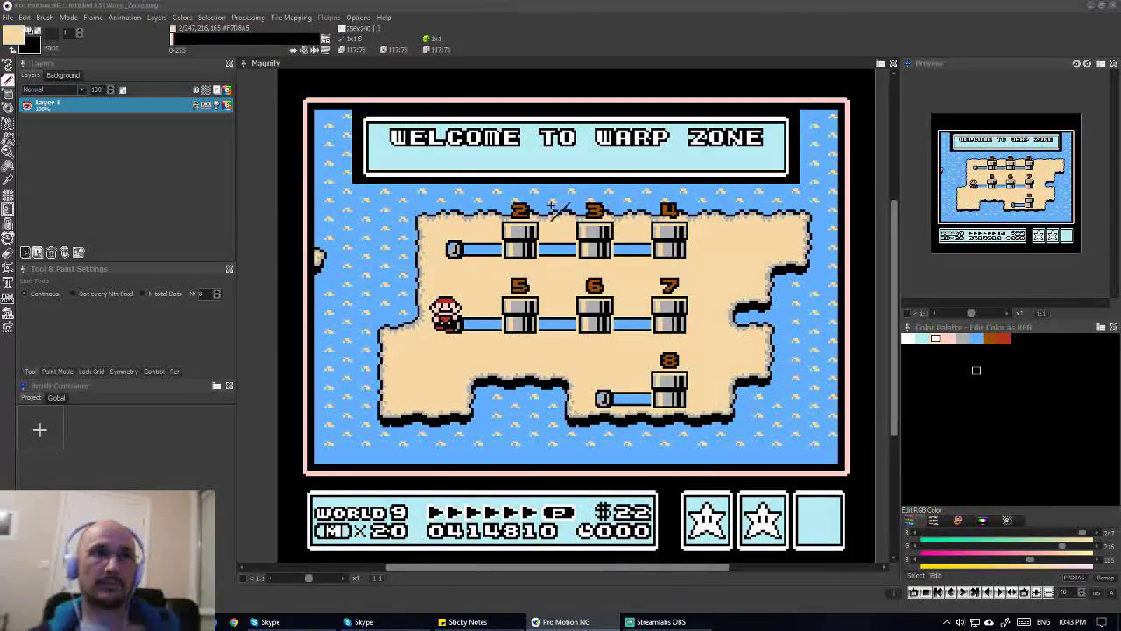
{"action": "scroll", "coordinate": [554, 212], "scroll_direction": "up", "scroll_amount": 3}
{"action": "scroll", "coordinate": [536, 325], "scroll_direction": "up", "scroll_amount": 1}
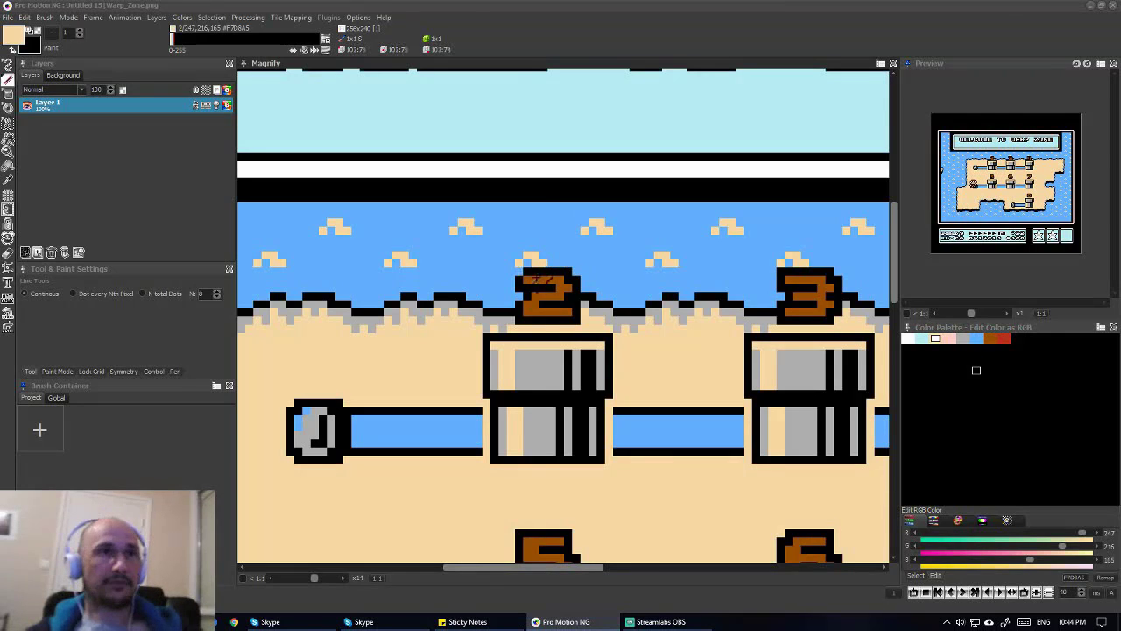
- Pick up the '2' tile above the first pipe as a brush
{"action": "key", "text": "b"}
{"action": "left_click_drag", "start_coordinate": [519, 272], "coordinate": [578, 320]}
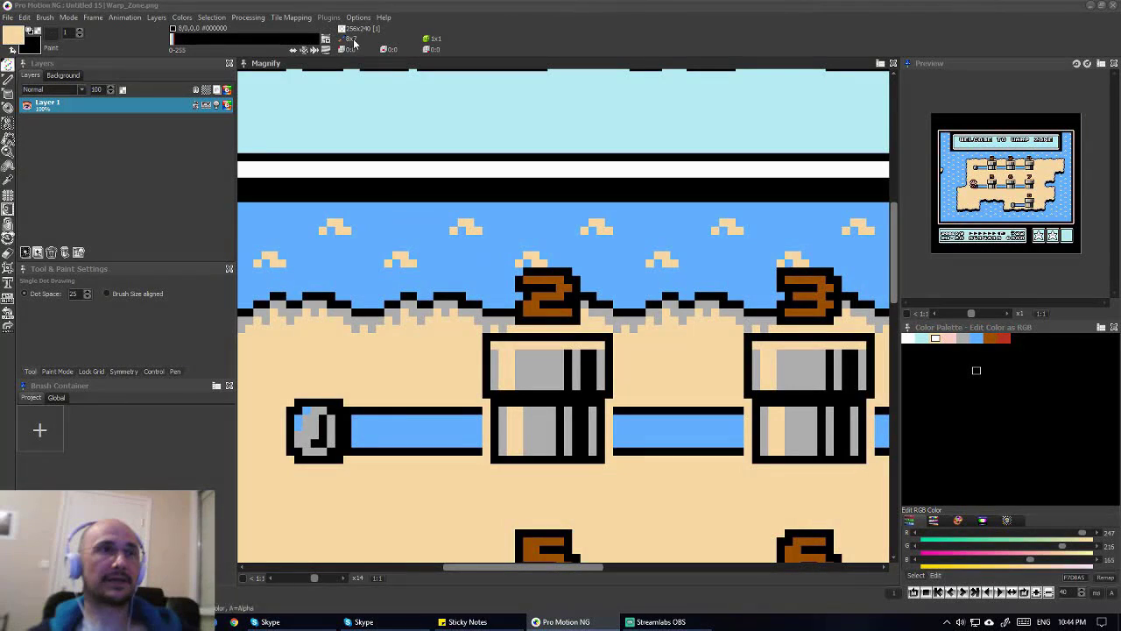
{"action": "key", "text": "b"}
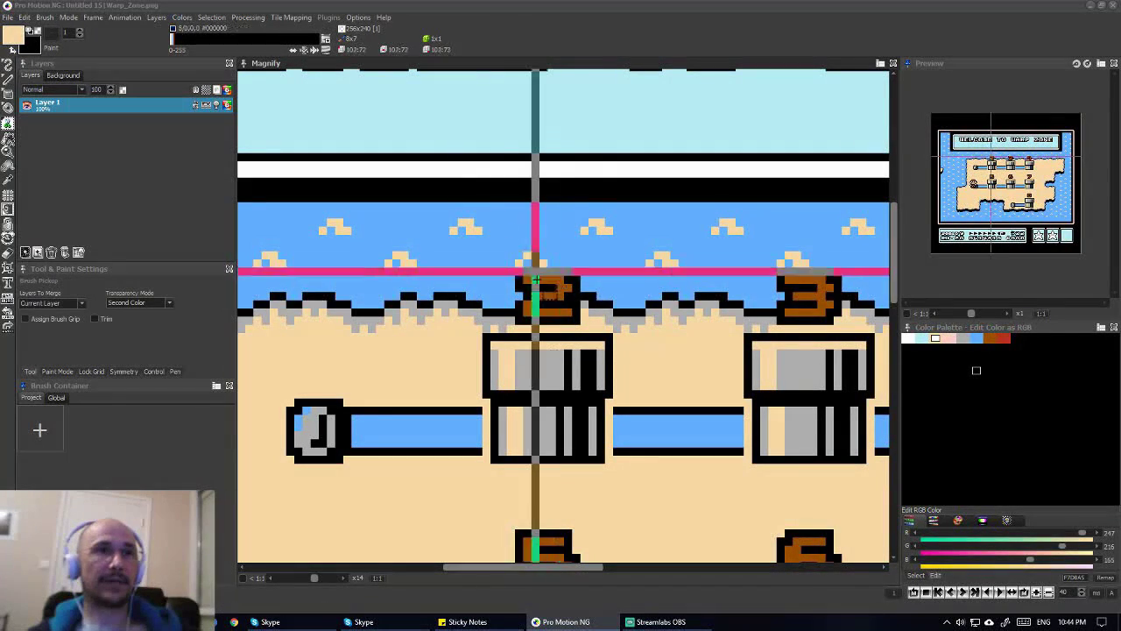
{"action": "left_click_drag", "start_coordinate": [518, 272], "coordinate": [585, 321]}
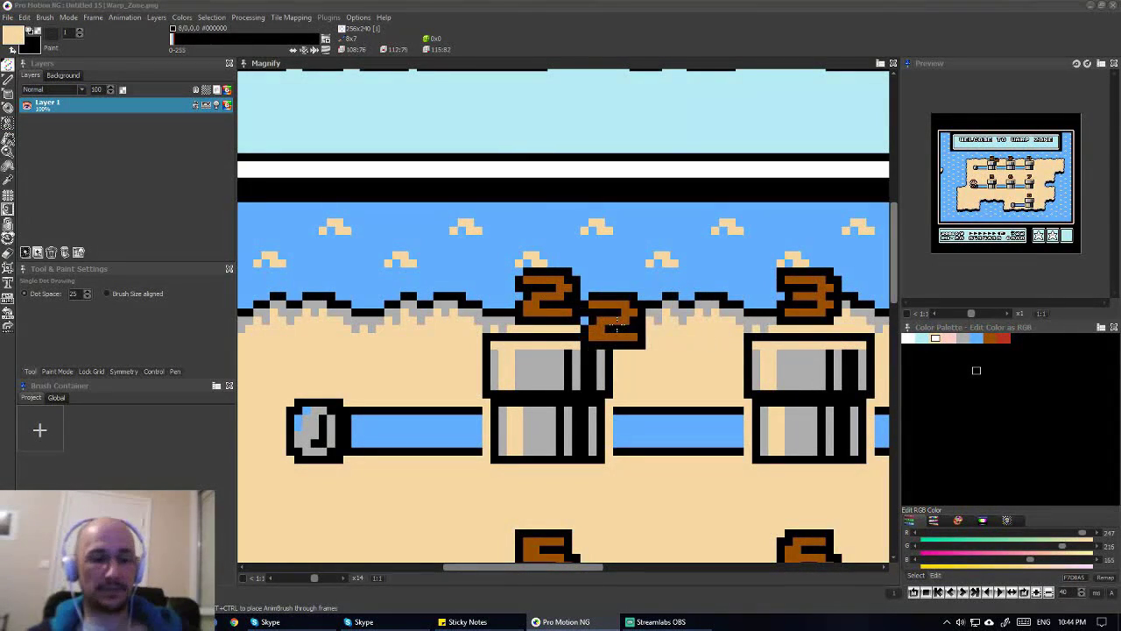
- Zoom back out to the full Warp_Zone map showing pipes 2–8 and the status bar
{"action": "scroll", "coordinate": [613, 333], "scroll_direction": "down", "scroll_amount": 3}
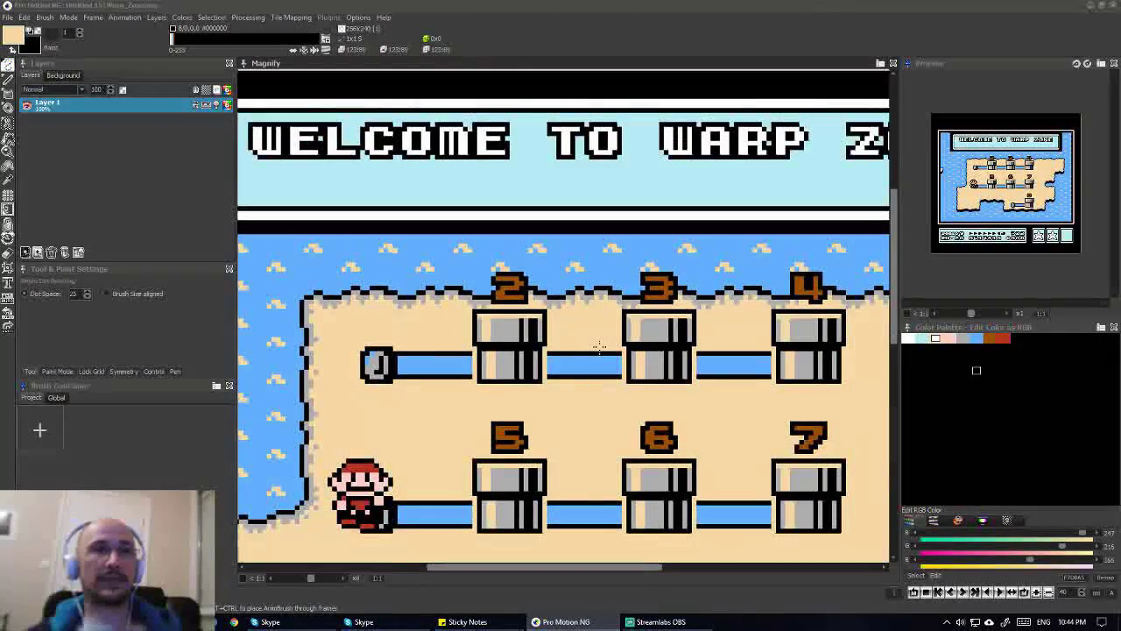
{"action": "scroll", "coordinate": [601, 348], "scroll_direction": "down", "scroll_amount": 1}
{"action": "scroll", "coordinate": [438, 289], "scroll_direction": "right", "scroll_amount": 2}
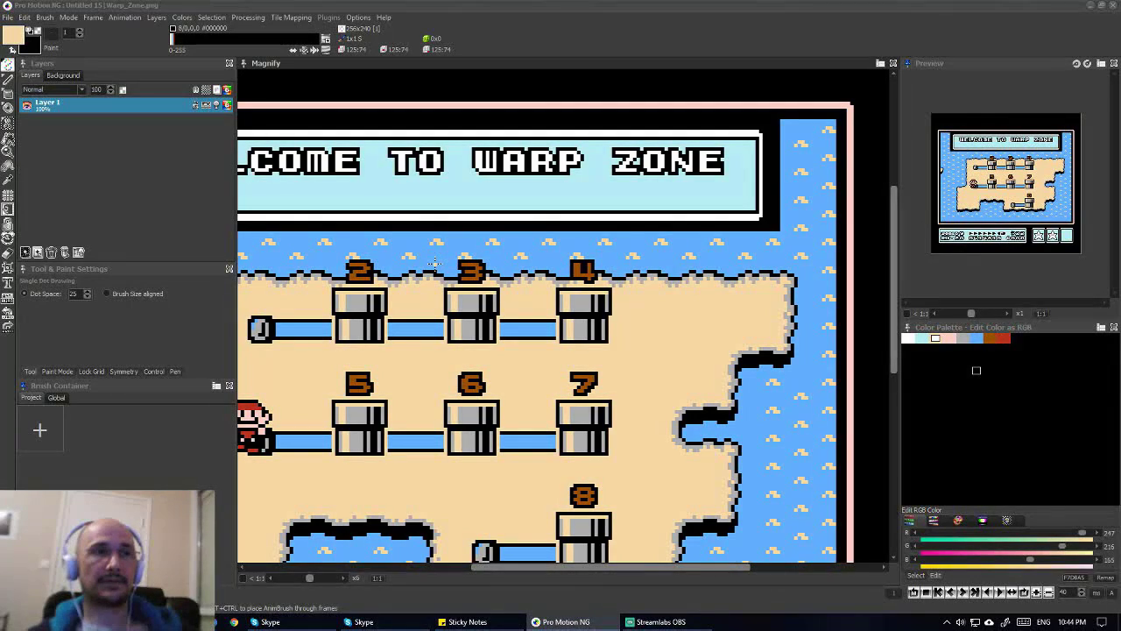
{"action": "scroll", "coordinate": [390, 524], "scroll_direction": "left", "scroll_amount": 1}
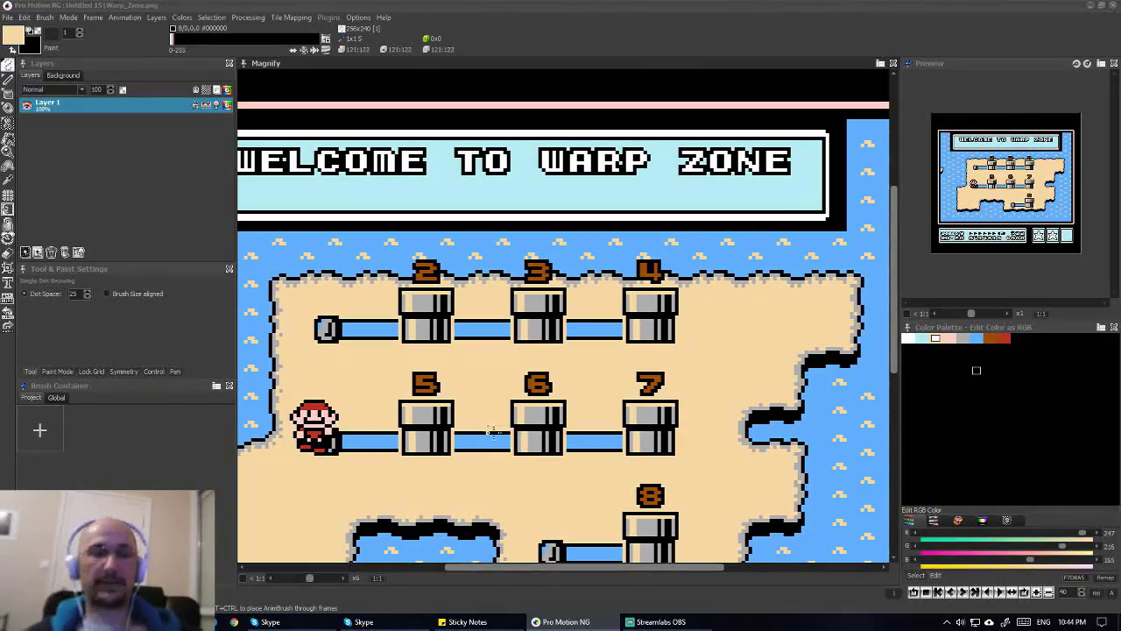
{"action": "scroll", "coordinate": [445, 360], "scroll_direction": "down", "scroll_amount": 2}
{"action": "scroll", "coordinate": [491, 394], "scroll_direction": "up", "scroll_amount": 1}
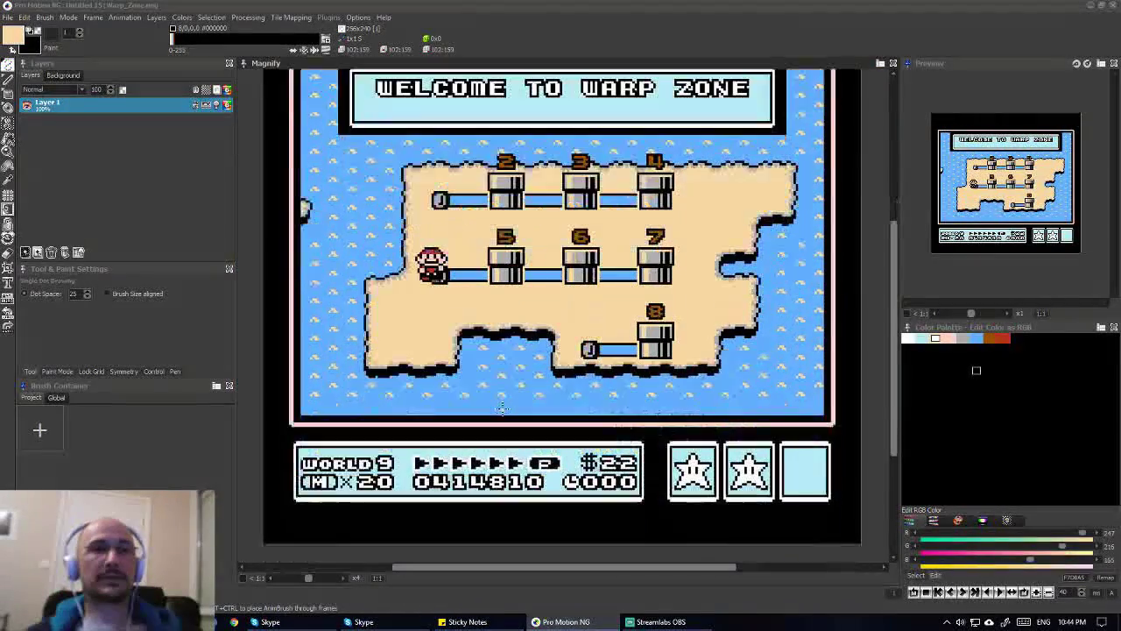
{"action": "scroll", "coordinate": [502, 407], "scroll_direction": "down", "scroll_amount": 1}
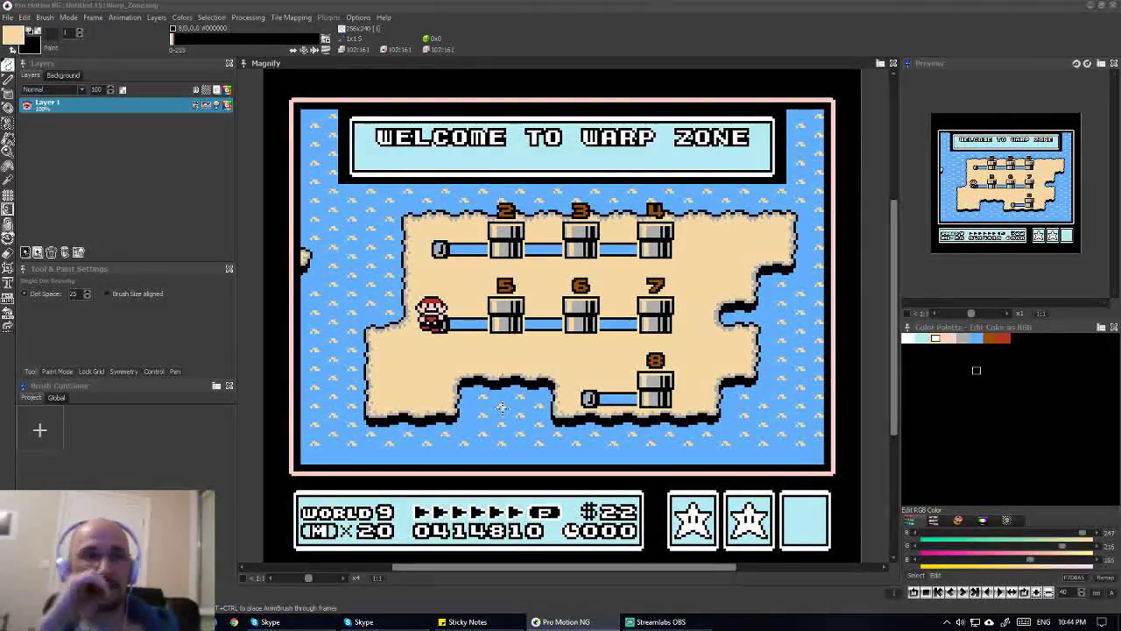
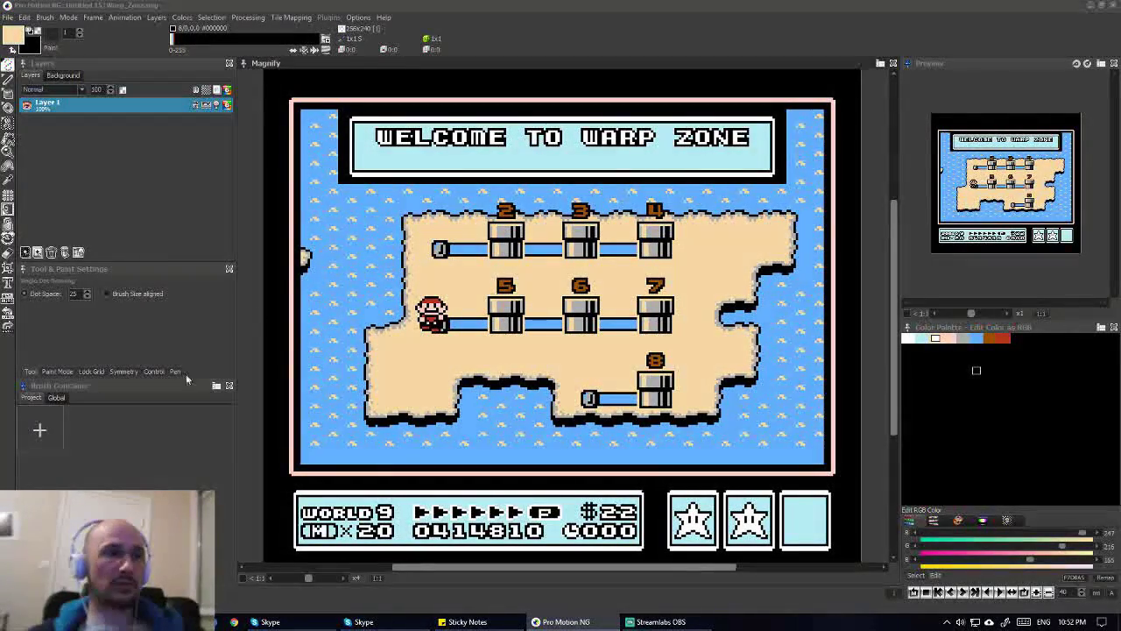
- Switch between the SMB3 screens folder and the Warp Zone image in Pro Motion NG
{"action": "key", "text": "alt+Tab"}
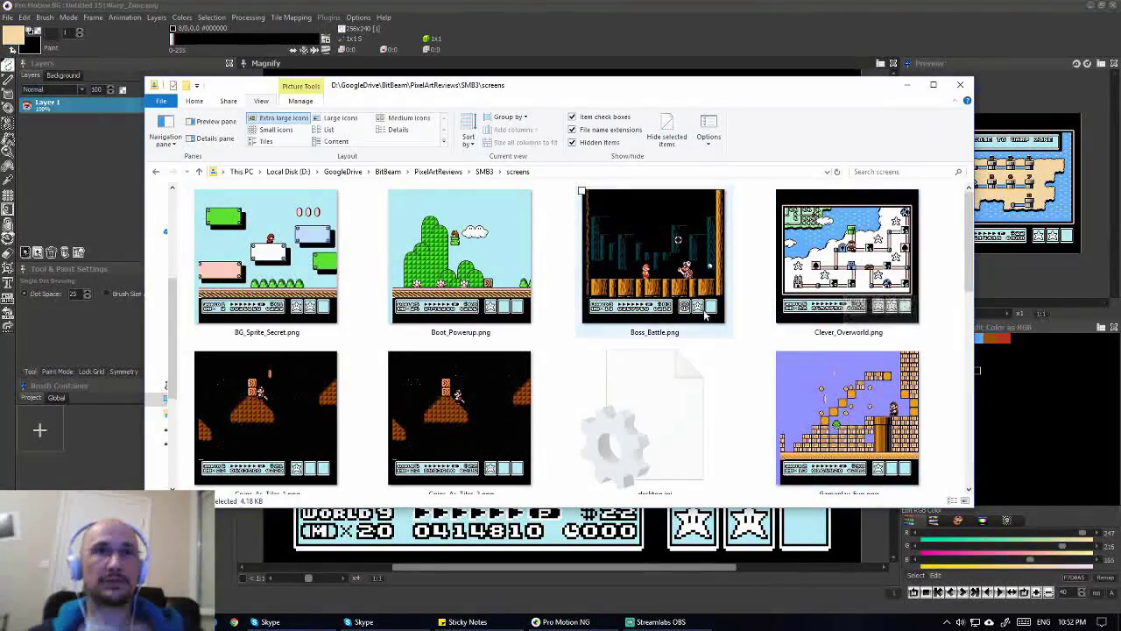
{"action": "scroll", "coordinate": [744, 320], "scroll_direction": "down", "scroll_amount": 2}
{"action": "scroll", "coordinate": [700, 314], "scroll_direction": "up", "scroll_amount": 2}
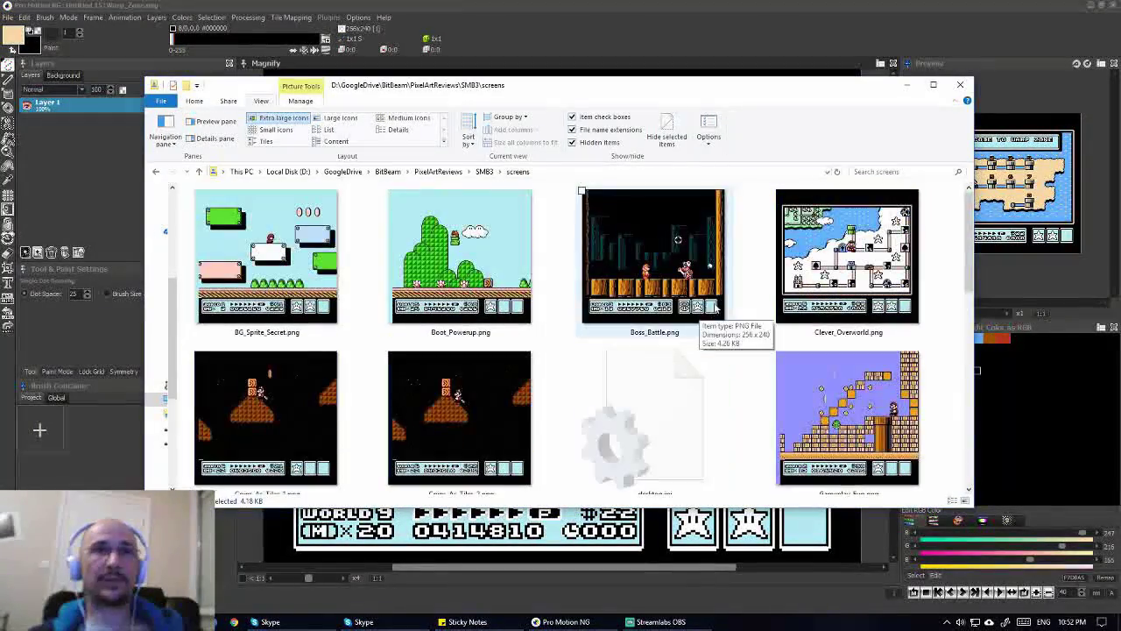
{"action": "left_click", "coordinate": [666, 50]}
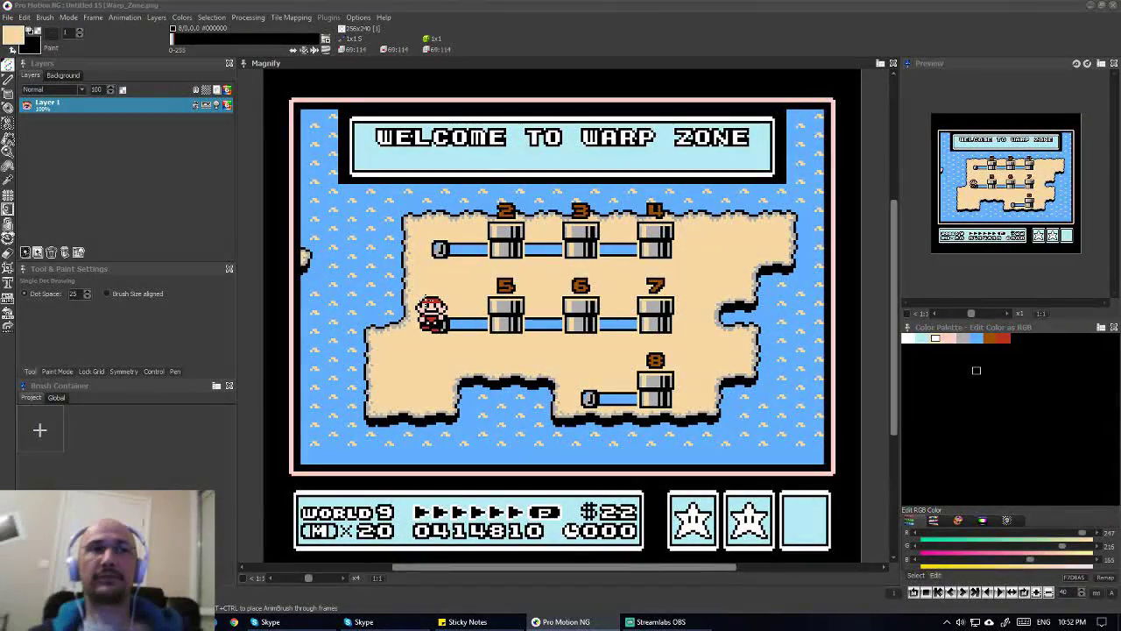
{"action": "left_click", "coordinate": [977, 370]}
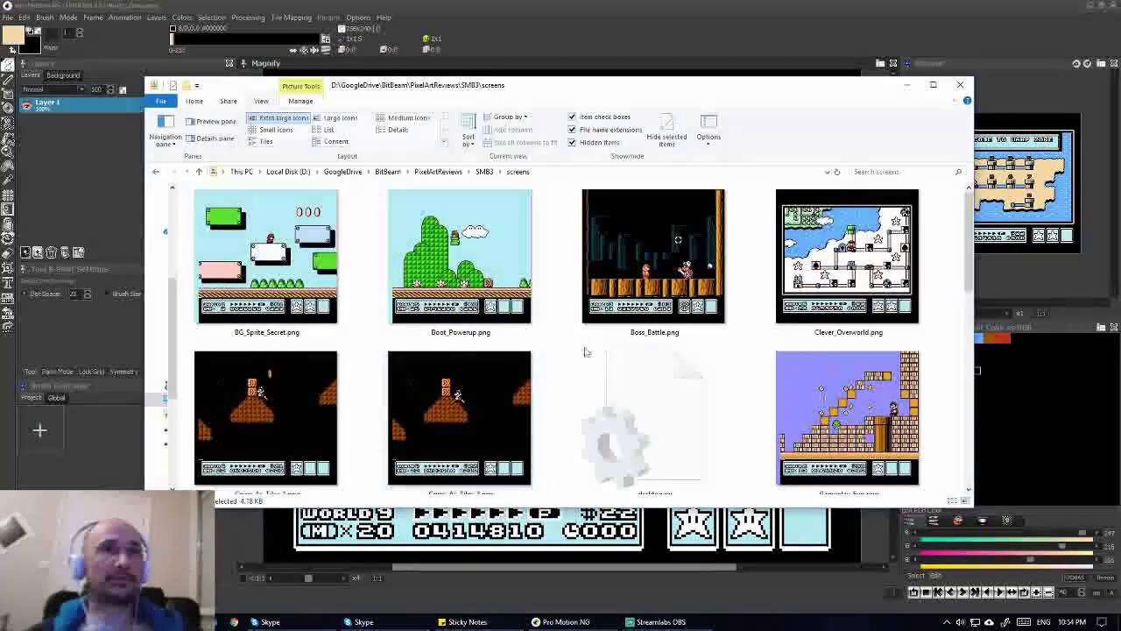
- Open Gameplay_Fun.png in Pro Motion NG, keeping 256 colours in the Quantize Colors dialog
{"action": "scroll", "coordinate": [664, 398], "scroll_direction": "down", "scroll_amount": 2}
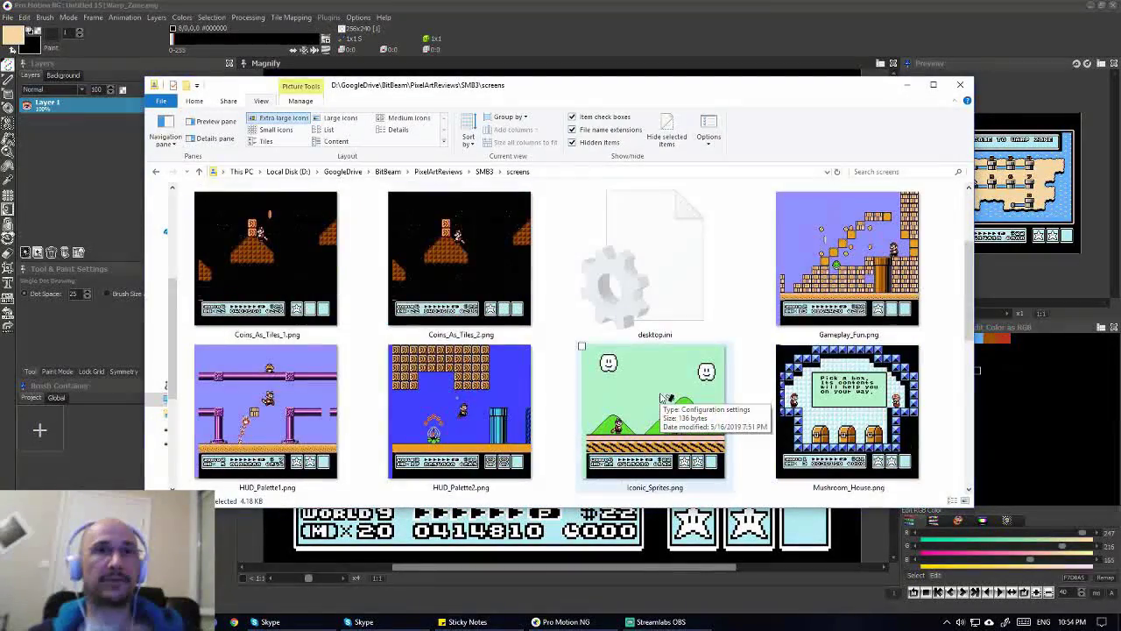
{"action": "left_click", "coordinate": [847, 263]}
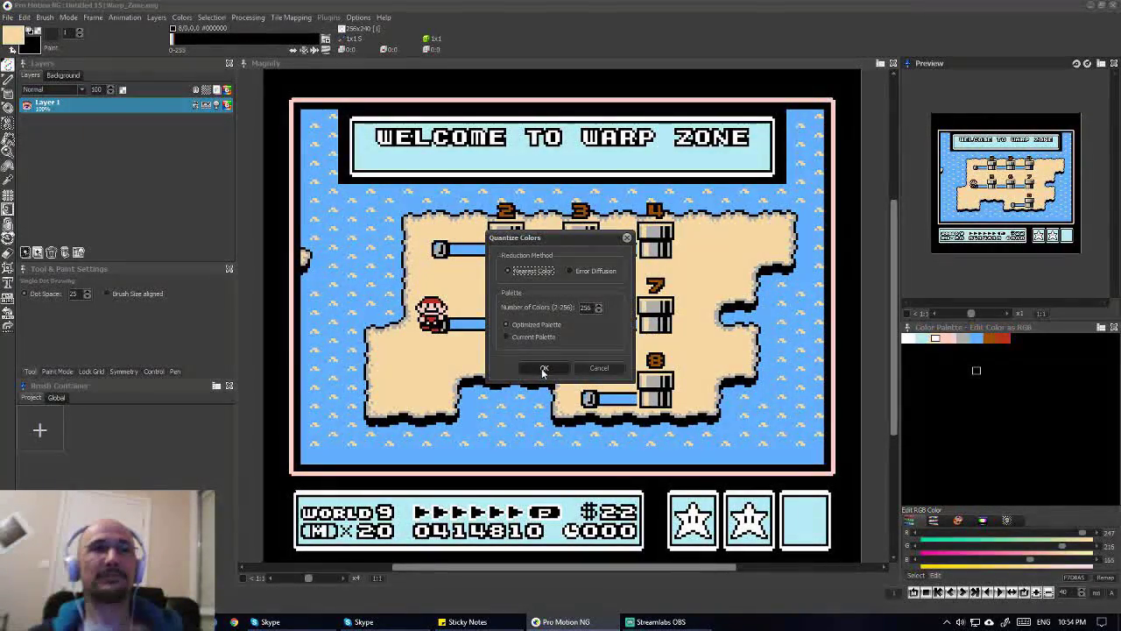
{"action": "left_click", "coordinate": [544, 370]}
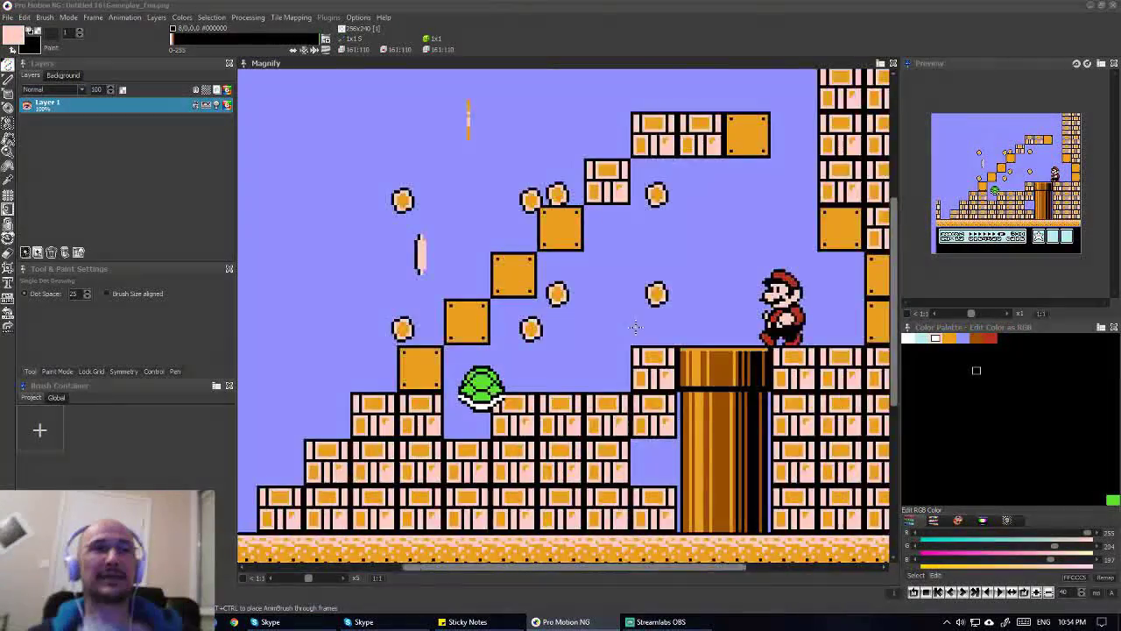
{"action": "scroll", "coordinate": [636, 327], "scroll_direction": "down", "scroll_amount": 3}
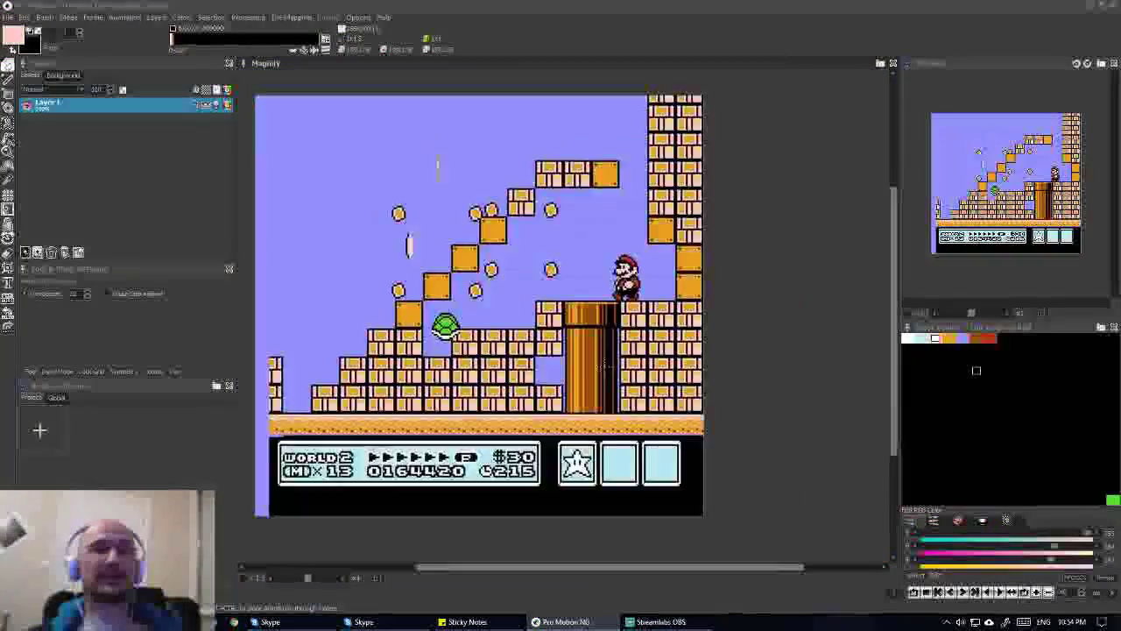
{"action": "scroll", "coordinate": [494, 340], "scroll_direction": "up", "scroll_amount": 3}
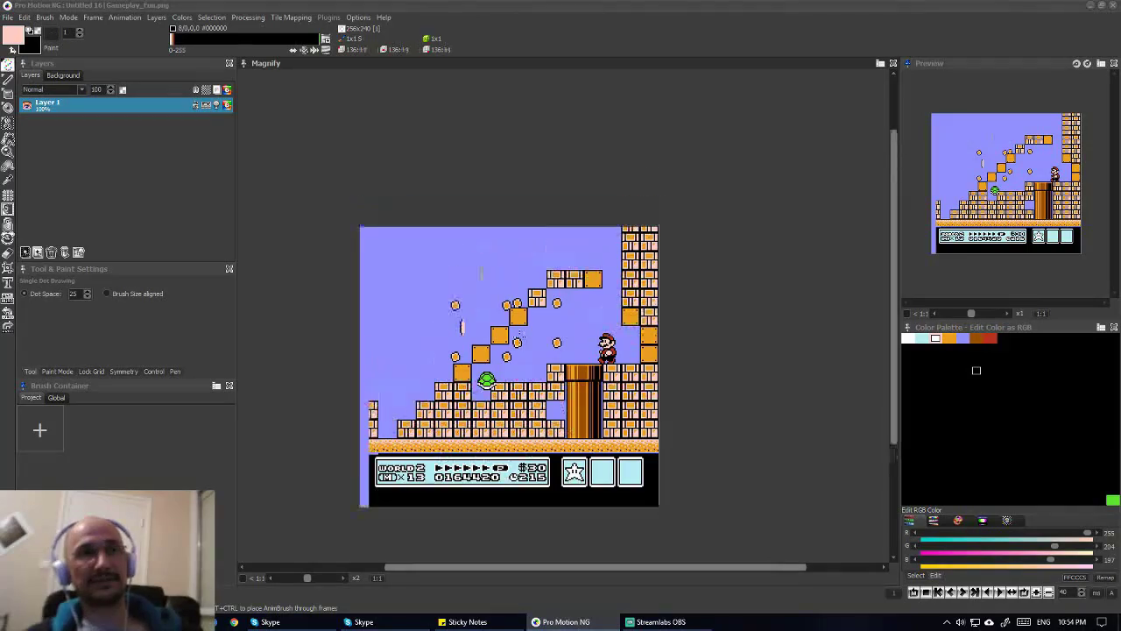
{"action": "scroll", "coordinate": [517, 395], "scroll_direction": "down", "scroll_amount": 2}
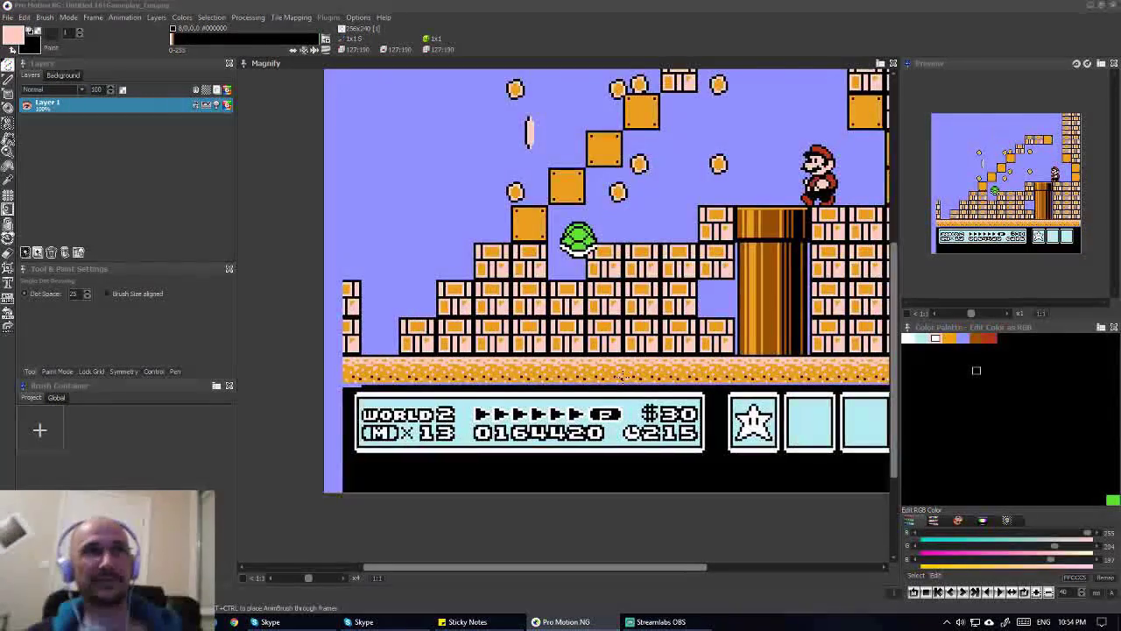
{"action": "key", "text": "Up"}
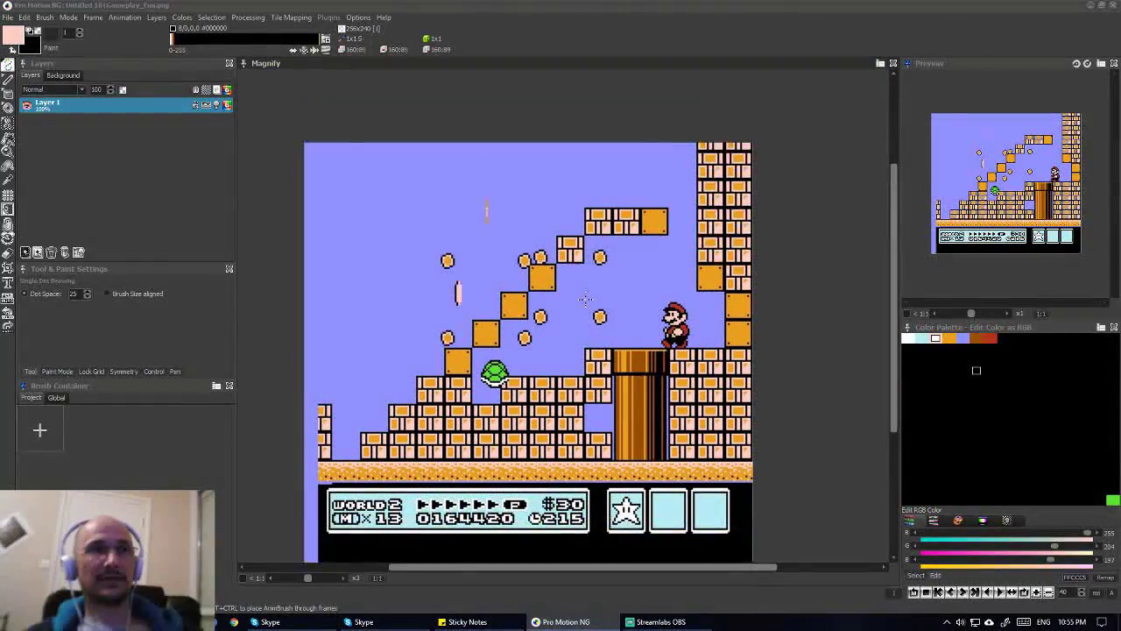
{"action": "key", "text": "Left"}
{"action": "key", "text": "Down"}
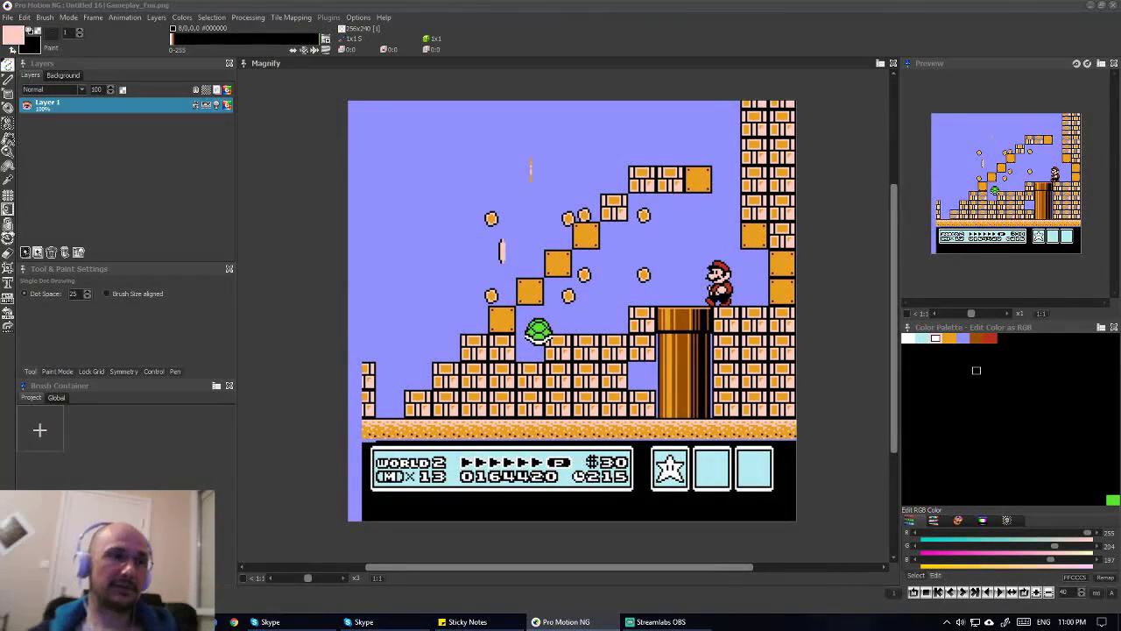
- Scroll through the SMB3 screens folder's screenshot thumbnails
{"action": "scroll", "coordinate": [655, 345], "scroll_direction": "down", "scroll_amount": 2}
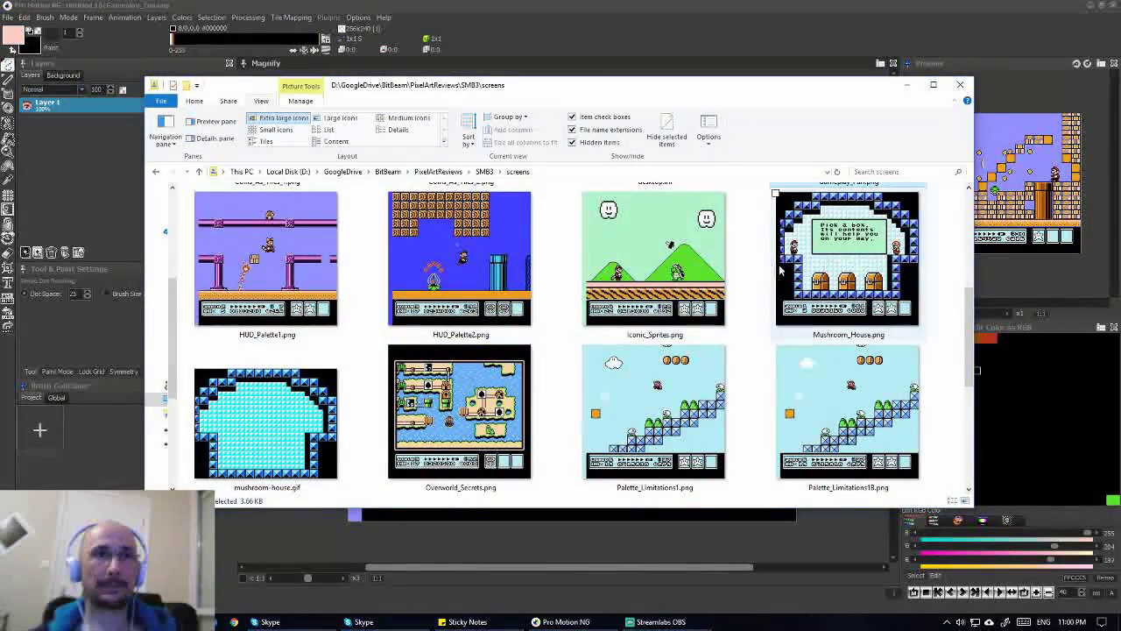
{"action": "mouse_move", "coordinate": [792, 290]}
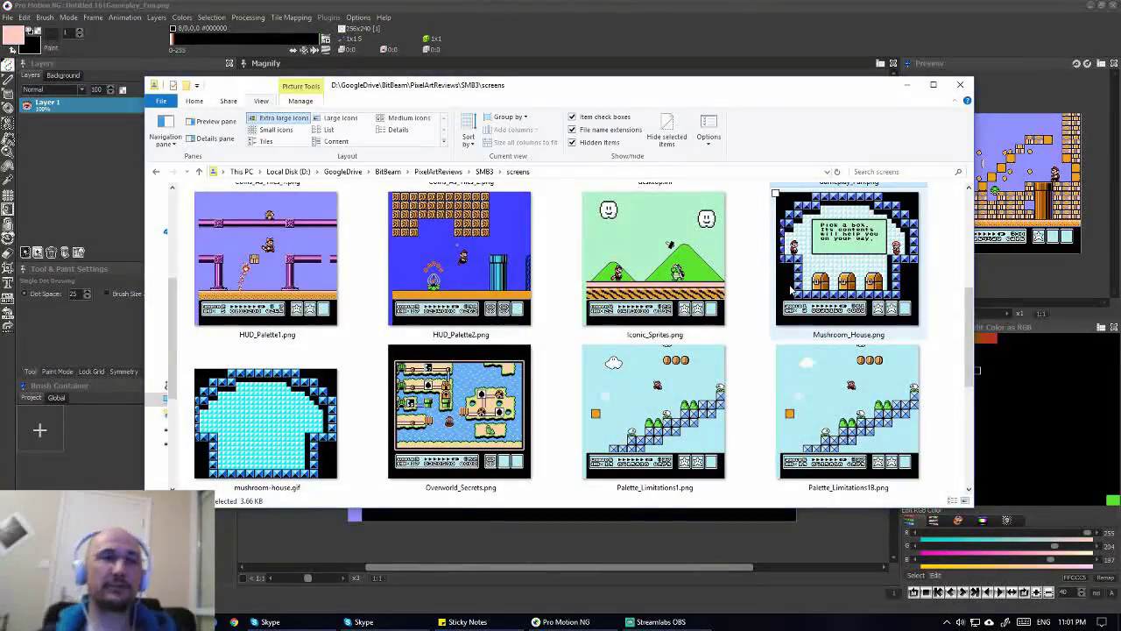
{"action": "scroll", "coordinate": [613, 411], "scroll_direction": "down", "scroll_amount": 3}
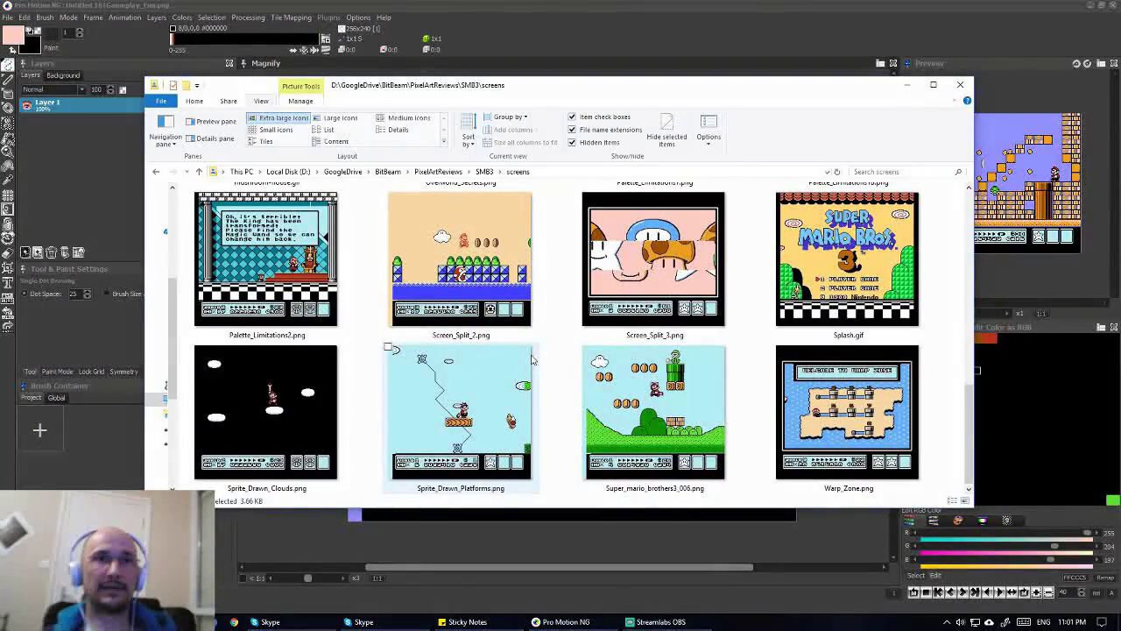
{"action": "scroll", "coordinate": [706, 368], "scroll_direction": "up", "scroll_amount": 2}
{"action": "scroll", "coordinate": [706, 368], "scroll_direction": "up", "scroll_amount": 2}
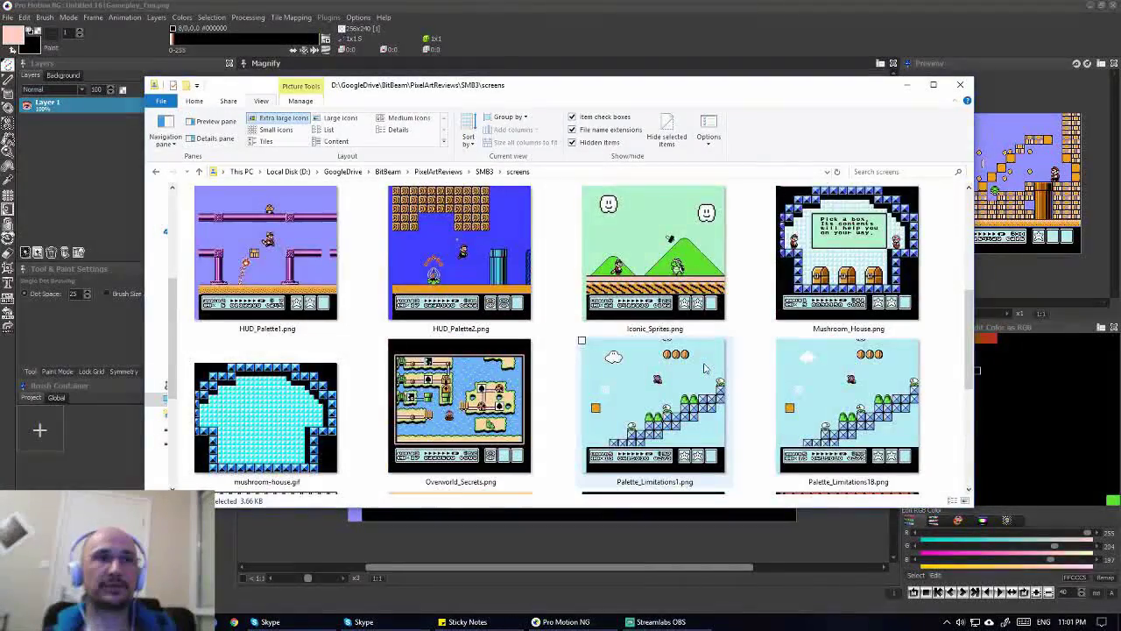
{"action": "scroll", "coordinate": [705, 359], "scroll_direction": "up", "scroll_amount": 2}
{"action": "scroll", "coordinate": [706, 355], "scroll_direction": "up", "scroll_amount": 2}
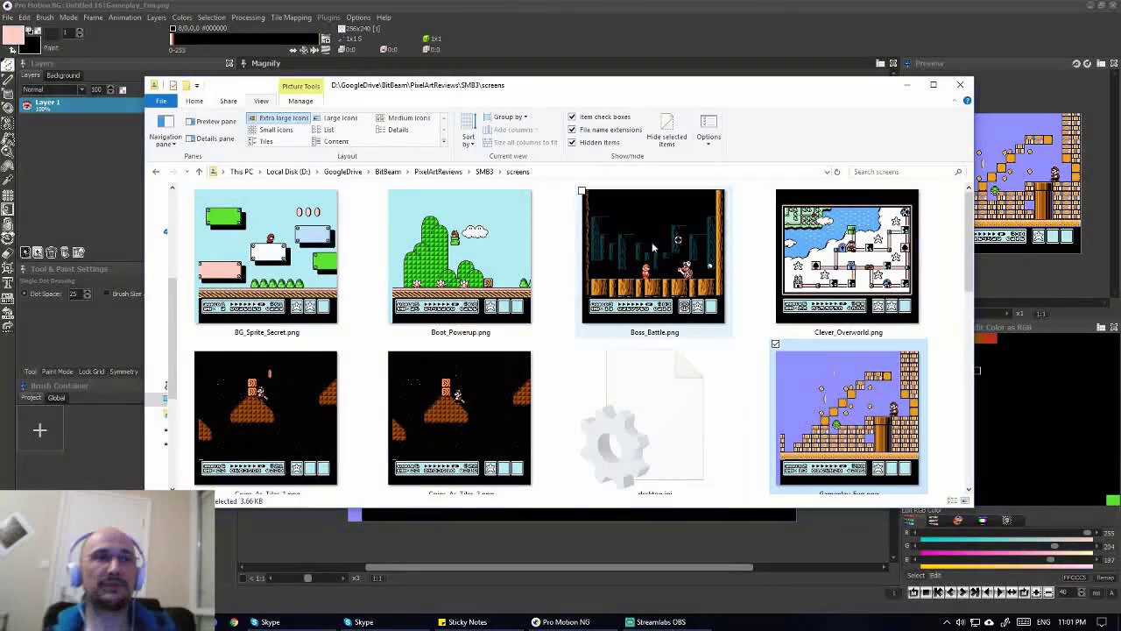
- Go back to the SMB3 folder and drop tiles.png onto the Pro Motion canvas, confirming the import
{"action": "left_click", "coordinate": [156, 172]}
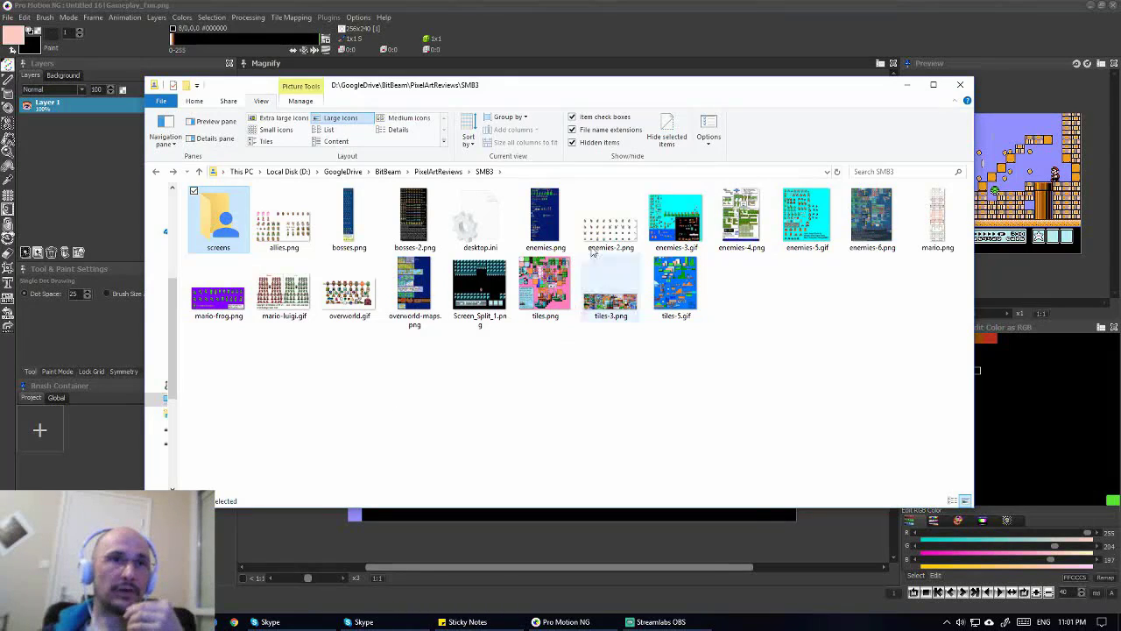
{"action": "mouse_move", "coordinate": [688, 324]}
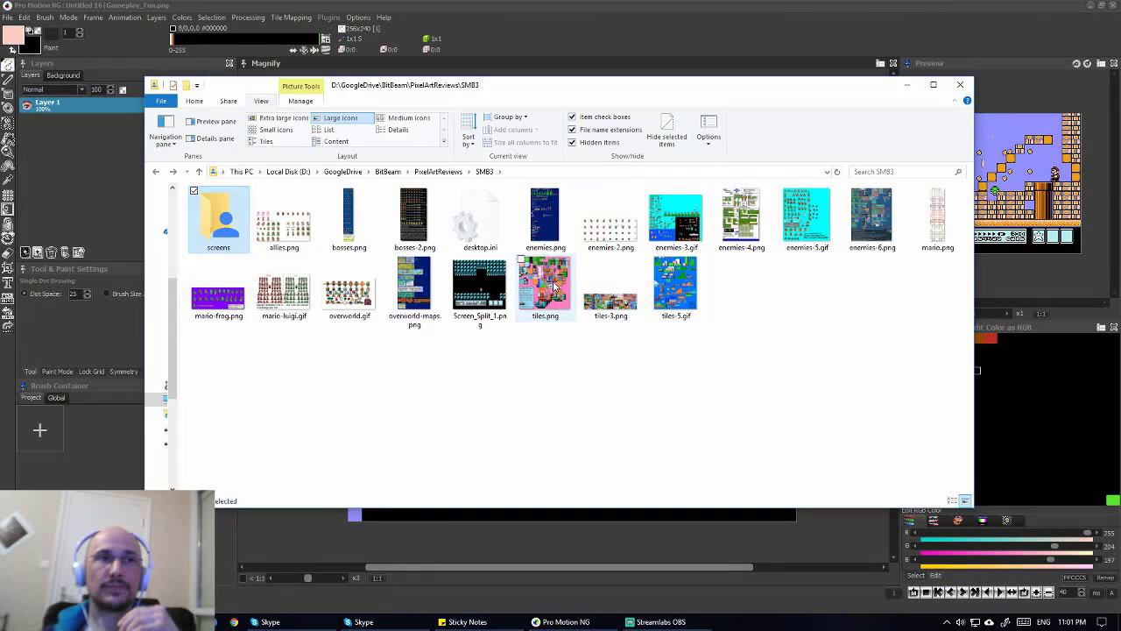
{"action": "left_click_drag", "start_coordinate": [554, 284], "coordinate": [541, 545]}
{"action": "left_click", "coordinate": [546, 372]}
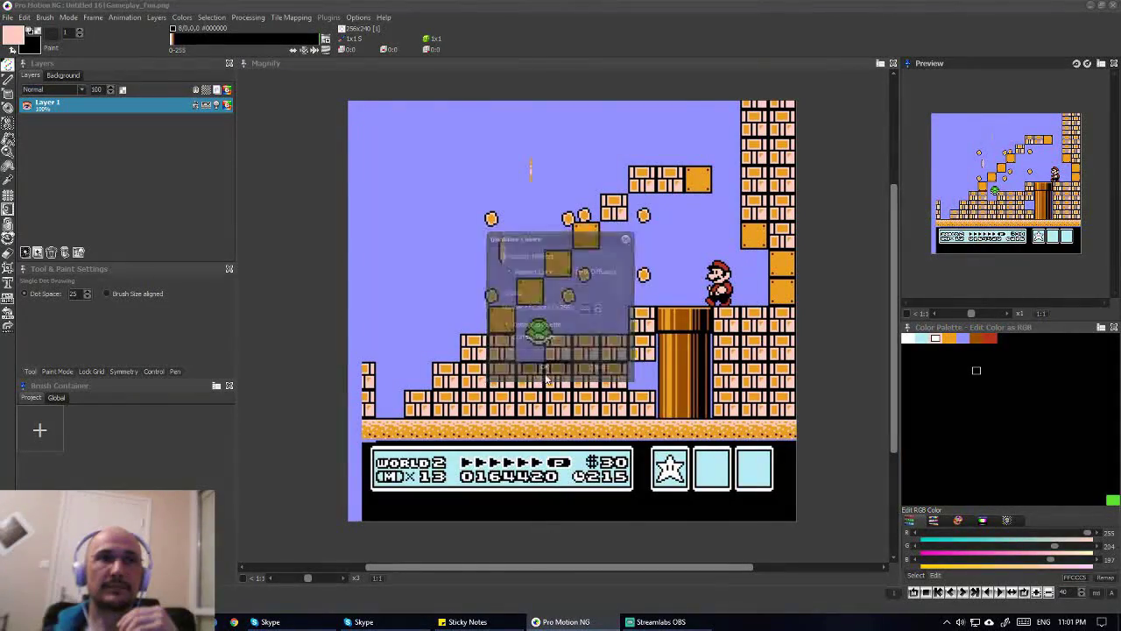
{"action": "scroll", "coordinate": [545, 374], "scroll_direction": "down", "scroll_amount": 4}
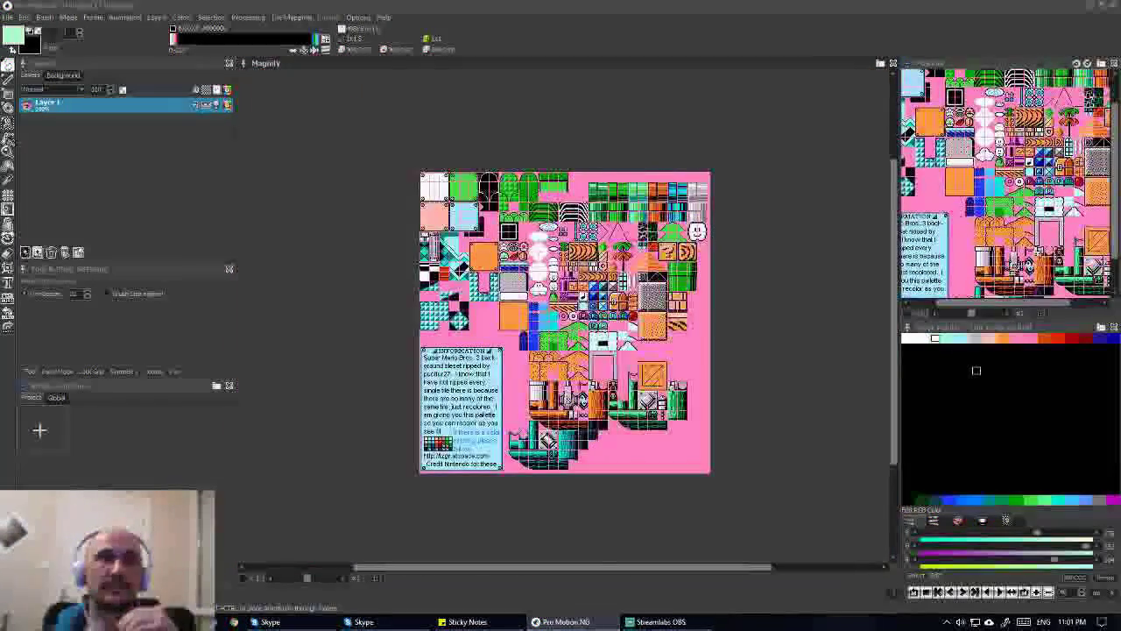
{"action": "scroll", "coordinate": [618, 390], "scroll_direction": "up", "scroll_amount": 1}
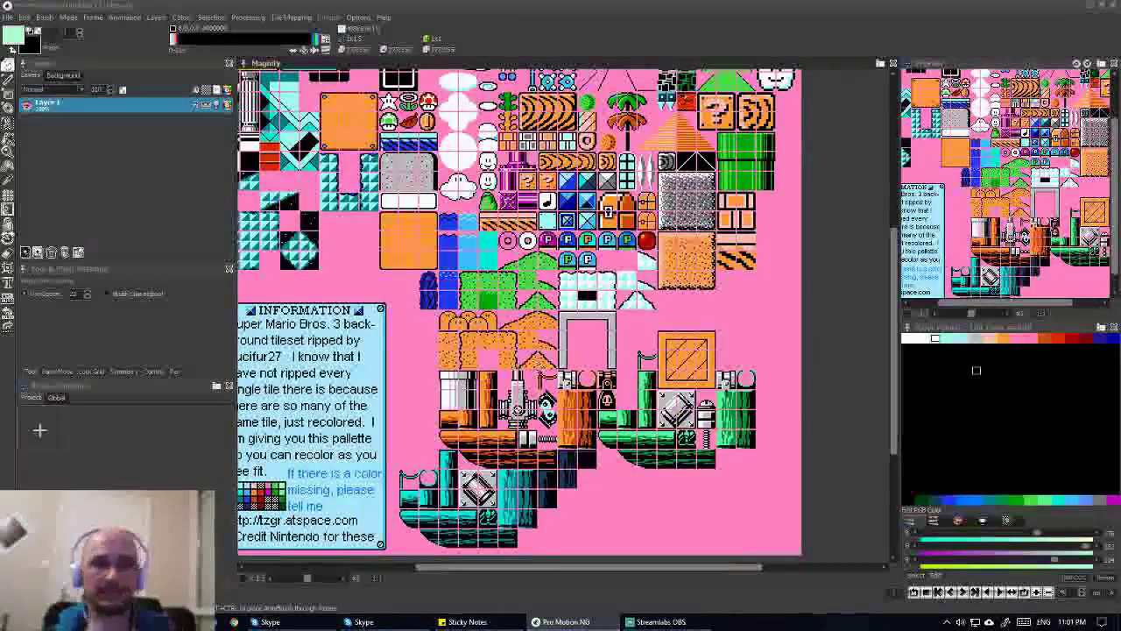
{"action": "scroll", "coordinate": [545, 374], "scroll_direction": "down", "scroll_amount": 1}
{"action": "scroll", "coordinate": [545, 260], "scroll_direction": "up", "scroll_amount": 1}
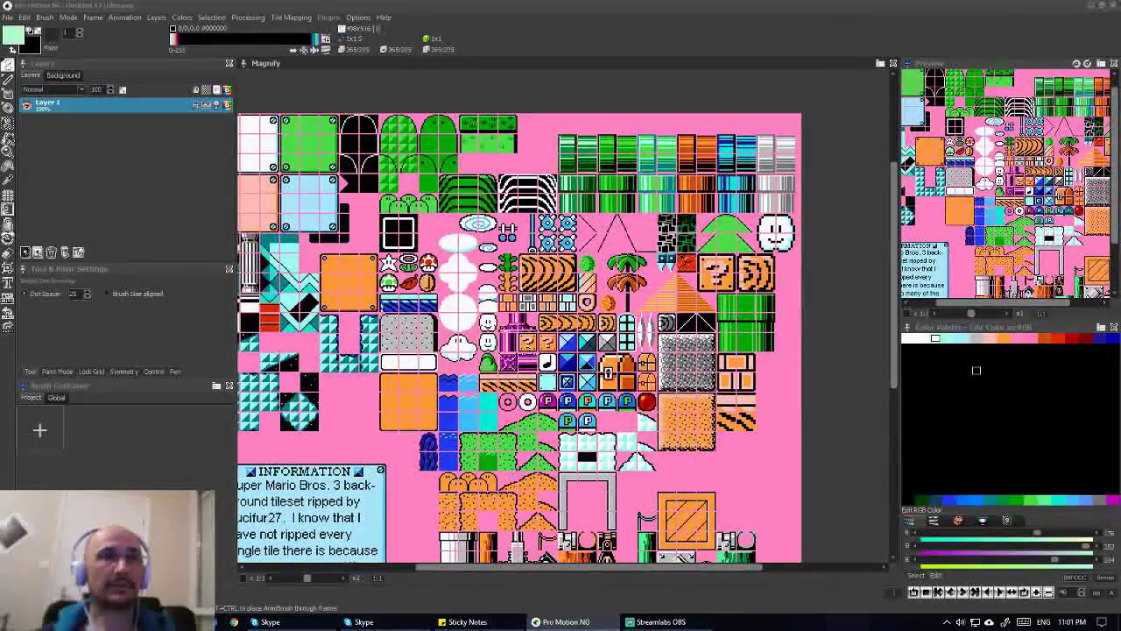
{"action": "scroll", "coordinate": [519, 316], "scroll_direction": "down", "scroll_amount": 2}
{"action": "scroll", "coordinate": [1008, 184], "scroll_direction": "down", "scroll_amount": 1}
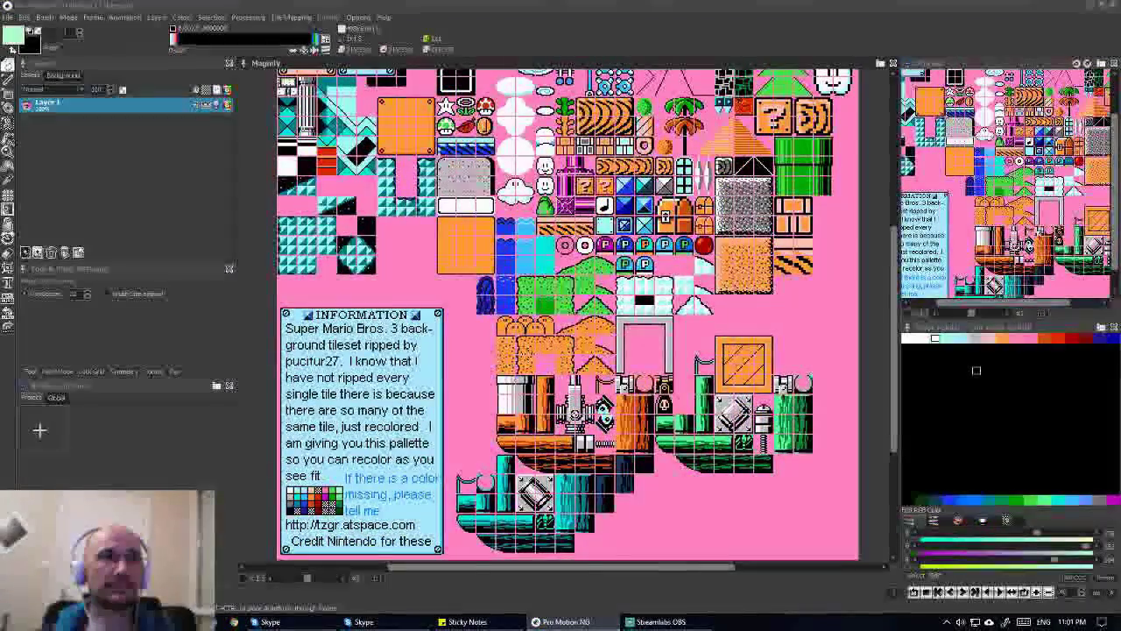
{"action": "scroll", "coordinate": [568, 315], "scroll_direction": "up", "scroll_amount": 5}
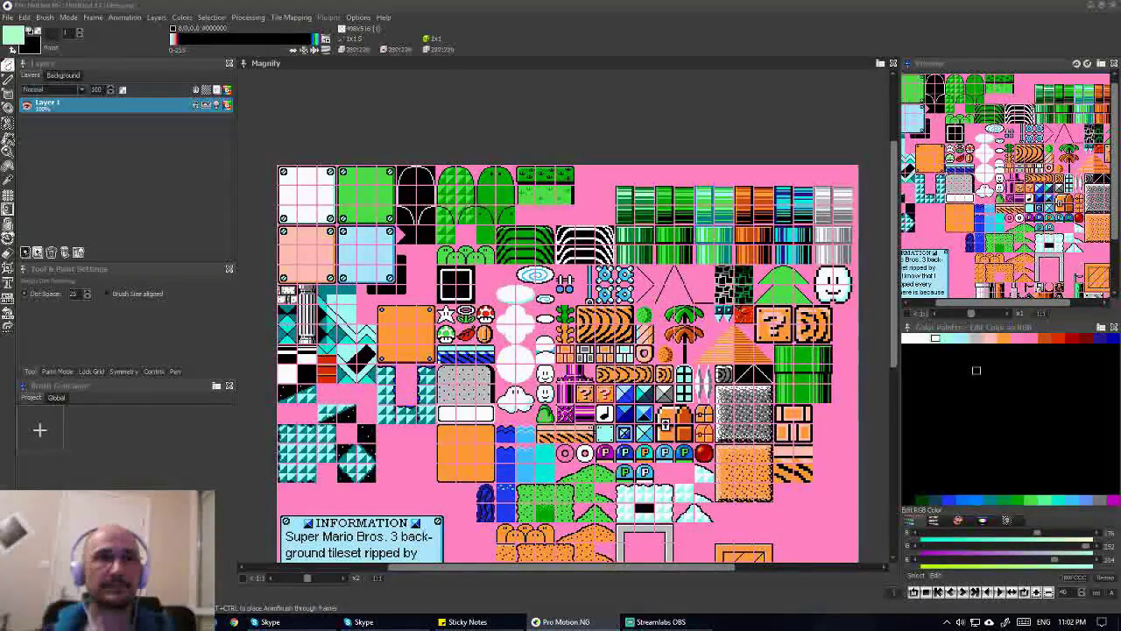
{"action": "scroll", "coordinate": [543, 227], "scroll_direction": "down", "scroll_amount": 2}
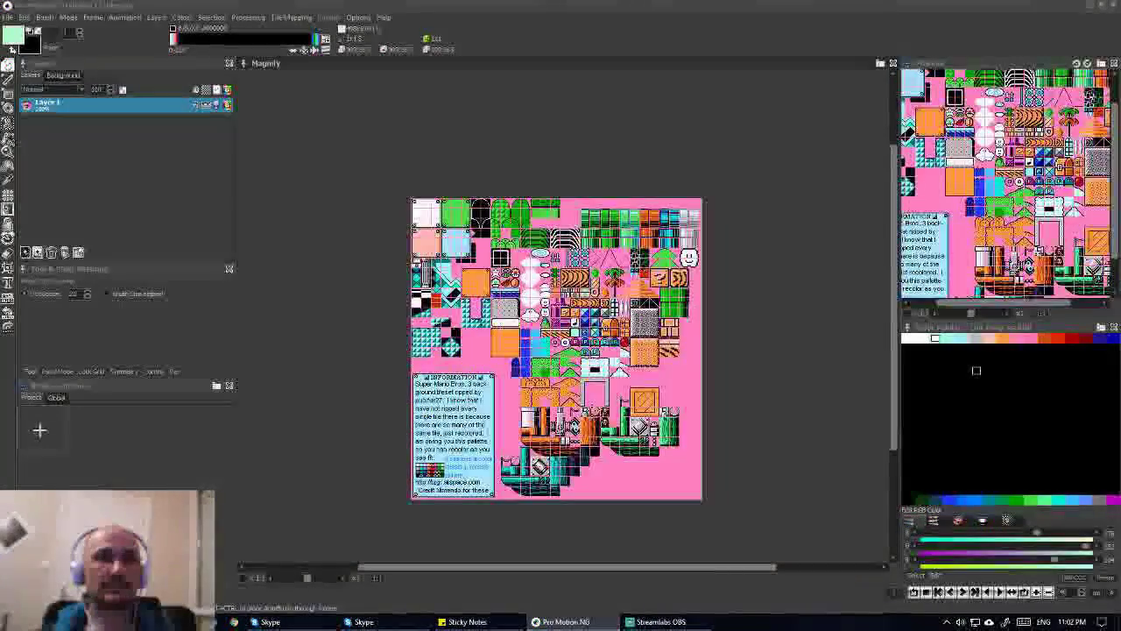
{"action": "scroll", "coordinate": [486, 337], "scroll_direction": "up", "scroll_amount": 3}
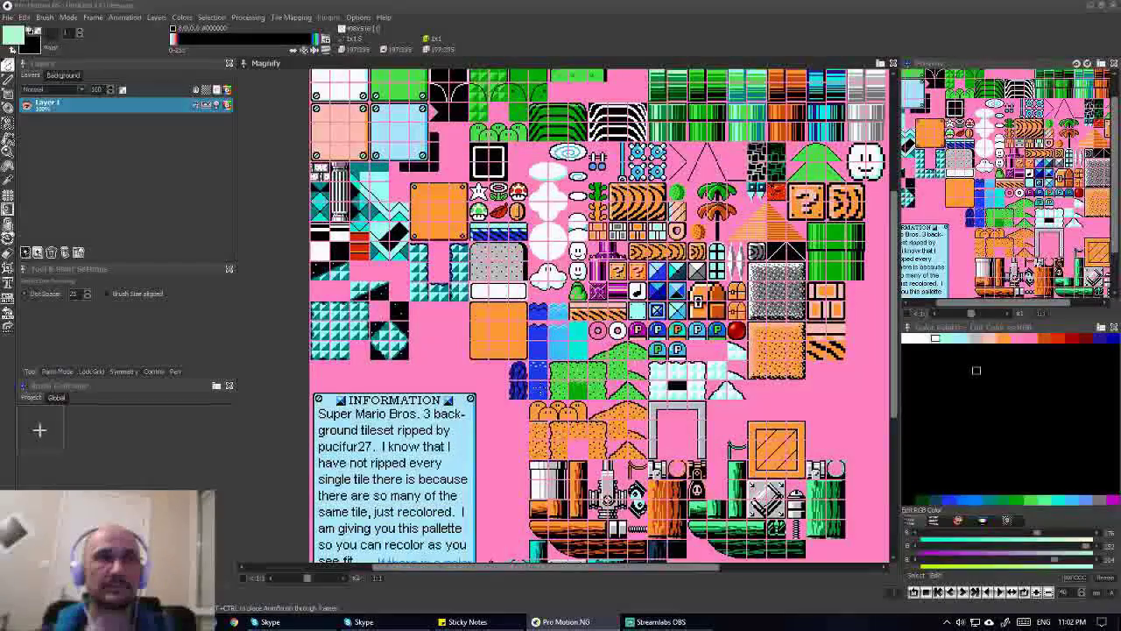
{"action": "scroll", "coordinate": [601, 316], "scroll_direction": "up", "scroll_amount": 3}
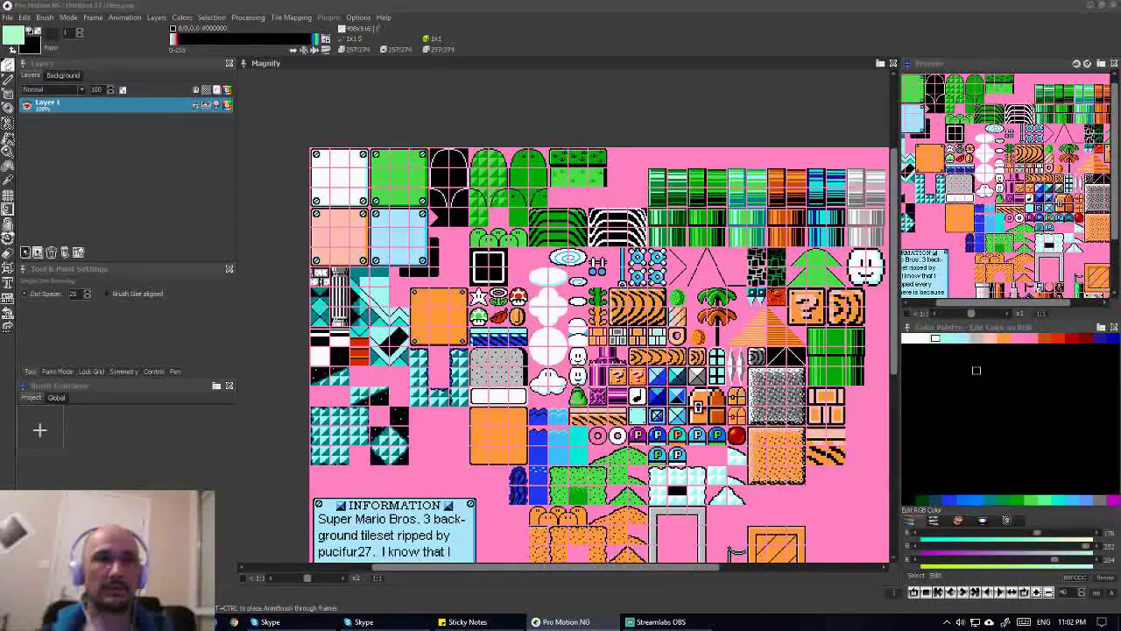
{"action": "scroll", "coordinate": [600, 350], "scroll_direction": "down", "scroll_amount": 5}
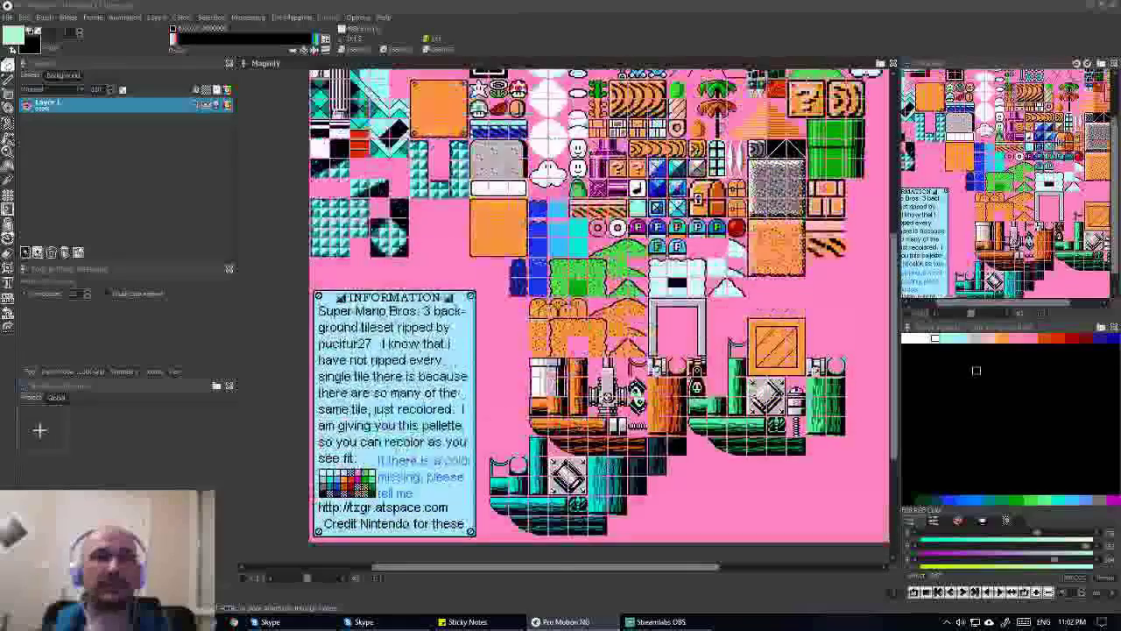
{"action": "scroll", "coordinate": [600, 316], "scroll_direction": "up", "scroll_amount": 4}
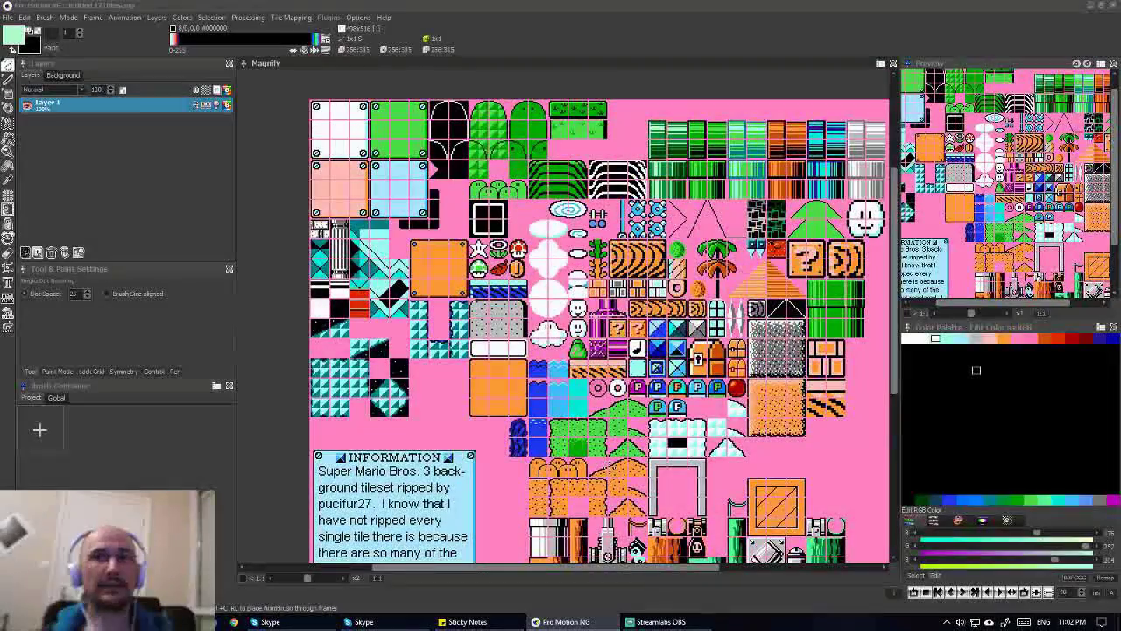
{"action": "scroll", "coordinate": [601, 333], "scroll_direction": "up", "scroll_amount": 2}
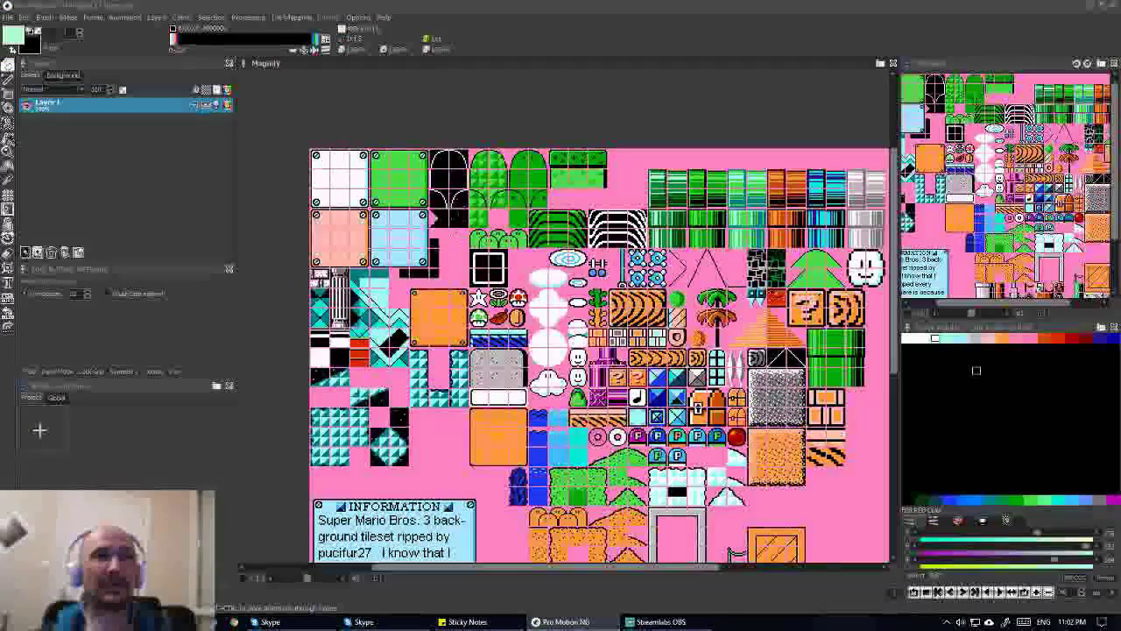
- Zoom in and scroll to frame the bolted block tiles at the sheet's top-left
{"action": "key", "text": "plus"}
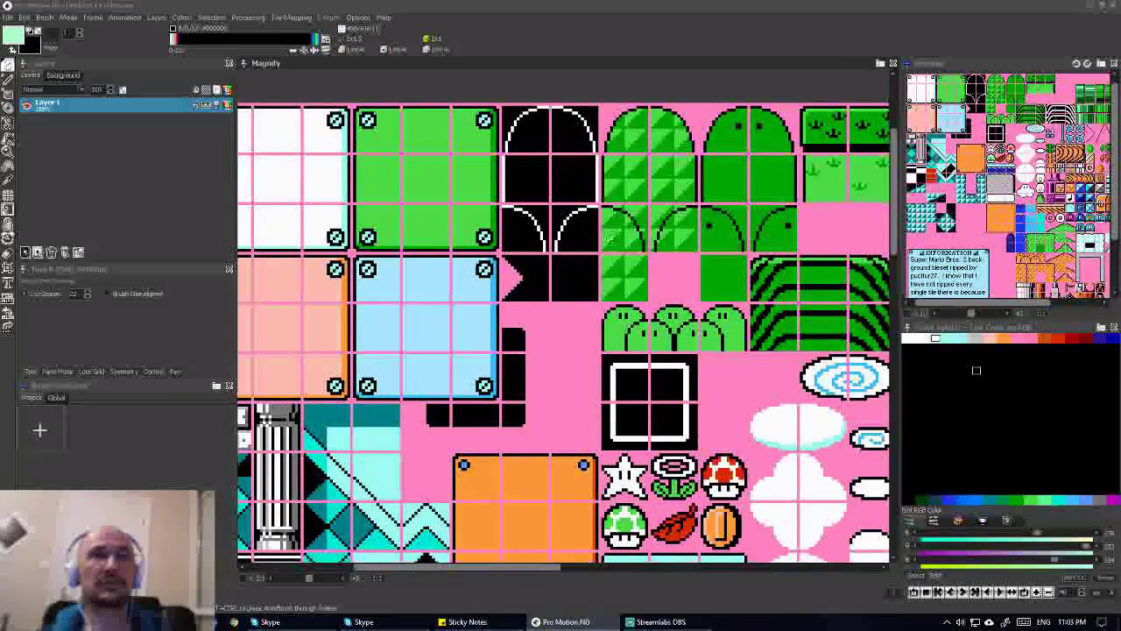
{"action": "scroll", "coordinate": [480, 276], "scroll_direction": "right", "scroll_amount": 2}
{"action": "scroll", "coordinate": [479, 276], "scroll_direction": "down", "scroll_amount": 1}
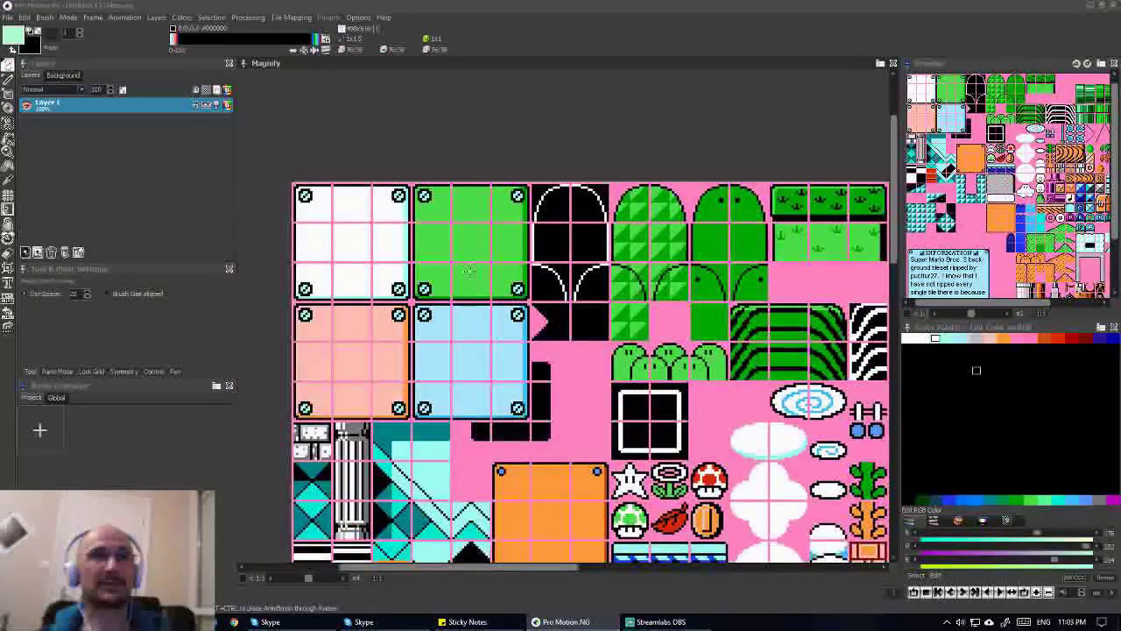
{"action": "scroll", "coordinate": [477, 275], "scroll_direction": "right", "scroll_amount": 1}
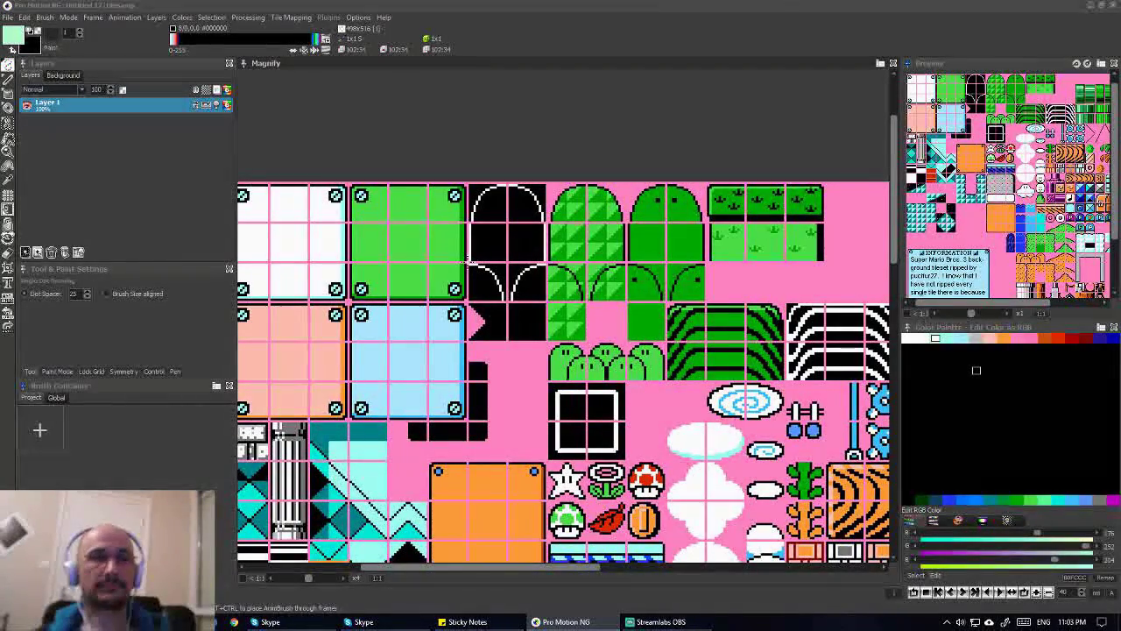
{"action": "scroll", "coordinate": [469, 260], "scroll_direction": "down", "scroll_amount": 1}
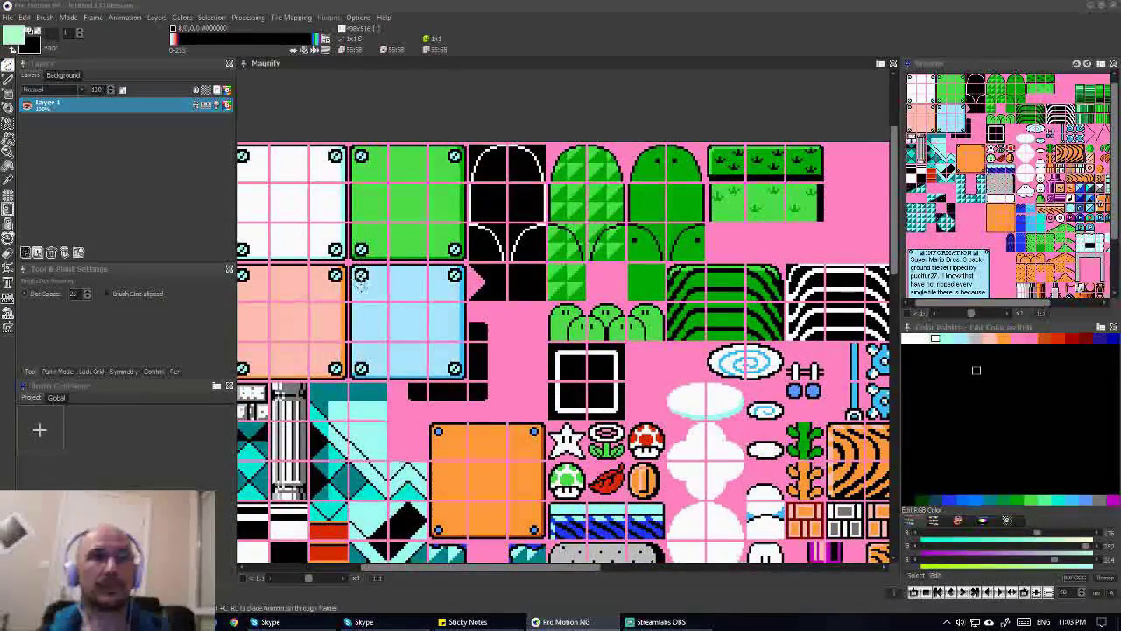
{"action": "scroll", "coordinate": [445, 300], "scroll_direction": "up", "scroll_amount": 1}
- Scroll to the teal slope tiles and grab a piece of them as a custom brush
{"action": "key", "text": "b"}
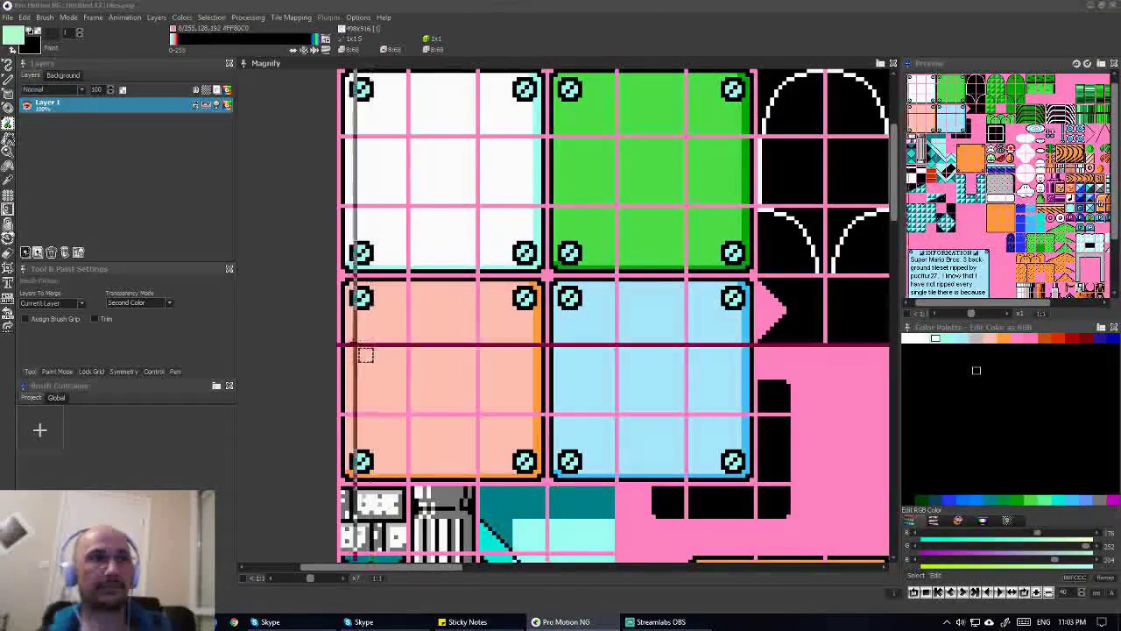
{"action": "scroll", "coordinate": [608, 316], "scroll_direction": "down", "scroll_amount": 1}
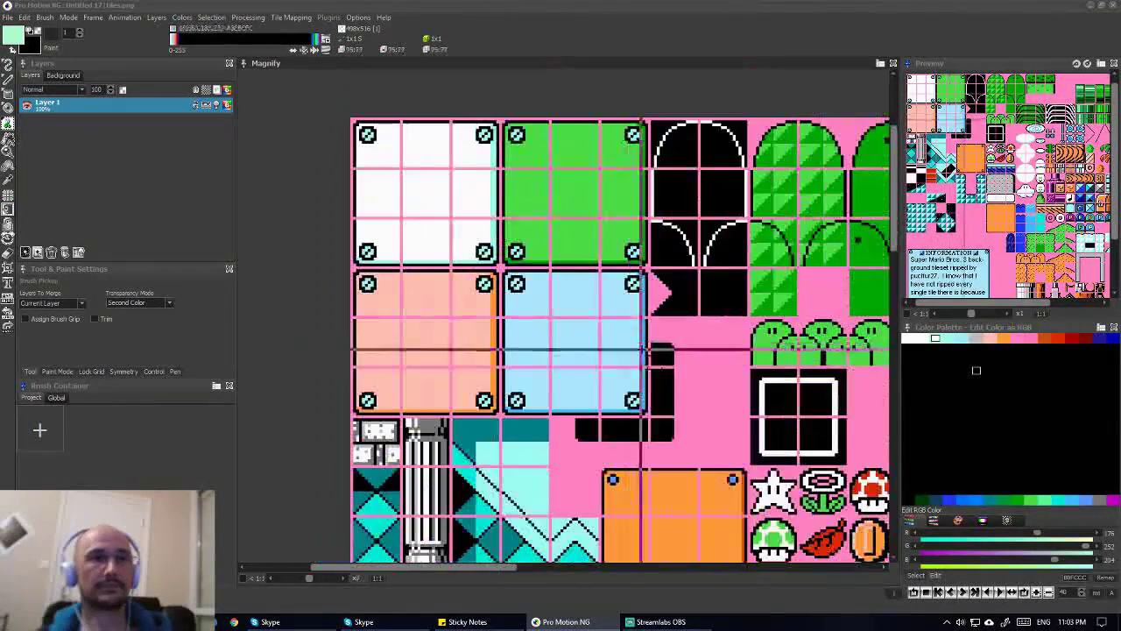
{"action": "scroll", "coordinate": [736, 377], "scroll_direction": "right", "scroll_amount": 3}
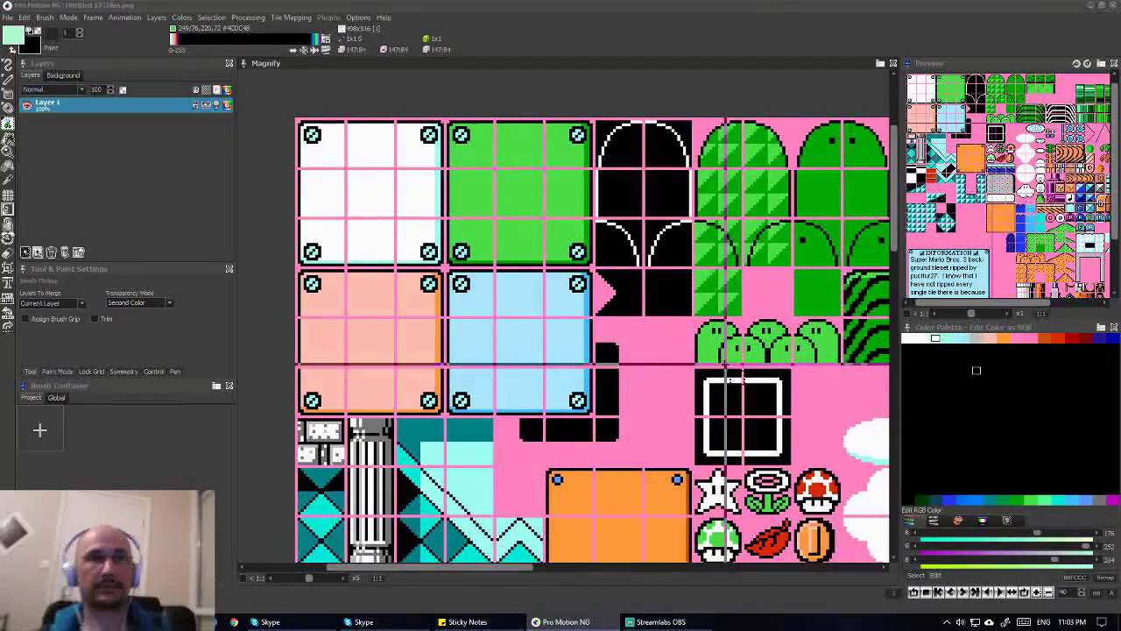
{"action": "scroll", "coordinate": [732, 375], "scroll_direction": "right", "scroll_amount": 2}
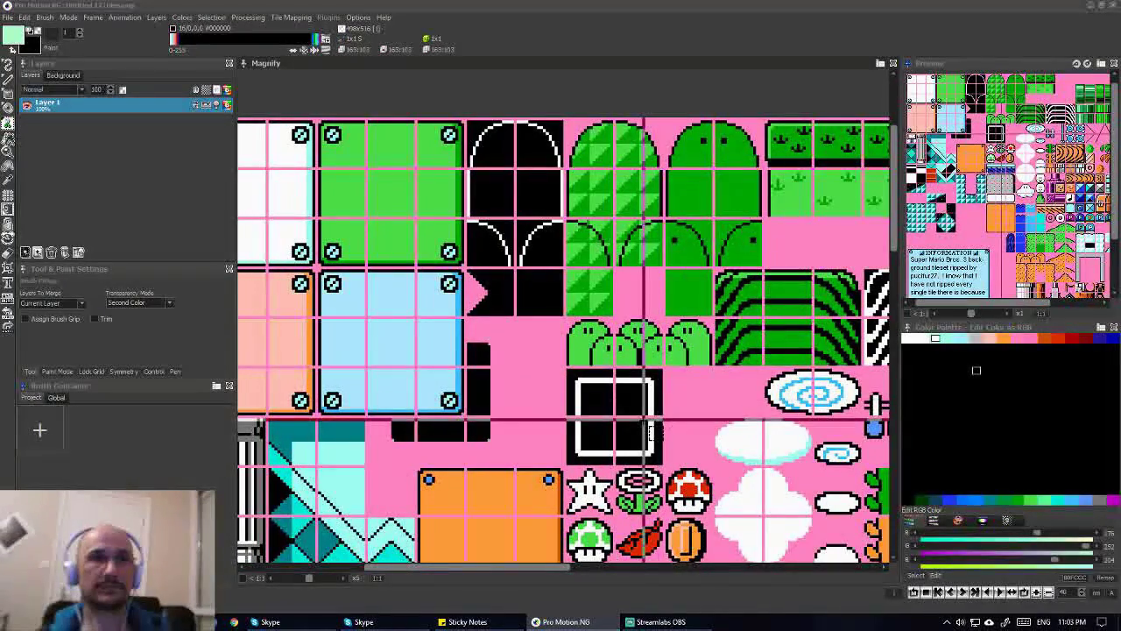
{"action": "scroll", "coordinate": [732, 375], "scroll_direction": "down", "scroll_amount": 1}
{"action": "scroll", "coordinate": [654, 432], "scroll_direction": "down", "scroll_amount": 2}
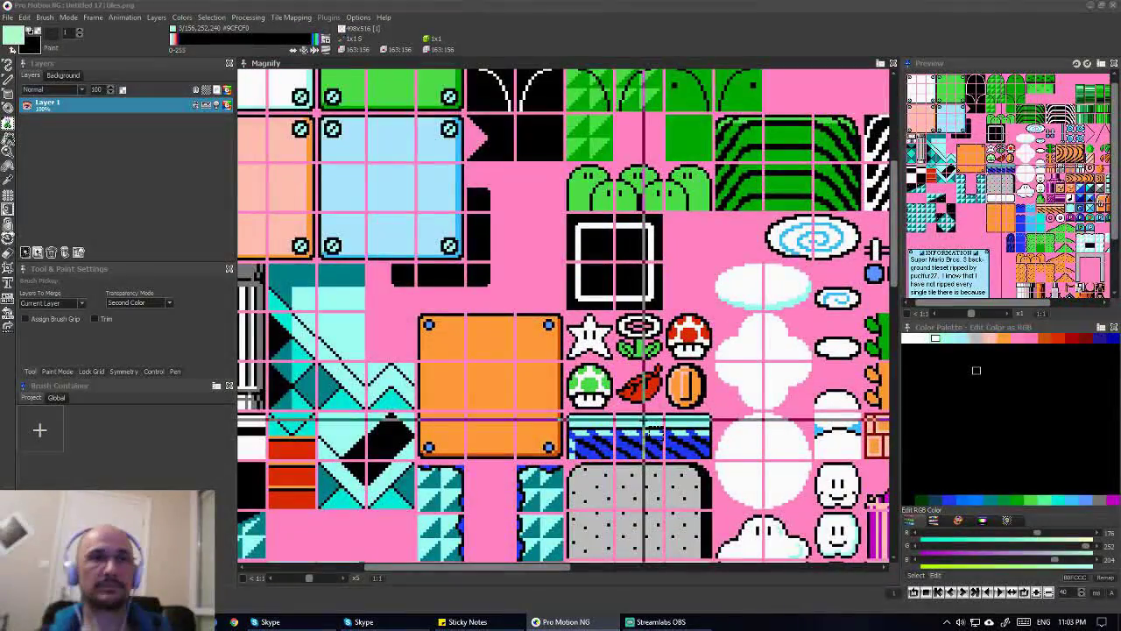
{"action": "scroll", "coordinate": [655, 432], "scroll_direction": "down", "scroll_amount": 1}
{"action": "scroll", "coordinate": [655, 432], "scroll_direction": "down", "scroll_amount": 1}
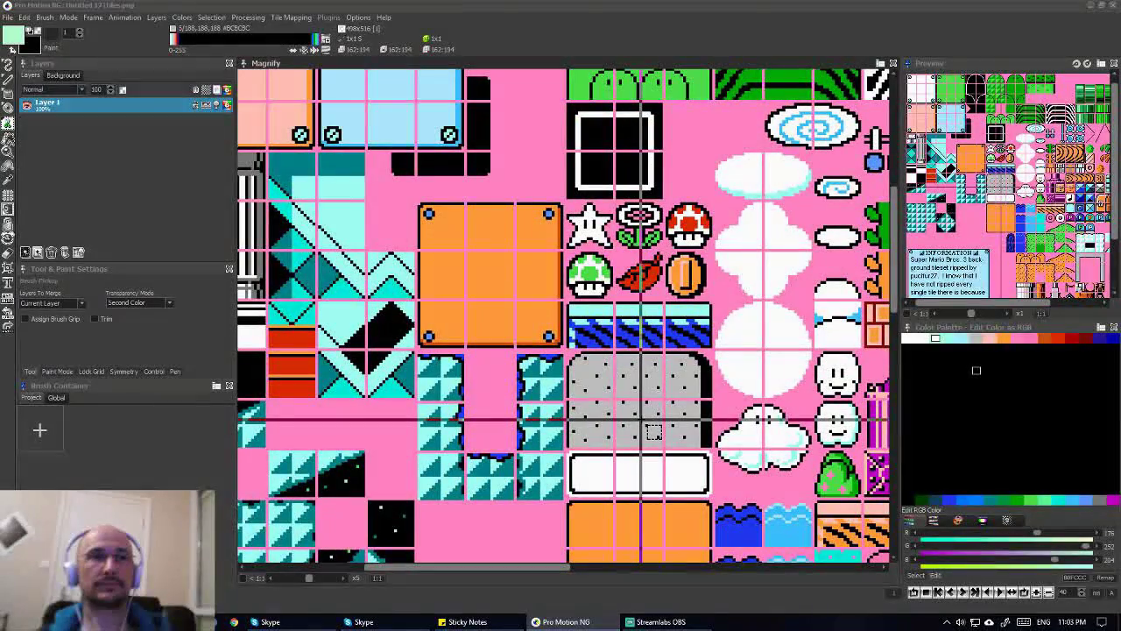
{"action": "scroll", "coordinate": [654, 432], "scroll_direction": "right", "scroll_amount": 2}
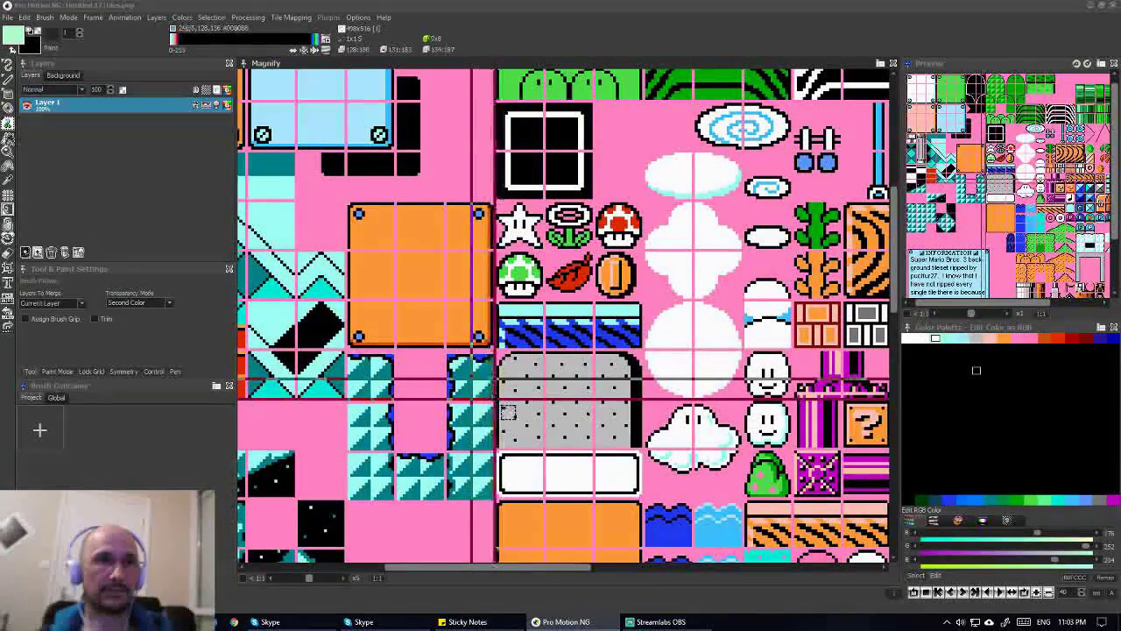
{"action": "left_click_drag", "start_coordinate": [505, 412], "coordinate": [467, 368]}
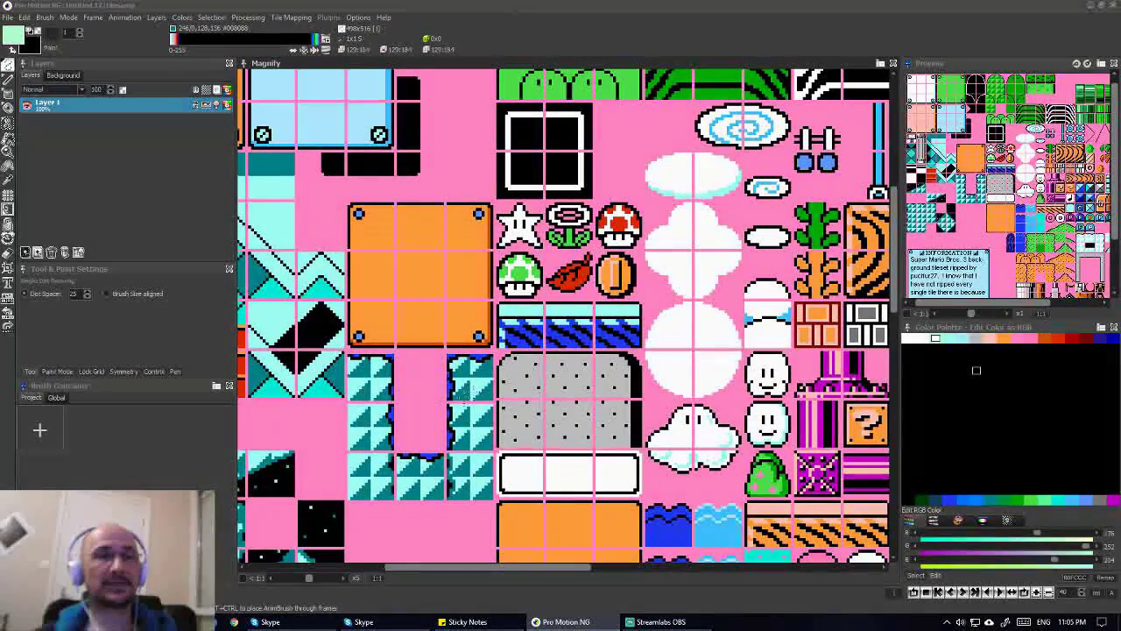
- Patch the teal slope tile edges with small pieces grabbed from neighbouring teal tiles
{"action": "key", "text": "b"}
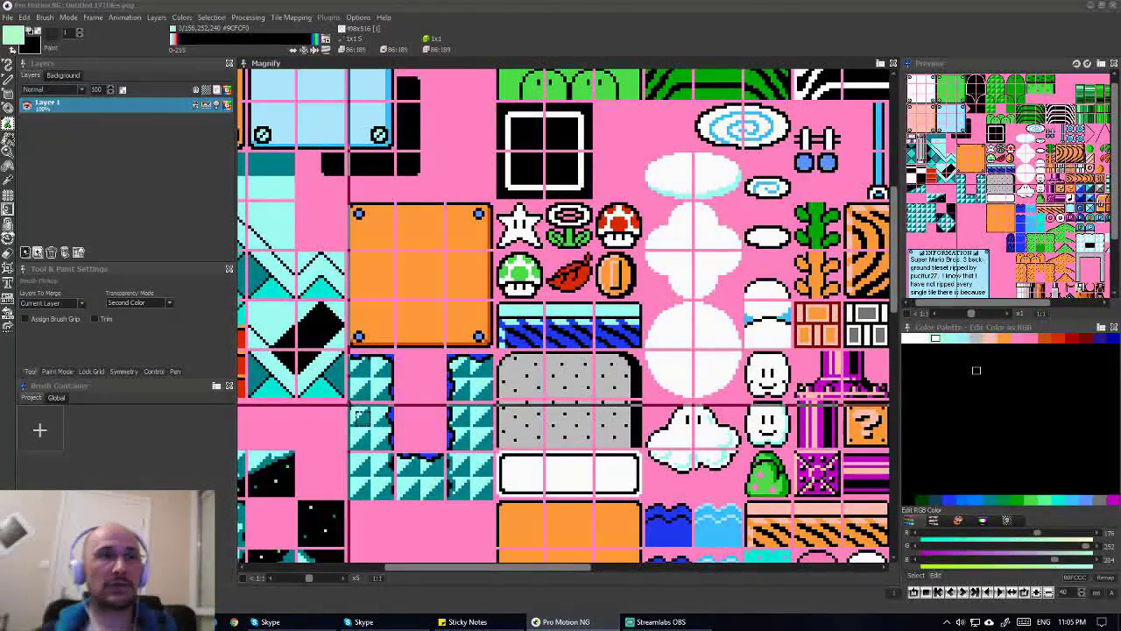
{"action": "left_click_drag", "start_coordinate": [361, 415], "coordinate": [382, 440]}
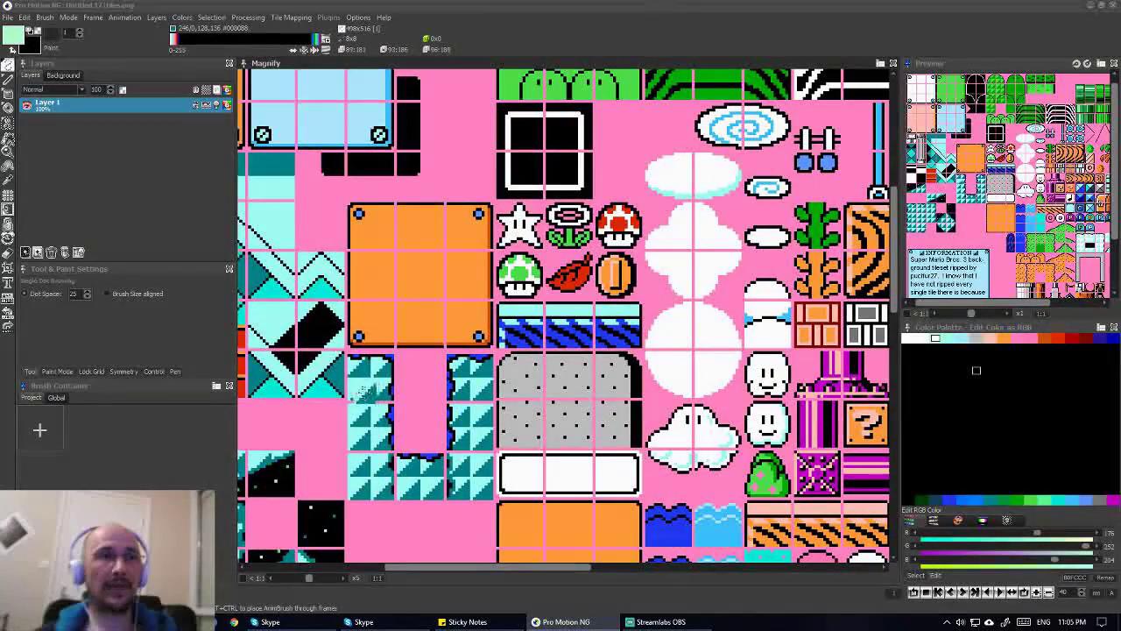
{"action": "key", "text": "b"}
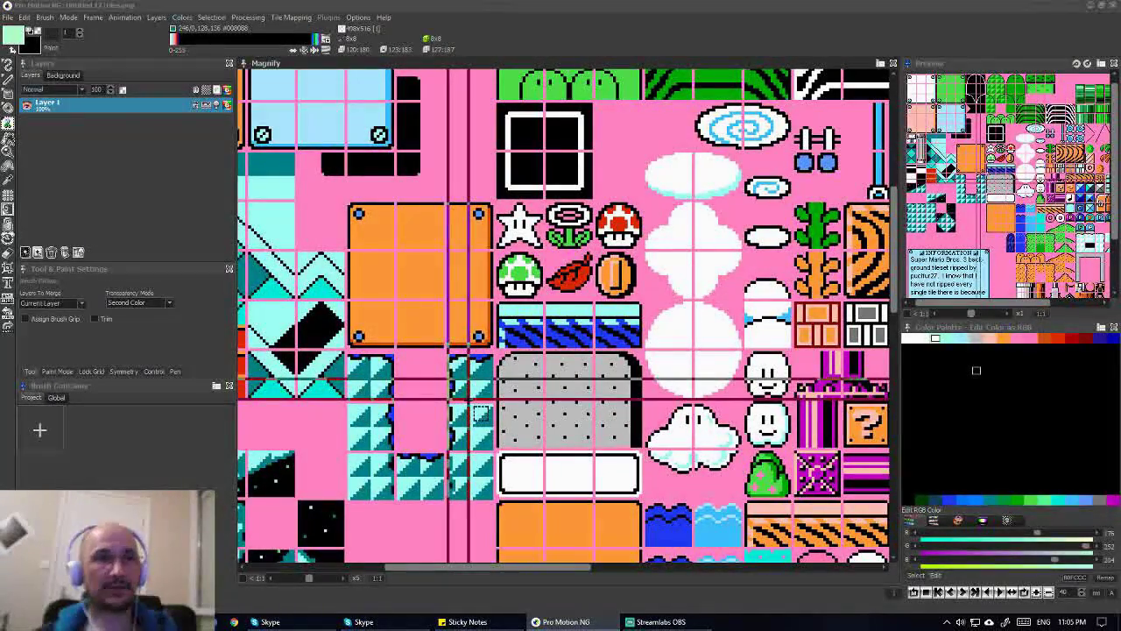
{"action": "left_click_drag", "start_coordinate": [481, 414], "coordinate": [471, 418]}
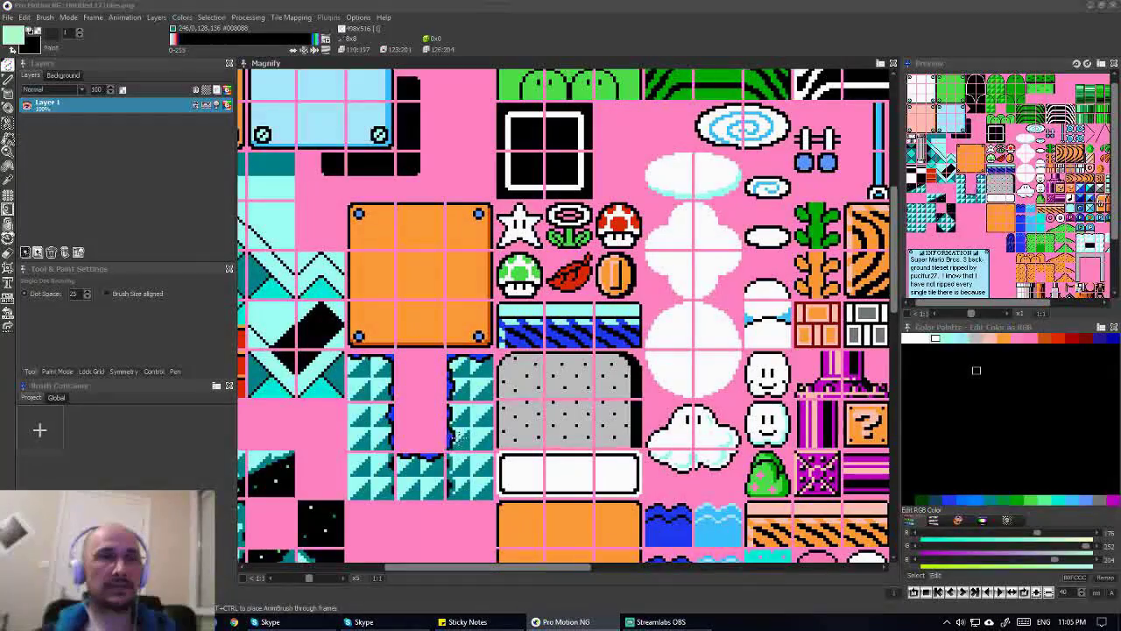
{"action": "key", "text": "b"}
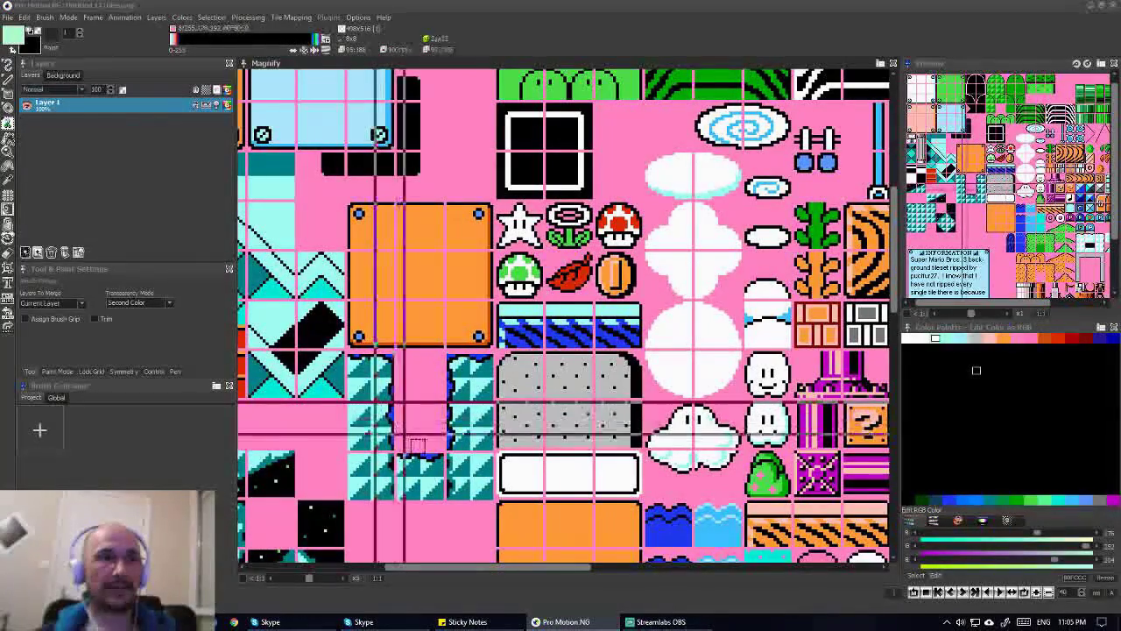
{"action": "left_click_drag", "start_coordinate": [414, 439], "coordinate": [404, 427]}
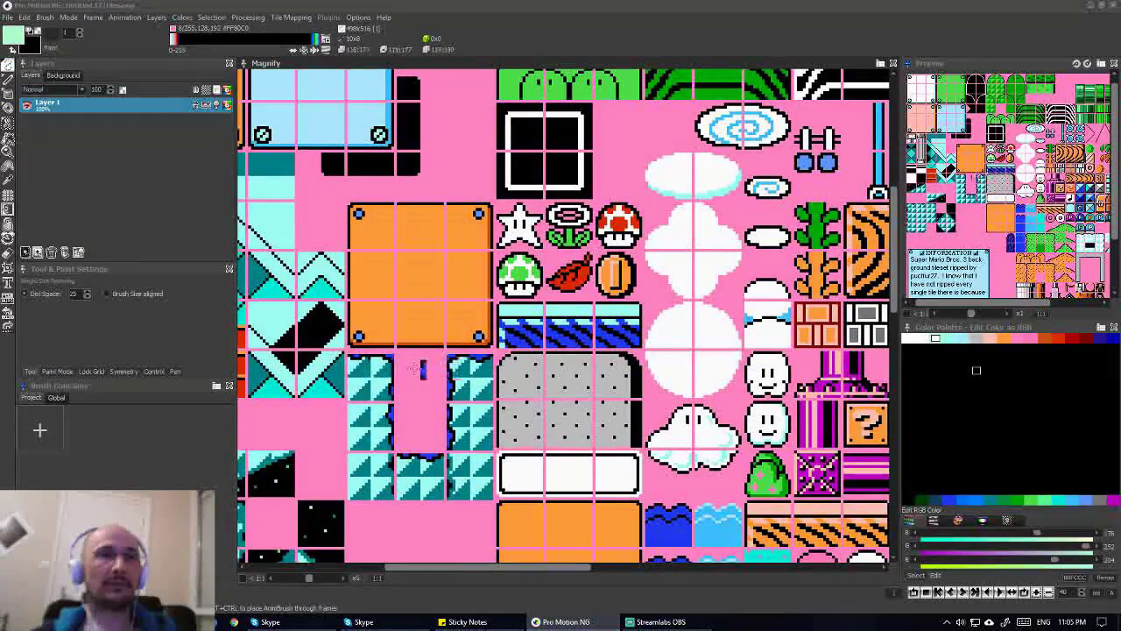
- Patch the grey dotted block with pieces grabbed from it, then return to freehand drawing
{"action": "key", "text": "b"}
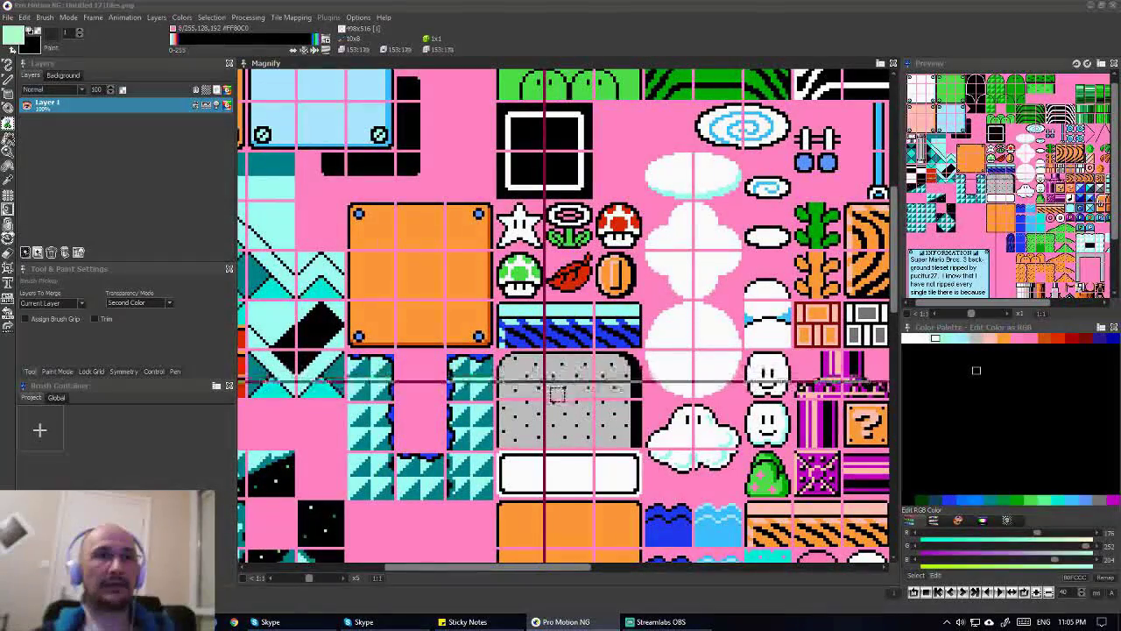
{"action": "mouse_move", "coordinate": [556, 393]}
{"action": "left_mouse_down"}
{"action": "mouse_move", "coordinate": [578, 401]}
{"action": "mouse_move", "coordinate": [587, 385]}
{"action": "left_mouse_up"}
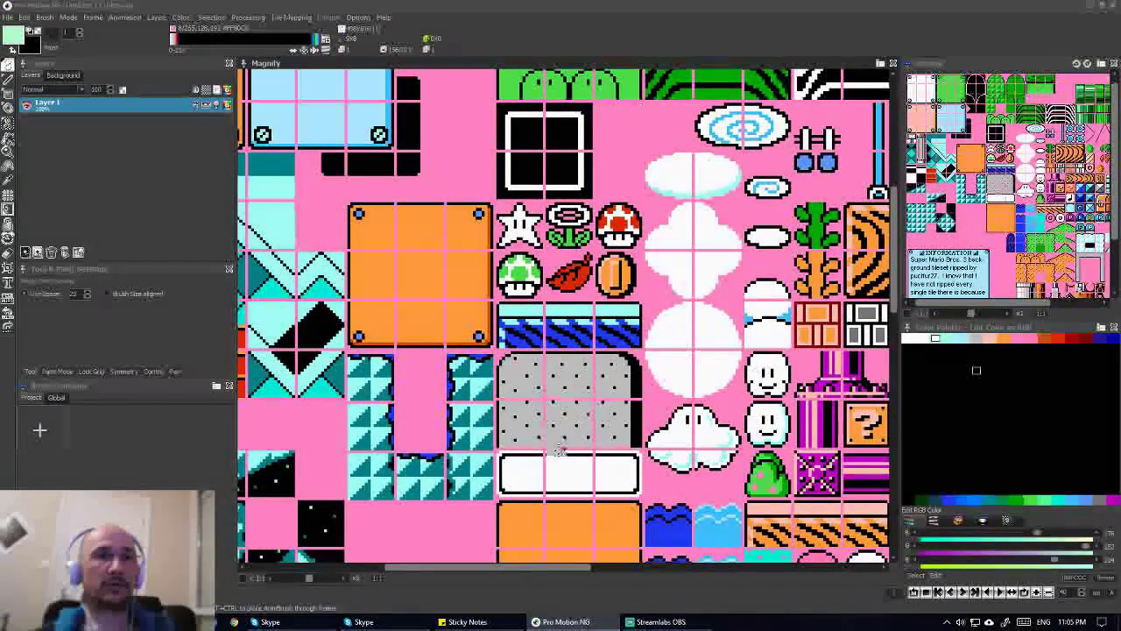
{"action": "key", "text": "b"}
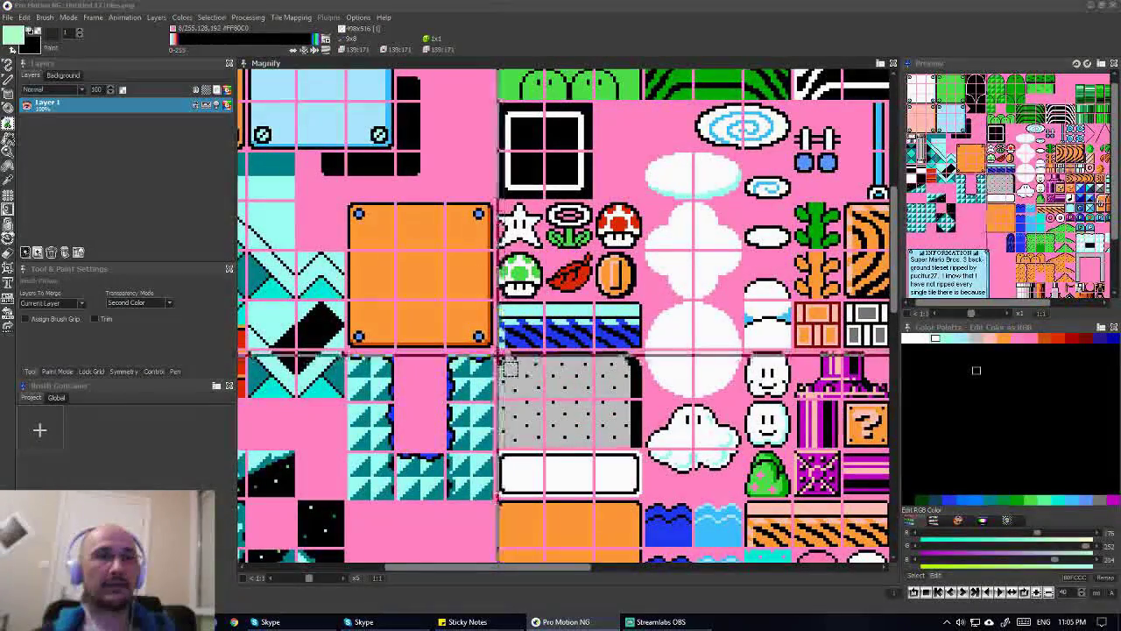
{"action": "left_click_drag", "start_coordinate": [510, 367], "coordinate": [519, 391]}
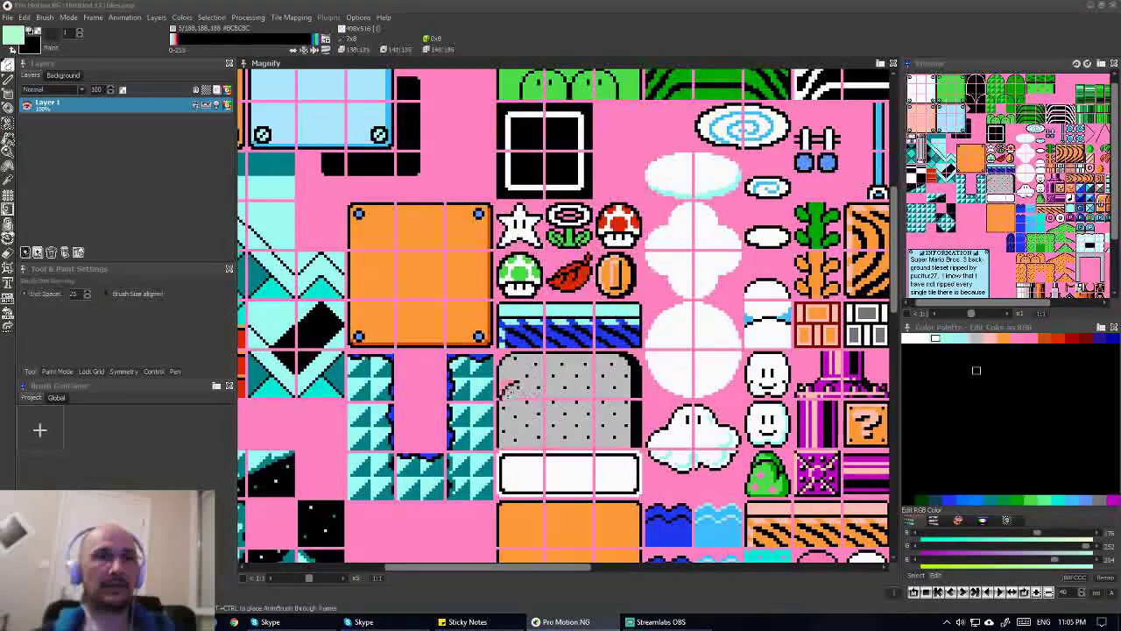
{"action": "key", "text": "b"}
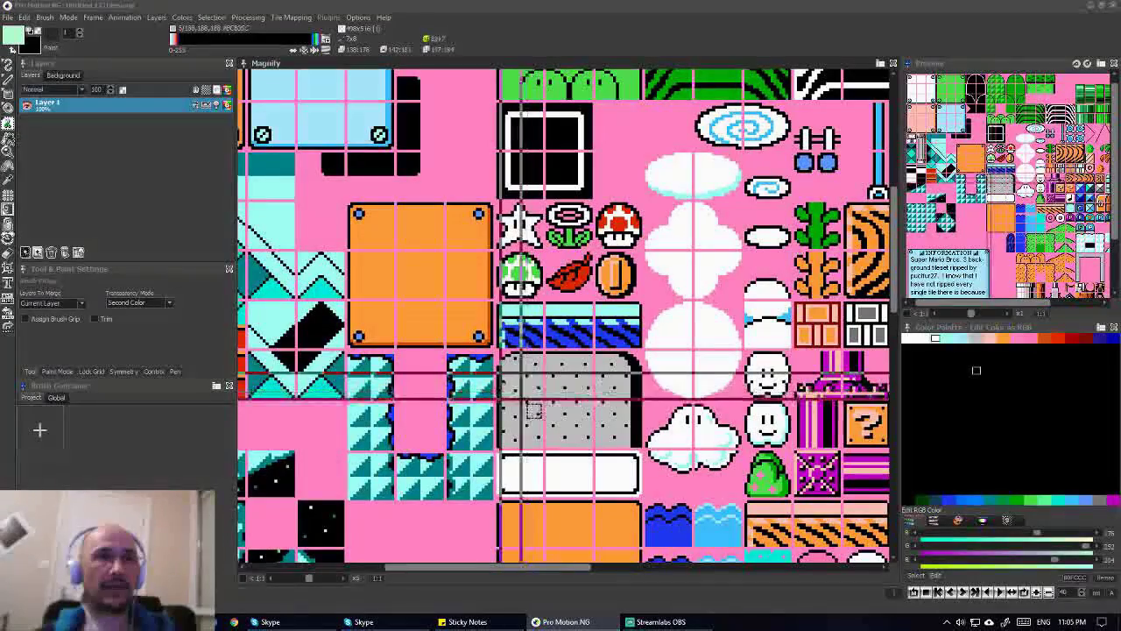
{"action": "left_click_drag", "start_coordinate": [515, 385], "coordinate": [507, 417]}
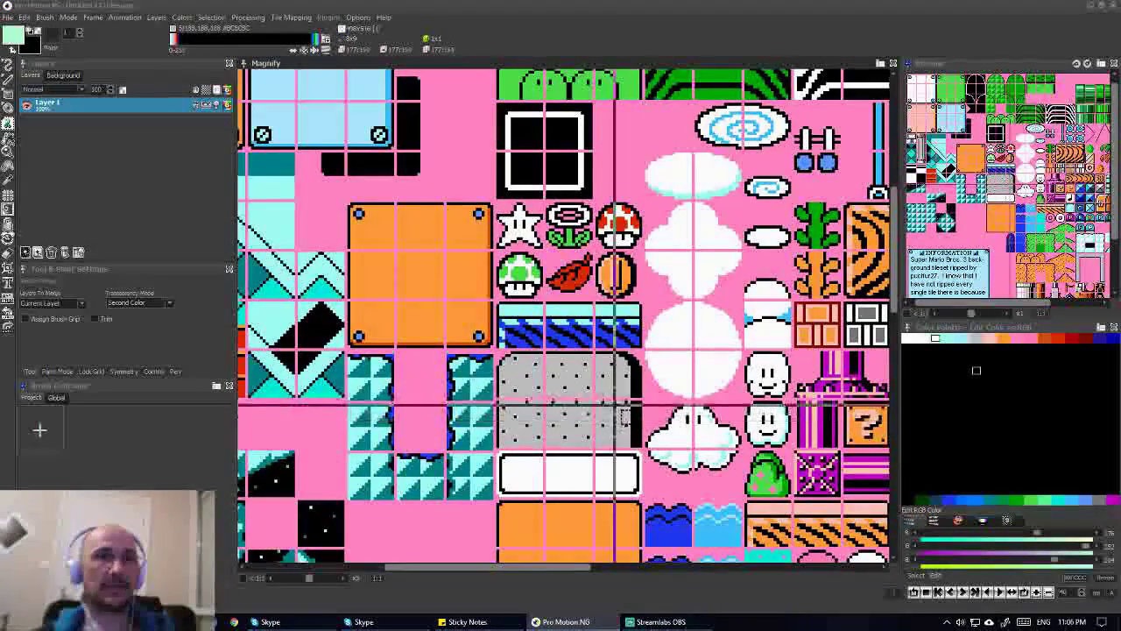
{"action": "key", "text": "d"}
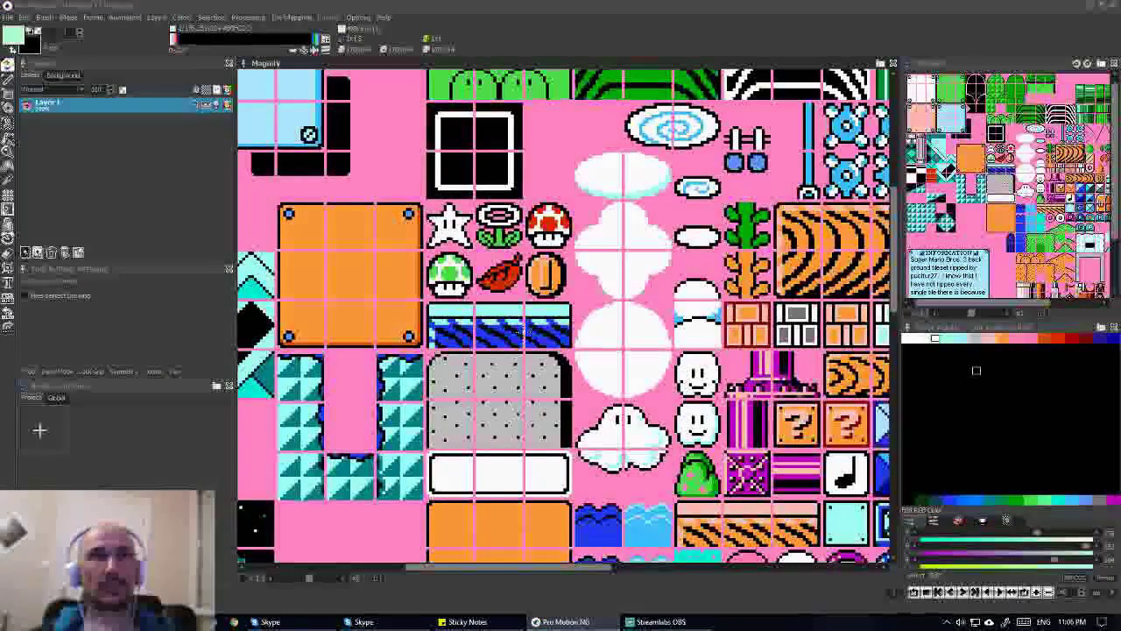
{"action": "scroll", "coordinate": [522, 332], "scroll_direction": "right", "scroll_amount": 4}
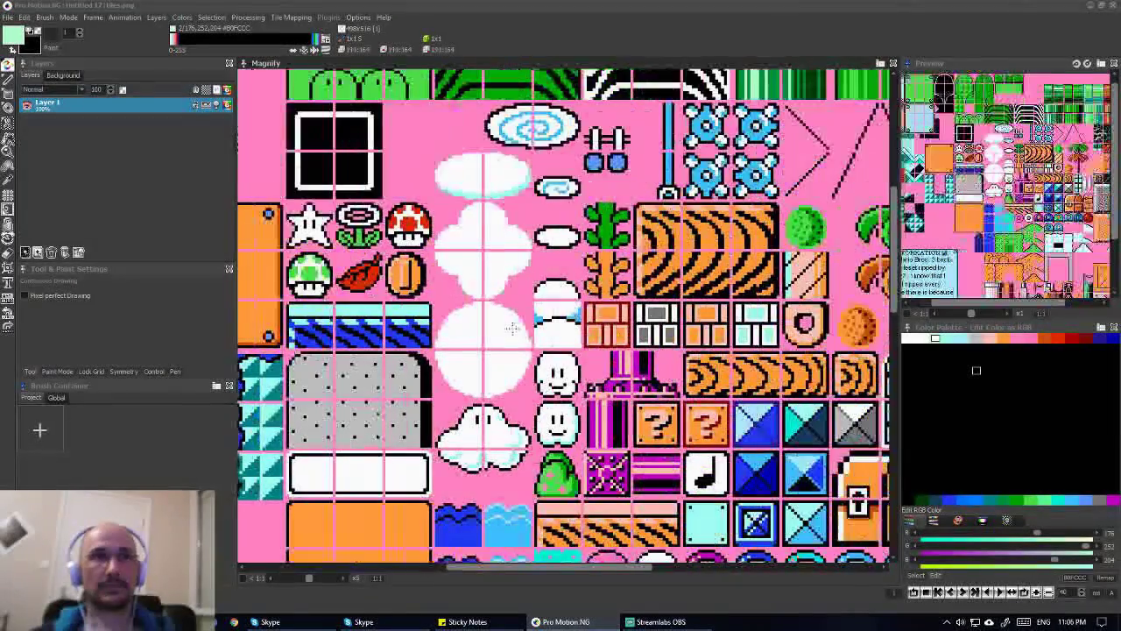
{"action": "scroll", "coordinate": [511, 330], "scroll_direction": "right", "scroll_amount": 4}
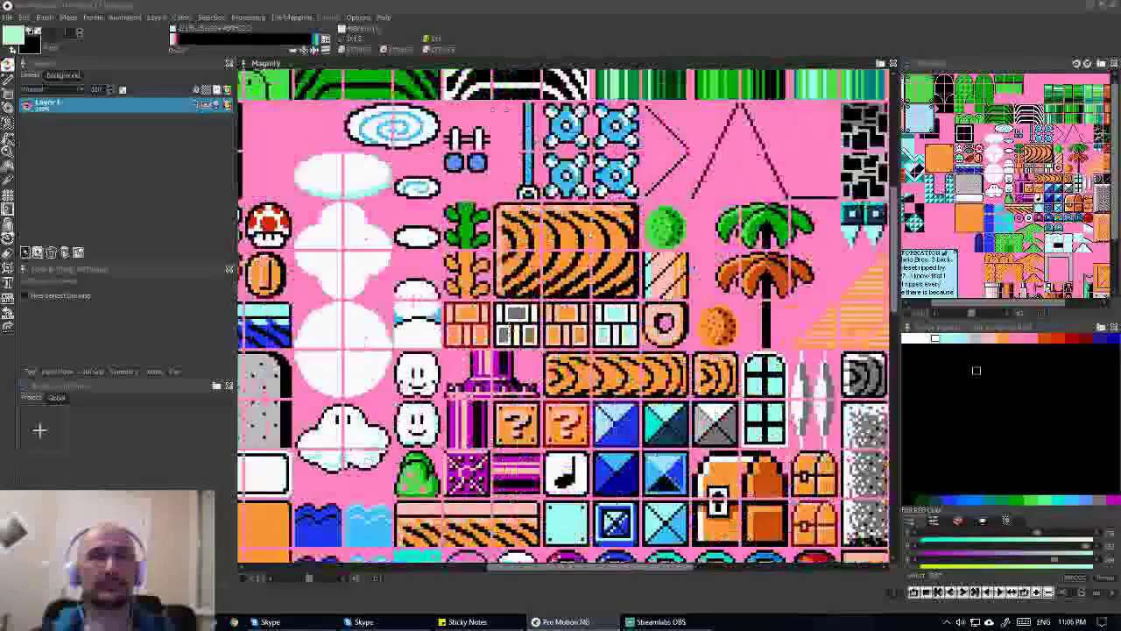
{"action": "scroll", "coordinate": [510, 329], "scroll_direction": "right", "scroll_amount": 2}
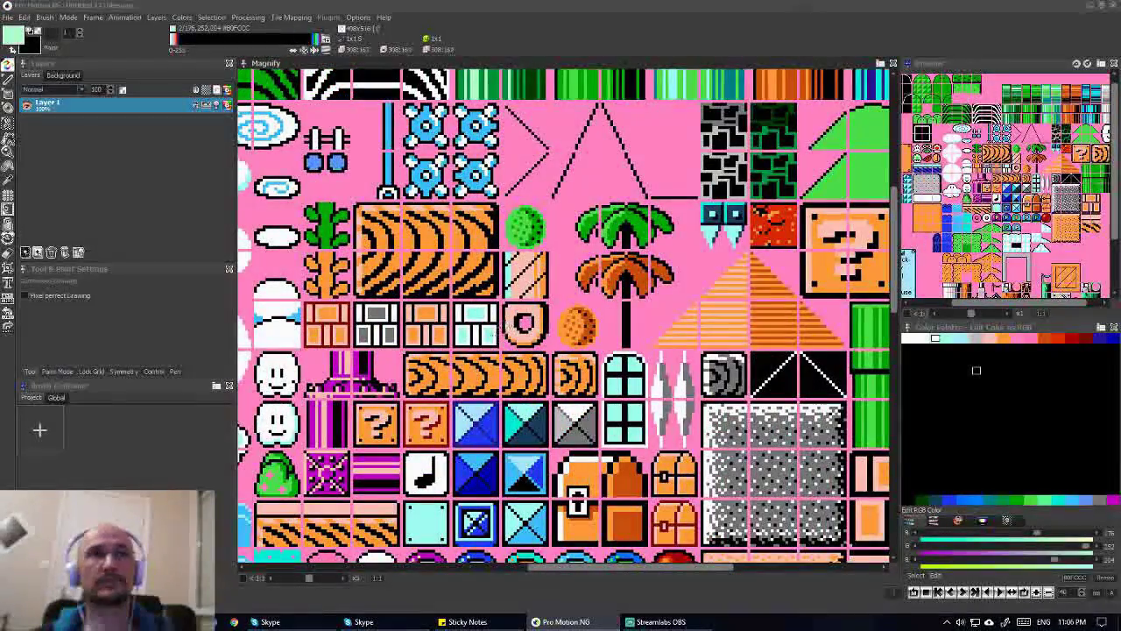
{"action": "scroll", "coordinate": [495, 328], "scroll_direction": "right", "scroll_amount": 4}
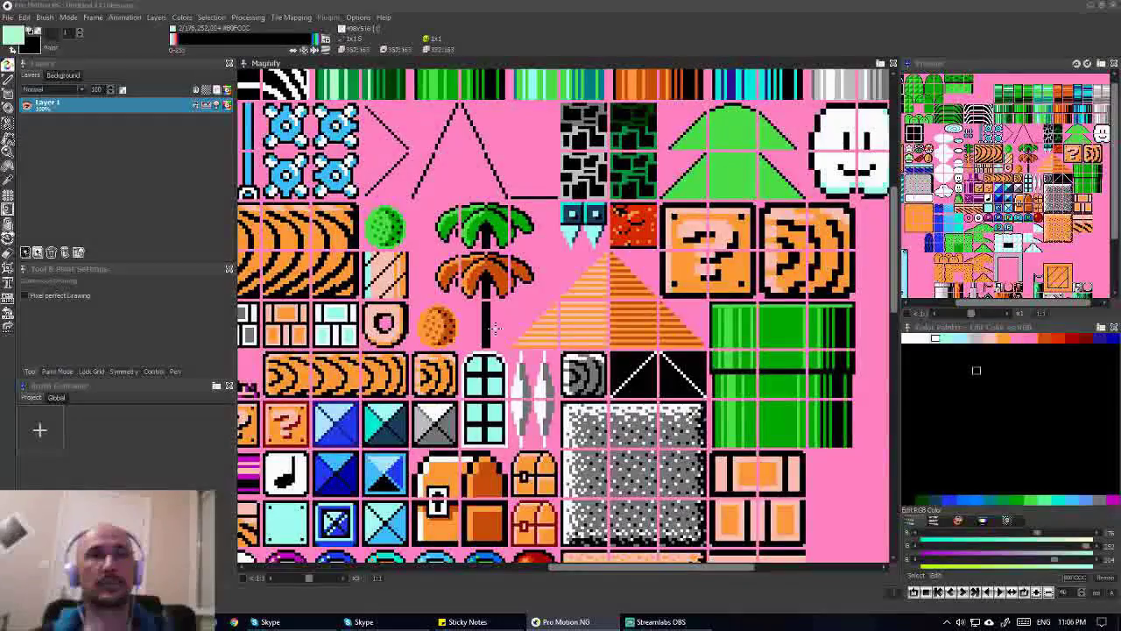
{"action": "scroll", "coordinate": [495, 328], "scroll_direction": "left", "scroll_amount": 11}
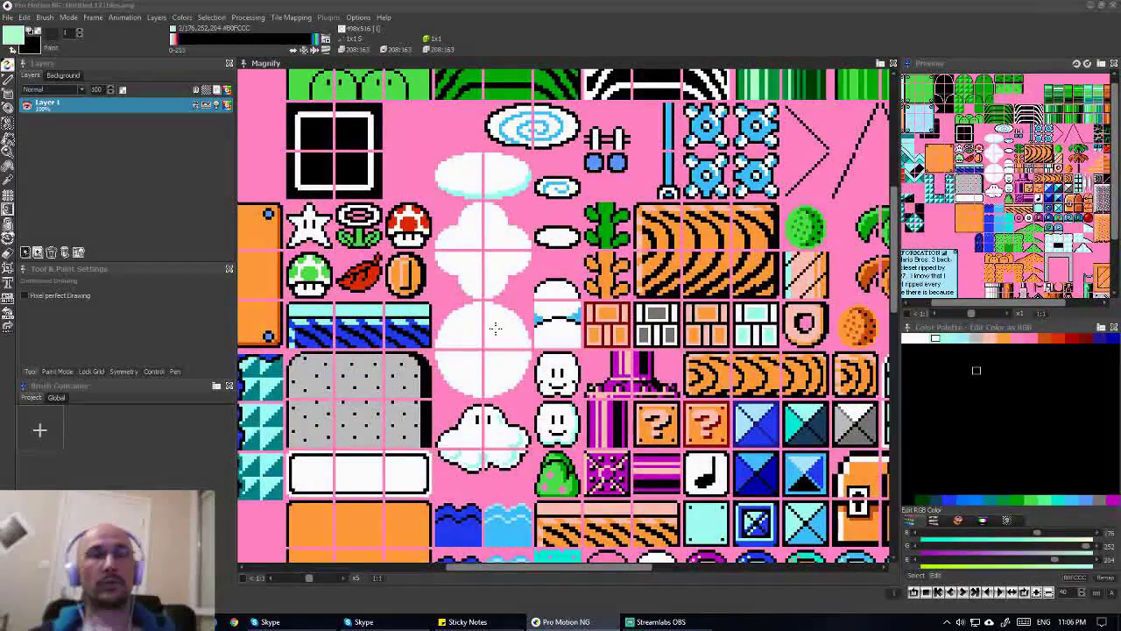
{"action": "scroll", "coordinate": [495, 328], "scroll_direction": "left", "scroll_amount": 8}
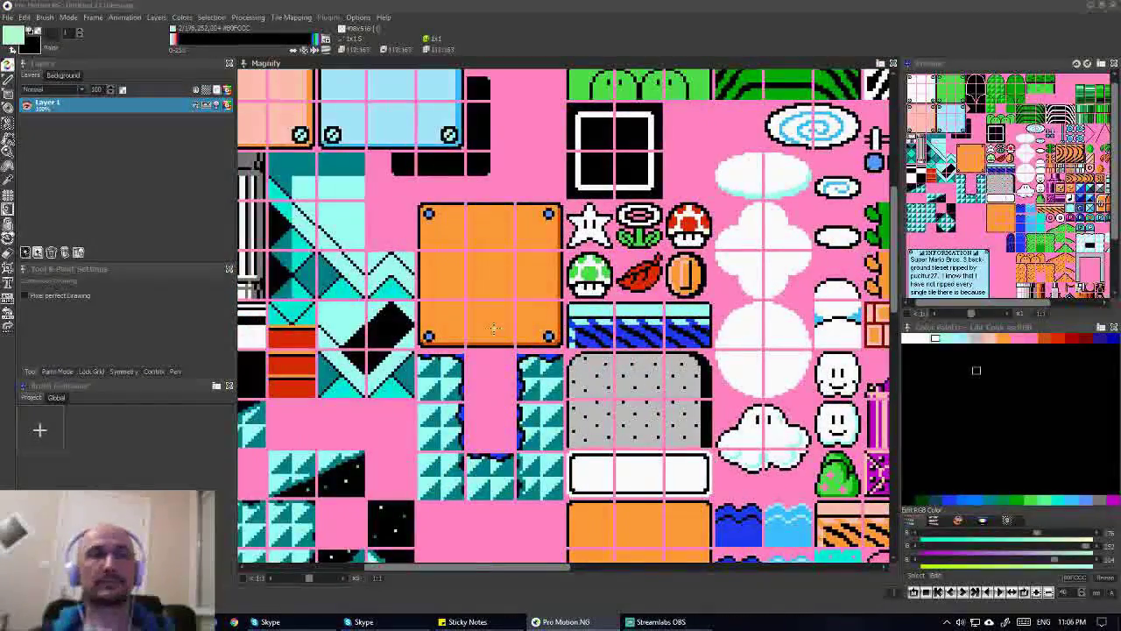